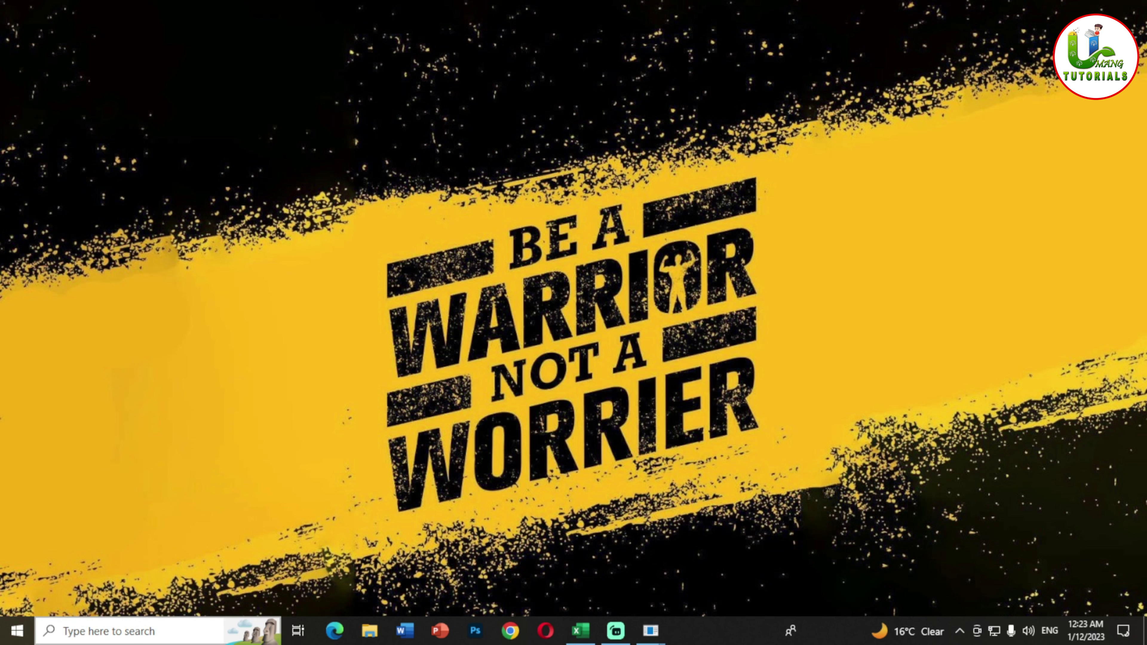
Launch Excel by entering 'excel' in the Windows Run dialog found through taskbar search
{"action": "left_click", "coordinate": [108, 632]}
{"action": "type", "text": "e"}
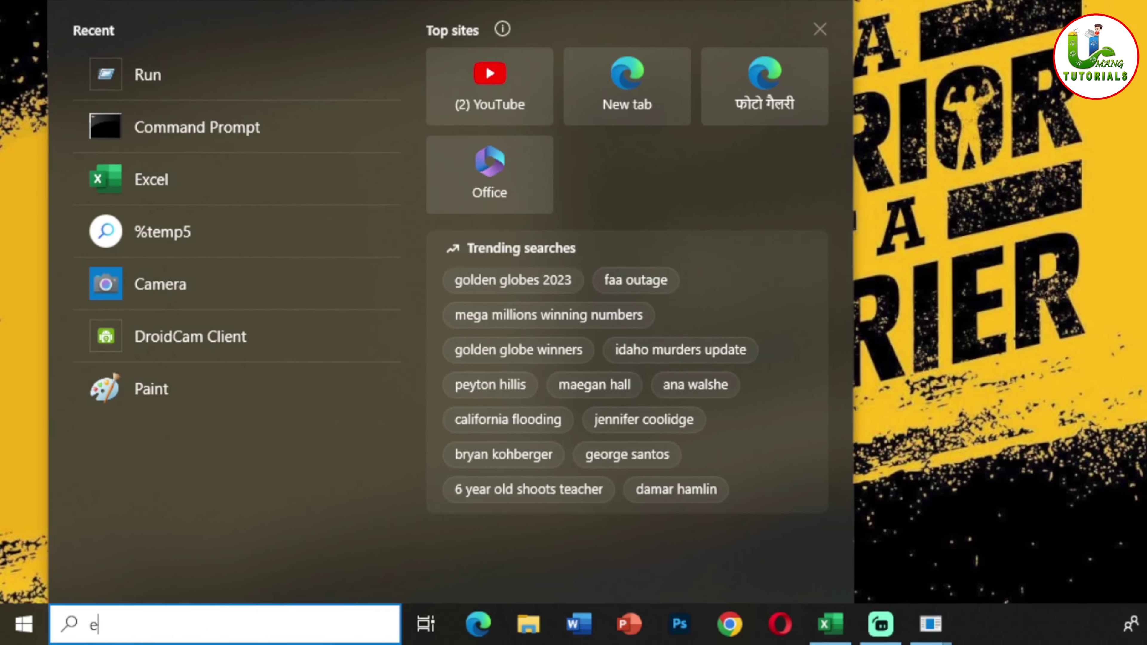
{"action": "type", "text": "xcel"}
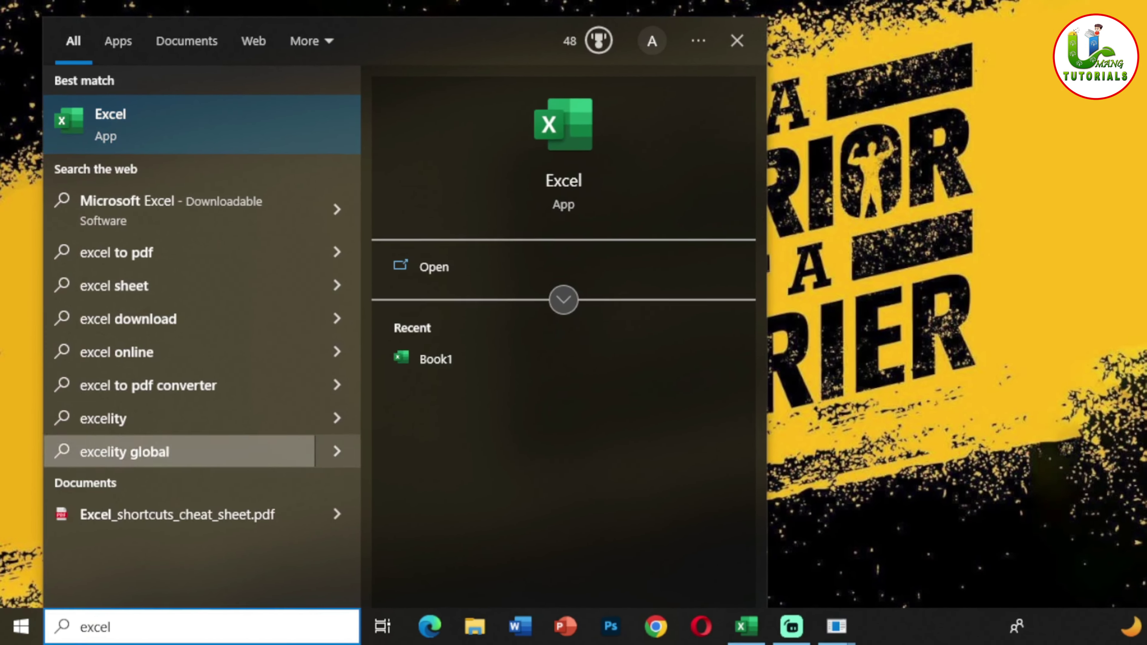
{"action": "key", "text": "BackSpace"}
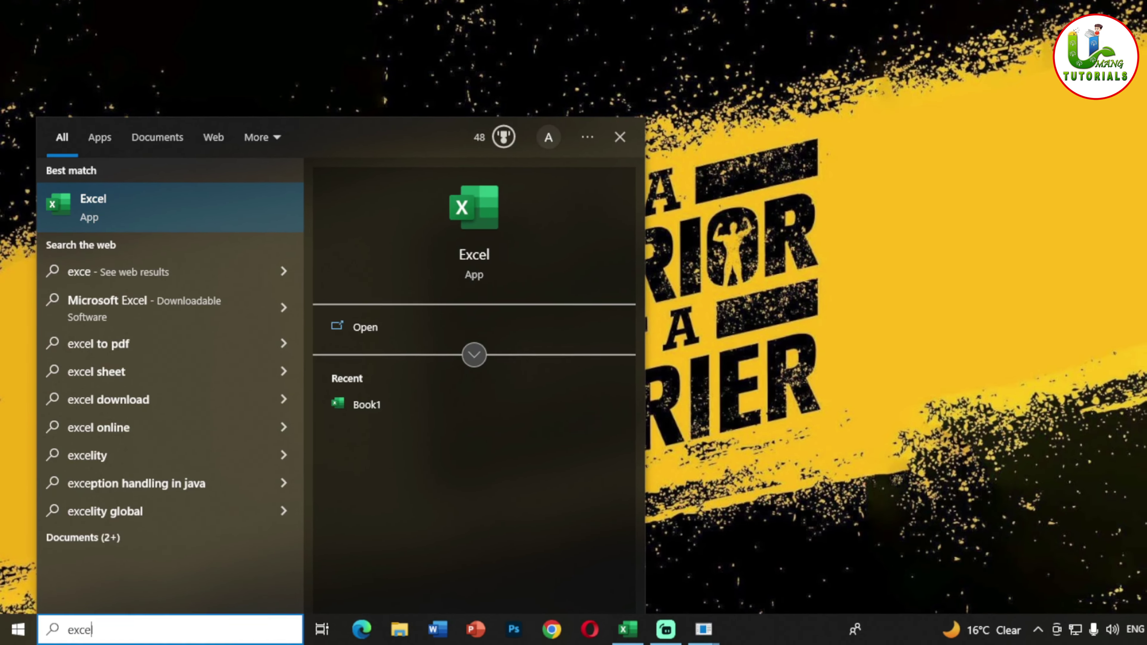
{"action": "key", "text": "BackSpace"}
{"action": "key", "text": "BackSpace"}
{"action": "key", "text": "BackSpace"}
{"action": "type", "text": "ru"}
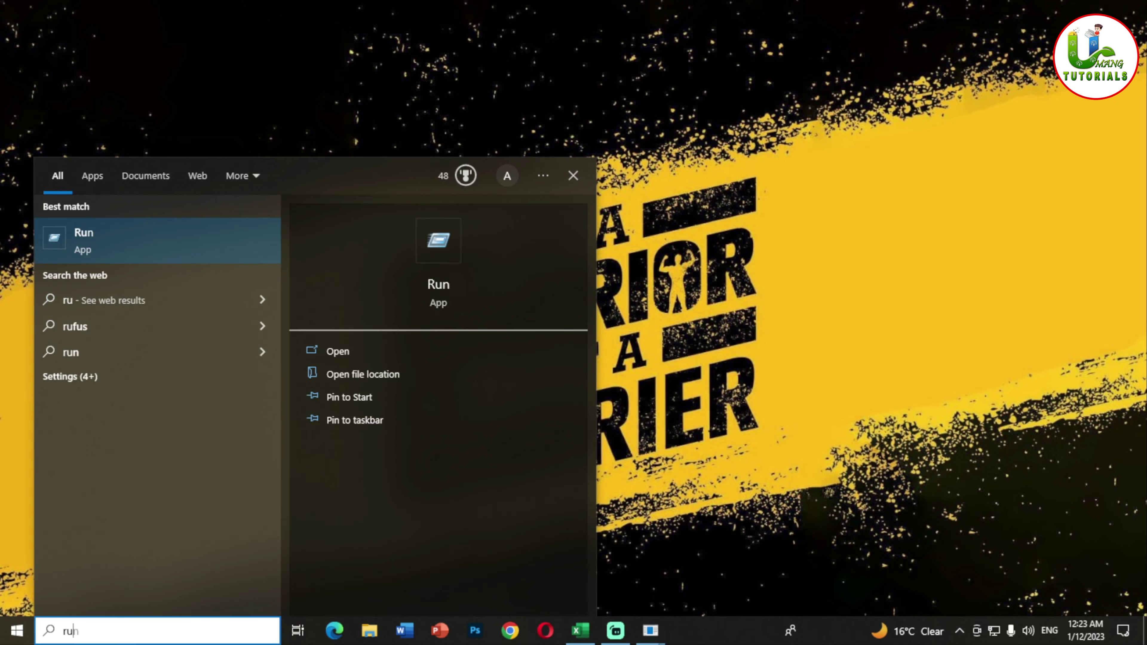
{"action": "type", "text": "n"}
{"action": "key", "text": "Return"}
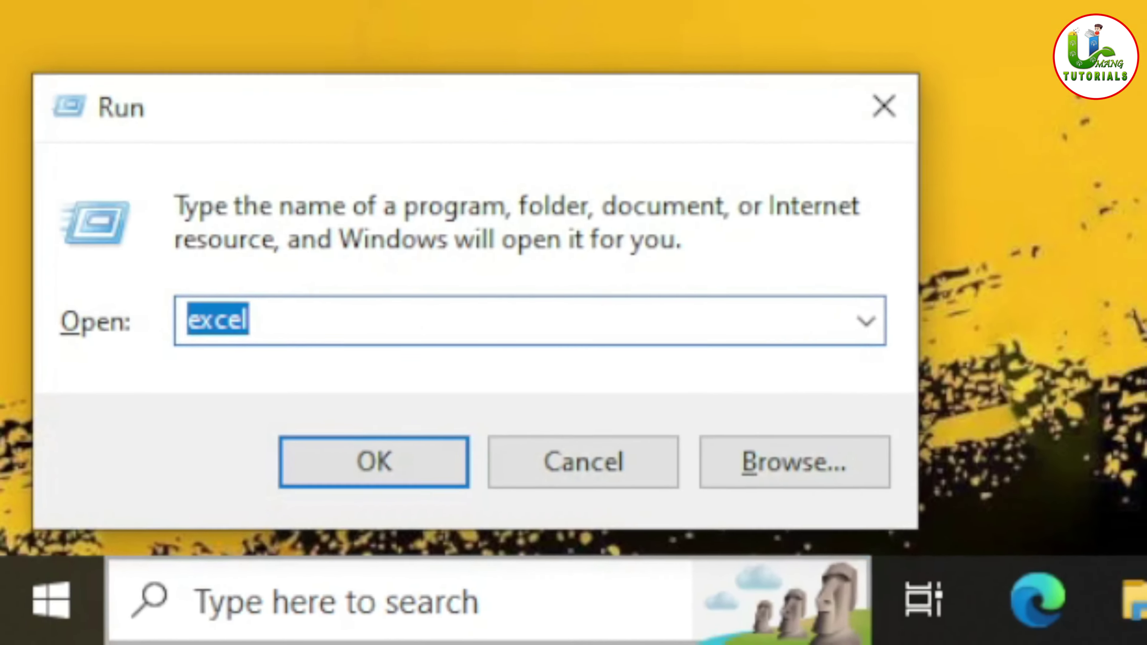
{"action": "type", "text": "excel"}
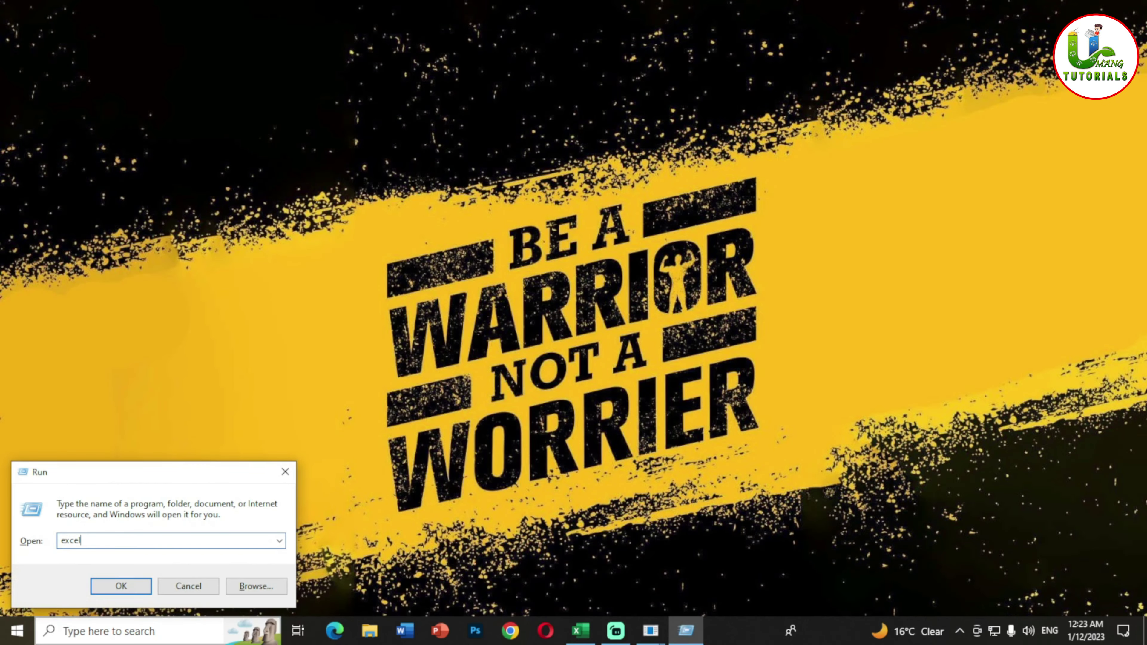
{"action": "key", "text": "Return"}
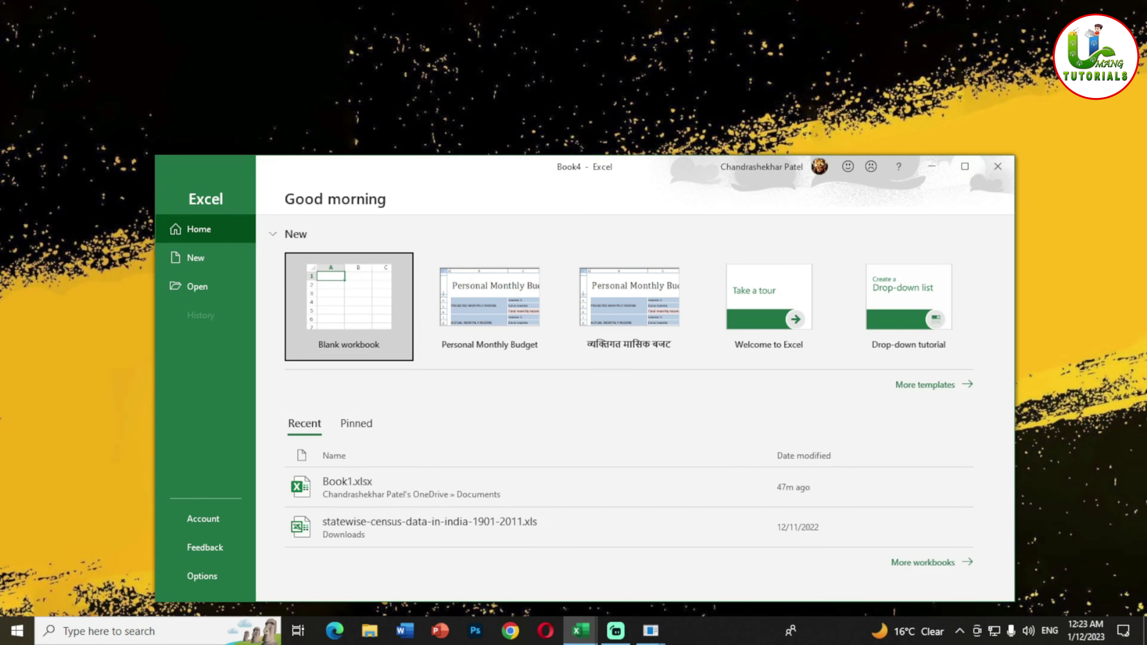
Maximize the Excel start screen and create a blank workbook, Book4
{"action": "left_click", "coordinate": [964, 167]}
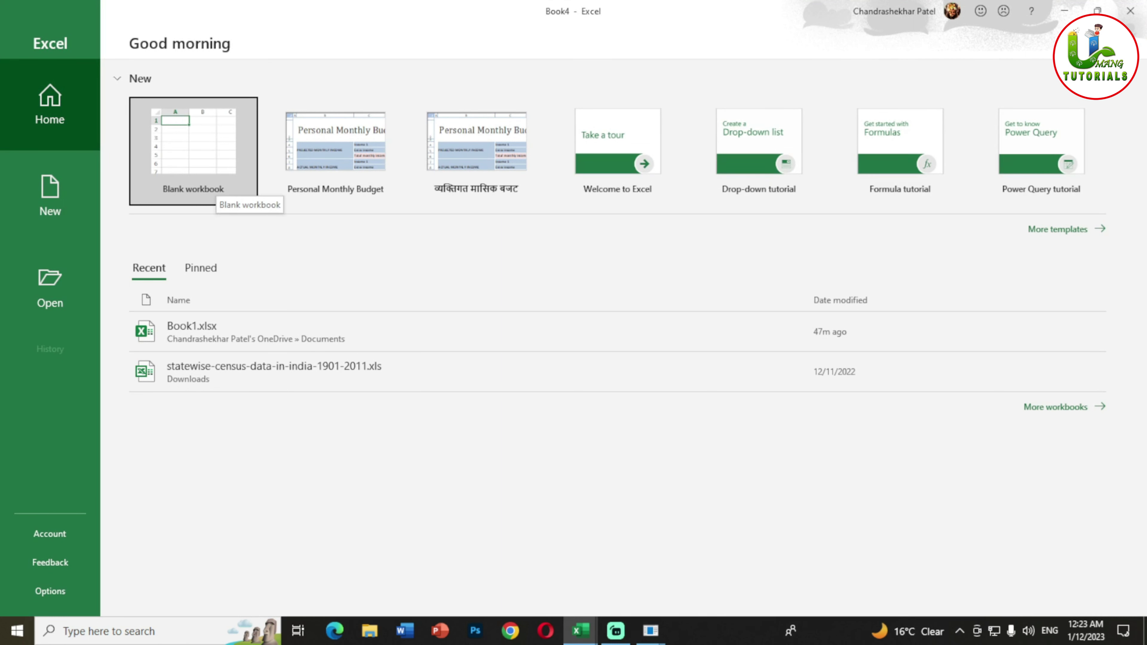
{"action": "left_click", "coordinate": [194, 149]}
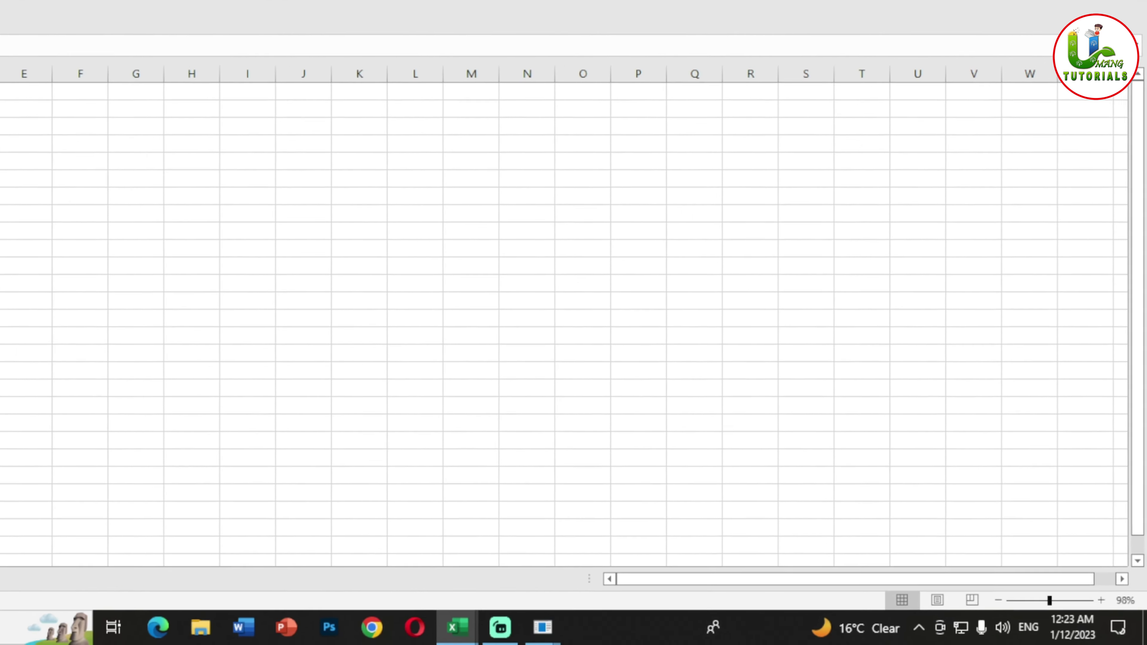
Zoom the sheet out to 10%, in to 400%, then settle at about 226%
{"action": "left_click_drag", "start_coordinate": [1067, 608], "coordinate": [1033, 608]}
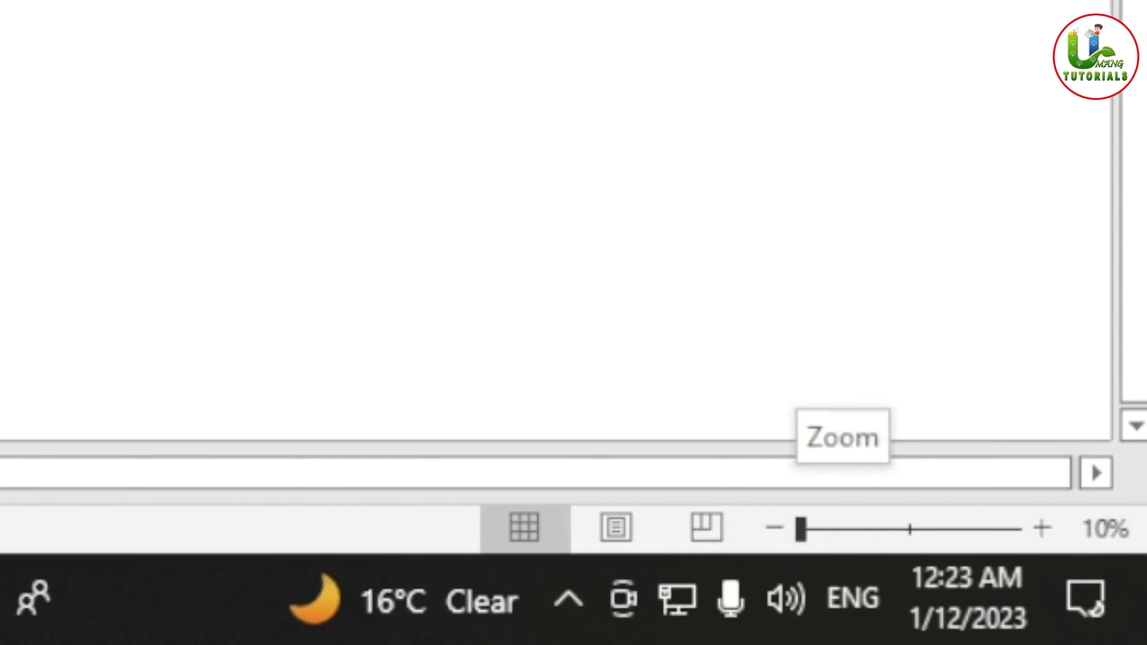
{"action": "left_click_drag", "start_coordinate": [790, 526], "coordinate": [1016, 526]}
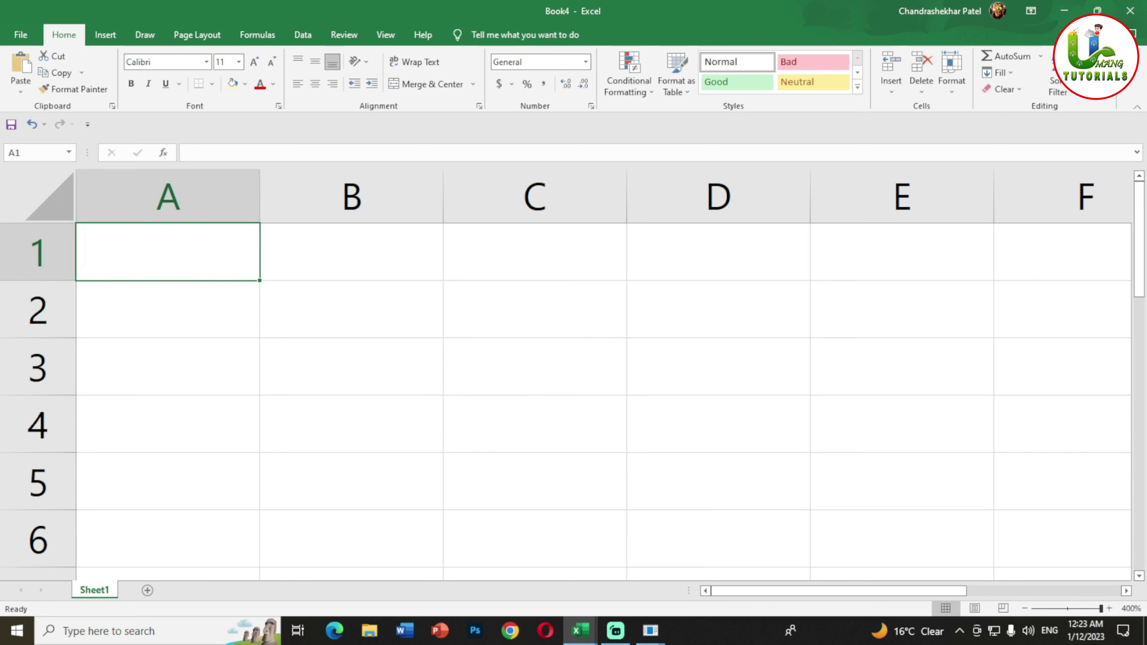
{"action": "left_click_drag", "start_coordinate": [1101, 608], "coordinate": [1081, 608]}
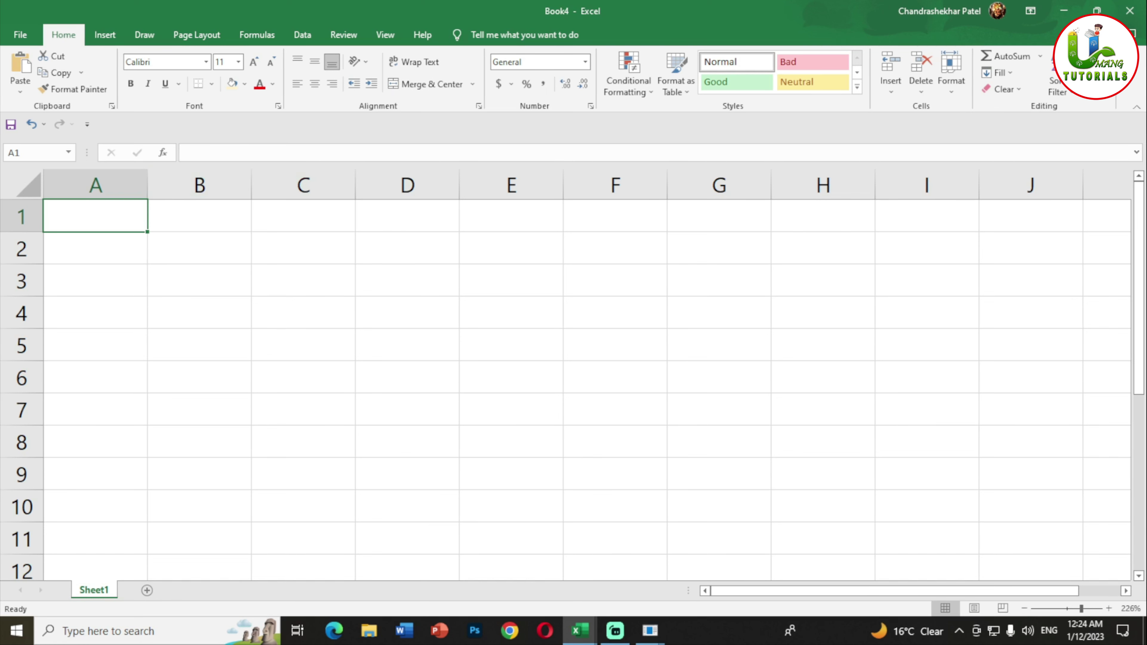
{"action": "left_click", "coordinate": [199, 216]}
{"action": "left_click", "coordinate": [303, 215]}
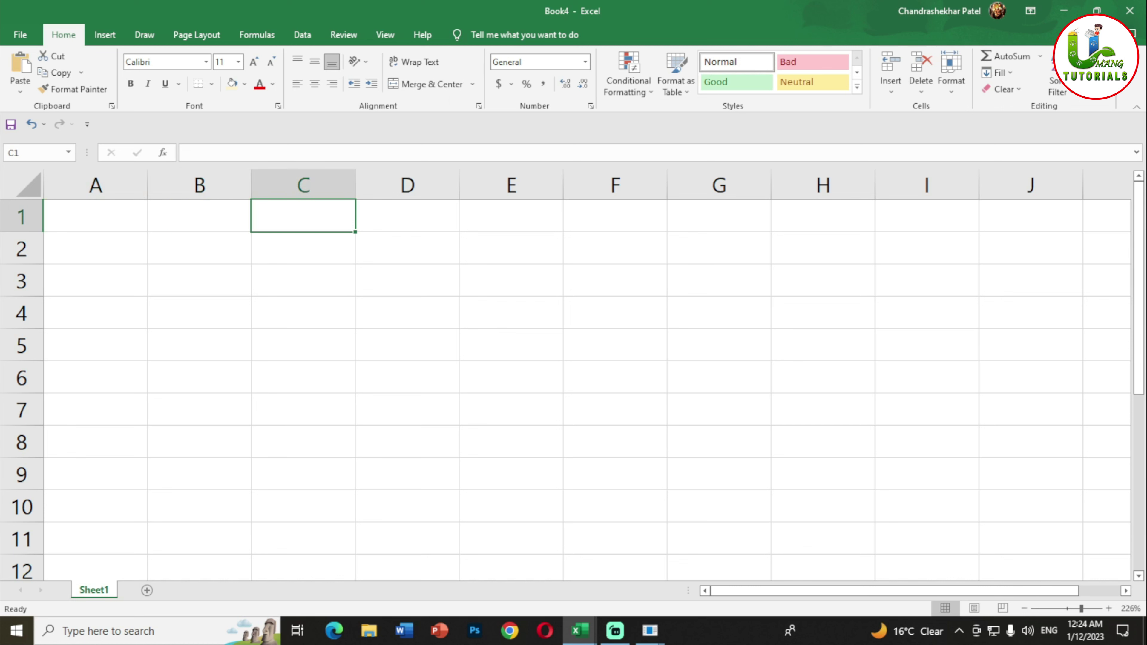
{"action": "mouse_move", "coordinate": [95, 216]}
{"action": "left_mouse_down"}
{"action": "mouse_move", "coordinate": [719, 216]}
{"action": "mouse_move", "coordinate": [615, 216]}
{"action": "left_mouse_up"}
{"action": "left_click", "coordinate": [95, 185]}
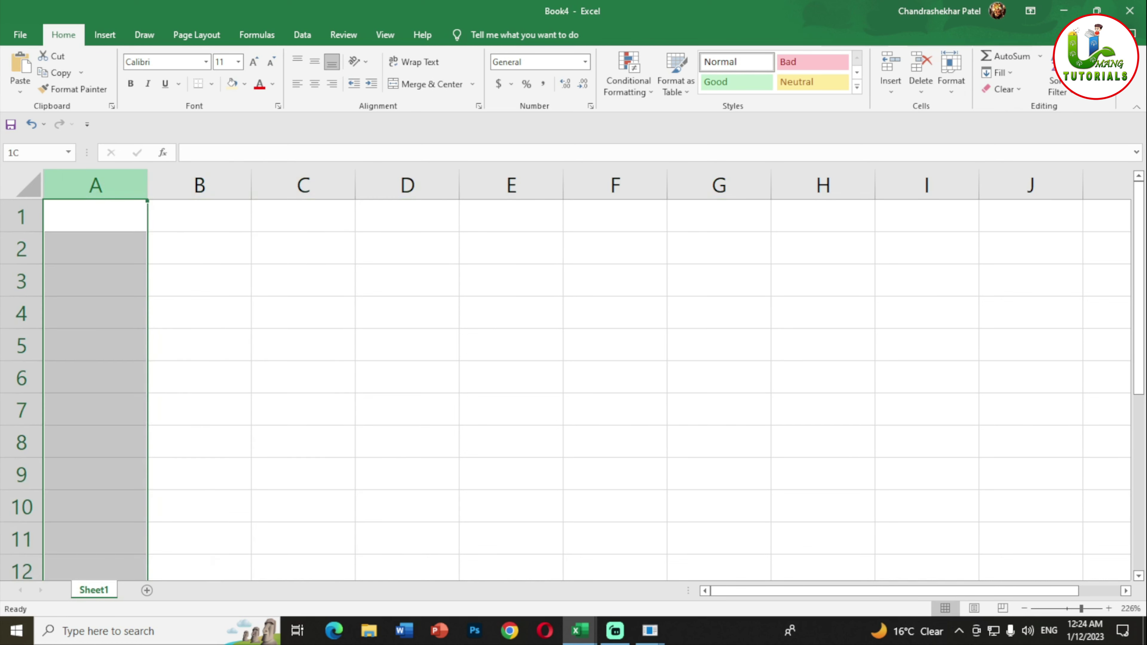
{"action": "left_click", "coordinate": [199, 281]}
{"action": "left_click_drag", "start_coordinate": [95, 216], "coordinate": [615, 215]}
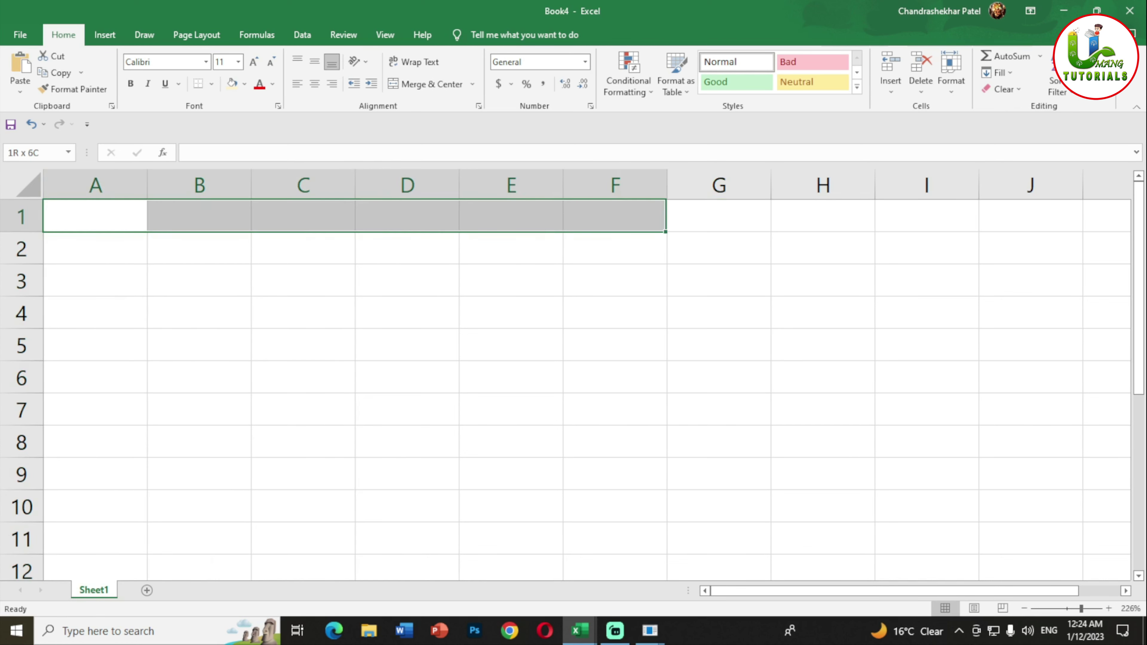
{"action": "left_click_drag", "start_coordinate": [96, 248], "coordinate": [95, 538]}
{"action": "left_click", "coordinate": [200, 377]}
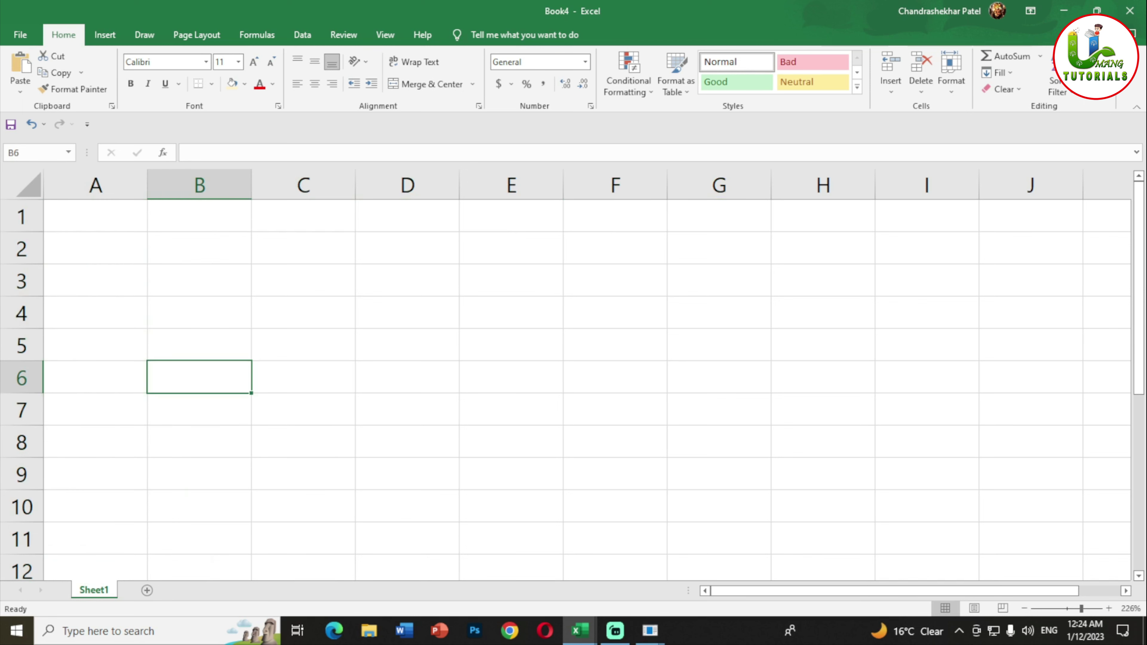
{"action": "left_click", "coordinate": [199, 248]}
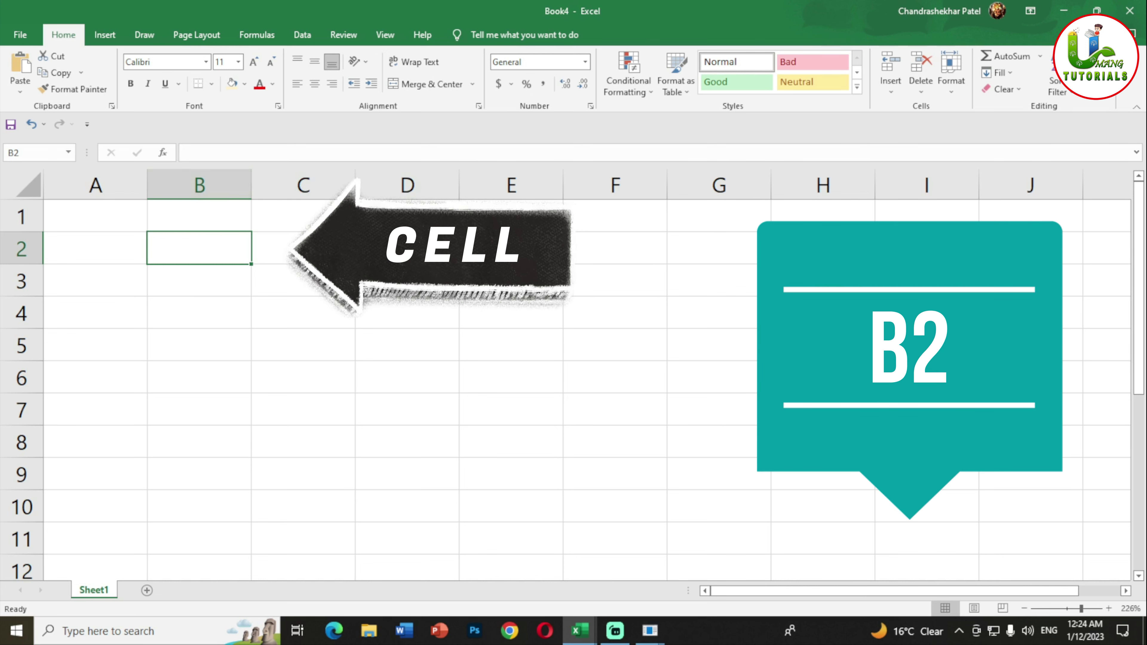
{"action": "left_click", "coordinate": [510, 377]}
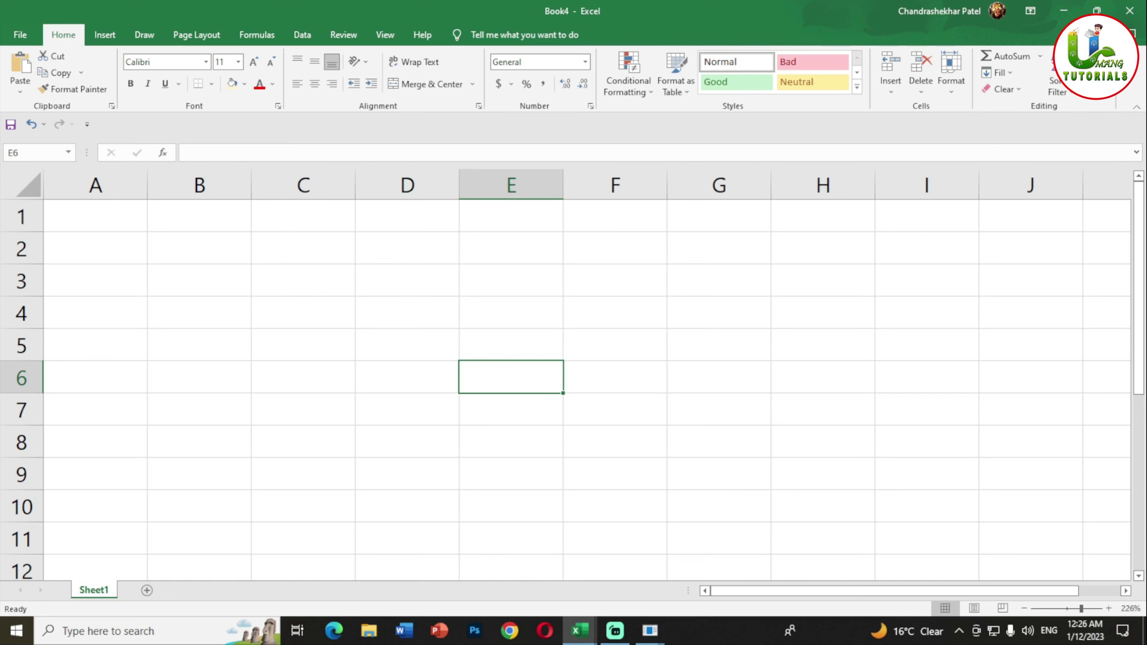
Switch to the Book1 window and show Sheet1 with its name and address table
{"action": "left_click", "coordinate": [502, 554]}
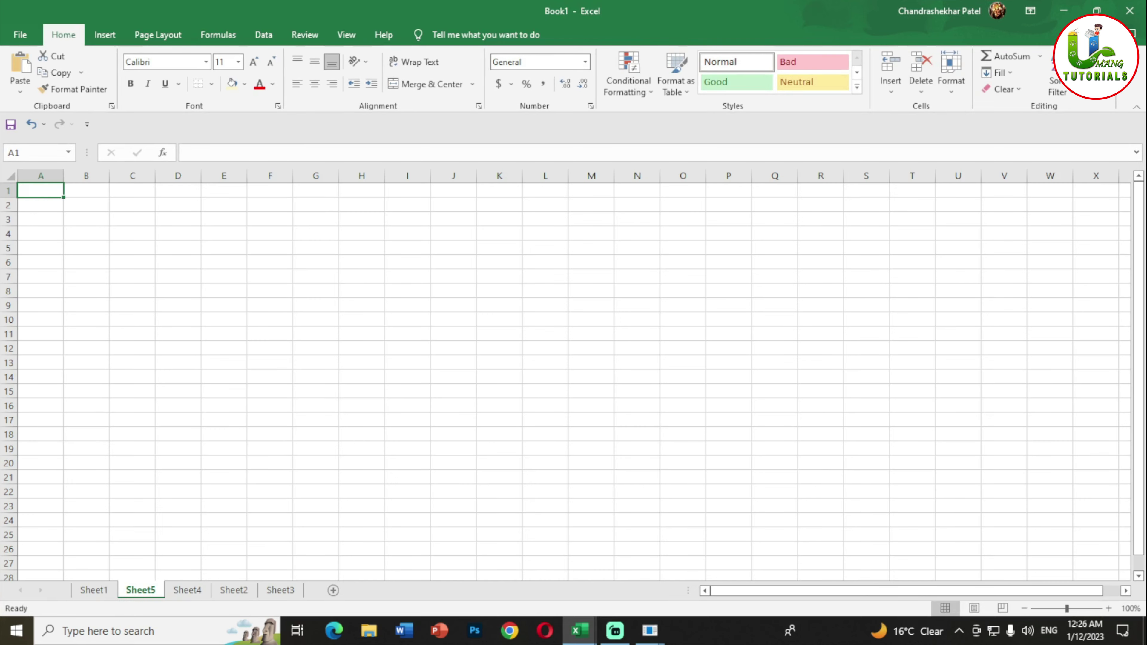
{"action": "left_click", "coordinate": [657, 571]}
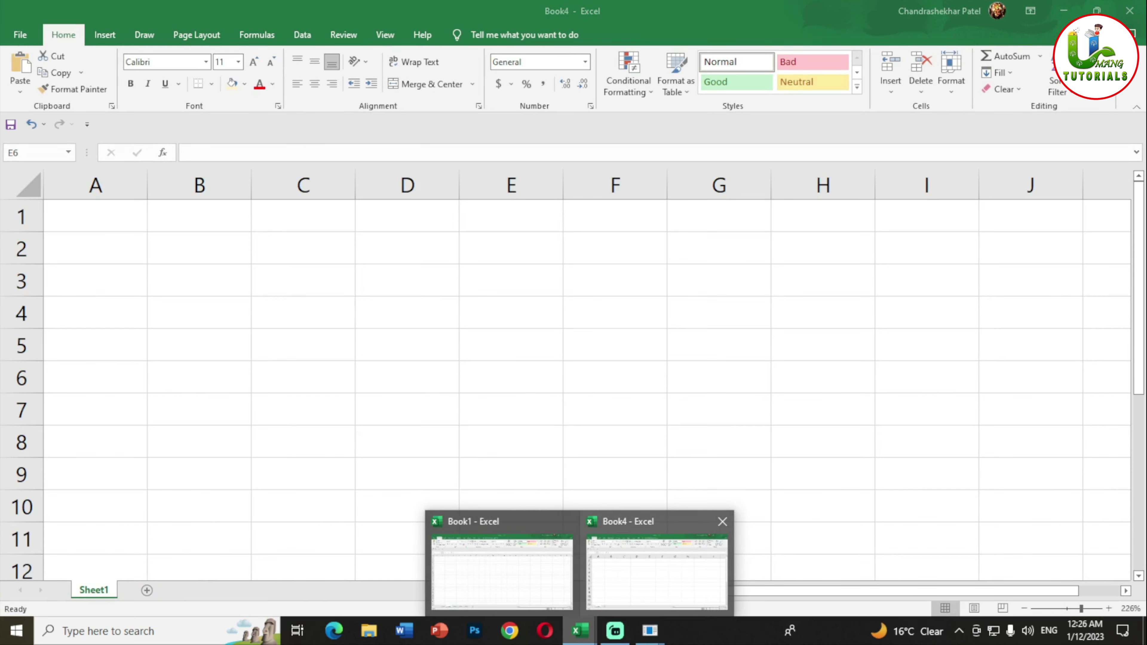
{"action": "mouse_move", "coordinate": [580, 631]}
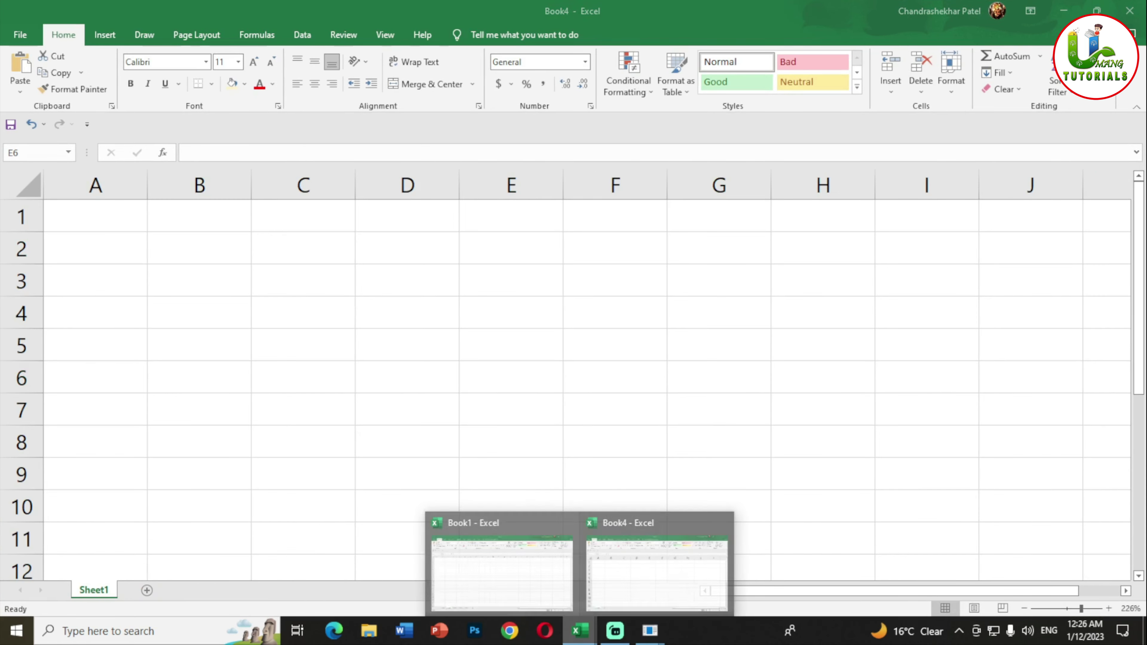
{"action": "left_click", "coordinate": [502, 572]}
{"action": "left_click", "coordinate": [94, 590]}
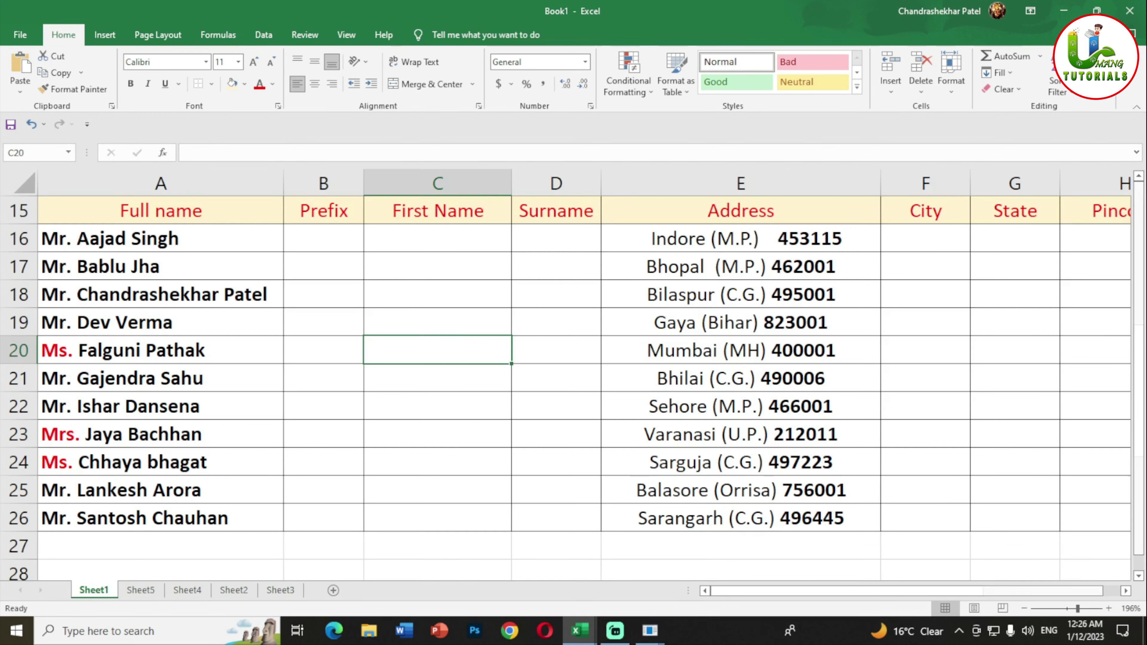
{"action": "scroll", "coordinate": [582, 384], "scroll_direction": "up", "scroll_amount": 5}
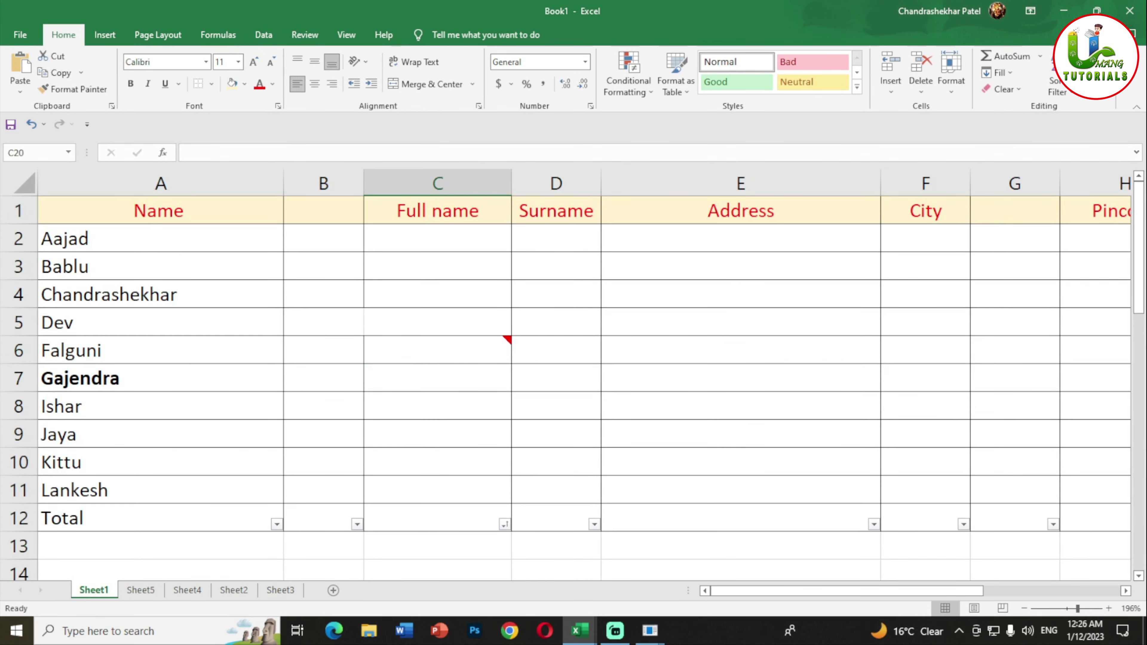
{"action": "left_click_drag", "start_coordinate": [323, 322], "coordinate": [497, 322]}
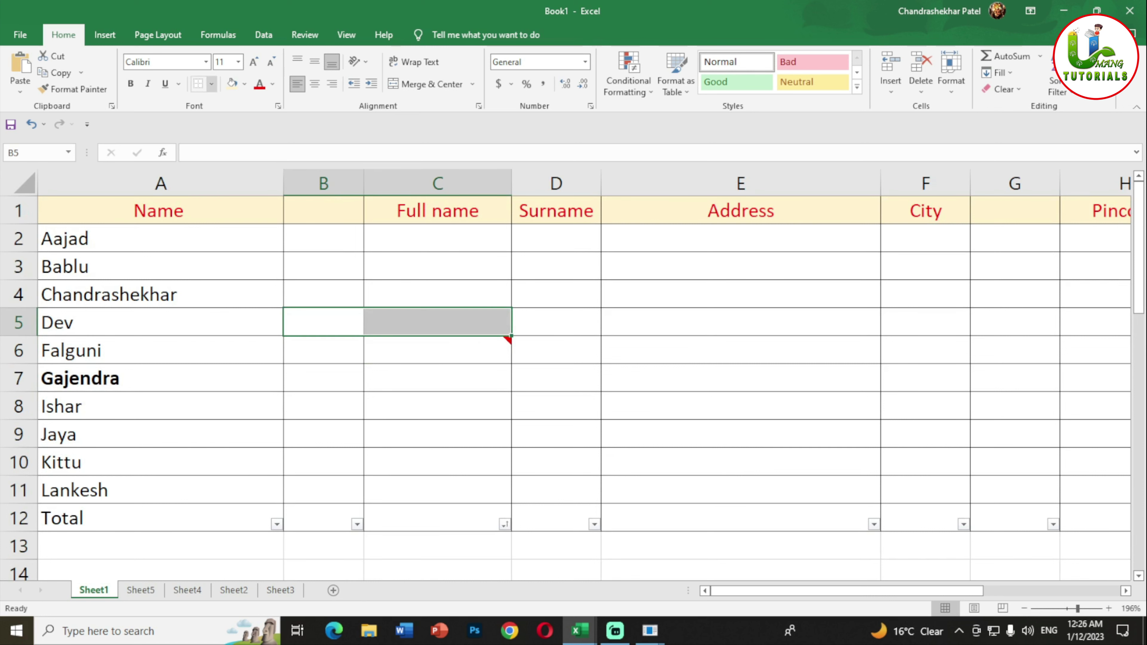
{"action": "left_click", "coordinate": [211, 83]}
{"action": "left_click", "coordinate": [235, 208]}
{"action": "scroll", "coordinate": [508, 340], "scroll_direction": "down", "scroll_amount": 10}
{"action": "scroll", "coordinate": [508, 340], "scroll_direction": "down", "scroll_amount": 5}
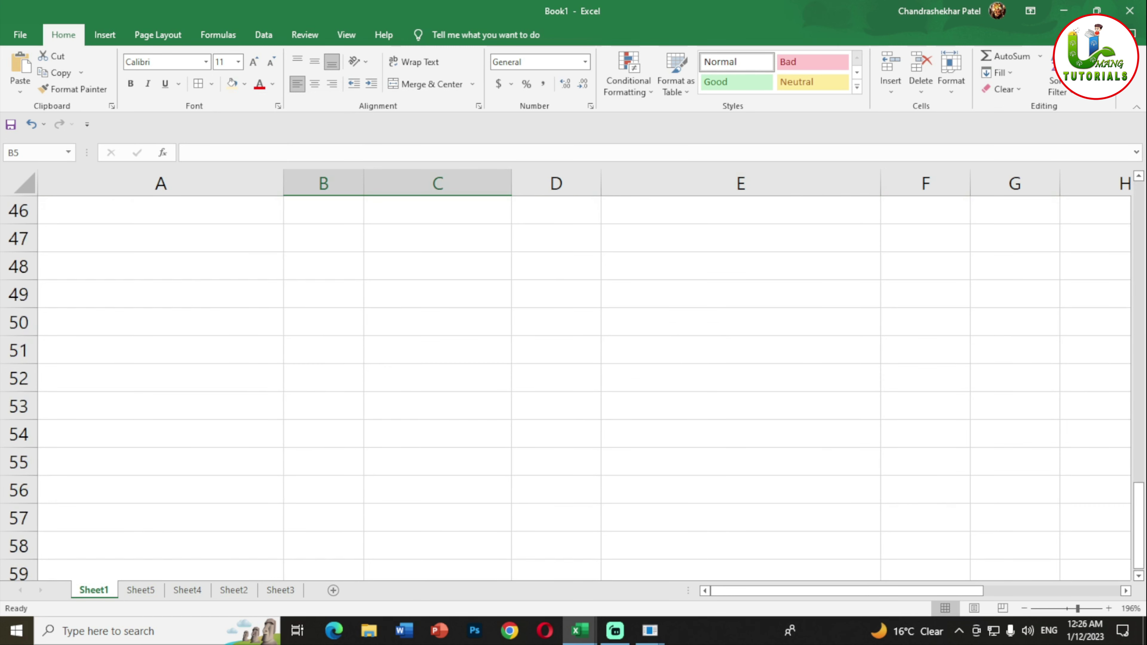
{"action": "scroll", "coordinate": [271, 339], "scroll_direction": "down", "scroll_amount": 2}
{"action": "mouse_move", "coordinate": [158, 266]}
{"action": "left_mouse_down"}
{"action": "mouse_move", "coordinate": [858, 490]}
{"action": "mouse_move", "coordinate": [1107, 490]}
{"action": "left_mouse_up"}
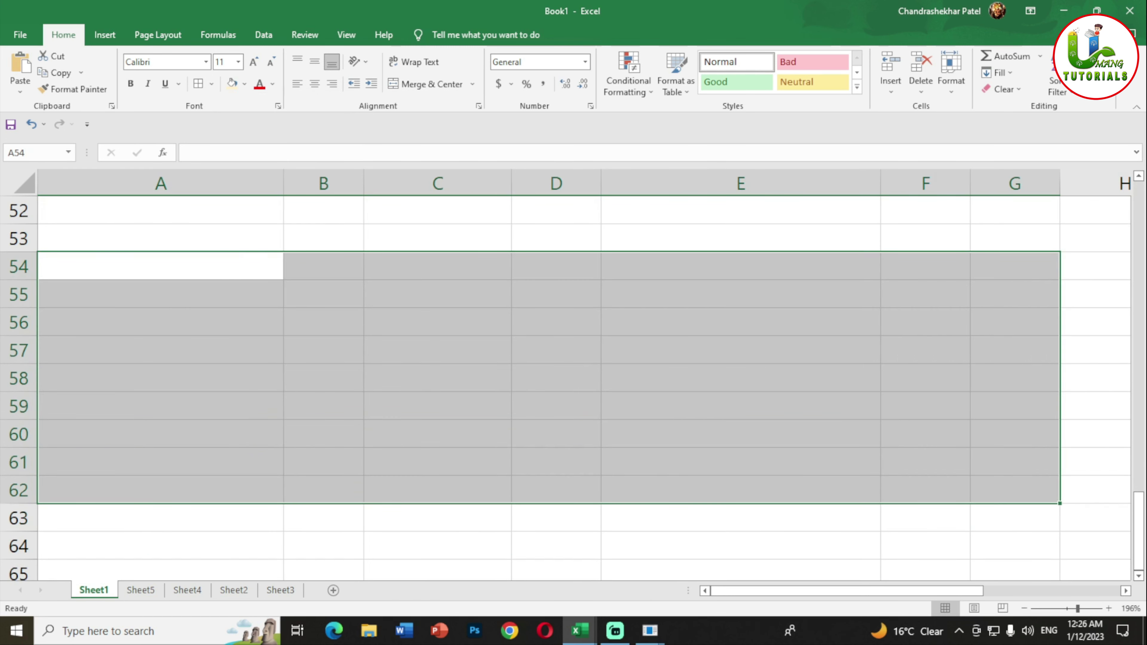
{"action": "left_click", "coordinate": [324, 350]}
{"action": "mouse_move", "coordinate": [161, 210]}
{"action": "left_mouse_down"}
{"action": "mouse_move", "coordinate": [323, 238]}
{"action": "mouse_move", "coordinate": [437, 238]}
{"action": "left_mouse_up"}
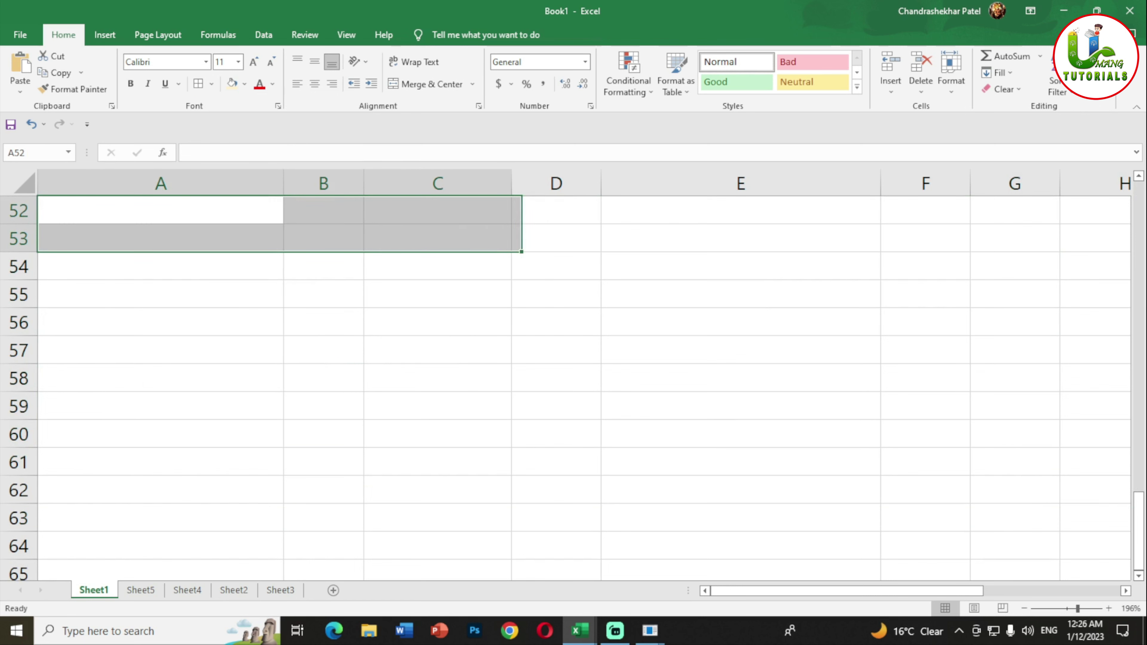
{"action": "left_click", "coordinate": [161, 183]}
{"action": "left_click_drag", "start_coordinate": [323, 271], "coordinate": [438, 462]}
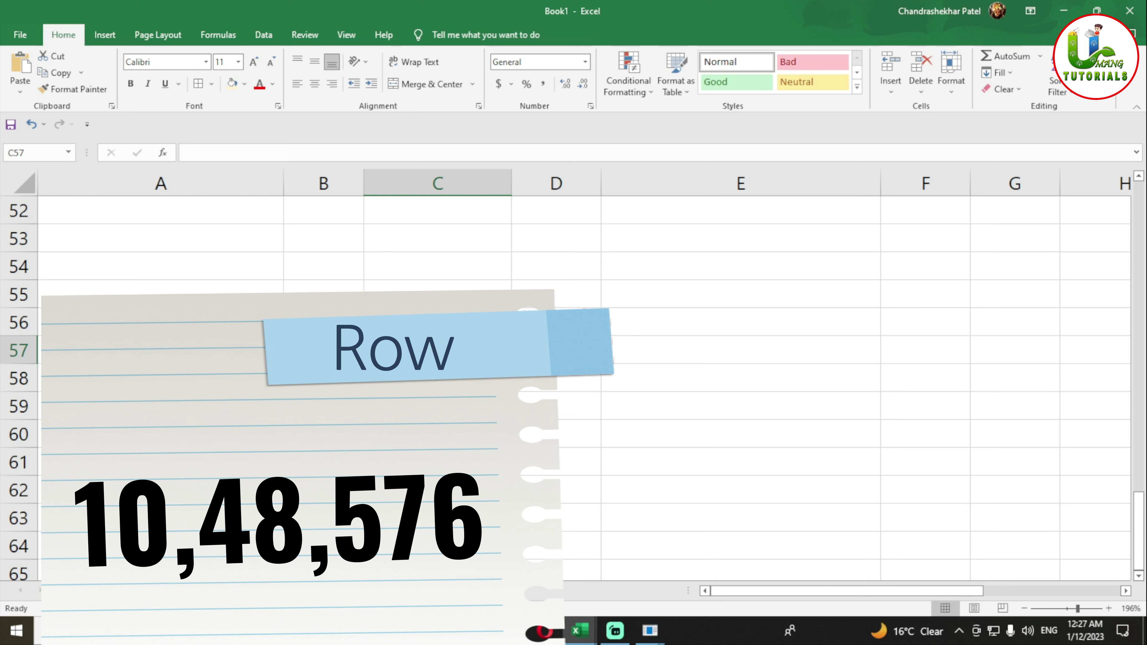
{"action": "left_click", "coordinate": [19, 266]}
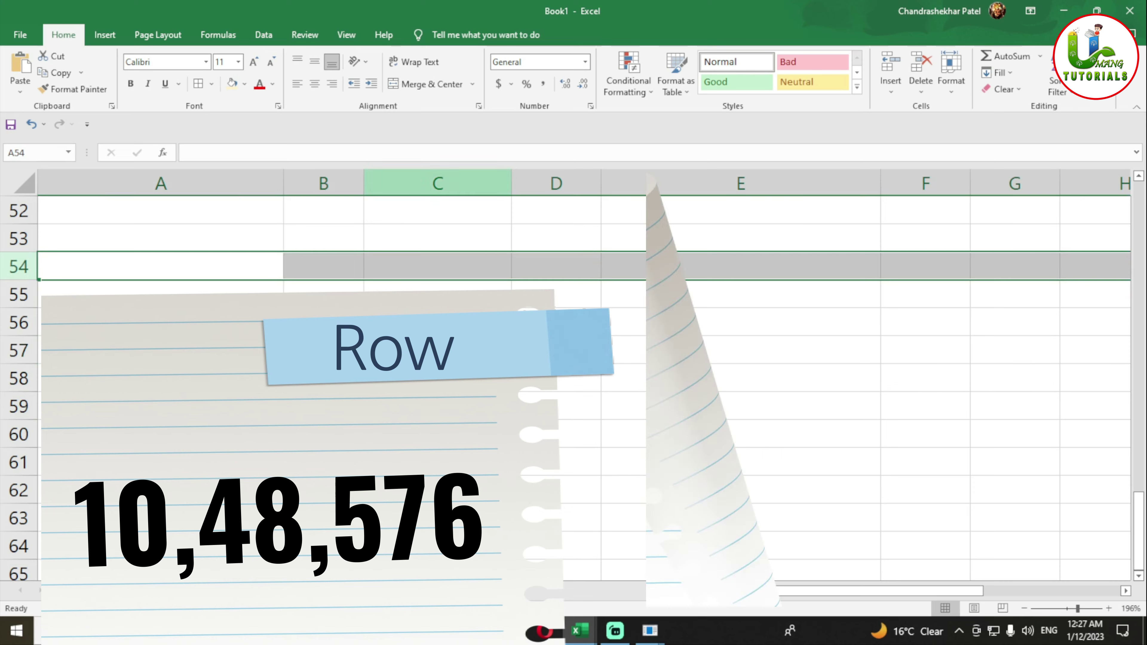
{"action": "left_click", "coordinate": [437, 210]}
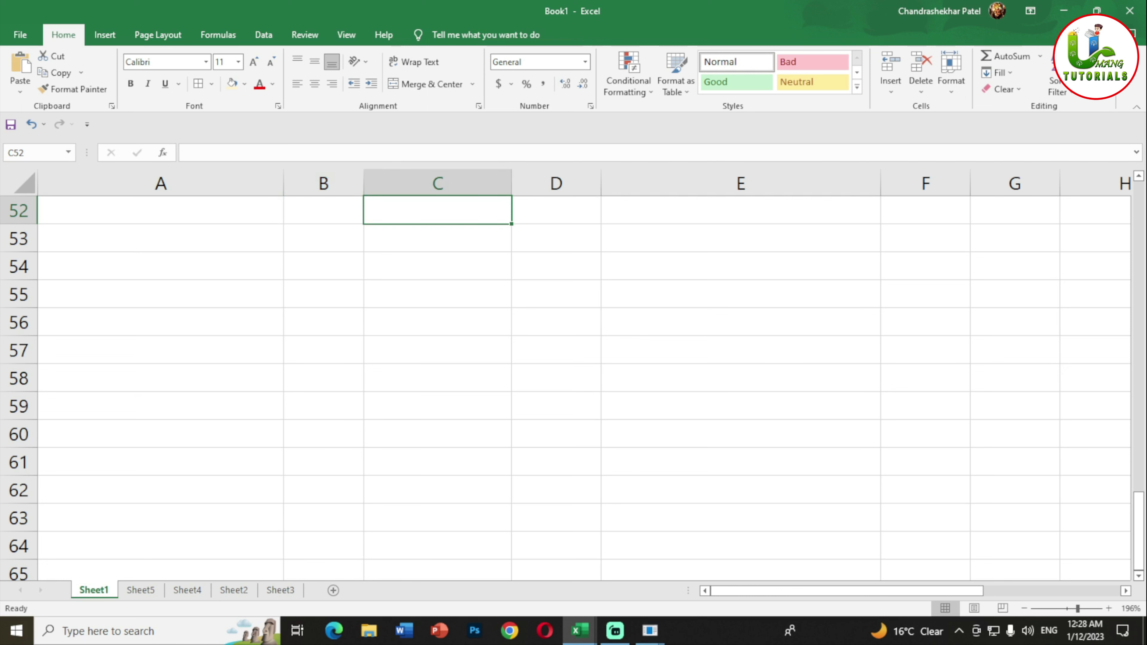
Select whole rows from row 52 downward, one row at a time, with Shift+Space
{"action": "key", "text": "Home"}
{"action": "key", "text": "shift+space"}
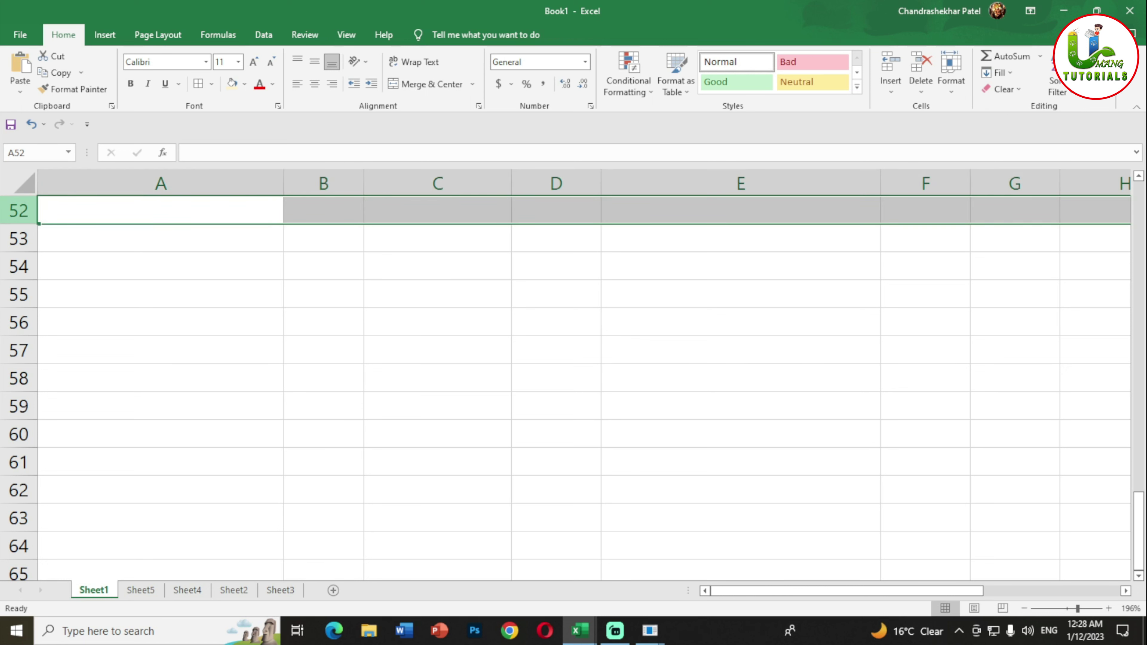
{"action": "key", "text": "Down"}
{"action": "key", "text": "shift+space"}
{"action": "key", "text": "Down"}
{"action": "key", "text": "shift+space"}
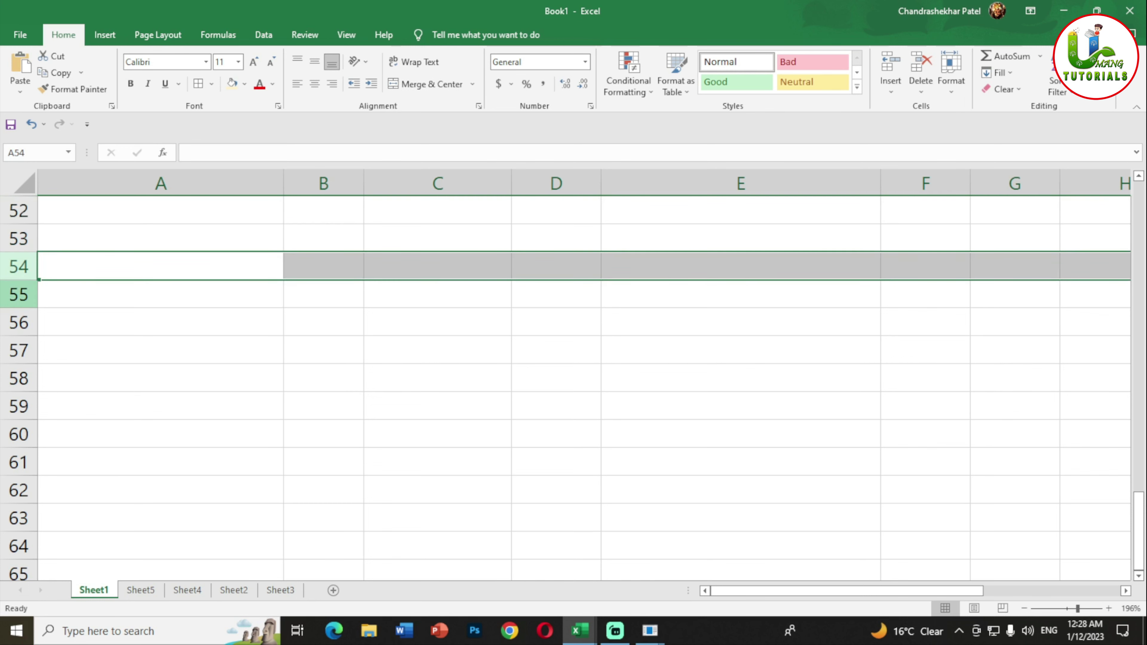
{"action": "key", "text": "Down"}
{"action": "key", "text": "shift+space"}
{"action": "key", "text": "Down"}
{"action": "key", "text": "shift+space"}
{"action": "key", "text": "Down"}
{"action": "key", "text": "shift+space"}
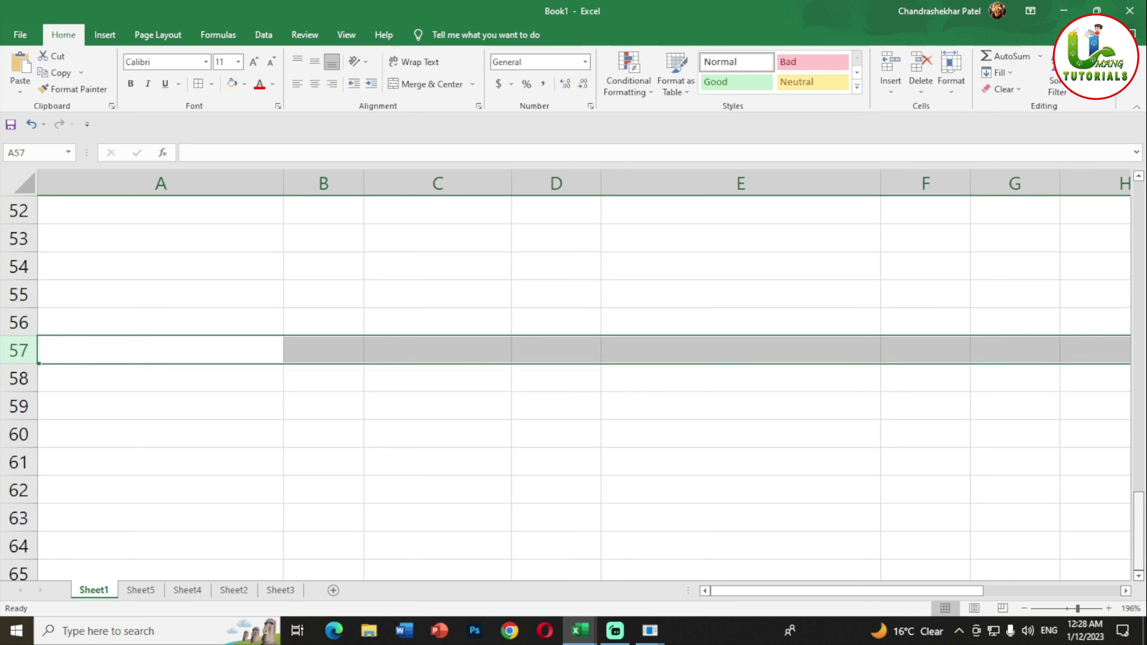
Scroll down the sheet and step further down the empty cells of column A
{"action": "scroll", "coordinate": [583, 384], "scroll_direction": "up", "scroll_amount": 5}
{"action": "scroll", "coordinate": [583, 384], "scroll_direction": "down", "scroll_amount": 11}
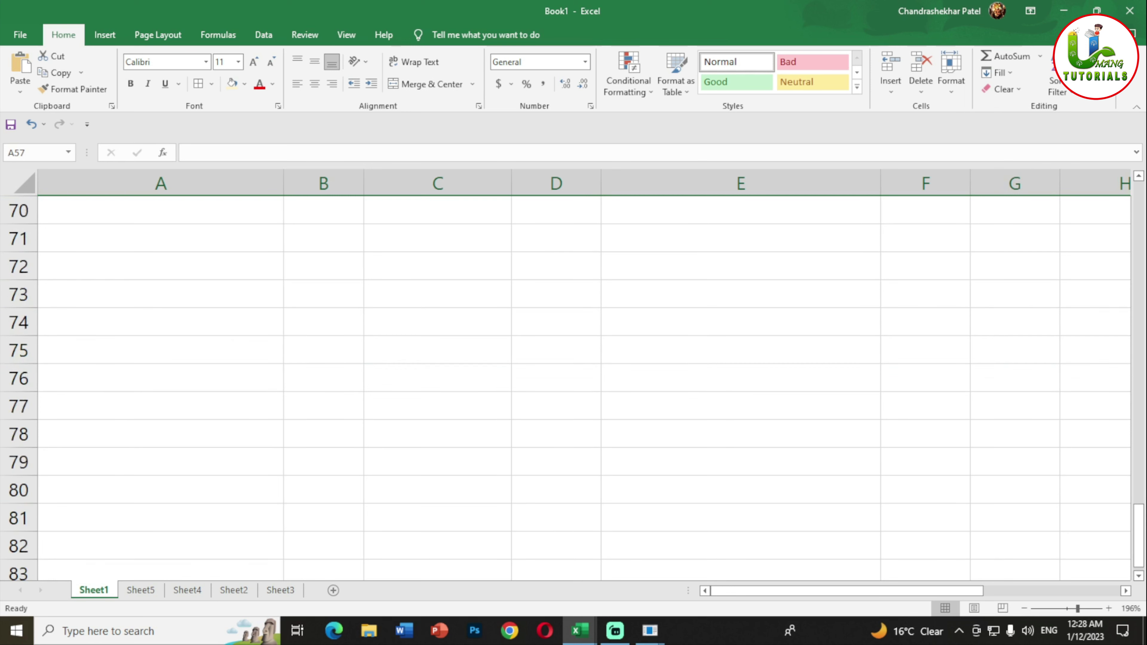
{"action": "scroll", "coordinate": [583, 384], "scroll_direction": "down", "scroll_amount": 7}
{"action": "scroll", "coordinate": [583, 384], "scroll_direction": "down", "scroll_amount": 7}
{"action": "scroll", "coordinate": [582, 384], "scroll_direction": "down", "scroll_amount": 12}
{"action": "scroll", "coordinate": [582, 384], "scroll_direction": "down", "scroll_amount": 8}
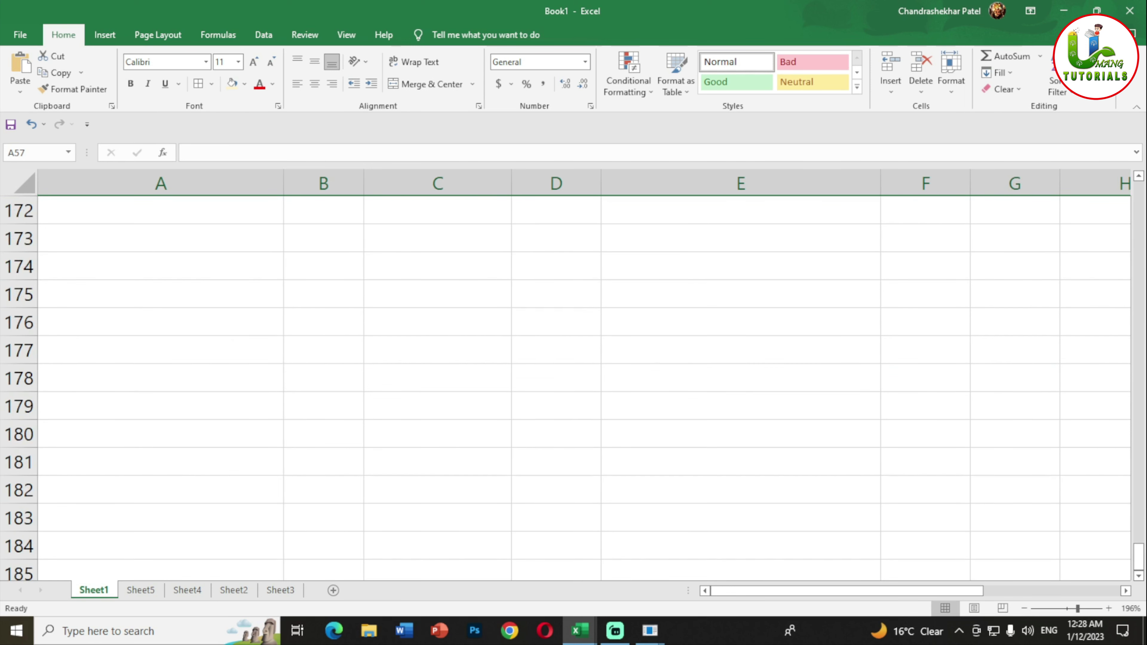
{"action": "left_click", "coordinate": [160, 321]}
{"action": "key", "text": "Down"}
{"action": "key", "text": "Down"}
{"action": "key", "text": "Down"}
{"action": "key", "text": "Down"}
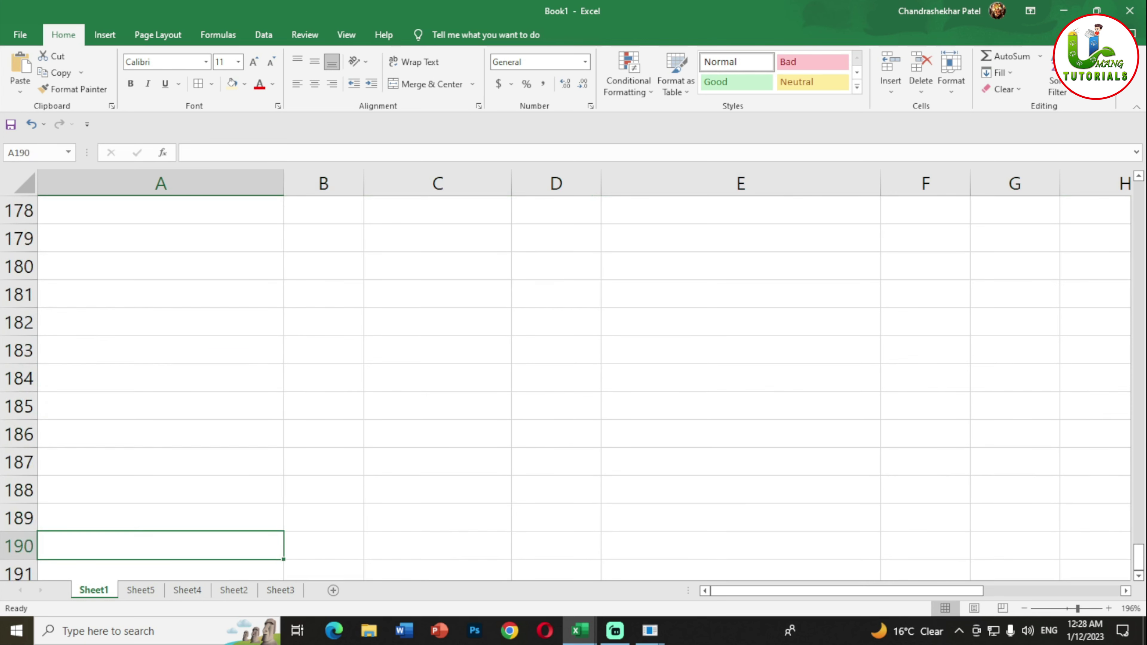
{"action": "key", "text": "Down"}
{"action": "key", "text": "Down"}
{"action": "key", "text": "Down"}
{"action": "key", "text": "Down"}
{"action": "key", "text": "Down"}
{"action": "key", "text": "Down"}
{"action": "key", "text": "Down"}
{"action": "key", "text": "Down"}
{"action": "key", "text": "Down"}
{"action": "key", "text": "Down"}
{"action": "key", "text": "Down"}
{"action": "key", "text": "Down"}
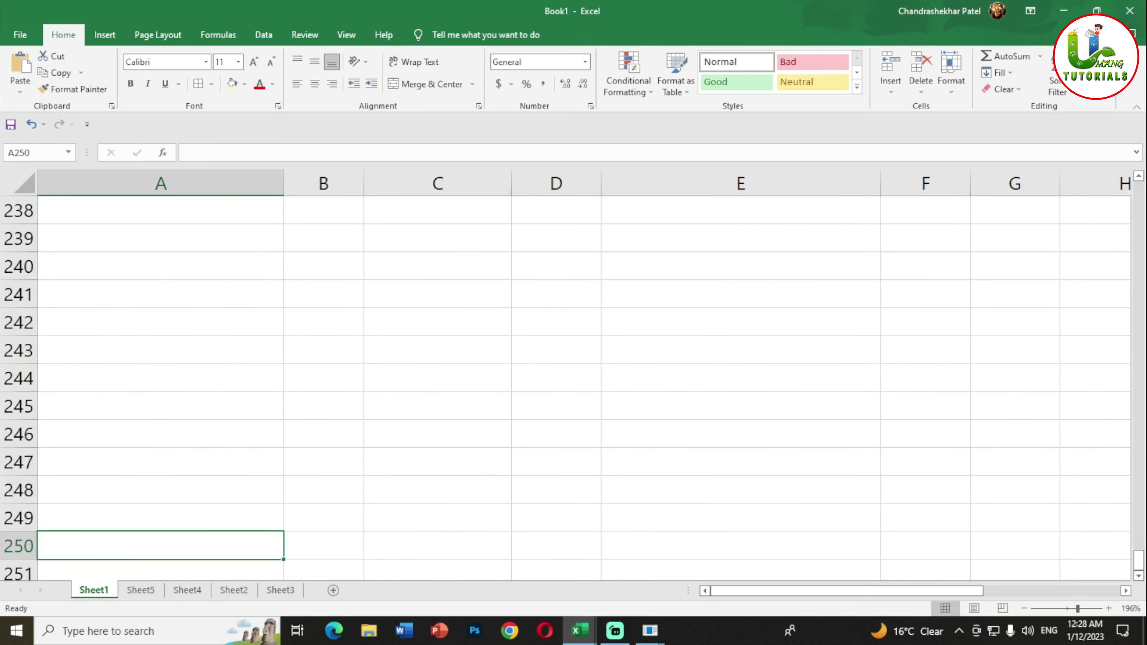
{"action": "key", "text": "Down"}
{"action": "key", "text": "Down"}
{"action": "key", "text": "Down"}
{"action": "key", "text": "Down"}
{"action": "key", "text": "Down"}
{"action": "key", "text": "Down"}
{"action": "key", "text": "Down"}
{"action": "key", "text": "Down"}
{"action": "key", "text": "Down"}
{"action": "key", "text": "Down"}
{"action": "key", "text": "Down"}
{"action": "key", "text": "Down"}
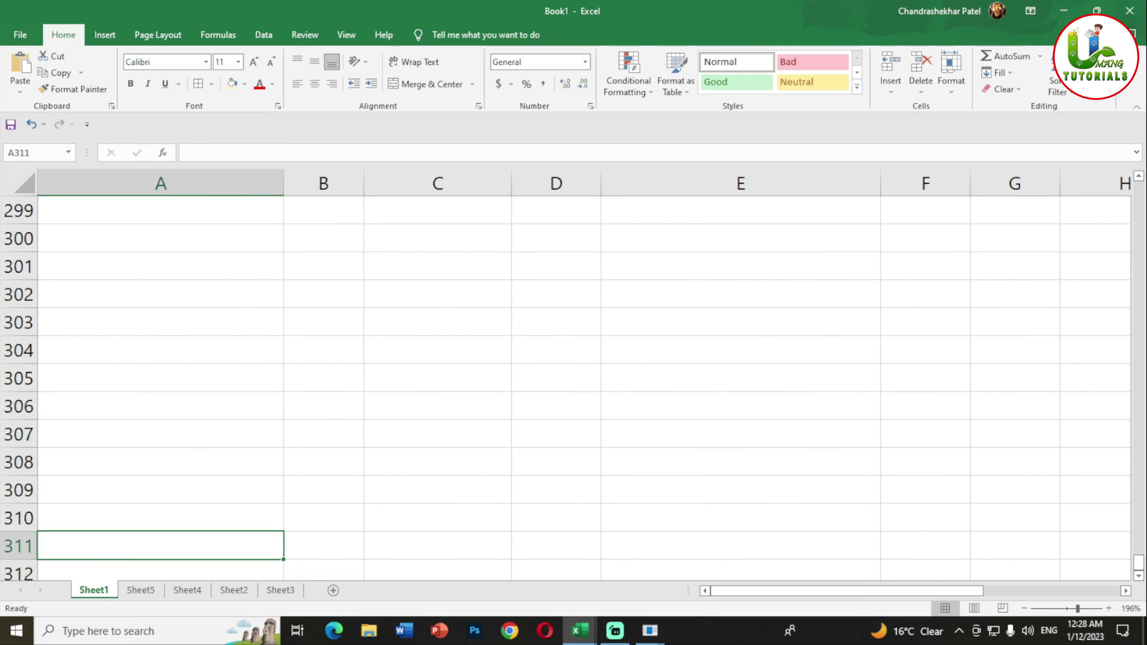
{"action": "key", "text": "Down"}
{"action": "key", "text": "Down"}
{"action": "key", "text": "Down"}
{"action": "key", "text": "Down"}
{"action": "key", "text": "Down"}
{"action": "key", "text": "Down"}
{"action": "key", "text": "Down"}
{"action": "key", "text": "Down"}
{"action": "key", "text": "Down"}
{"action": "key", "text": "Down"}
{"action": "key", "text": "Down"}
{"action": "key", "text": "Down"}
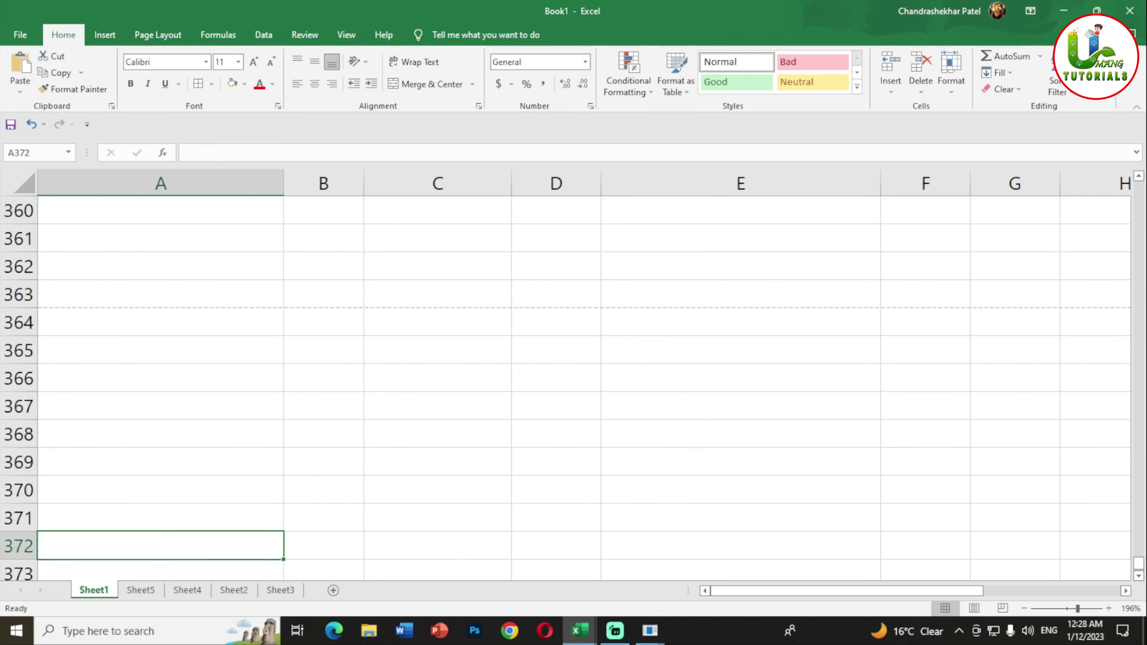
{"action": "key", "text": "Down"}
{"action": "key", "text": "Down"}
{"action": "key", "text": "Down"}
{"action": "key", "text": "Down"}
{"action": "key", "text": "Down"}
{"action": "key", "text": "Down"}
{"action": "key", "text": "Down"}
{"action": "key", "text": "Down"}
{"action": "key", "text": "Down"}
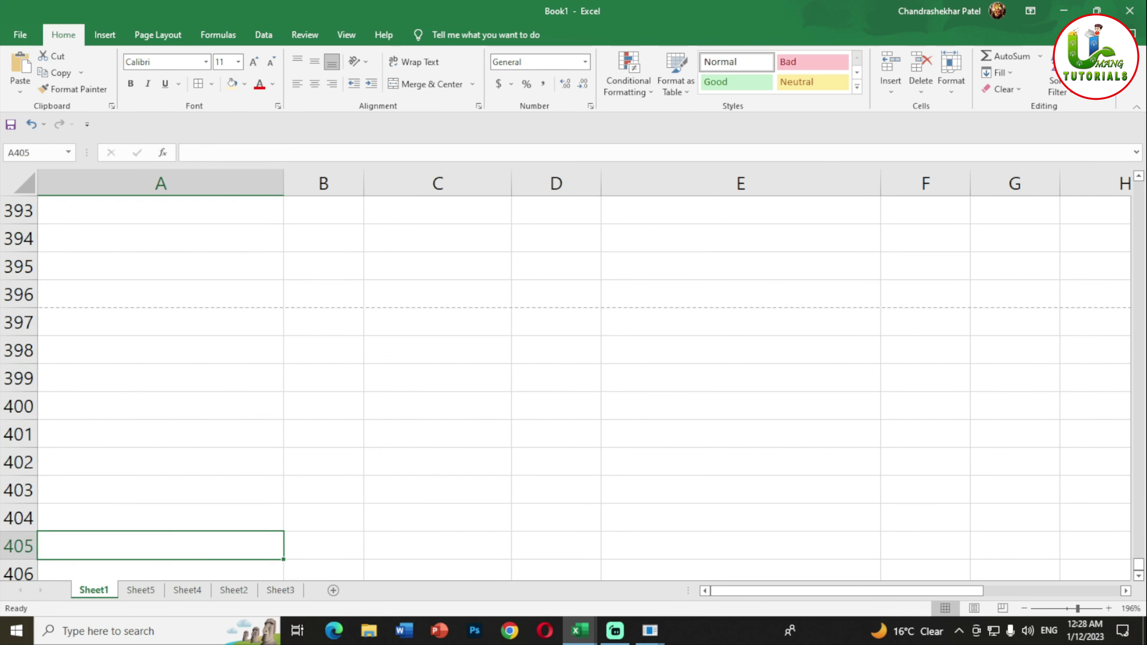
Select a block of column A cells and shift the selection across columns rightward
{"action": "left_click", "coordinate": [161, 183]}
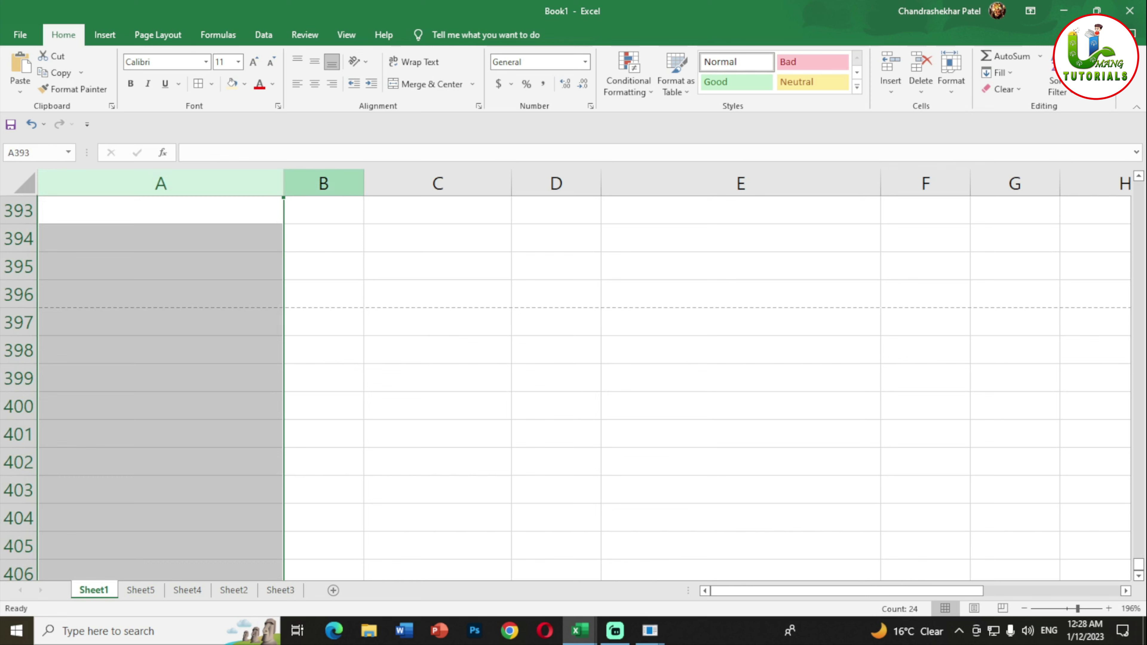
{"action": "left_click_drag", "start_coordinate": [323, 210], "coordinate": [323, 573]}
{"action": "left_click_drag", "start_coordinate": [438, 210], "coordinate": [438, 573]}
{"action": "left_click_drag", "start_coordinate": [556, 210], "coordinate": [555, 573]}
{"action": "left_click_drag", "start_coordinate": [740, 210], "coordinate": [740, 573]}
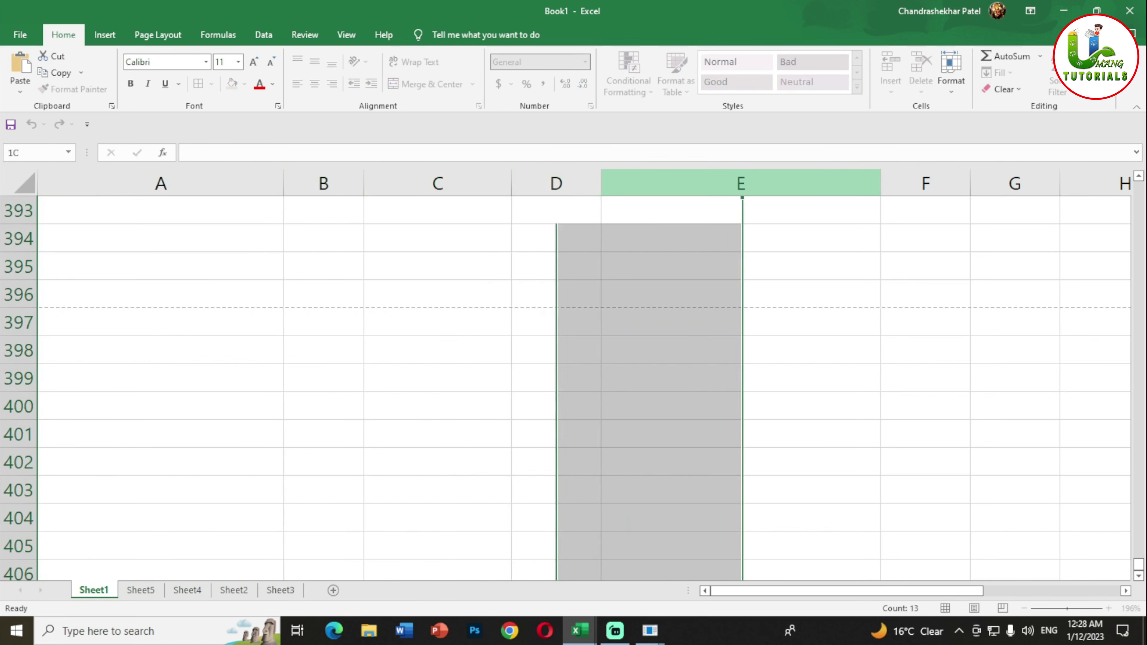
{"action": "left_click_drag", "start_coordinate": [926, 210], "coordinate": [925, 573]}
Move the active cell right along row 393, then back to column A
{"action": "key", "text": "Right"}
{"action": "key", "text": "Right"}
{"action": "key", "text": "Right"}
{"action": "key", "text": "Right"}
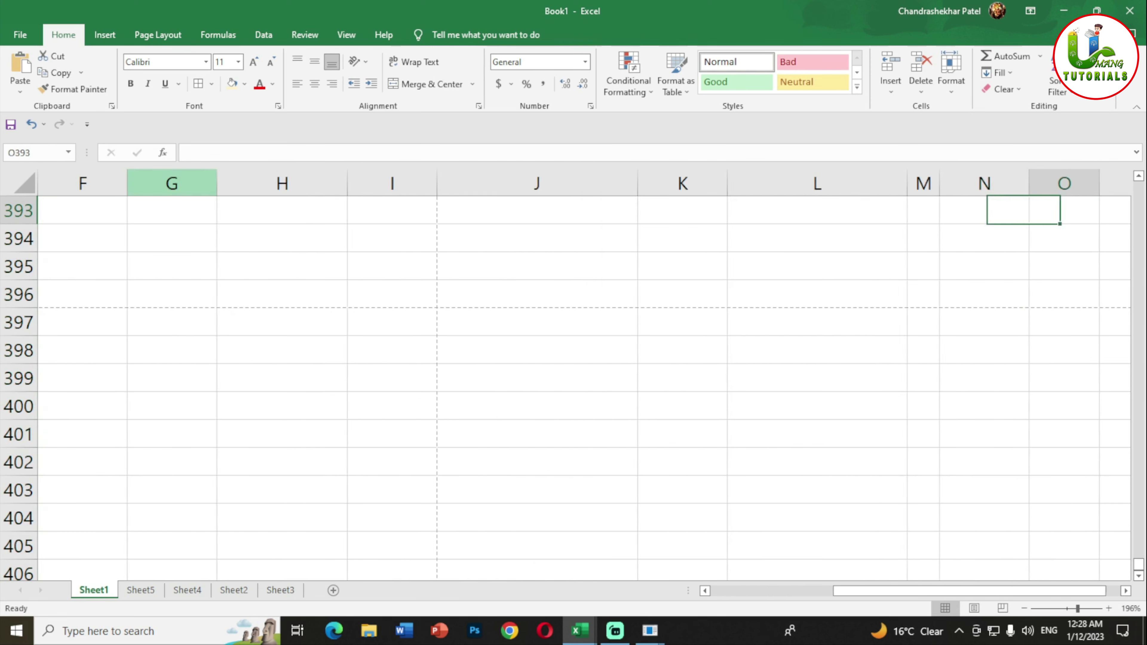
{"action": "key", "text": "Right"}
{"action": "key", "text": "Right"}
{"action": "key", "text": "Right"}
{"action": "key", "text": "Right"}
{"action": "key", "text": "Right"}
{"action": "key", "text": "Right"}
{"action": "key", "text": "Right"}
{"action": "key", "text": "Right"}
{"action": "key", "text": "Right"}
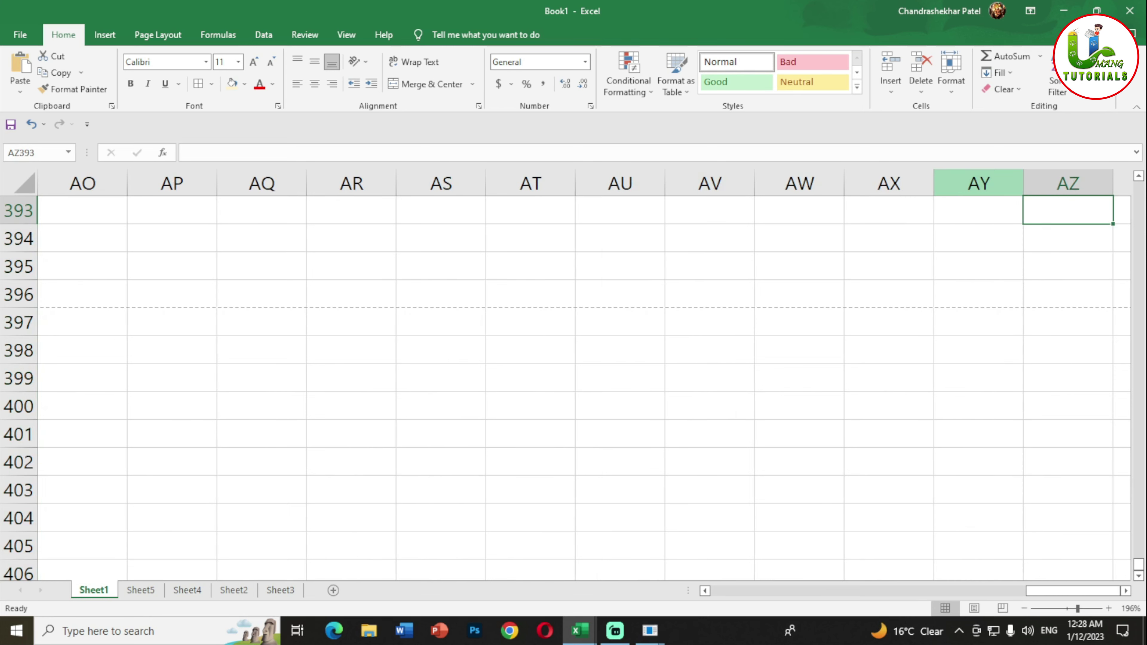
{"action": "key", "text": "Right"}
{"action": "key", "text": "Right"}
{"action": "key", "text": "Right"}
{"action": "key", "text": "Right"}
{"action": "key", "text": "Right"}
{"action": "key", "text": "Right"}
{"action": "key", "text": "Right"}
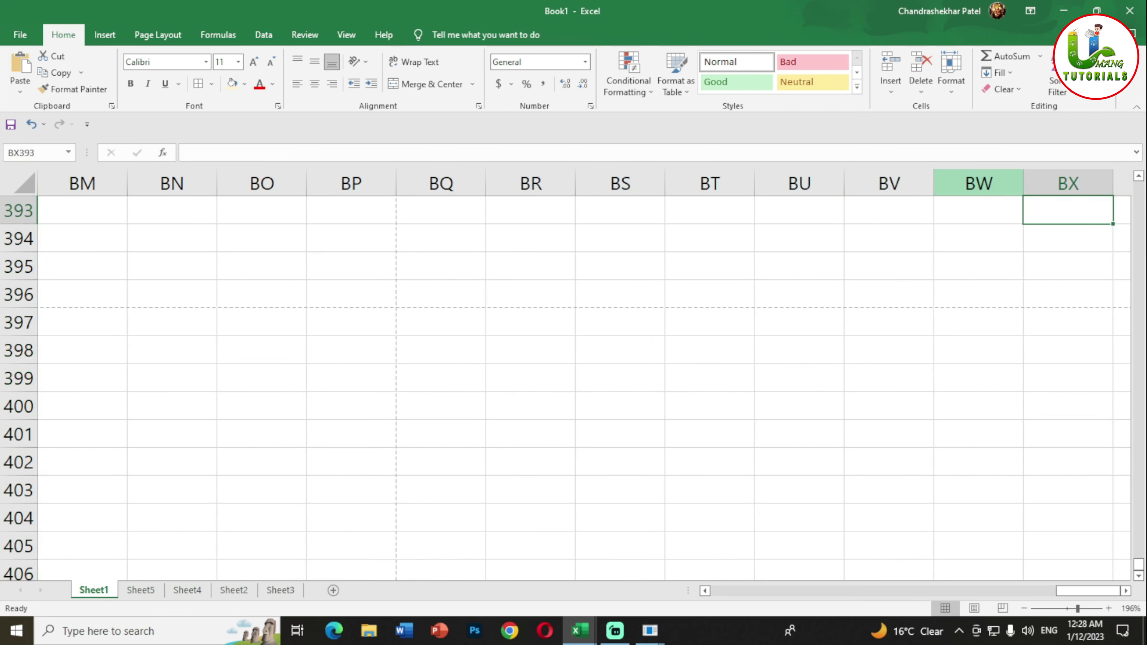
{"action": "key", "text": "Right"}
{"action": "key", "text": "Right"}
{"action": "key", "text": "Right"}
{"action": "key", "text": "Right"}
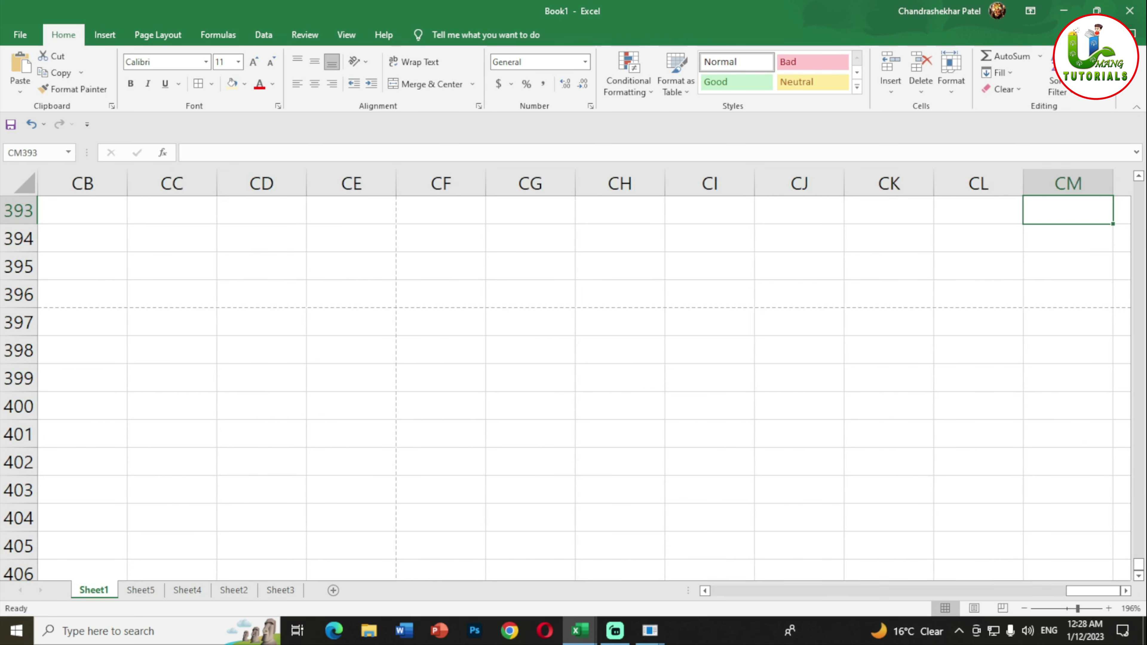
{"action": "key", "text": "Right"}
{"action": "key", "text": "Right"}
{"action": "key", "text": "Right"}
{"action": "key", "text": "Right"}
{"action": "key", "text": "Right"}
{"action": "key", "text": "Right"}
{"action": "key", "text": "Right"}
{"action": "key", "text": "Right"}
{"action": "key", "text": "Right"}
{"action": "key", "text": "Right"}
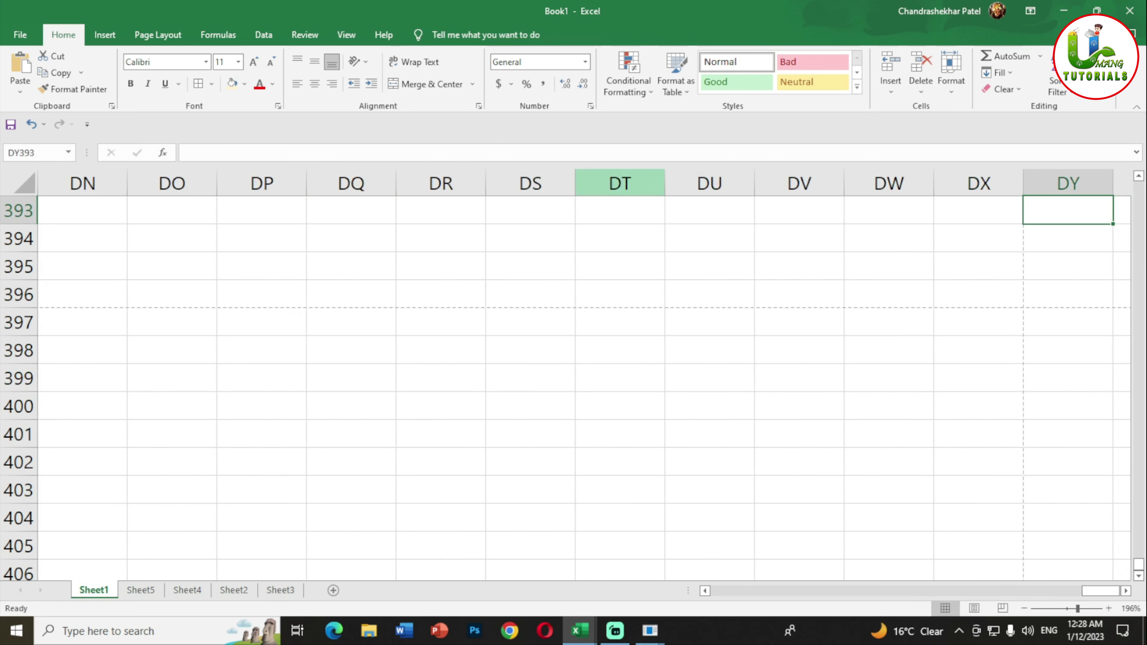
{"action": "key", "text": "Right"}
{"action": "key", "text": "Right"}
{"action": "key", "text": "Right"}
{"action": "key", "text": "Right"}
{"action": "key", "text": "Right"}
{"action": "key", "text": "Right"}
{"action": "key", "text": "Right"}
{"action": "key", "text": "Right"}
{"action": "key", "text": "Right"}
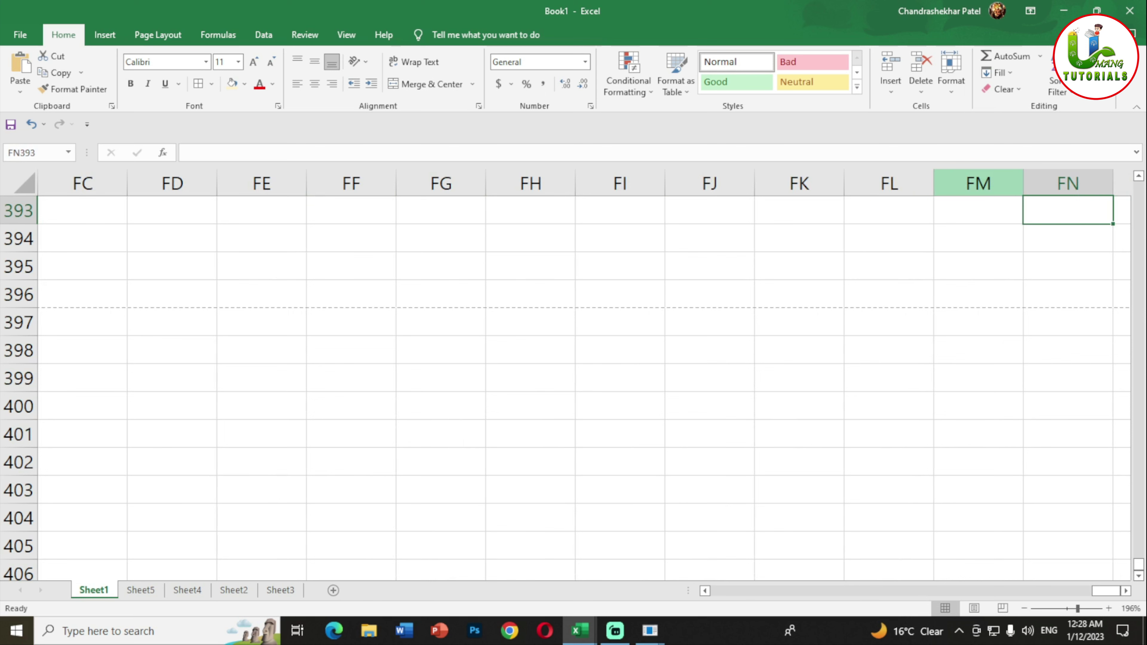
{"action": "key", "text": "Left"}
{"action": "key", "text": "Left"}
{"action": "key", "text": "Left"}
{"action": "key", "text": "Left"}
{"action": "key", "text": "Left"}
{"action": "key", "text": "Left"}
{"action": "key", "text": "Left"}
{"action": "key", "text": "Left"}
{"action": "key", "text": "Left"}
{"action": "key", "text": "Left"}
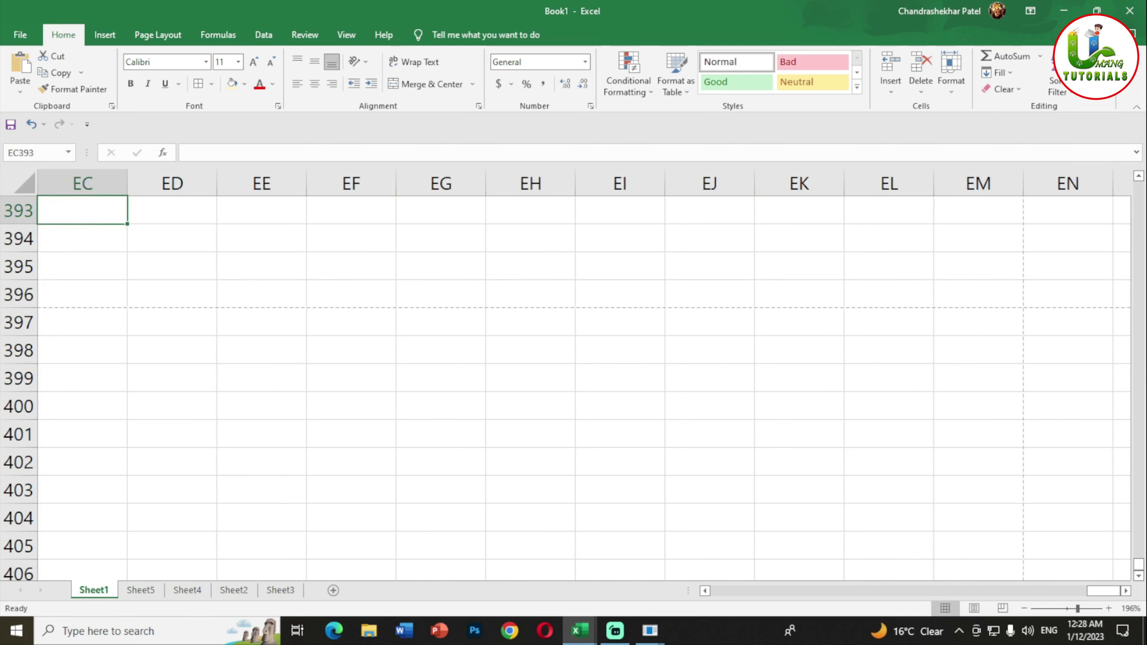
{"action": "key", "text": "Left"}
{"action": "key", "text": "Left"}
{"action": "key", "text": "Left"}
{"action": "key", "text": "Left"}
{"action": "key", "text": "Left"}
{"action": "key", "text": "Left"}
{"action": "key", "text": "Left"}
{"action": "key", "text": "Left"}
{"action": "key", "text": "Left"}
{"action": "key", "text": "Left"}
{"action": "key", "text": "Left"}
{"action": "key", "text": "Left"}
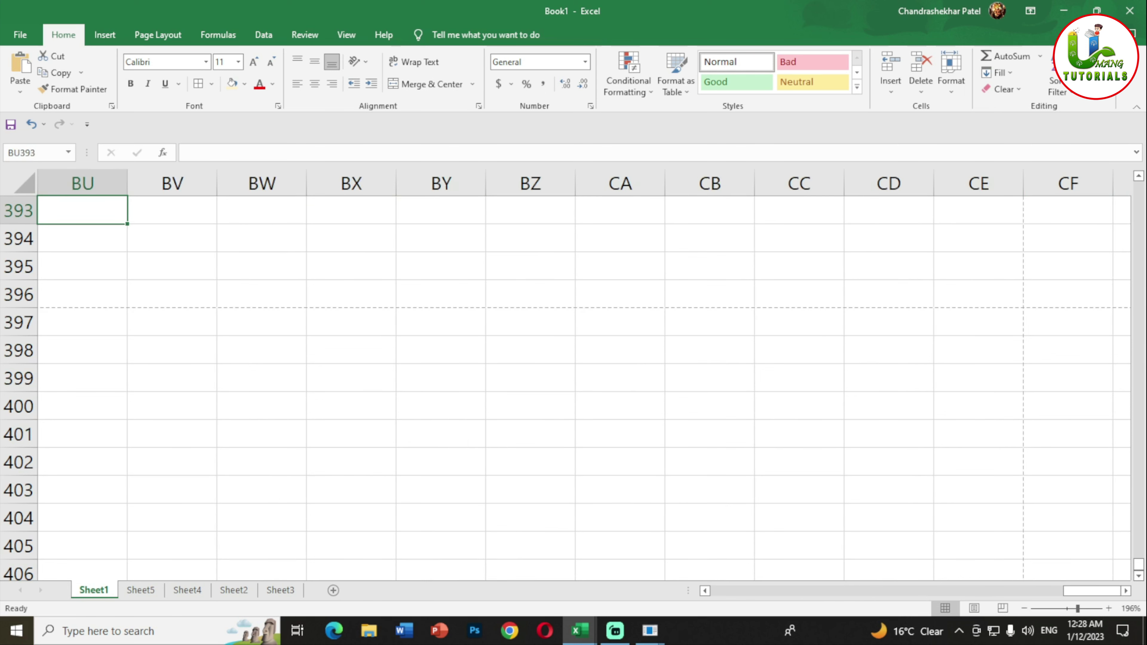
{"action": "key", "text": "Left"}
{"action": "key", "text": "Left"}
{"action": "key", "text": "Left"}
{"action": "key", "text": "Left"}
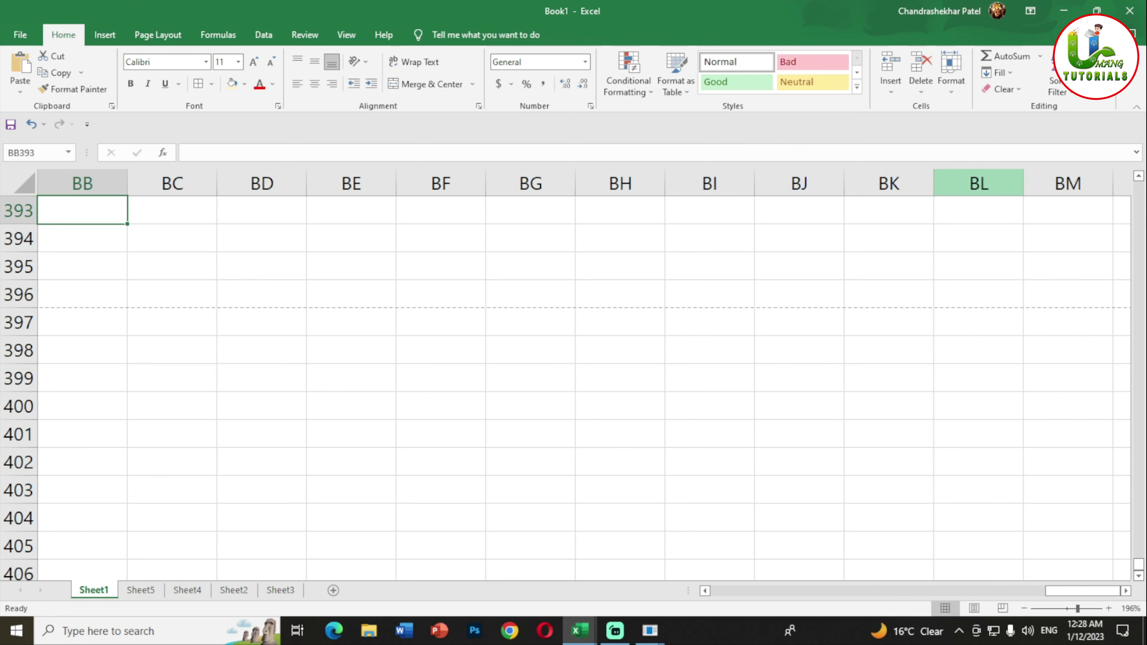
{"action": "key", "text": "Home"}
Return to the Name table at the top, adjust the zoom, and select Dev's cell
{"action": "left_click", "coordinate": [160, 322]}
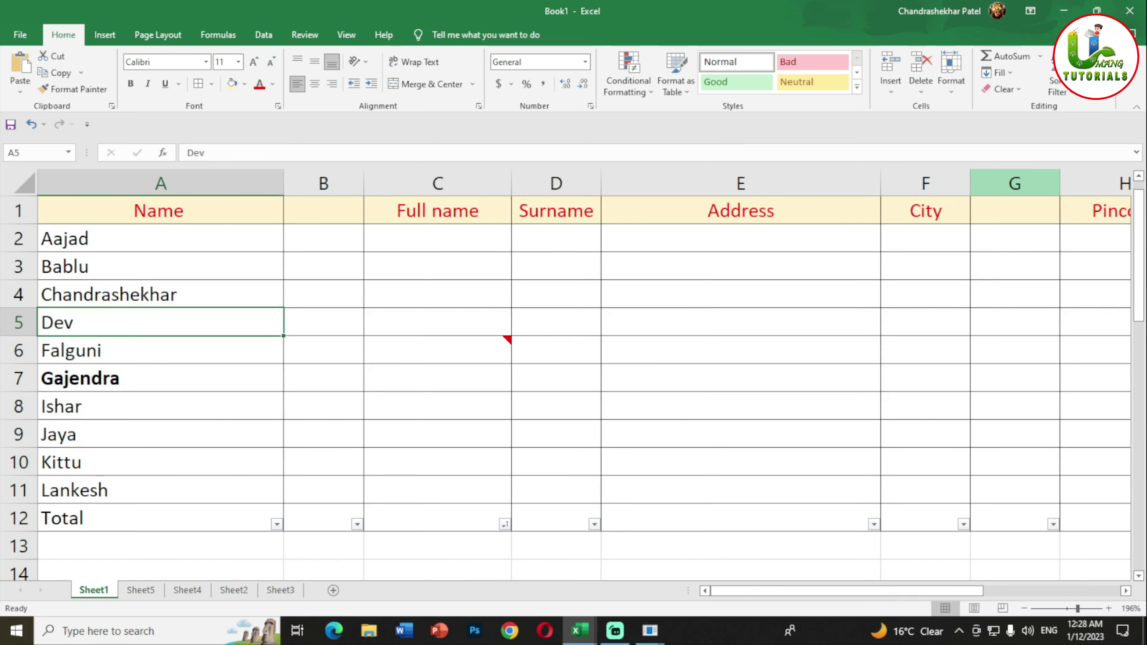
{"action": "left_click", "coordinate": [741, 293]}
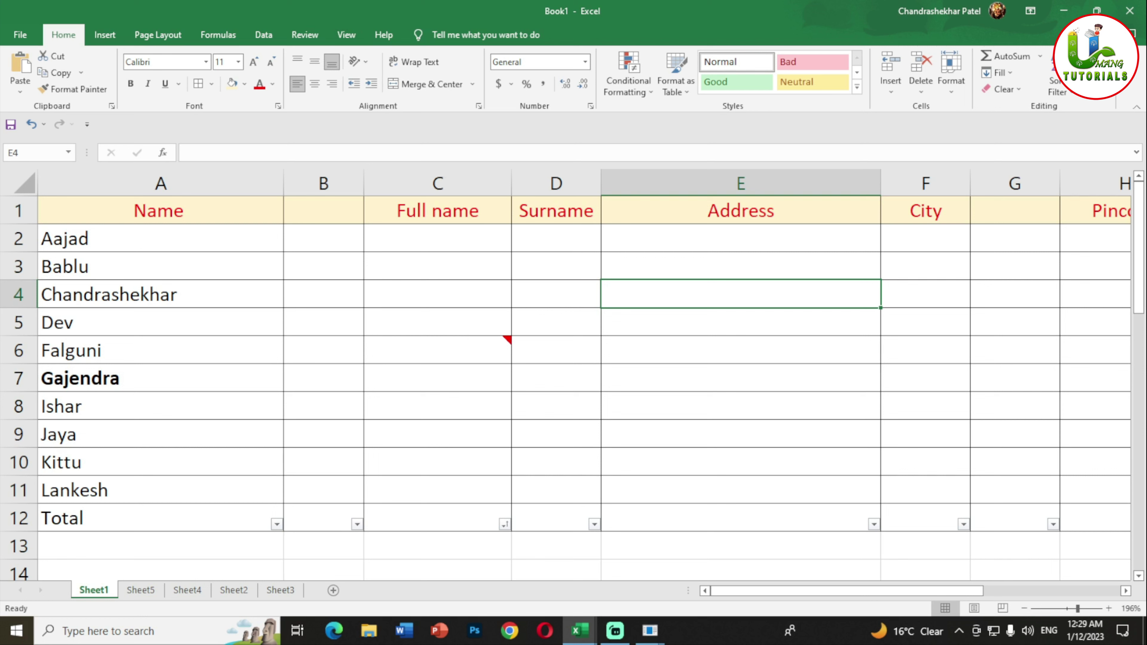
{"action": "left_click", "coordinate": [161, 238]}
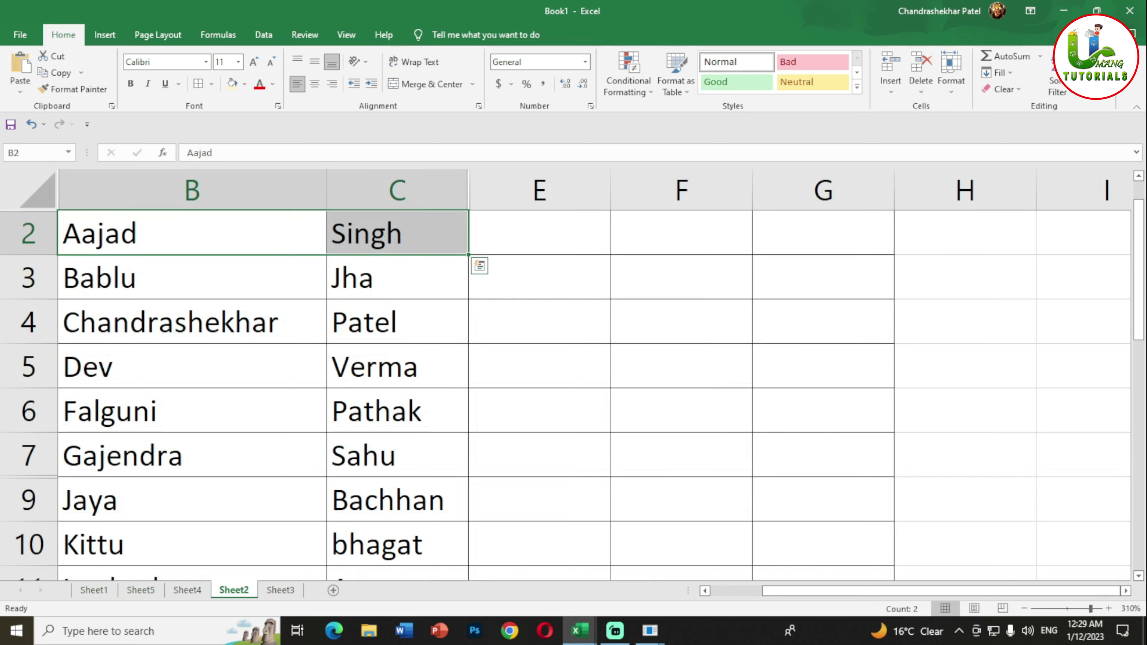
{"action": "left_click_drag", "start_coordinate": [1090, 609], "coordinate": [1070, 608]}
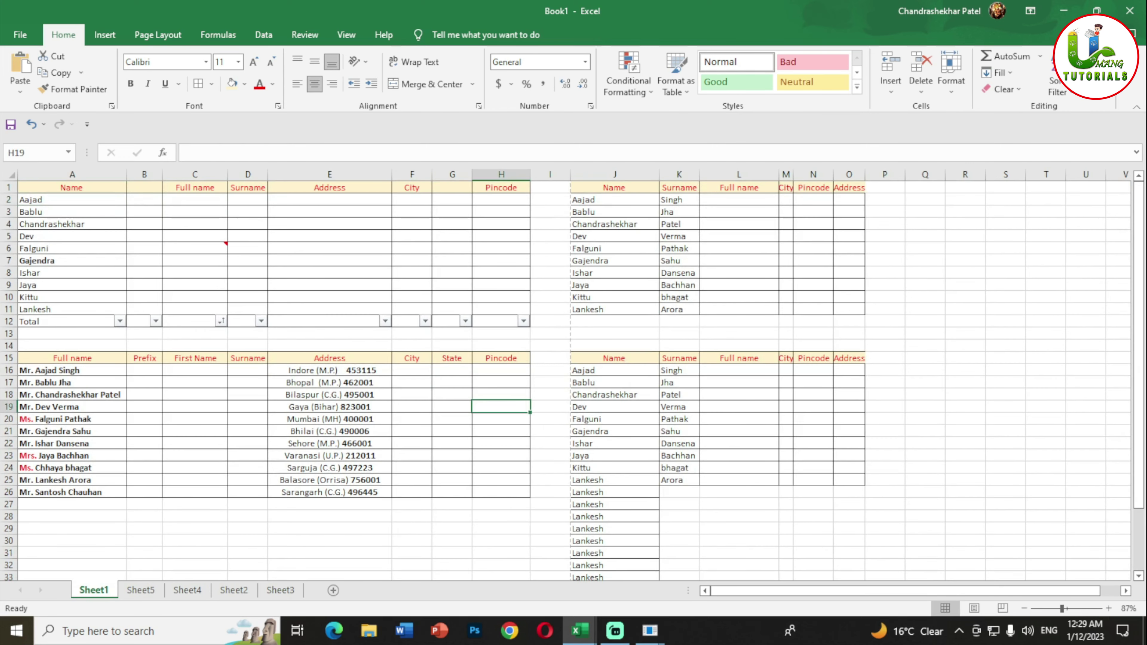
{"action": "left_click", "coordinate": [530, 398]}
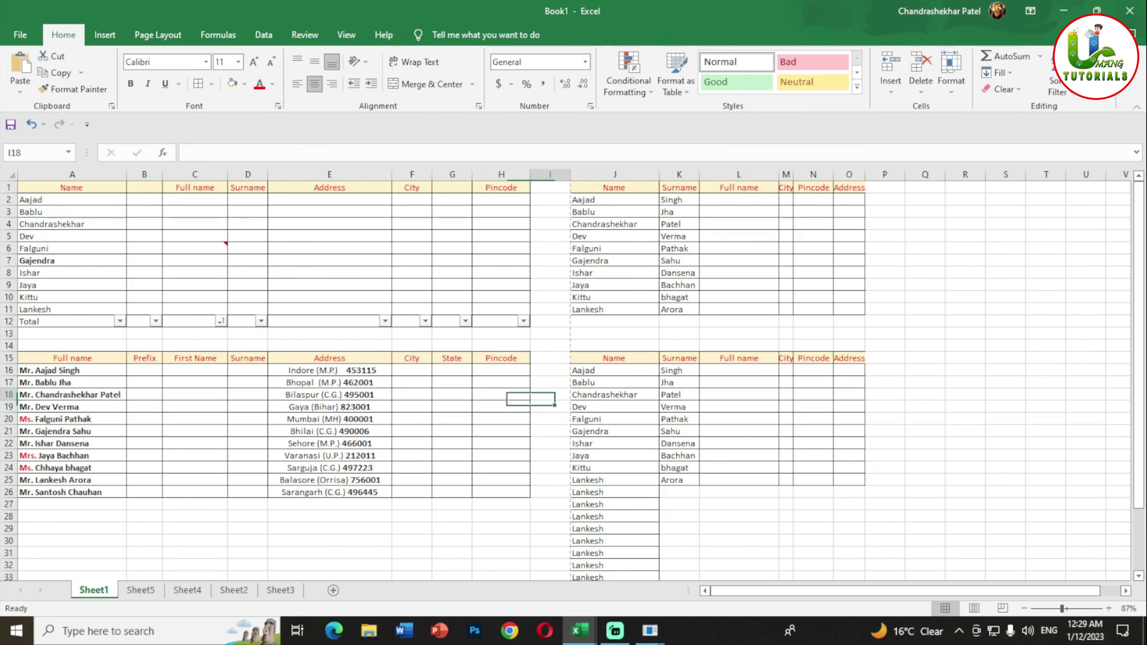
{"action": "left_click", "coordinate": [330, 297]}
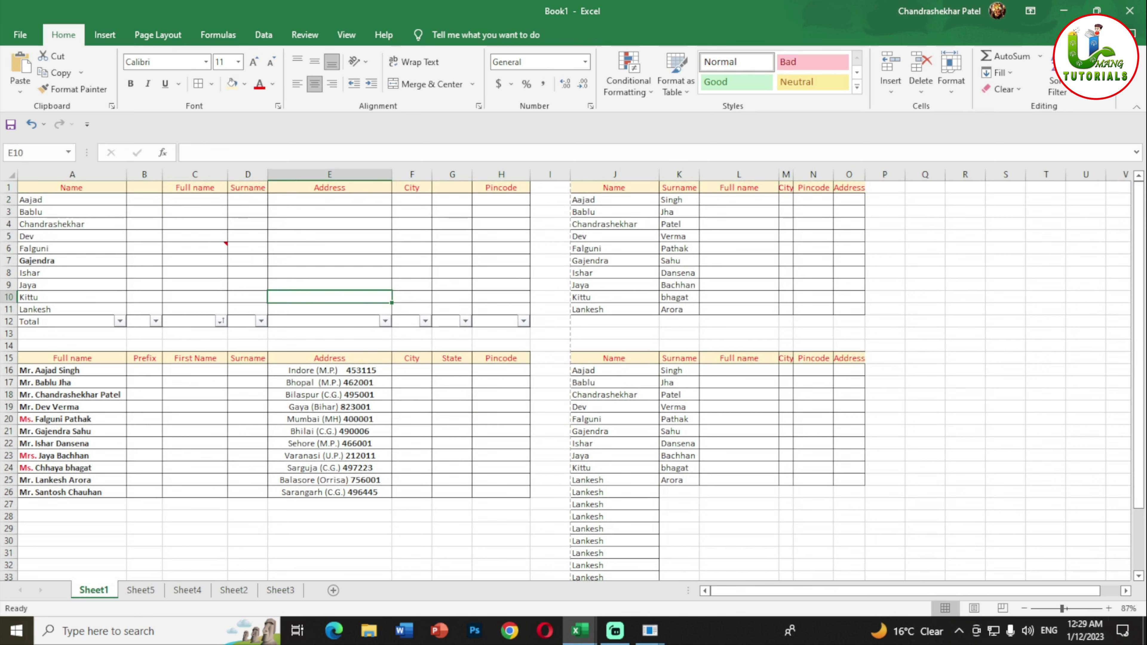
{"action": "left_click", "coordinate": [195, 212]}
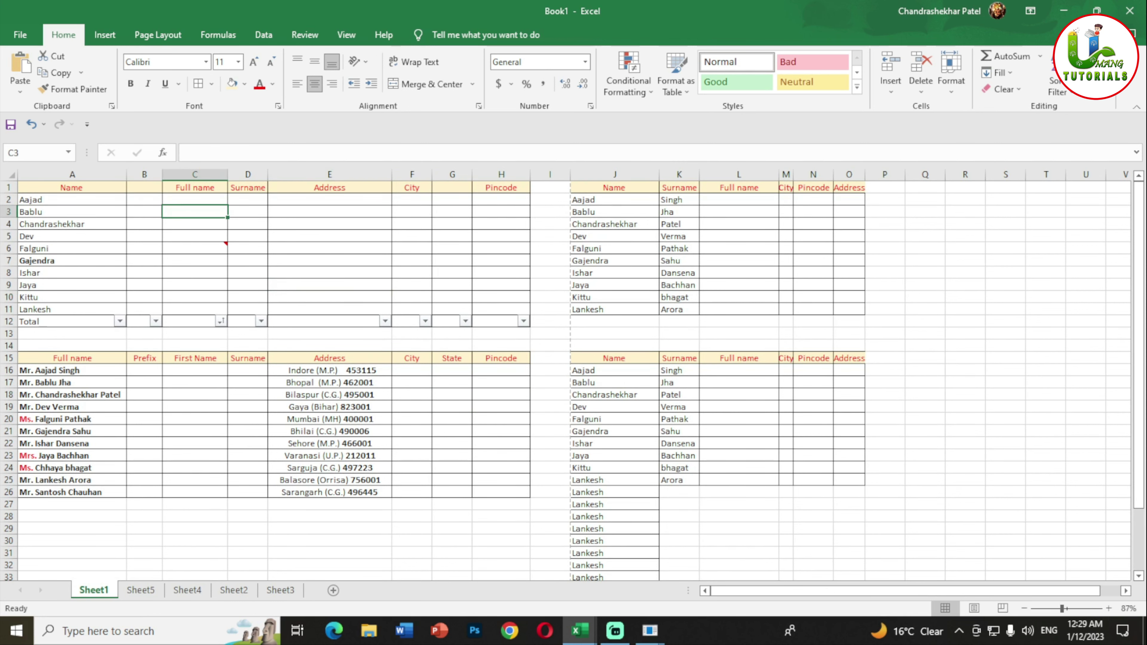
{"action": "scroll", "coordinate": [195, 212], "scroll_direction": "up", "scroll_amount": 3}
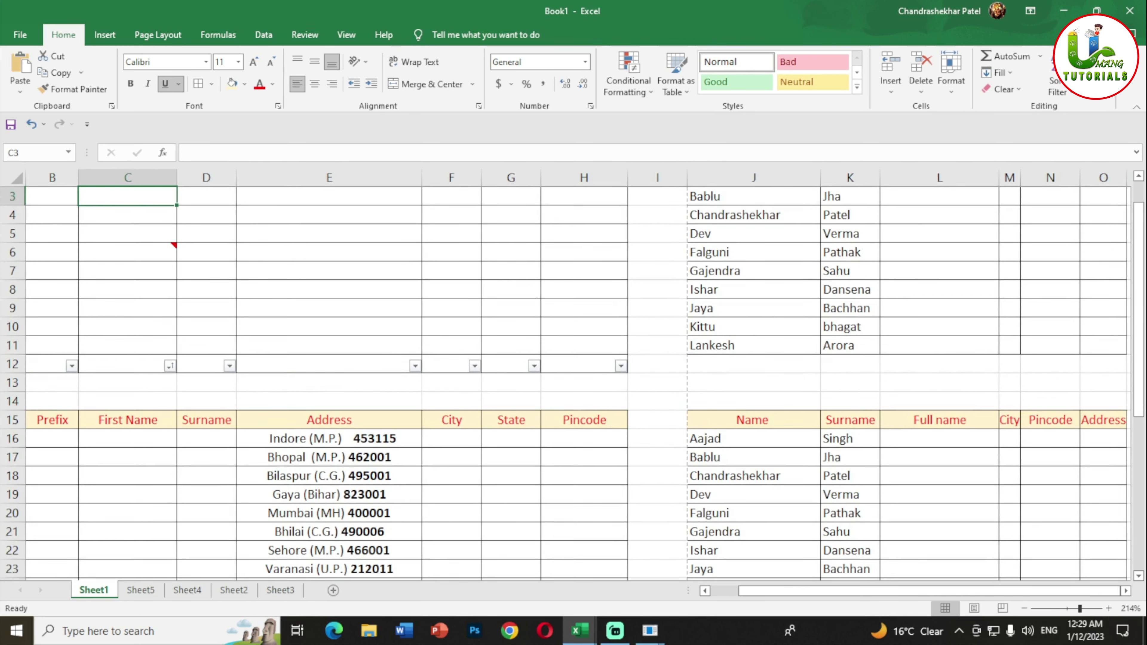
{"action": "scroll", "coordinate": [574, 375], "scroll_direction": "up", "scroll_amount": 3}
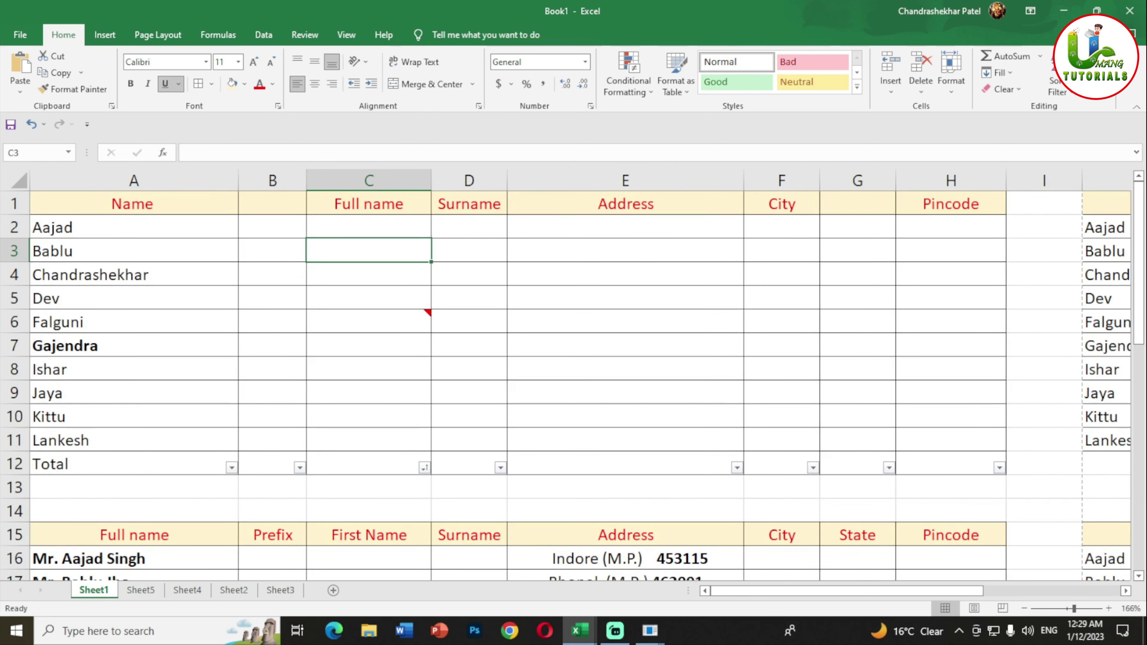
{"action": "left_click", "coordinate": [134, 298]}
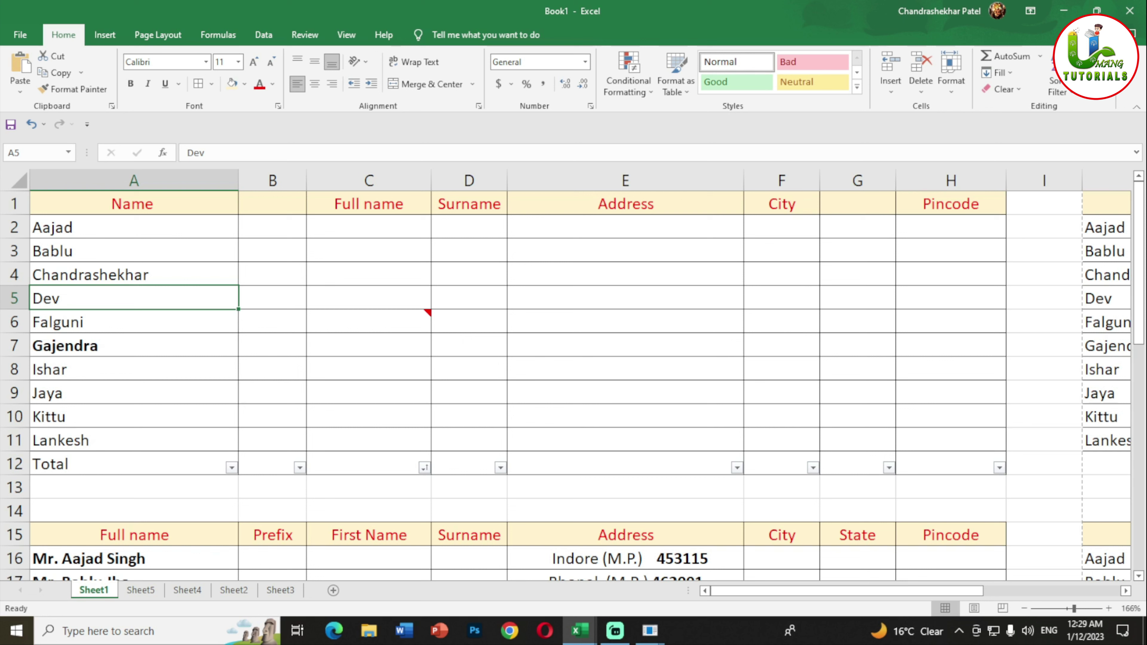
Select the A1:A12 name list with Ctrl+A, then the whole sheet, also from empty cell G9
{"action": "key", "text": "ctrl+a"}
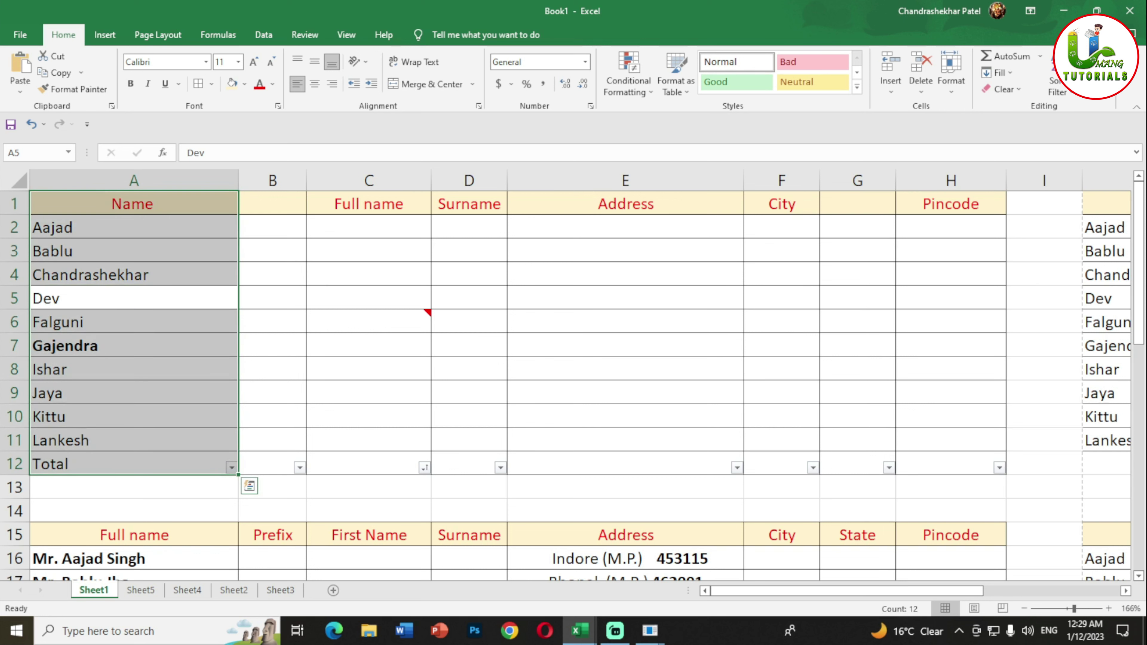
{"action": "left_click", "coordinate": [369, 321]}
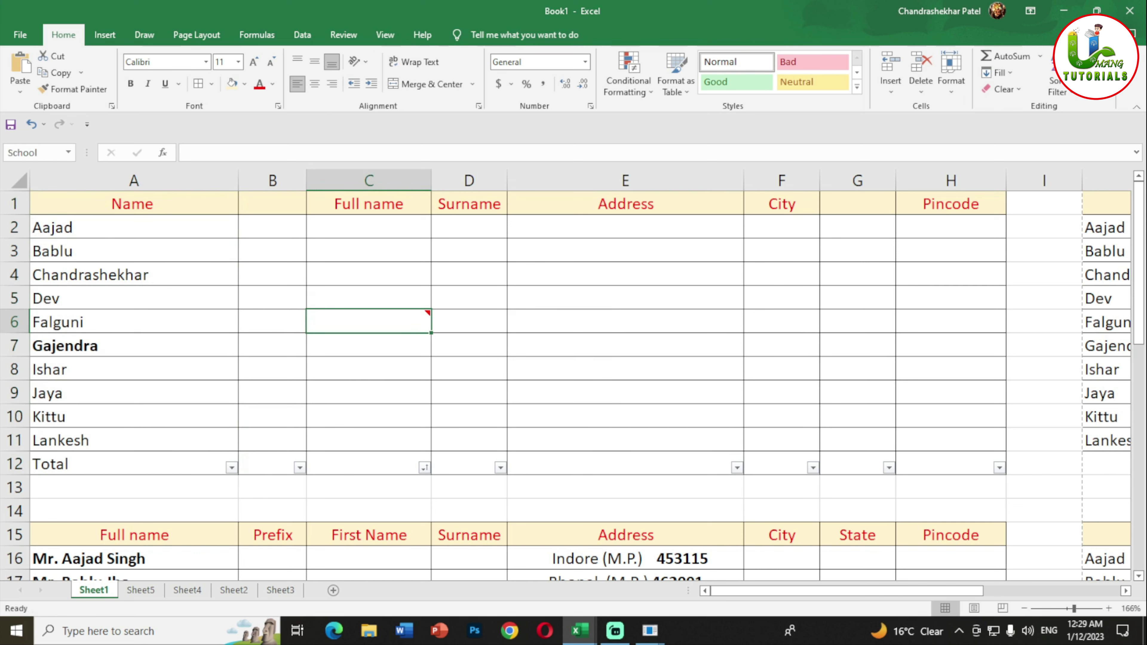
{"action": "left_click", "coordinate": [133, 275]}
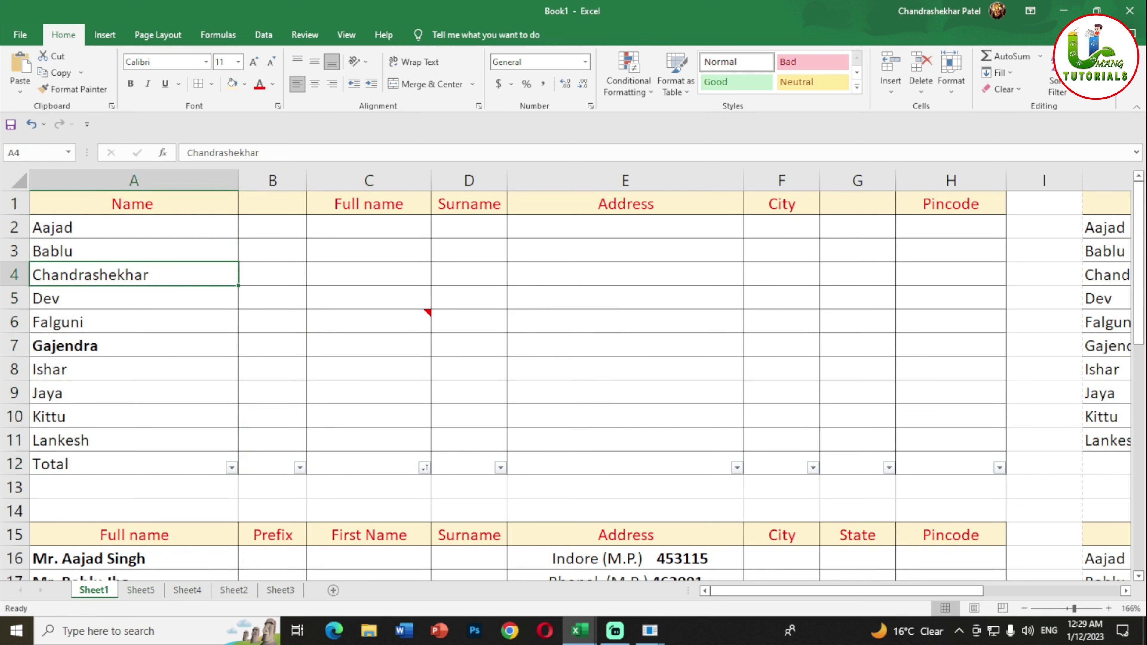
{"action": "key", "text": "ctrl+a"}
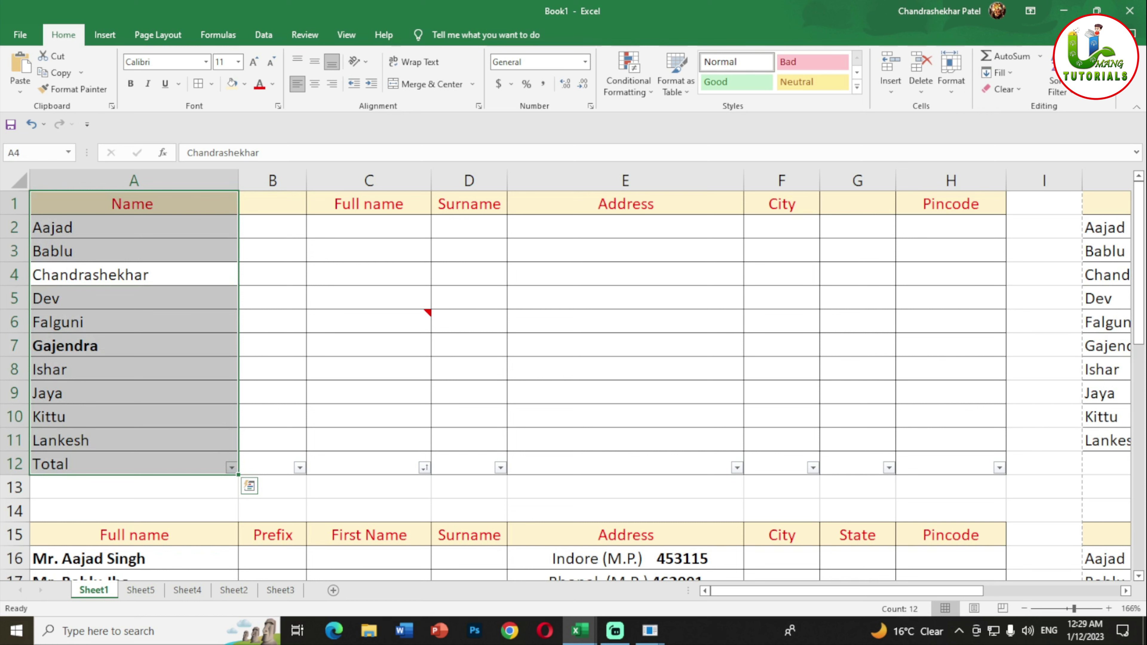
{"action": "key", "text": "ctrl+a"}
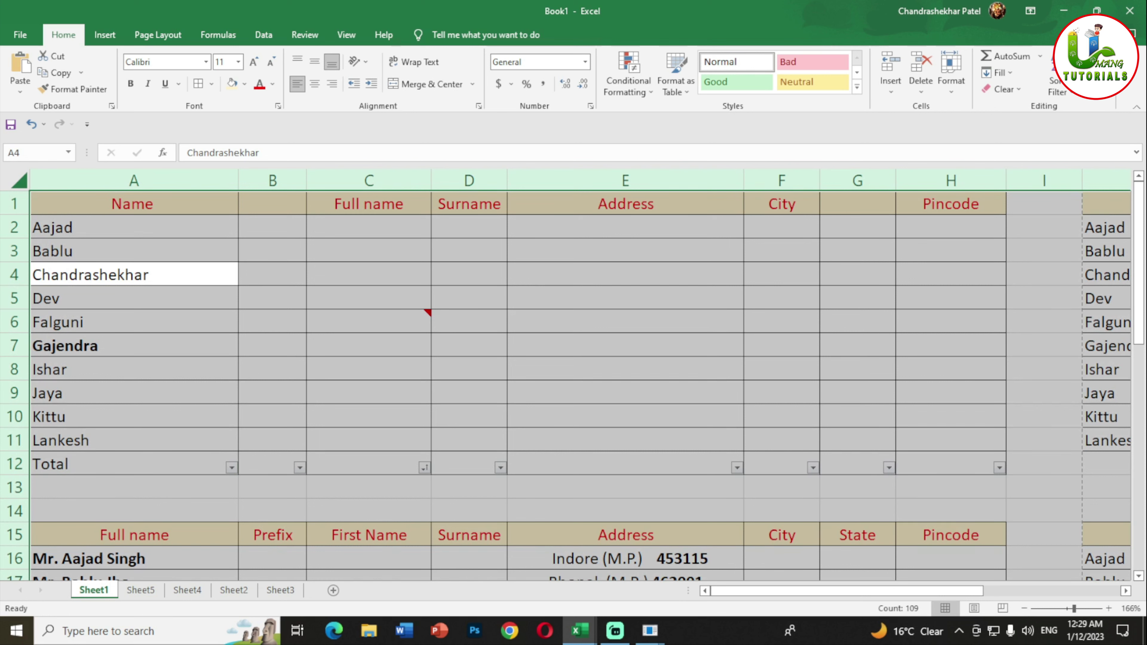
{"action": "left_click", "coordinate": [857, 392]}
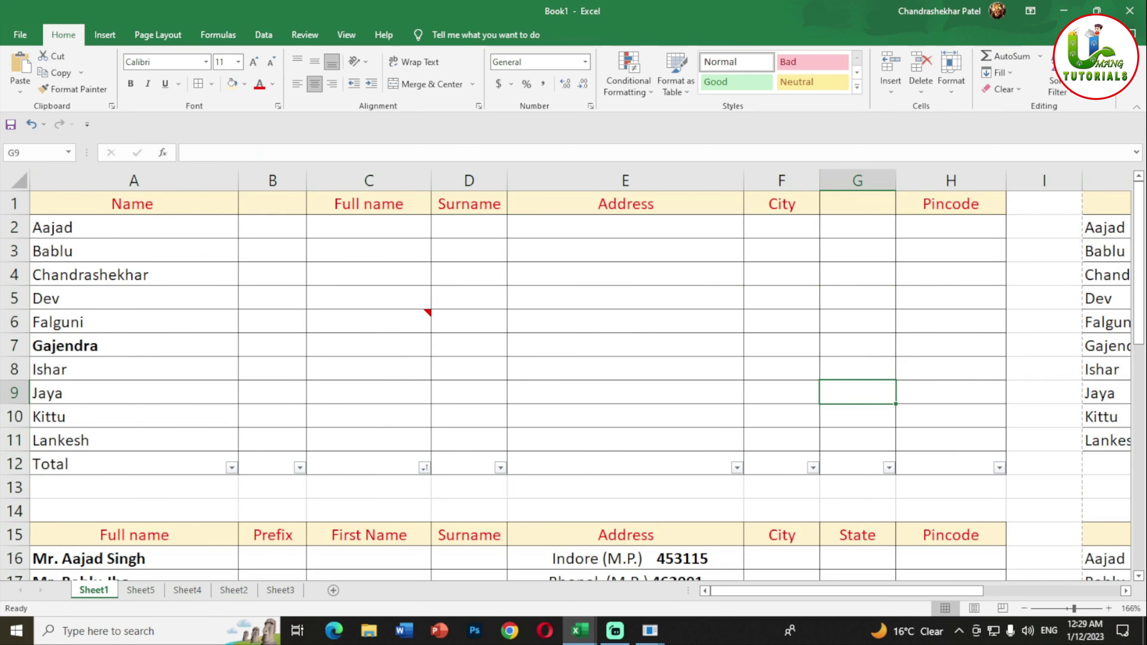
{"action": "key", "text": "ctrl+a"}
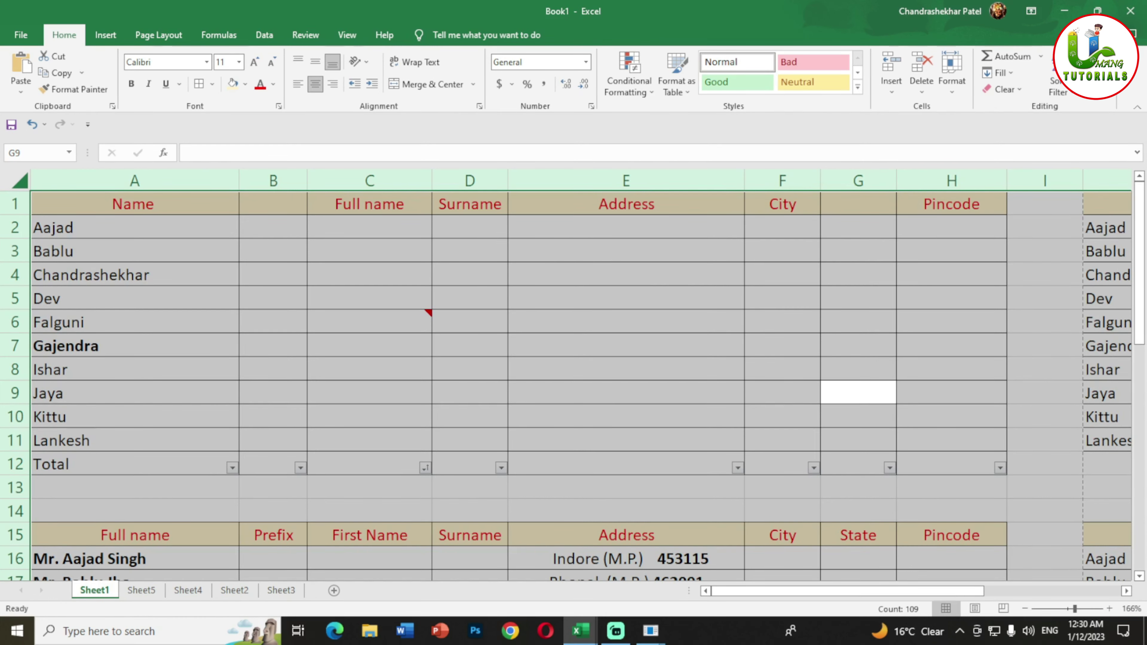
Zoom in and make Aajad in A2 and Chandrashekhar bold
{"action": "left_click", "coordinate": [626, 416]}
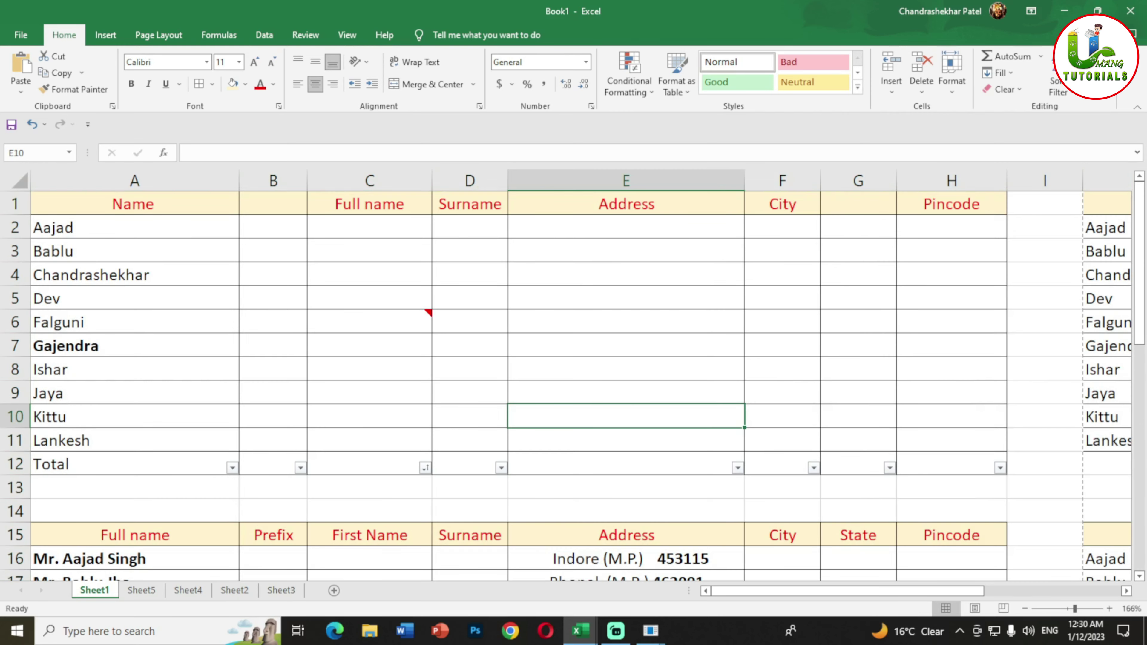
{"action": "scroll", "coordinate": [573, 375], "scroll_direction": "up", "scroll_amount": 3}
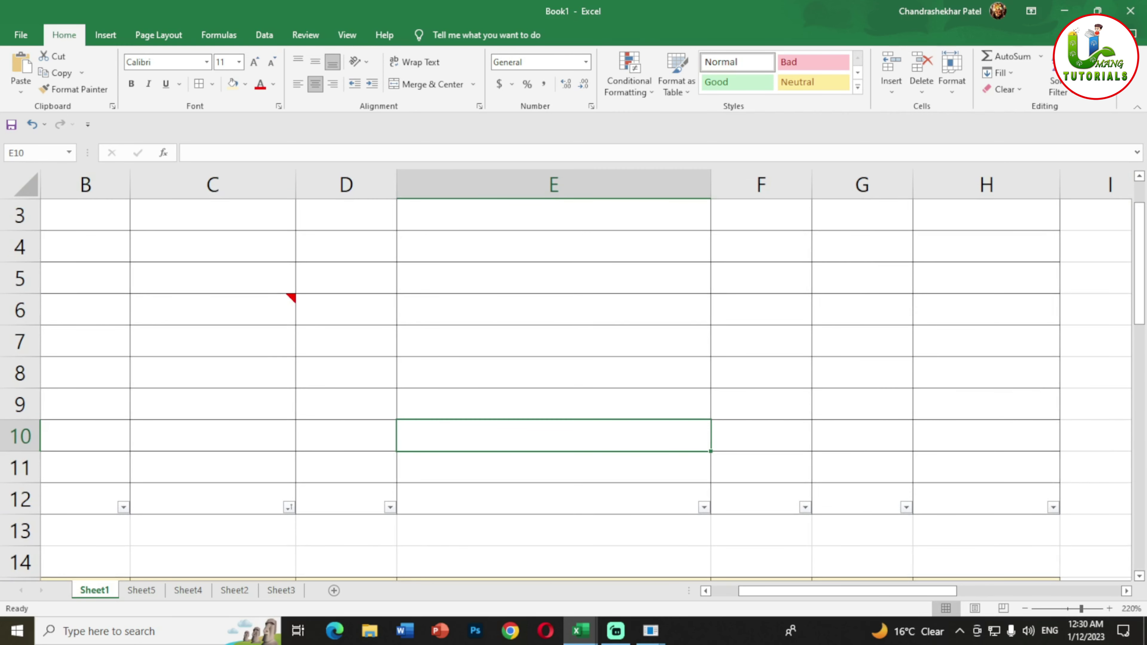
{"action": "left_click_drag", "start_coordinate": [848, 590], "coordinate": [820, 591]}
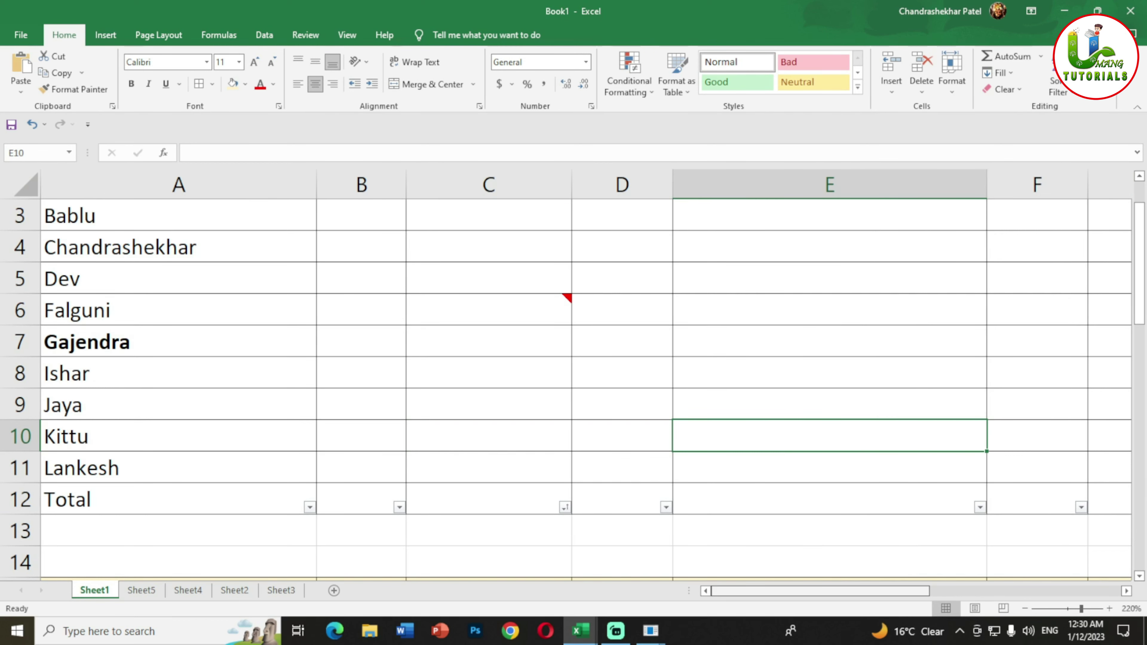
{"action": "scroll", "coordinate": [573, 381], "scroll_direction": "up", "scroll_amount": 1}
{"action": "left_click", "coordinate": [181, 247]}
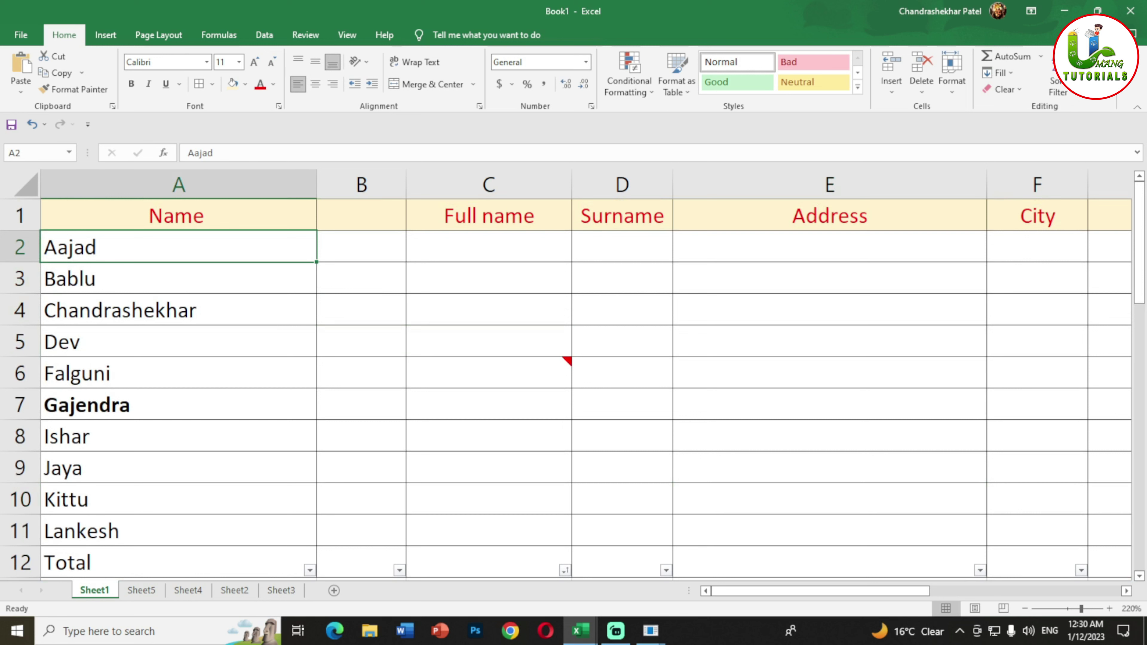
{"action": "key", "text": "ctrl+b"}
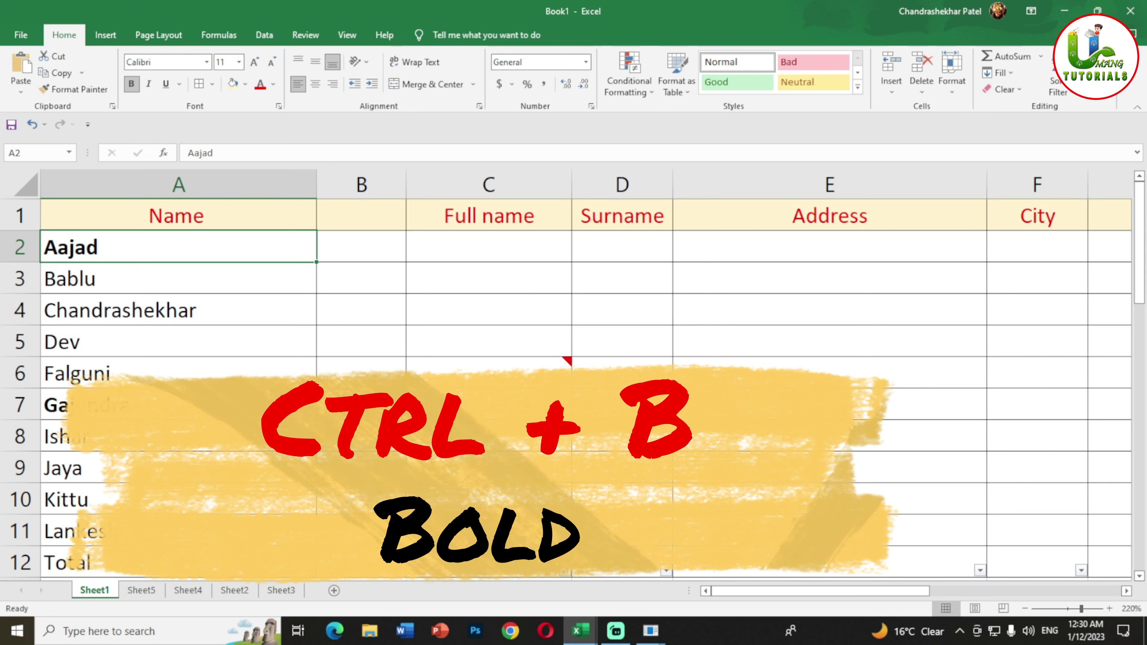
{"action": "left_click", "coordinate": [178, 341]}
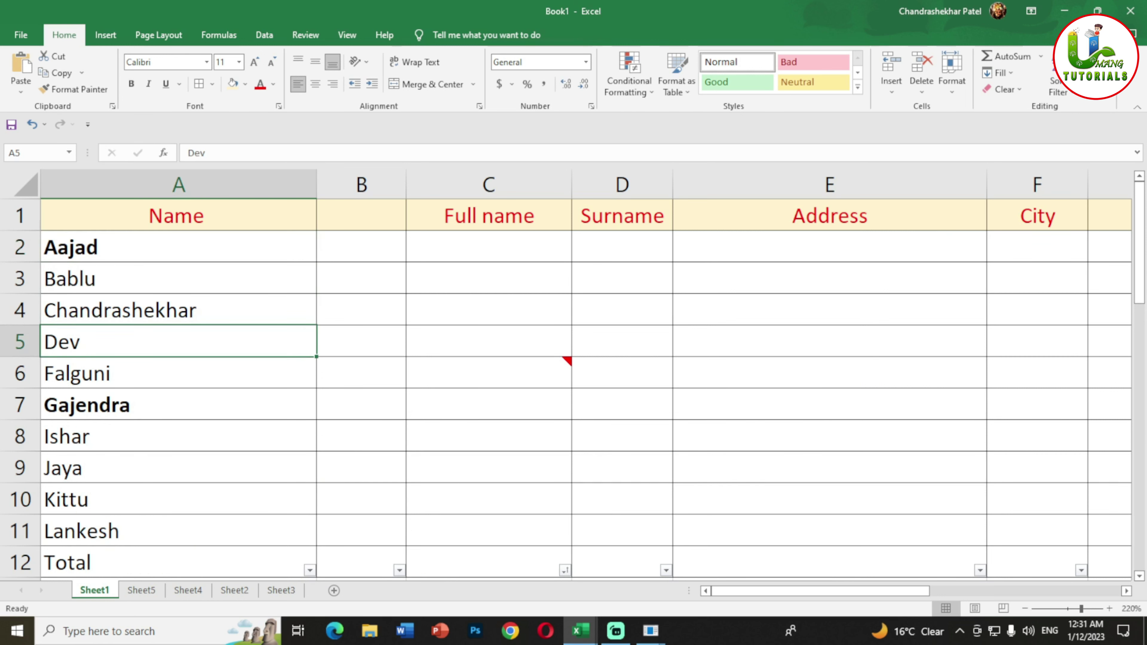
{"action": "left_click", "coordinate": [179, 310]}
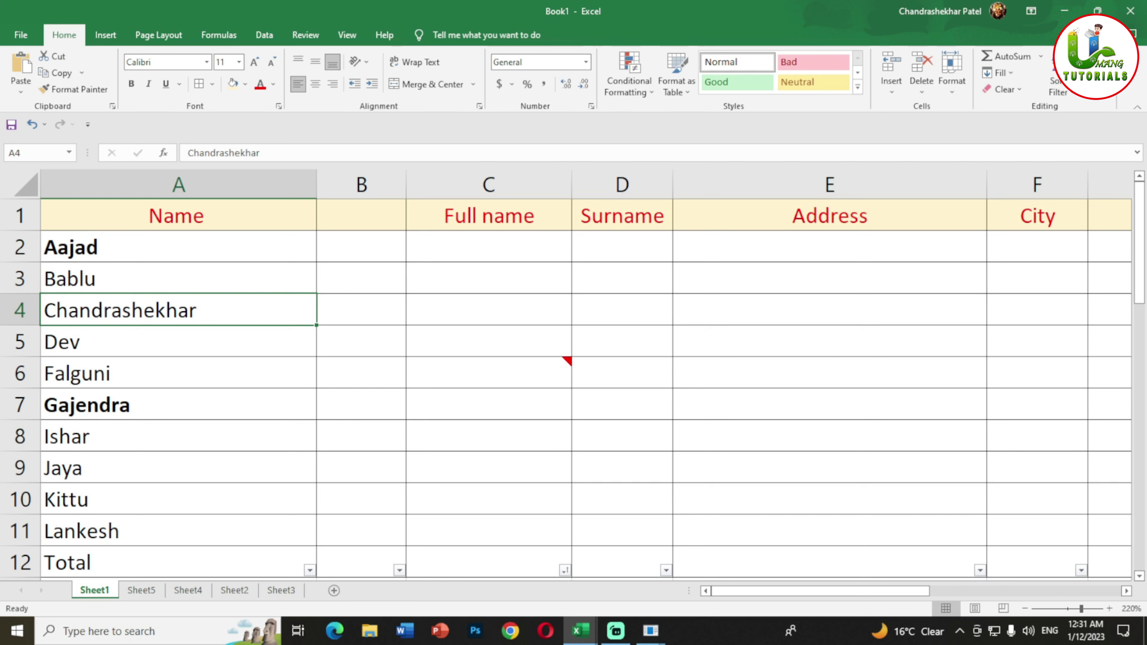
{"action": "key", "text": "ctrl+2"}
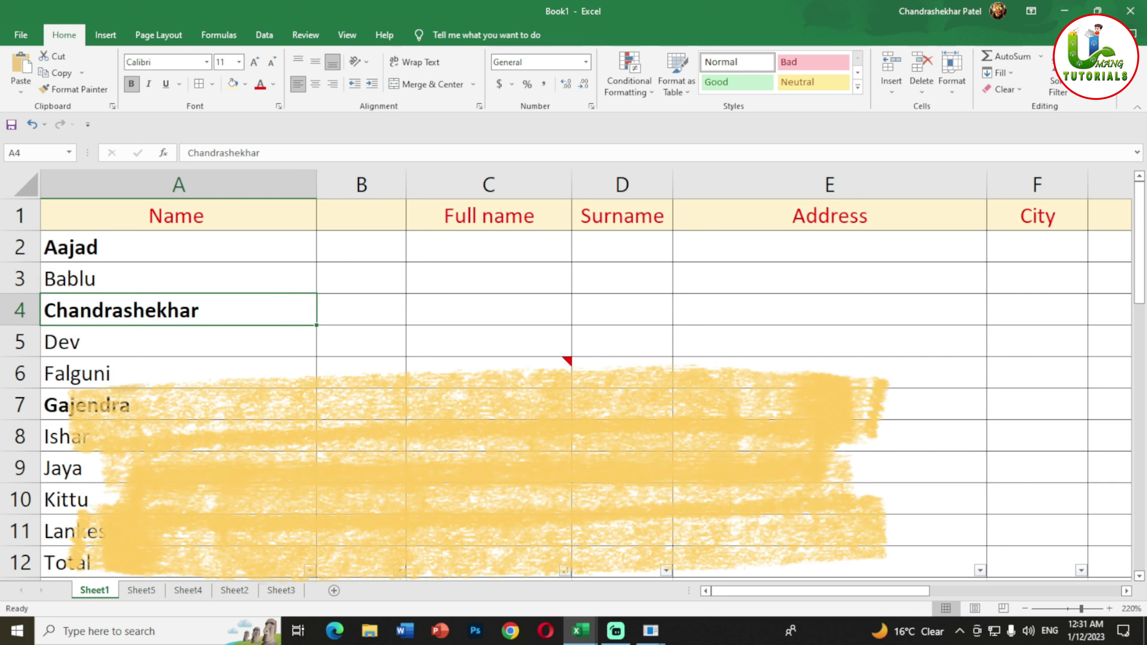
{"action": "key", "text": "ctrl+c"}
{"action": "left_click", "coordinate": [488, 310]}
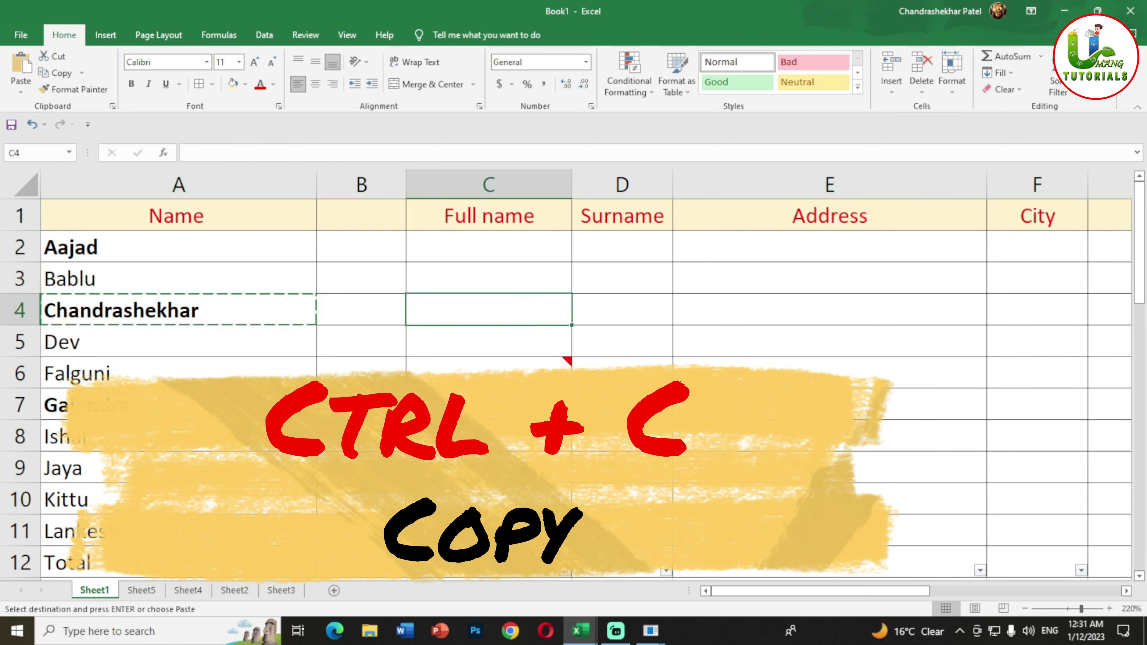
{"action": "key", "text": "ctrl+v"}
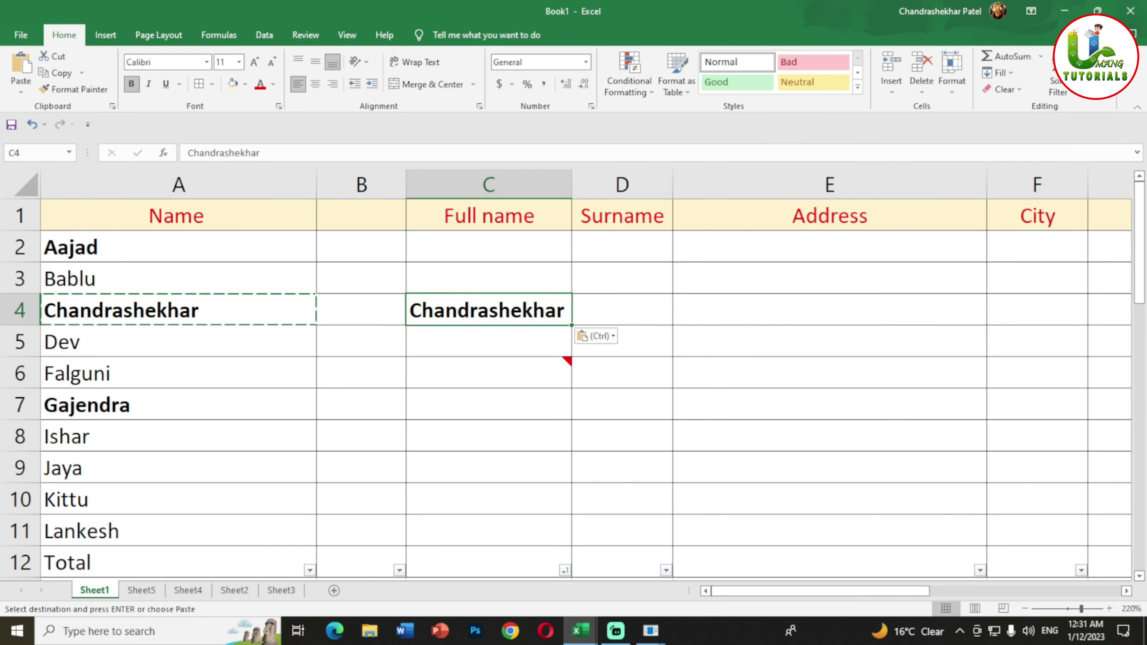
{"action": "double_click", "coordinate": [199, 310]}
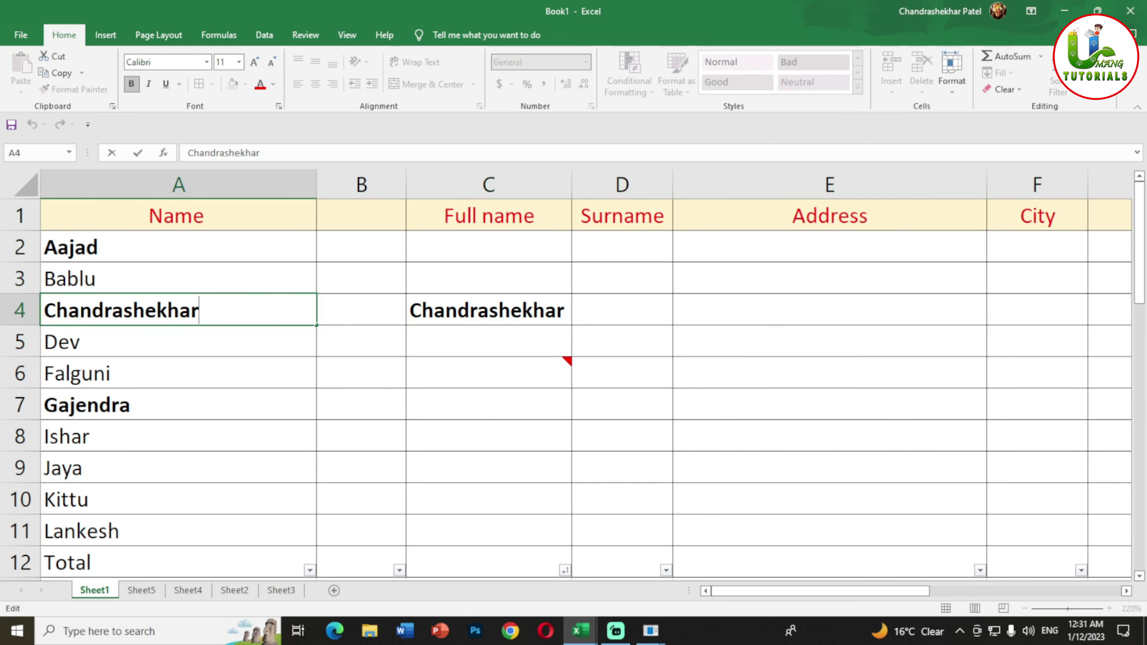
{"action": "left_click", "coordinate": [178, 372]}
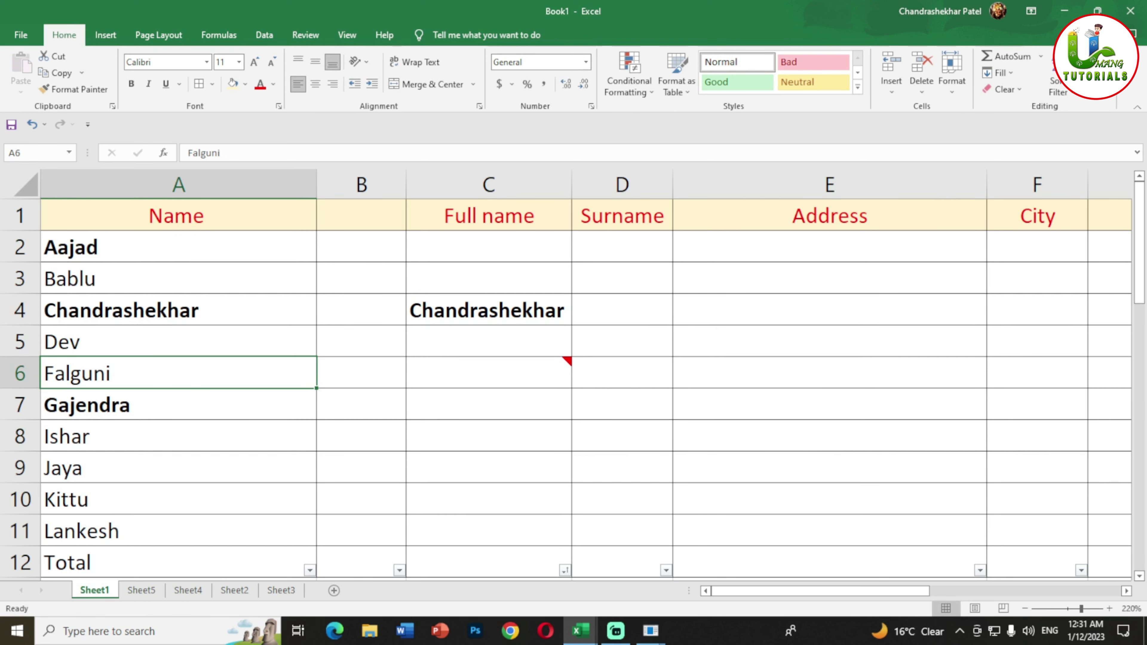
{"action": "left_click", "coordinate": [179, 436]}
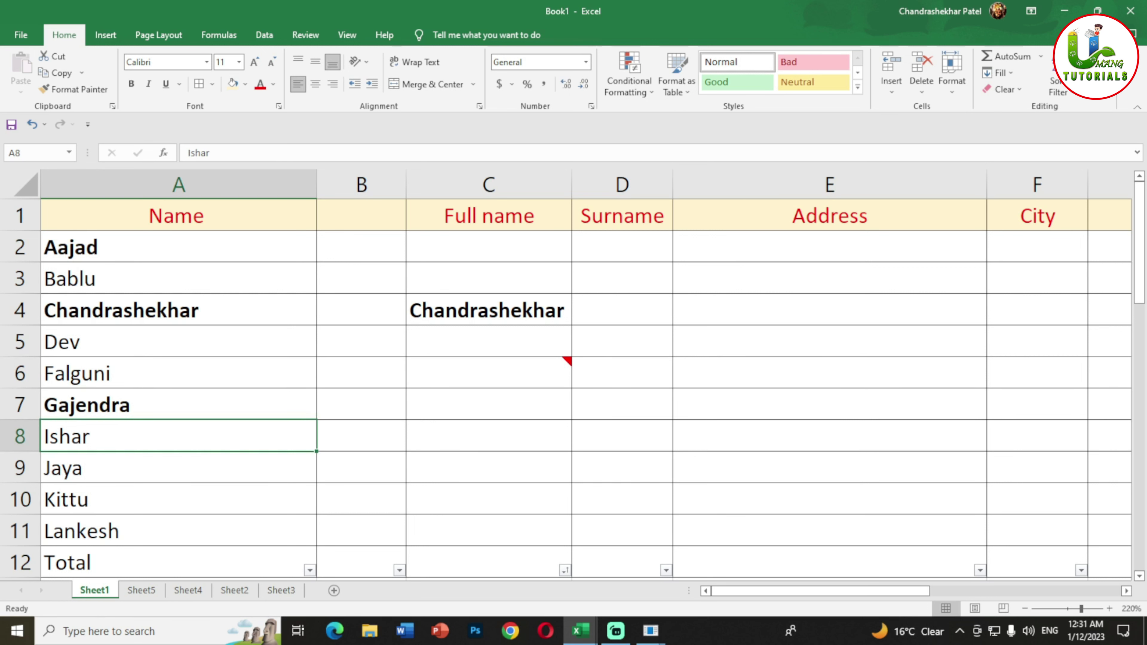
{"action": "left_click", "coordinate": [489, 310]}
{"action": "left_click", "coordinate": [488, 341]}
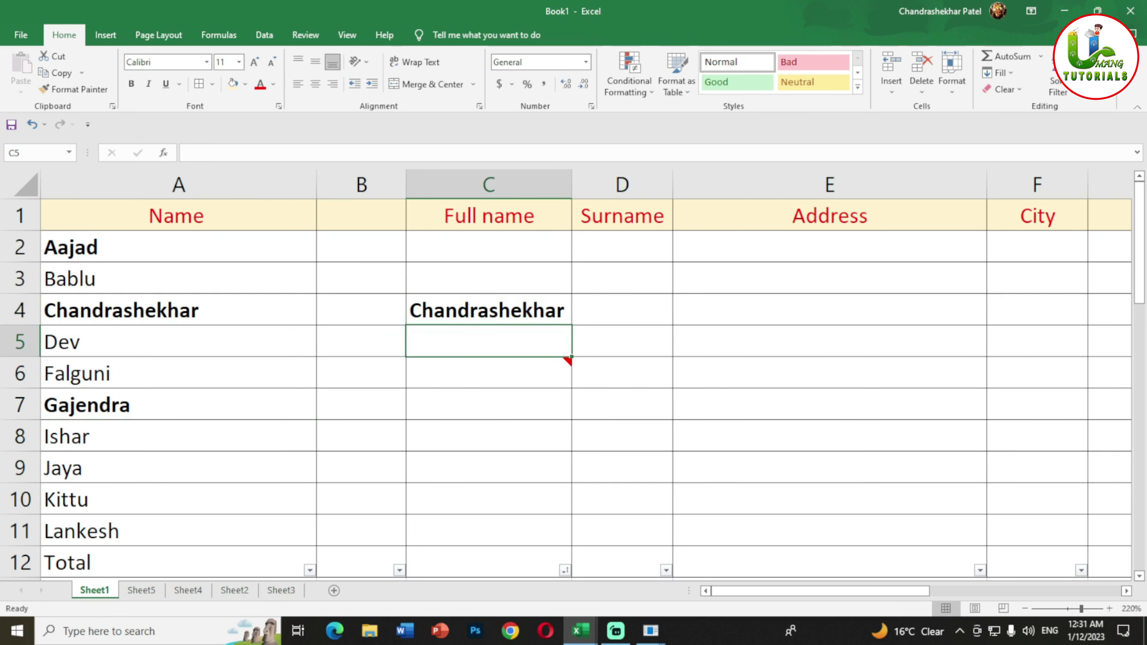
{"action": "left_click", "coordinate": [489, 310]}
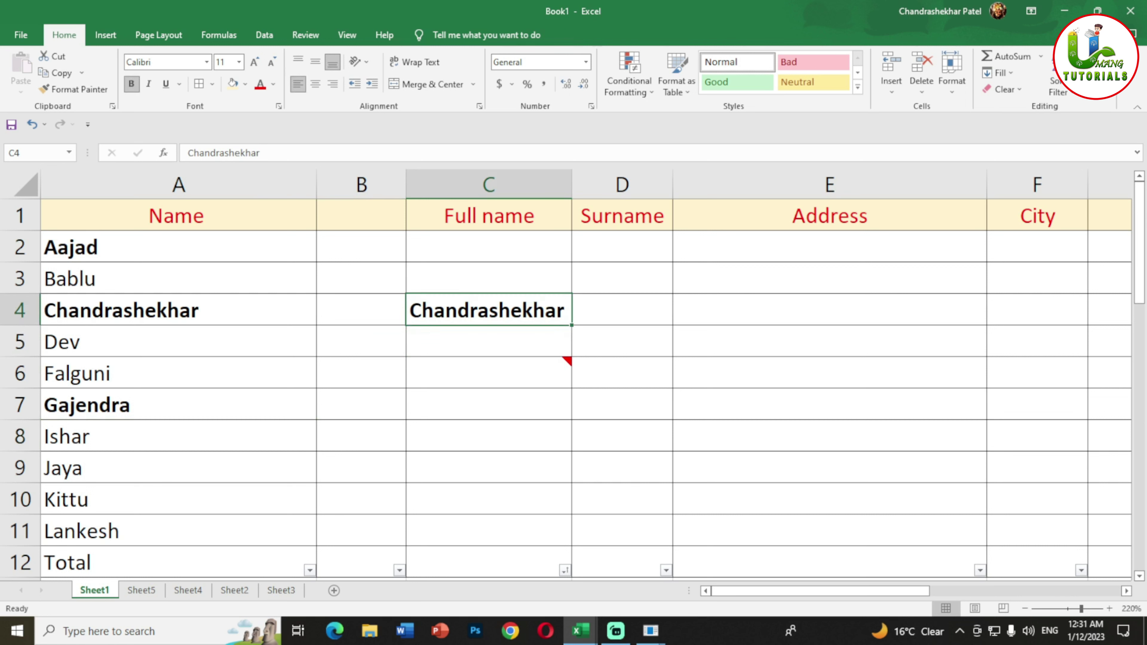
{"action": "key", "text": "ctrl+c"}
{"action": "left_click", "coordinate": [489, 341]}
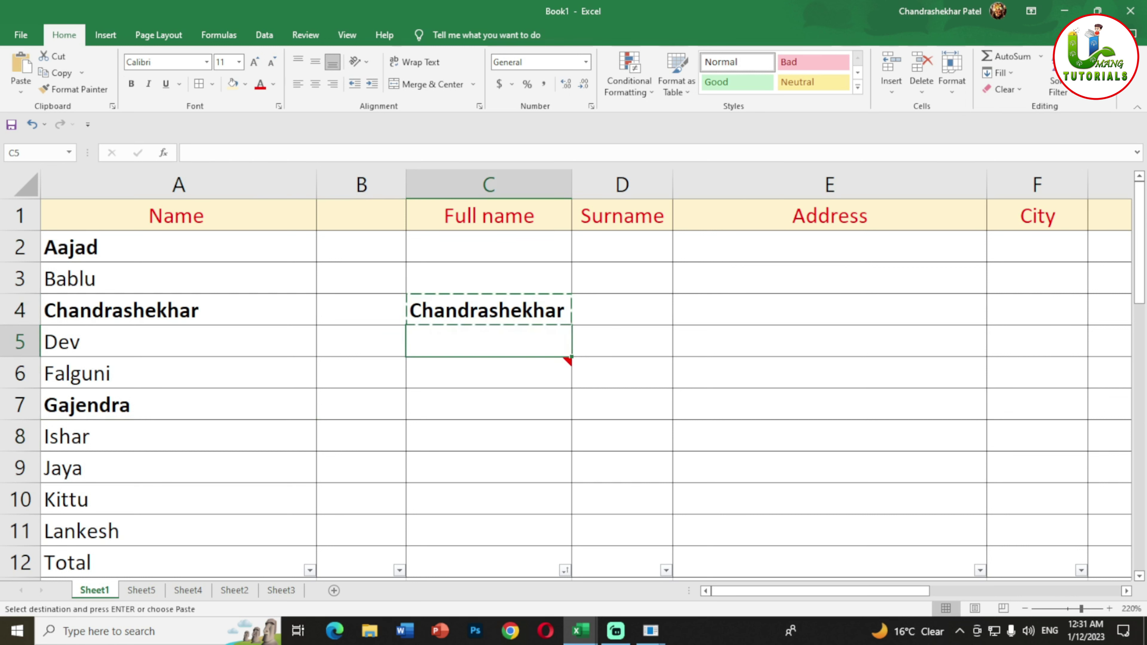
{"action": "key", "text": "ctrl+v"}
{"action": "left_click_drag", "start_coordinate": [488, 310], "coordinate": [489, 341]}
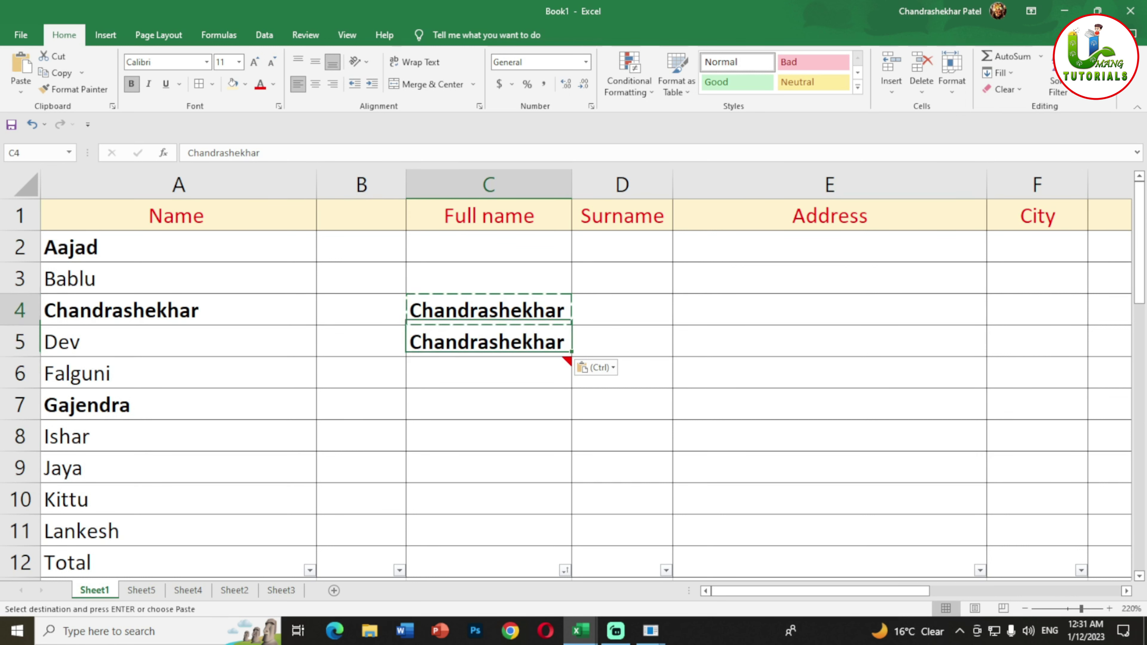
{"action": "key", "text": "Delete"}
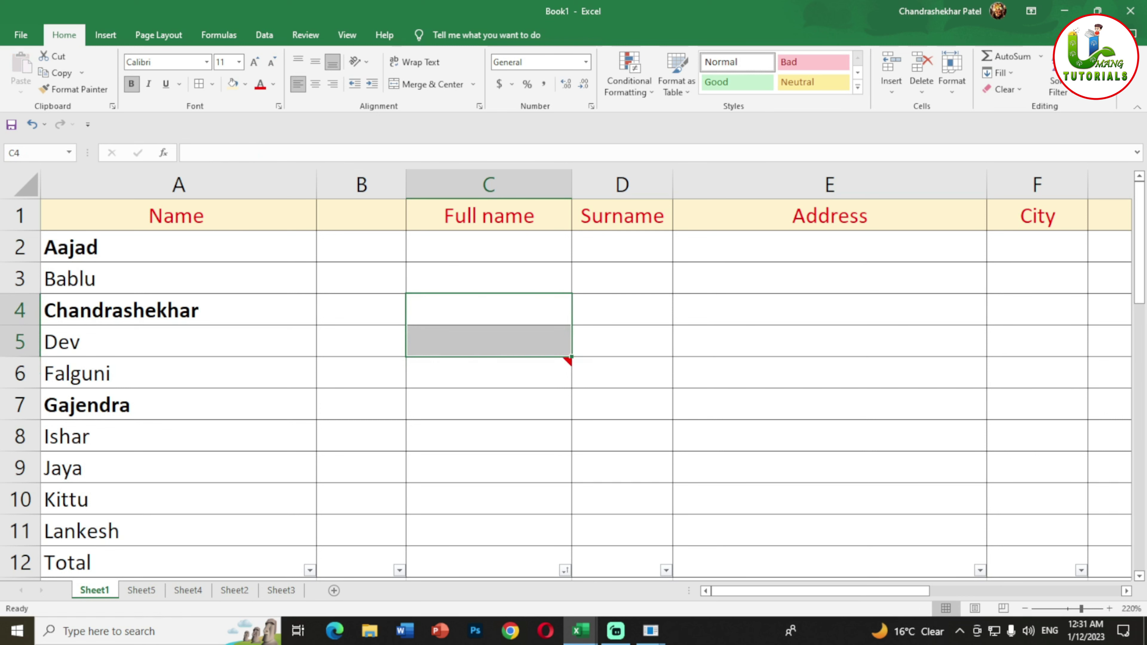
{"action": "left_click", "coordinate": [830, 341]}
{"action": "left_click", "coordinate": [489, 216]}
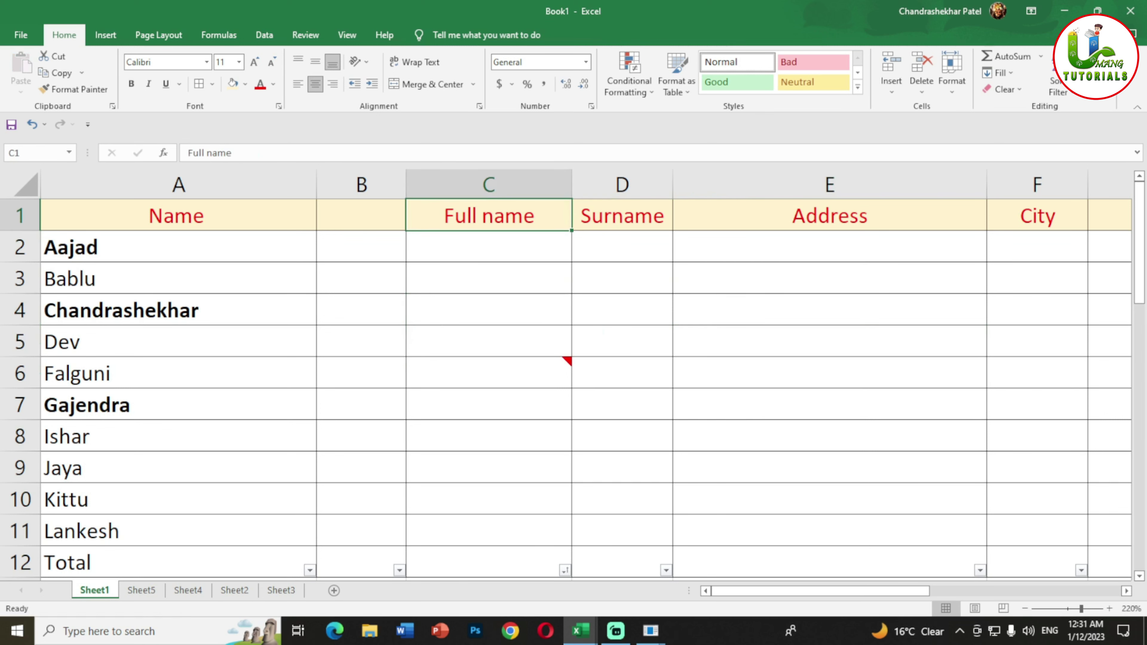
Copy the Full name header down into C2 and C3 with Ctrl+D, then select C2:C3
{"action": "left_click", "coordinate": [488, 246]}
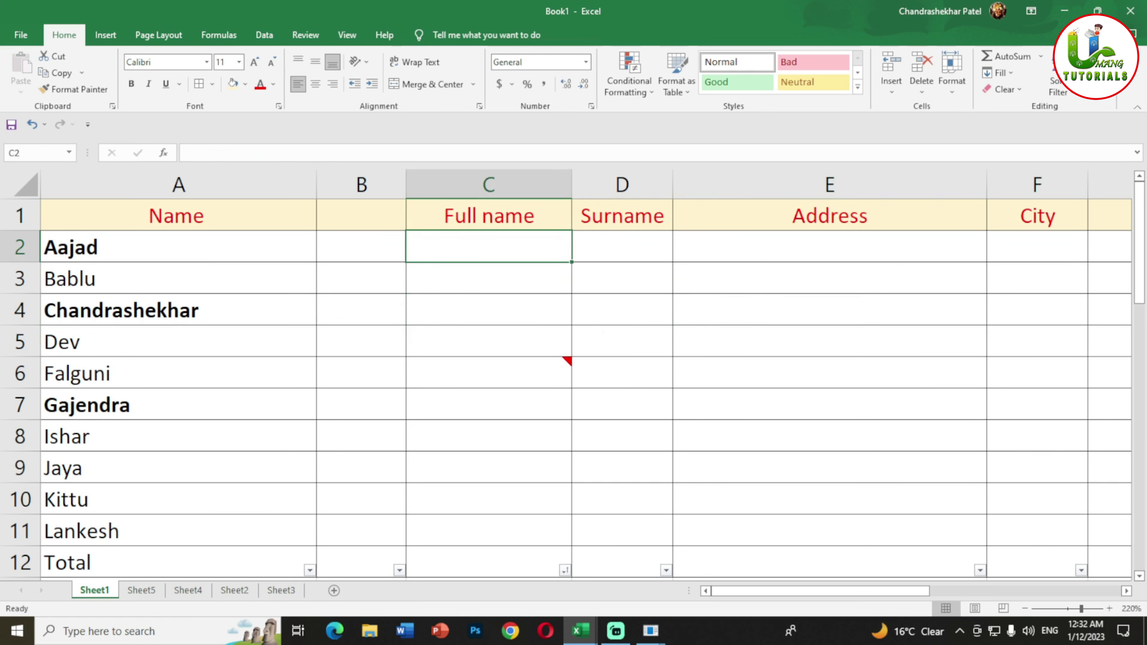
{"action": "key", "text": "ctrl+d"}
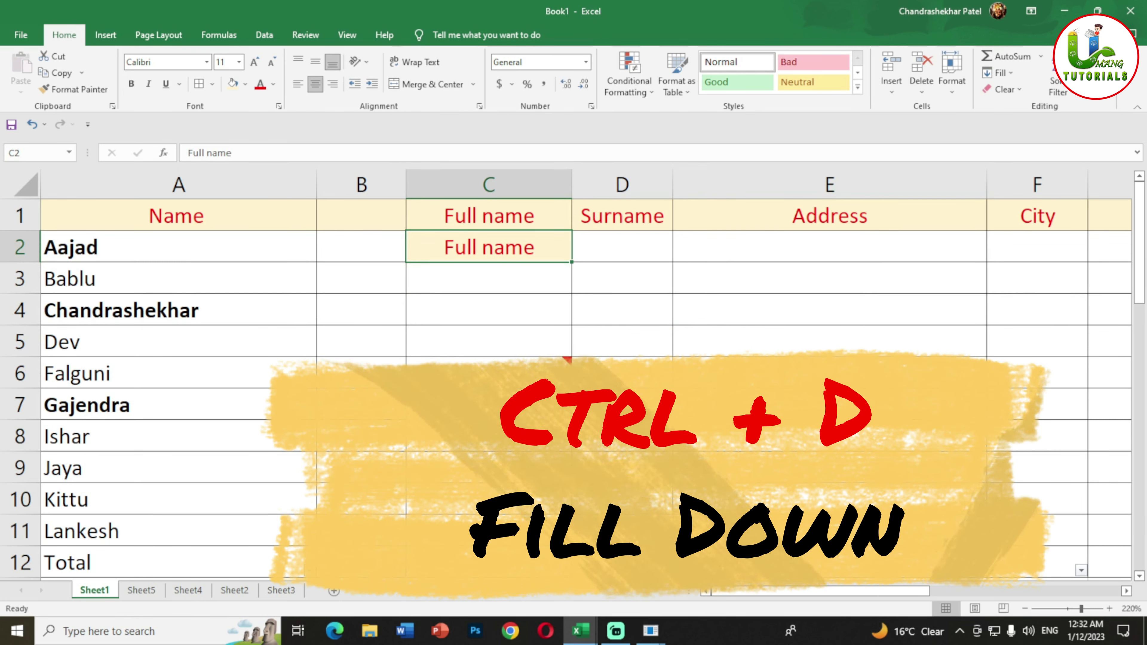
{"action": "left_click", "coordinate": [488, 216]}
{"action": "left_click", "coordinate": [489, 247]}
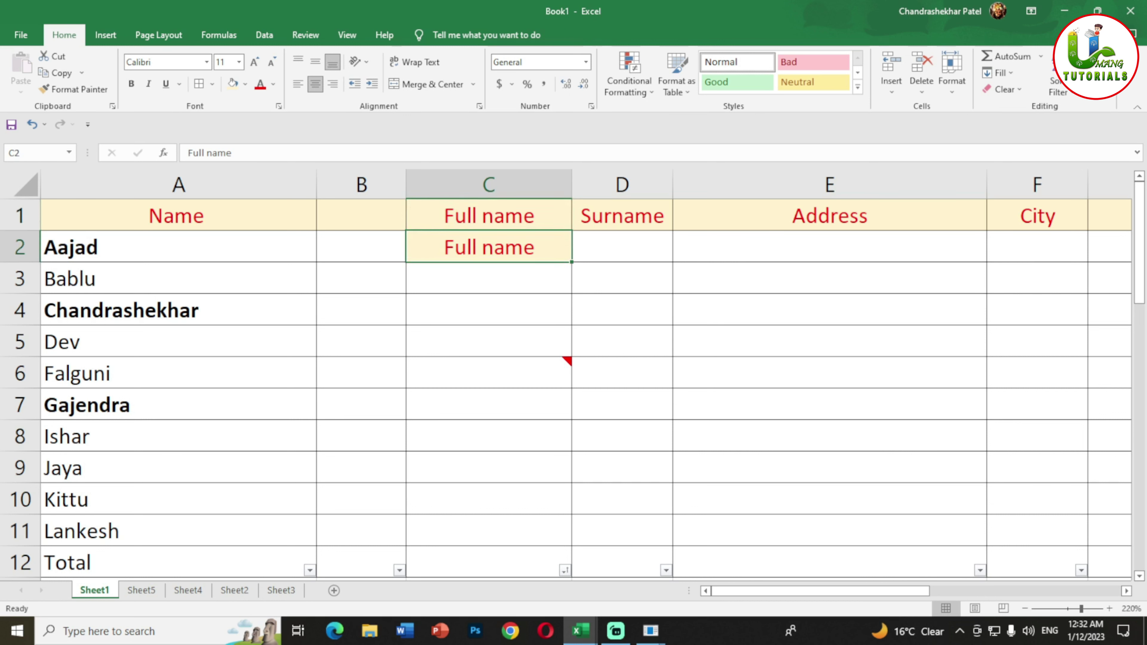
{"action": "left_click", "coordinate": [489, 278]}
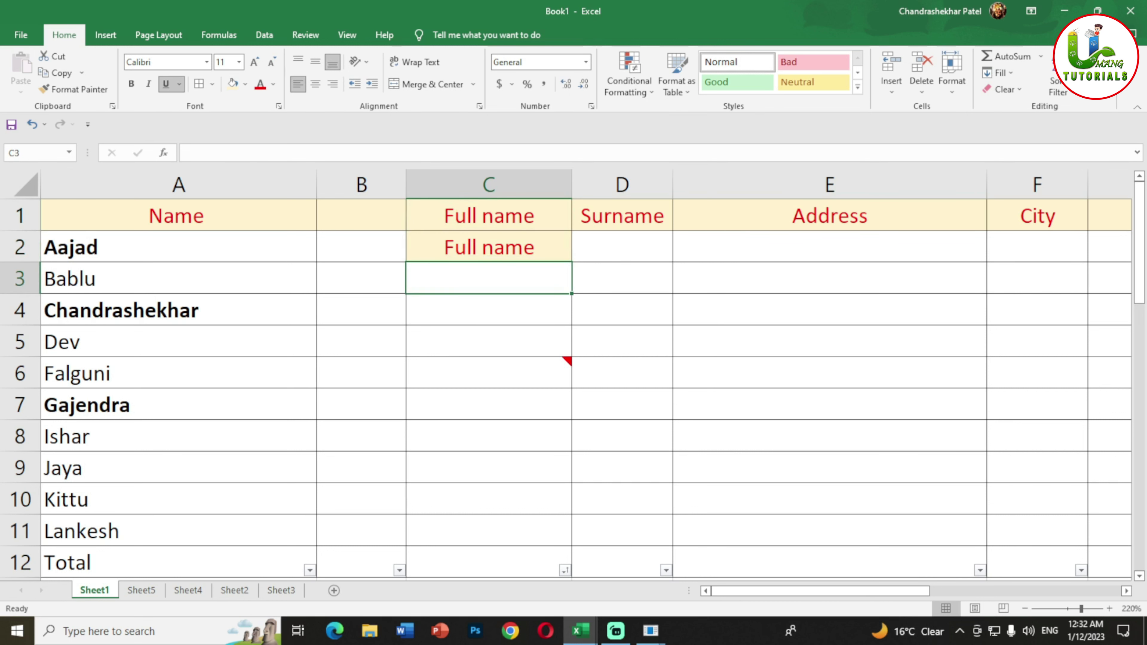
{"action": "key", "text": "ctrl+d"}
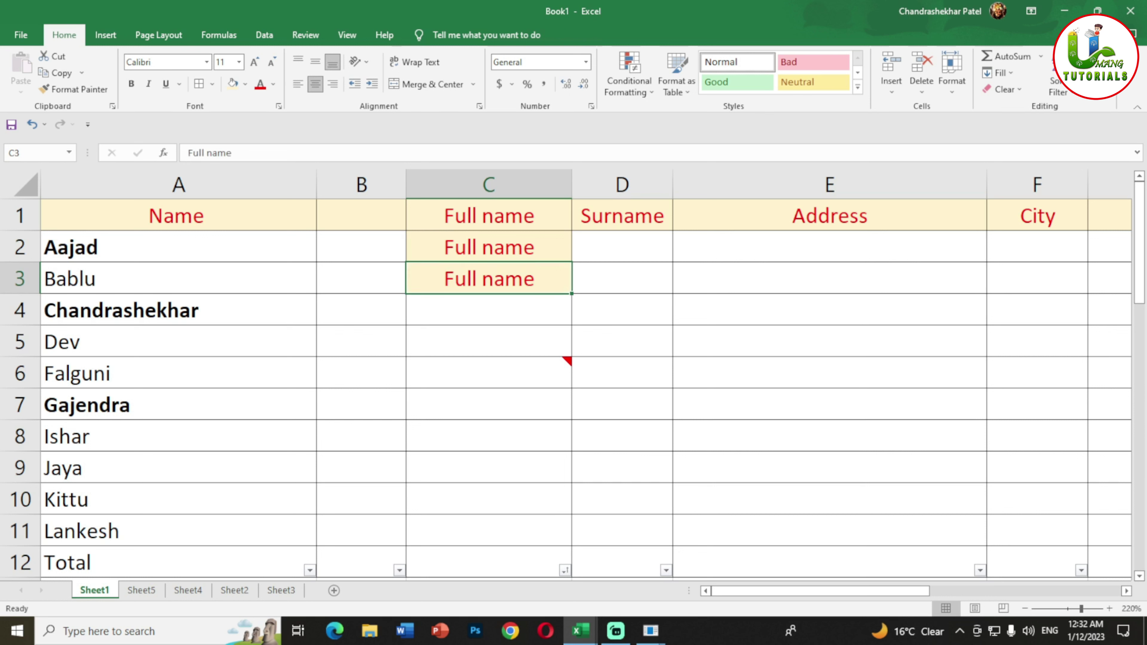
{"action": "left_click_drag", "start_coordinate": [489, 247], "coordinate": [488, 278]}
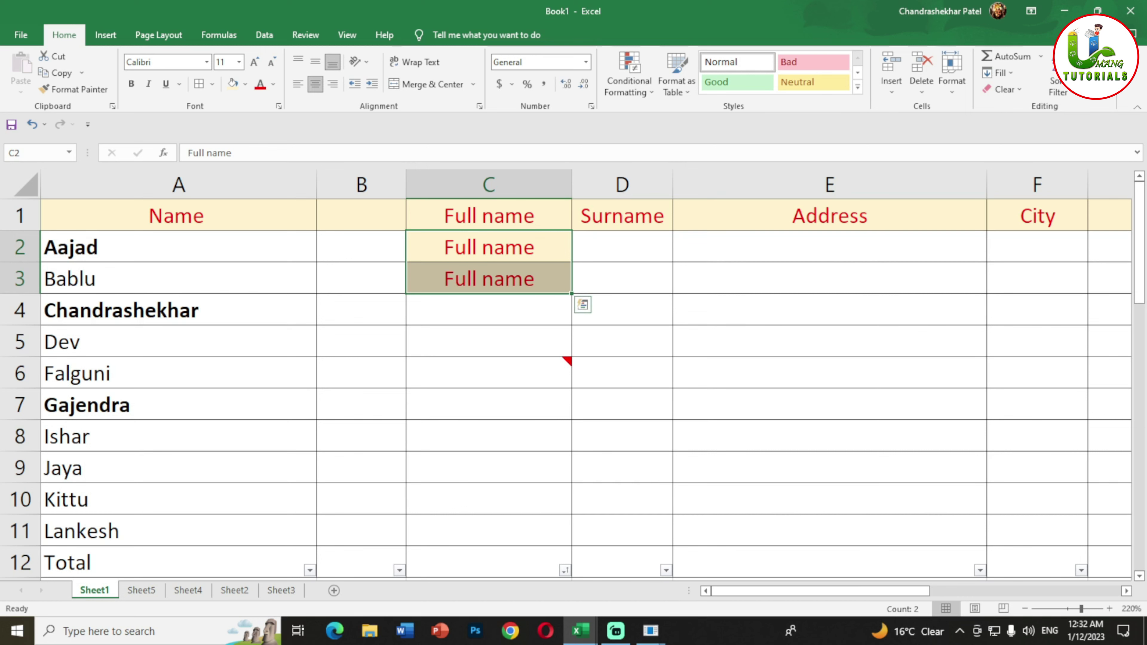
Scroll to the lower table and select the full names A16:A26 and addresses E16:E26
{"action": "scroll", "coordinate": [574, 375], "scroll_direction": "down", "scroll_amount": 5}
{"action": "scroll", "coordinate": [573, 375], "scroll_direction": "up", "scroll_amount": 1}
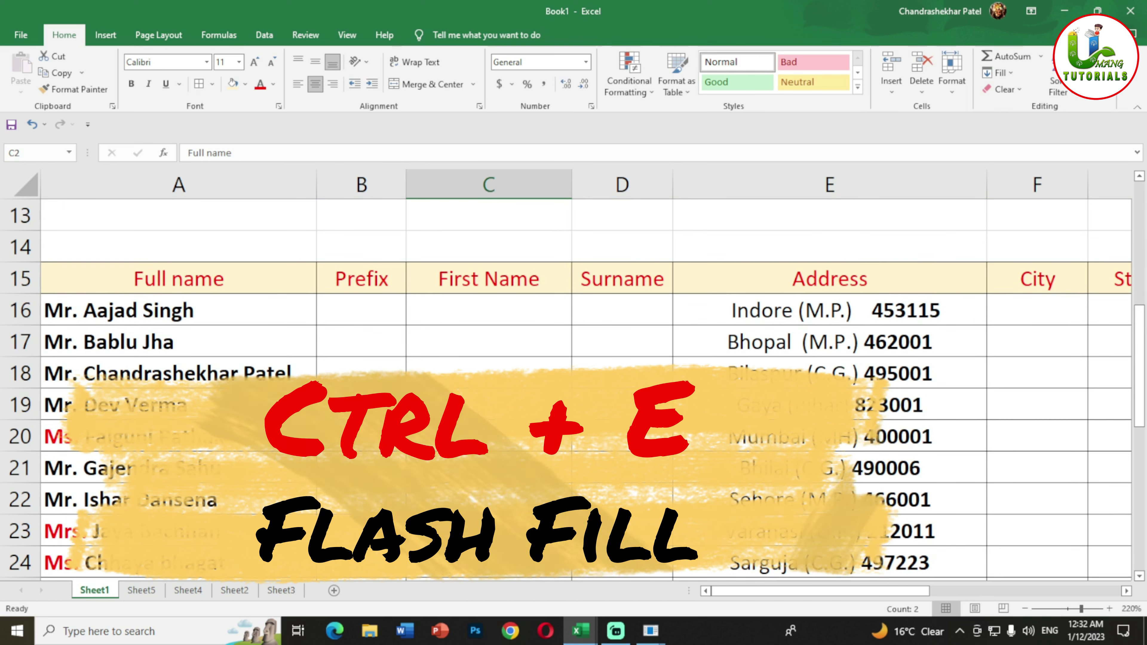
{"action": "scroll", "coordinate": [573, 388], "scroll_direction": "down", "scroll_amount": 1}
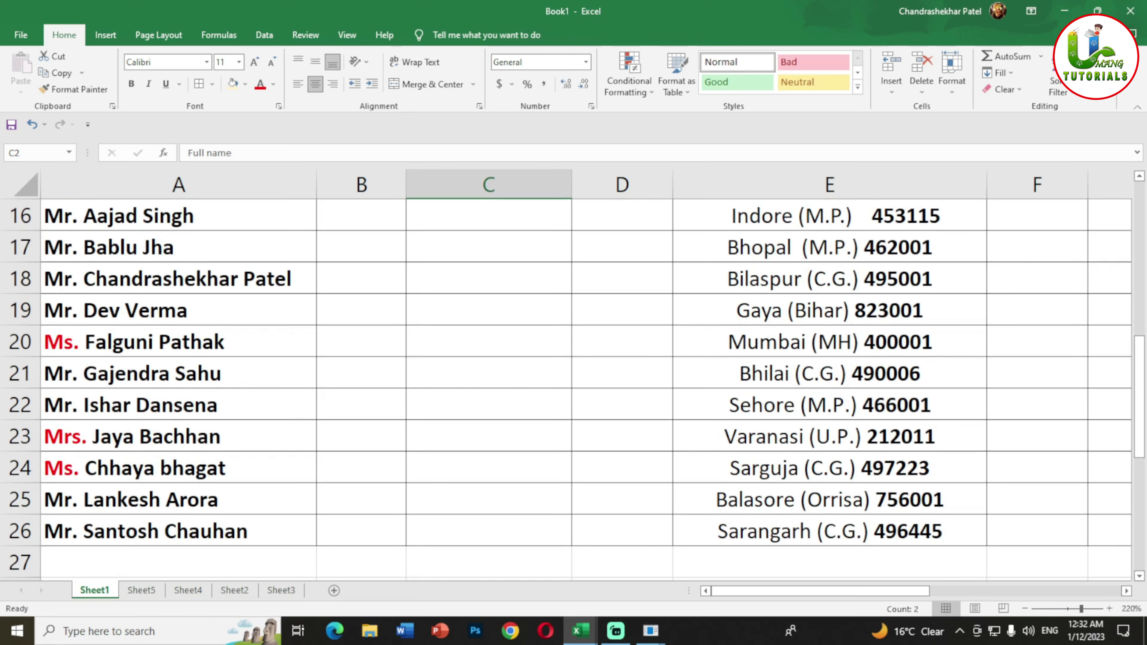
{"action": "scroll", "coordinate": [573, 389], "scroll_direction": "up", "scroll_amount": 1}
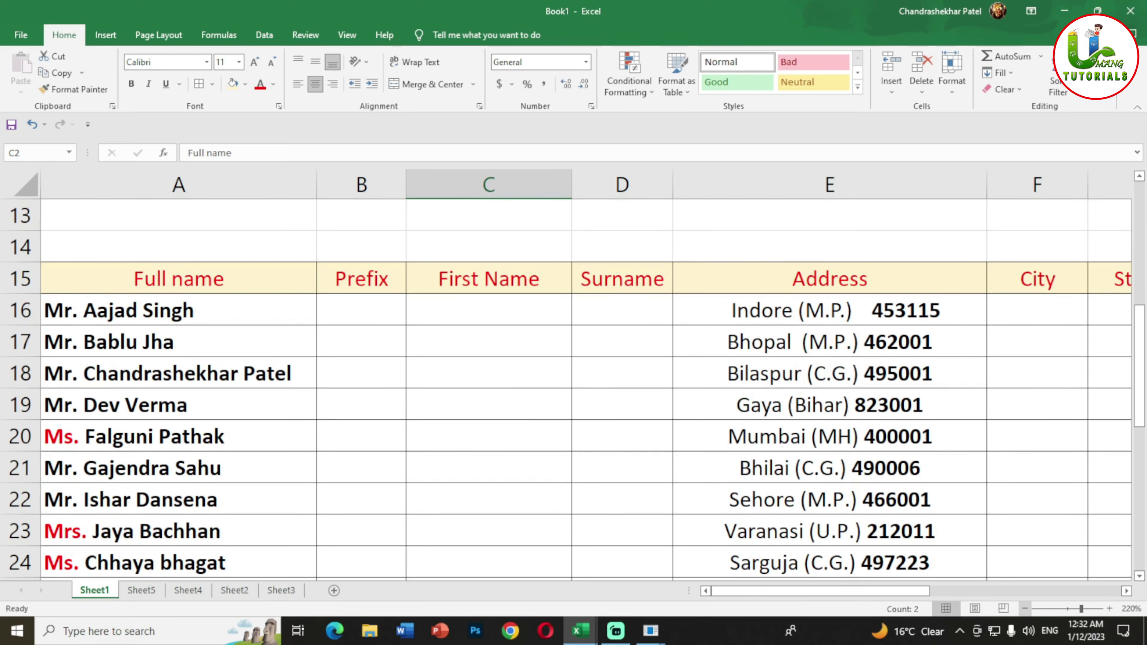
{"action": "scroll", "coordinate": [573, 375], "scroll_direction": "down", "scroll_amount": 1}
{"action": "scroll", "coordinate": [573, 375], "scroll_direction": "down", "scroll_amount": 1}
{"action": "scroll", "coordinate": [574, 375], "scroll_direction": "down", "scroll_amount": 1}
{"action": "scroll", "coordinate": [574, 375], "scroll_direction": "down", "scroll_amount": 1}
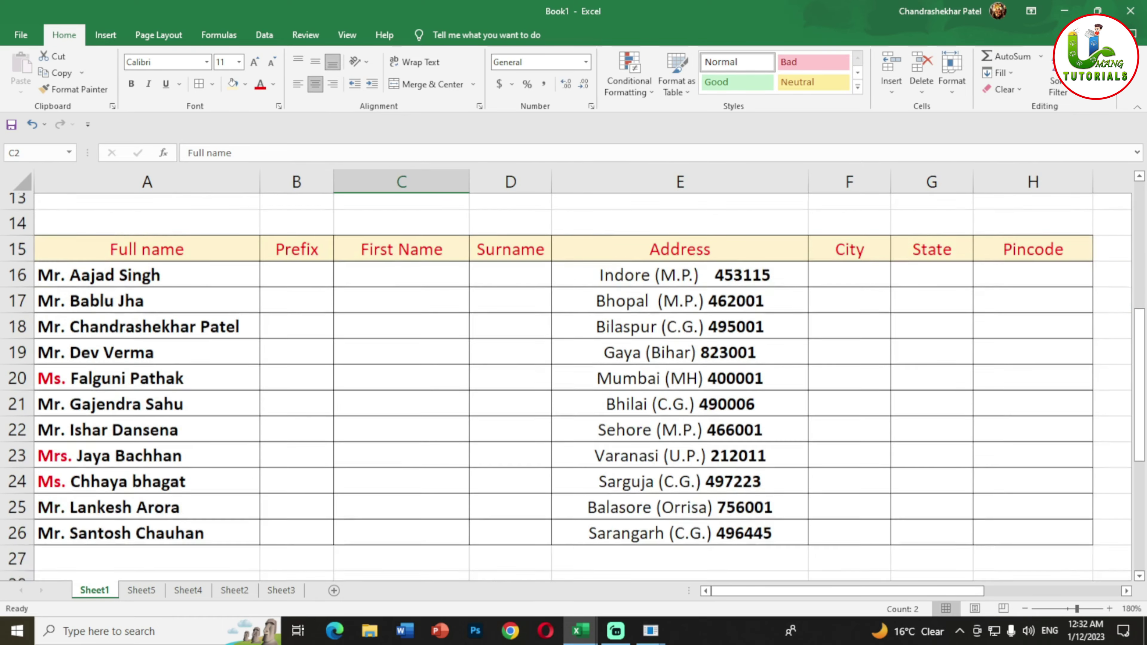
{"action": "scroll", "coordinate": [574, 375], "scroll_direction": "down", "scroll_amount": 1}
{"action": "scroll", "coordinate": [574, 374], "scroll_direction": "up", "scroll_amount": 1}
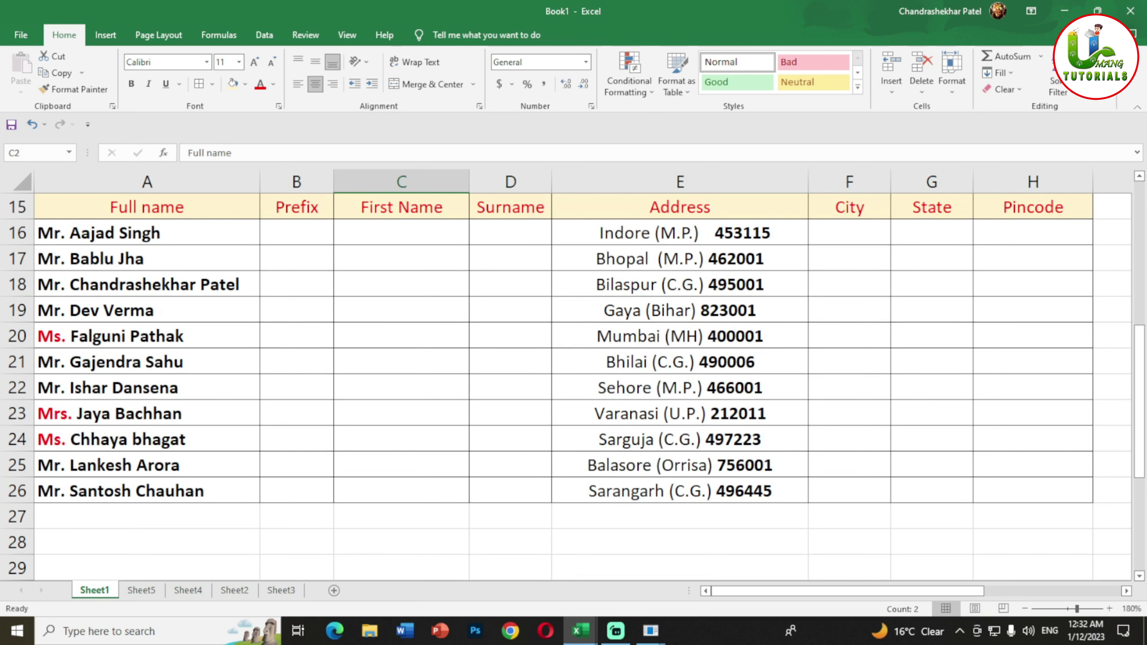
{"action": "left_click_drag", "start_coordinate": [135, 233], "coordinate": [135, 491]}
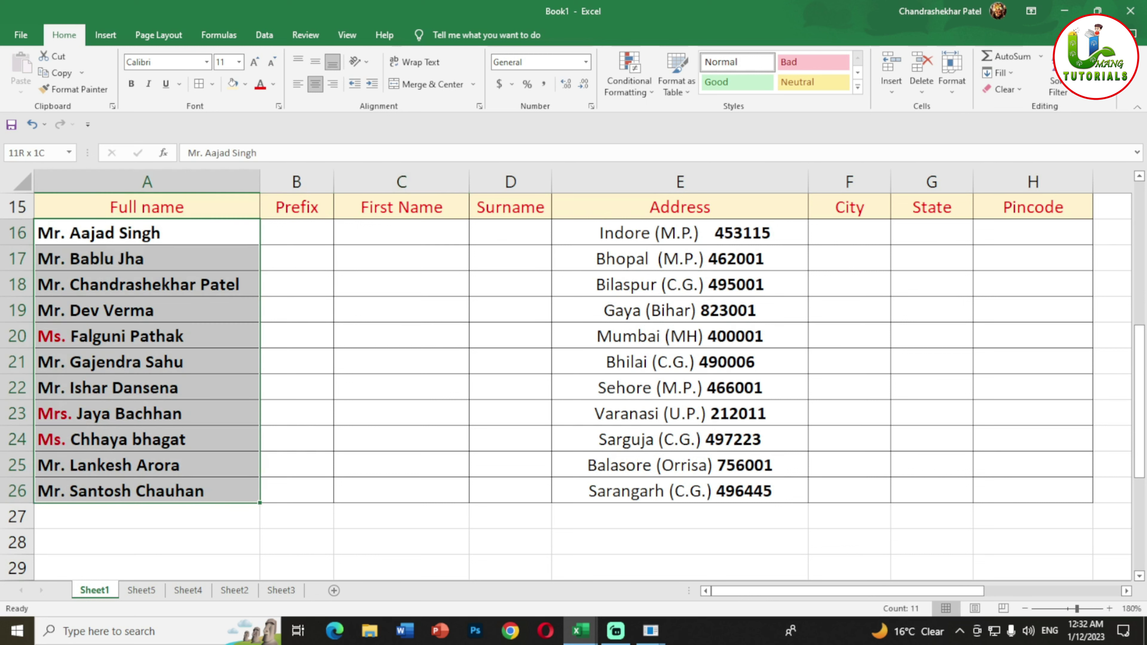
{"action": "left_click_drag", "start_coordinate": [679, 233], "coordinate": [680, 491]}
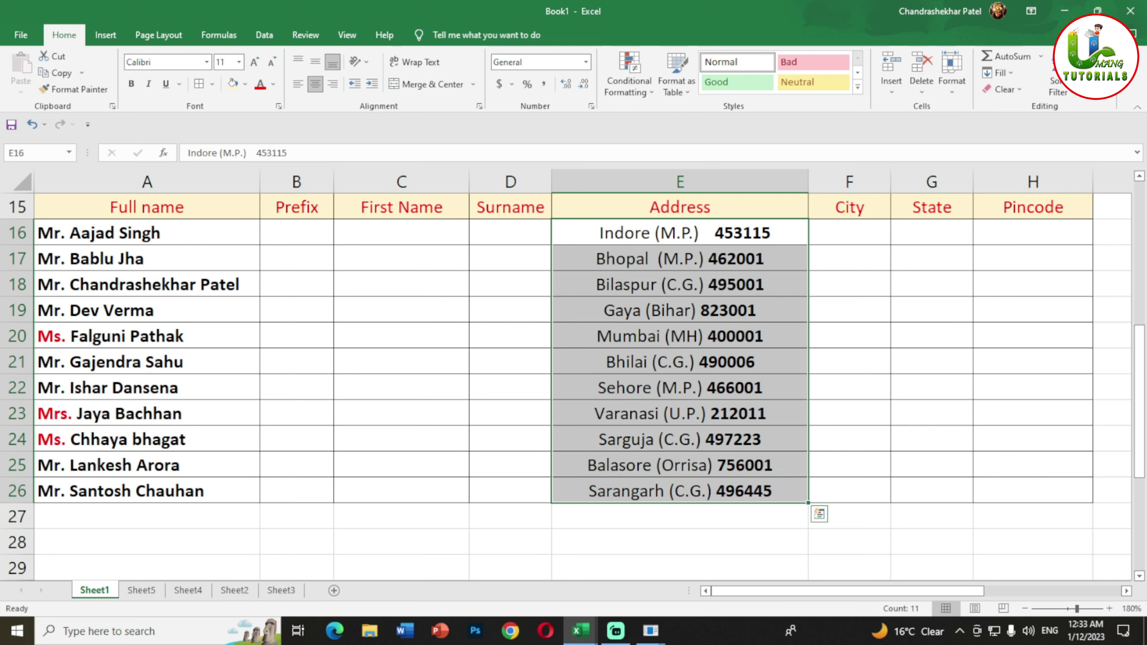
Enter Mr. in B16 and Flash Fill the remaining prefixes down column B
{"action": "left_click", "coordinate": [297, 232]}
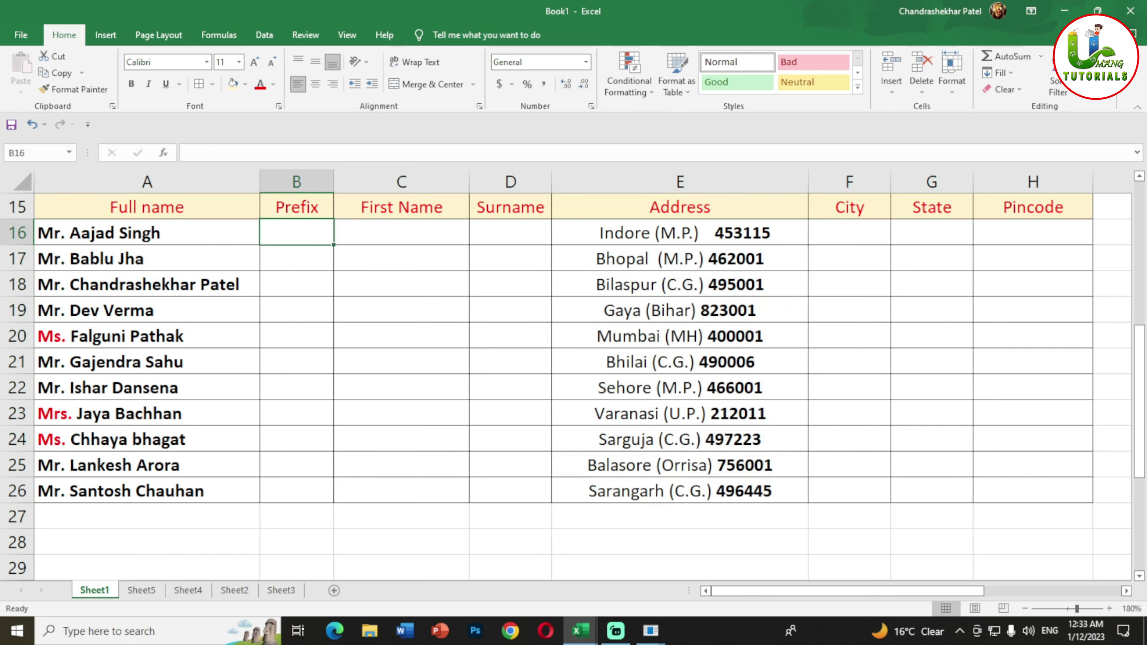
{"action": "left_click", "coordinate": [147, 232]}
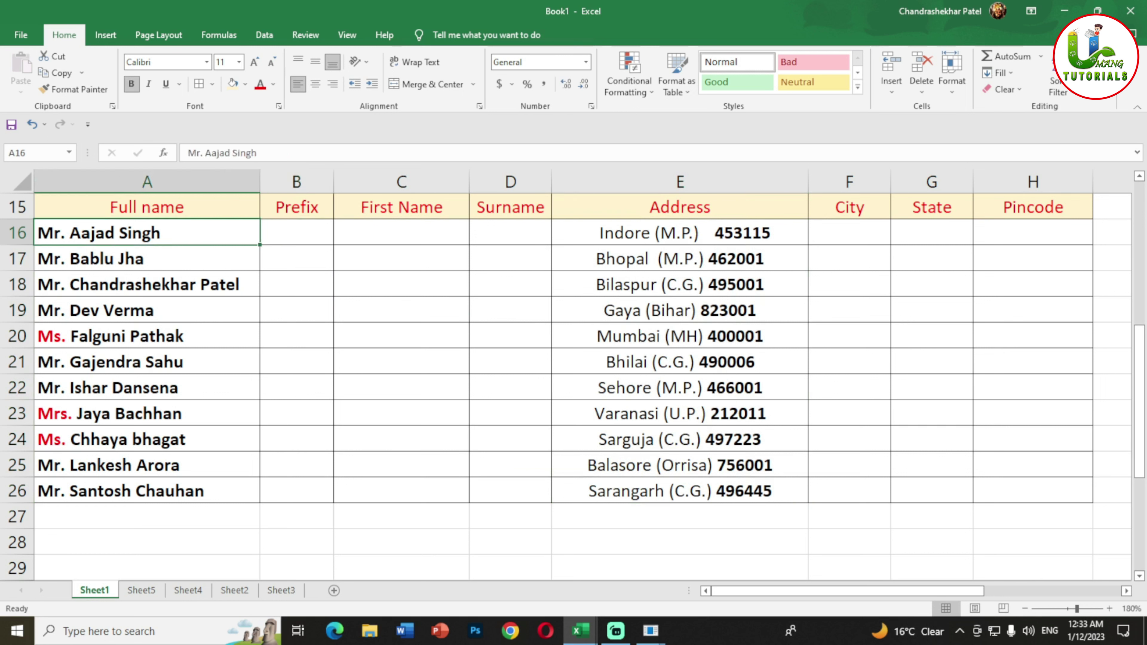
{"action": "left_click", "coordinate": [297, 232]}
{"action": "type", "text": "M"}
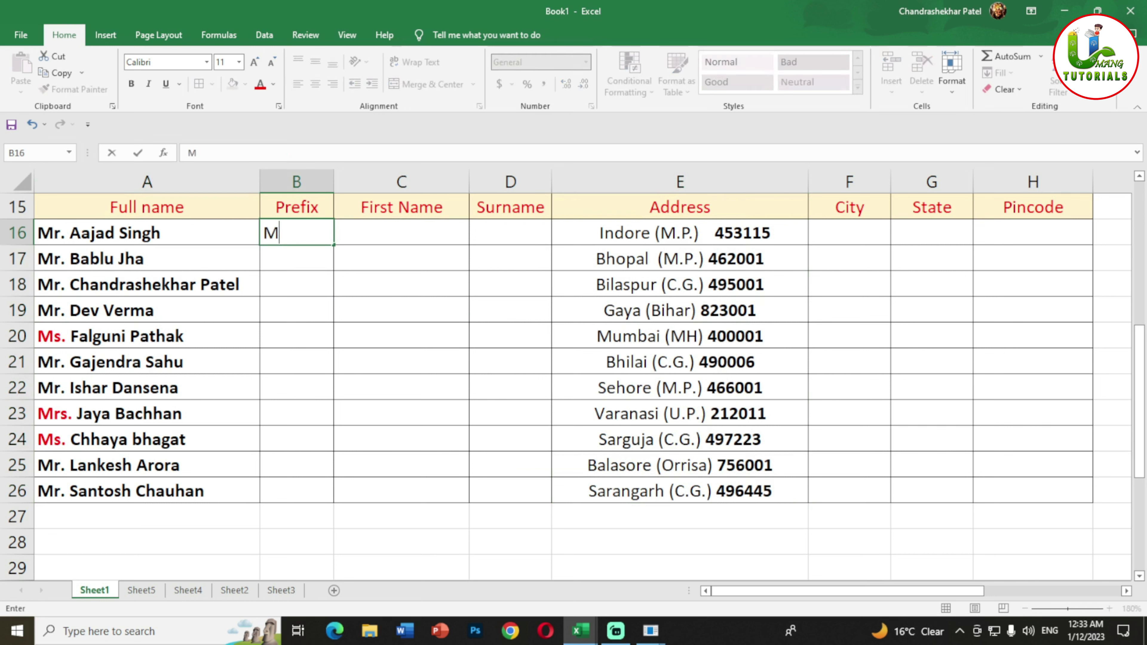
{"action": "type", "text": "r."}
{"action": "key", "text": "Return"}
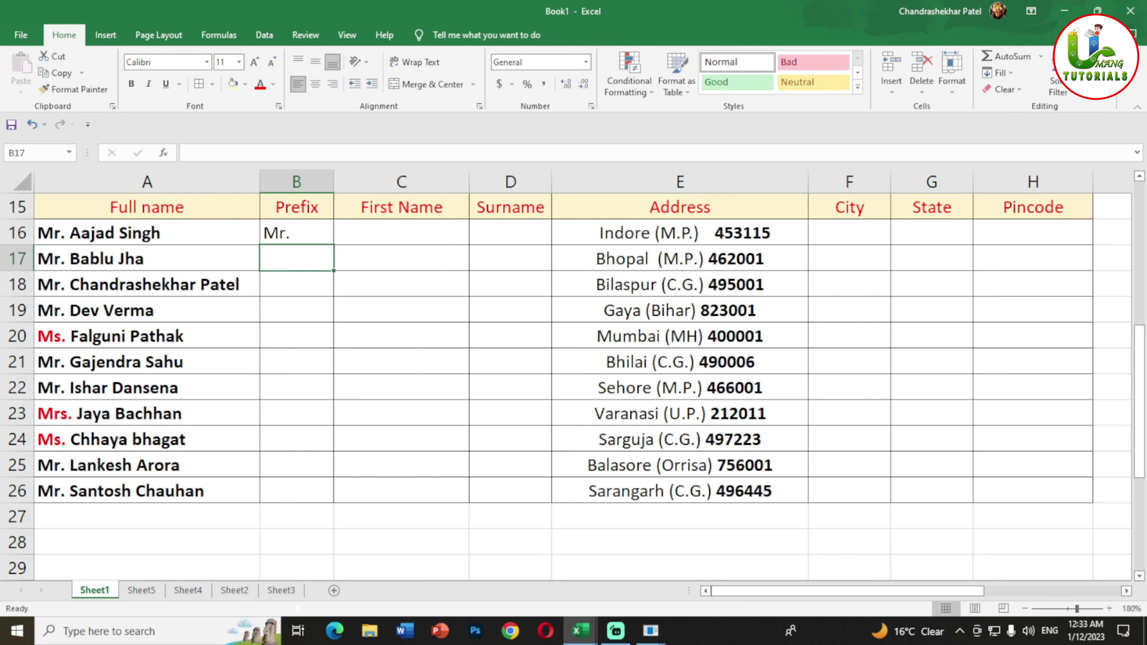
{"action": "key", "text": "ctrl+e"}
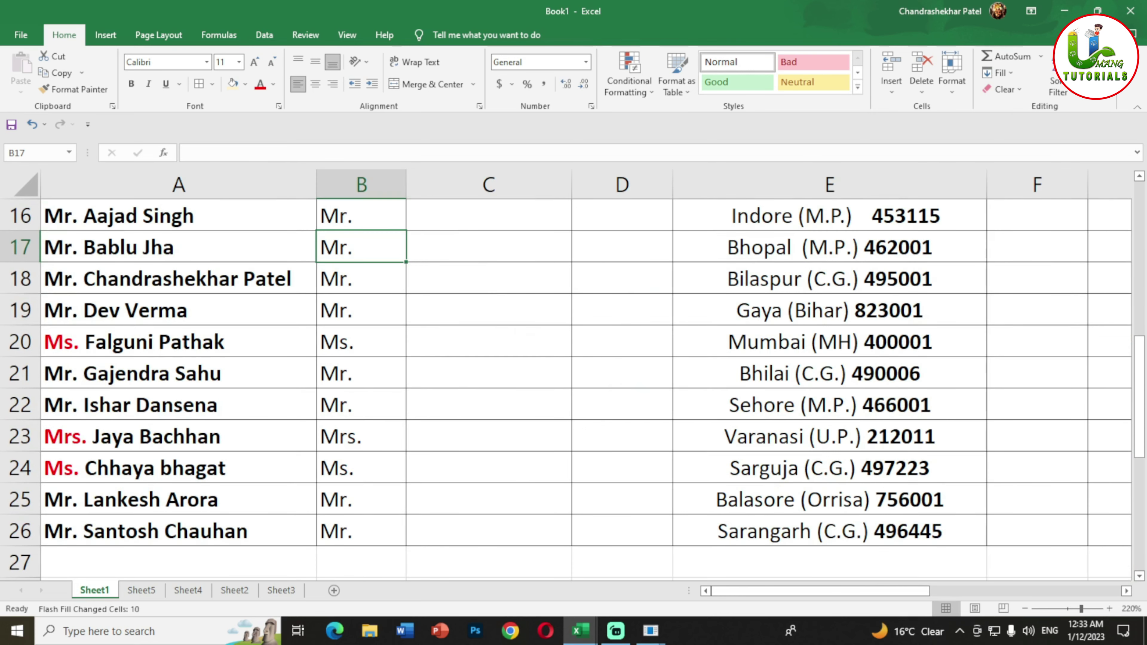
Check the filled prefixes against the full names, e.g. Ms. in B20 and Mrs. in B23
{"action": "left_click", "coordinate": [361, 215]}
{"action": "left_click", "coordinate": [178, 342]}
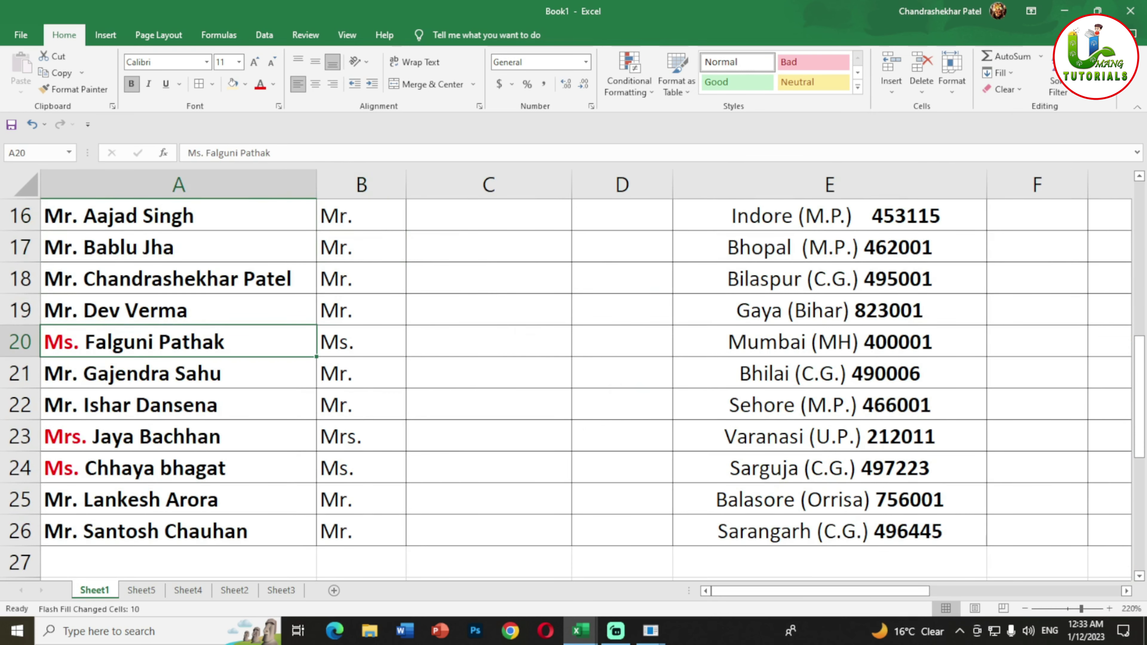
{"action": "left_click", "coordinate": [361, 341]}
{"action": "left_click", "coordinate": [179, 436]}
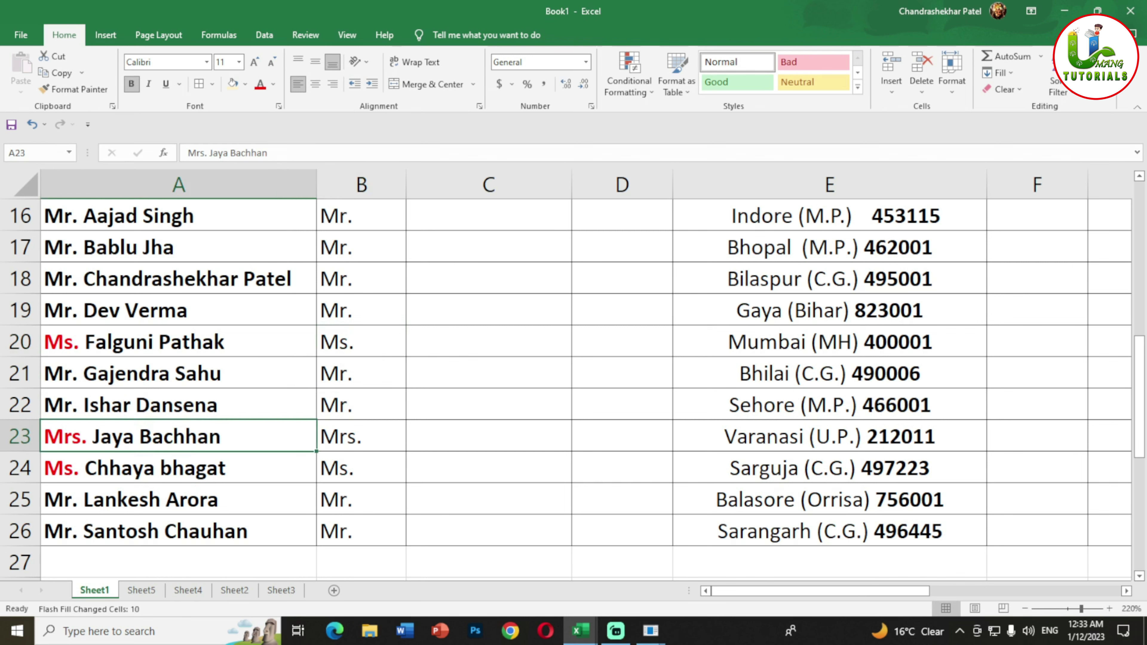
{"action": "left_click", "coordinate": [361, 436]}
{"action": "scroll", "coordinate": [574, 389], "scroll_direction": "up", "scroll_amount": 2}
{"action": "scroll", "coordinate": [573, 388], "scroll_direction": "up", "scroll_amount": 1}
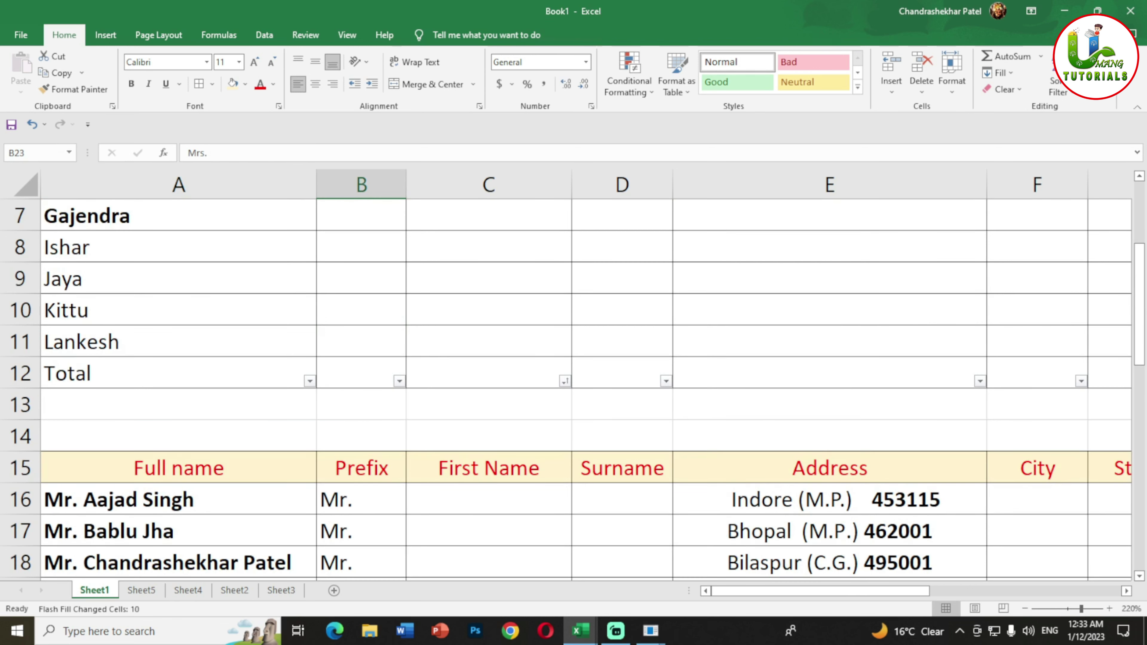
{"action": "scroll", "coordinate": [574, 389], "scroll_direction": "down", "scroll_amount": 1}
{"action": "scroll", "coordinate": [574, 388], "scroll_direction": "down", "scroll_amount": 2}
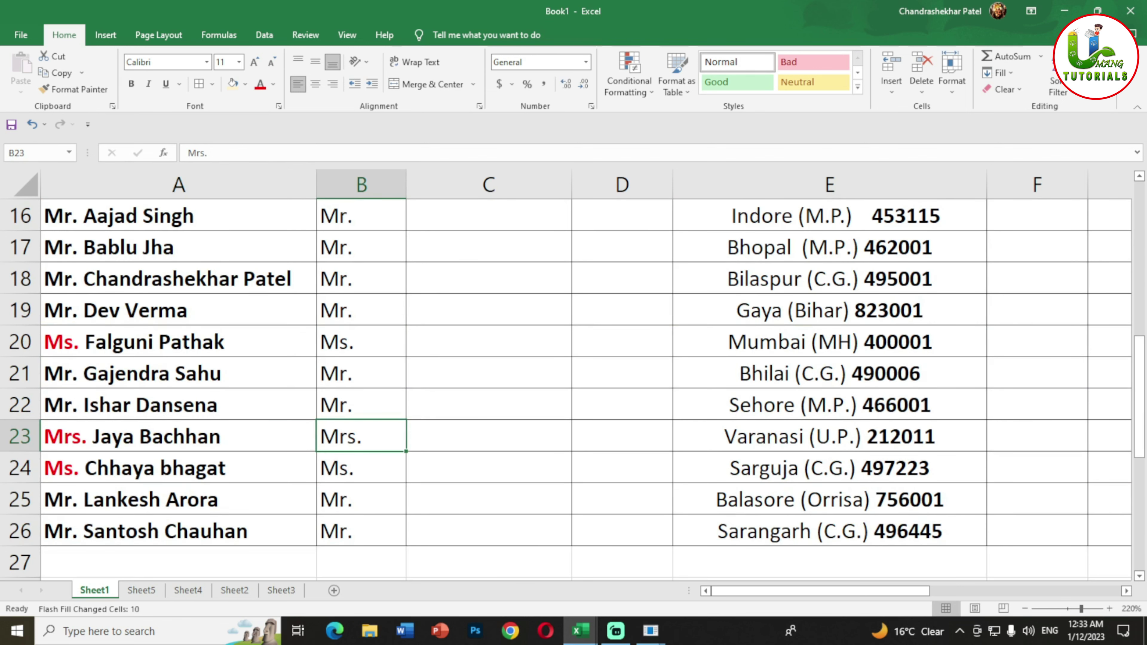
{"action": "scroll", "coordinate": [573, 388], "scroll_direction": "up", "scroll_amount": 2}
{"action": "scroll", "coordinate": [573, 388], "scroll_direction": "down", "scroll_amount": 1}
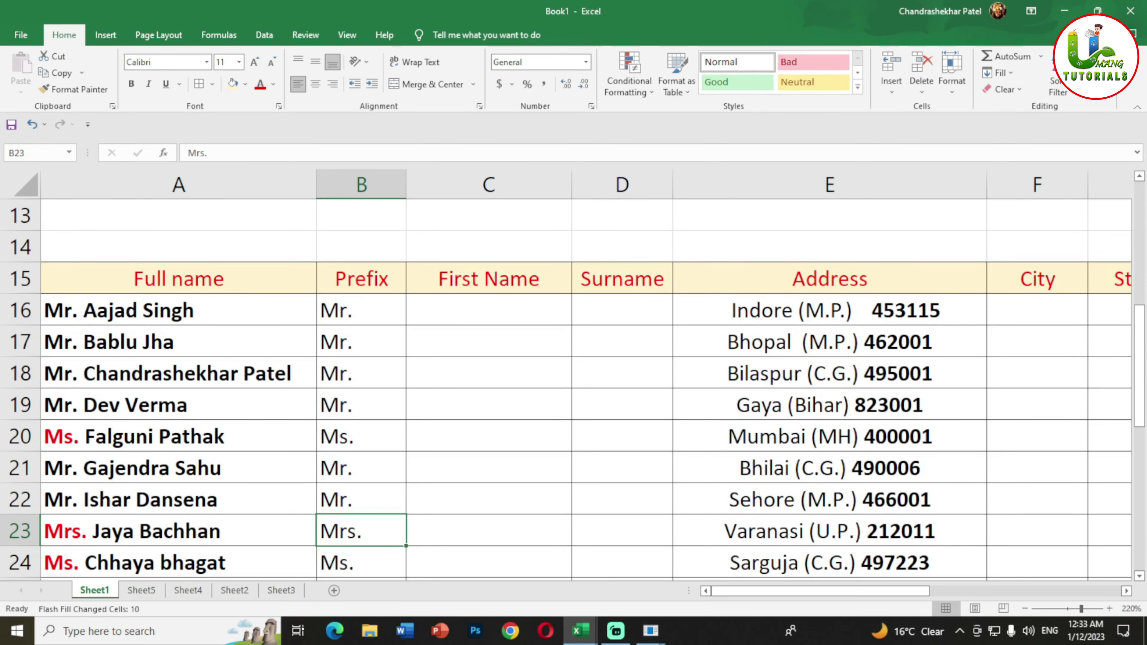
{"action": "left_click", "coordinate": [489, 310]}
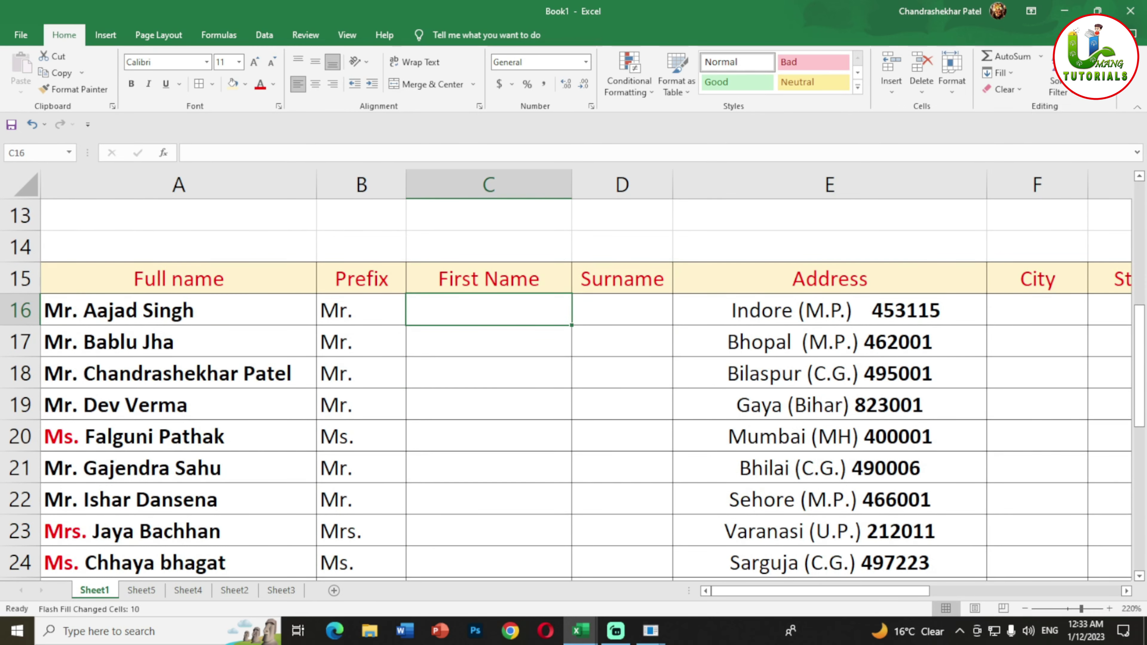
{"action": "type", "text": "Aajad"}
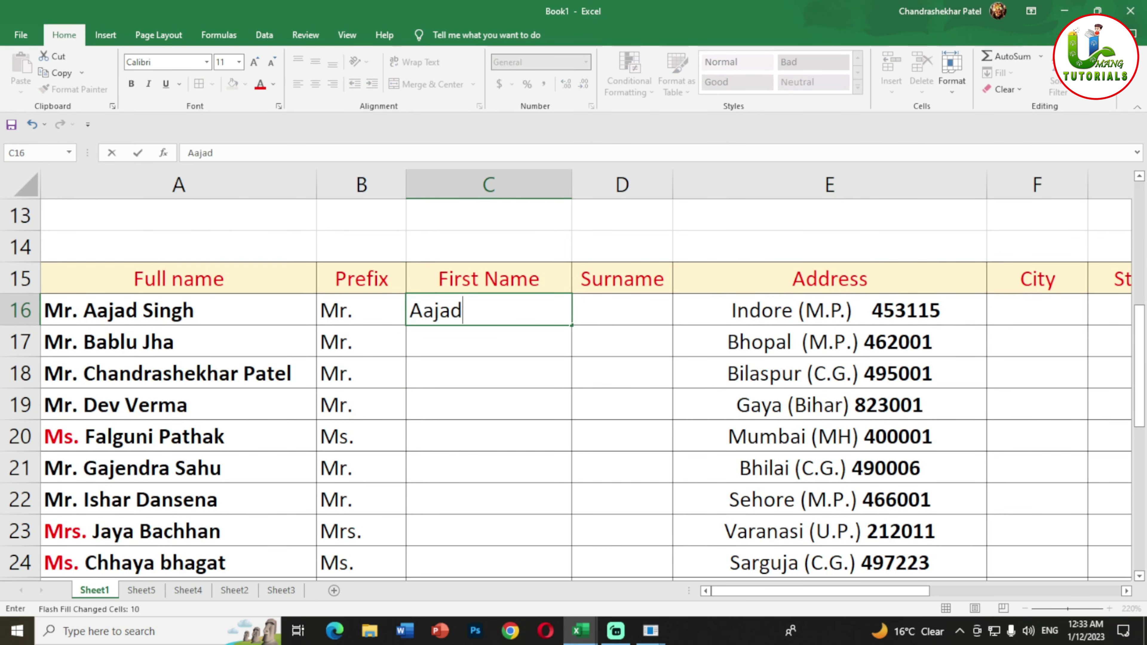
{"action": "key", "text": "Return"}
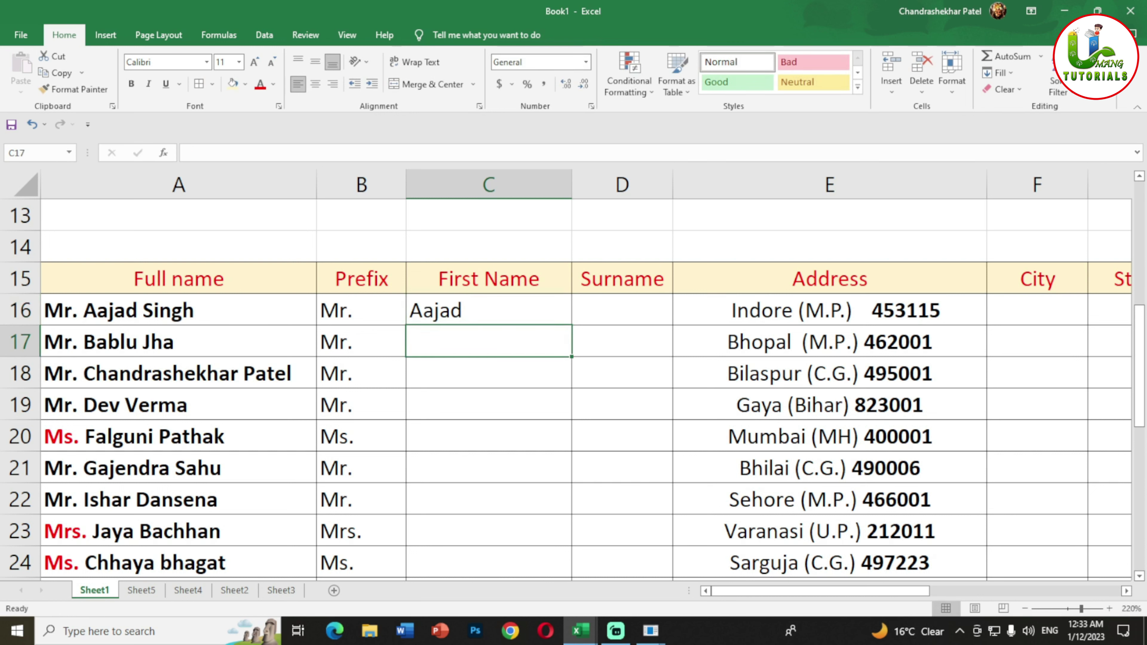
{"action": "key", "text": "ctrl+e"}
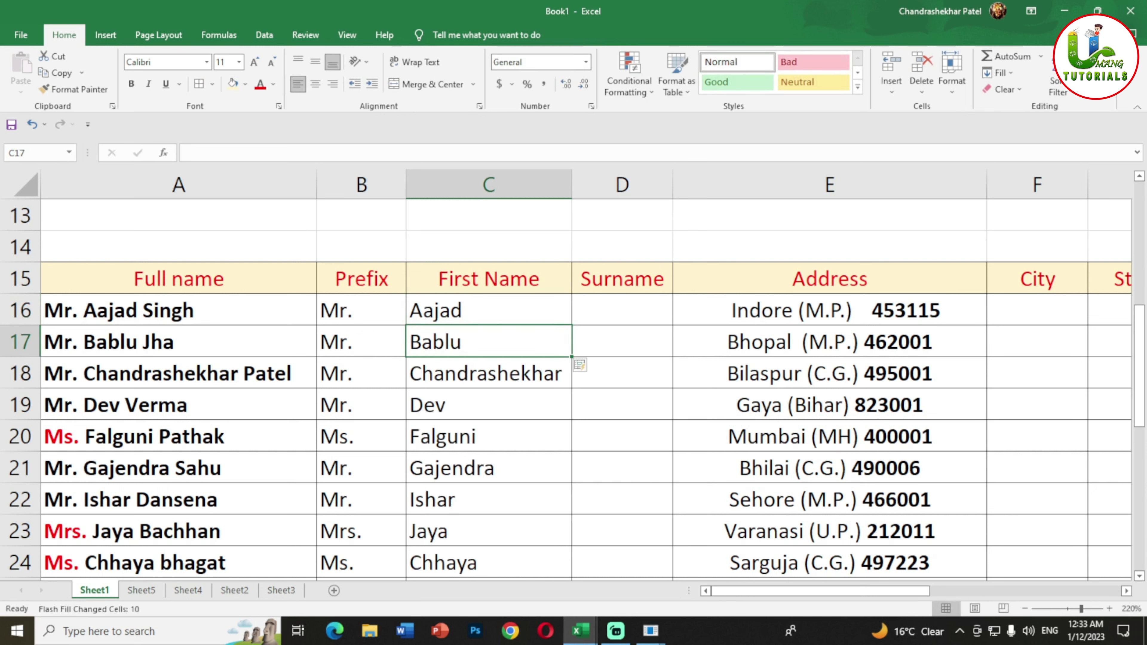
{"action": "scroll", "coordinate": [573, 388], "scroll_direction": "down", "scroll_amount": 1}
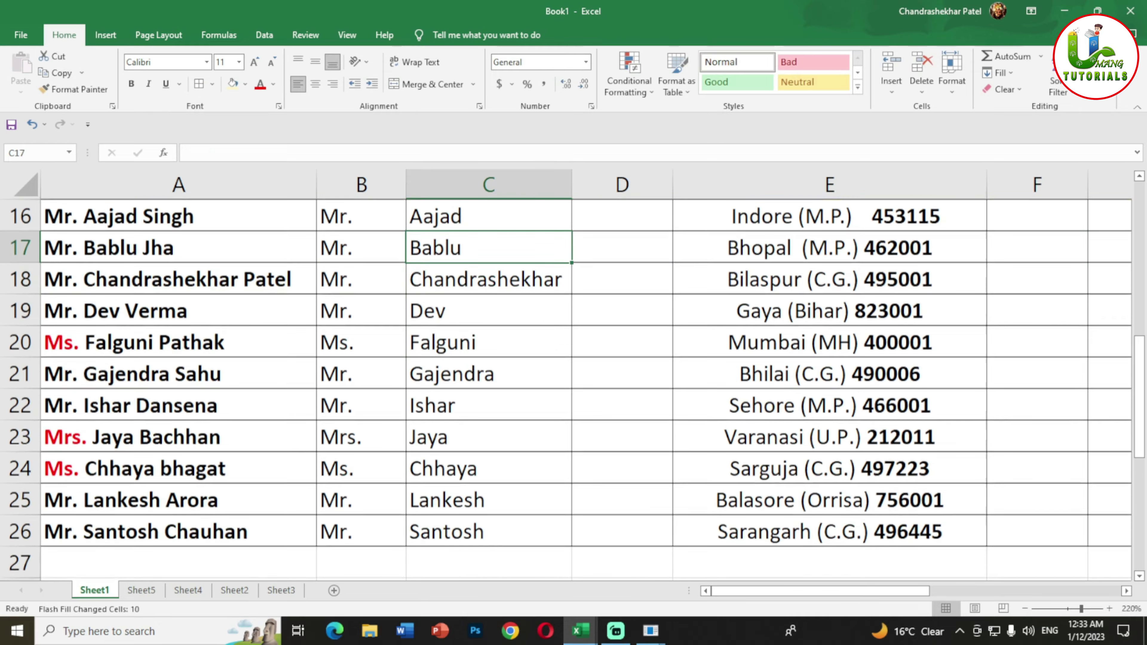
{"action": "left_click", "coordinate": [489, 405]}
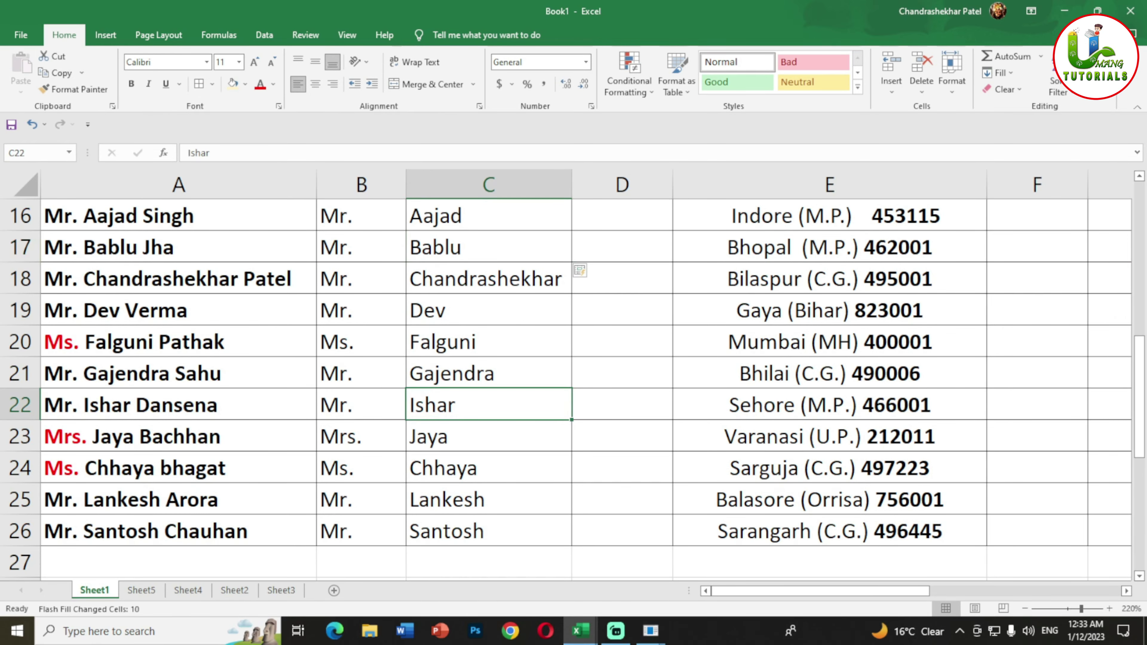
{"action": "scroll", "coordinate": [574, 388], "scroll_direction": "up", "scroll_amount": 1}
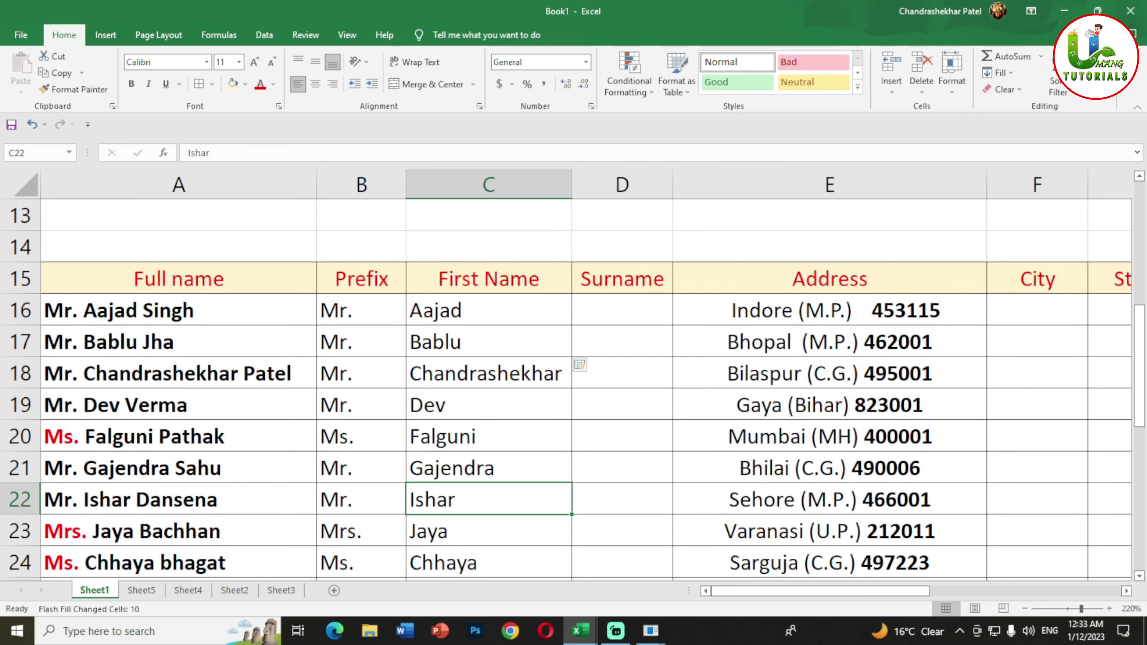
{"action": "scroll", "coordinate": [573, 389], "scroll_direction": "down", "scroll_amount": 1}
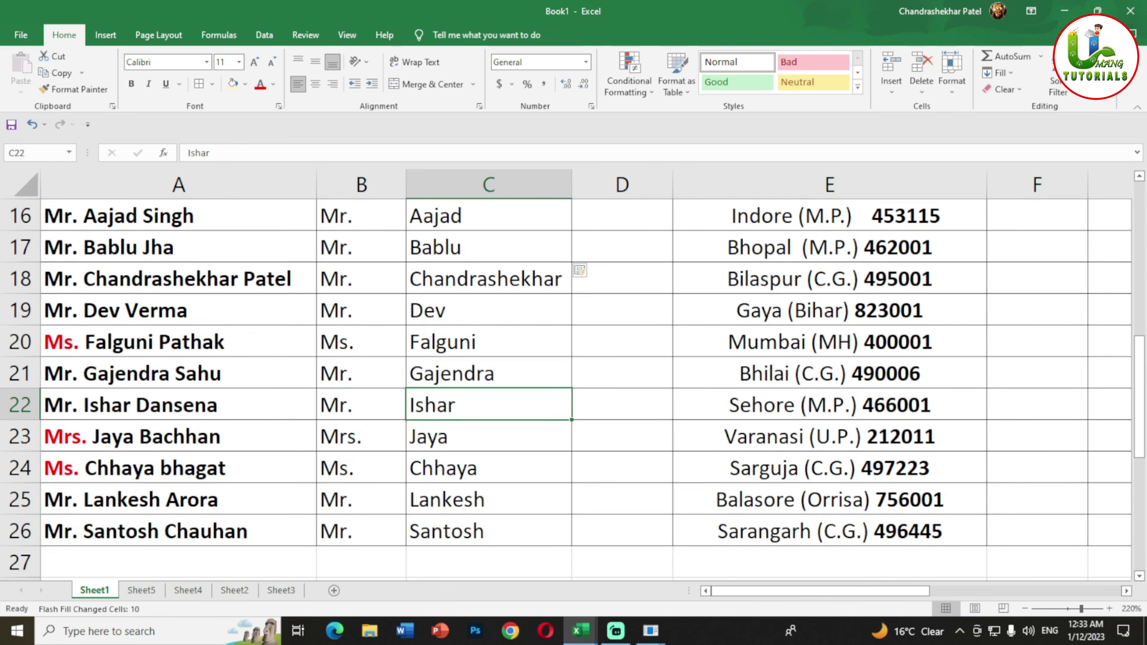
{"action": "scroll", "coordinate": [573, 389], "scroll_direction": "up", "scroll_amount": 1}
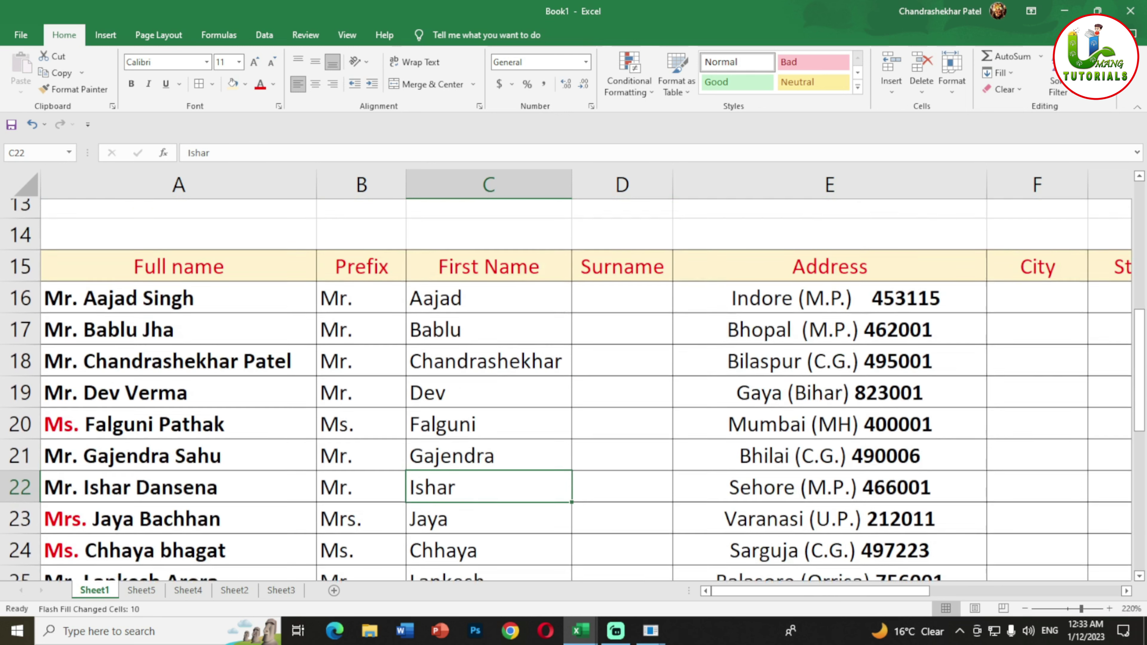
Enter Singh in D16 and Flash Fill the surnames down to Chauhan
{"action": "left_click", "coordinate": [622, 310]}
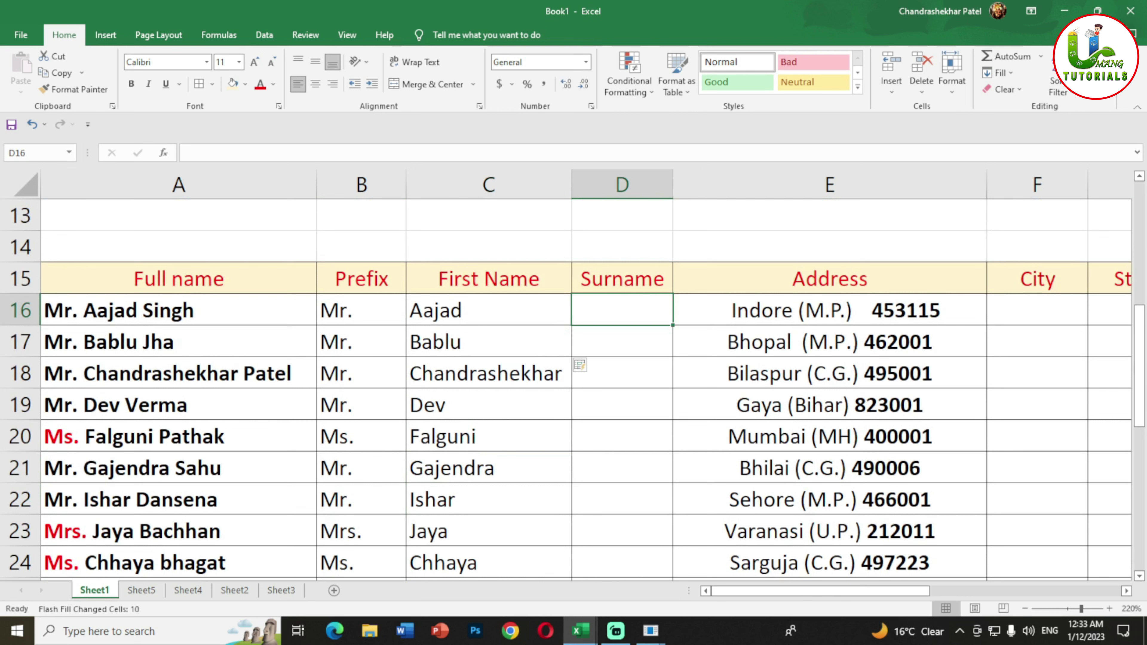
{"action": "type", "text": "Sin"}
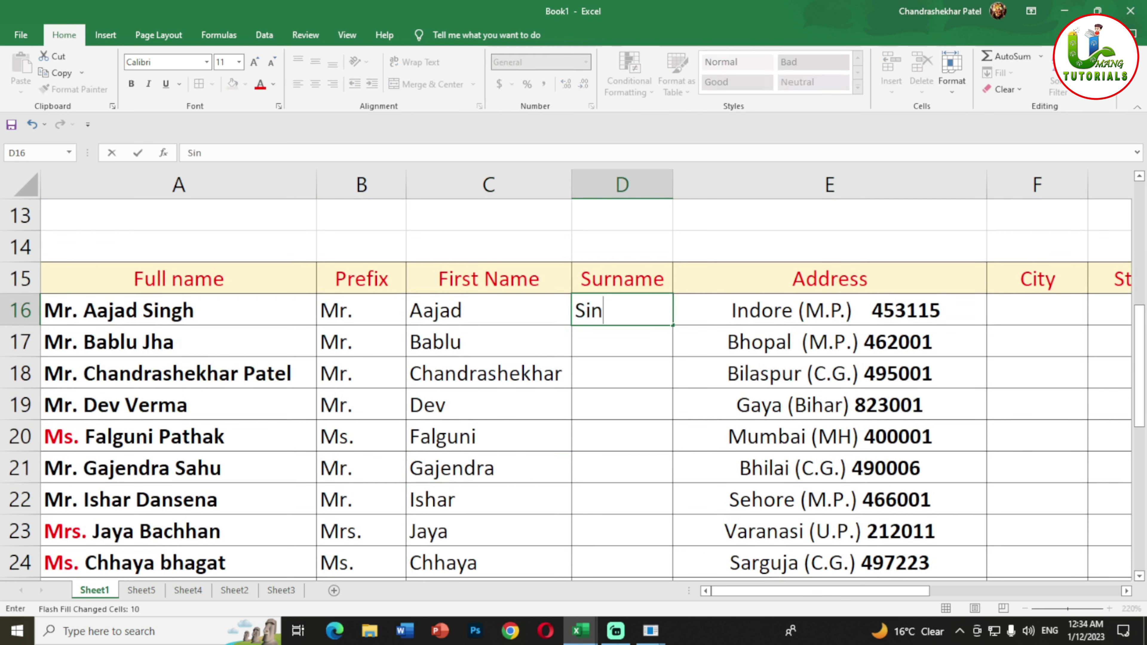
{"action": "type", "text": "gh"}
{"action": "key", "text": "Return"}
{"action": "key", "text": "ctrl+e"}
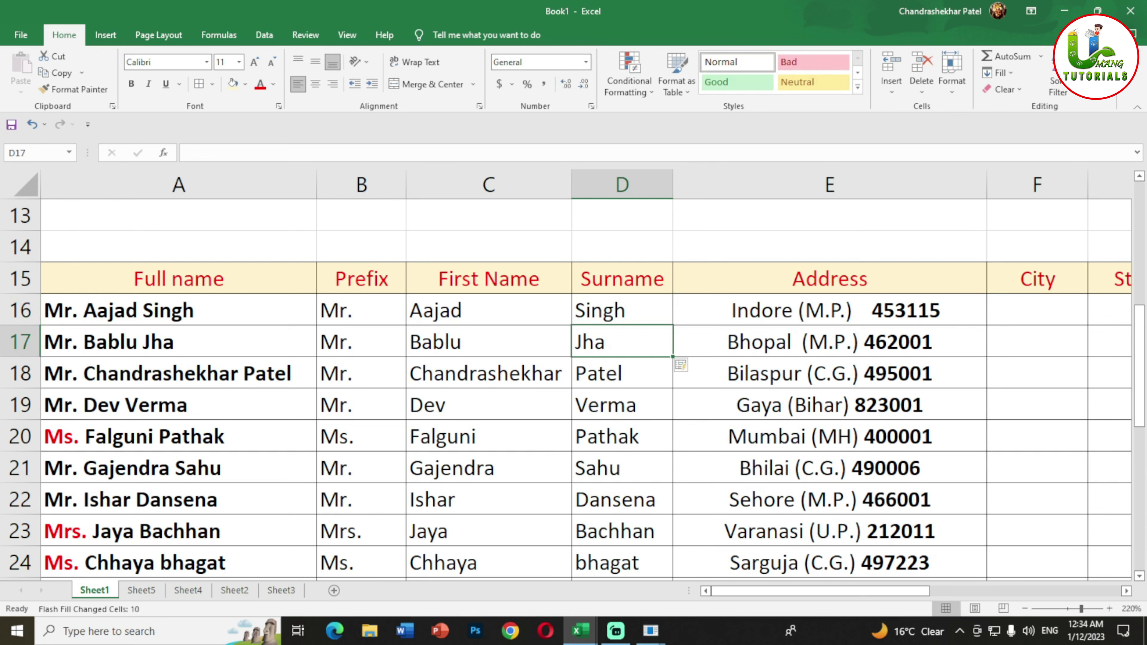
{"action": "scroll", "coordinate": [573, 375], "scroll_direction": "down", "scroll_amount": 1}
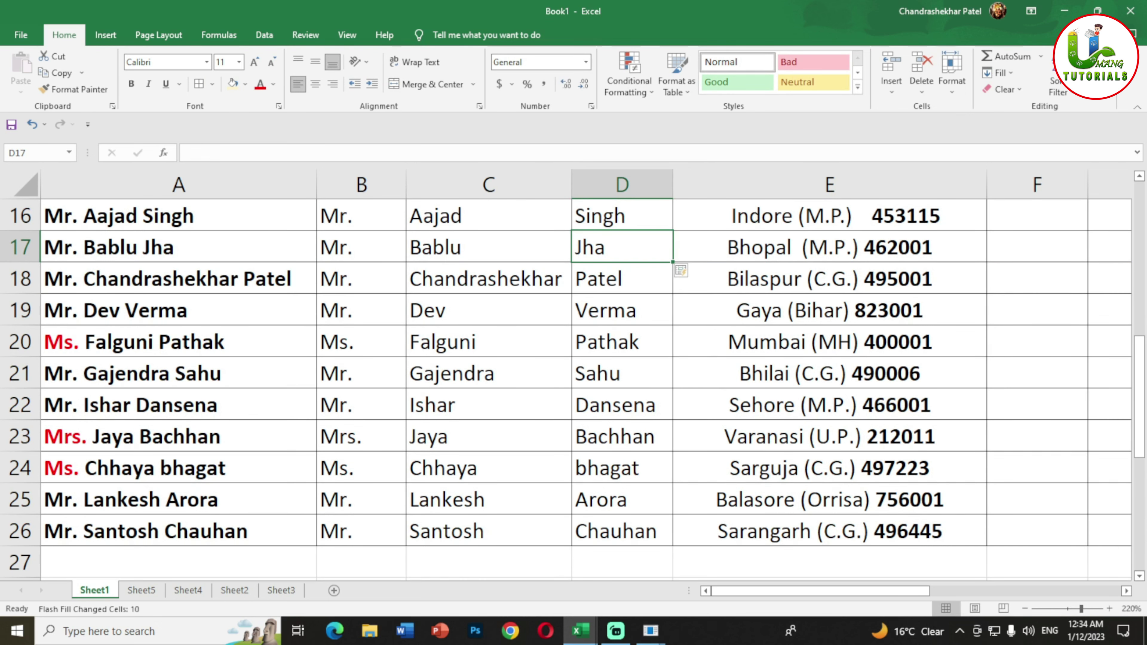
{"action": "left_click_drag", "start_coordinate": [820, 591], "coordinate": [930, 591]}
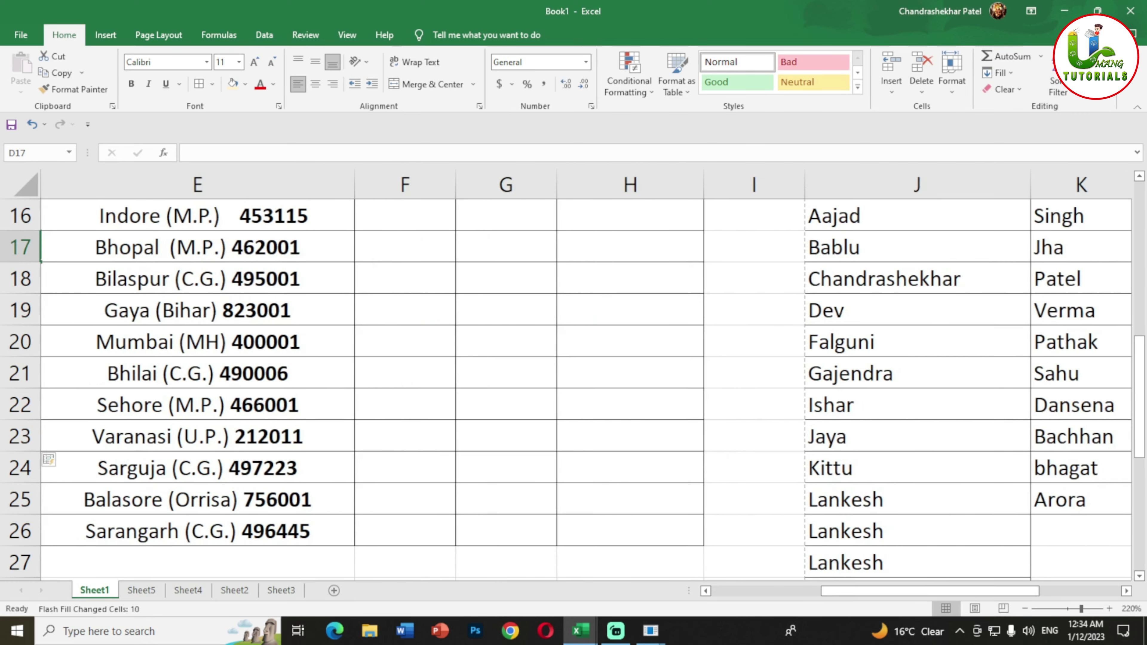
{"action": "scroll", "coordinate": [573, 375], "scroll_direction": "up", "scroll_amount": 1}
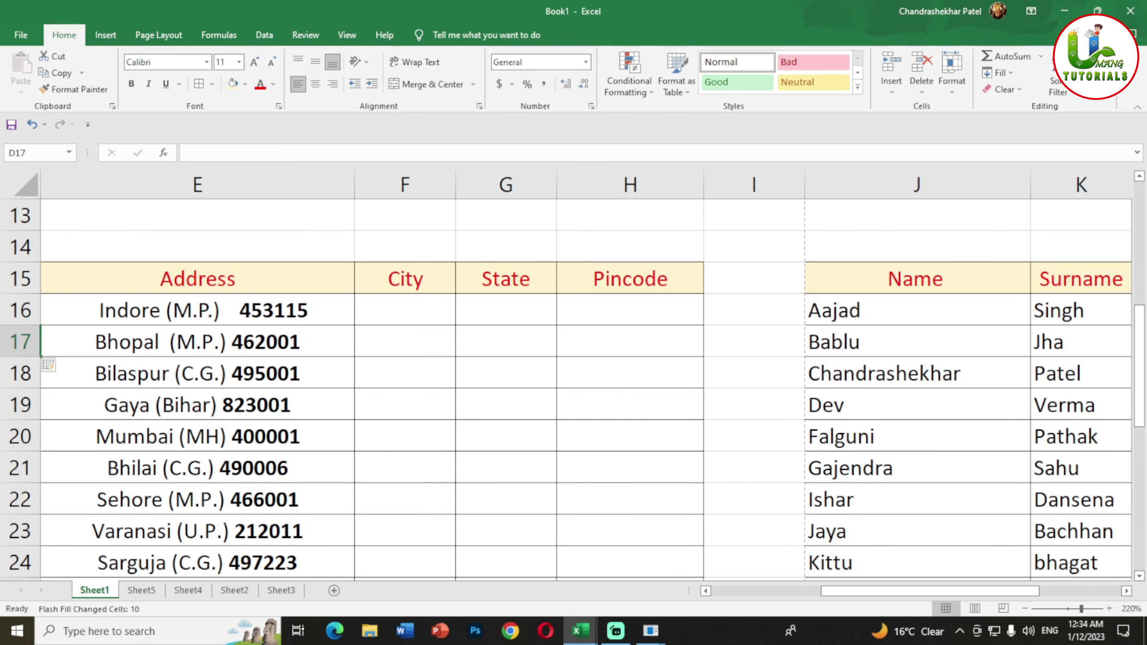
Enter Indore in F16 and Bhopal in F17, accepting the suggested cities down to Sarangarh
{"action": "left_click", "coordinate": [405, 309]}
{"action": "type", "text": "I"}
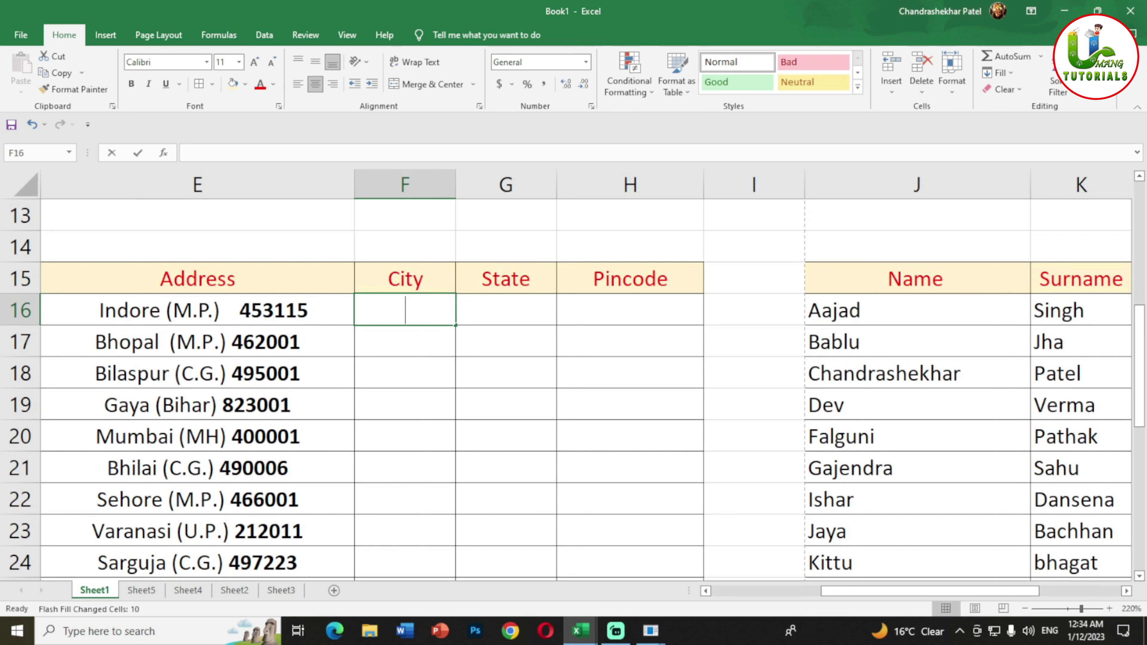
{"action": "type", "text": "ndore"}
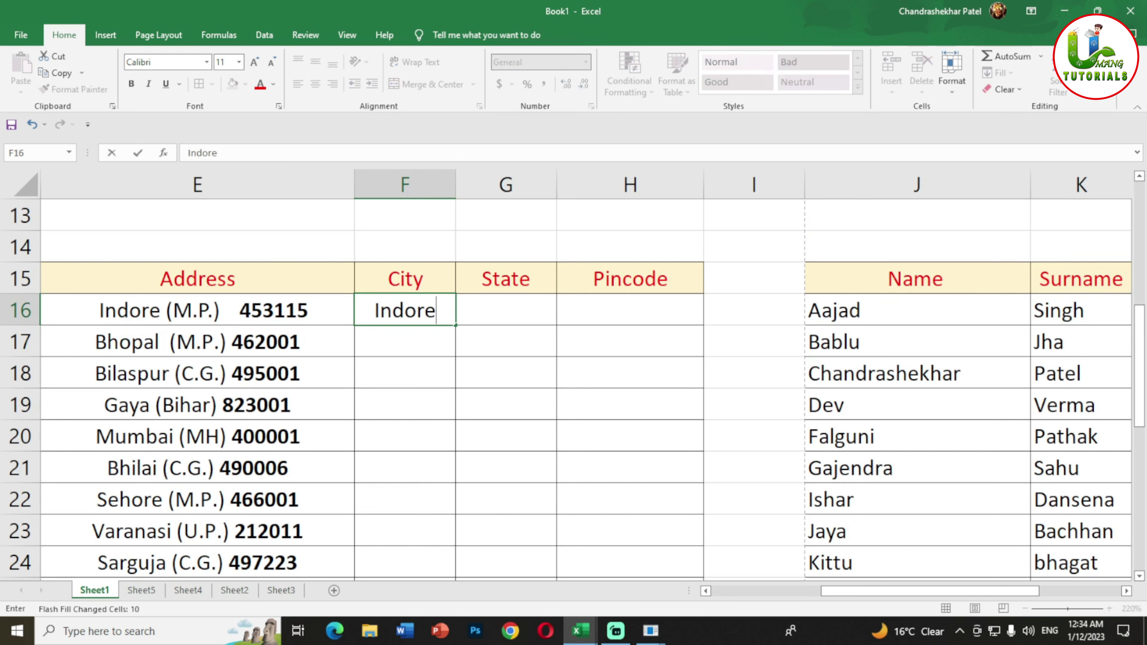
{"action": "key", "text": "Return"}
{"action": "type", "text": "Bhopal"}
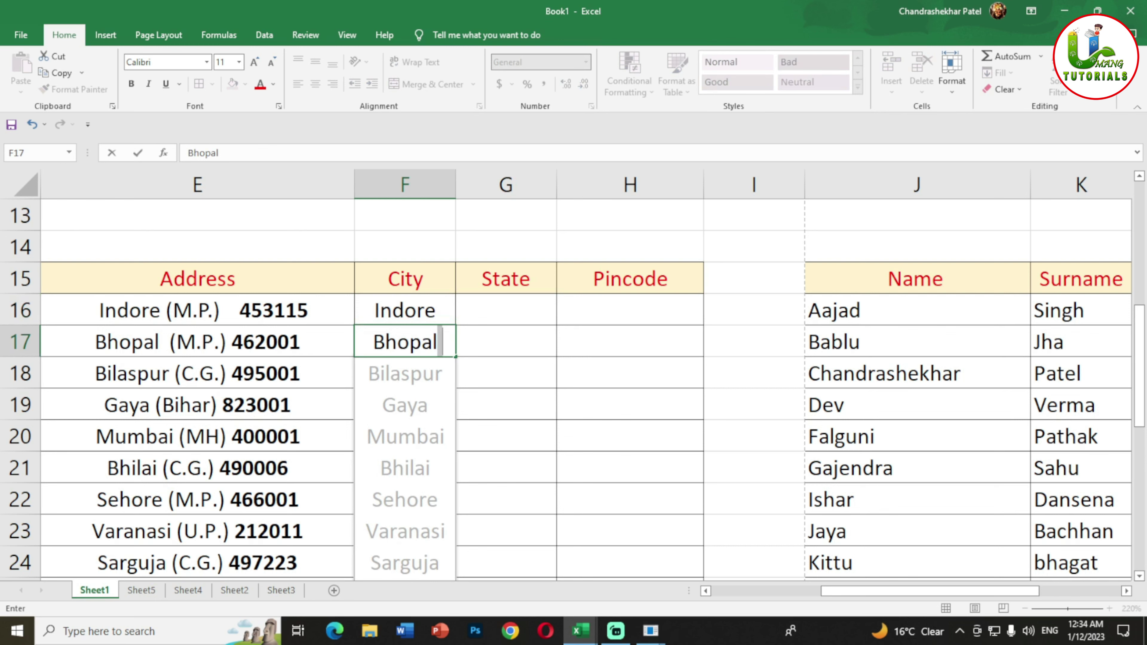
{"action": "key", "text": "Return"}
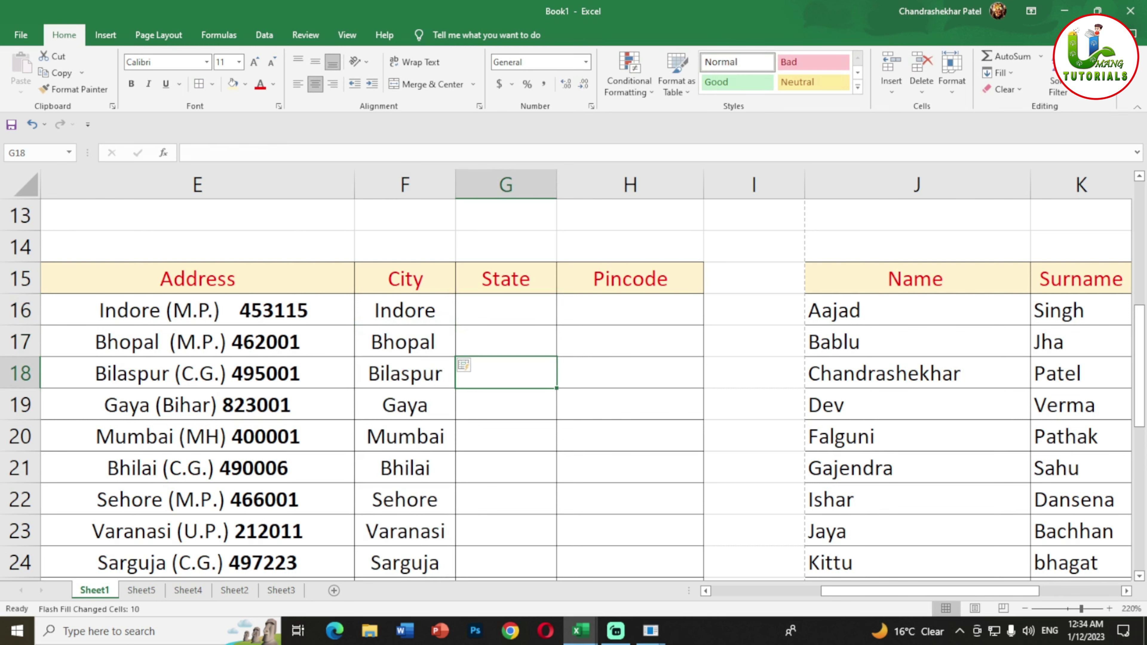
{"action": "scroll", "coordinate": [573, 390], "scroll_direction": "down", "scroll_amount": 1}
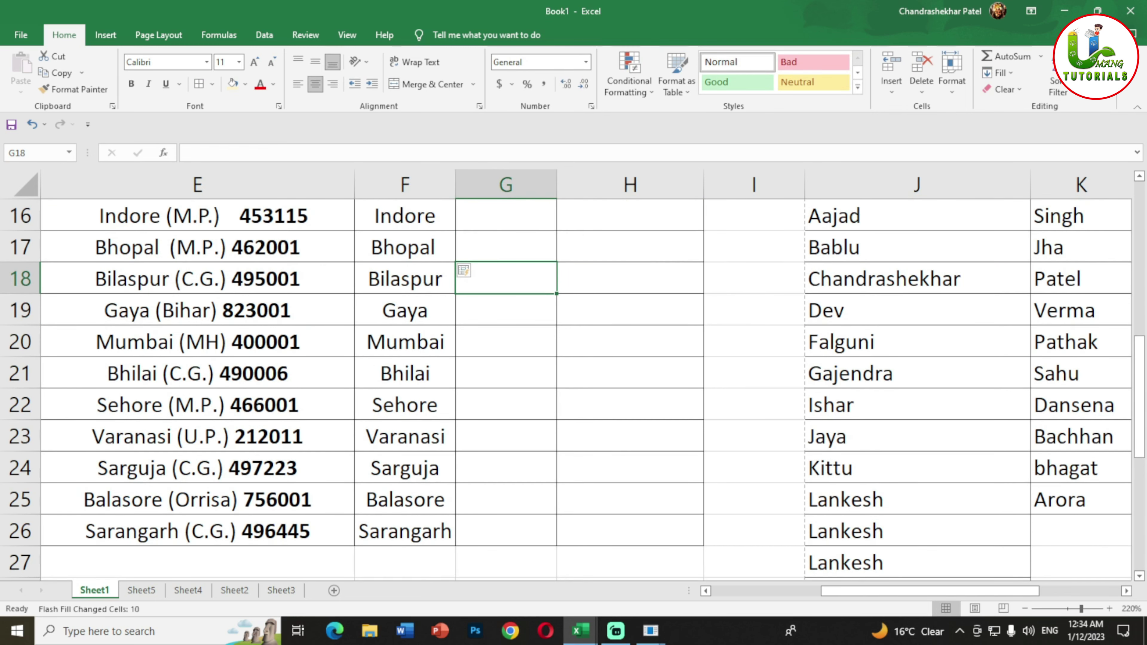
Enter (M.P.) in G16 and Flash Fill the state codes down column G
{"action": "scroll", "coordinate": [572, 391], "scroll_direction": "up", "scroll_amount": 1}
{"action": "left_click", "coordinate": [506, 309]}
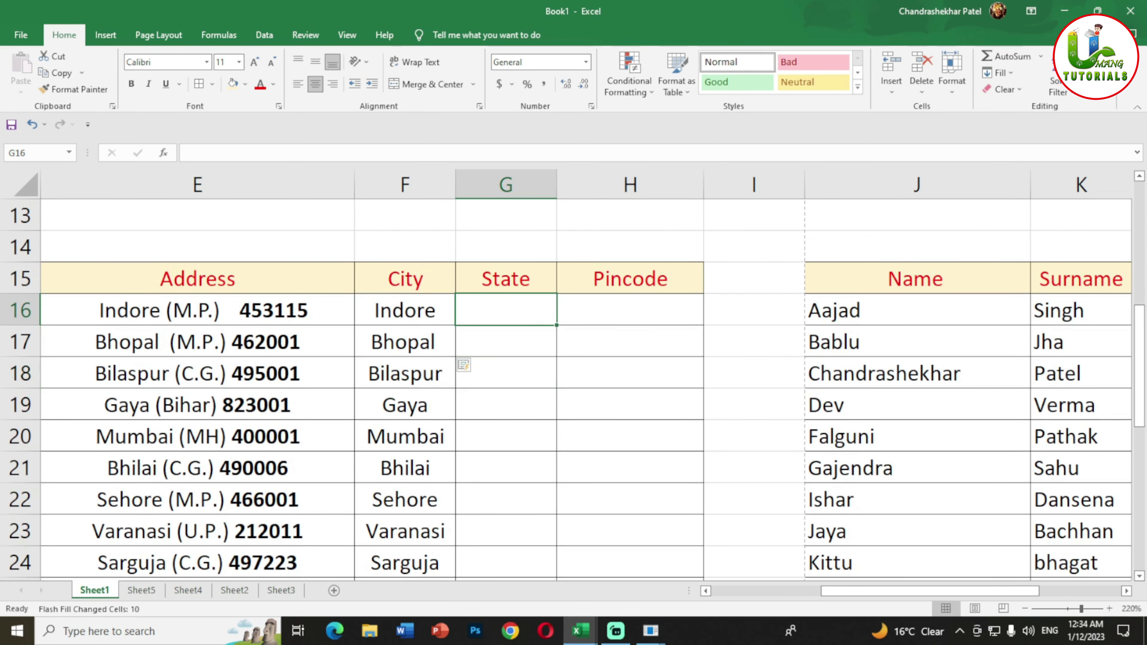
{"action": "type", "text": "(M"}
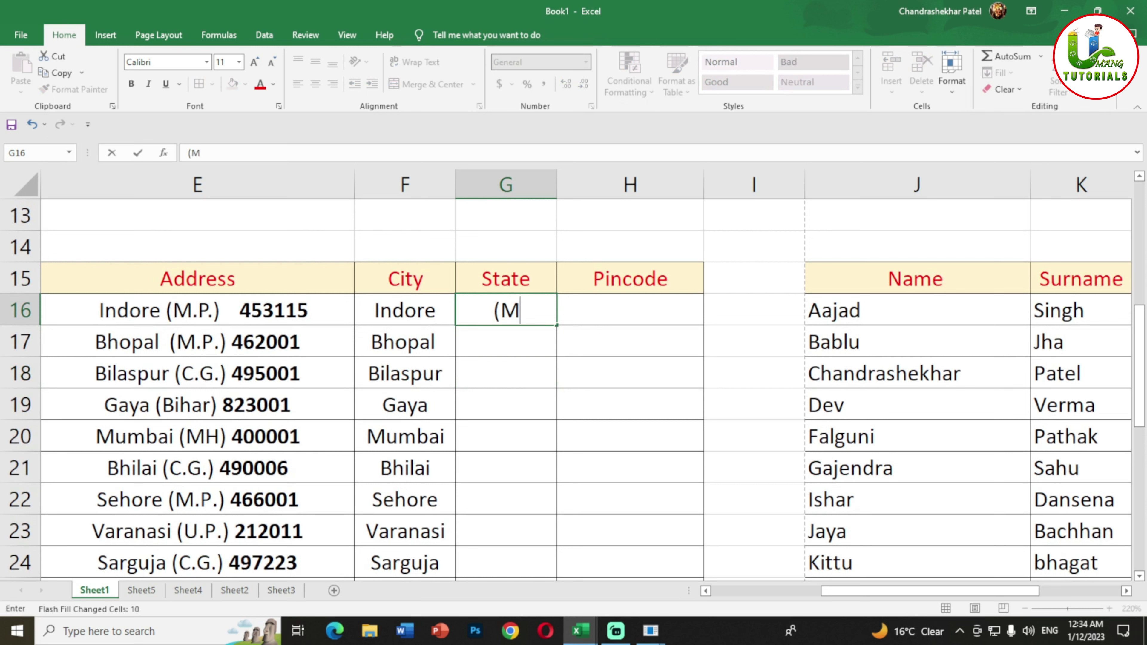
{"action": "type", "text": ".P."}
{"action": "type", "text": ")"}
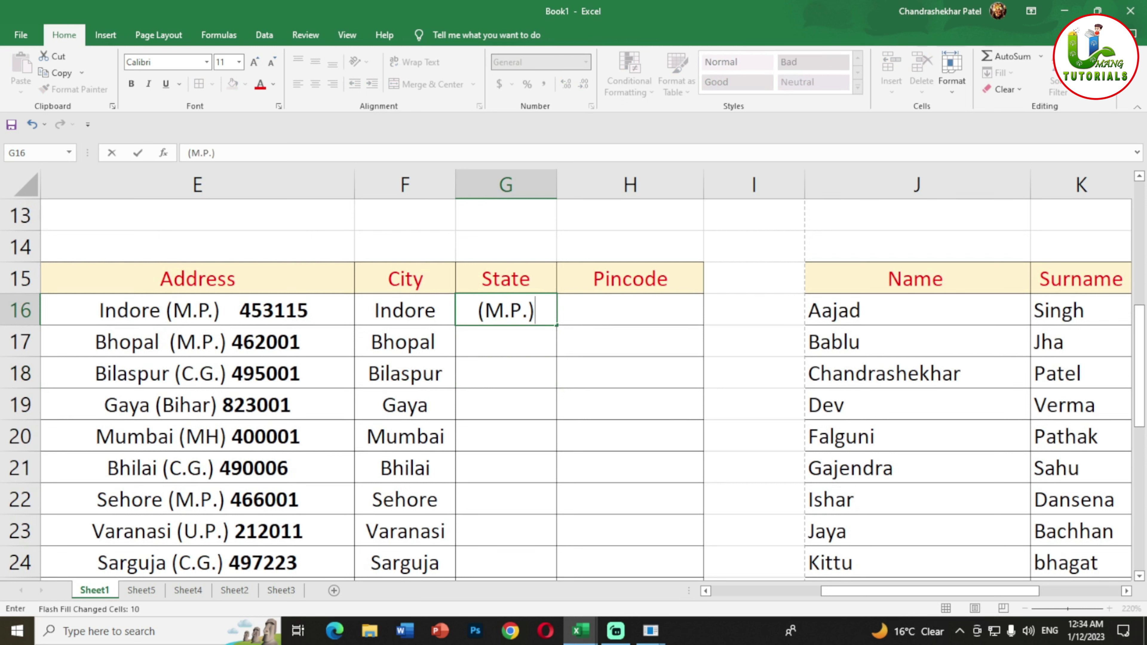
{"action": "key", "text": "Return"}
{"action": "key", "text": "ctrl+e"}
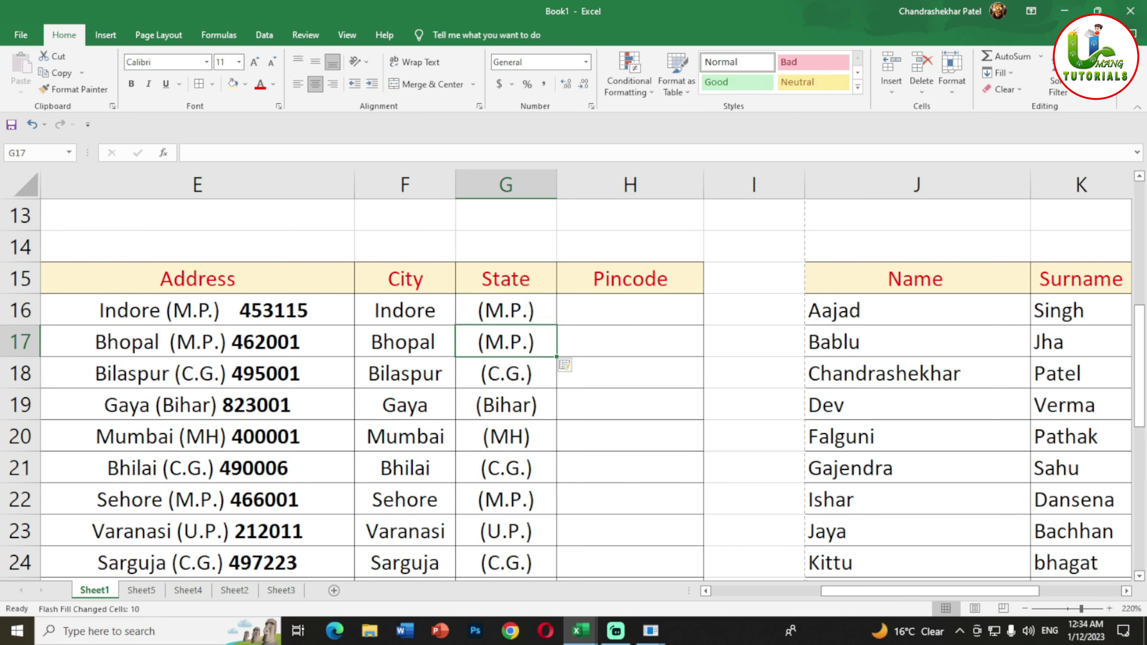
{"action": "scroll", "coordinate": [573, 389], "scroll_direction": "down", "scroll_amount": 1}
{"action": "scroll", "coordinate": [573, 389], "scroll_direction": "up", "scroll_amount": 1}
Enter 453115 in H16 and Flash Fill the pincodes down to 496445
{"action": "left_click", "coordinate": [629, 309]}
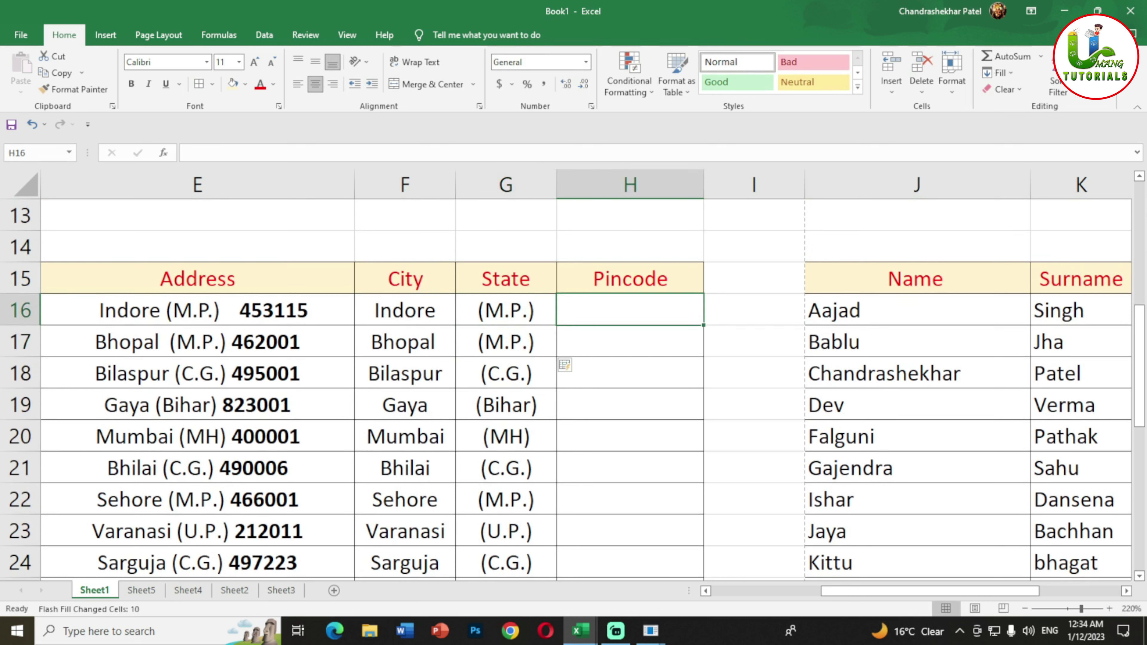
{"action": "type", "text": "4531"}
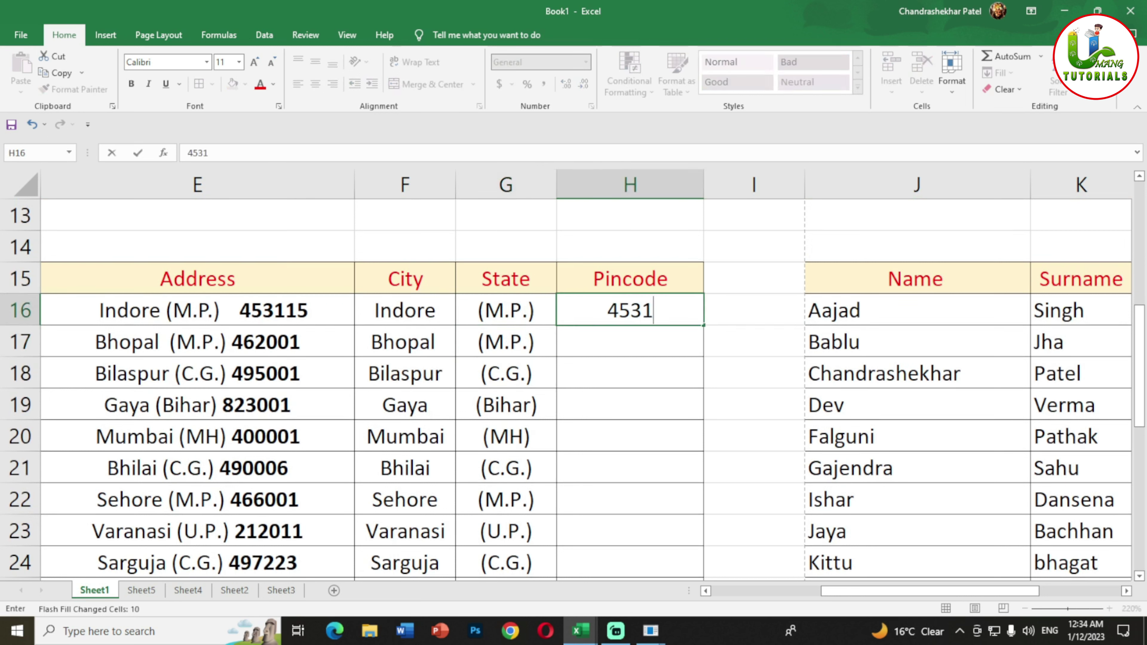
{"action": "type", "text": "15"}
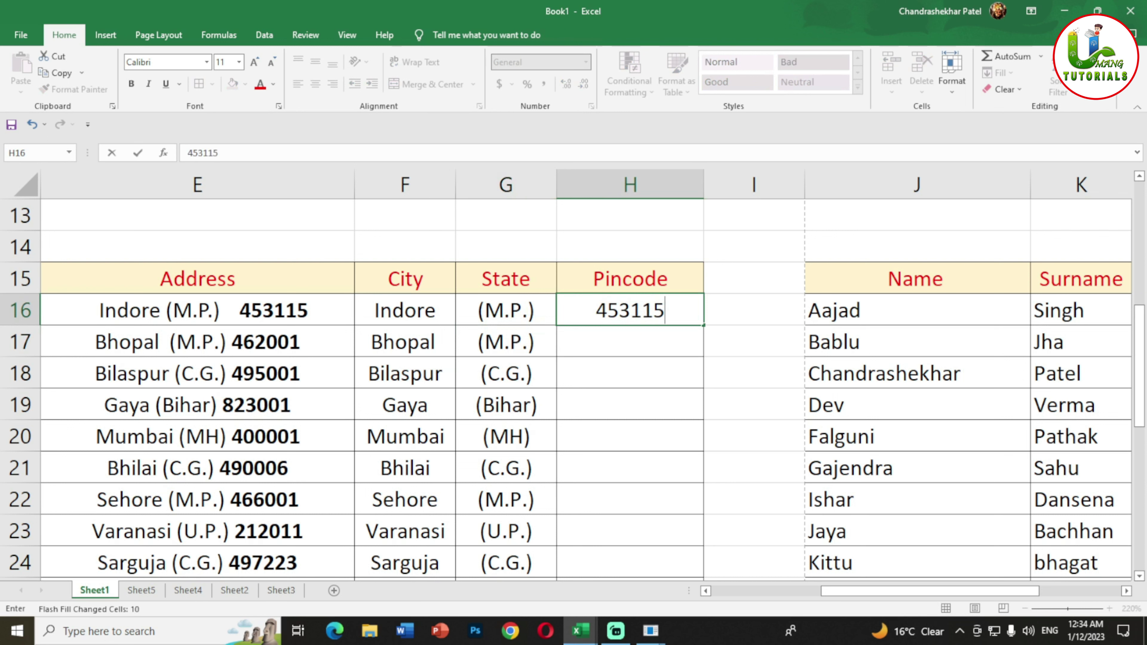
{"action": "key", "text": "Return"}
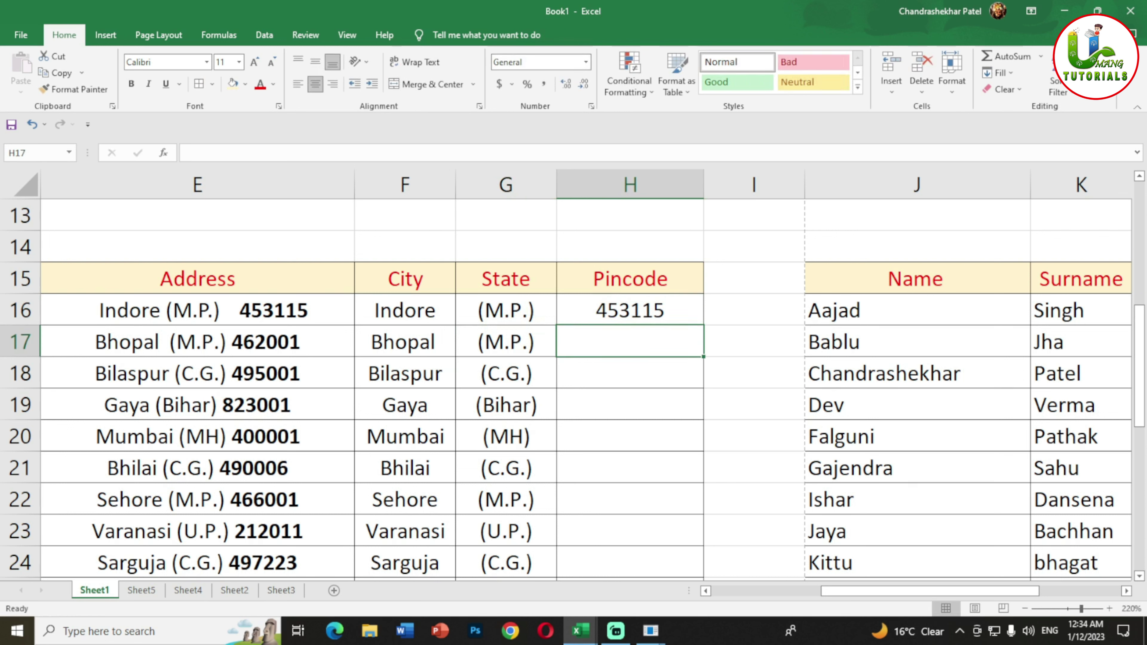
{"action": "key", "text": "ctrl+e"}
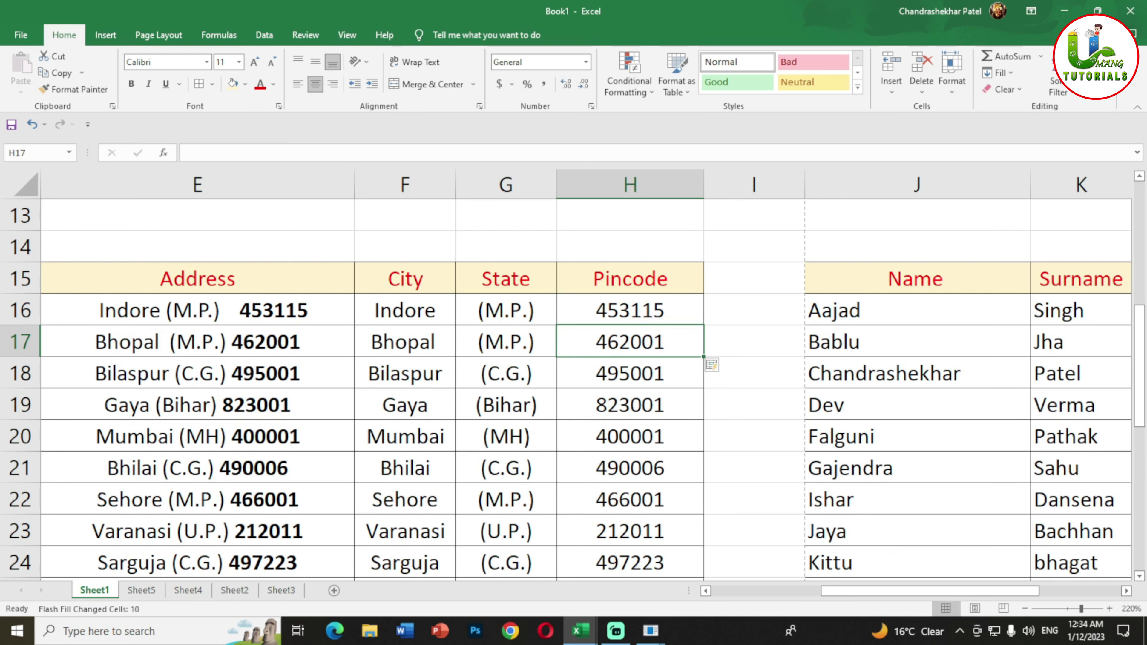
{"action": "scroll", "coordinate": [572, 389], "scroll_direction": "down", "scroll_amount": 1}
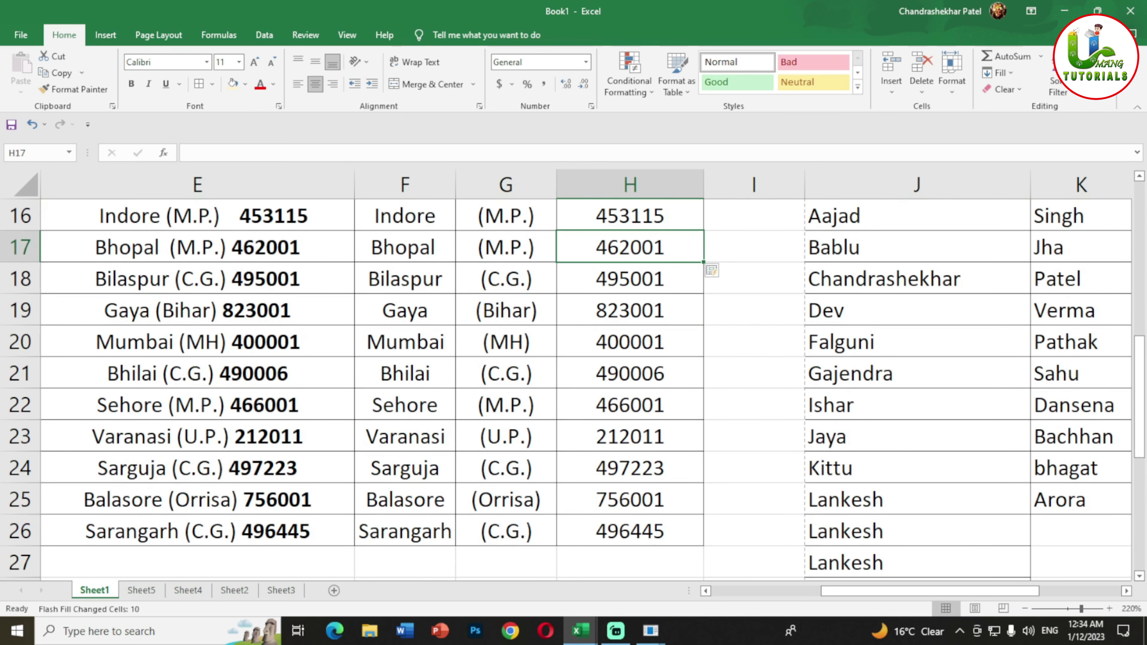
{"action": "scroll", "coordinate": [573, 388], "scroll_direction": "up", "scroll_amount": 1}
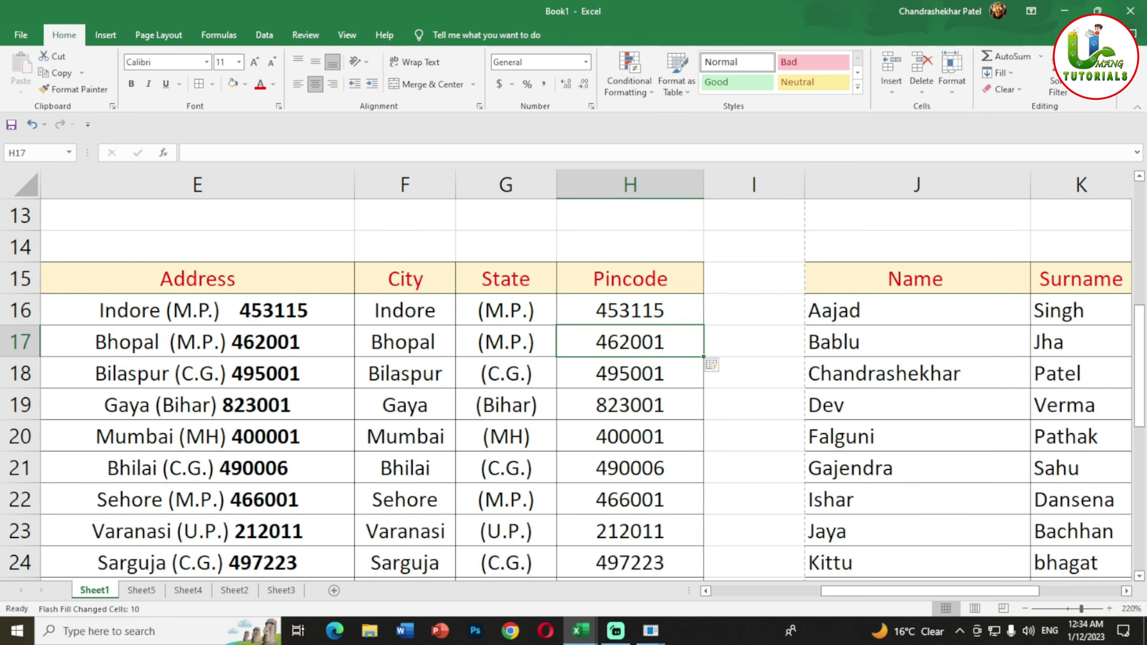
{"action": "scroll", "coordinate": [573, 375], "scroll_direction": "left", "scroll_amount": 3}
{"action": "scroll", "coordinate": [572, 375], "scroll_direction": "left", "scroll_amount": 2}
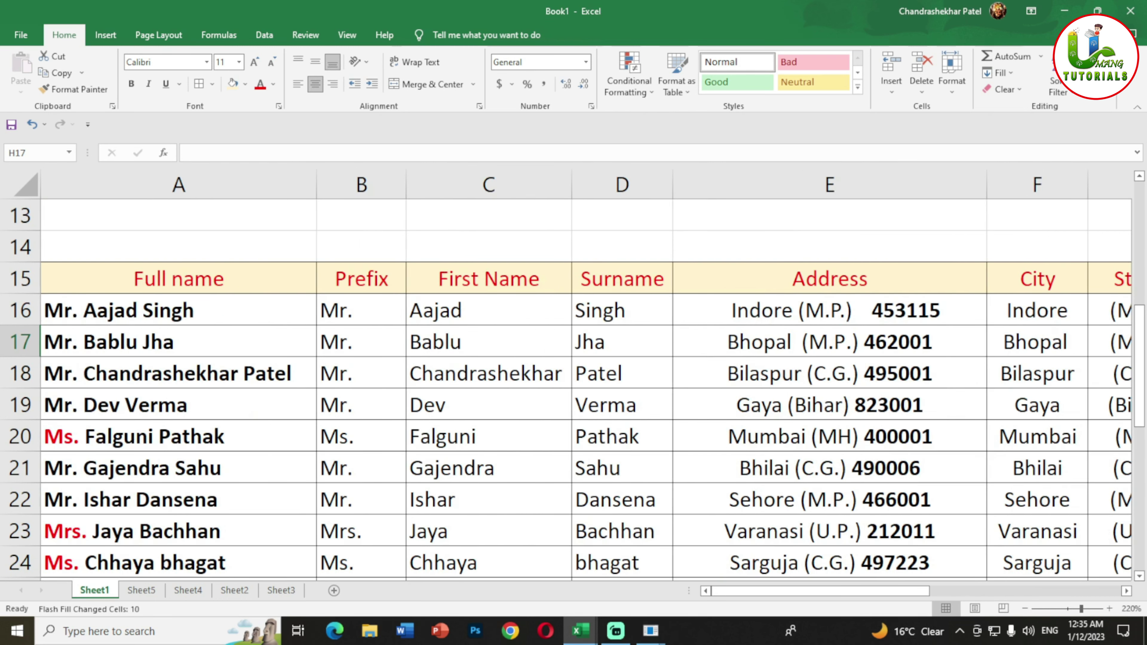
{"action": "scroll", "coordinate": [572, 389], "scroll_direction": "down", "scroll_amount": 1}
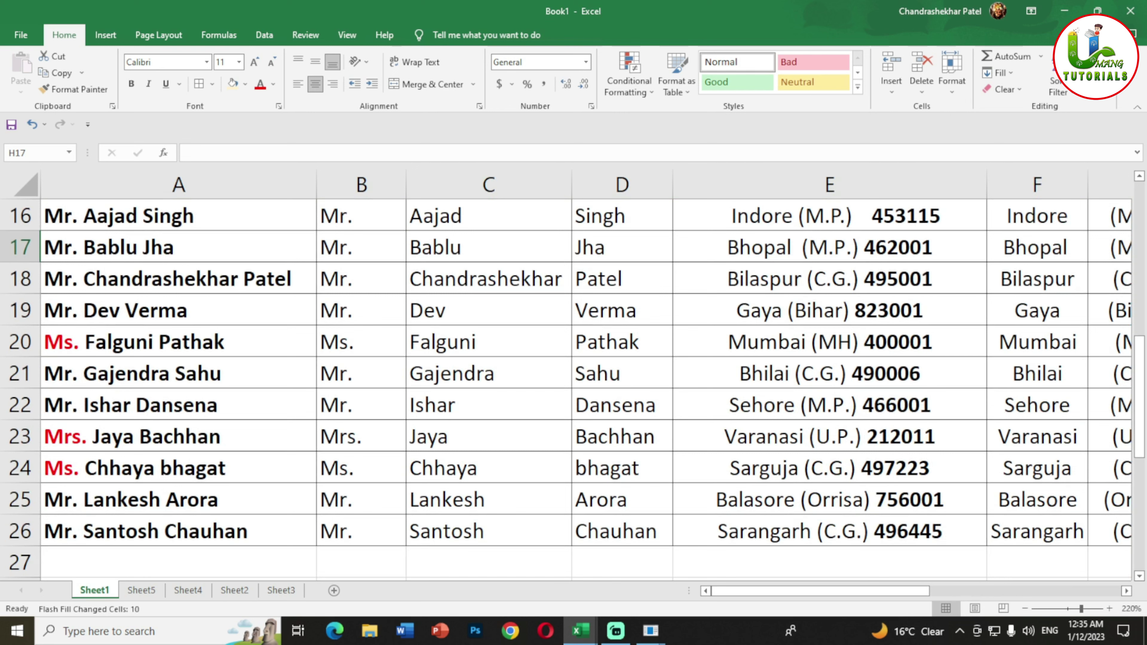
{"action": "left_click_drag", "start_coordinate": [177, 247], "coordinate": [176, 404]}
{"action": "left_click", "coordinate": [487, 342]}
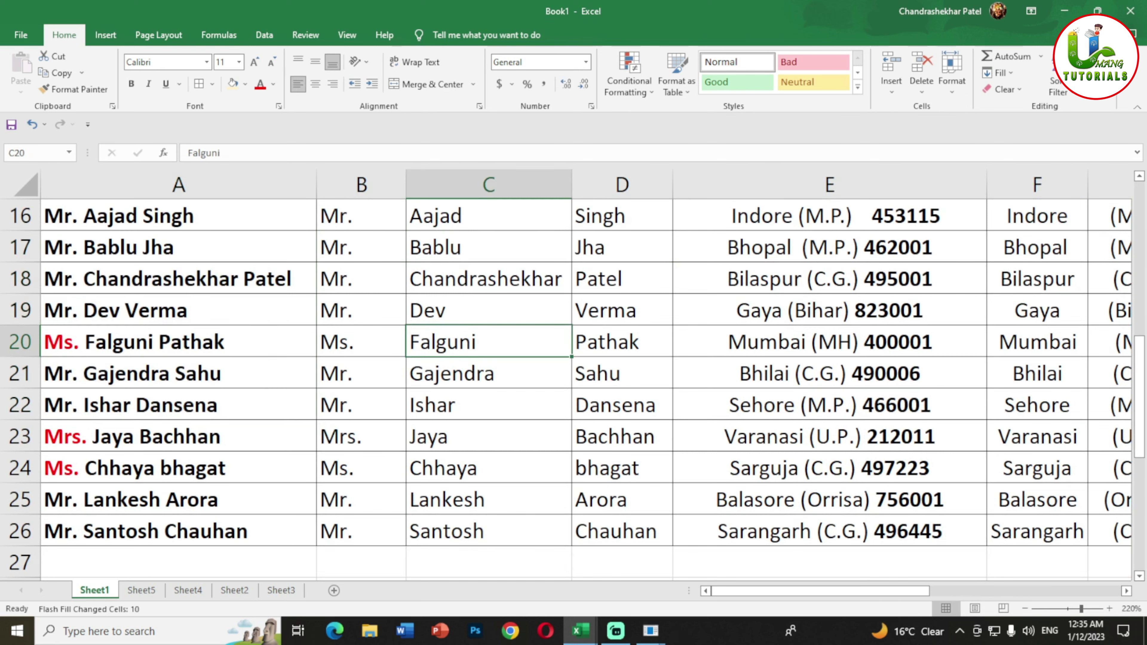
{"action": "scroll", "coordinate": [573, 389], "scroll_direction": "up", "scroll_amount": 1}
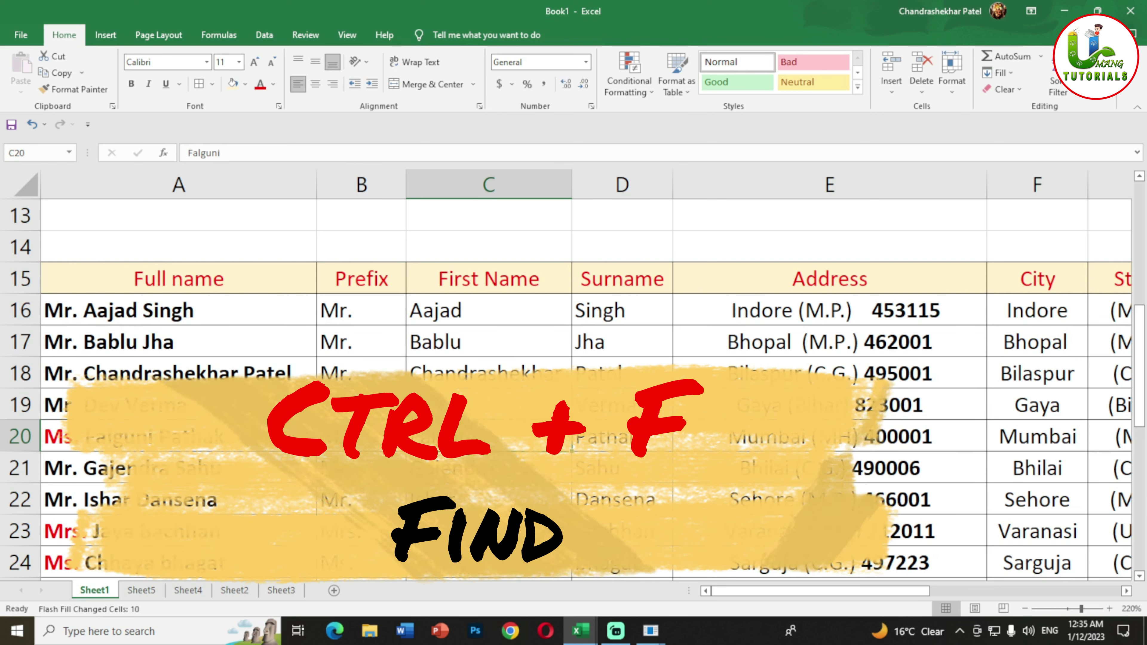
Try the Find dialog, close it, and select the name table from row 16
{"action": "left_click", "coordinate": [489, 341]}
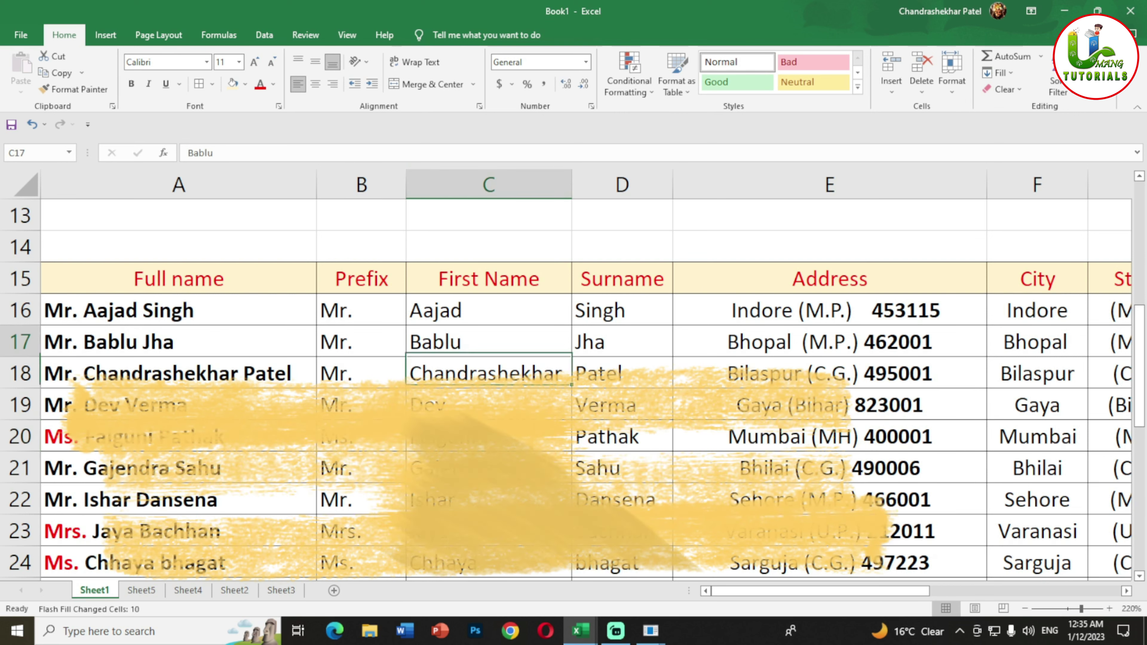
{"action": "key", "text": "ctrl+f"}
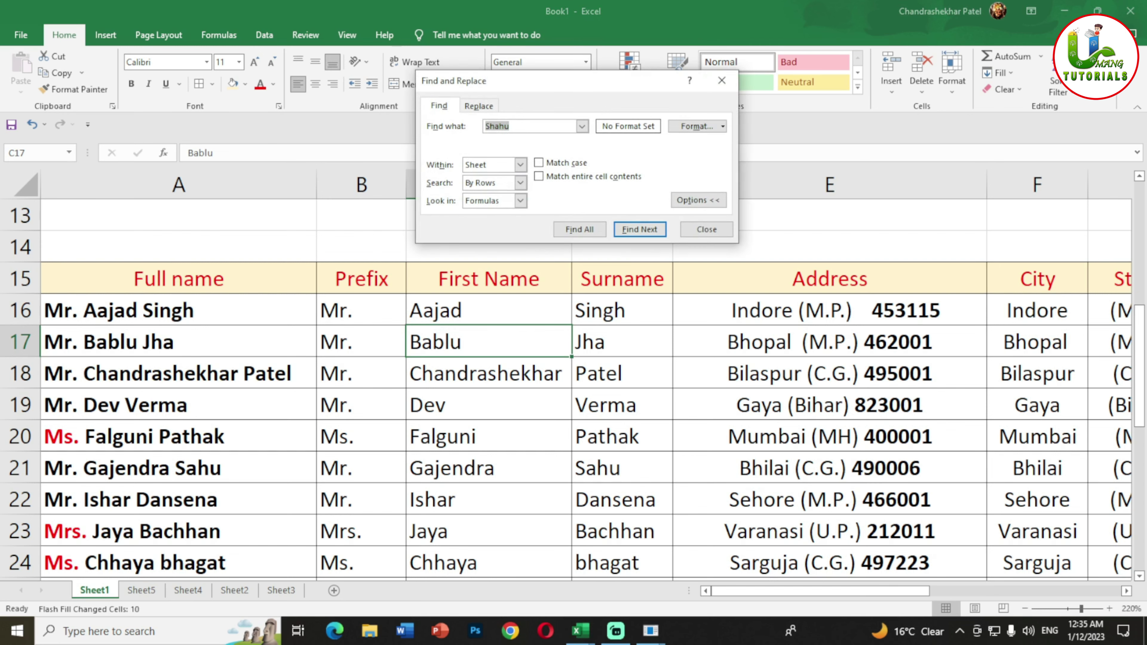
{"action": "left_click_drag", "start_coordinate": [497, 80], "coordinate": [449, 322]}
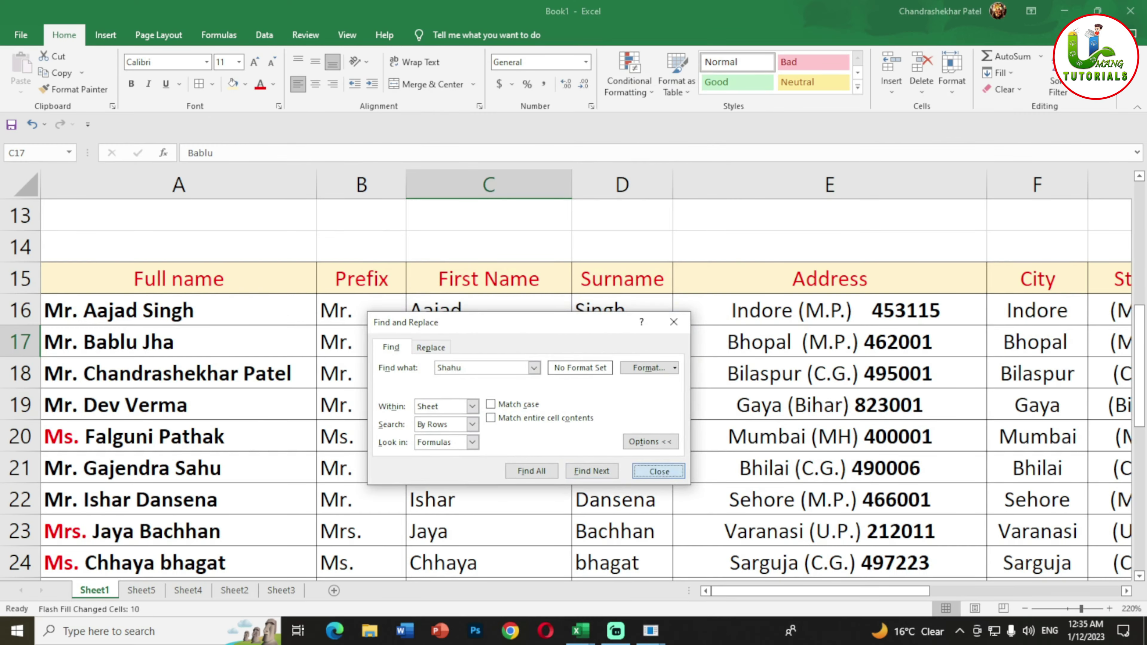
{"action": "left_click", "coordinate": [659, 471]}
{"action": "mouse_move", "coordinate": [136, 310]}
{"action": "left_mouse_down"}
{"action": "mouse_move", "coordinate": [858, 576]}
{"action": "mouse_move", "coordinate": [632, 565]}
{"action": "mouse_move", "coordinate": [668, 565]}
{"action": "left_mouse_up"}
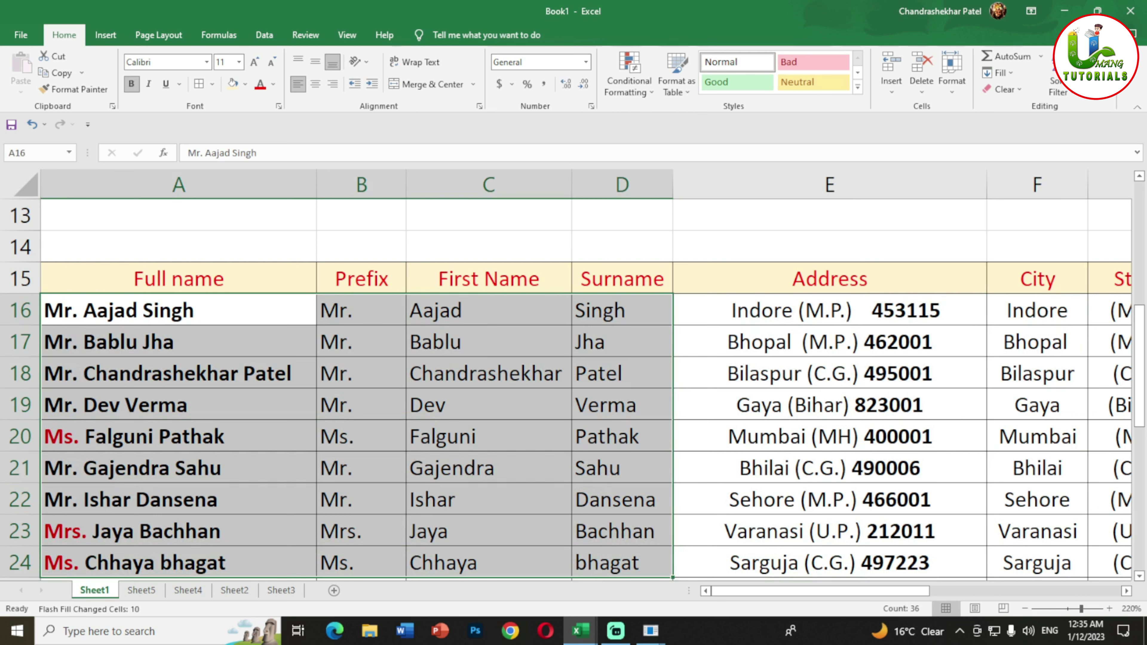
Find all cells containing 'Mr.', listing 12 matches on Sheet1
{"action": "key", "text": "ctrl+f"}
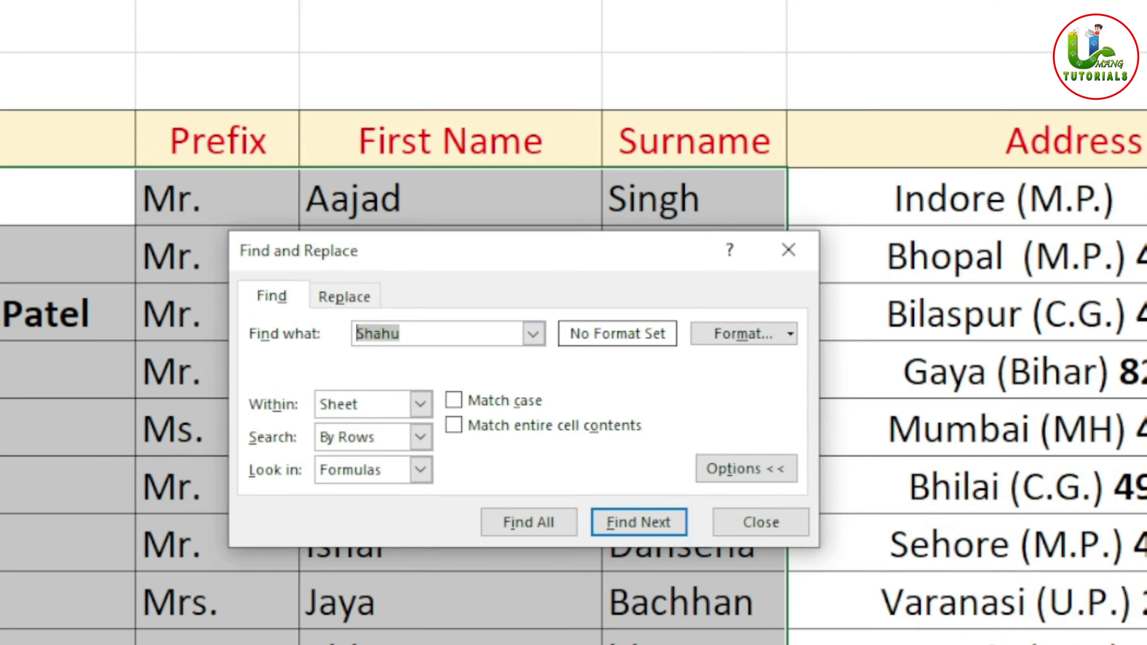
{"action": "type", "text": "Mr."}
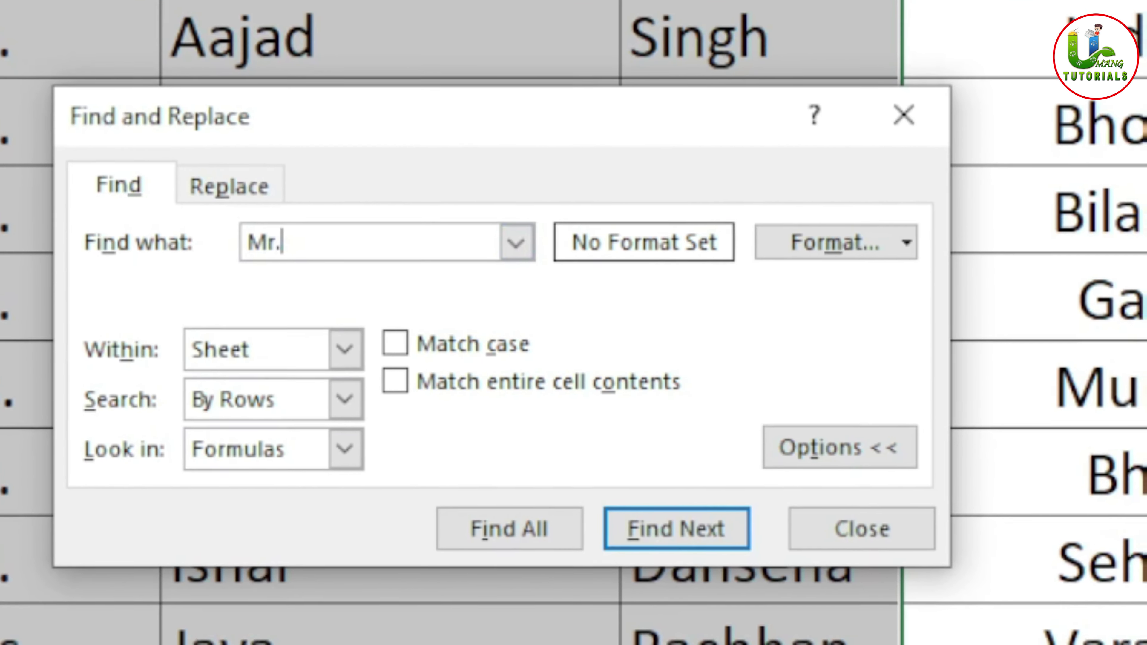
{"action": "key", "text": "alt+i"}
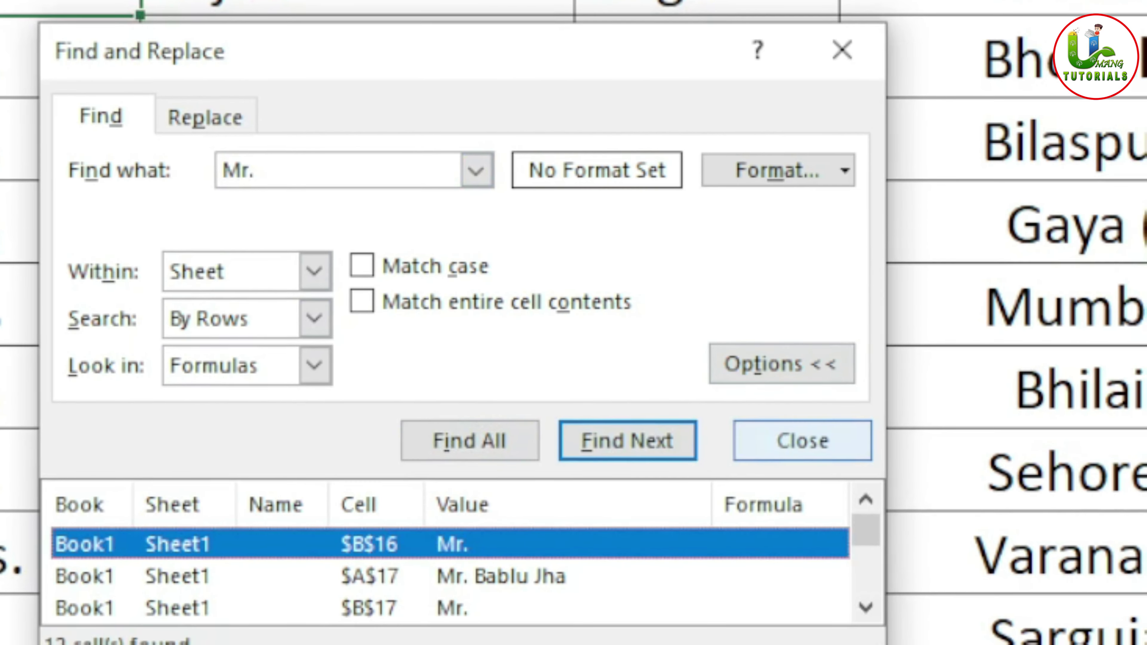
{"action": "scroll", "coordinate": [452, 587], "scroll_direction": "down", "scroll_amount": 2}
{"action": "scroll", "coordinate": [452, 587], "scroll_direction": "down", "scroll_amount": 2}
{"action": "scroll", "coordinate": [452, 556], "scroll_direction": "down", "scroll_amount": 2}
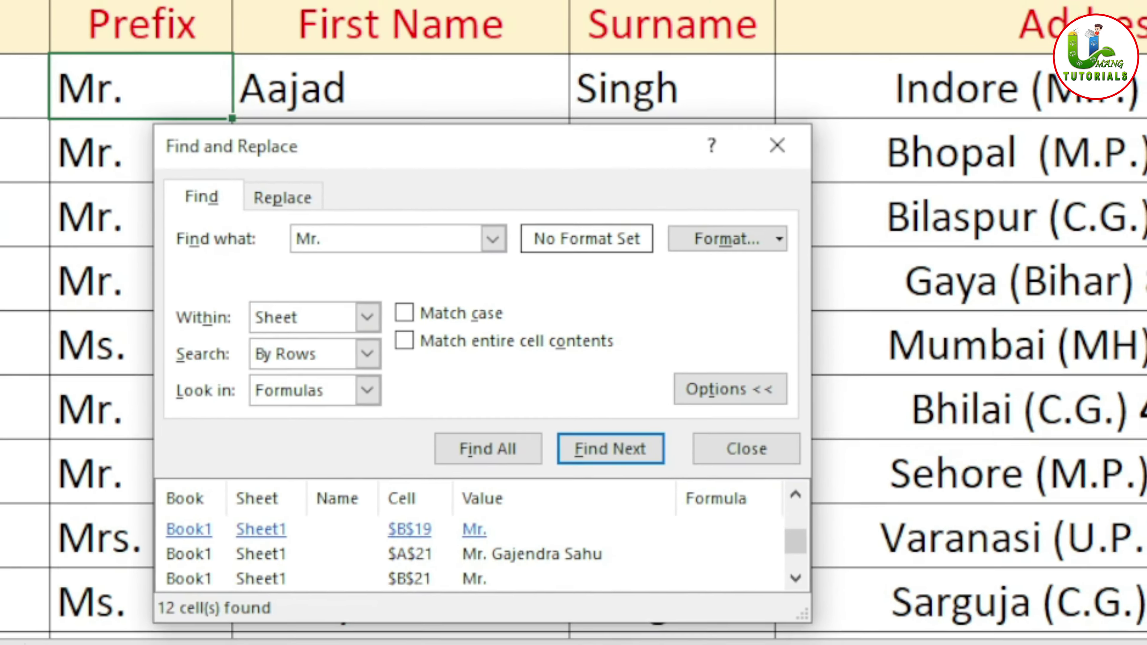
{"action": "scroll", "coordinate": [451, 556], "scroll_direction": "down", "scroll_amount": 1}
{"action": "scroll", "coordinate": [452, 556], "scroll_direction": "up", "scroll_amount": 4}
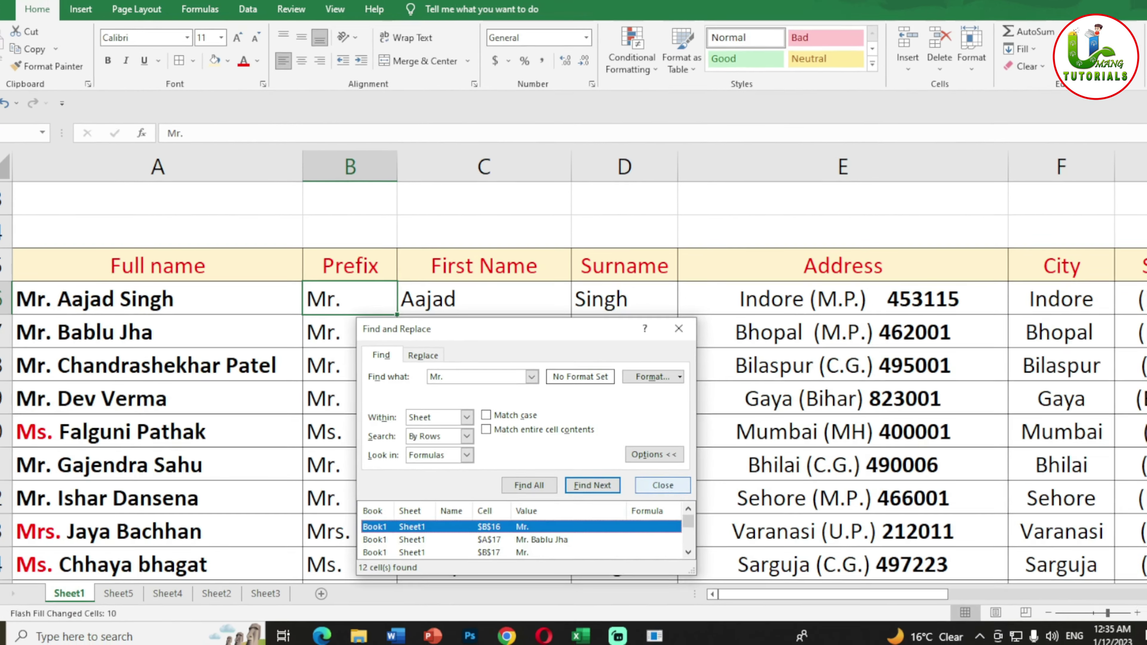
{"action": "key", "text": "Escape"}
{"action": "key", "text": "ctrl+f"}
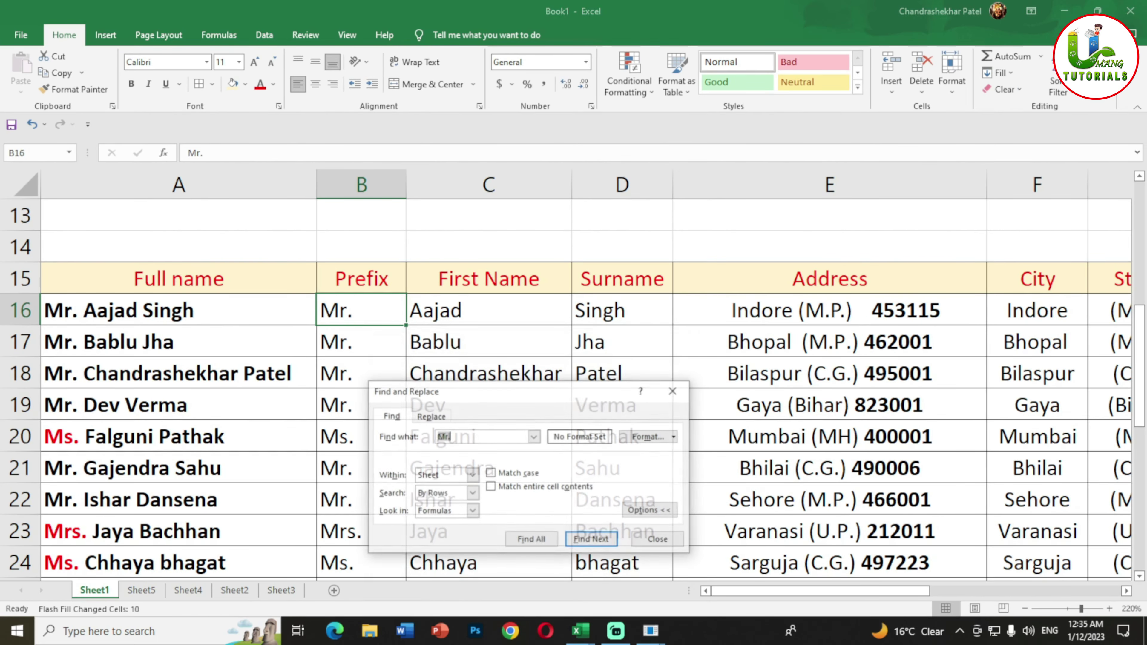
Replace all 'Mr.' with 'Shree', making 16 replacements
{"action": "key", "text": "ctrl+h"}
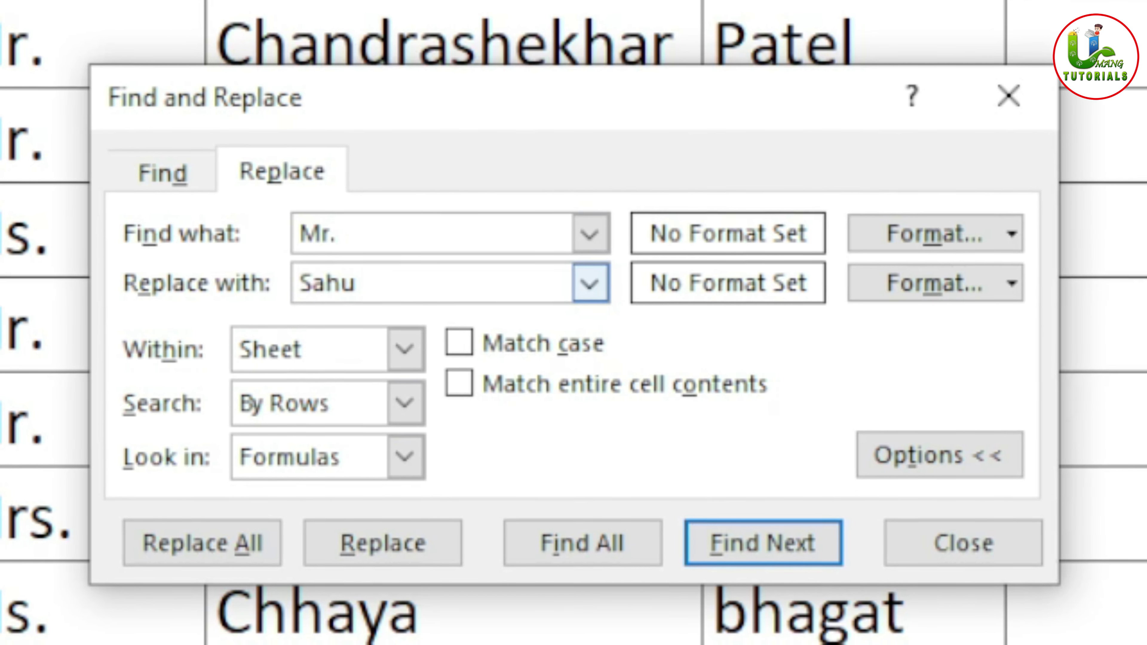
{"action": "type", "text": "S"}
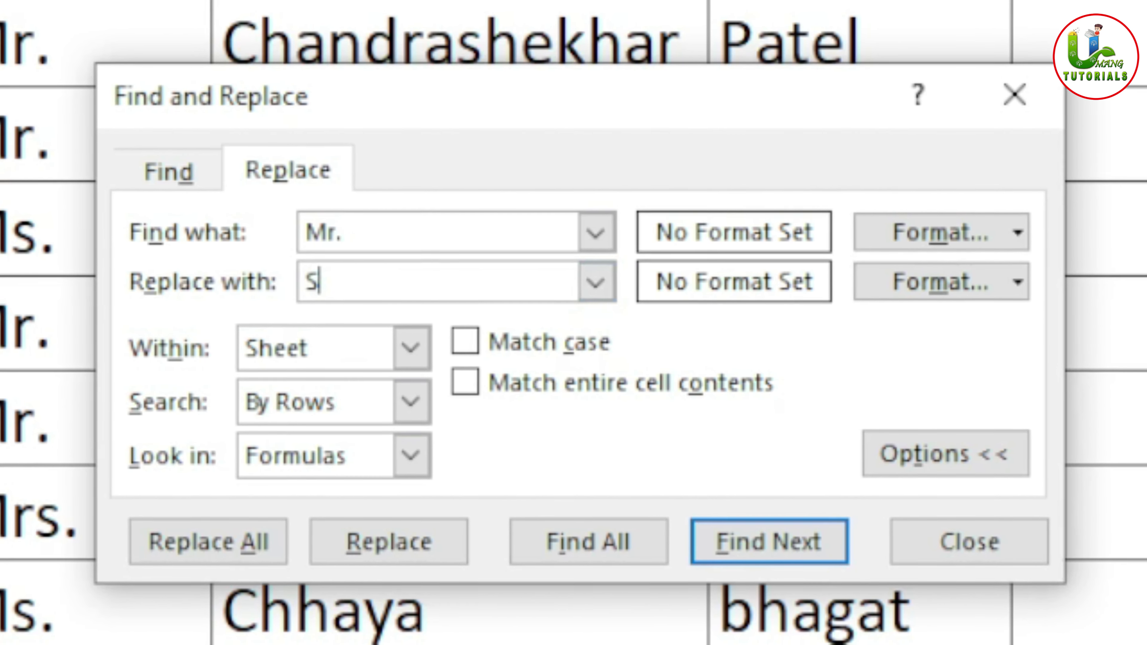
{"action": "type", "text": "hree"}
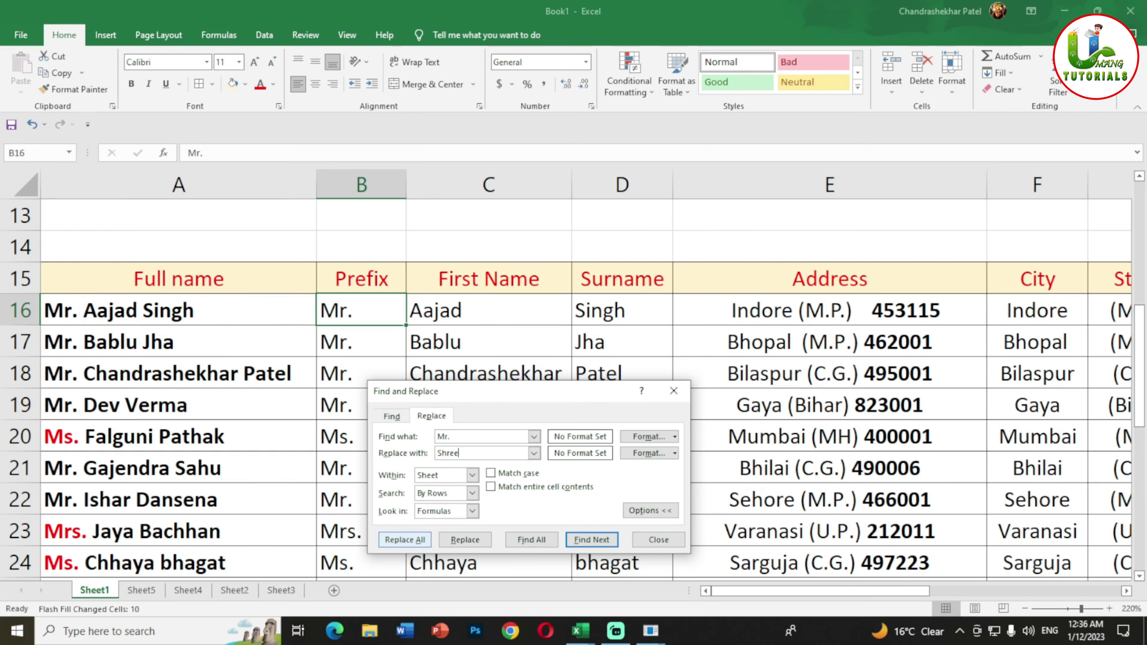
{"action": "left_click", "coordinate": [405, 539]}
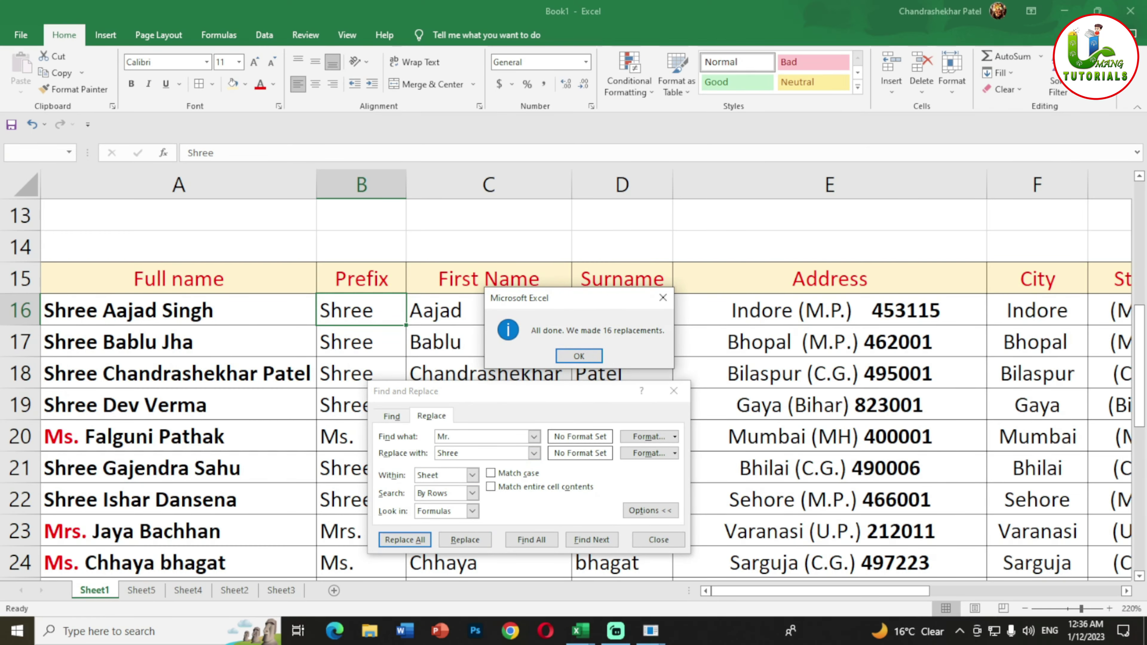
{"action": "left_click", "coordinate": [579, 356]}
{"action": "left_click", "coordinate": [658, 539]}
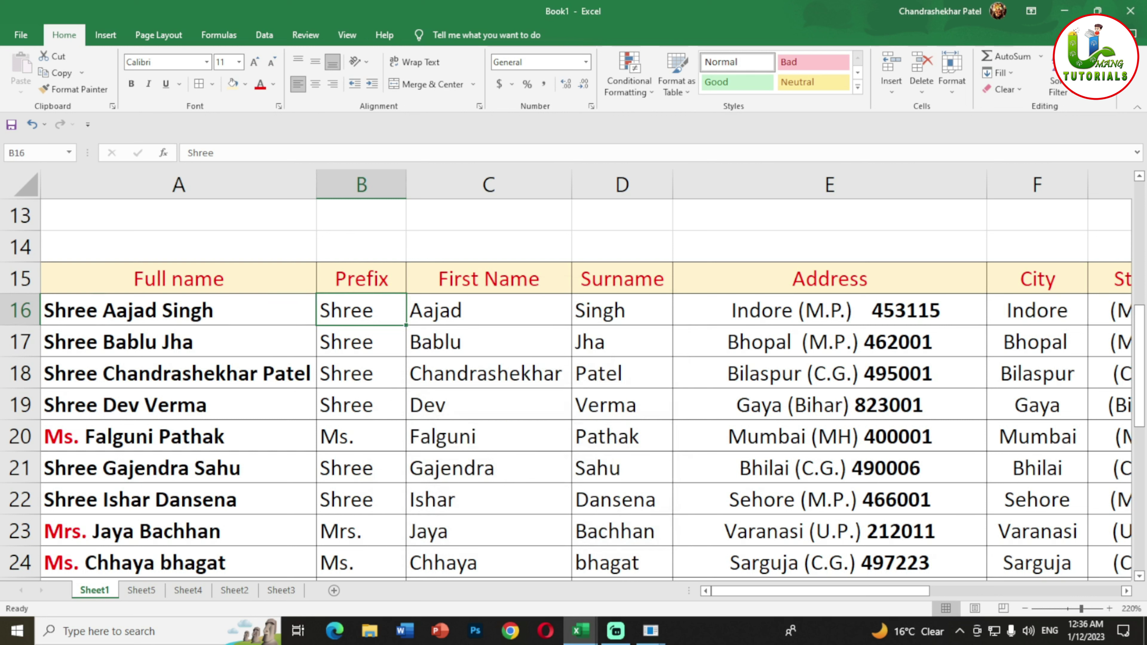
{"action": "left_click", "coordinate": [361, 436]}
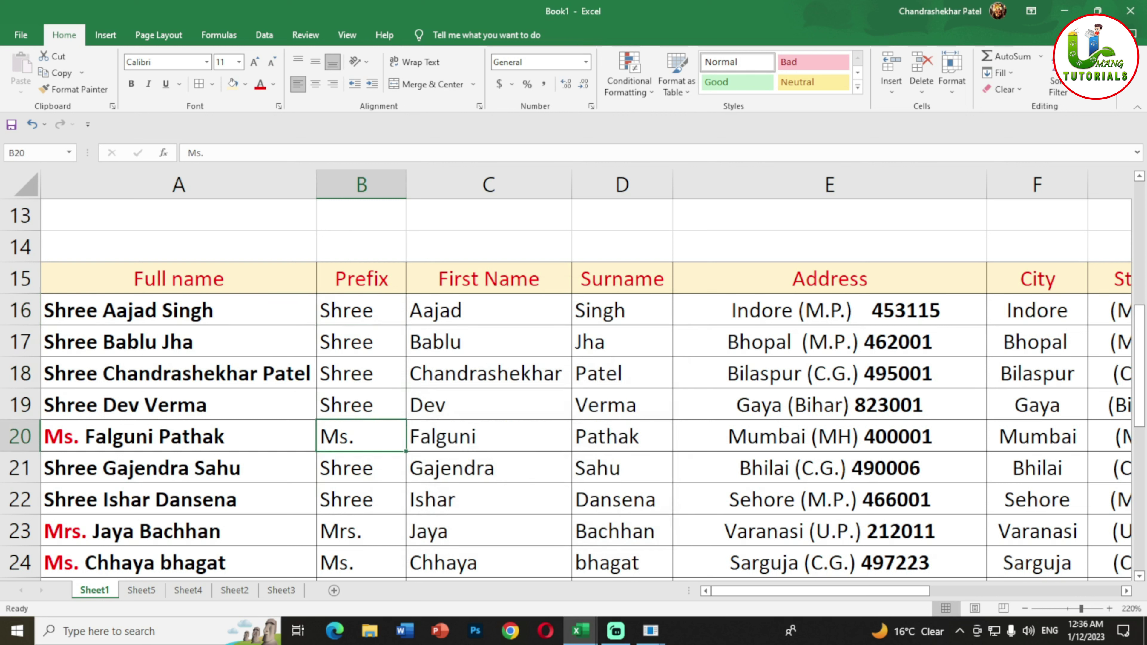
Replace every 'Ms.' in the selected name table with 'Kumari' (4 replacements)
{"action": "mouse_move", "coordinate": [179, 311]}
{"action": "left_mouse_down"}
{"action": "mouse_move", "coordinate": [362, 467]}
{"action": "mouse_move", "coordinate": [622, 563]}
{"action": "left_mouse_up"}
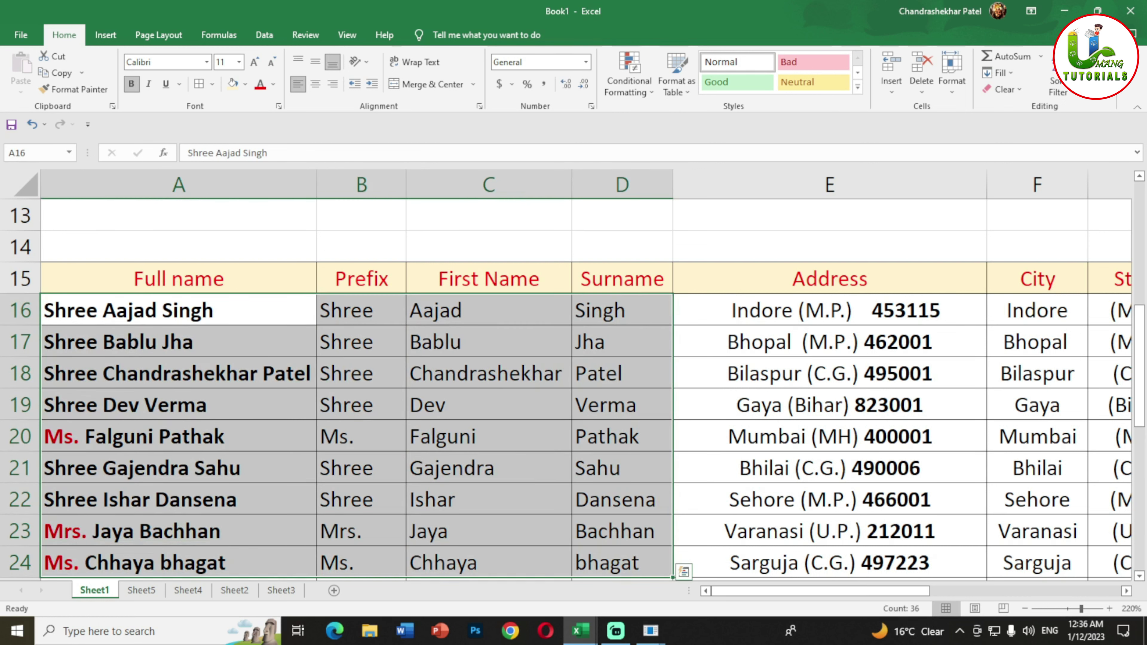
{"action": "key", "text": "ctrl+h"}
{"action": "key", "text": "Tab"}
{"action": "type", "text": "Kumari"}
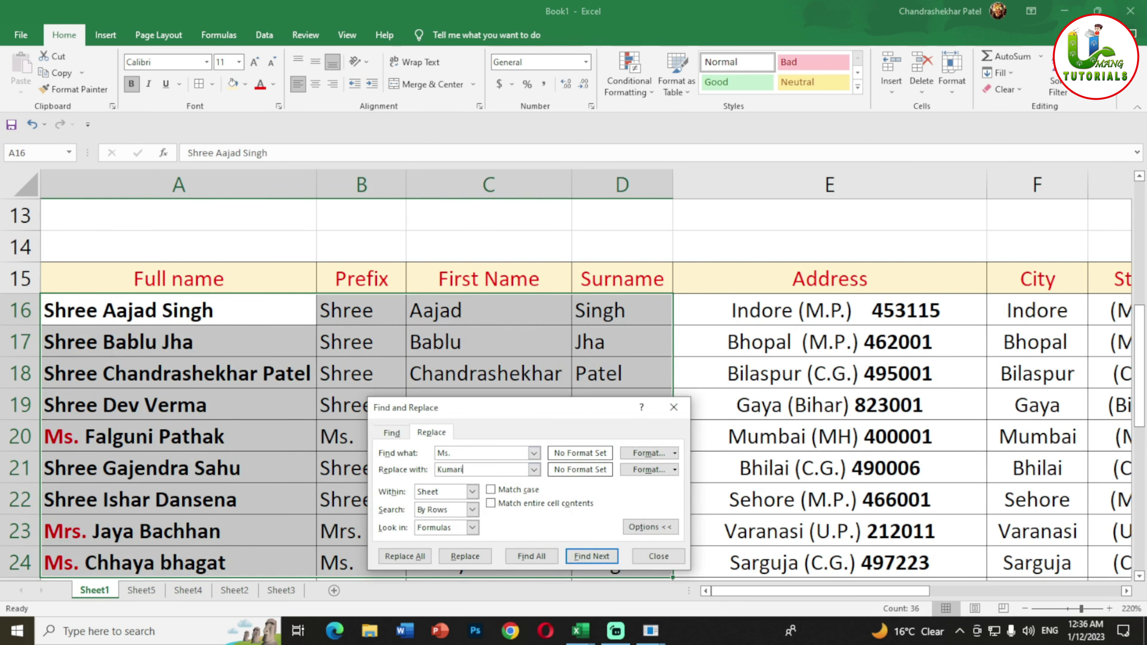
{"action": "key", "text": "alt+a"}
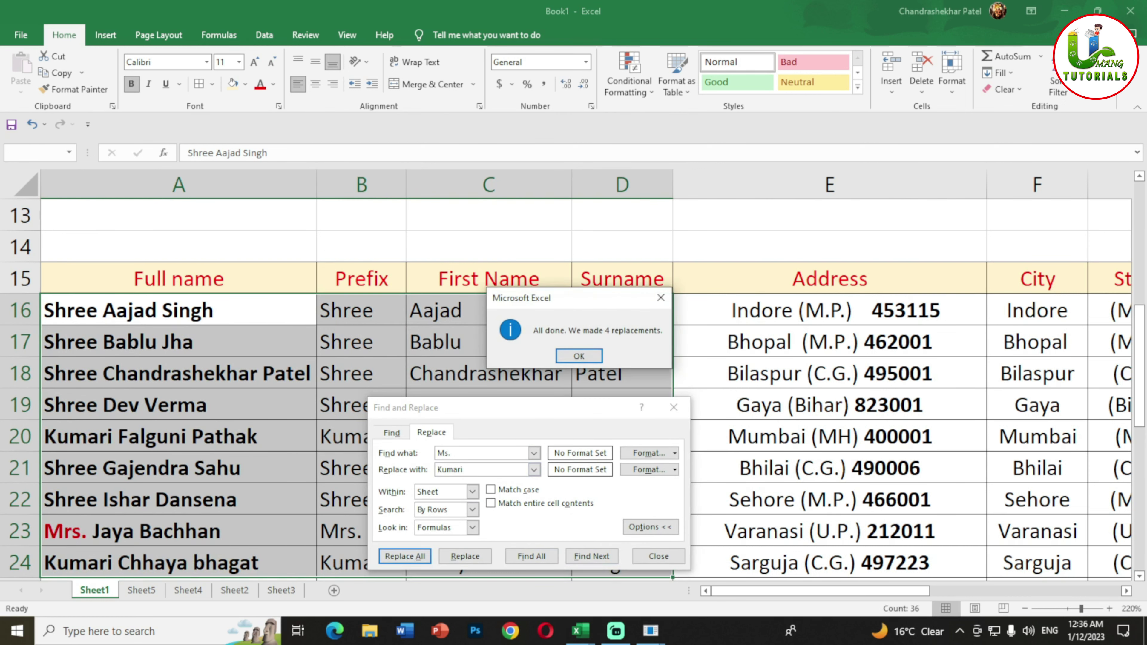
{"action": "left_click", "coordinate": [578, 355]}
{"action": "left_click", "coordinate": [659, 557]}
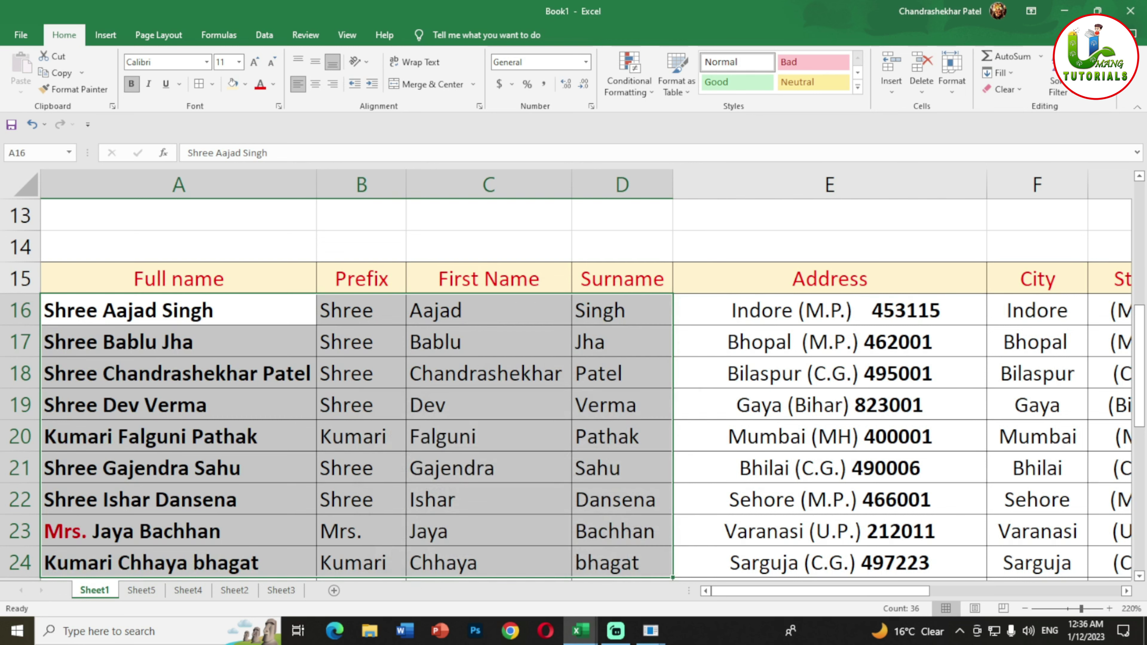
{"action": "scroll", "coordinate": [565, 362], "scroll_direction": "down", "scroll_amount": 1}
{"action": "left_click", "coordinate": [361, 436]}
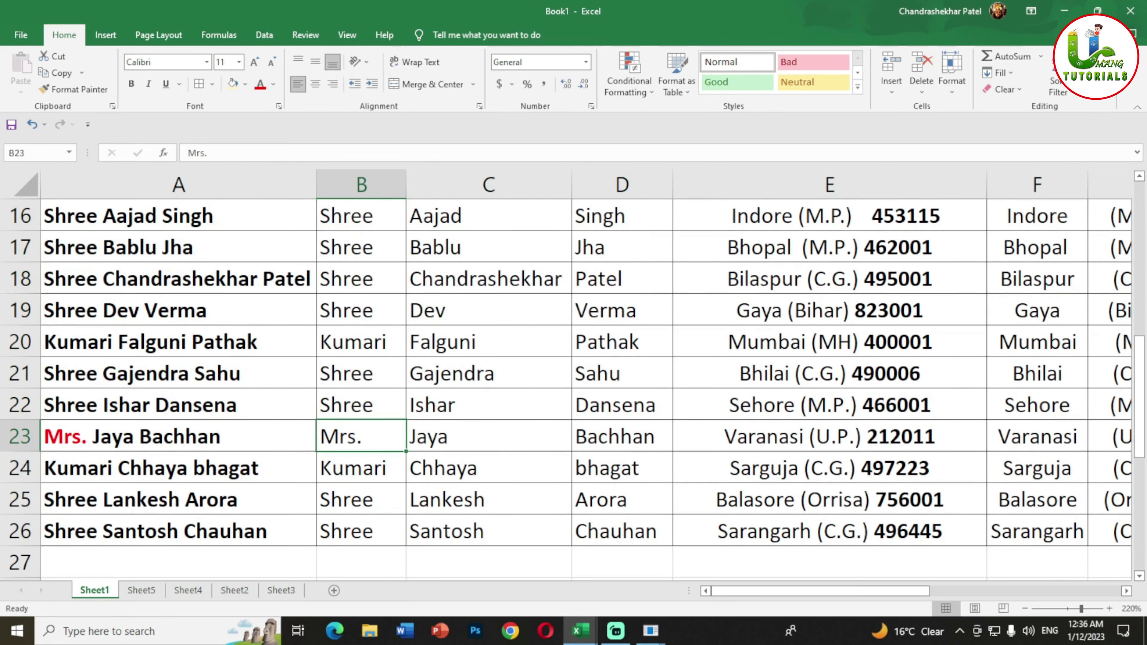
{"action": "left_click", "coordinate": [362, 342]}
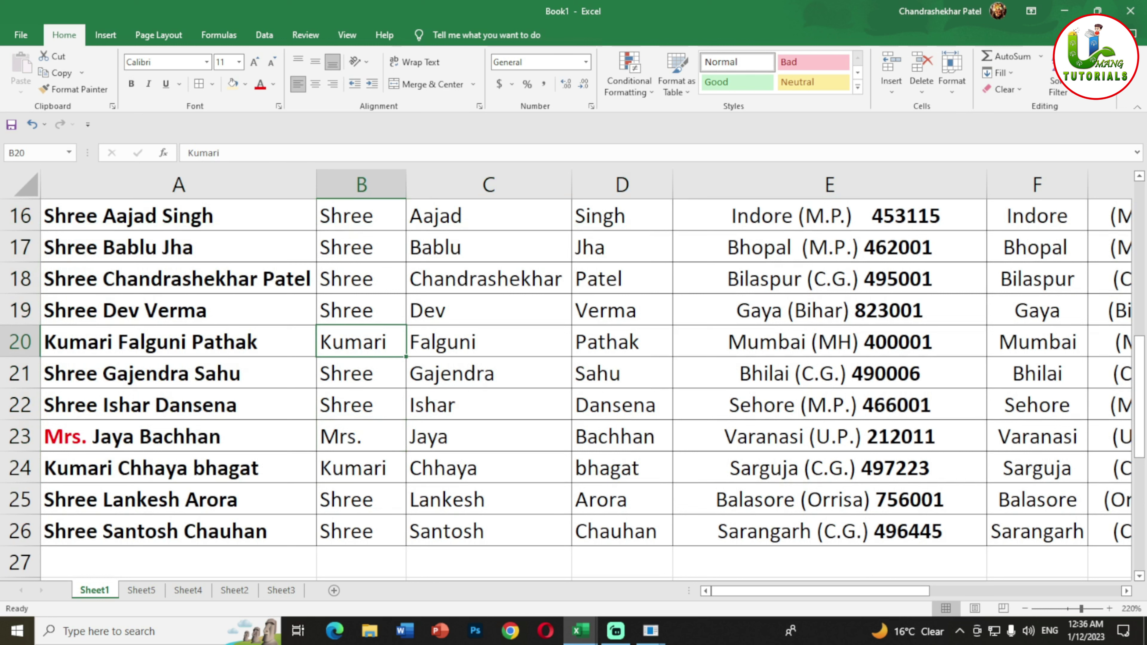
Replace 'Mrs.' with 'Shrimati' and check the new prefix in B23
{"action": "left_click_drag", "start_coordinate": [178, 342], "coordinate": [361, 342]}
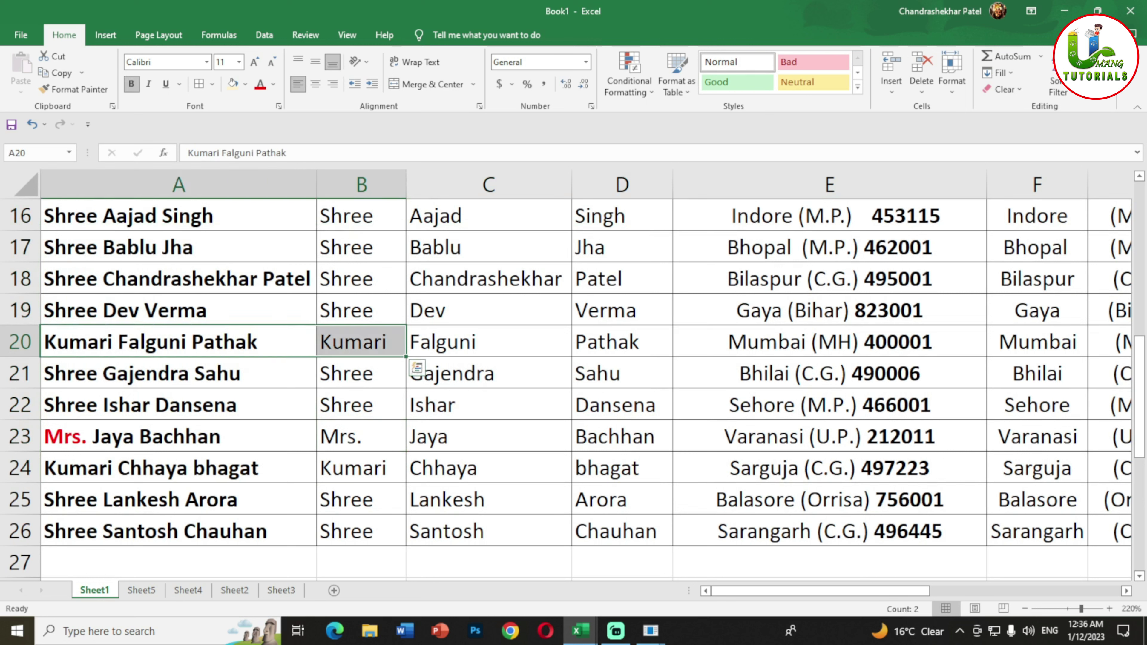
{"action": "key", "text": "ctrl+f"}
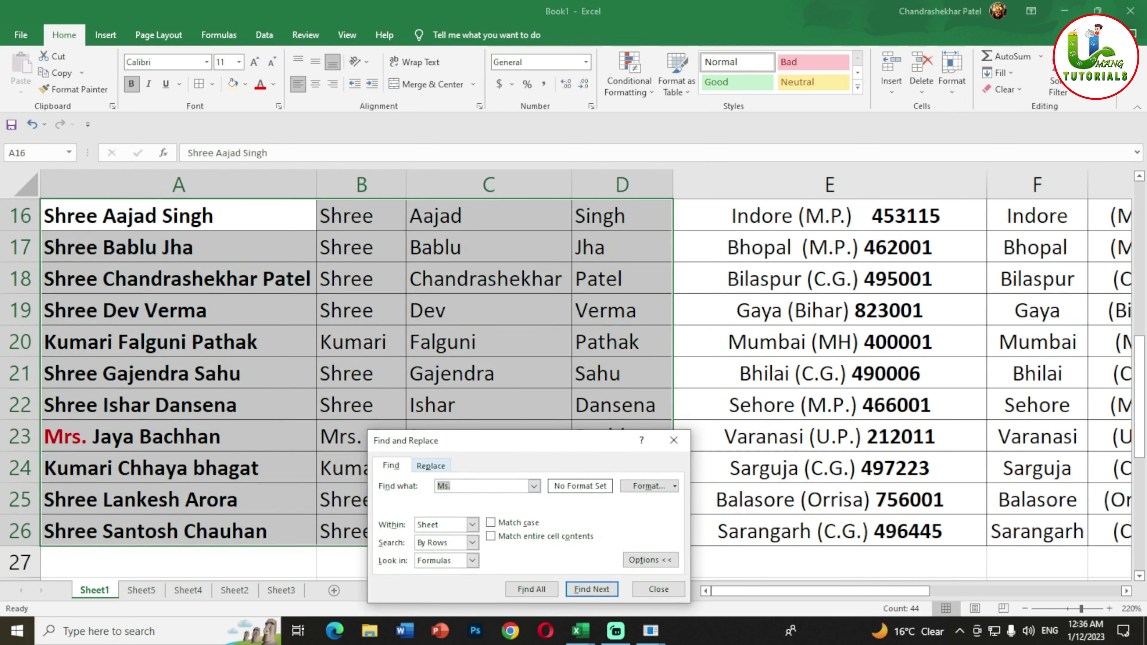
{"action": "key", "text": "ctrl+h"}
{"action": "left_click_drag", "start_coordinate": [429, 440], "coordinate": [444, 272]}
{"action": "left_click", "coordinate": [497, 316]}
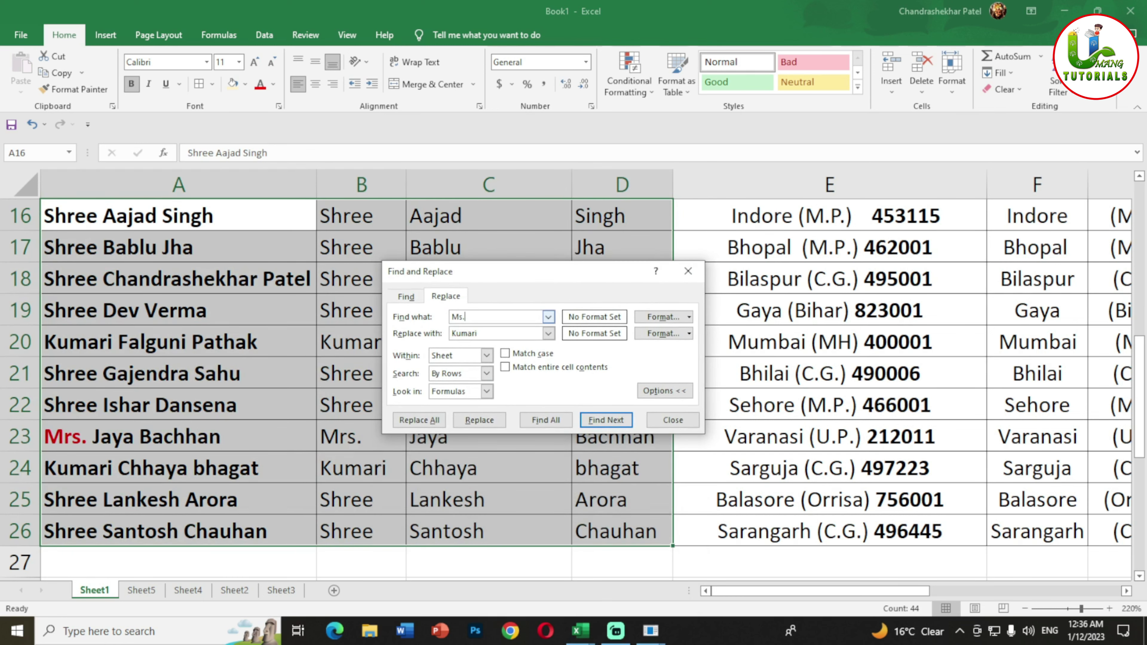
{"action": "key", "text": "BackSpace"}
{"action": "key", "text": "BackSpace"}
{"action": "key", "text": "Tab"}
{"action": "type", "text": "Shrim"}
{"action": "type", "text": "ati"}
{"action": "left_click", "coordinate": [419, 419]}
{"action": "key", "text": "Return"}
{"action": "key", "text": "Escape"}
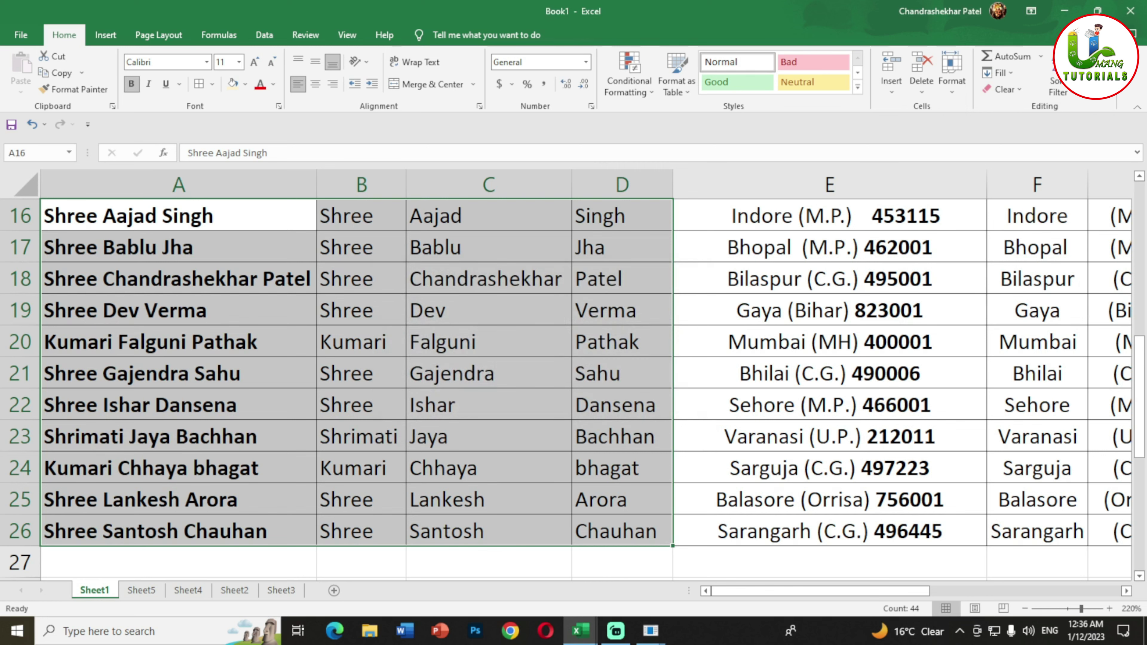
{"action": "left_click", "coordinate": [178, 436]}
{"action": "left_click", "coordinate": [362, 436]}
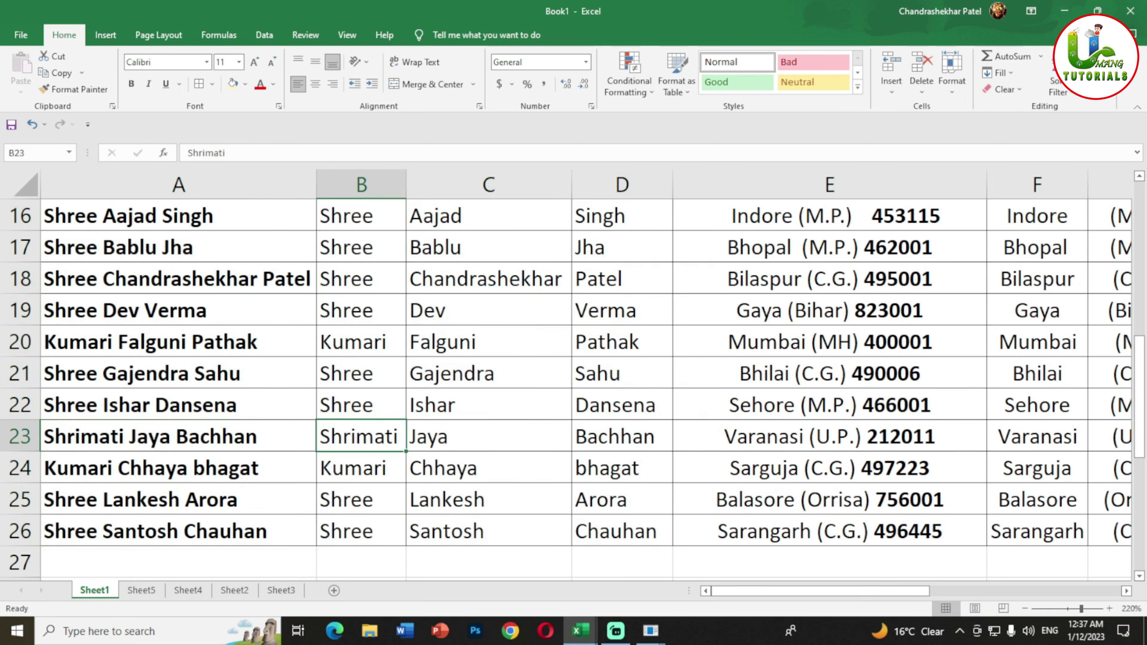
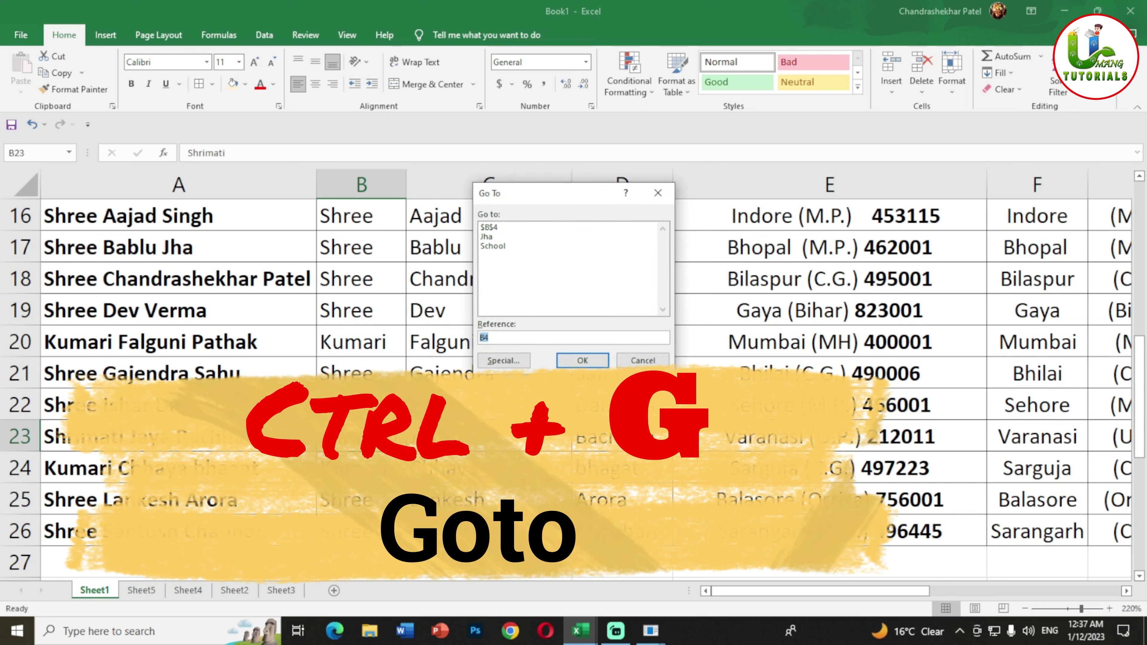
Dismiss the Go To dialog and select Varanasi in F23, then the whole Jaya Bachhan row 23
{"action": "key", "text": "Escape"}
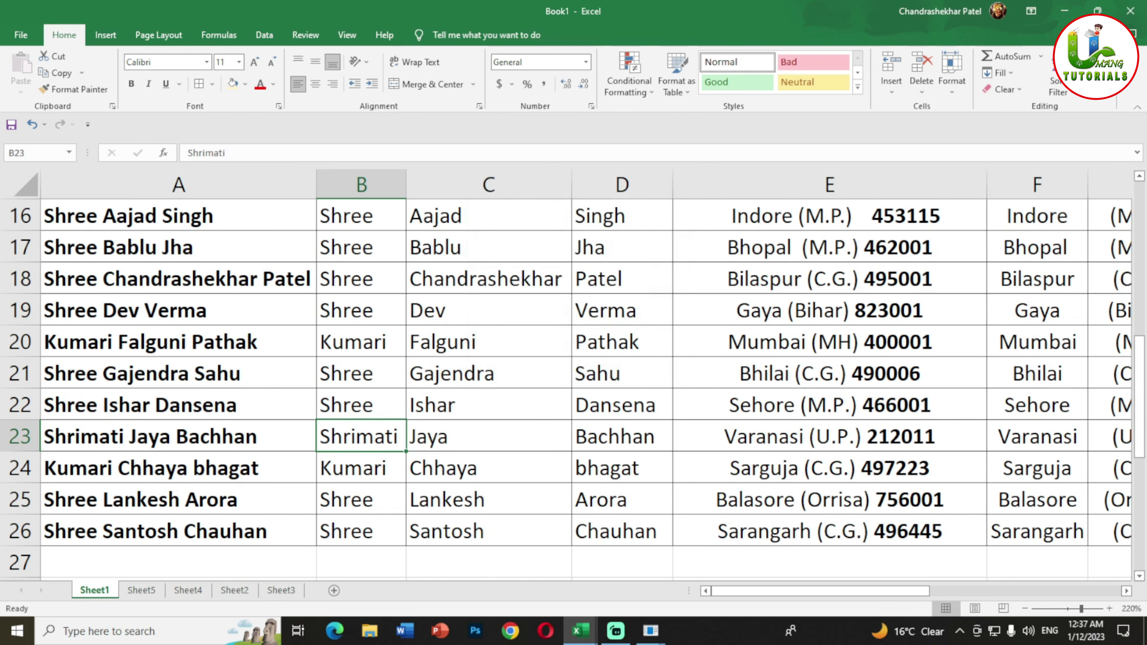
{"action": "scroll", "coordinate": [573, 375], "scroll_direction": "up", "scroll_amount": 3}
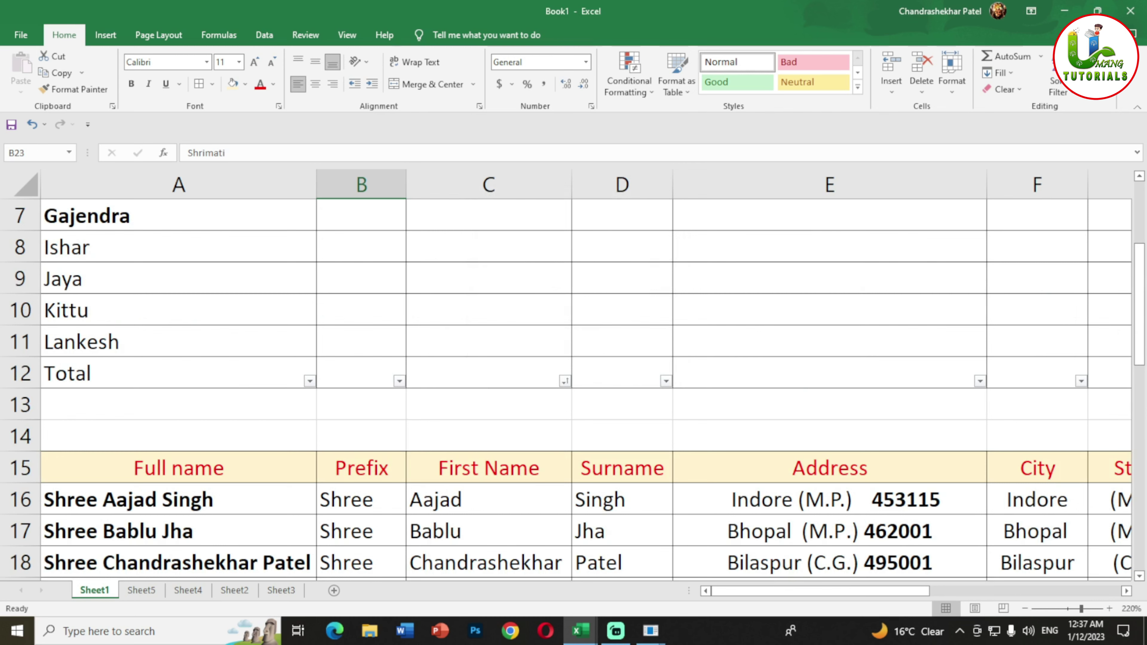
{"action": "scroll", "coordinate": [574, 375], "scroll_direction": "down", "scroll_amount": 3}
{"action": "left_click", "coordinate": [1037, 436]}
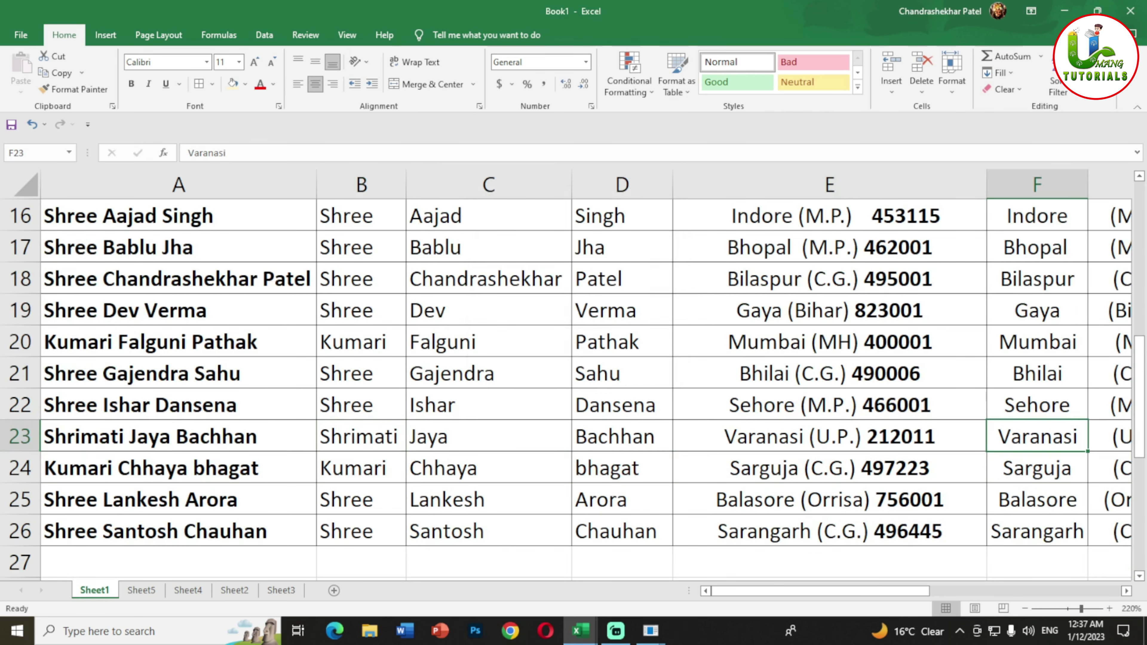
{"action": "left_click", "coordinate": [20, 436]}
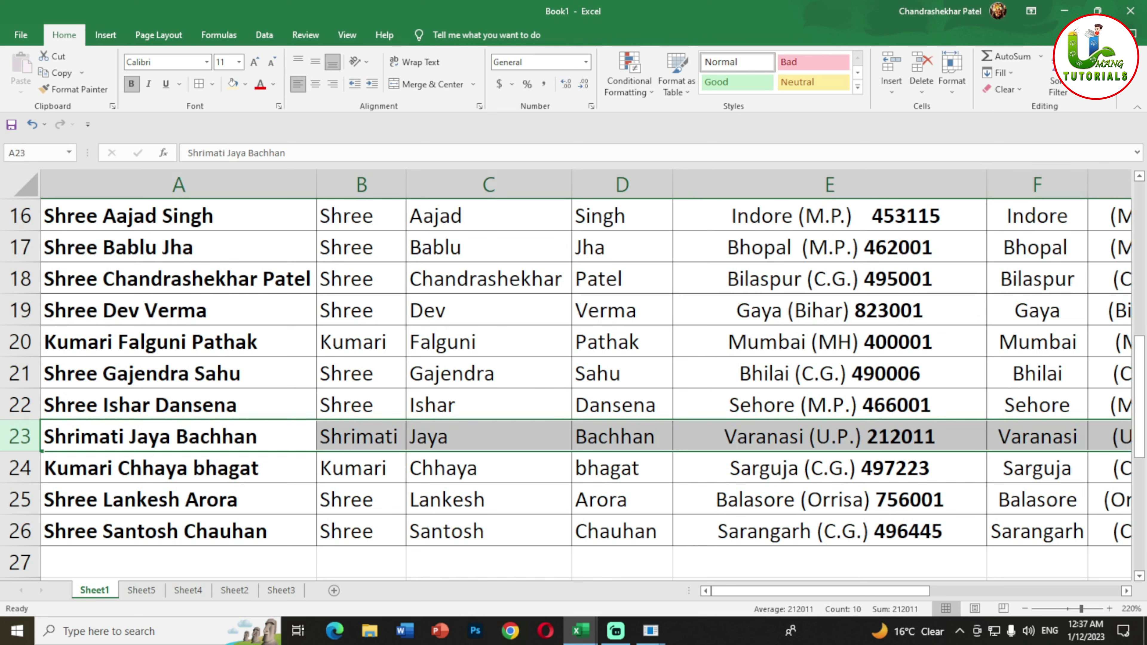
Return the active cell to A1 at the top of the sheet
{"action": "key", "text": "Up"}
{"action": "key", "text": "Up"}
{"action": "key", "text": "Up"}
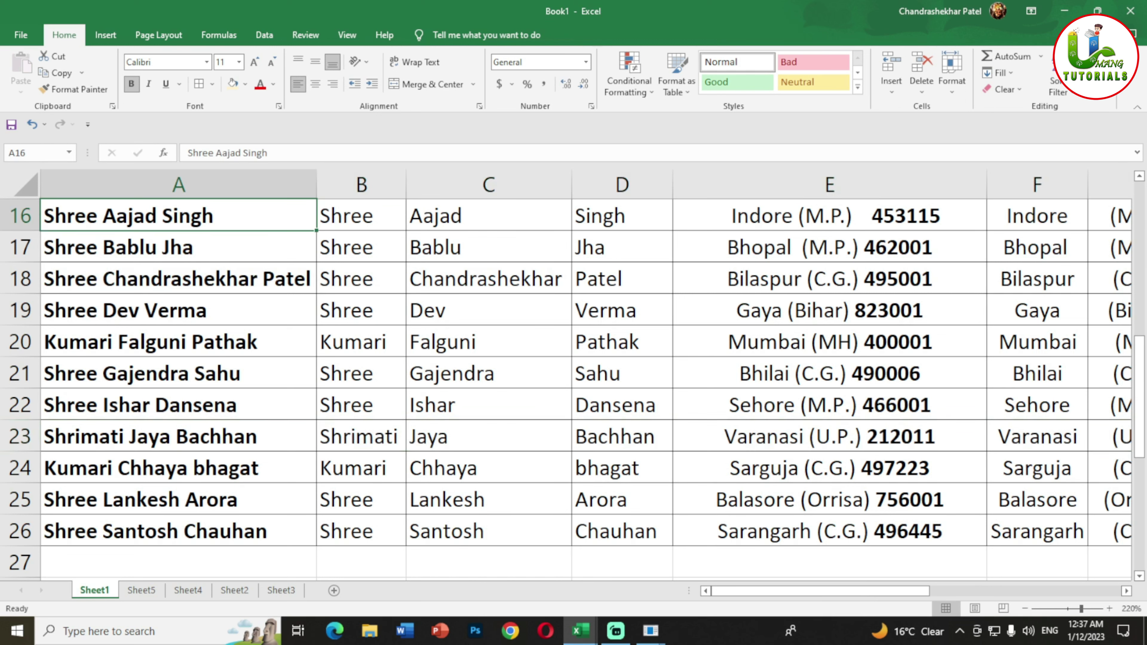
{"action": "key", "text": "Up"}
{"action": "key", "text": "Up"}
{"action": "key", "text": "Up"}
{"action": "key", "text": "Up"}
{"action": "key", "text": "ctrl+Home"}
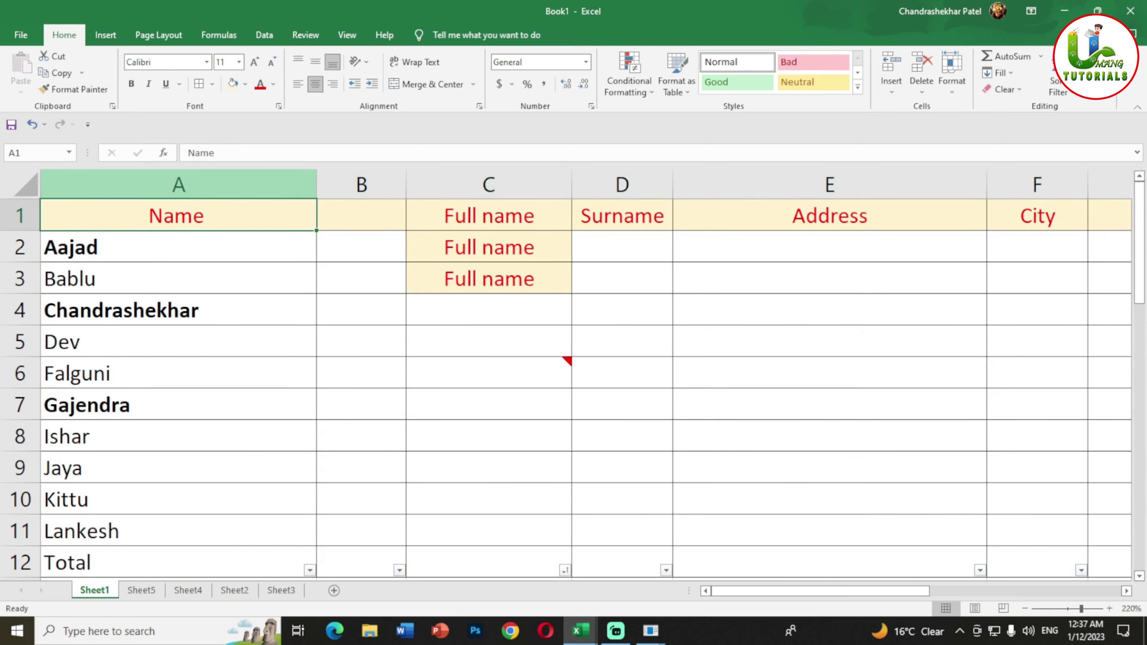
Jump straight to cell F23 with Go To
{"action": "key", "text": "ctrl+g"}
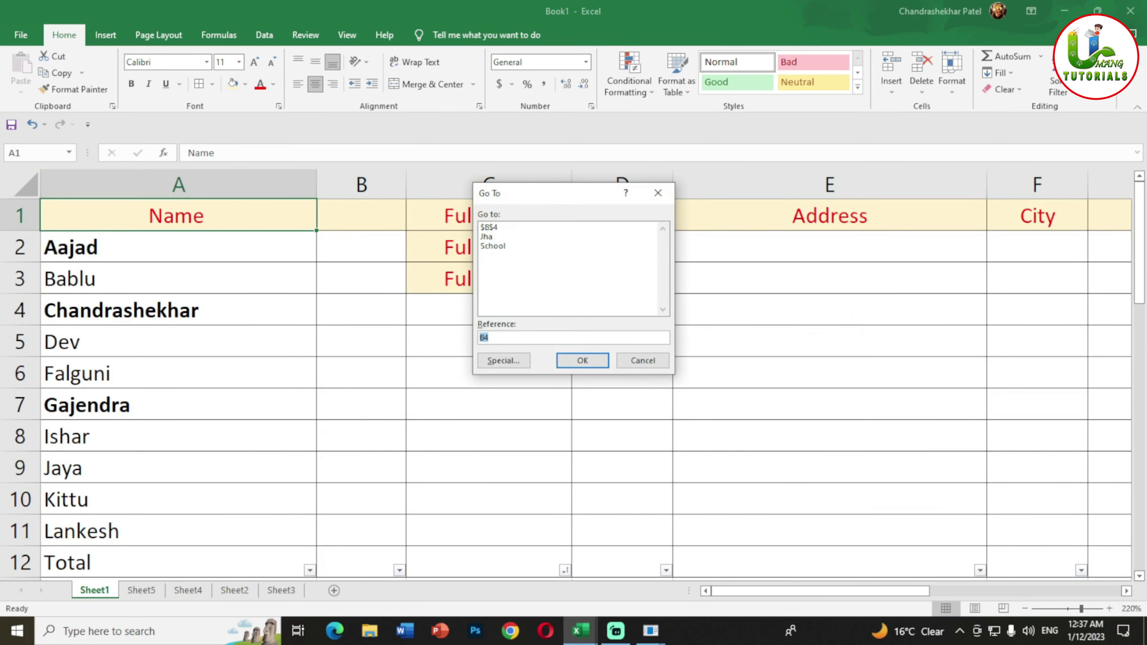
{"action": "type", "text": "f"}
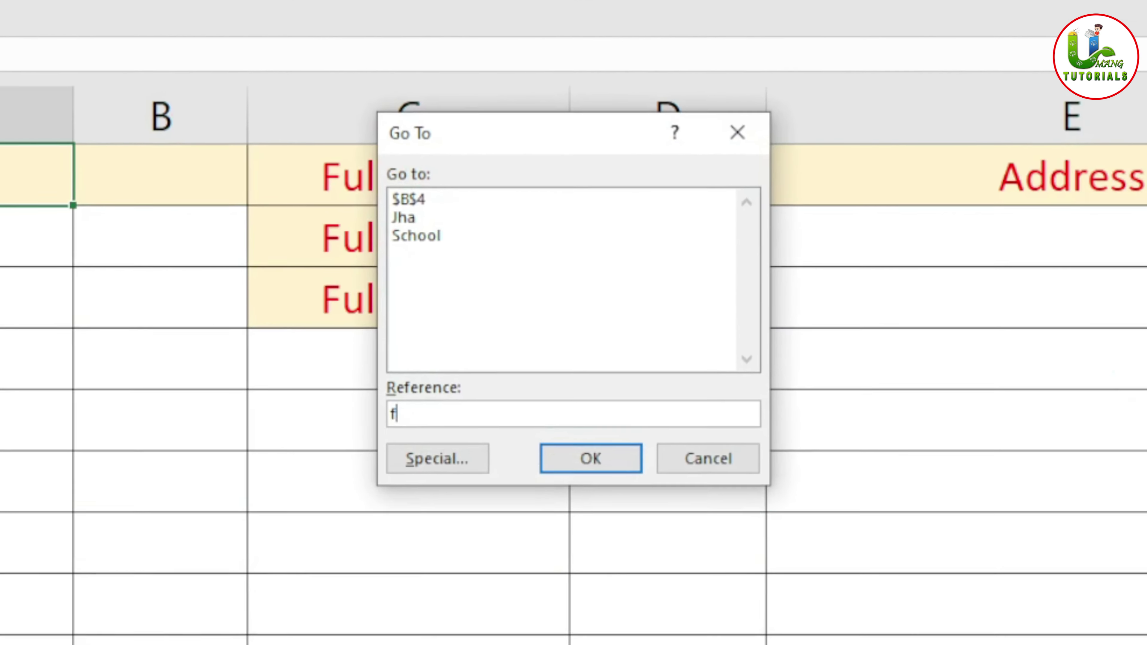
{"action": "type", "text": "23"}
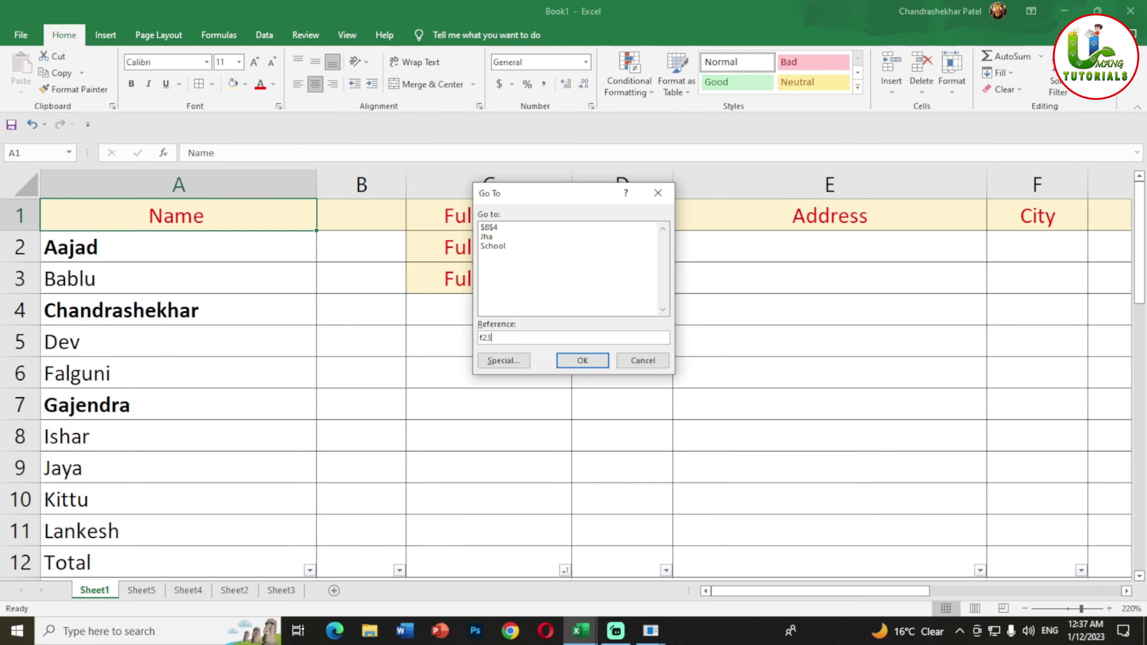
{"action": "left_click", "coordinate": [582, 360]}
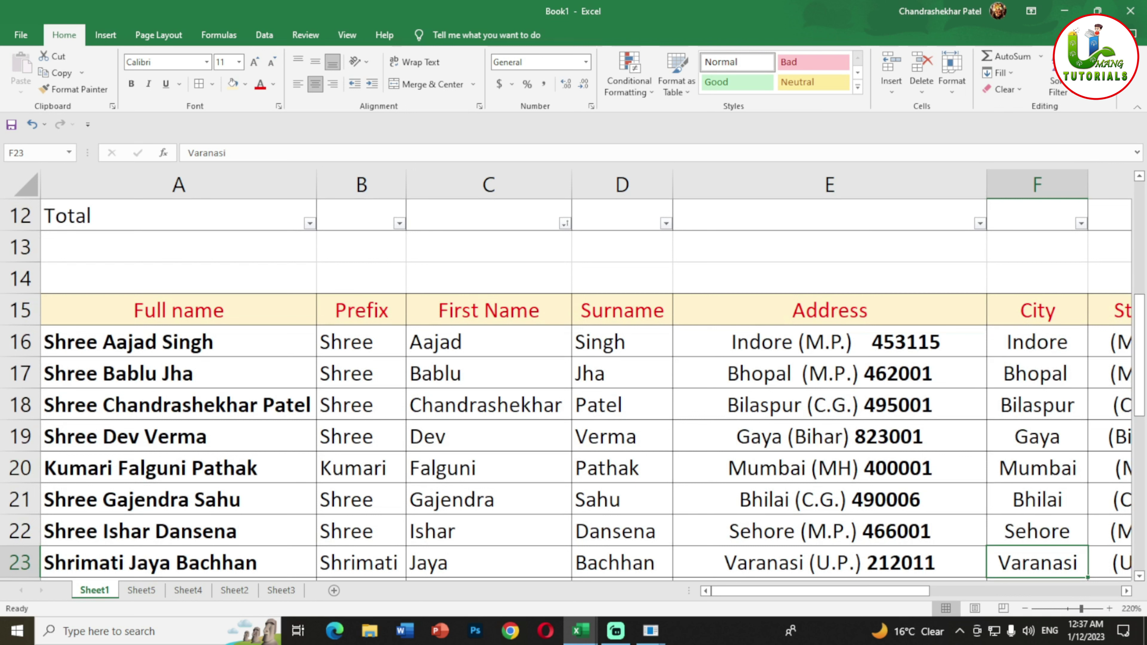
Briefly open and close Find, then enter Z1000 as the Go To reference
{"action": "key", "text": "ctrl+f"}
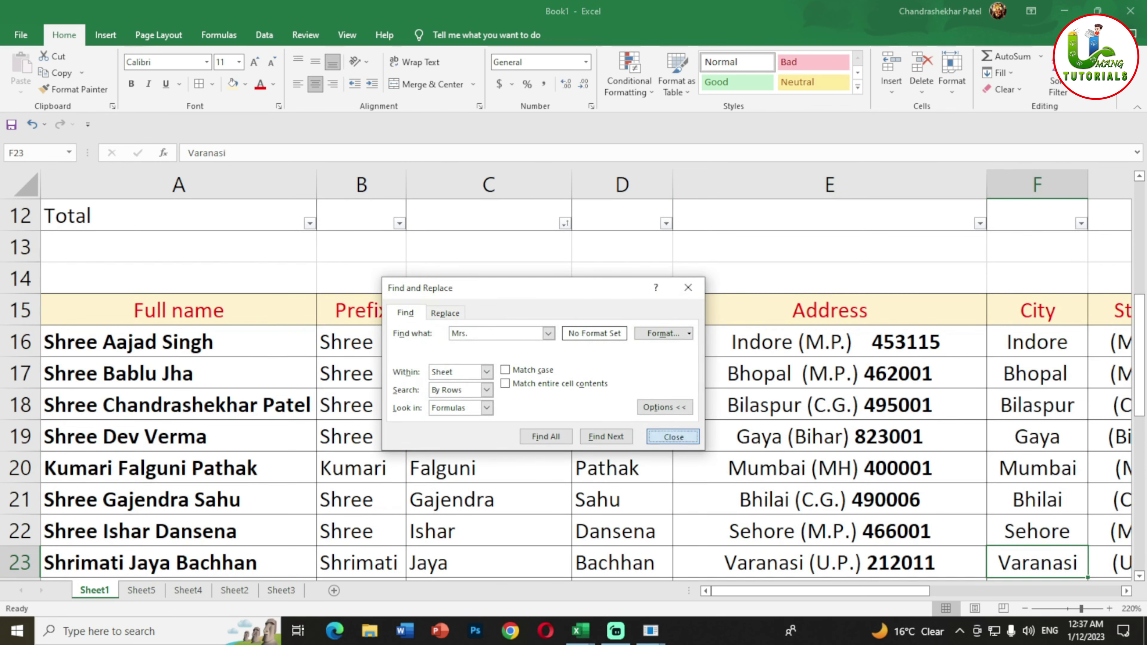
{"action": "left_click", "coordinate": [673, 436]}
{"action": "key", "text": "ctrl+g"}
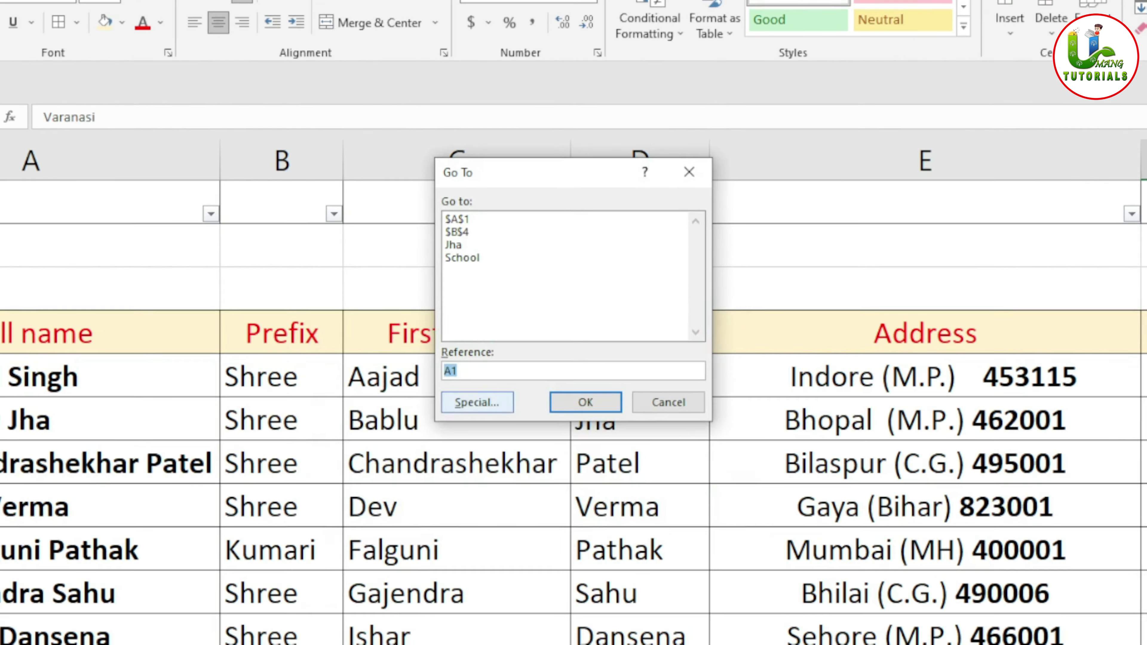
{"action": "type", "text": "z"}
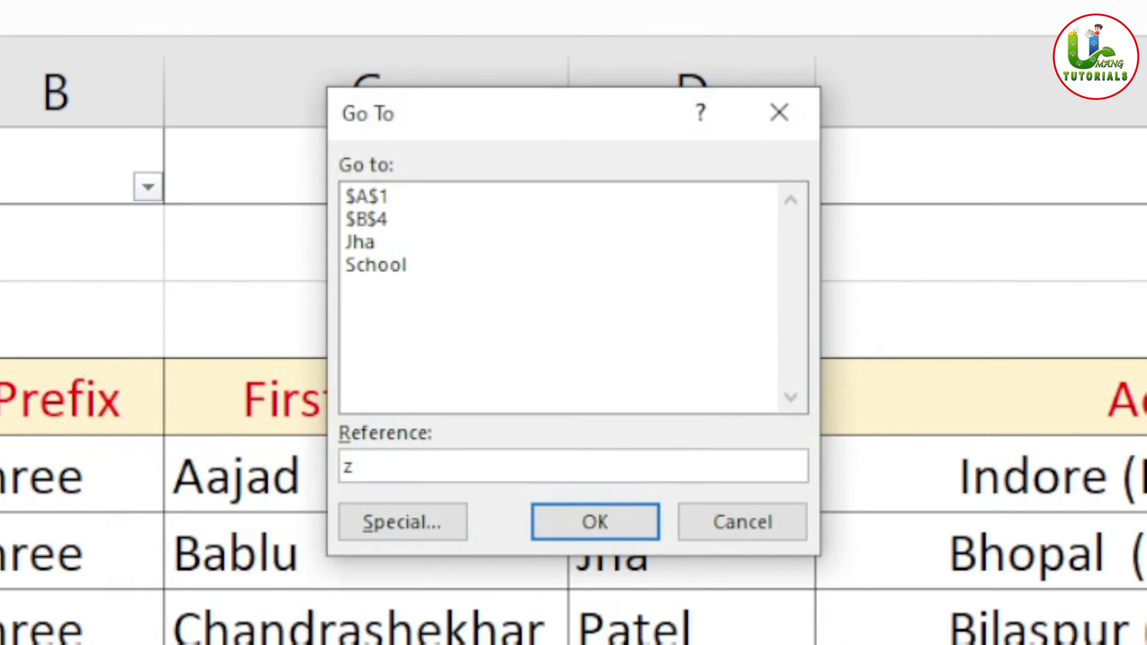
{"action": "type", "text": "100"}
{"action": "type", "text": "0"}
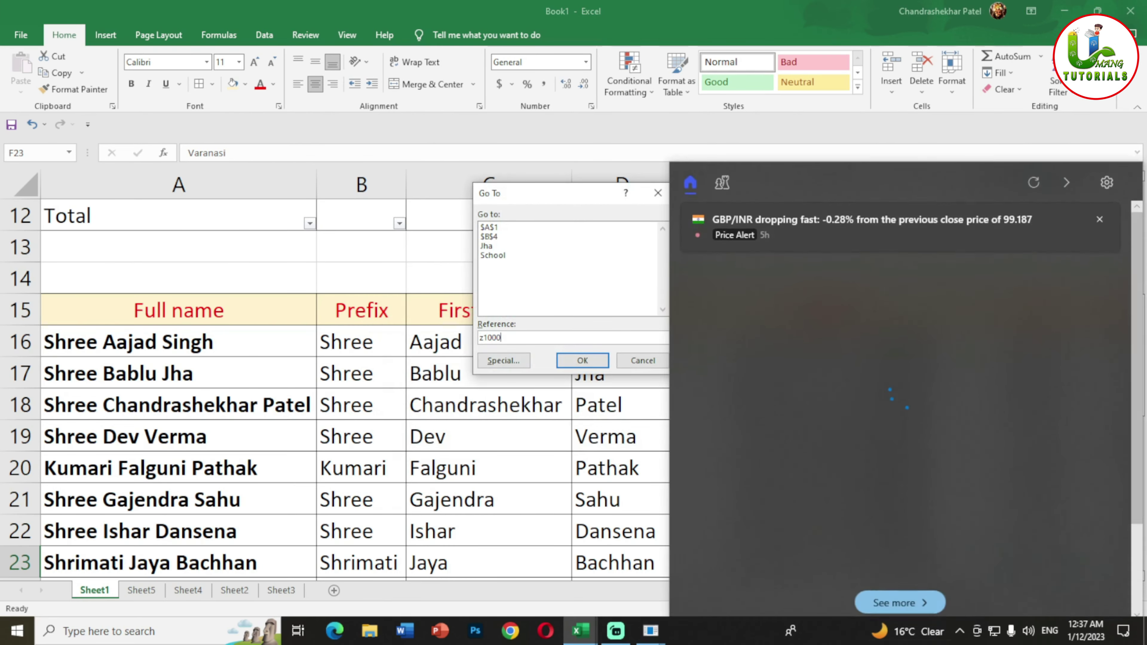
Land on Z1000, select row 1000 and column Z, then reselect just Z1000
{"action": "key", "text": "Return"}
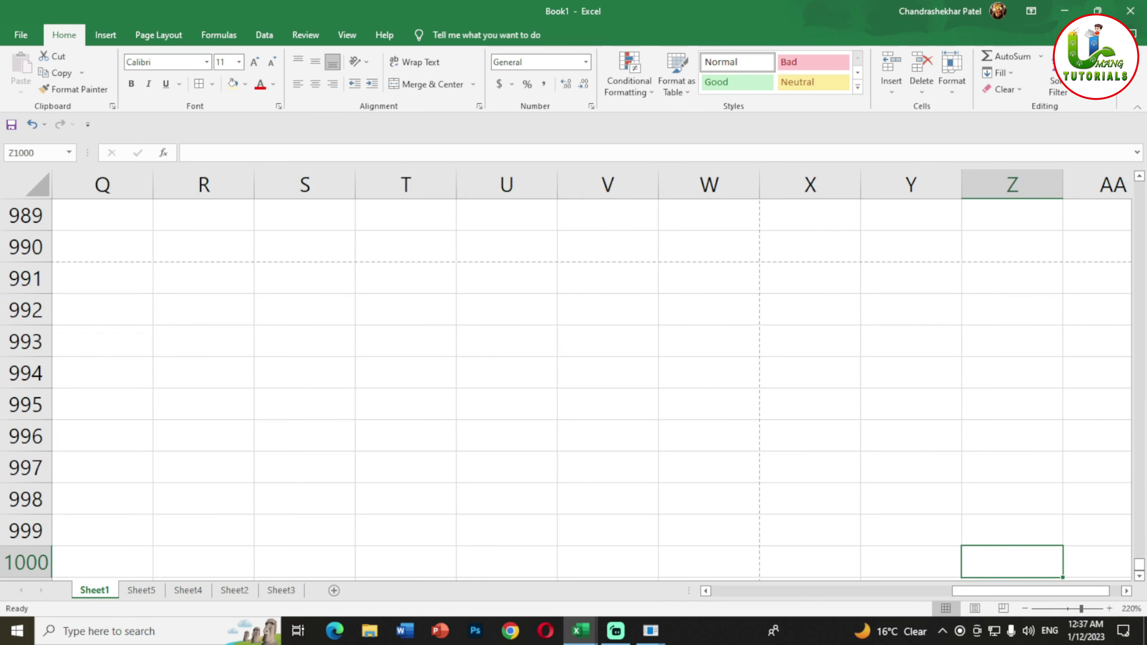
{"action": "key", "text": "shift+space"}
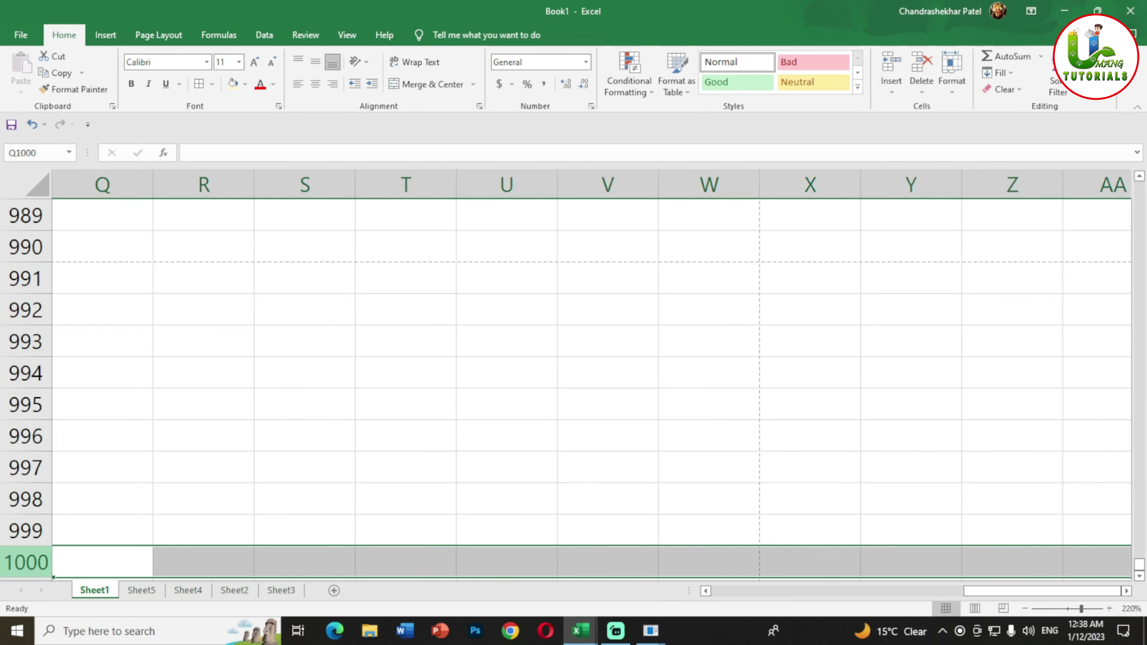
{"action": "key", "text": "ctrl+space"}
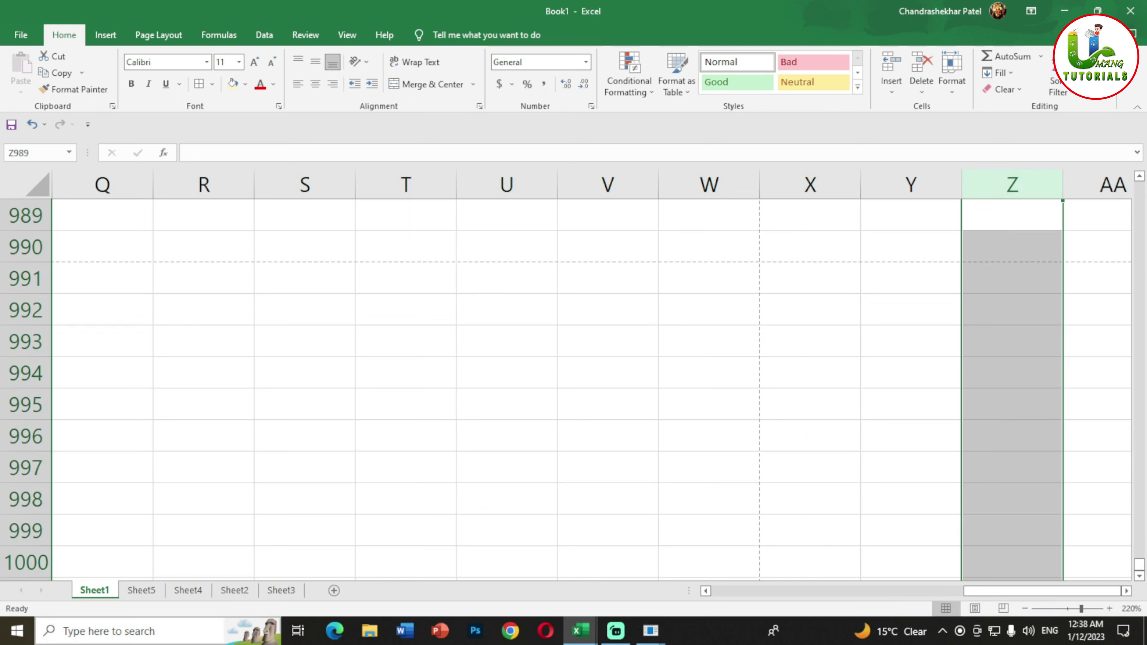
{"action": "left_click", "coordinate": [25, 562]}
{"action": "left_click", "coordinate": [1012, 561]}
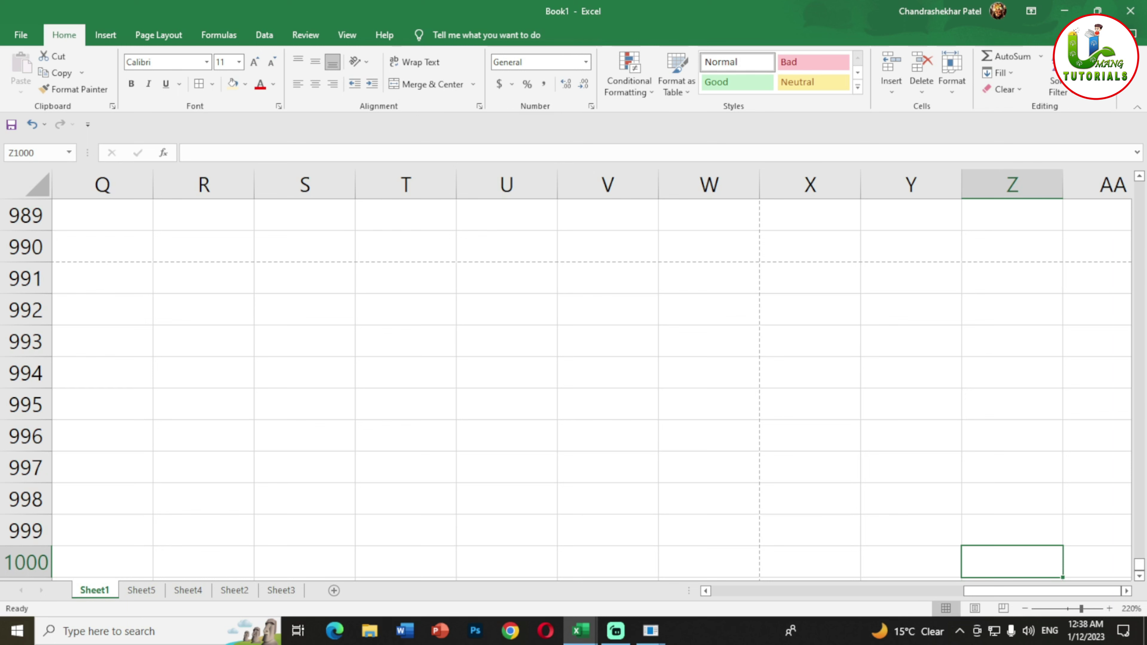
Go back to cell A1 at the names and address table
{"action": "scroll", "coordinate": [587, 374], "scroll_direction": "up", "scroll_amount": 6}
{"action": "scroll", "coordinate": [587, 375], "scroll_direction": "up", "scroll_amount": 6}
{"action": "scroll", "coordinate": [587, 375], "scroll_direction": "up", "scroll_amount": 12}
{"action": "scroll", "coordinate": [587, 374], "scroll_direction": "up", "scroll_amount": 5}
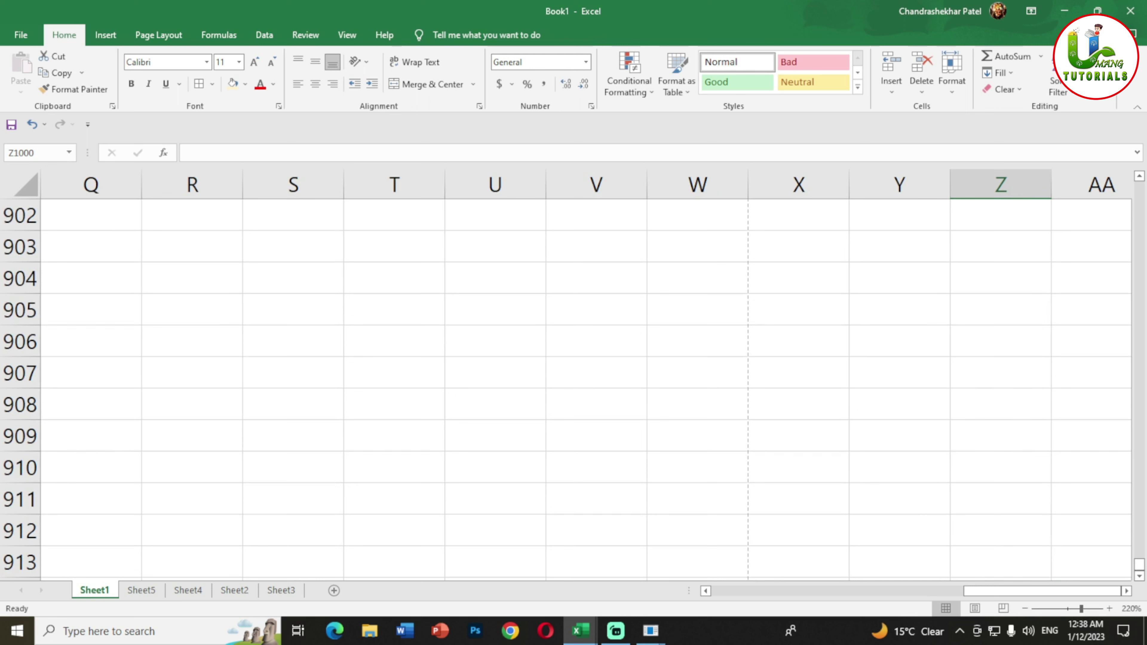
{"action": "key", "text": "ctrl+g"}
{"action": "type", "text": "a"}
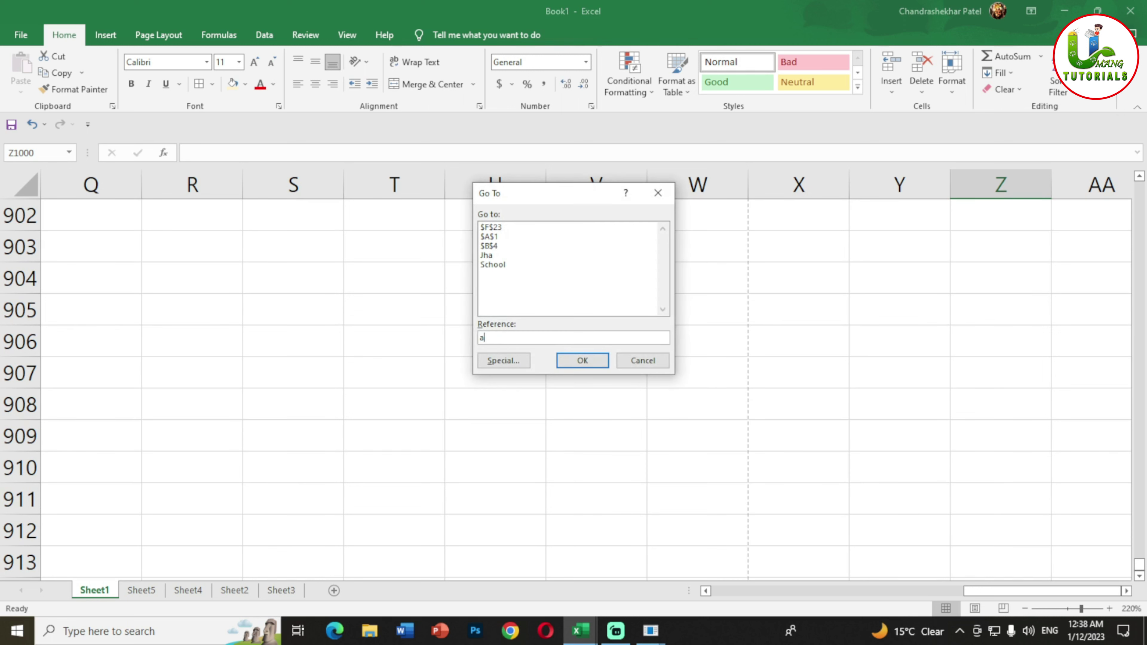
{"action": "type", "text": "1"}
{"action": "key", "text": "Return"}
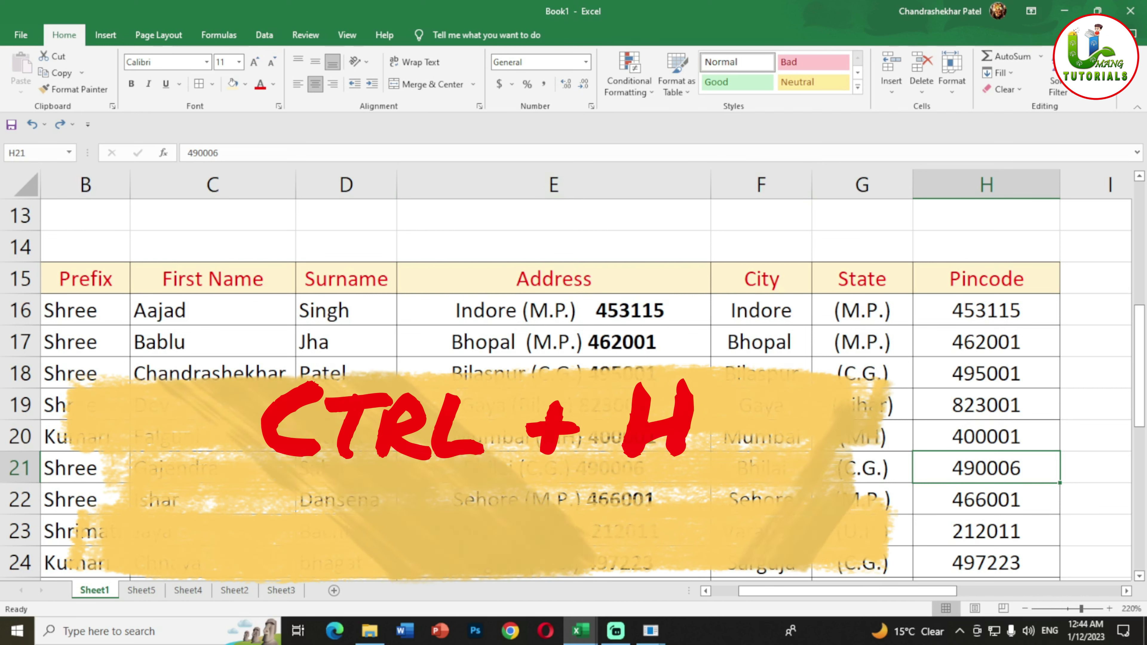
Replace every 'Shrimati' with 'Mrs.' using Replace All, then close Find and Replace
{"action": "scroll", "coordinate": [573, 389], "scroll_direction": "down", "scroll_amount": 1}
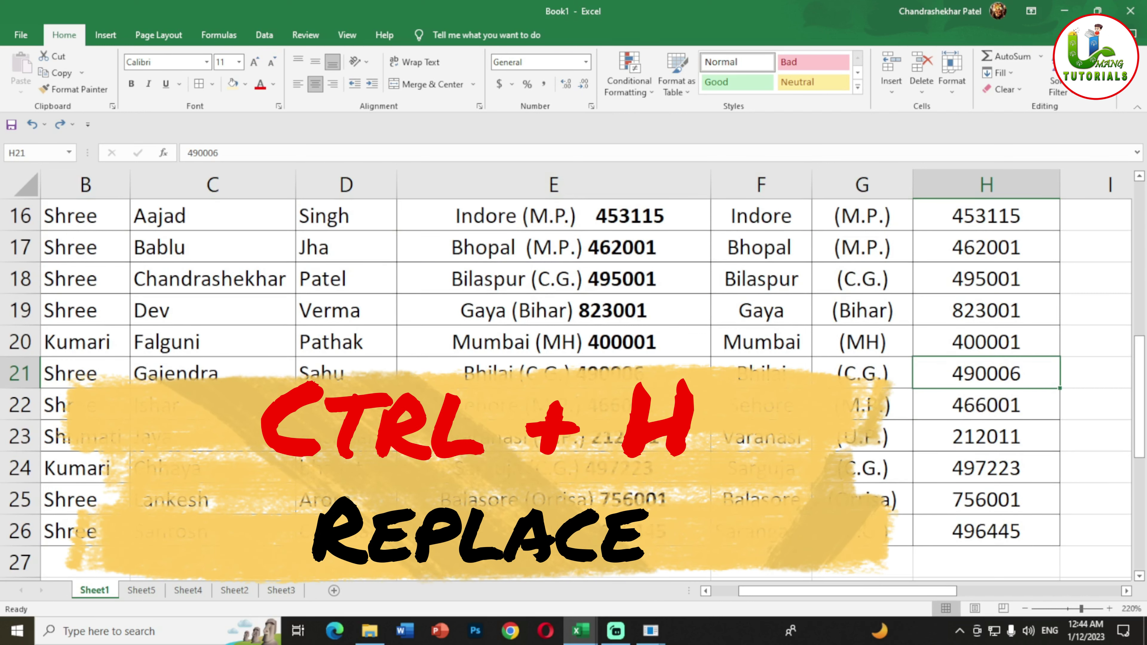
{"action": "key", "text": "ctrl+h"}
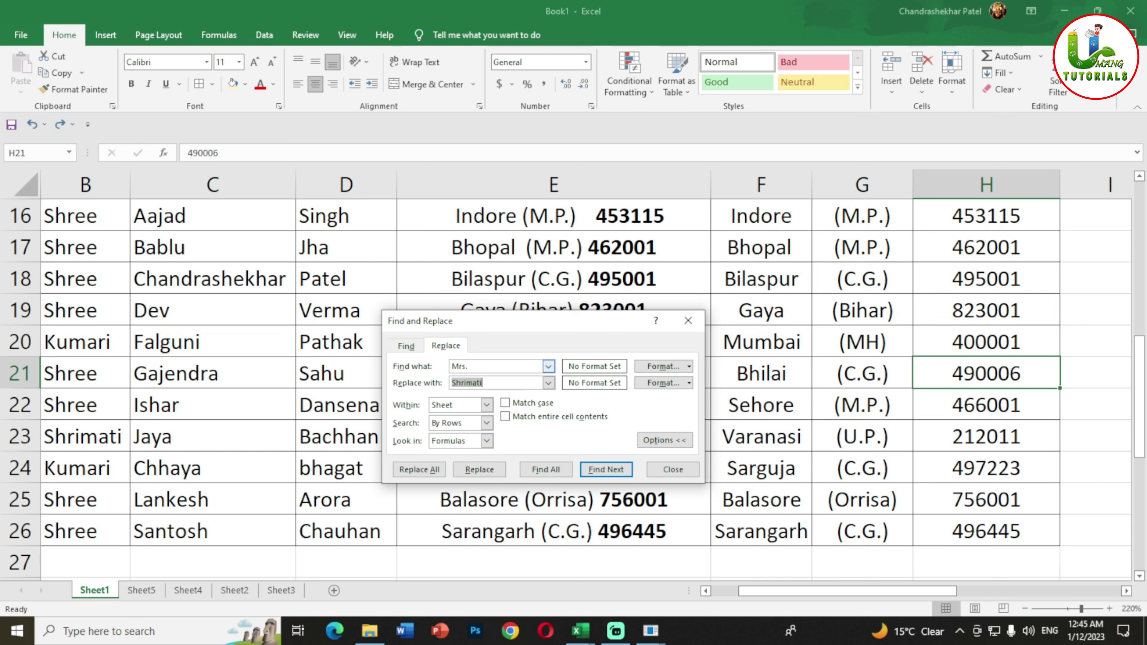
{"action": "key", "text": "shift+Tab"}
{"action": "type", "text": "Shrimati"}
{"action": "key", "text": "Tab"}
{"action": "type", "text": "Mrs."}
{"action": "key", "text": "alt+a"}
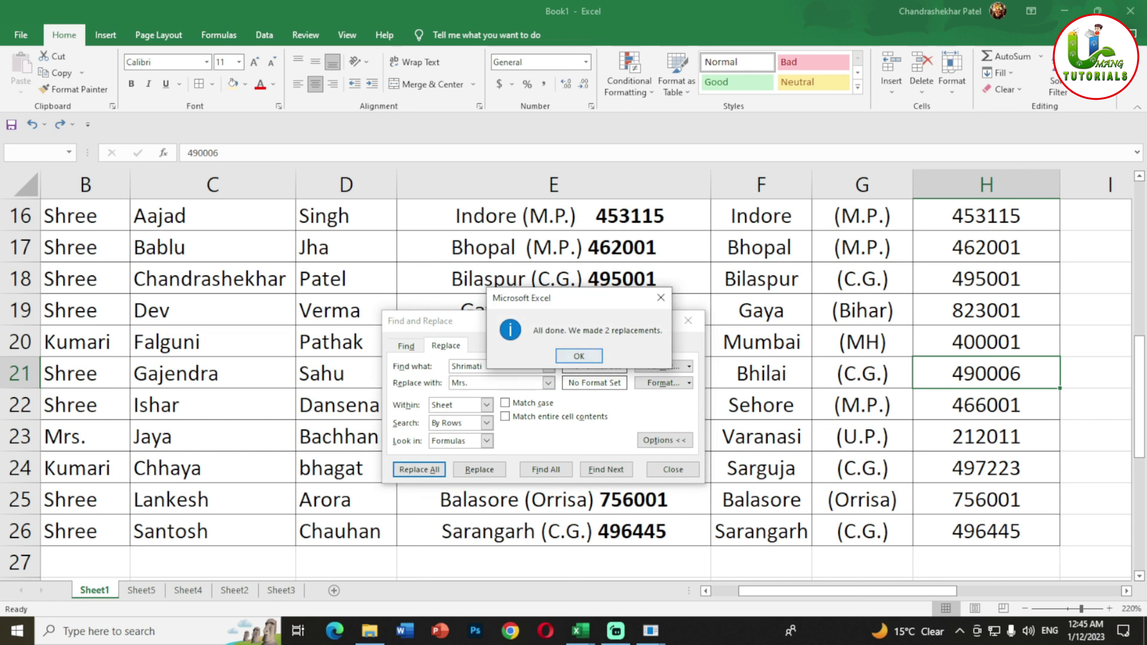
{"action": "key", "text": "Return"}
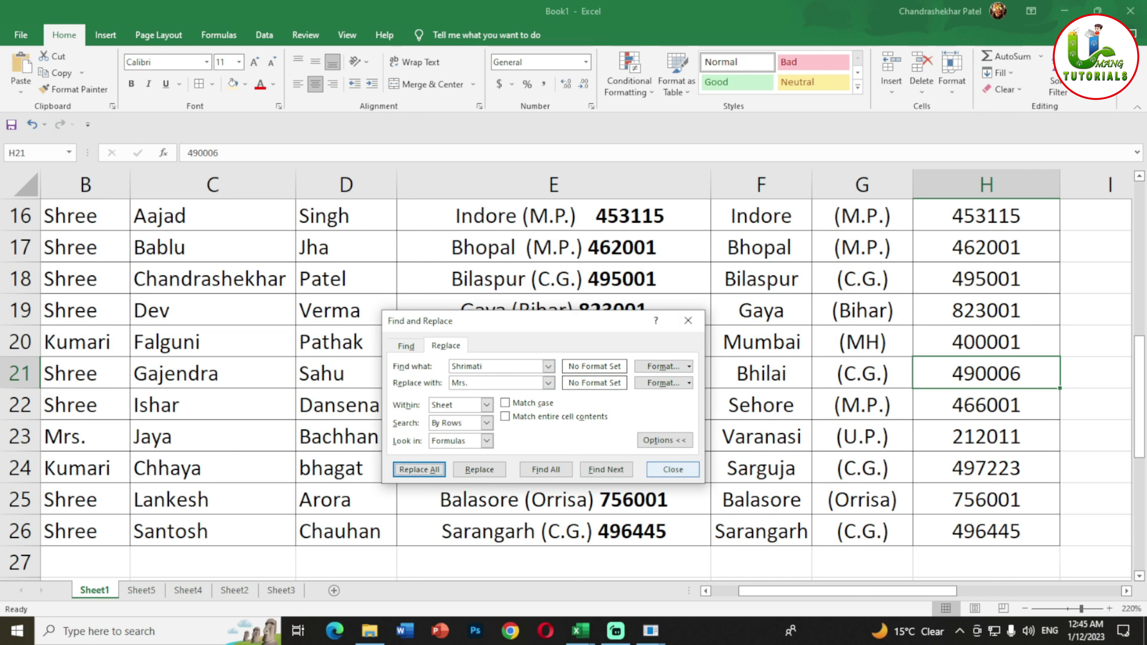
{"action": "left_click", "coordinate": [673, 470]}
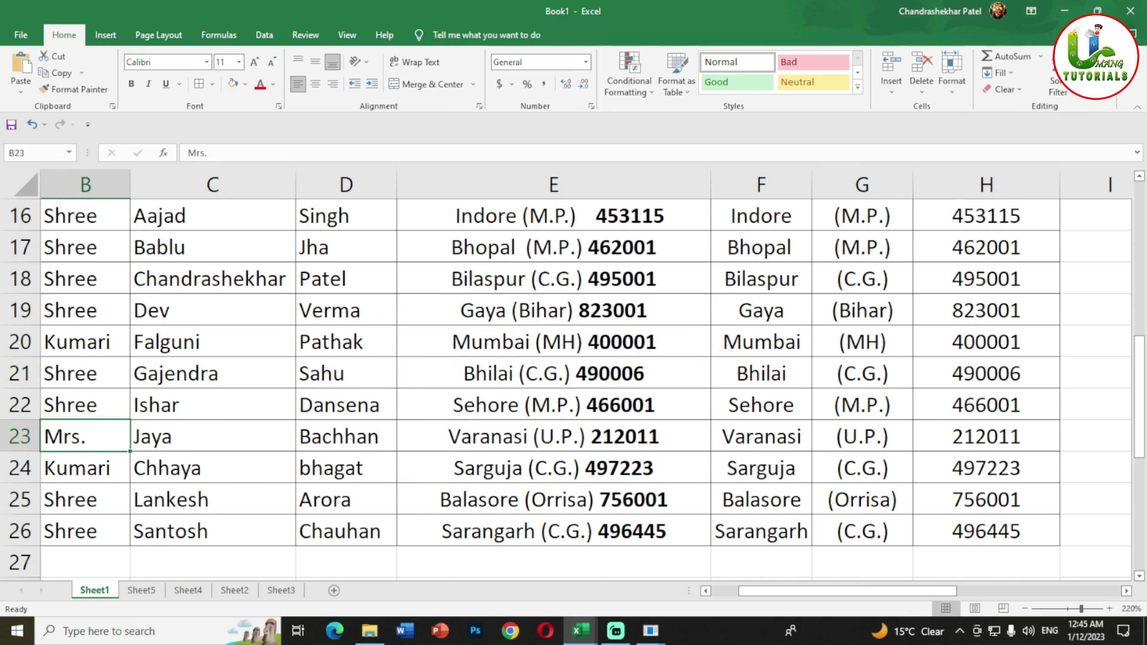
{"action": "scroll", "coordinate": [587, 375], "scroll_direction": "left", "scroll_amount": 1}
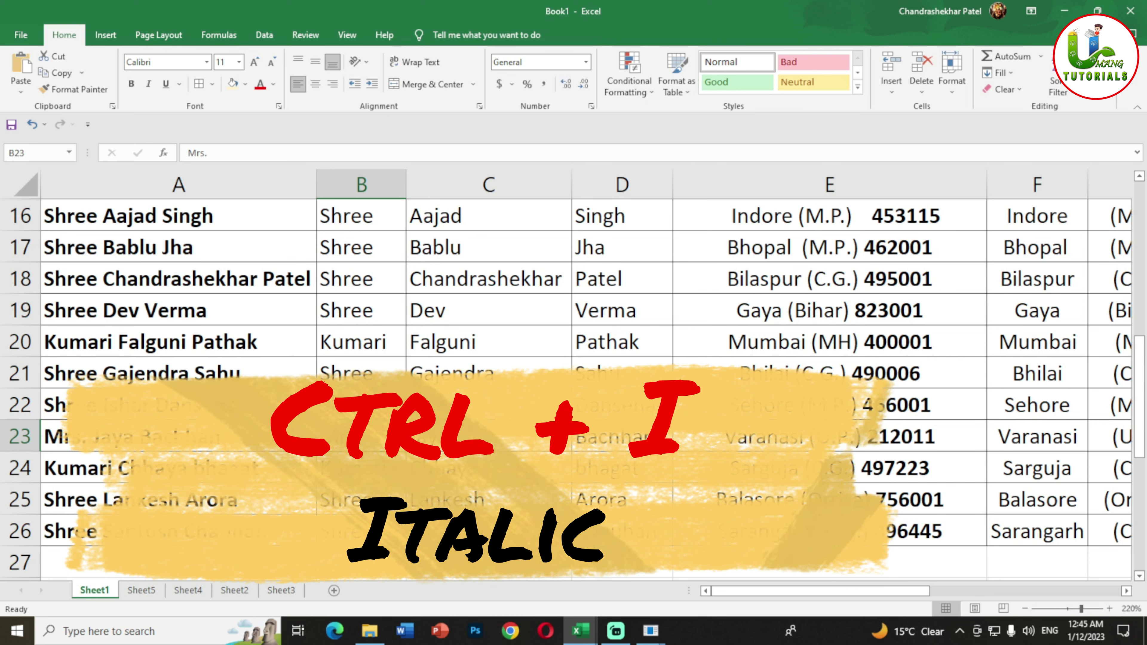
Italicize Falguni in A6 and the Full name label in C3
{"action": "scroll", "coordinate": [574, 375], "scroll_direction": "up", "scroll_amount": 3}
{"action": "scroll", "coordinate": [574, 375], "scroll_direction": "up", "scroll_amount": 2}
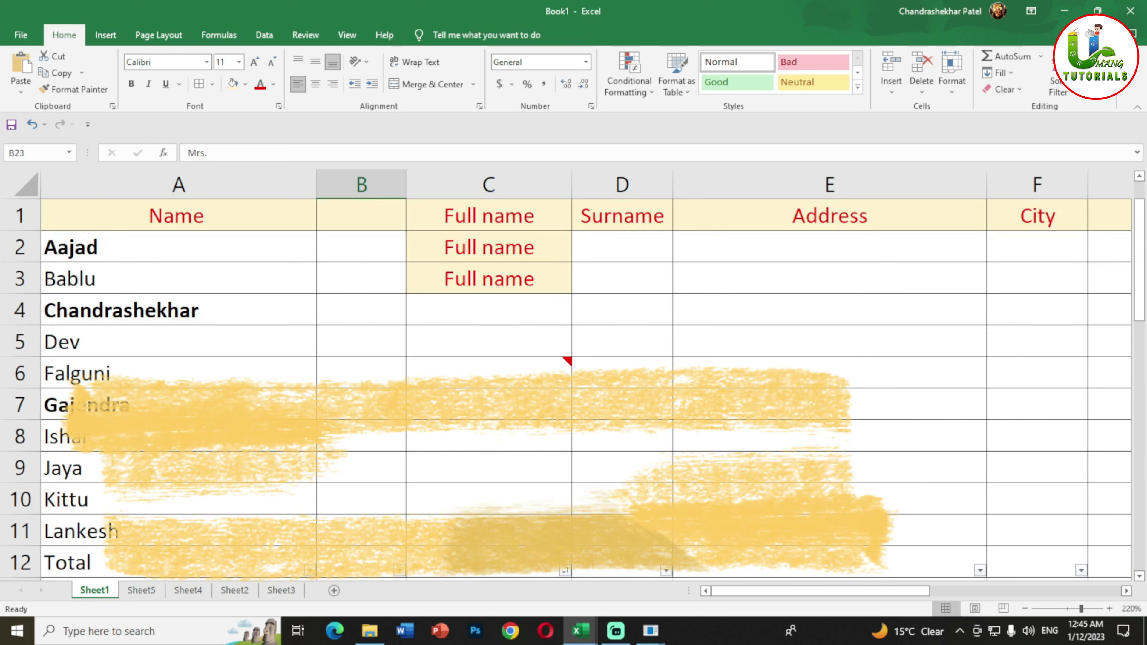
{"action": "left_click", "coordinate": [178, 372]}
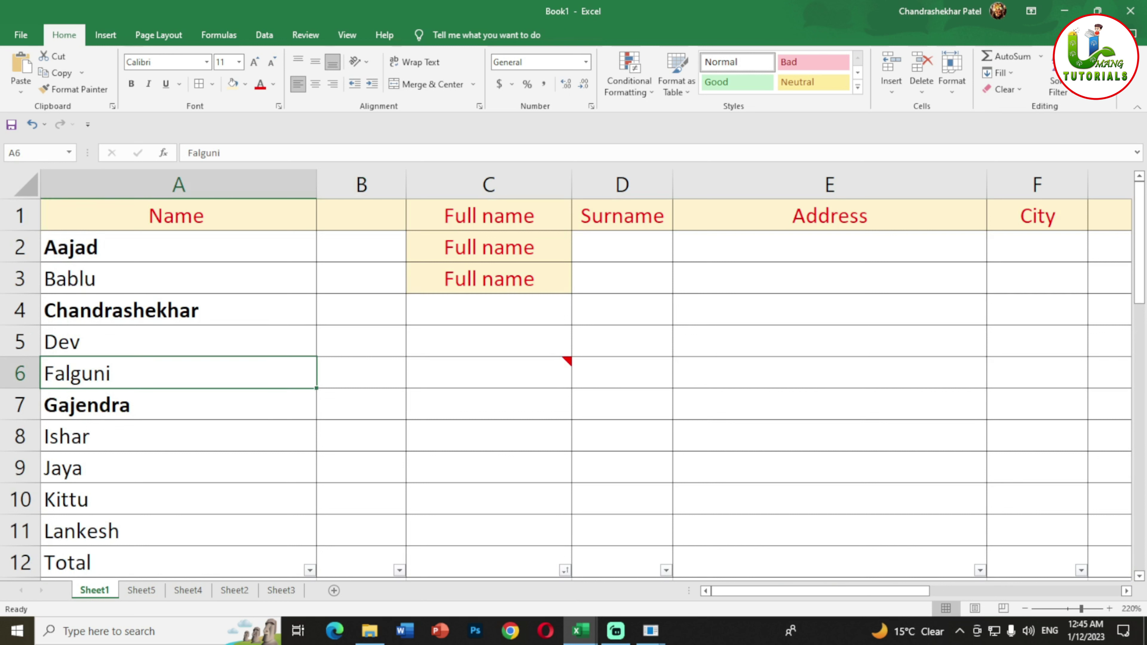
{"action": "key", "text": "ctrl+i"}
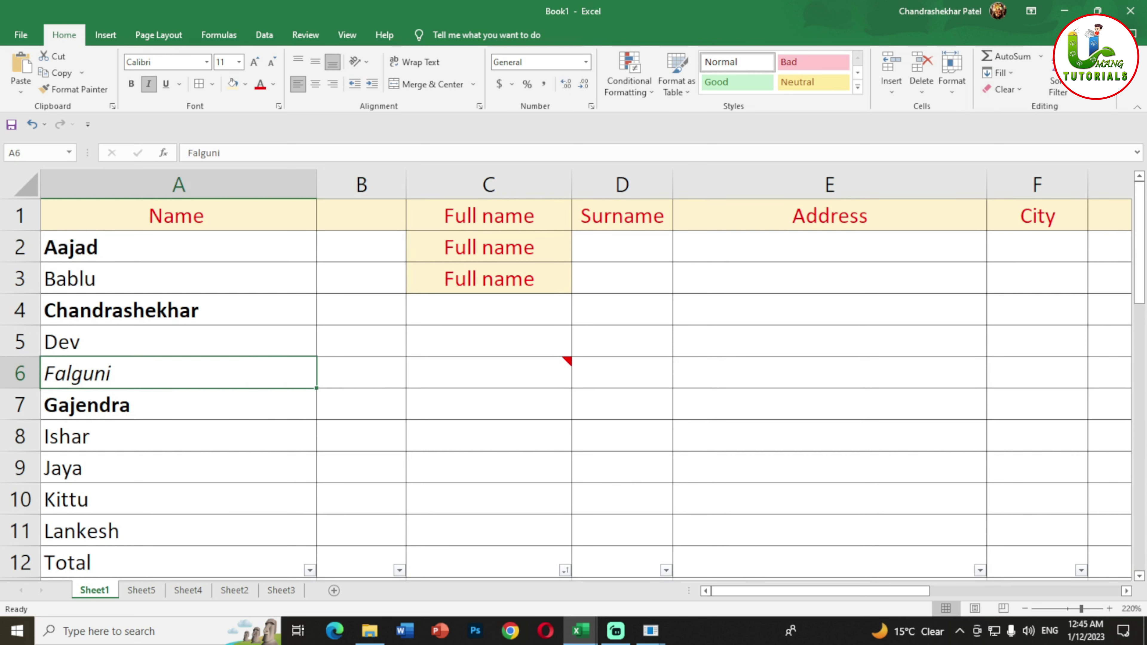
{"action": "left_click", "coordinate": [361, 373]}
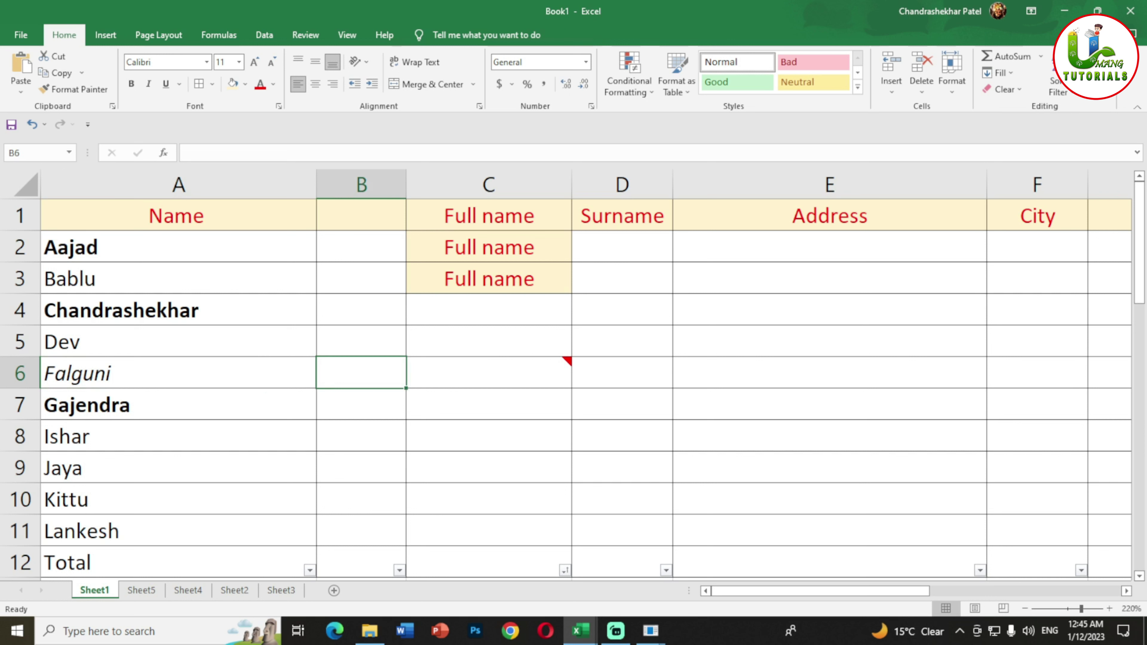
{"action": "left_click", "coordinate": [489, 279]}
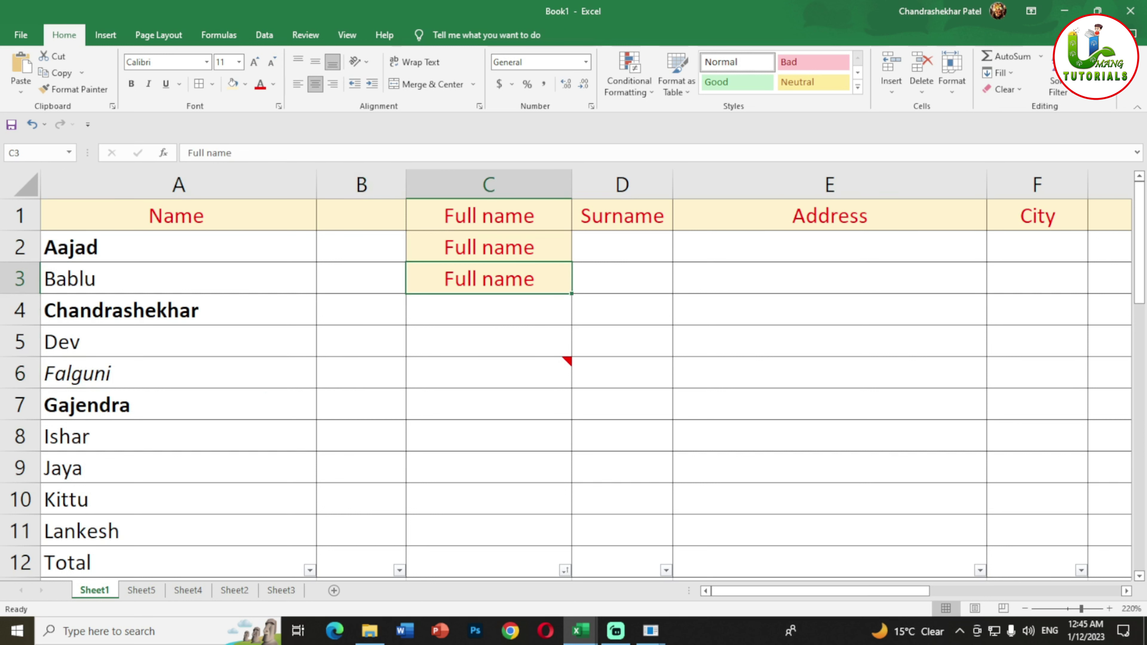
{"action": "key", "text": "ctrl+i"}
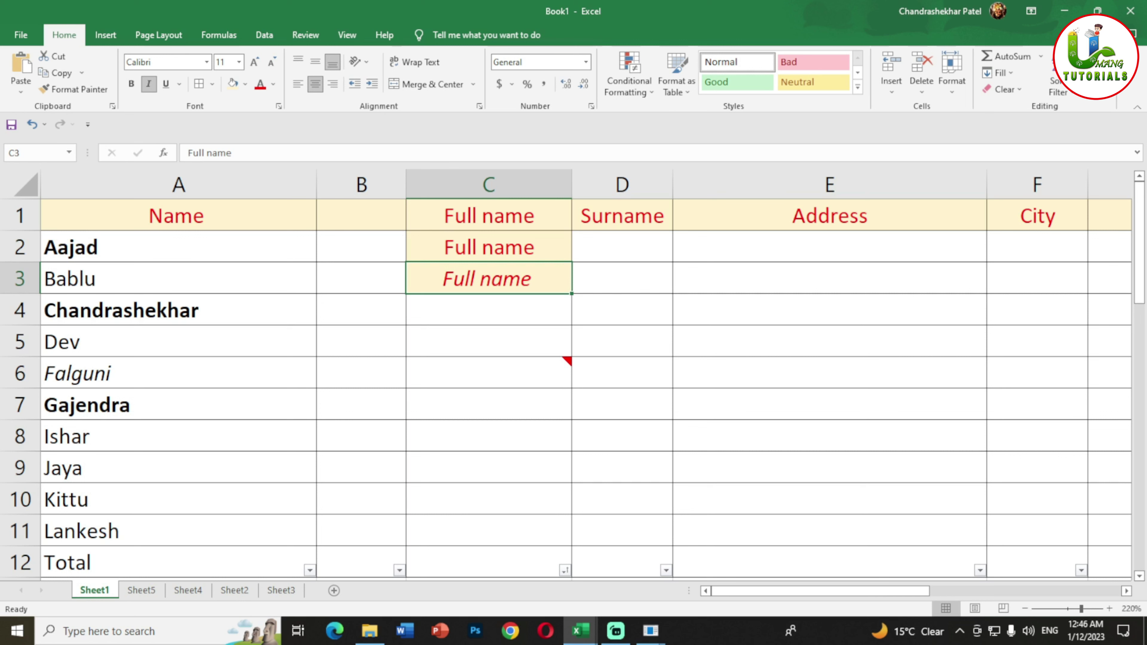
Raise C3's Full name to 24 pt, widen column C, and toggle its italics off and back on
{"action": "left_click", "coordinate": [254, 62]}
{"action": "left_click", "coordinate": [255, 62]}
{"action": "left_click", "coordinate": [255, 62]}
{"action": "left_click", "coordinate": [254, 61]}
{"action": "left_click", "coordinate": [255, 62]}
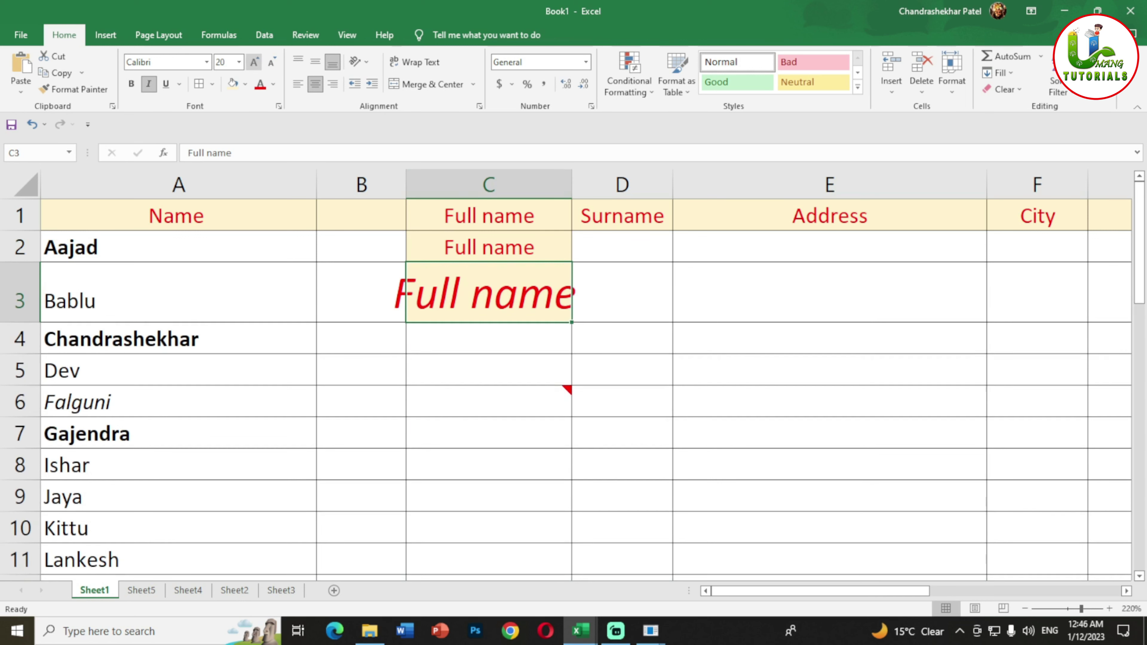
{"action": "left_click", "coordinate": [254, 62]}
{"action": "left_click_drag", "start_coordinate": [572, 184], "coordinate": [697, 185]}
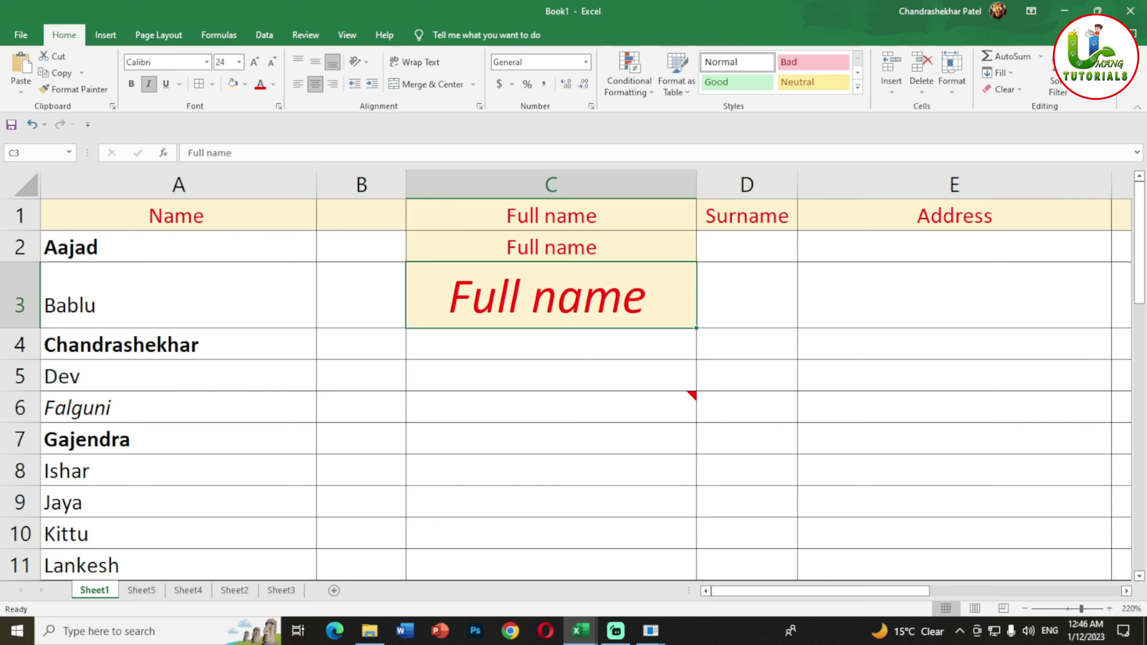
{"action": "key", "text": "ctrl+i"}
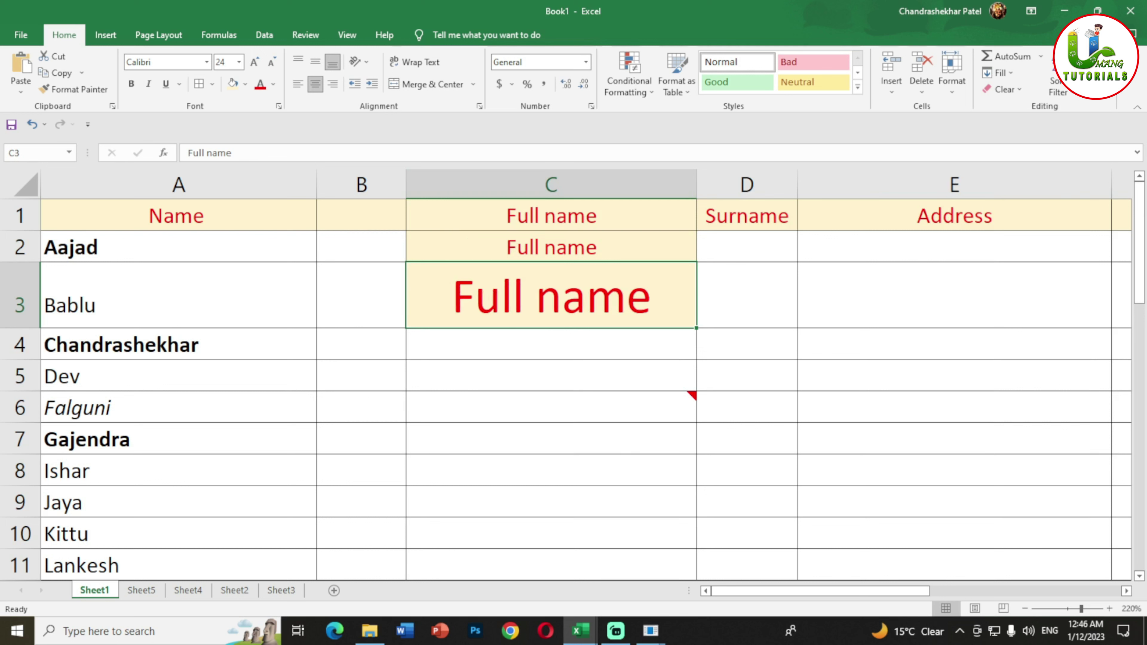
{"action": "key", "text": "ctrl+3"}
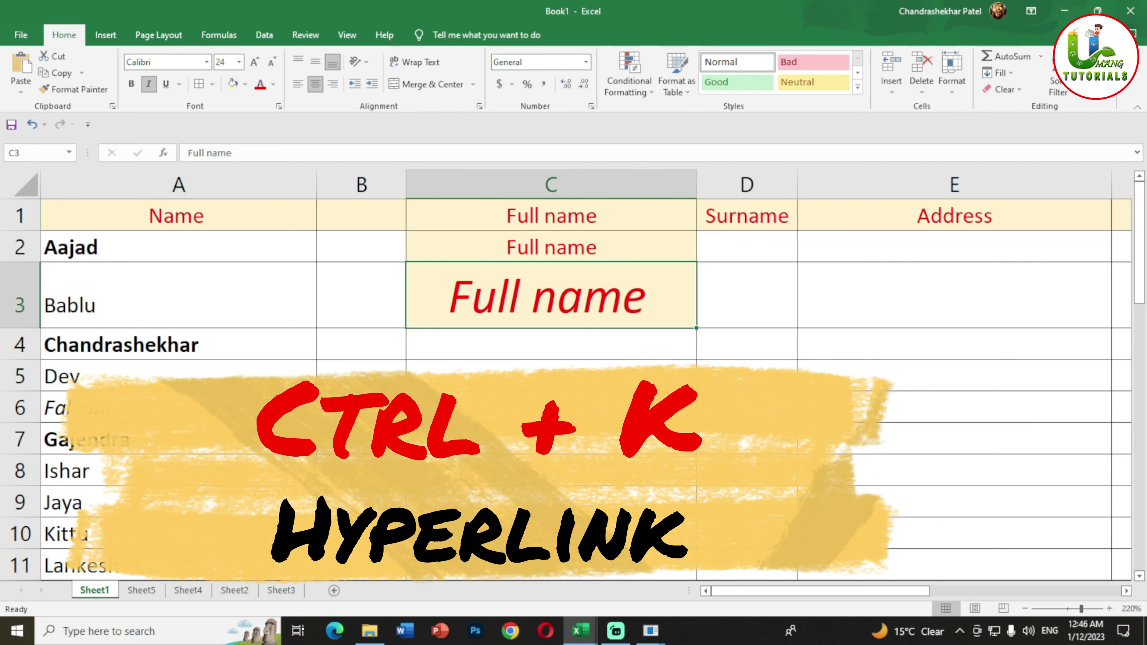
Open Insert Hyperlink for the name in cell A4
{"action": "left_click", "coordinate": [178, 344]}
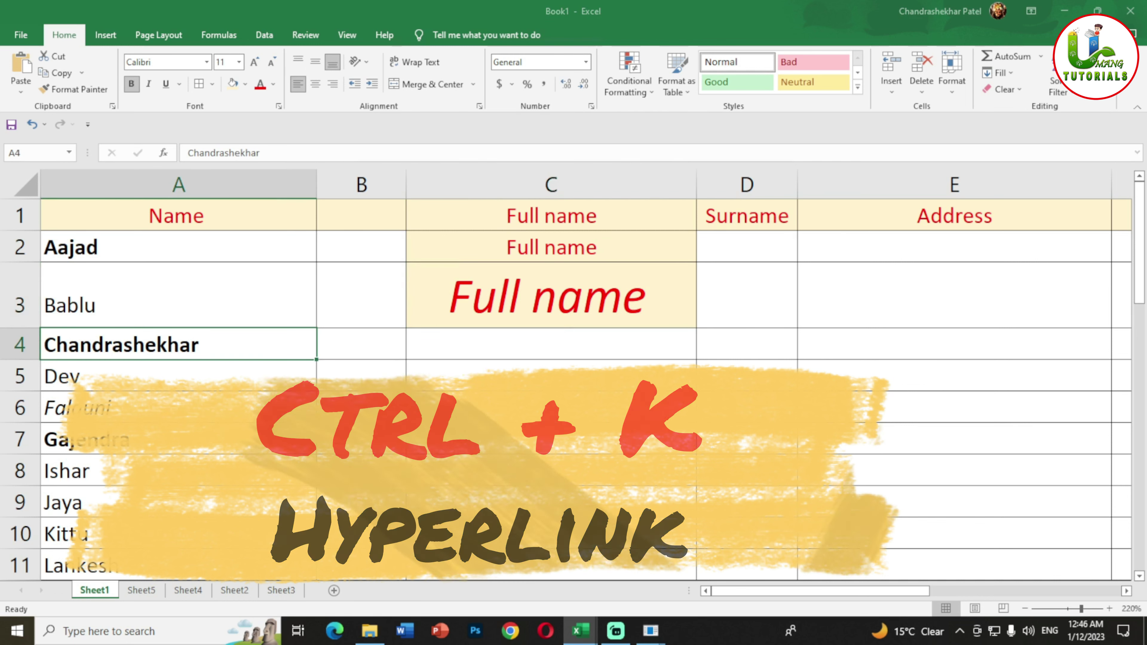
{"action": "key", "text": "ctrl+k"}
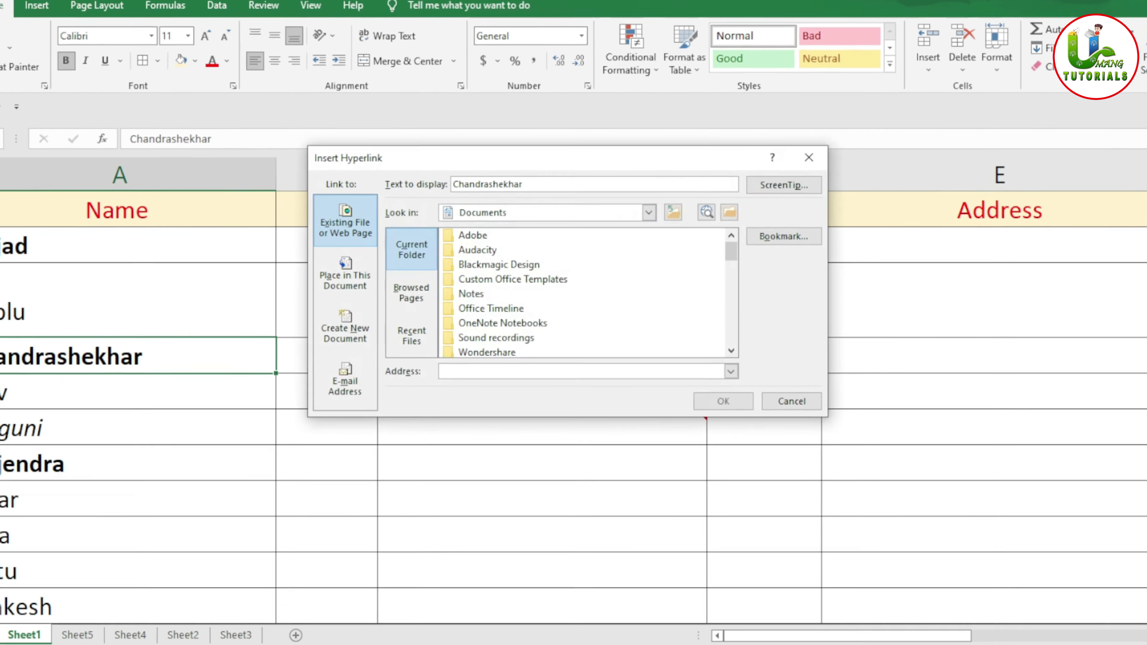
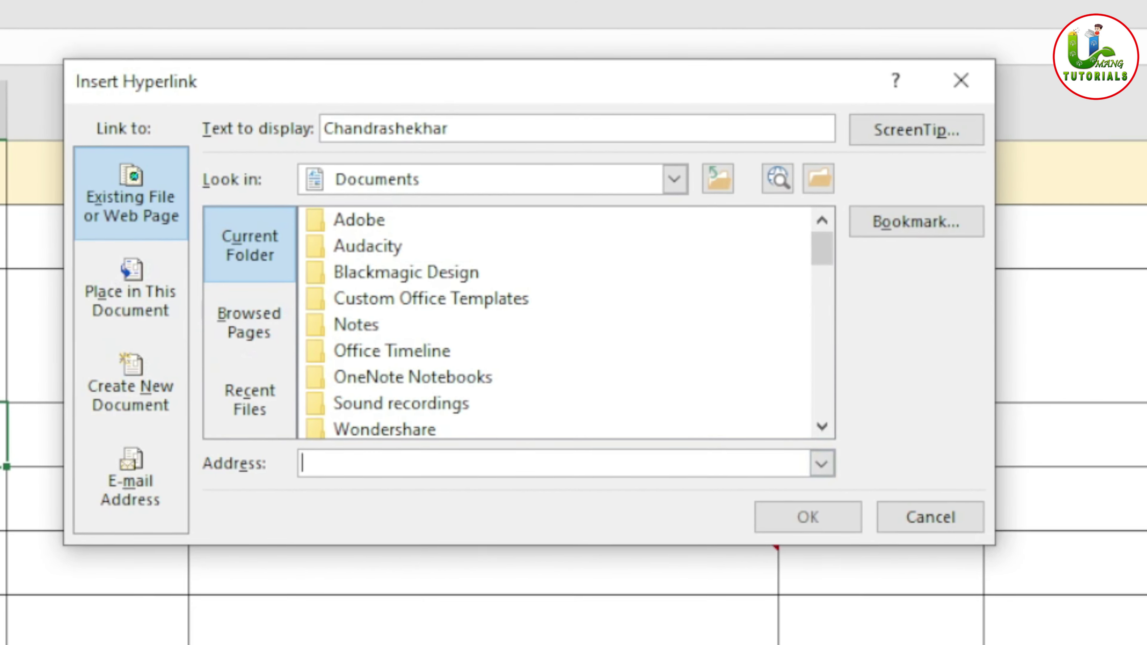
Browse the Link to options: E-mail Address, Create New Document, Place in This Document, Existing File
{"action": "scroll", "coordinate": [551, 323], "scroll_direction": "down", "scroll_amount": 1}
{"action": "left_click", "coordinate": [134, 479]}
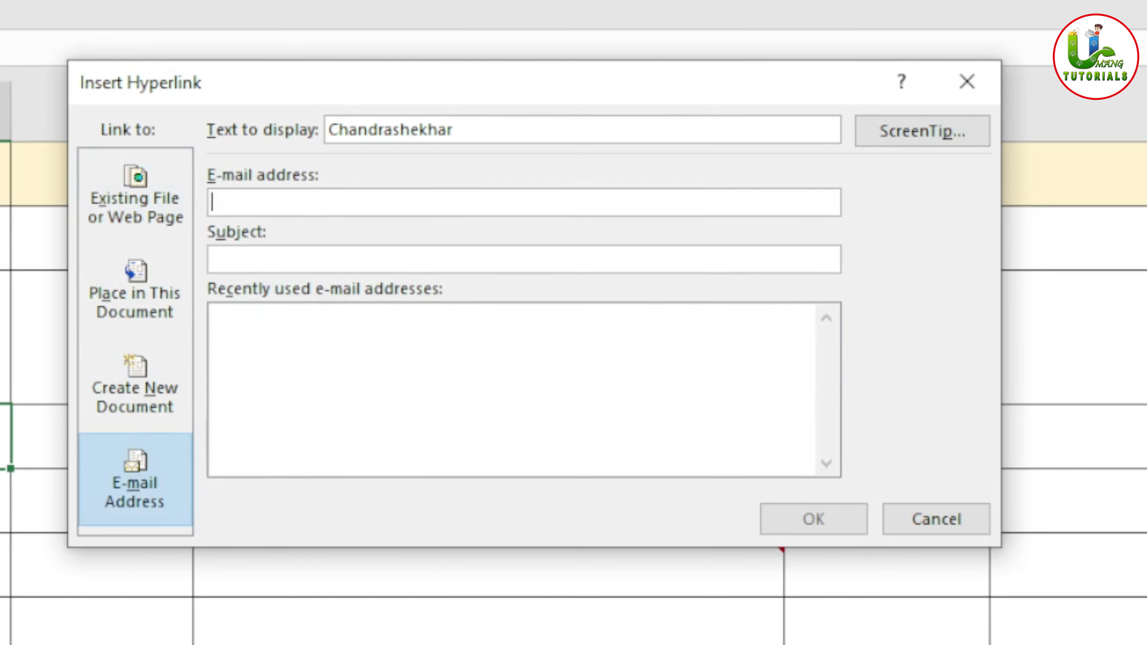
{"action": "left_click", "coordinate": [134, 387]}
{"action": "left_click", "coordinate": [139, 294]}
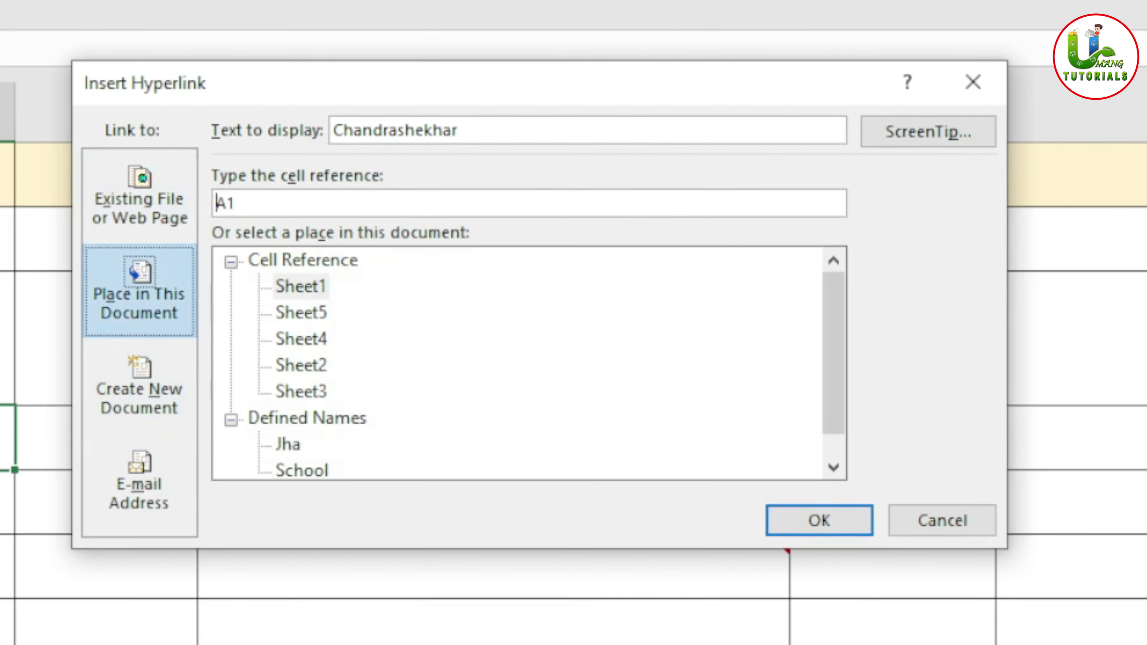
{"action": "left_click", "coordinate": [138, 199]}
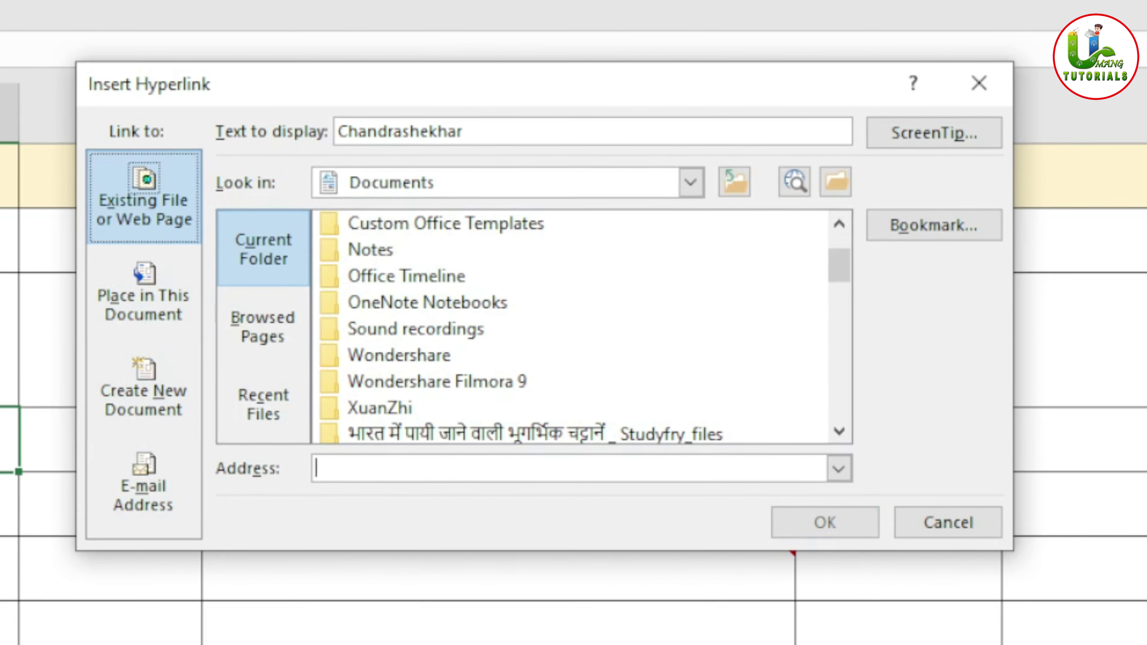
Pick umang.psd as the target file, then cancel the dialog without adding the link
{"action": "scroll", "coordinate": [574, 329], "scroll_direction": "down", "scroll_amount": 2}
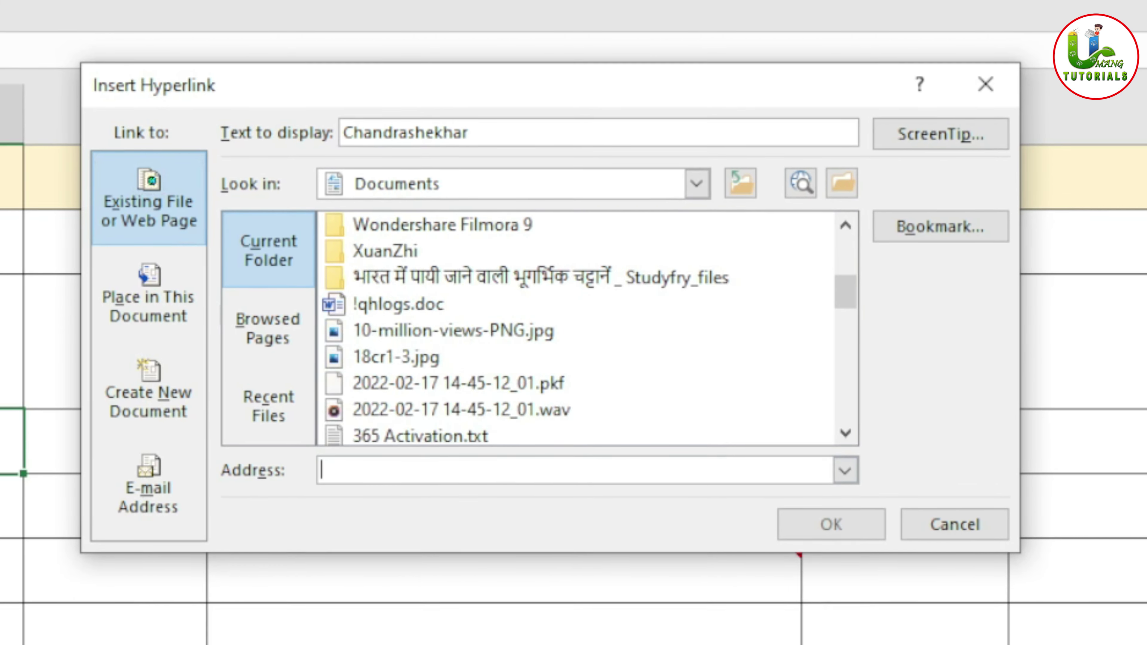
{"action": "scroll", "coordinate": [574, 330], "scroll_direction": "down", "scroll_amount": 5}
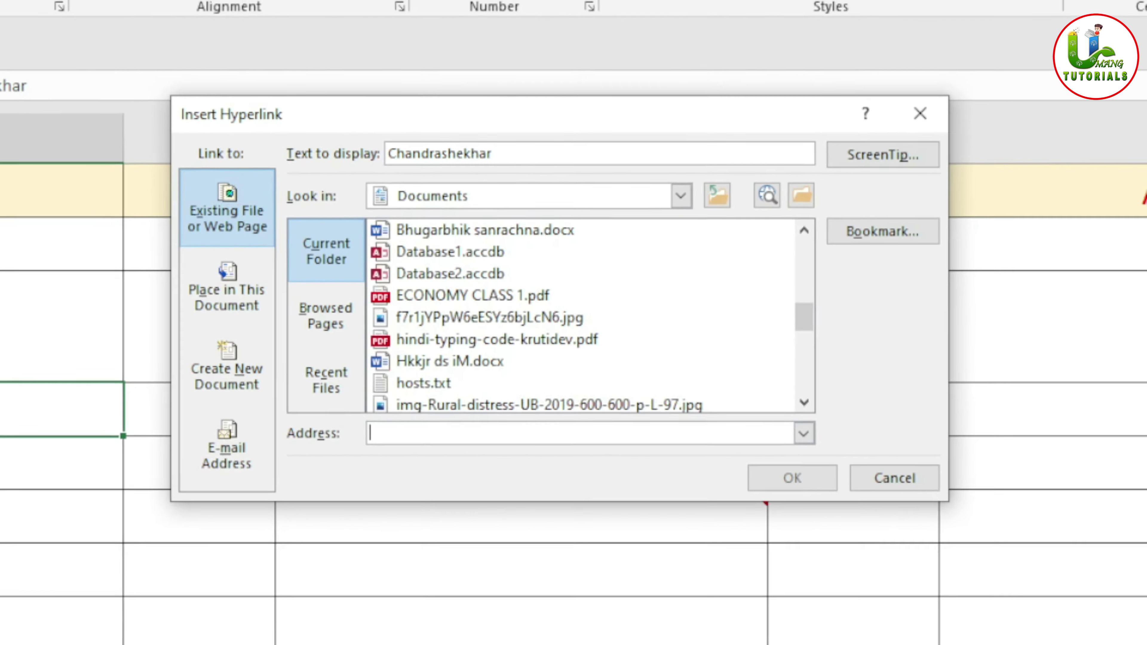
{"action": "scroll", "coordinate": [578, 323], "scroll_direction": "down", "scroll_amount": 1}
{"action": "scroll", "coordinate": [578, 323], "scroll_direction": "down", "scroll_amount": 1}
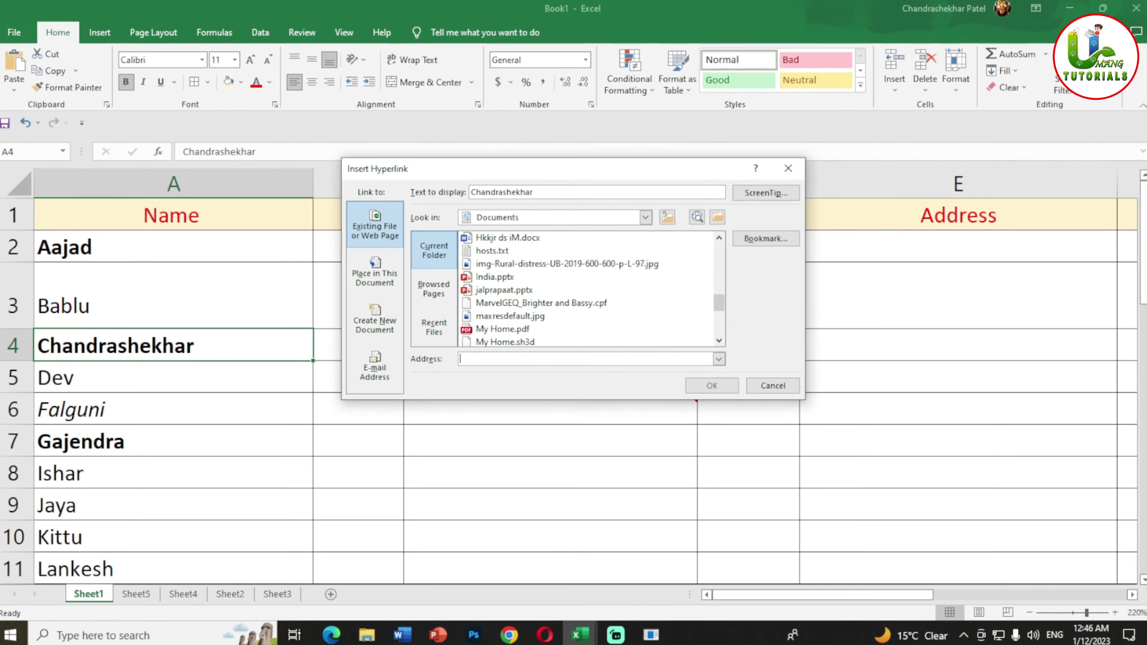
{"action": "scroll", "coordinate": [587, 297], "scroll_direction": "down", "scroll_amount": 2}
{"action": "scroll", "coordinate": [587, 296], "scroll_direction": "down", "scroll_amount": 2}
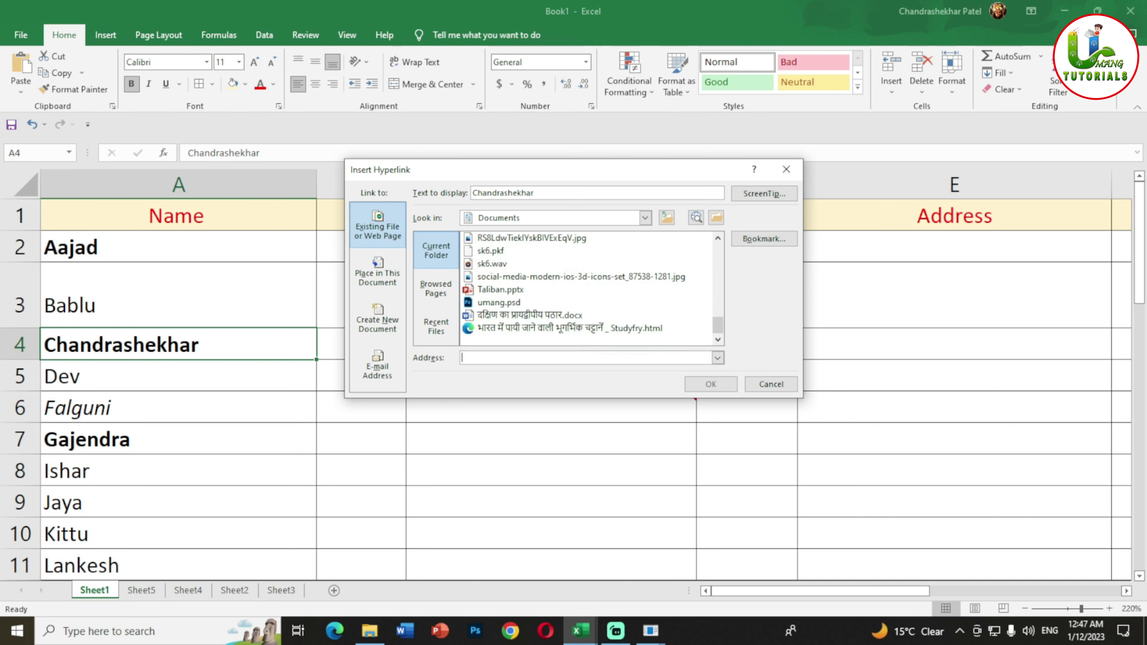
{"action": "left_click", "coordinate": [499, 302]}
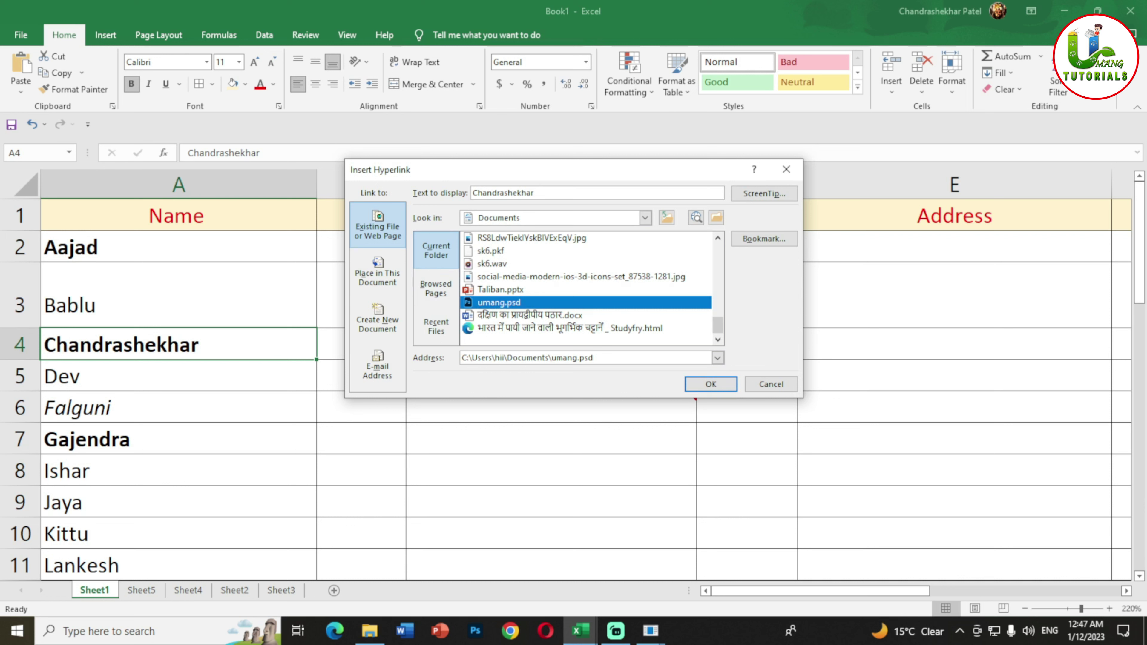
{"action": "left_click", "coordinate": [771, 384]}
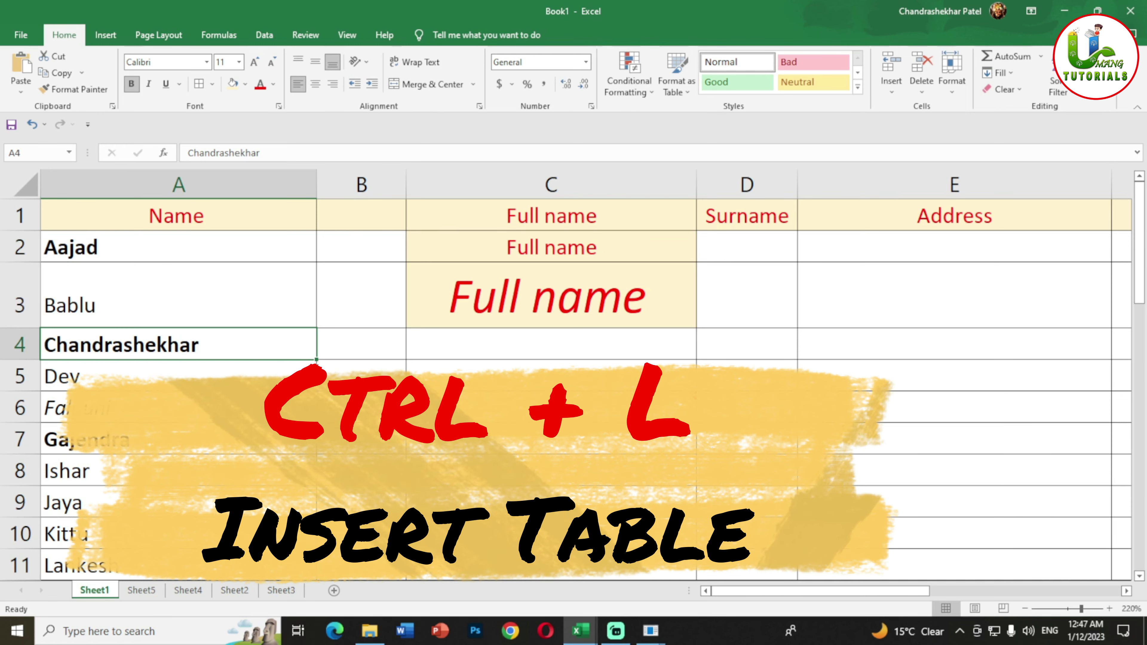
Select the empty cells under Full name in column C, start a table, then cancel it
{"action": "left_click_drag", "start_coordinate": [551, 343], "coordinate": [550, 501]}
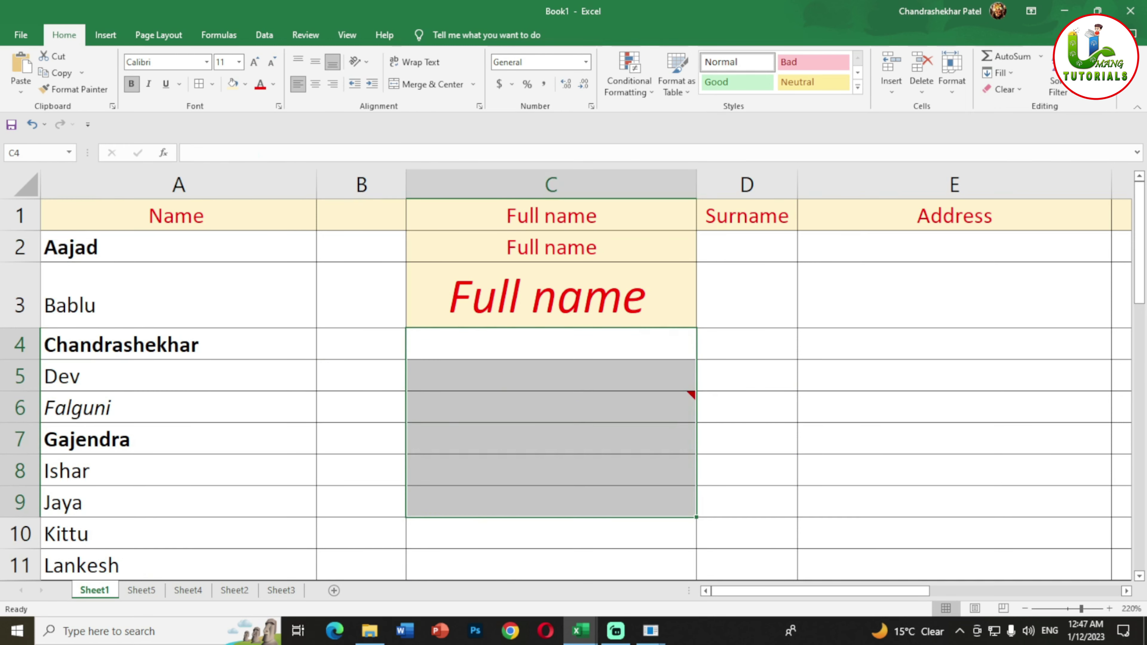
{"action": "key", "text": "ctrl+l"}
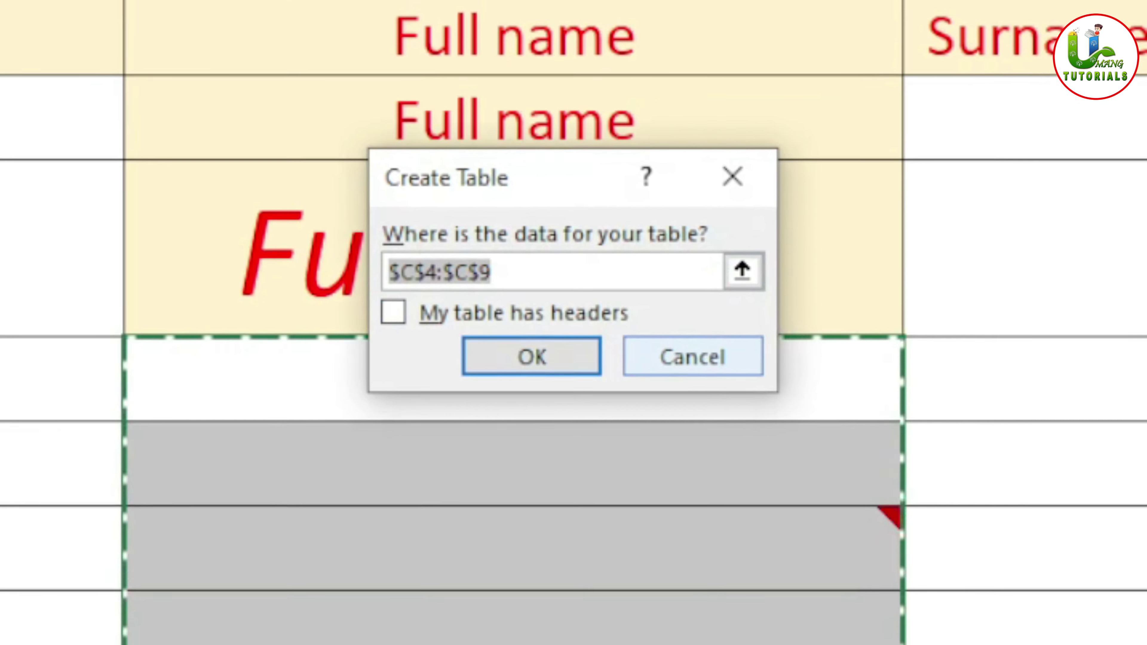
{"action": "left_click", "coordinate": [694, 357]}
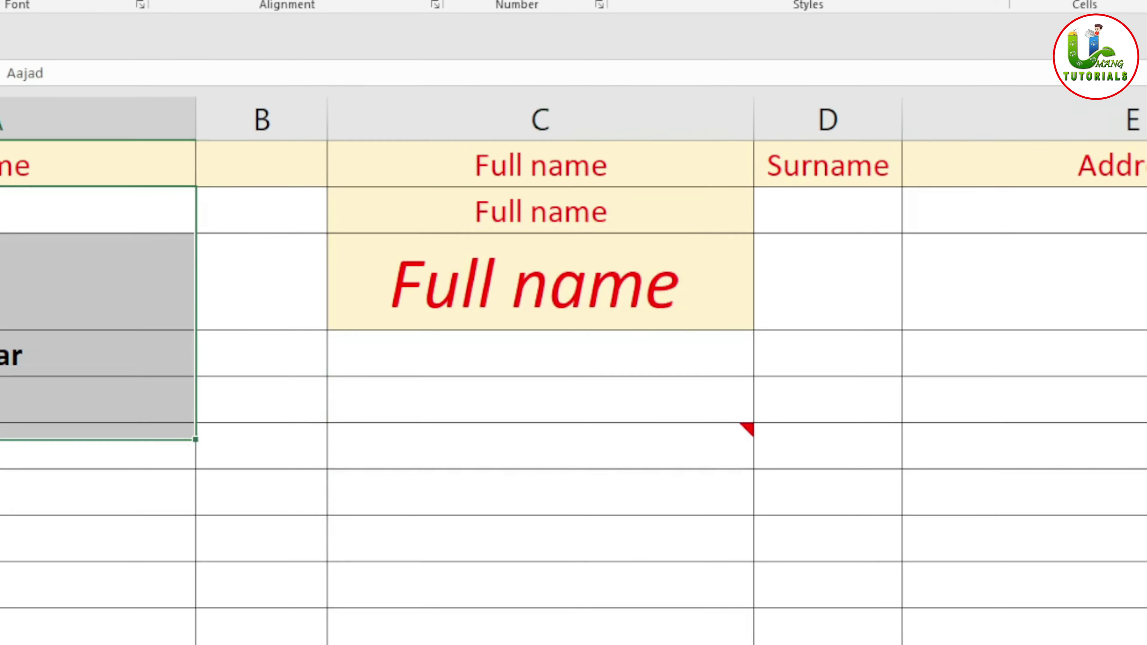
Create a table from the names A2:A11 with a header row using Ctrl+T
{"action": "scroll", "coordinate": [574, 362], "scroll_direction": "down", "scroll_amount": 2}
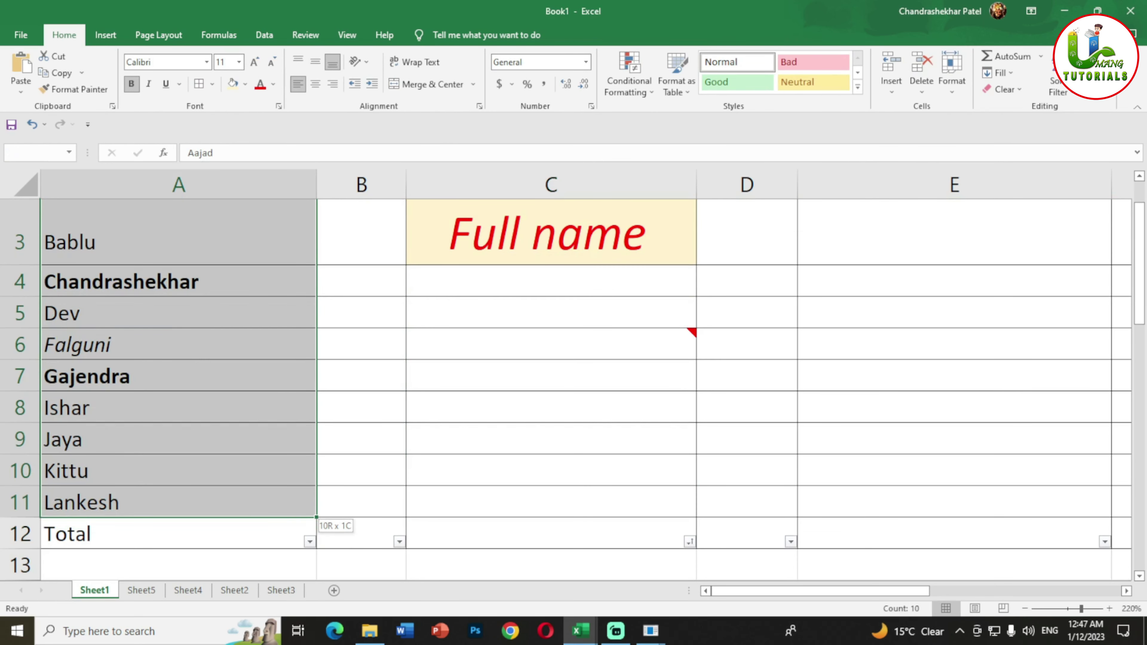
{"action": "scroll", "coordinate": [573, 384], "scroll_direction": "up", "scroll_amount": 1}
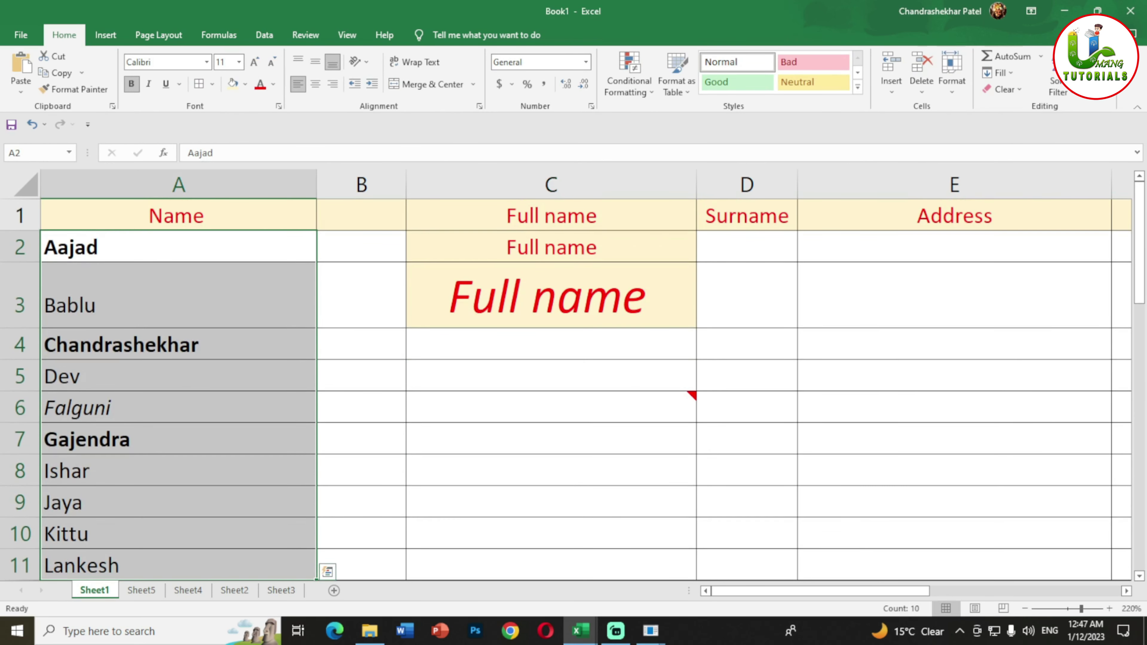
{"action": "key", "text": "ctrl+t"}
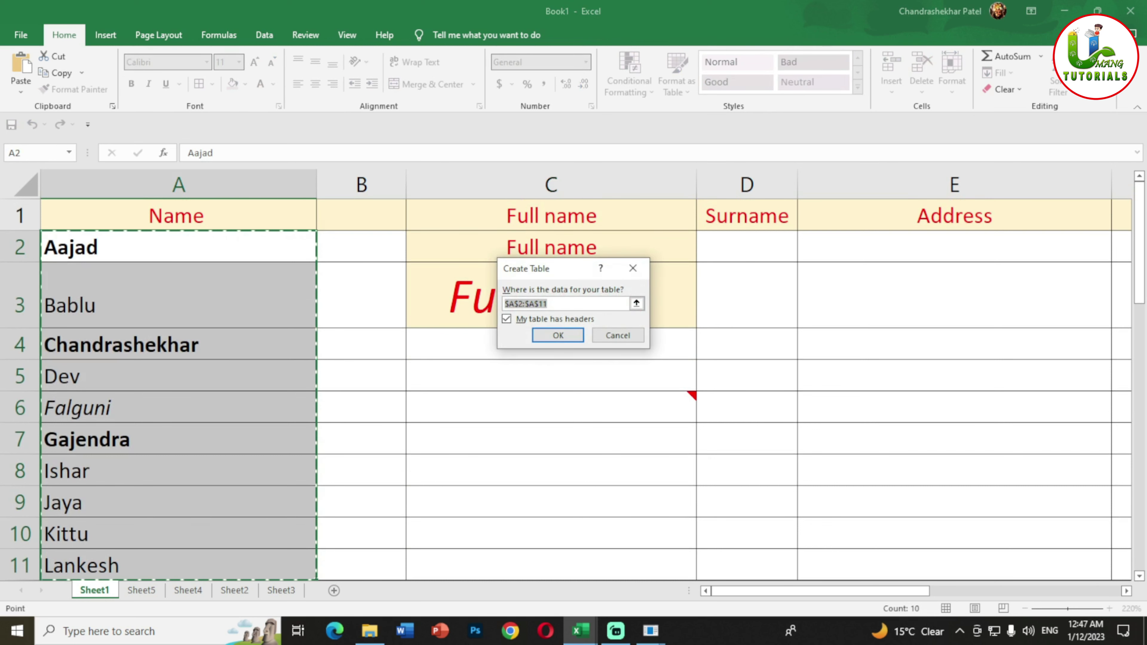
{"action": "key", "text": "Return"}
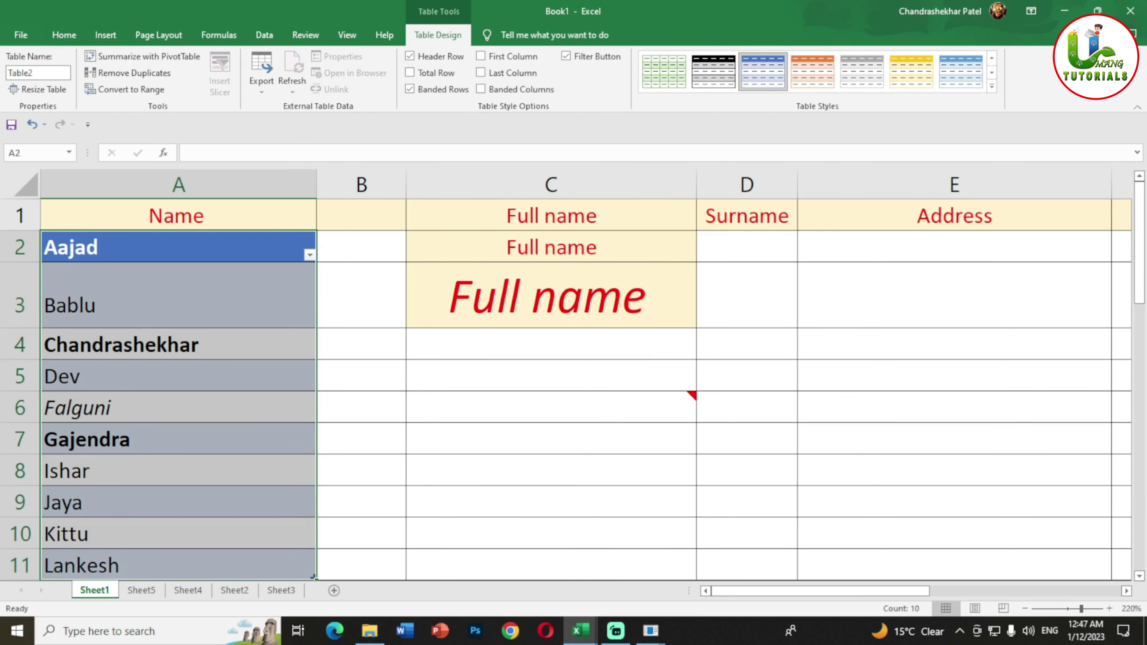
Apply the orange table style and filter the Aajad column to show only Falguni
{"action": "left_click", "coordinate": [811, 71]}
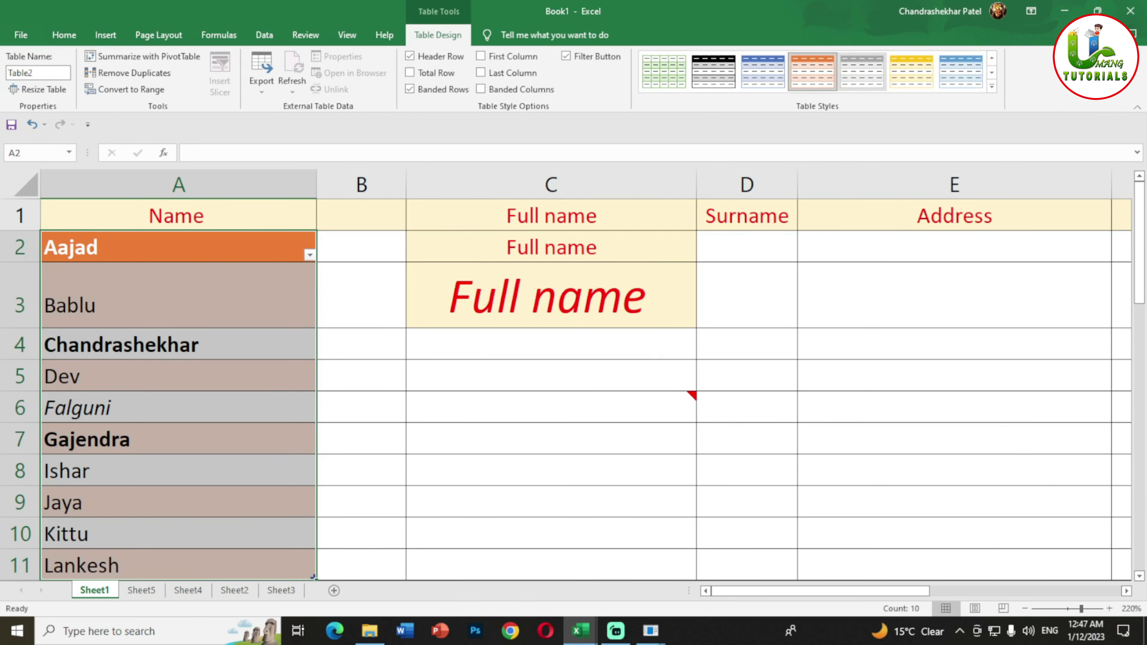
{"action": "key", "text": "alt+Down"}
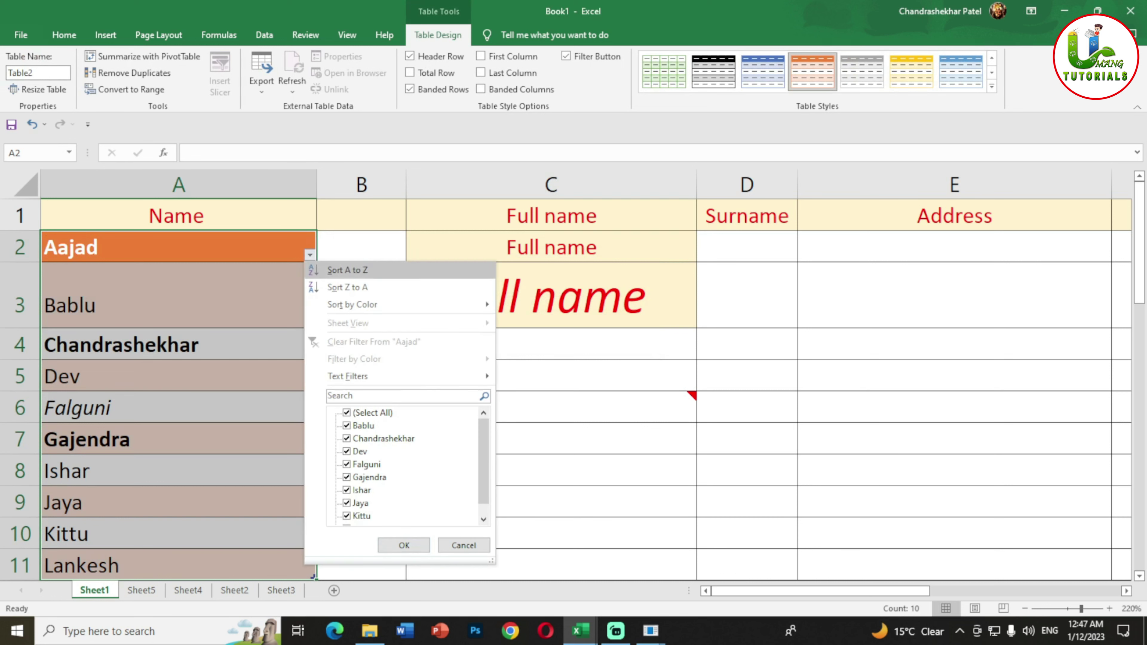
{"action": "left_click", "coordinate": [372, 412]}
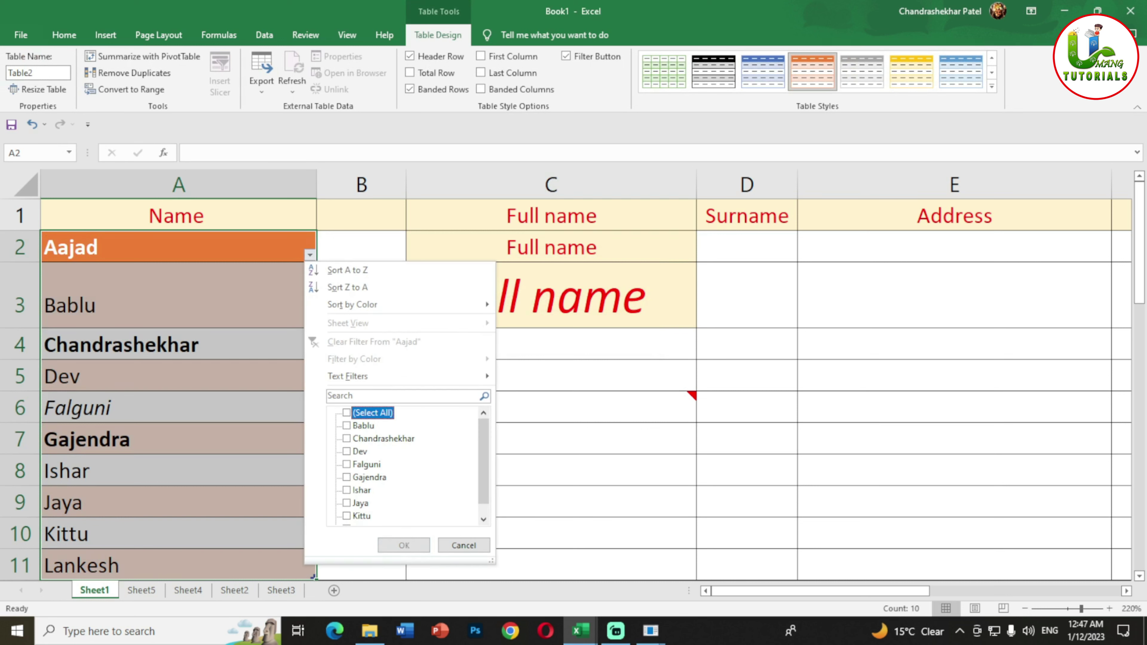
{"action": "left_click", "coordinate": [347, 464]}
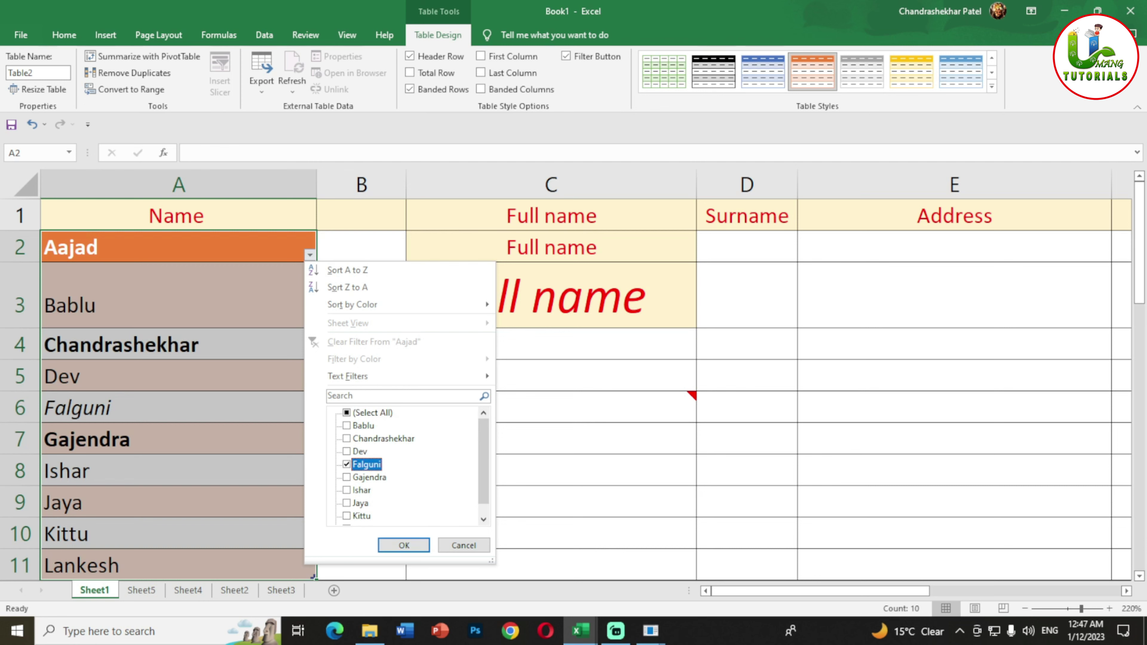
{"action": "left_click", "coordinate": [403, 545]}
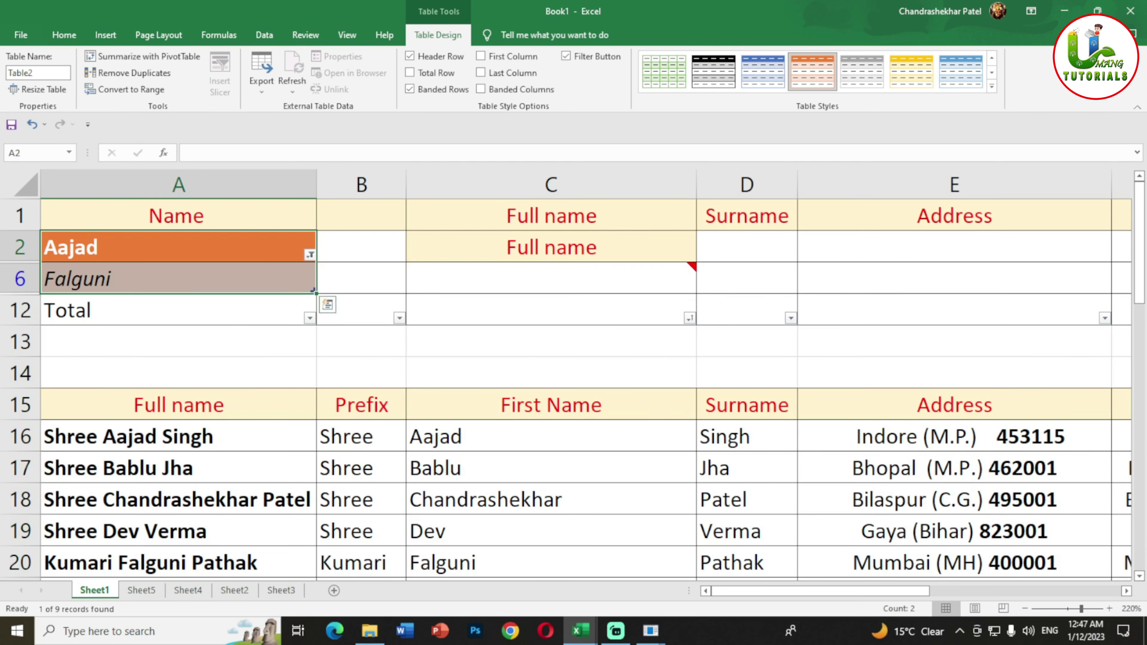
Turn the full names in A15:A26 into a table with Ctrl+T
{"action": "scroll", "coordinate": [328, 305], "scroll_direction": "down", "scroll_amount": 1}
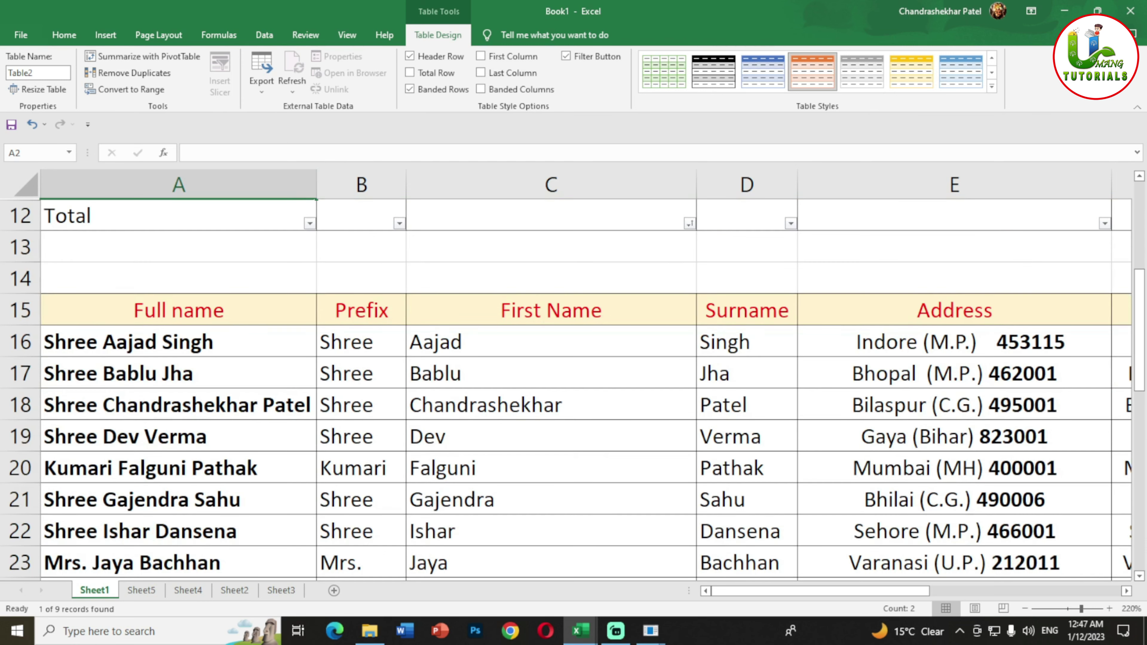
{"action": "scroll", "coordinate": [328, 305], "scroll_direction": "down", "scroll_amount": 3}
{"action": "scroll", "coordinate": [573, 388], "scroll_direction": "up", "scroll_amount": 2}
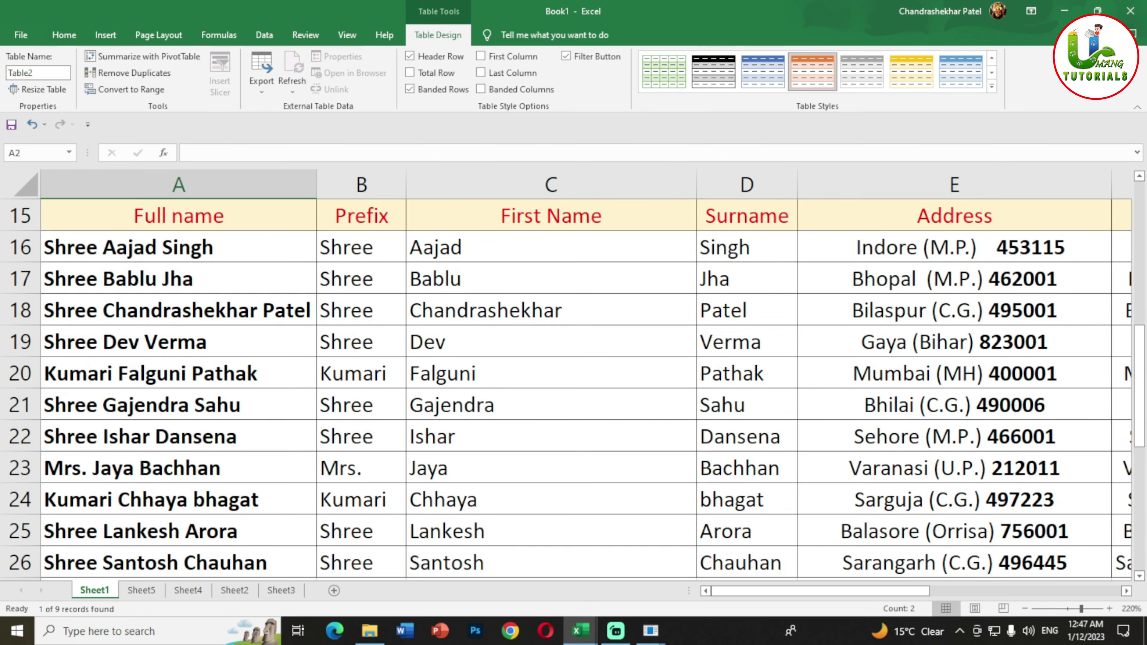
{"action": "left_click_drag", "start_coordinate": [176, 216], "coordinate": [176, 470]}
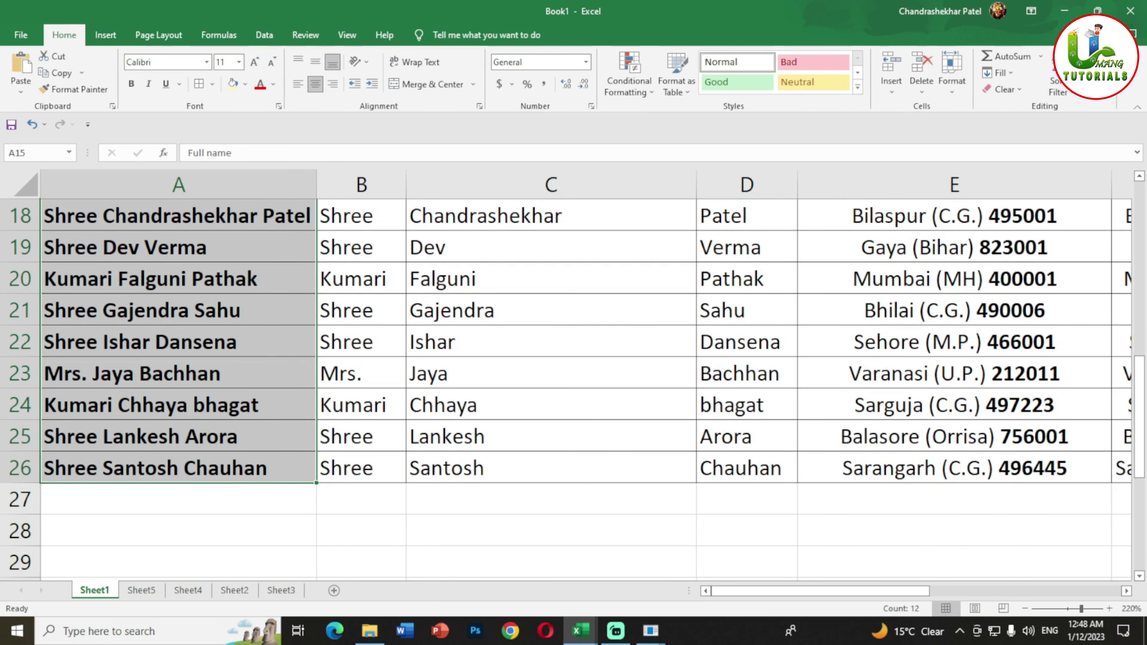
{"action": "scroll", "coordinate": [573, 389], "scroll_direction": "up", "scroll_amount": 1}
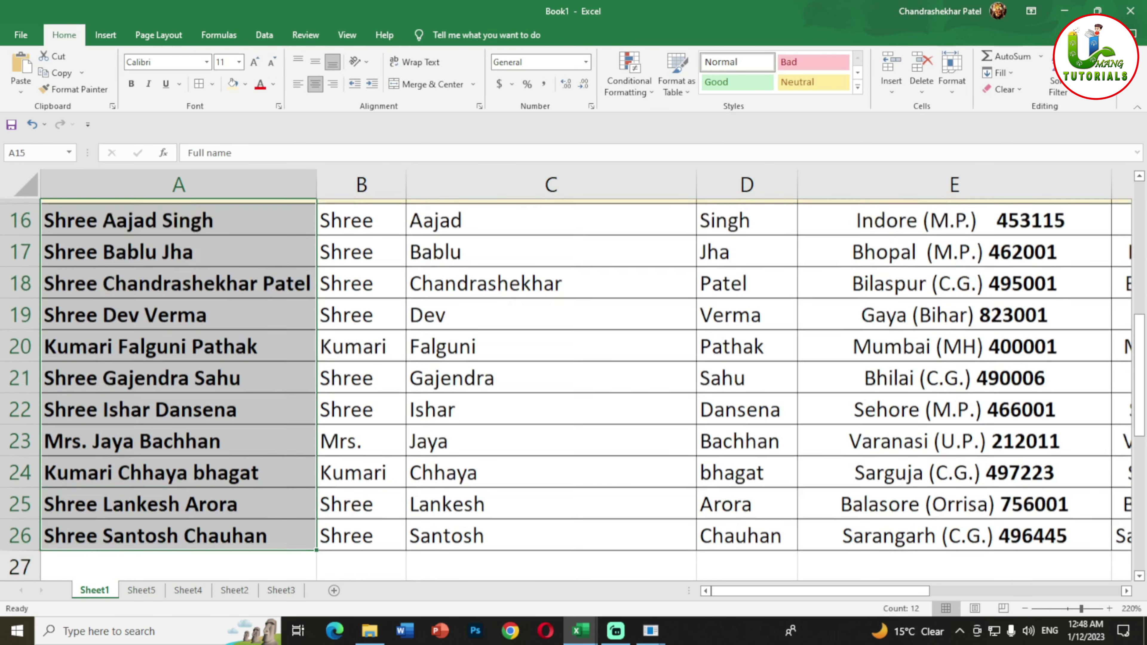
{"action": "key", "text": "ctrl+t"}
{"action": "key", "text": "Return"}
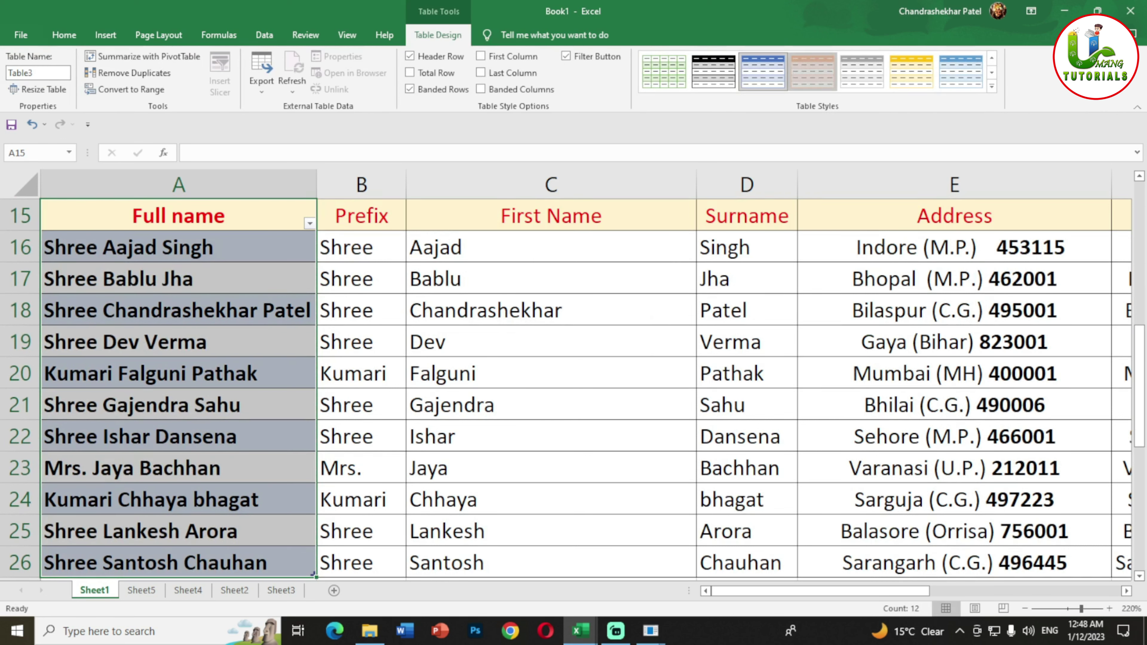
Filter the Full name column down to a single name
{"action": "left_click", "coordinate": [310, 223]}
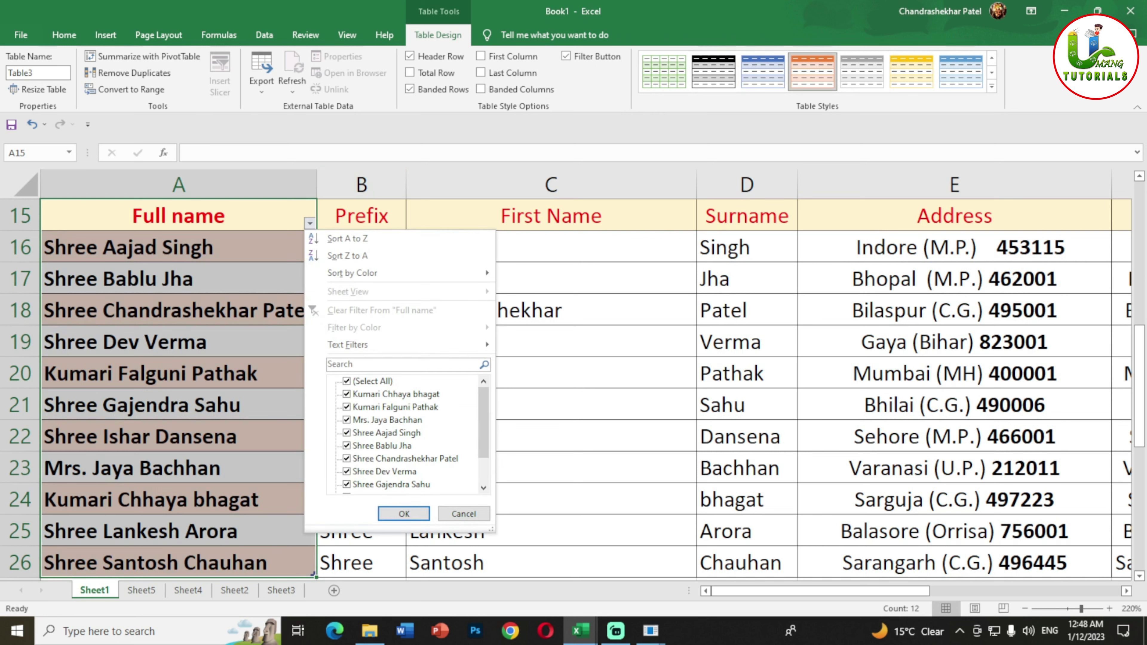
{"action": "left_click", "coordinate": [346, 381]}
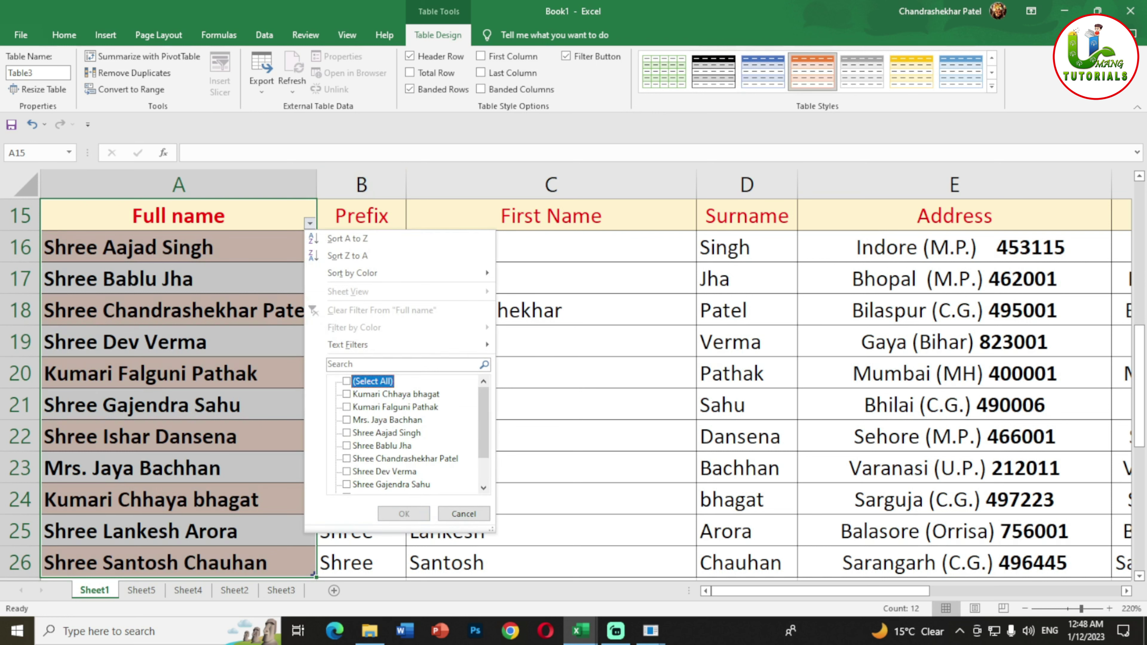
{"action": "scroll", "coordinate": [357, 381], "scroll_direction": "down", "scroll_amount": 1}
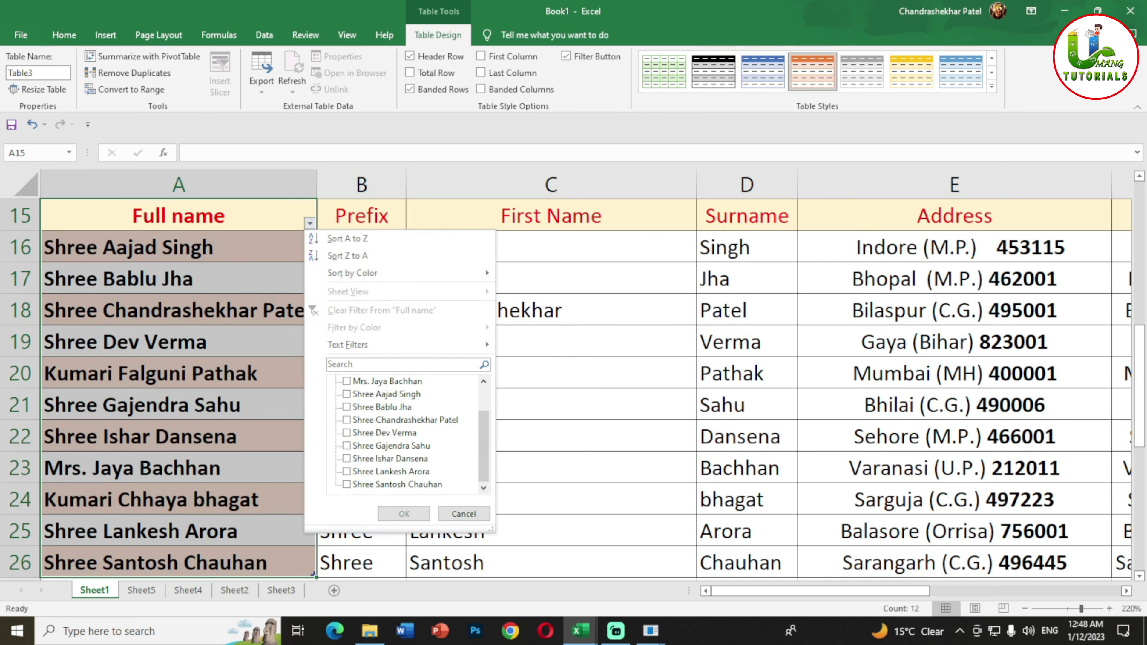
{"action": "left_click", "coordinate": [346, 446]}
{"action": "left_click", "coordinate": [404, 514]}
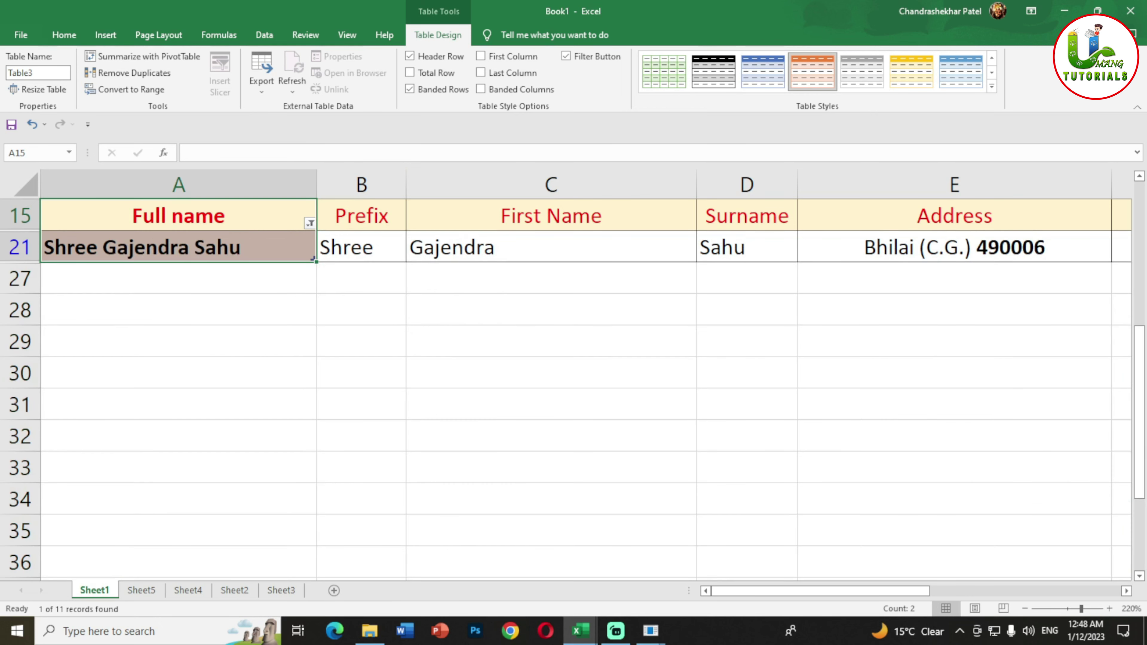
Clear the Full name filter by re-checking Select All so every name shows
{"action": "key", "text": "alt+Down"}
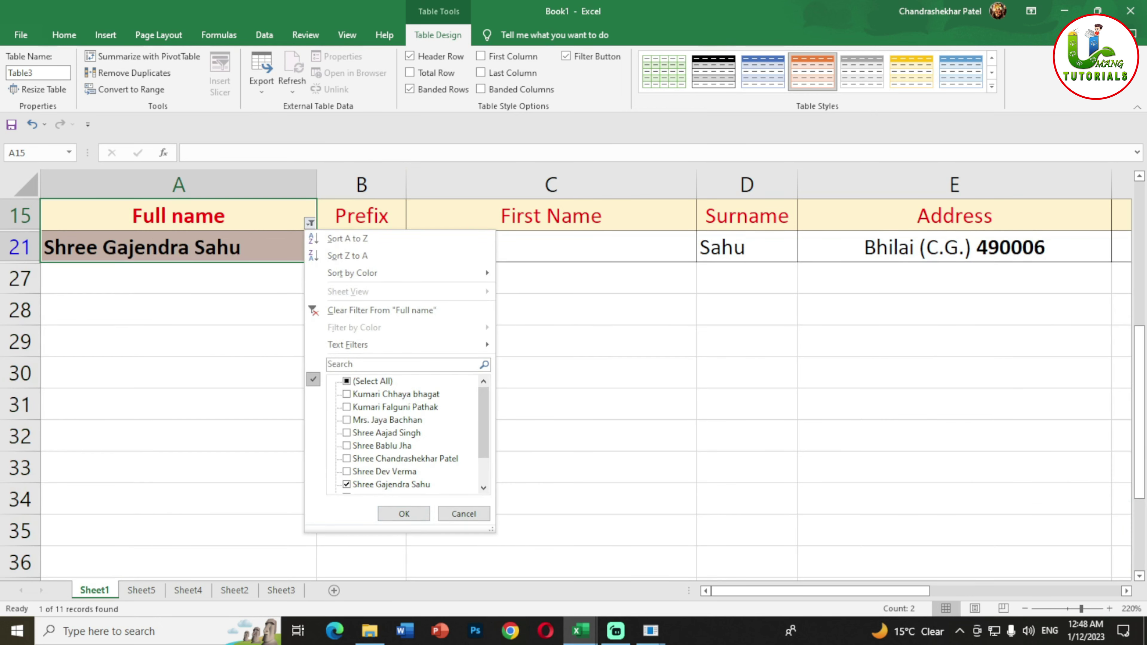
{"action": "left_click", "coordinate": [373, 381]}
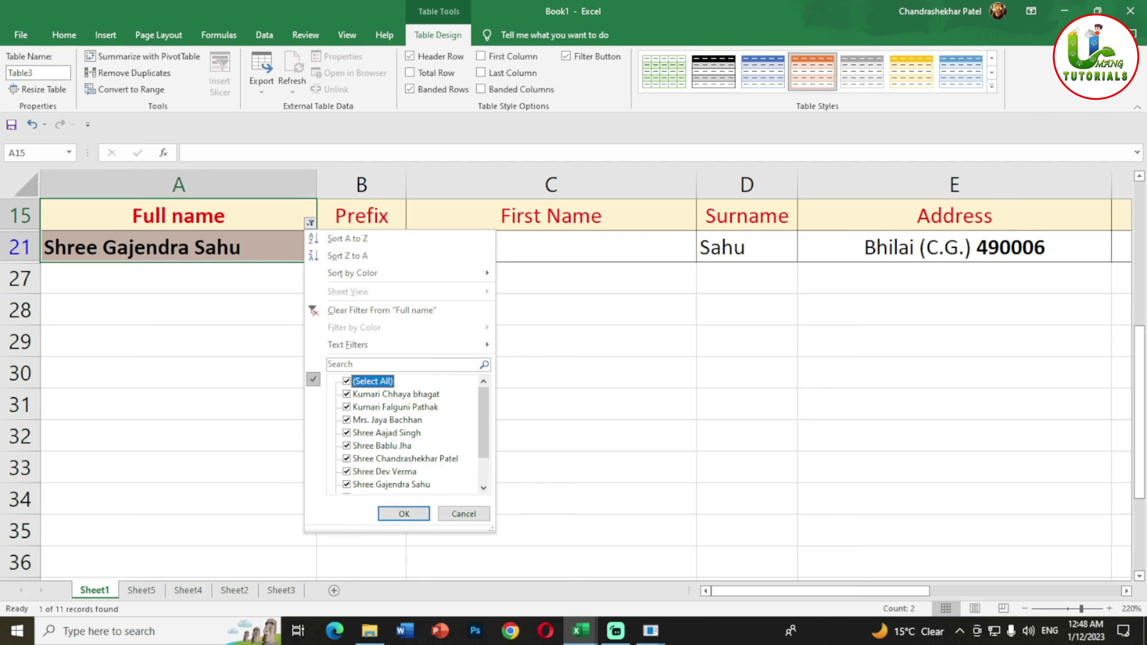
{"action": "key", "text": "Return"}
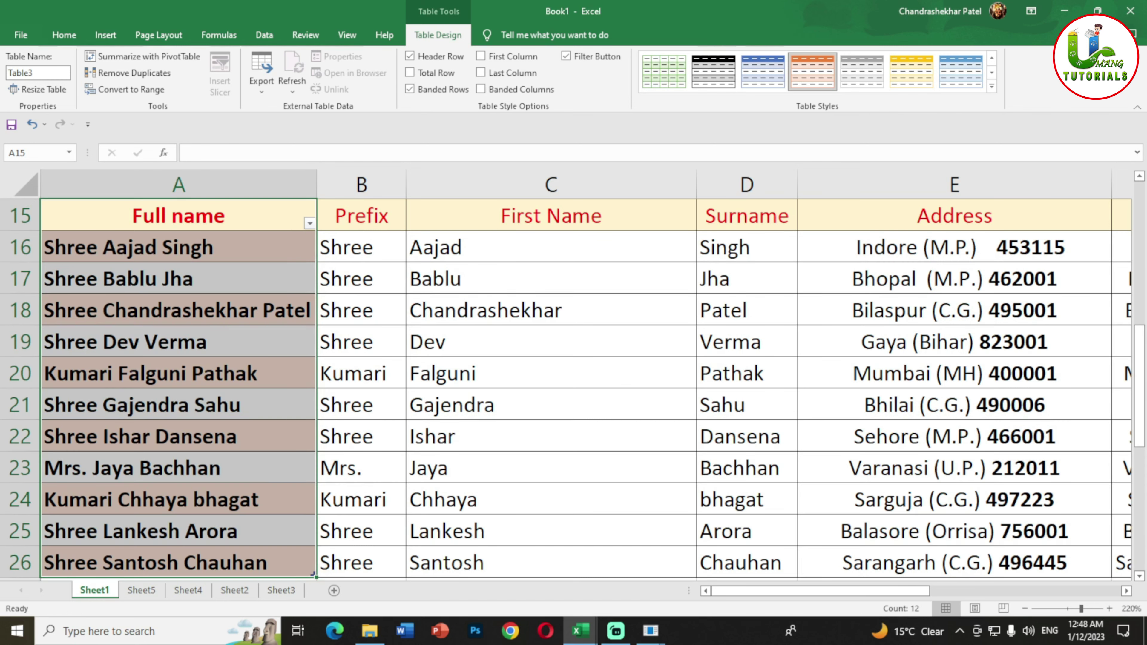
{"action": "scroll", "coordinate": [574, 375], "scroll_direction": "up", "scroll_amount": 3}
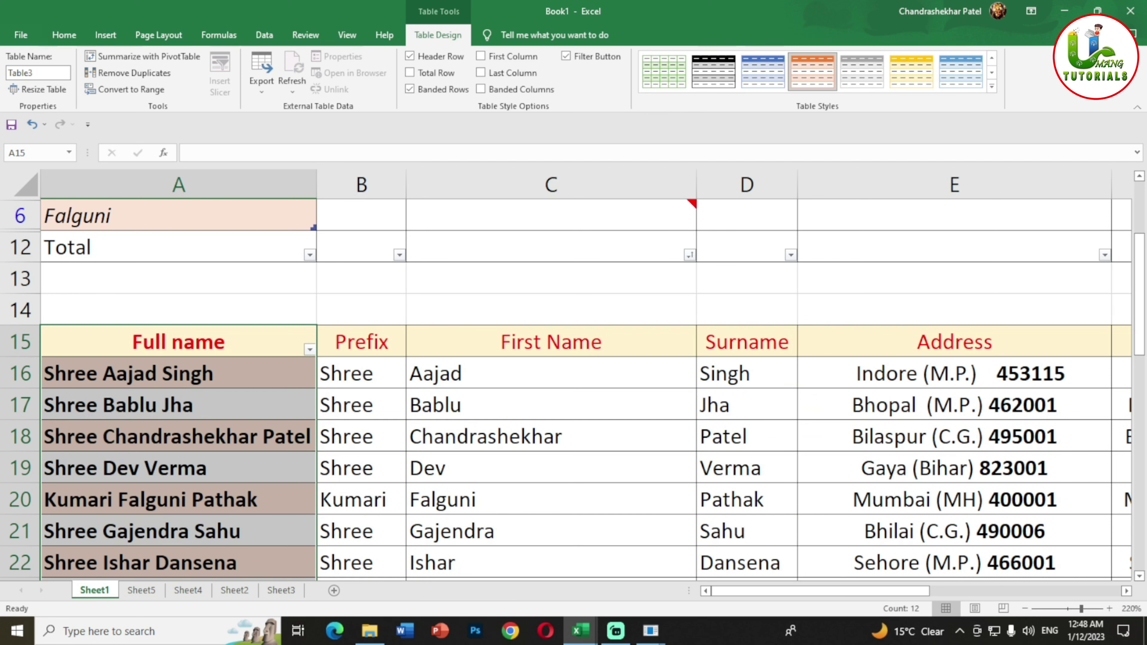
Create the blank workbook Book5 with Ctrl+N and show the Open page with Ctrl+O
{"action": "key", "text": "ctrl+n"}
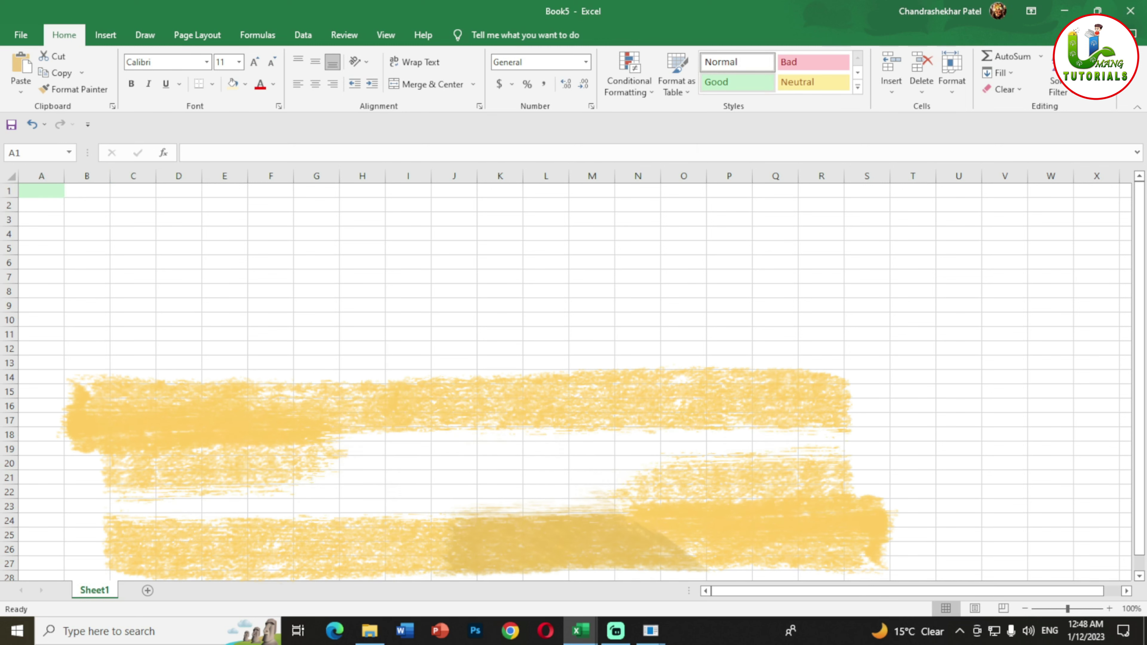
{"action": "key", "text": "ctrl+o"}
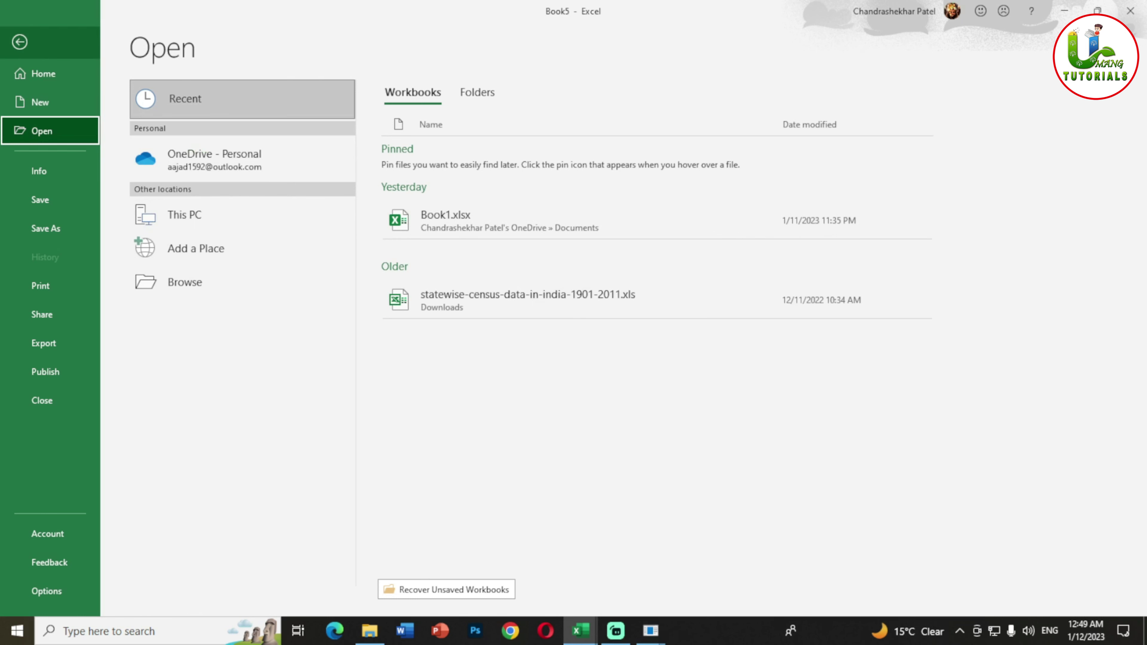
Leave the Open page and close the empty Book5 with Ctrl+W, returning to Book1
{"action": "left_click", "coordinate": [19, 41]}
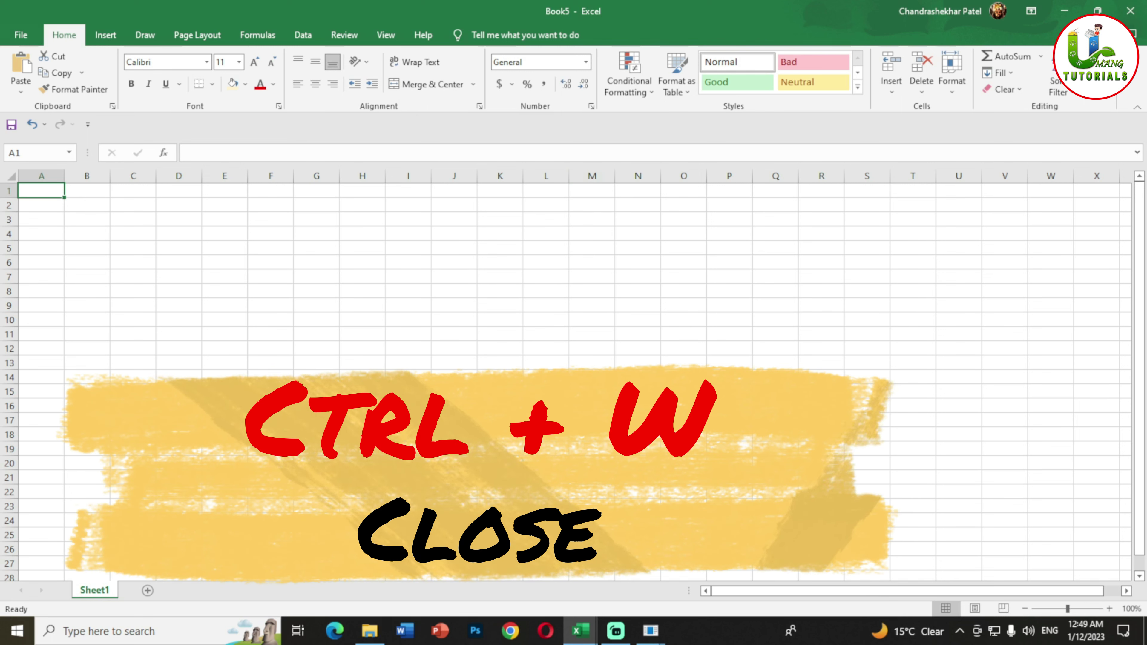
{"action": "key", "text": "ctrl+w"}
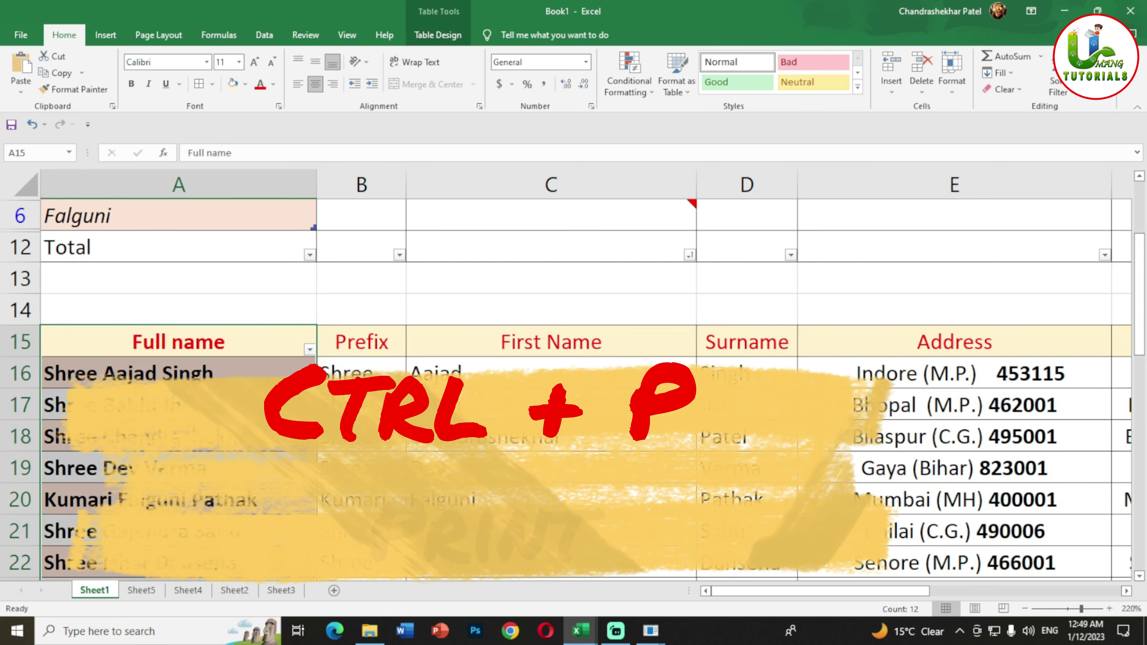
In Book1's print preview, try Portrait, then set Landscape Orientation for 2 pages
{"action": "key", "text": "ctrl+p"}
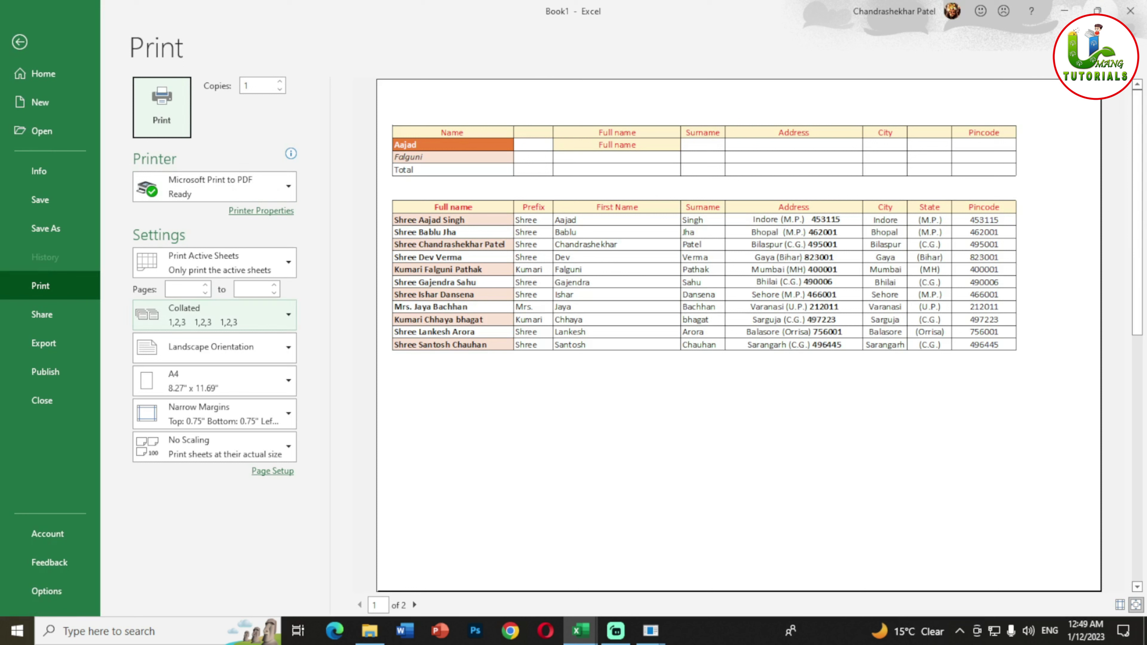
{"action": "left_click", "coordinate": [214, 347]}
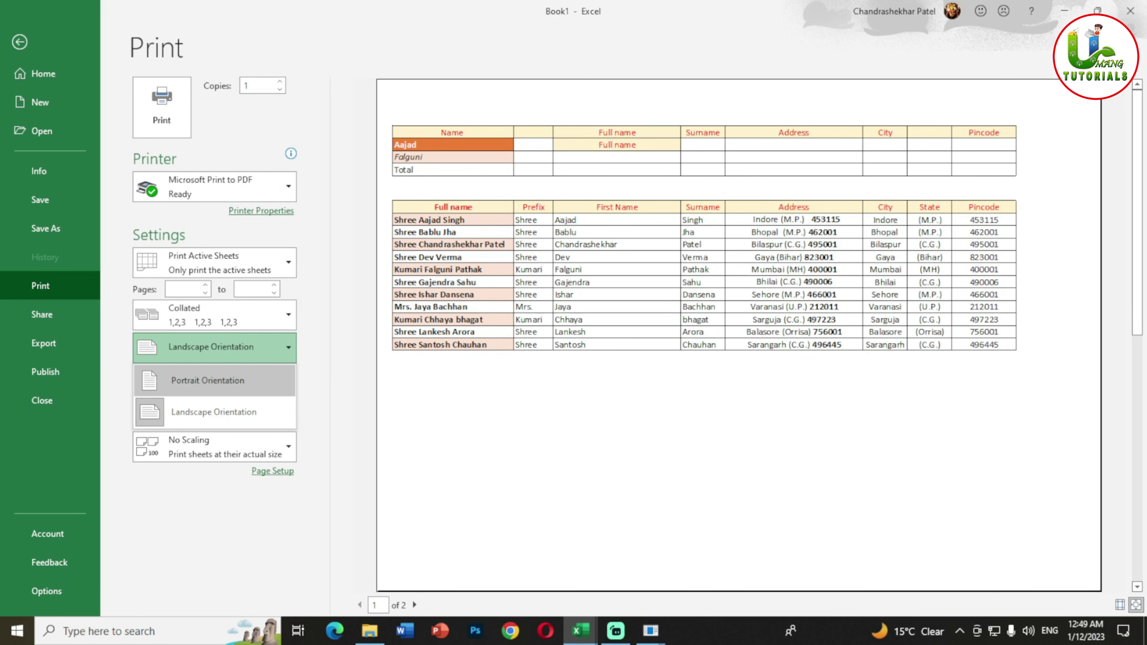
{"action": "left_click", "coordinate": [208, 380]}
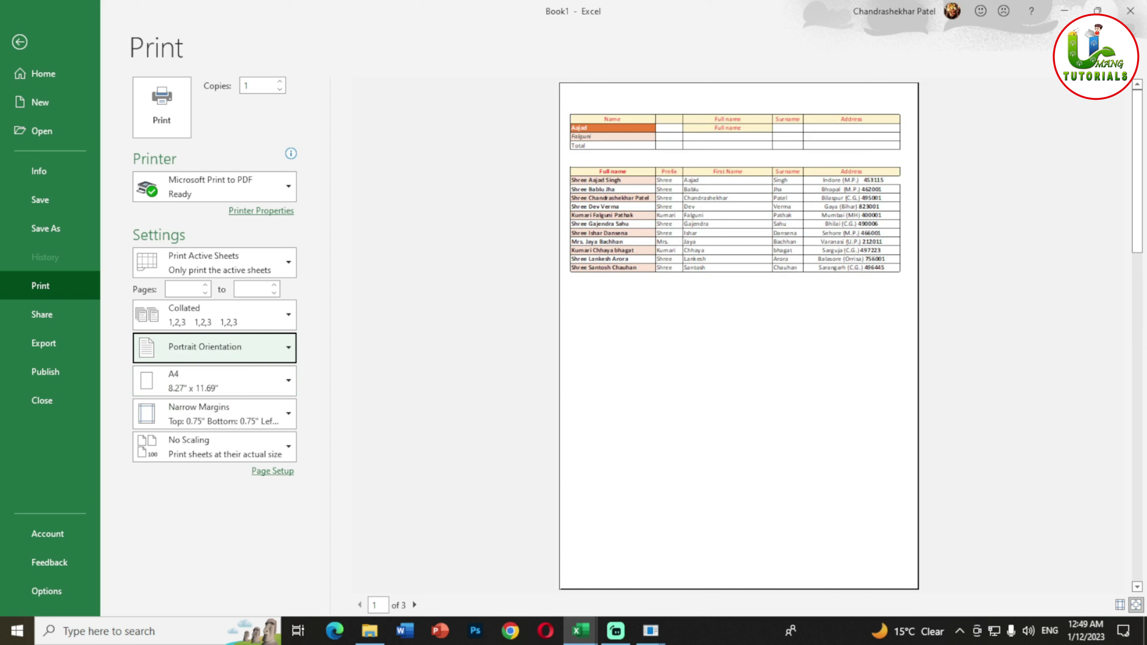
{"action": "left_click", "coordinate": [215, 347]}
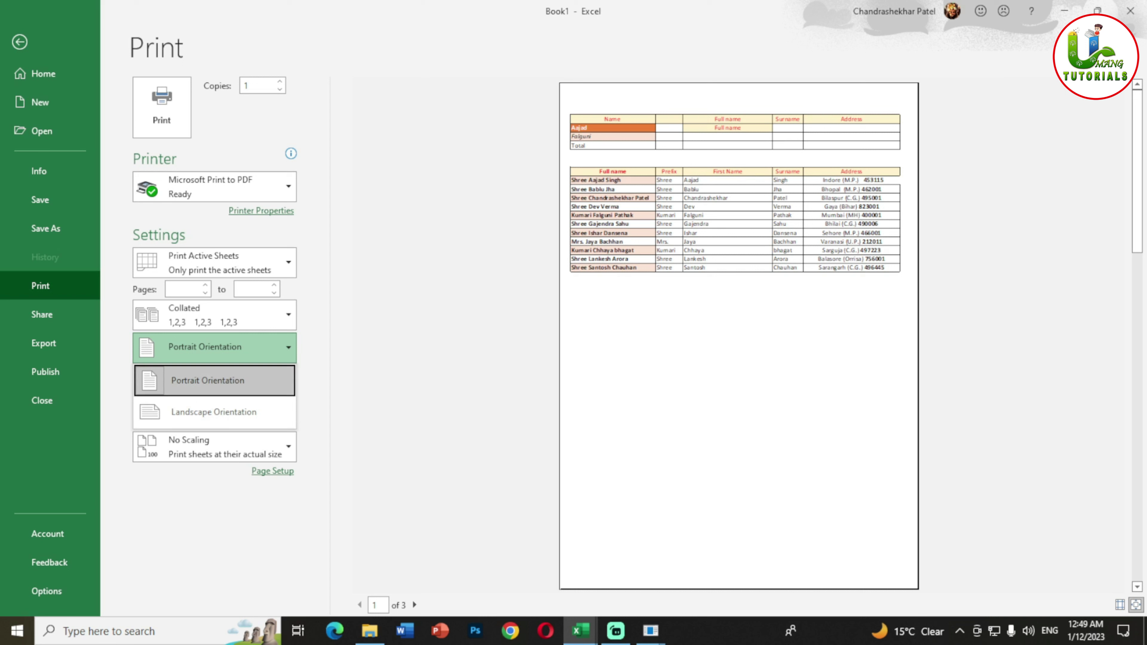
{"action": "key", "text": "Down"}
{"action": "key", "text": "Return"}
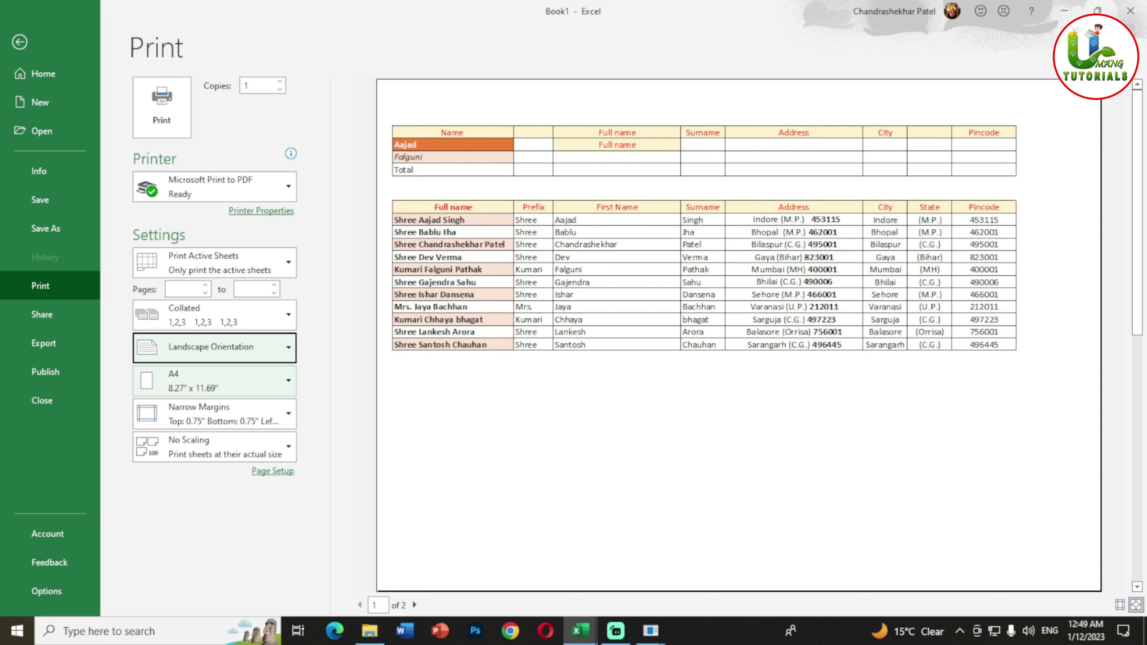
Set the print orientation to Portrait and keep A4 paper size
{"action": "left_click", "coordinate": [214, 347]}
{"action": "left_click", "coordinate": [212, 413]}
{"action": "left_click", "coordinate": [214, 347]}
{"action": "left_click", "coordinate": [213, 379]}
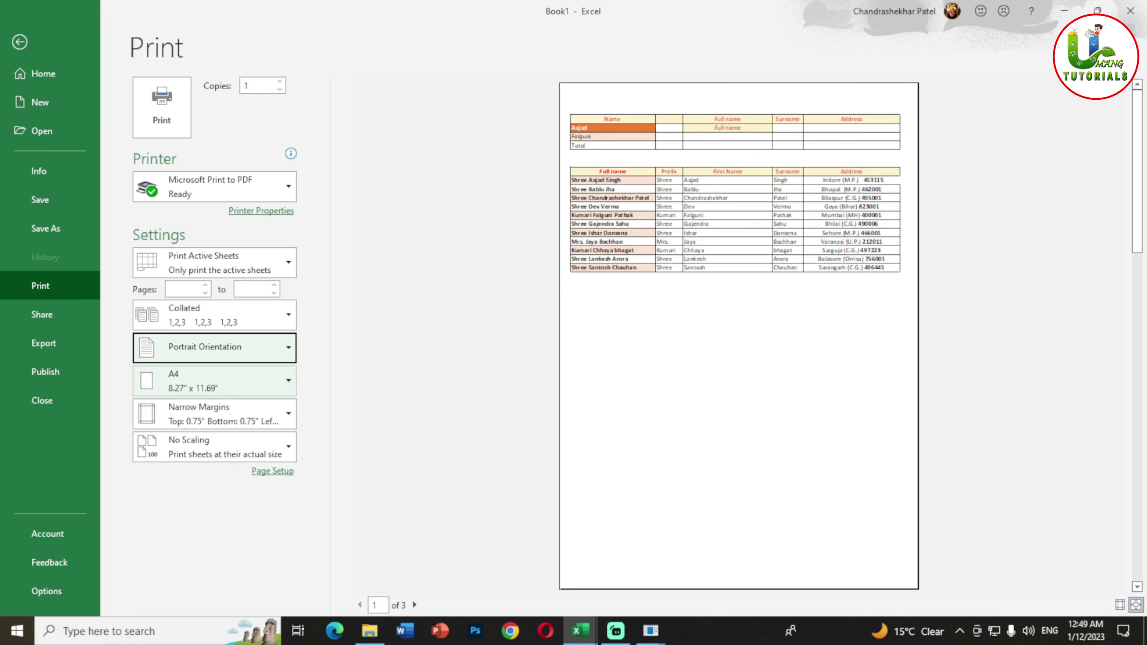
{"action": "left_click", "coordinate": [214, 381]}
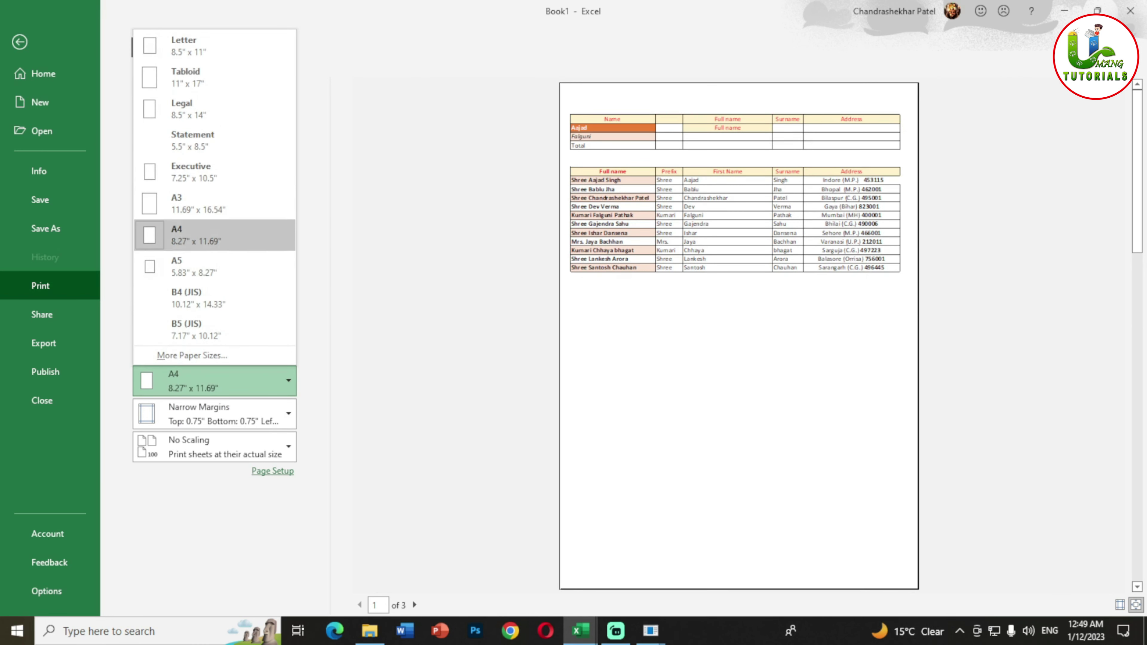
{"action": "left_click", "coordinate": [213, 414]}
Keep Narrow Margins and choose Microsoft Print to PDF as the printer
{"action": "left_click", "coordinate": [213, 413]}
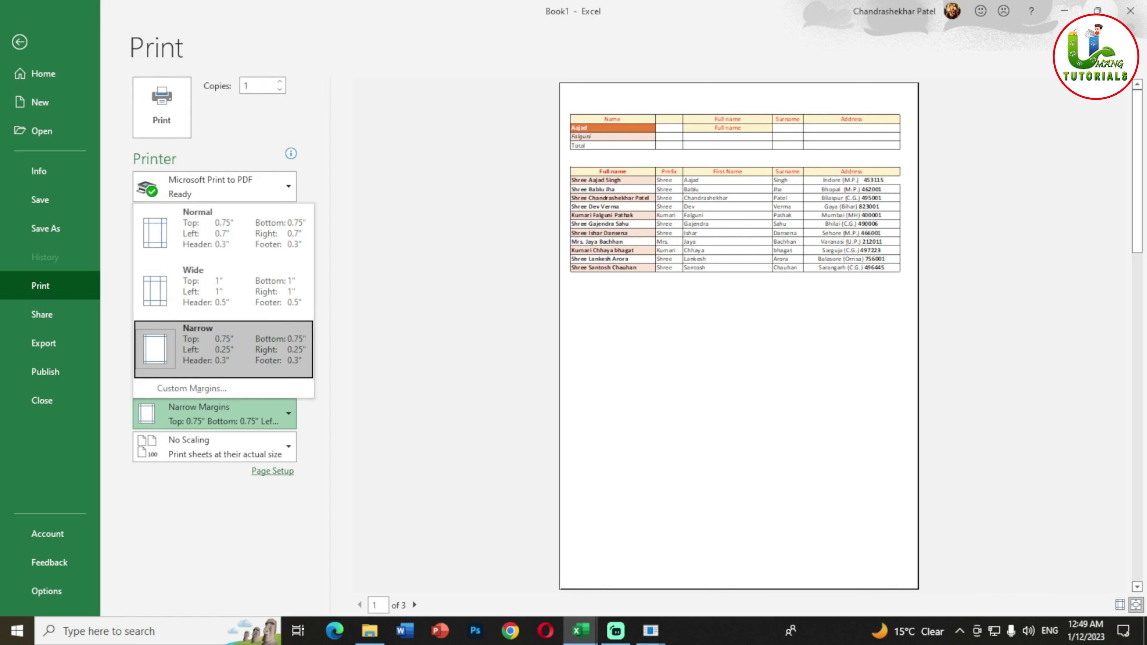
{"action": "left_click", "coordinate": [223, 348]}
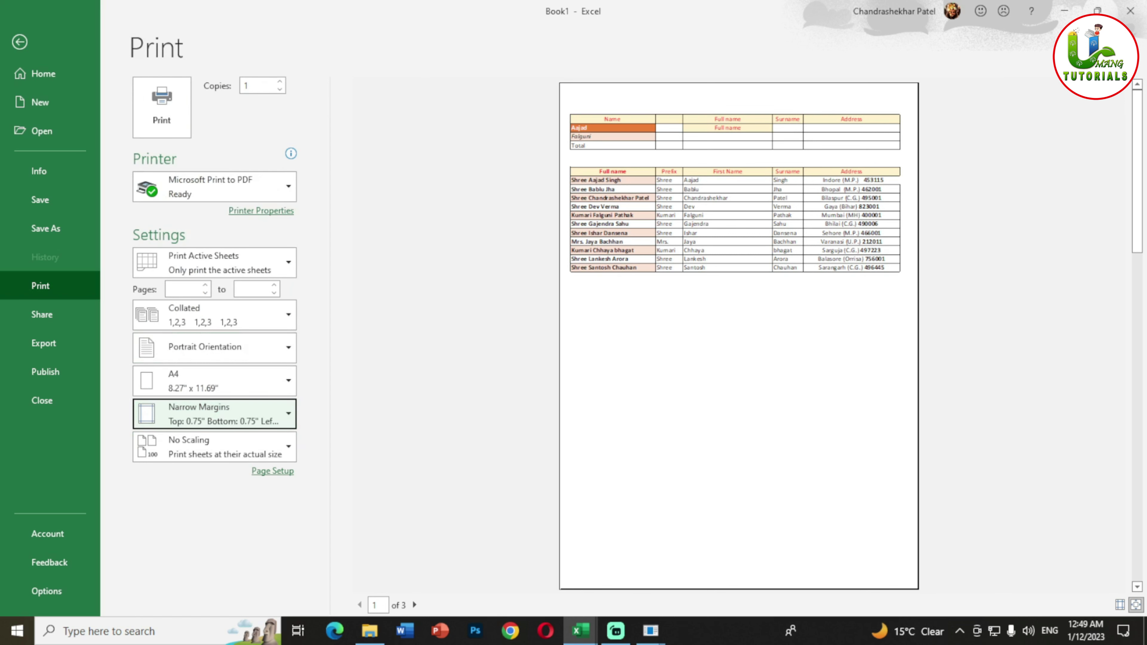
{"action": "left_click", "coordinate": [214, 186]}
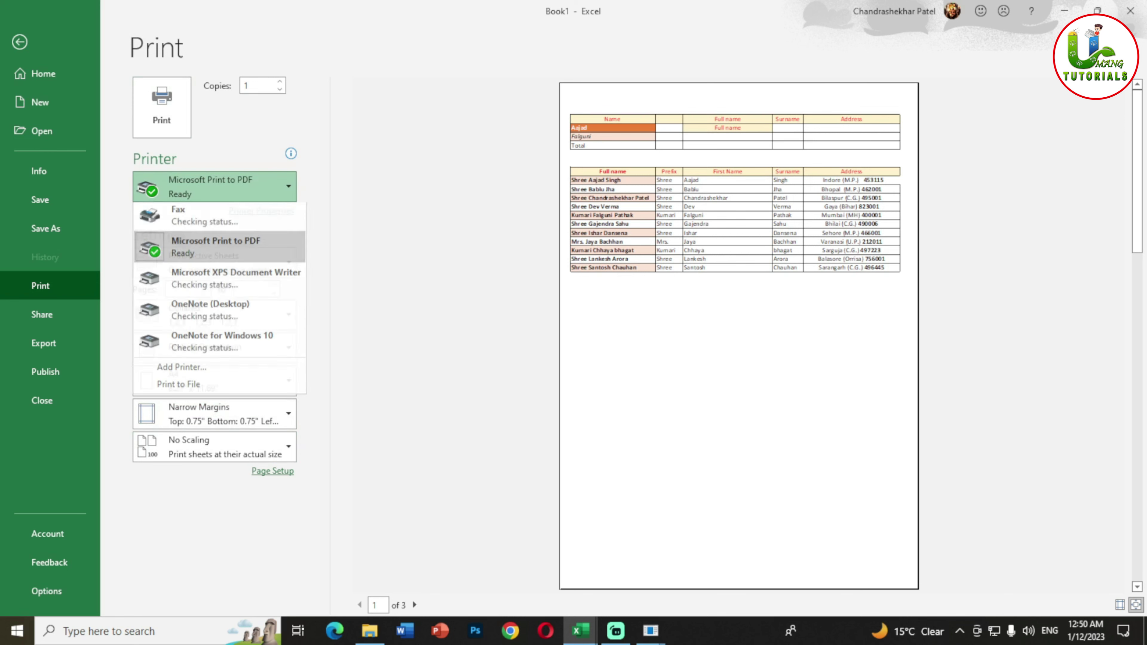
{"action": "left_click", "coordinate": [230, 252]}
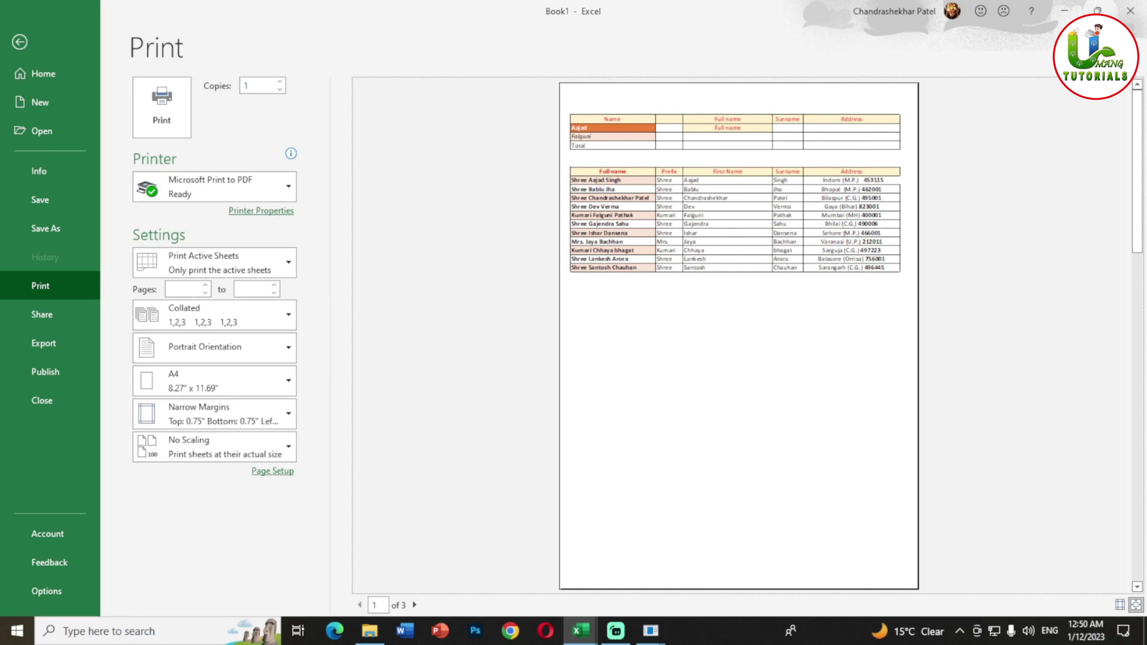
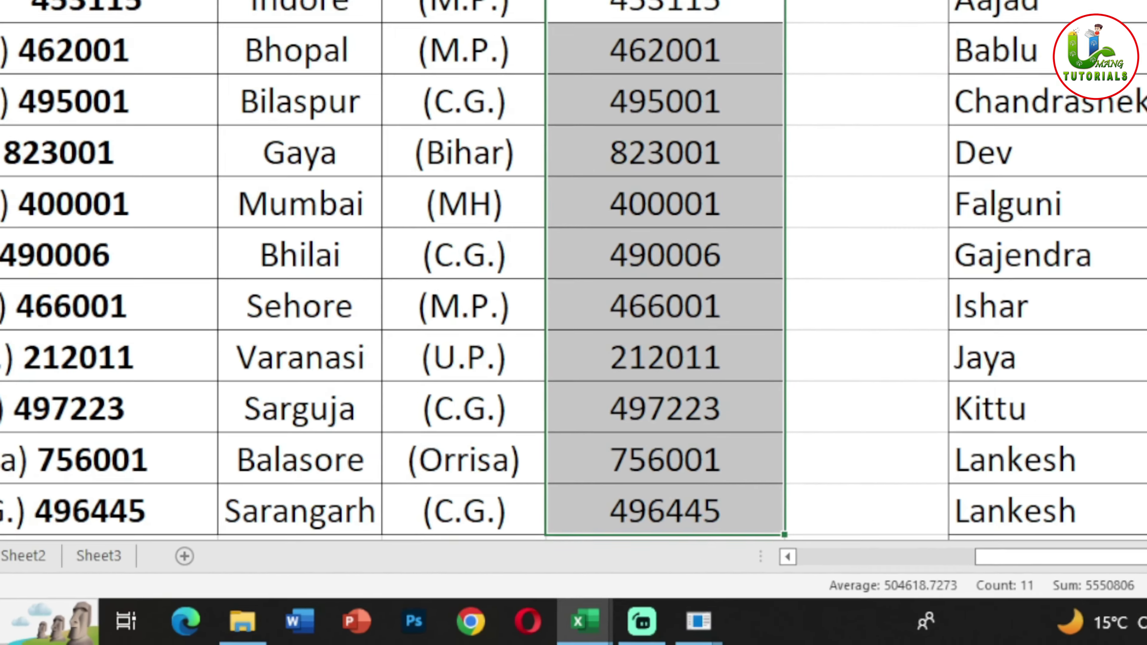
Preview the chart, totals and table Quick Analysis suggestions for the pincodes, then dismiss them
{"action": "key", "text": "ctrl+q"}
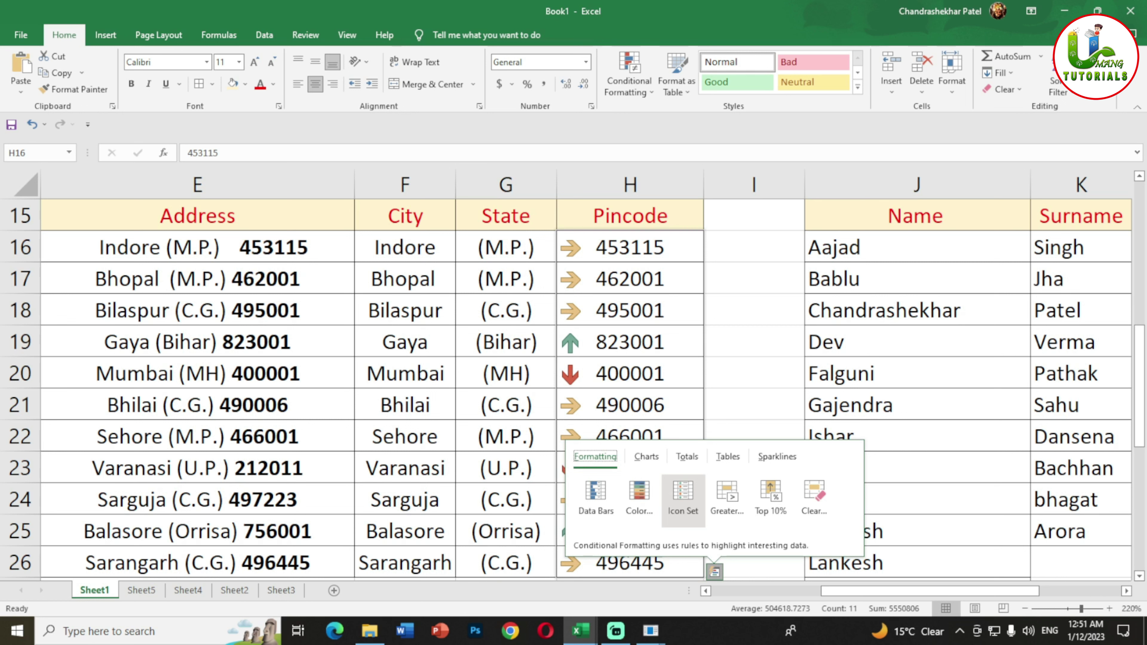
{"action": "left_click", "coordinate": [646, 457]}
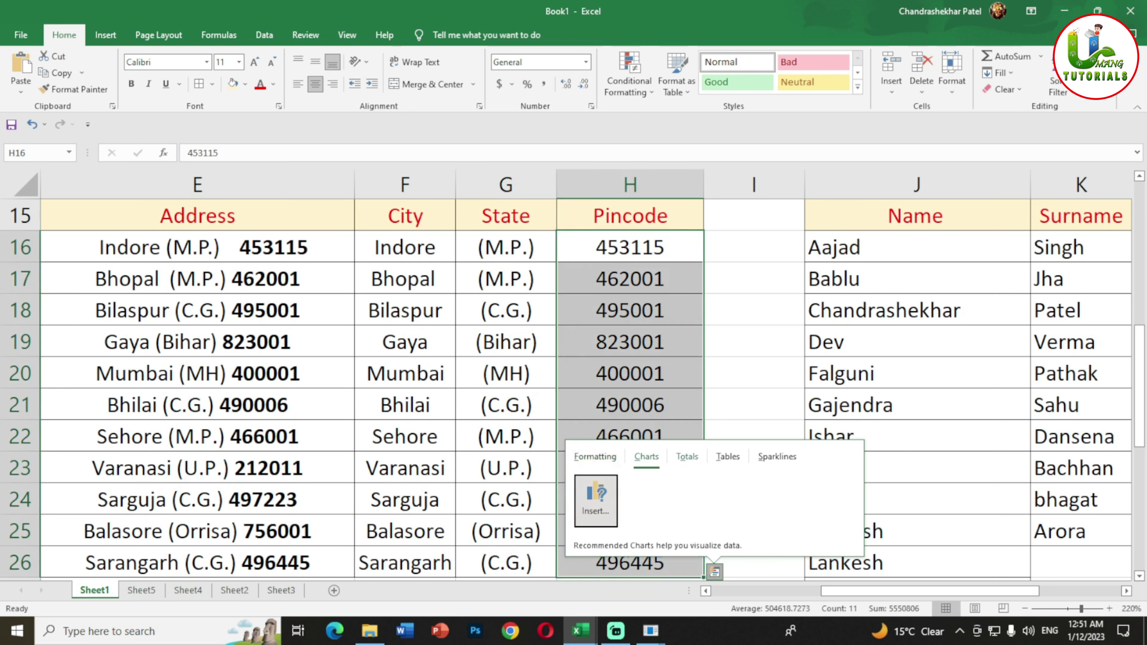
{"action": "left_click", "coordinate": [687, 456]}
{"action": "left_click", "coordinate": [728, 456]}
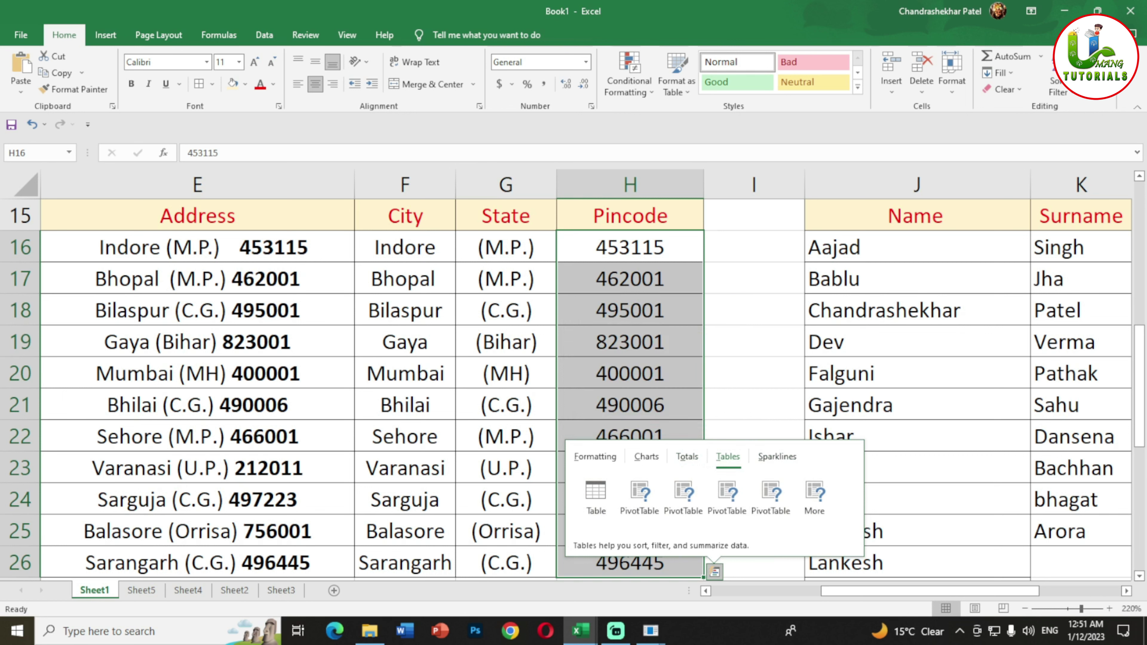
{"action": "left_click", "coordinate": [630, 310]}
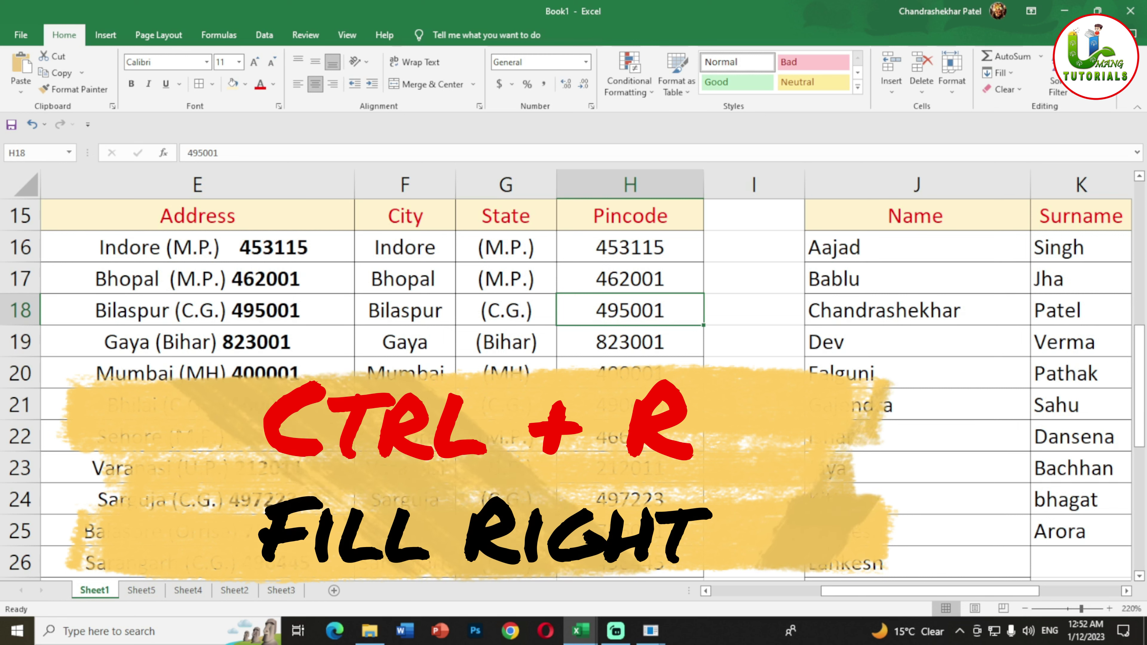
Fill the last pincode 496445 down into H27 and H28 with Ctrl+D
{"action": "scroll", "coordinate": [587, 375], "scroll_direction": "down", "scroll_amount": 2}
{"action": "scroll", "coordinate": [587, 375], "scroll_direction": "down", "scroll_amount": 4}
{"action": "scroll", "coordinate": [587, 375], "scroll_direction": "up", "scroll_amount": 2}
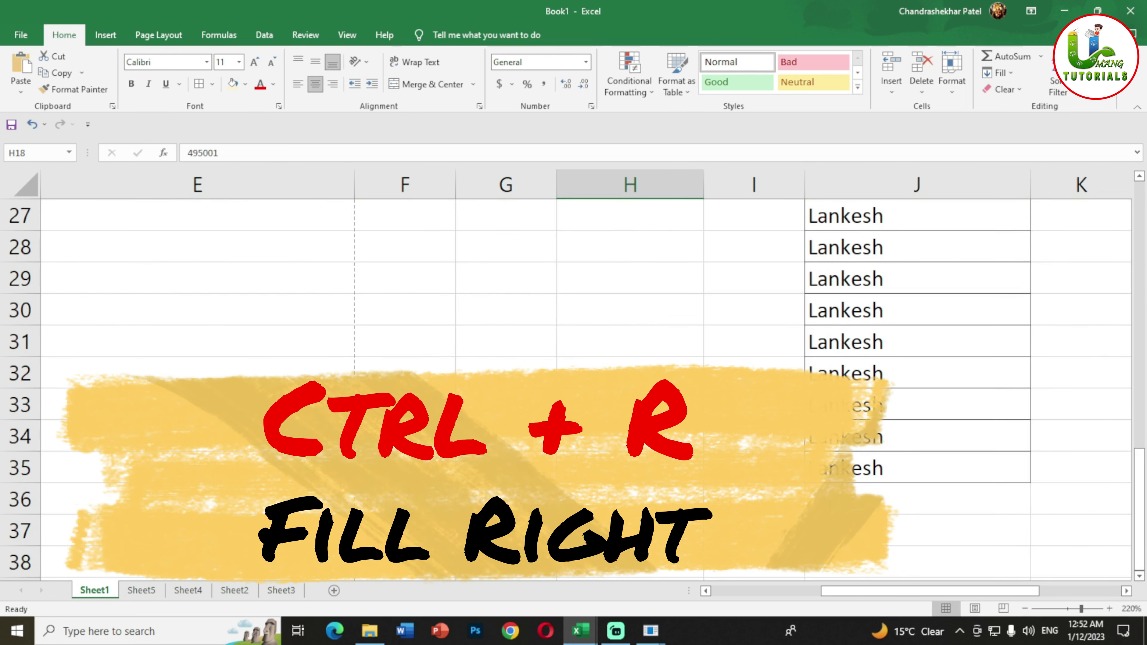
{"action": "scroll", "coordinate": [586, 375], "scroll_direction": "up", "scroll_amount": 3}
{"action": "key", "text": "ctrl+Down"}
{"action": "key", "text": "Down"}
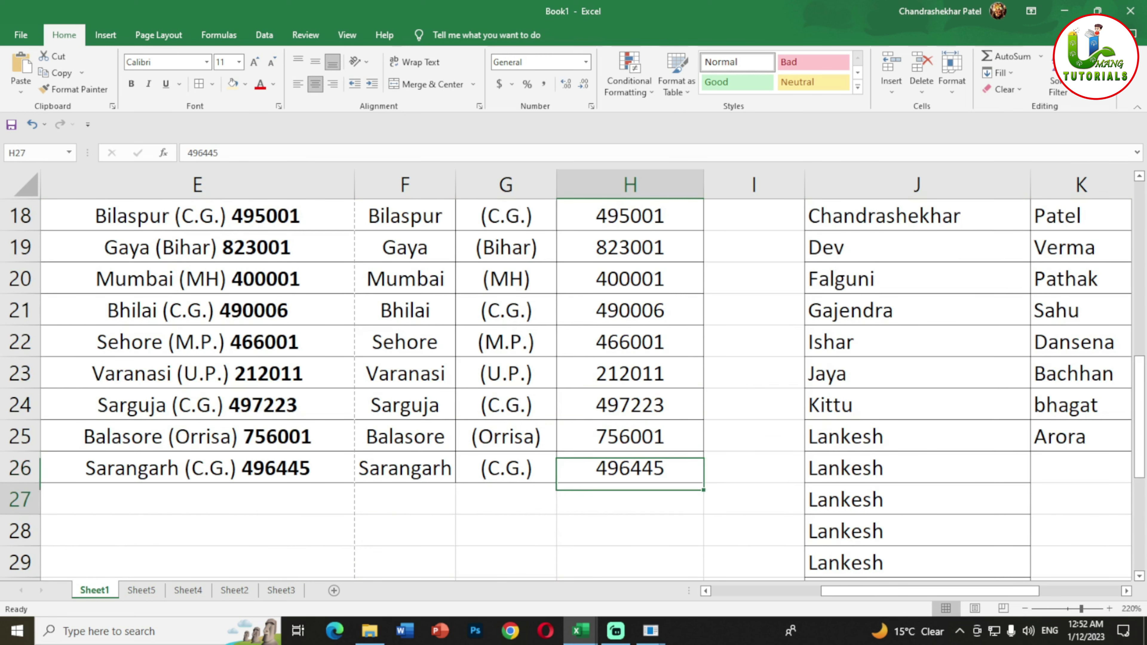
{"action": "key", "text": "ctrl+d"}
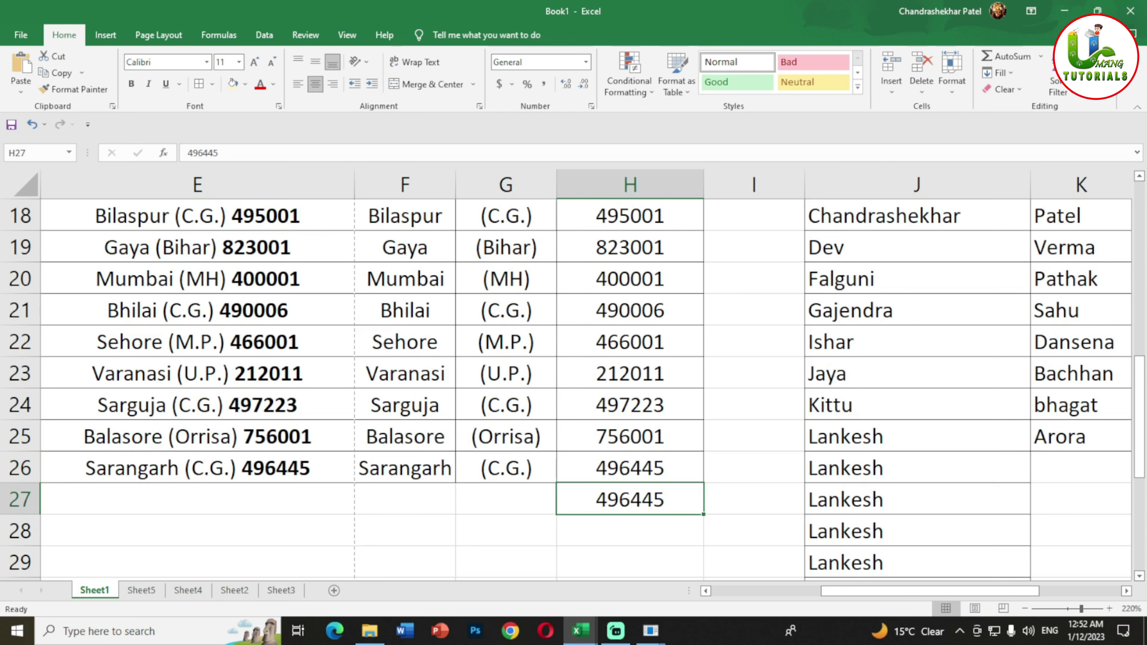
{"action": "key", "text": "Down"}
{"action": "key", "text": "ctrl+d"}
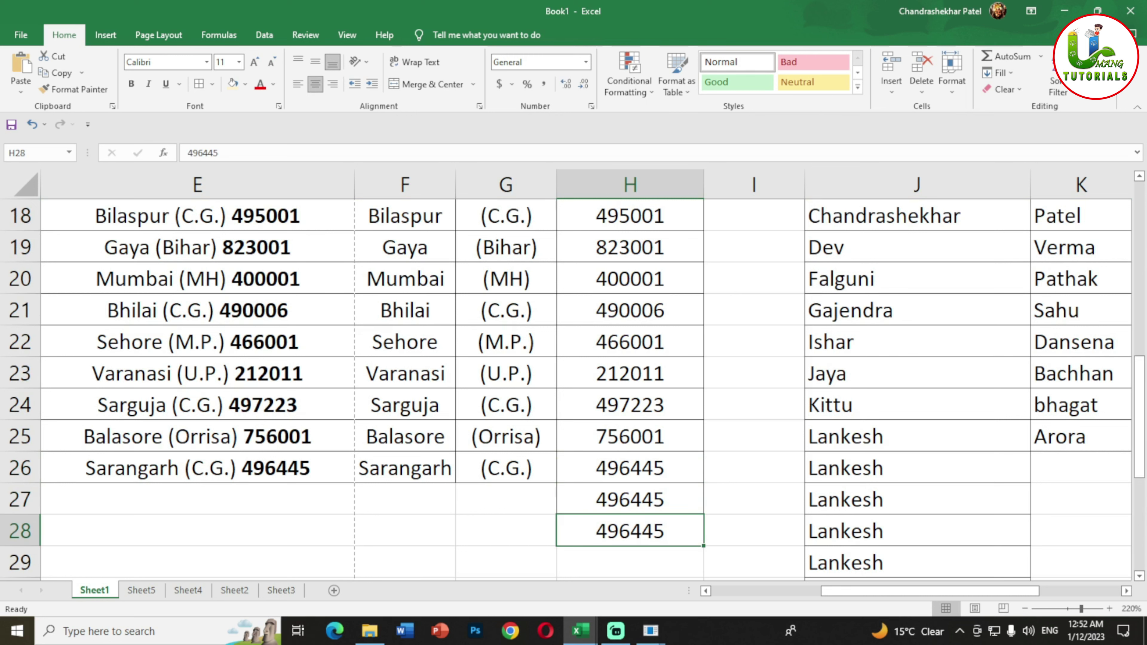
{"action": "key", "text": "Down"}
Copy the Sarangarh address from E26 down into E27 and E28
{"action": "scroll", "coordinate": [573, 389], "scroll_direction": "down", "scroll_amount": 1}
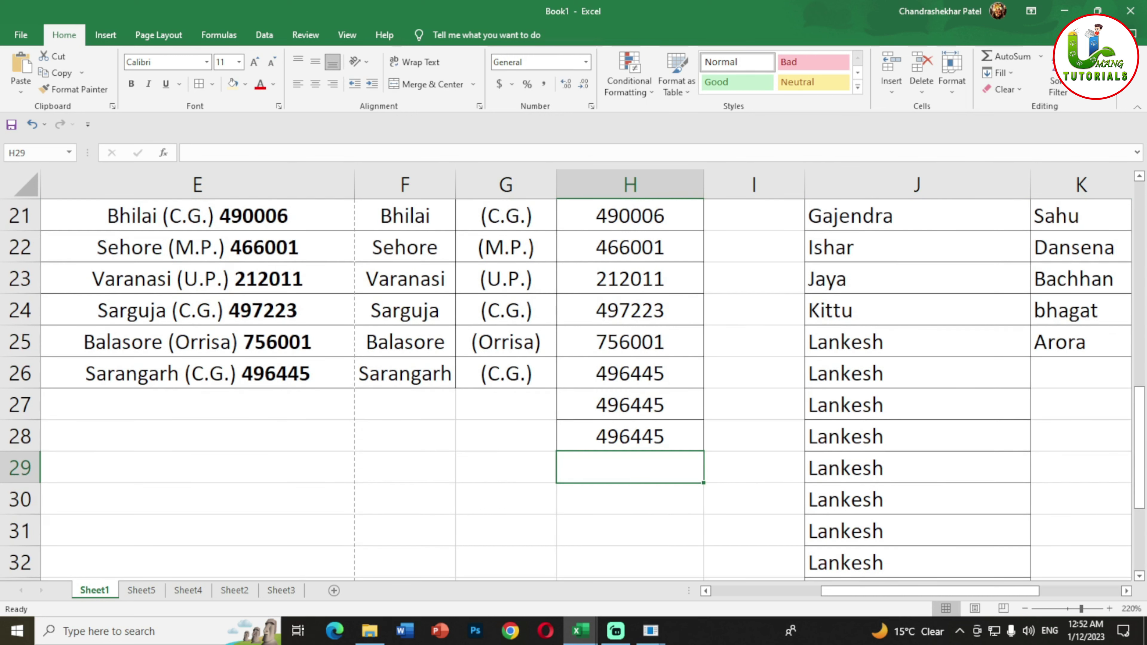
{"action": "left_click", "coordinate": [405, 373]}
{"action": "left_click", "coordinate": [198, 467]}
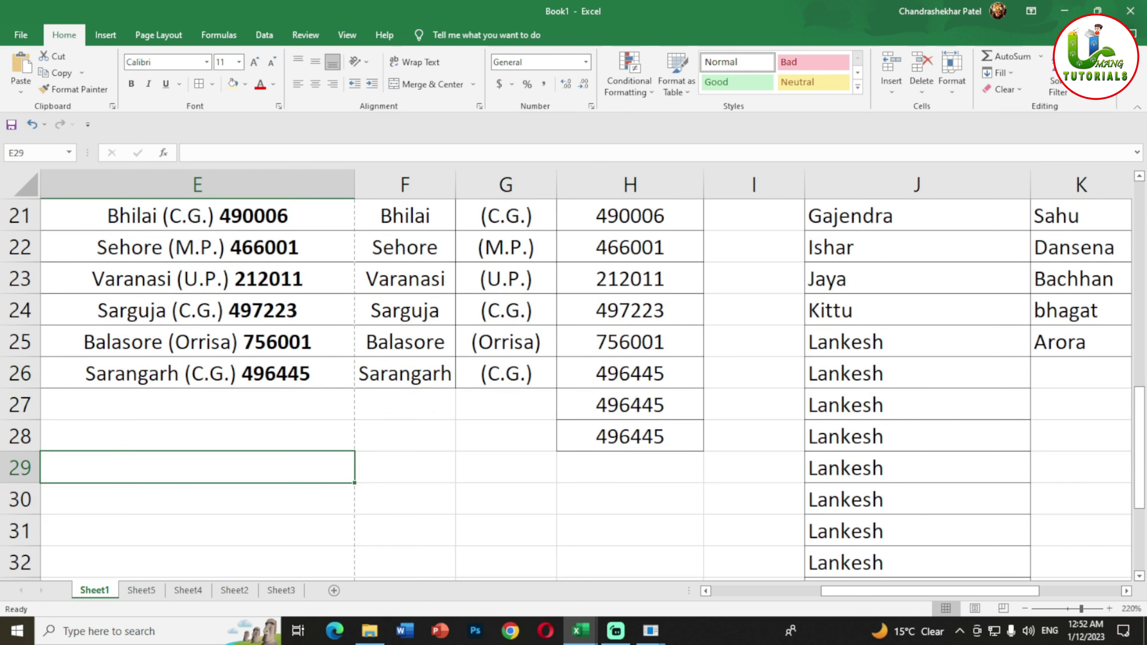
{"action": "left_click", "coordinate": [198, 373]}
{"action": "left_click", "coordinate": [197, 405]}
{"action": "key", "text": "ctrl+d"}
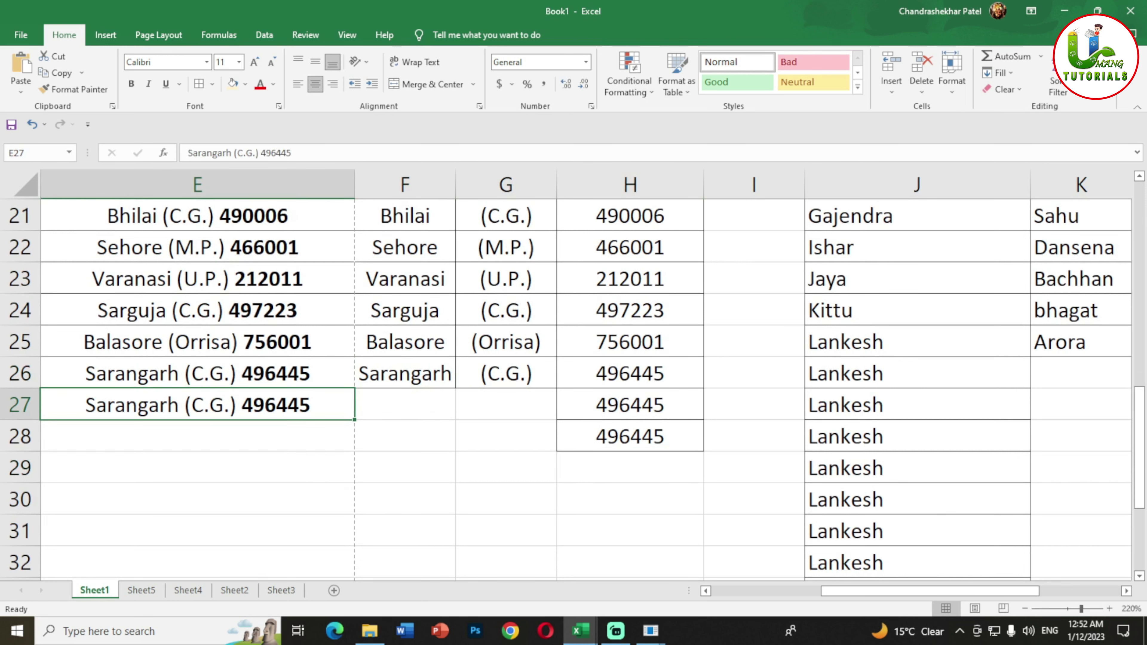
{"action": "left_click", "coordinate": [197, 436]}
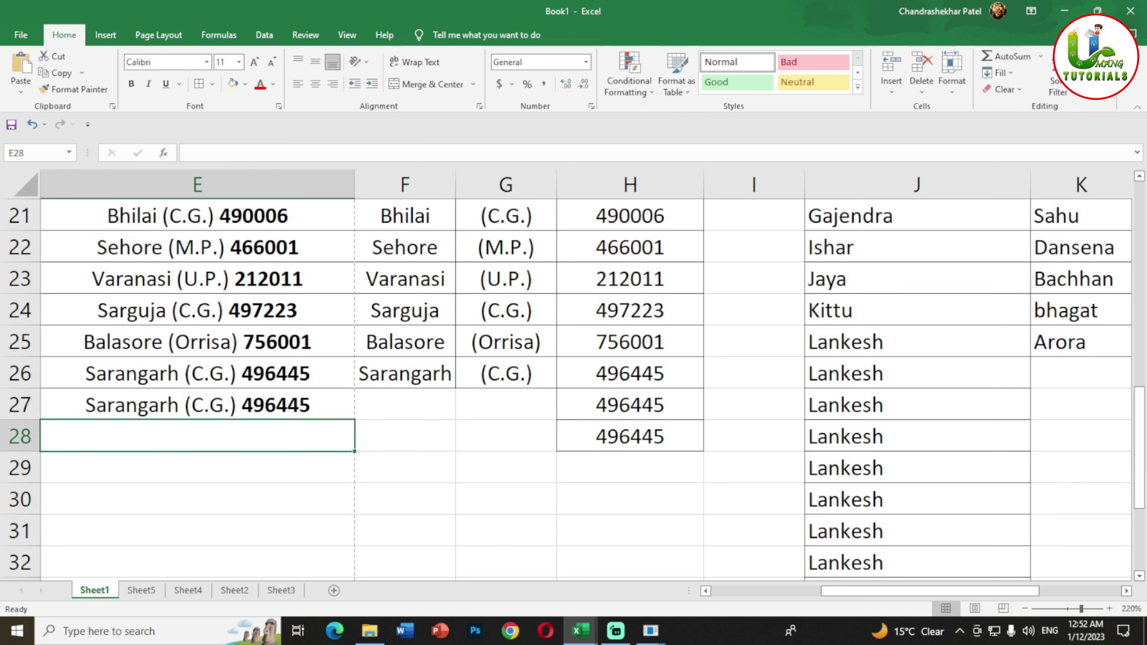
{"action": "key", "text": "ctrl+d"}
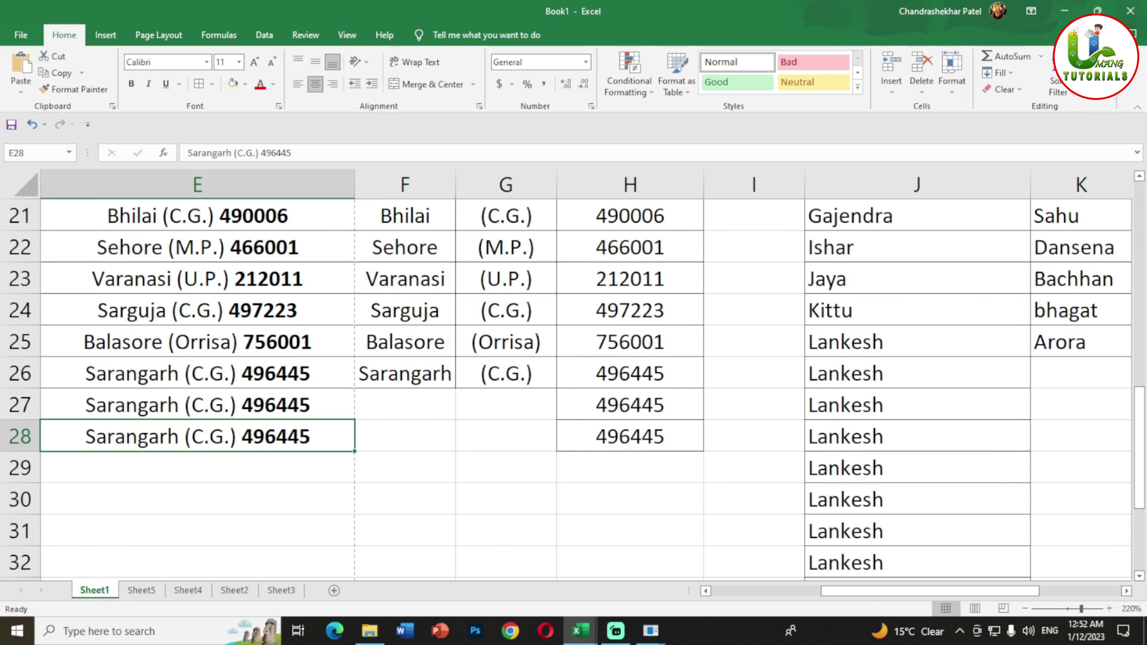
Paste the copied name into the empty cell J12
{"action": "scroll", "coordinate": [574, 389], "scroll_direction": "up", "scroll_amount": 4}
{"action": "left_click", "coordinate": [753, 404]}
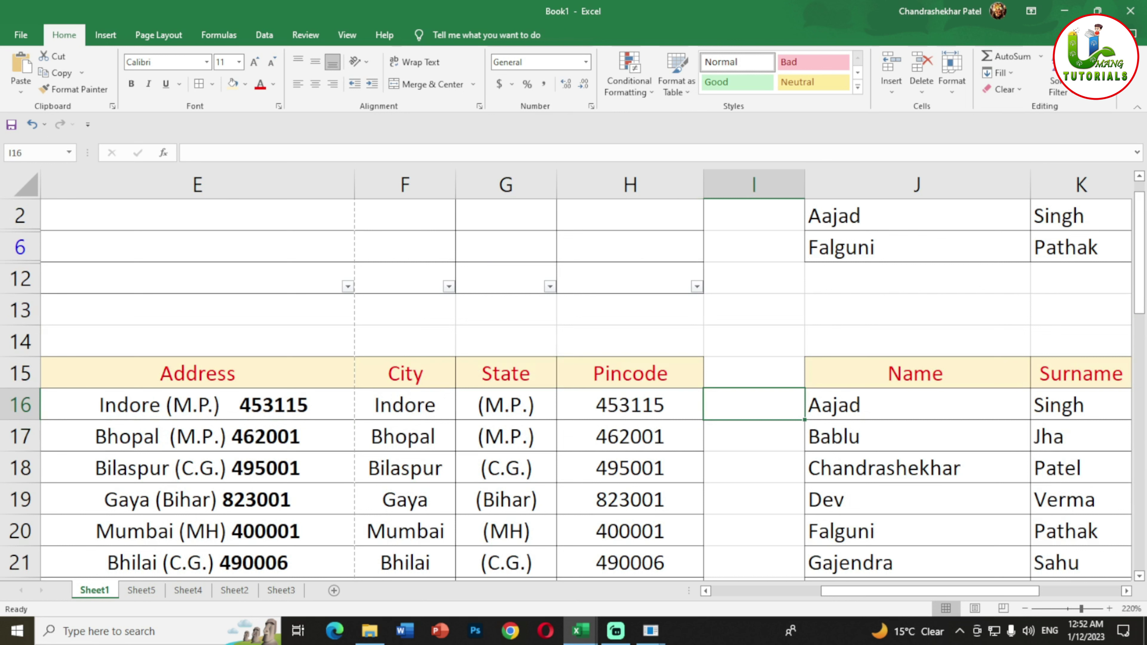
{"action": "left_click", "coordinate": [917, 277]}
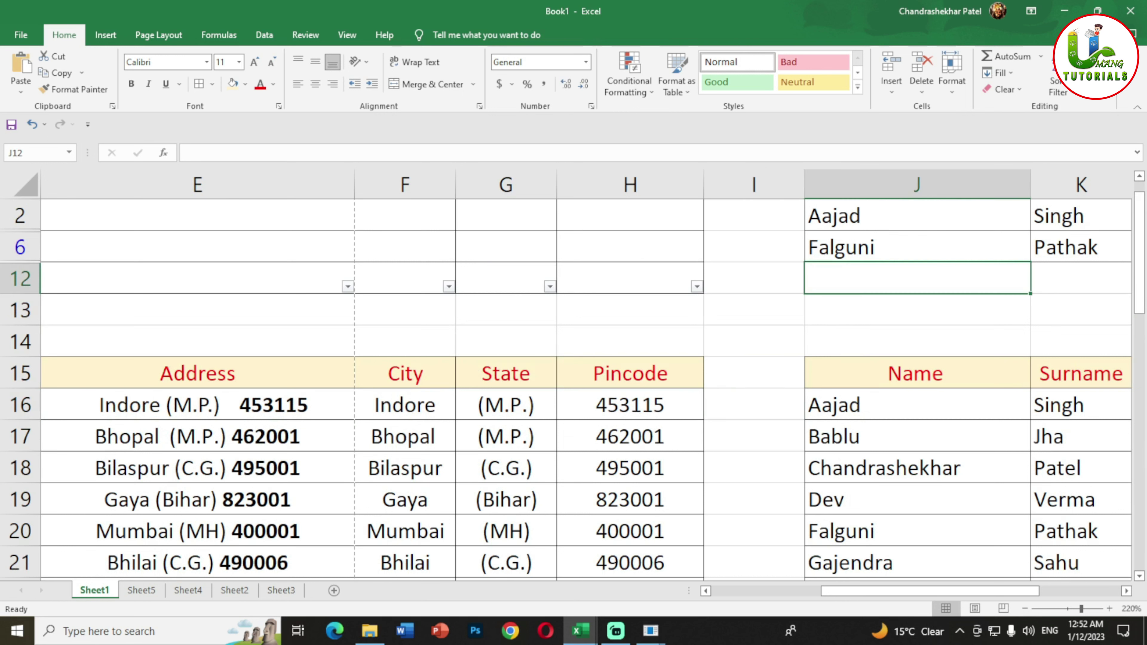
{"action": "type", "text": "Lankesh"}
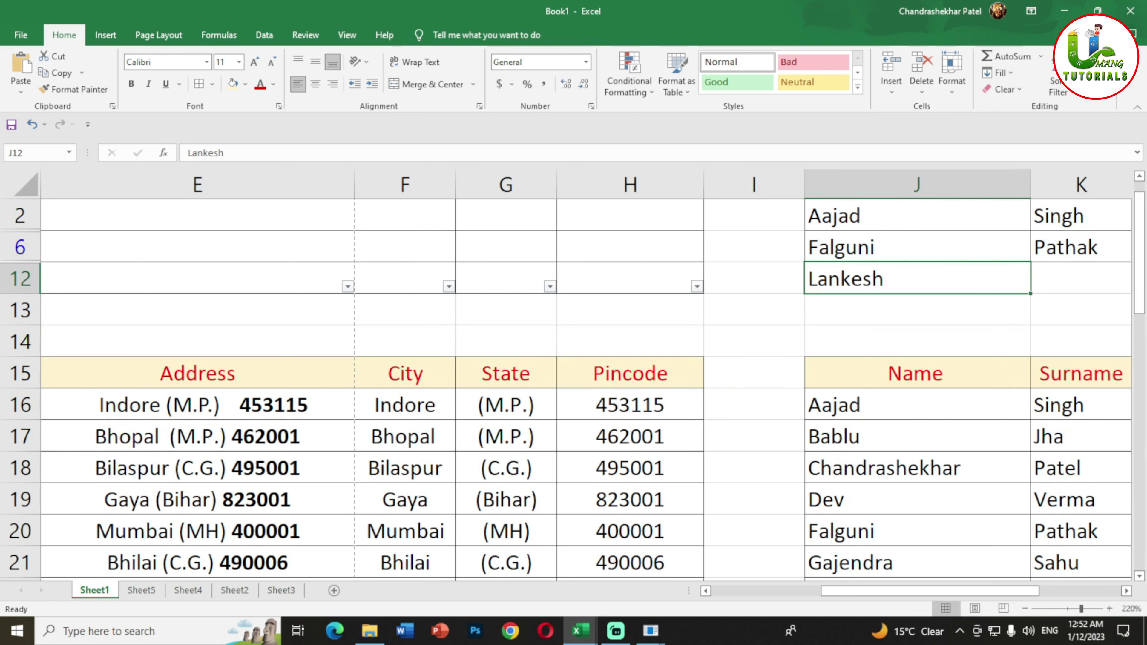
Enter 453115 in cell I16 beside the first pincode
{"action": "left_click", "coordinate": [753, 340]}
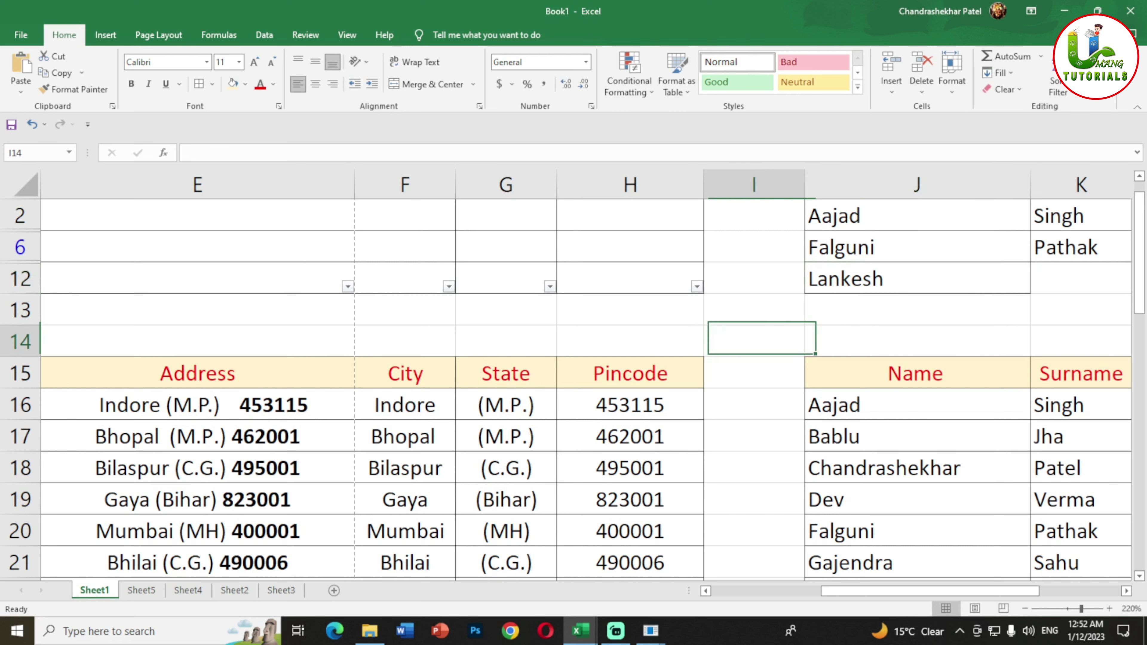
{"action": "left_click", "coordinate": [754, 404]}
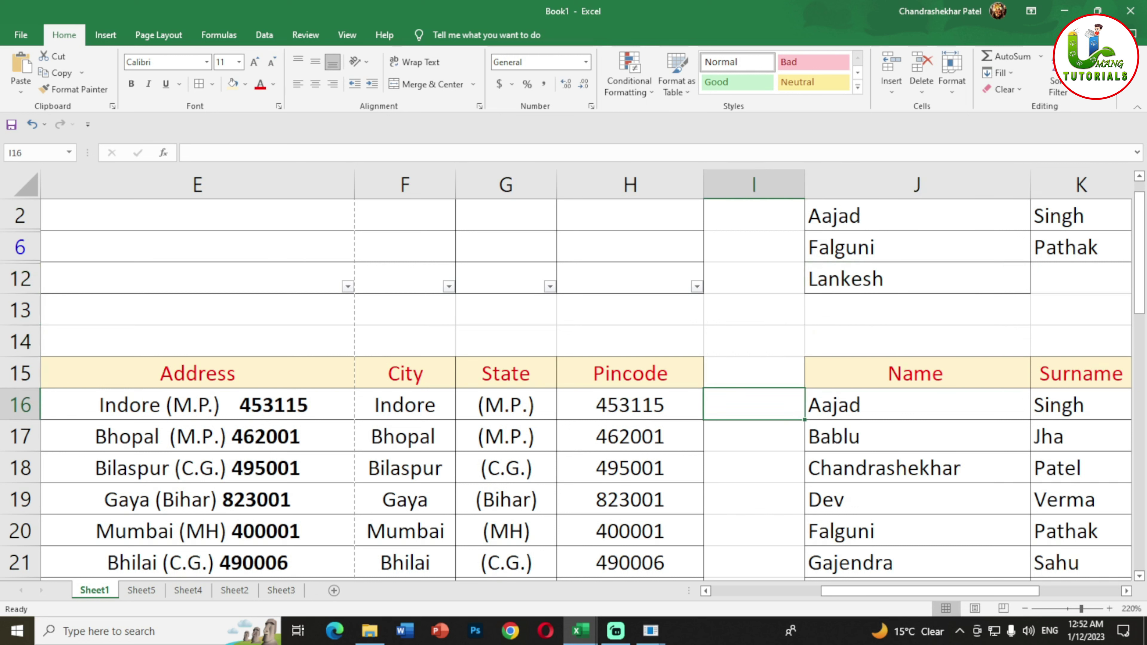
{"action": "type", "text": "453115"}
{"action": "key", "text": "ctrl+Return"}
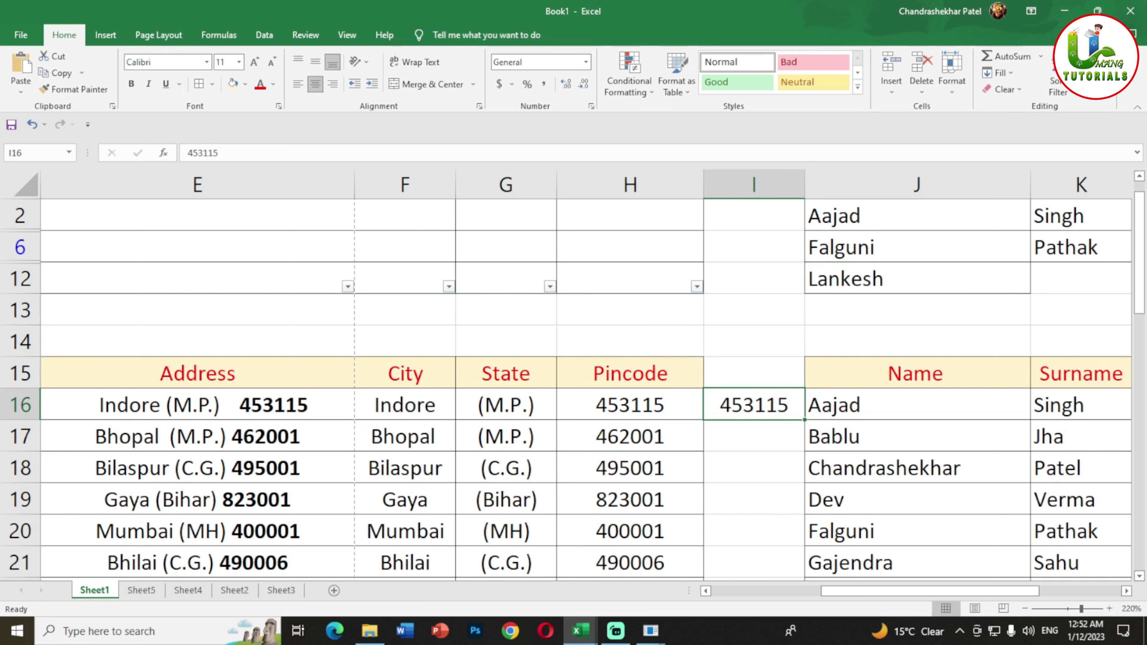
{"action": "left_click", "coordinate": [630, 405]}
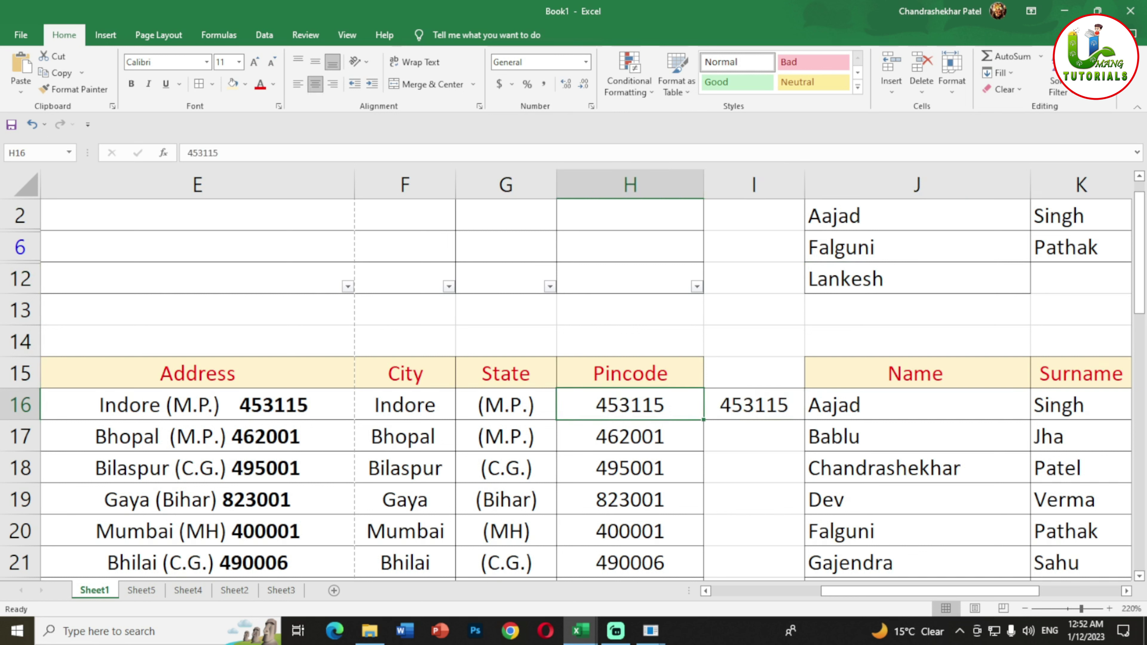
{"action": "left_click", "coordinate": [753, 405]}
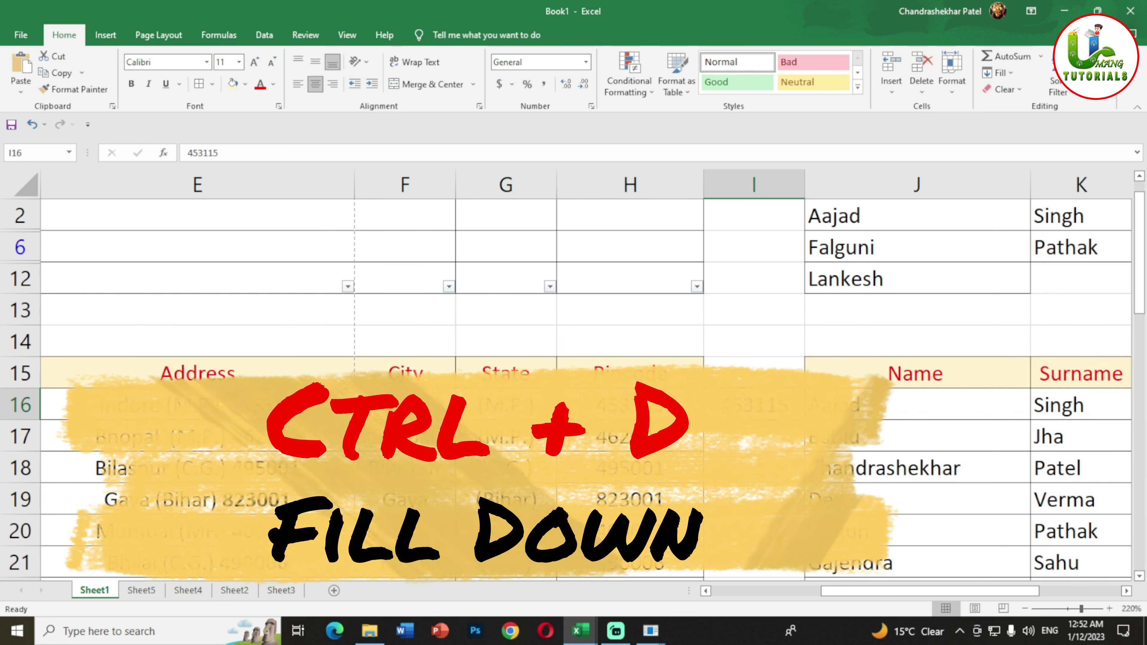
Fill 453115 down from I16 into I17
{"action": "left_click", "coordinate": [630, 310]}
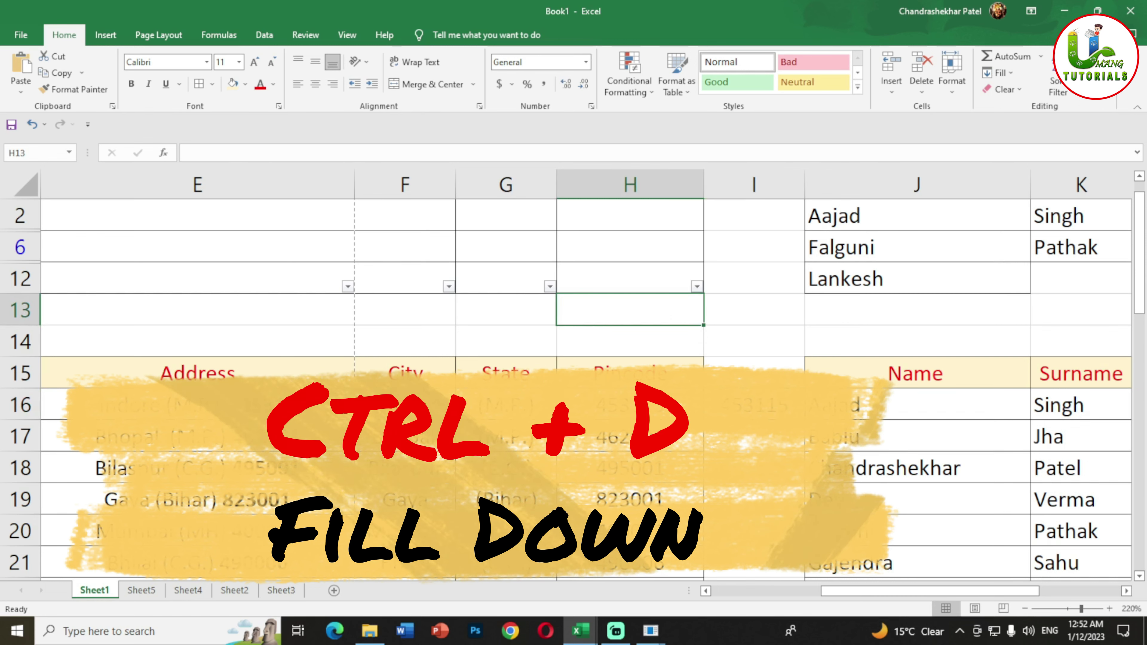
{"action": "left_click", "coordinate": [753, 404]}
{"action": "left_click", "coordinate": [754, 436]}
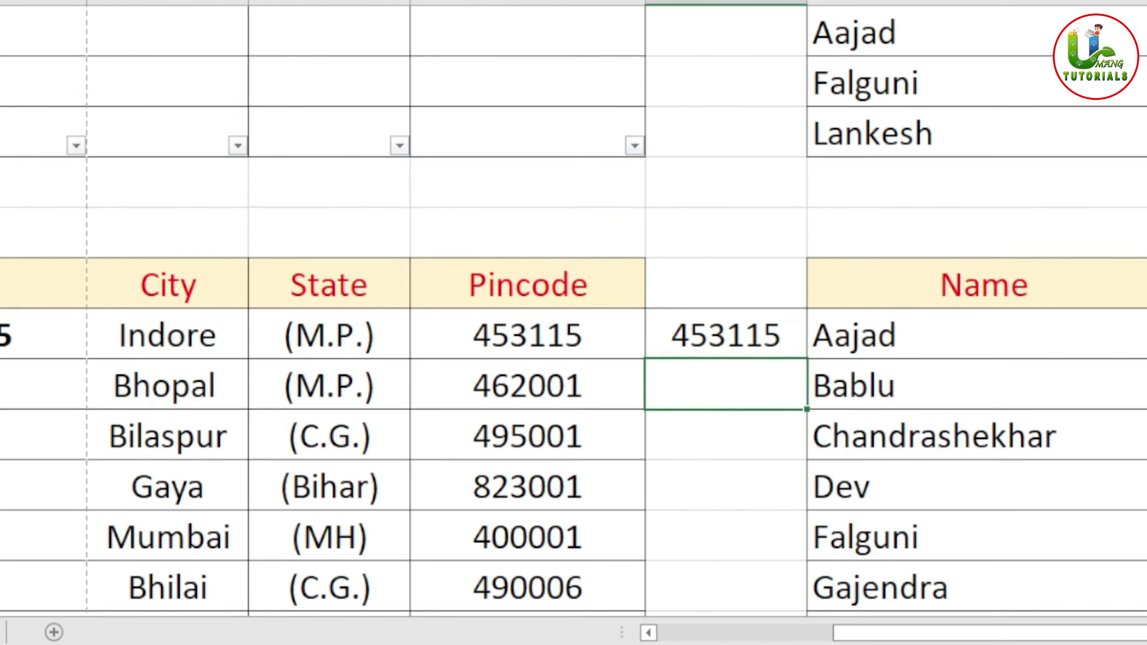
{"action": "key", "text": "ctrl+d"}
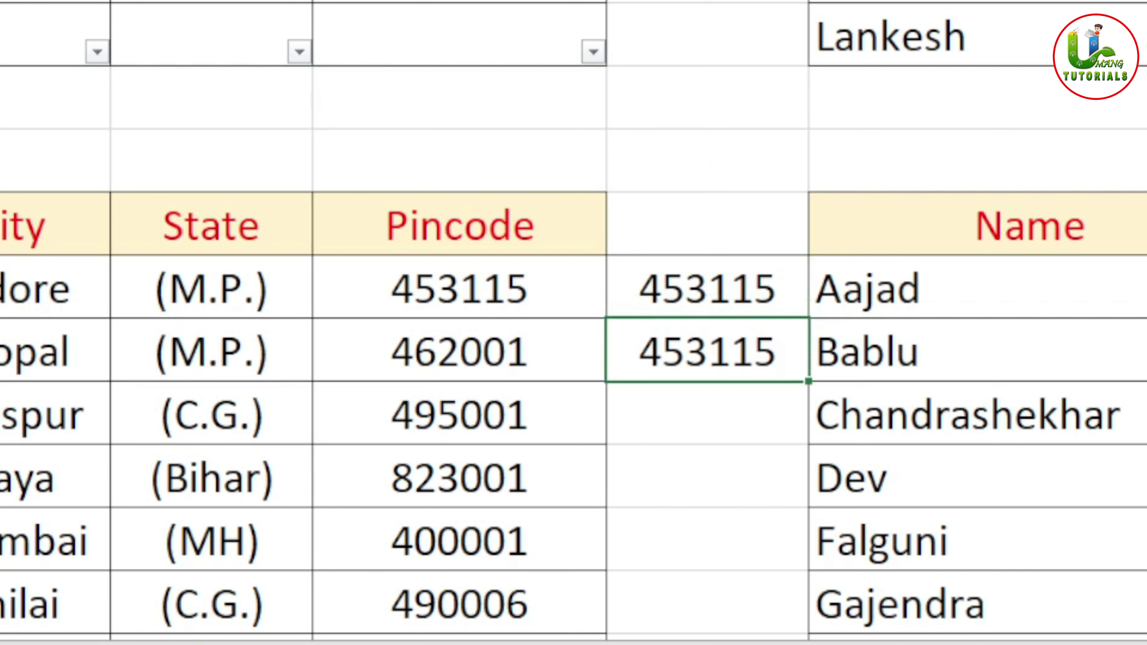
{"action": "left_click_drag", "start_coordinate": [707, 287], "coordinate": [707, 350]}
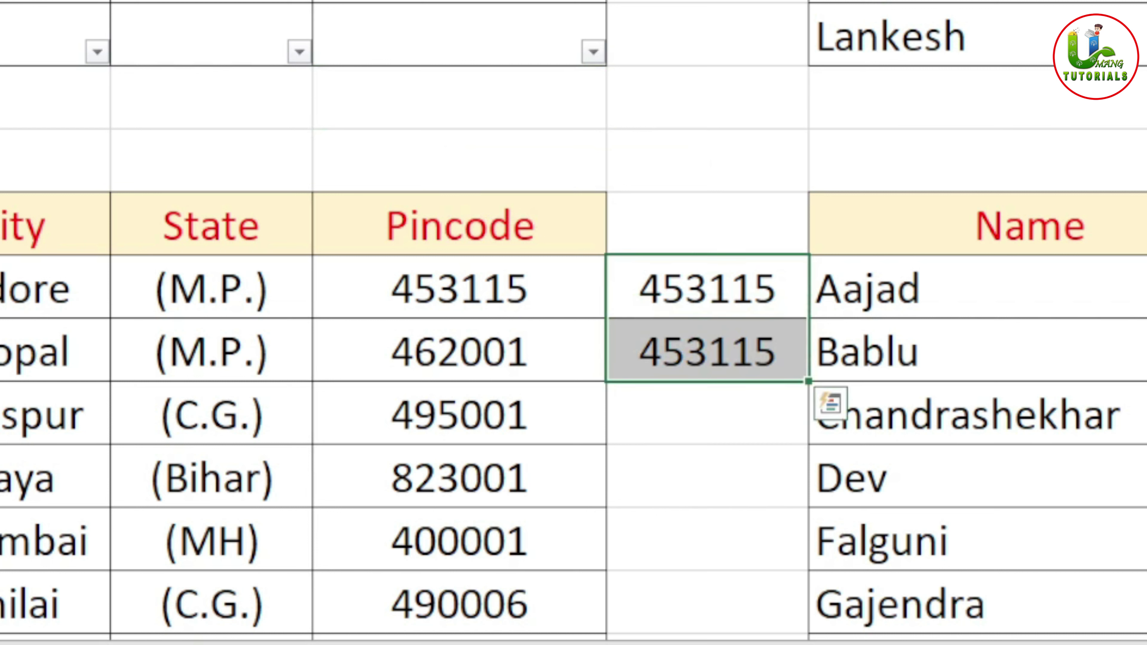
Replace I17 with 462001 copied from H17 on its left using Ctrl+R
{"action": "left_click", "coordinate": [459, 350]}
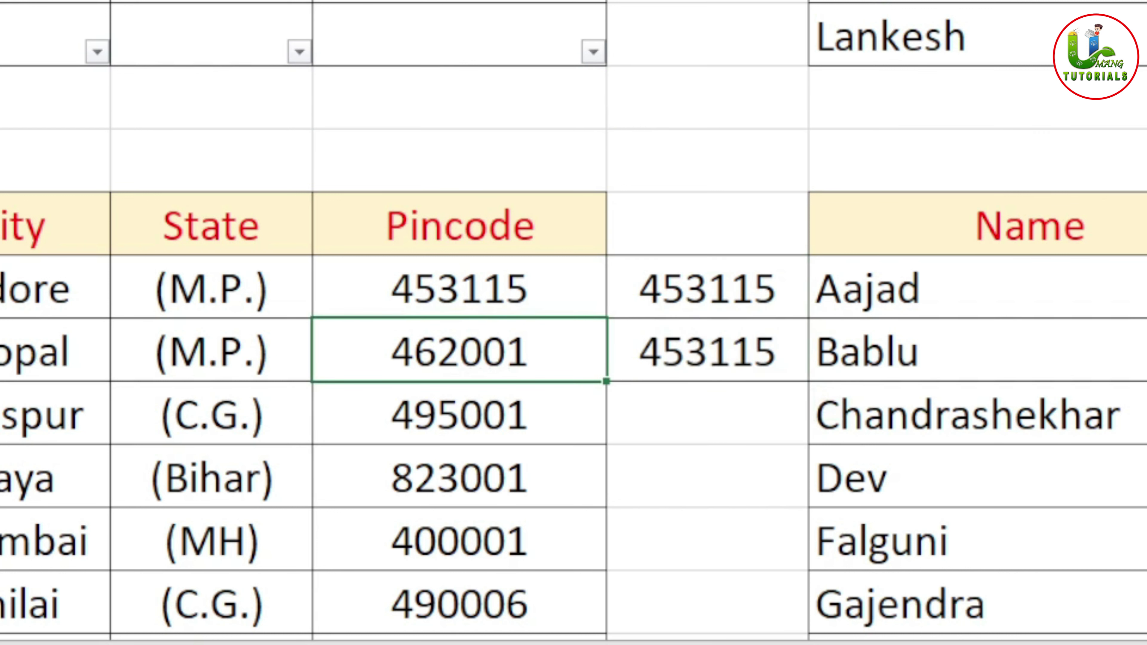
{"action": "left_click", "coordinate": [707, 350]}
{"action": "key", "text": "ctrl+r"}
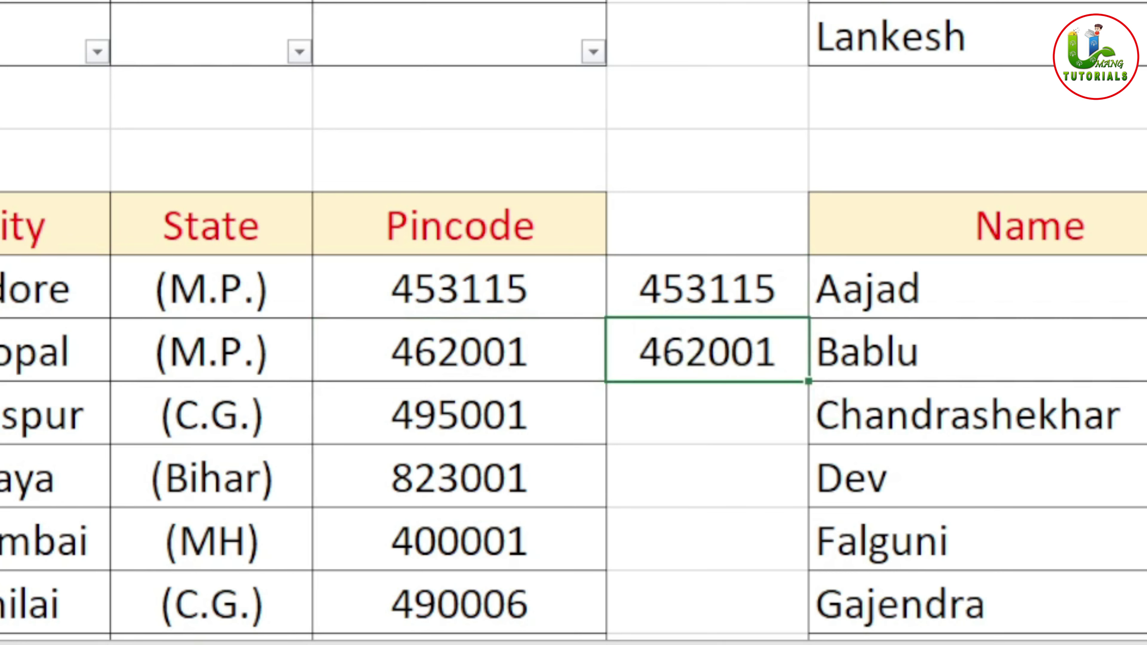
{"action": "left_click", "coordinate": [459, 350]}
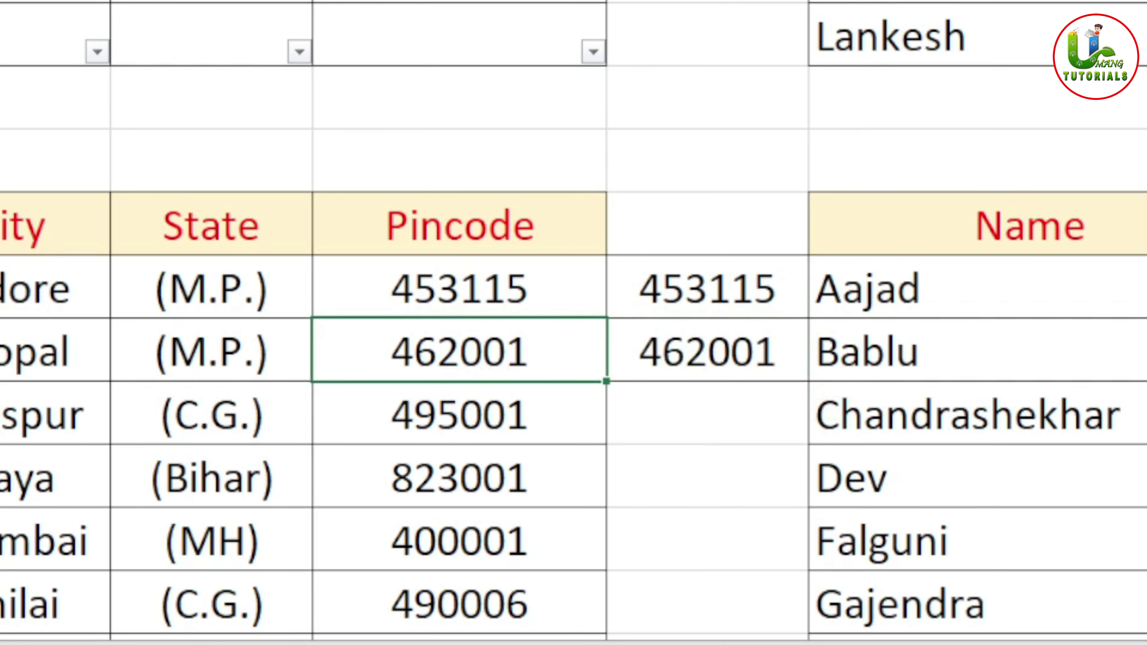
{"action": "left_click", "coordinate": [707, 350]}
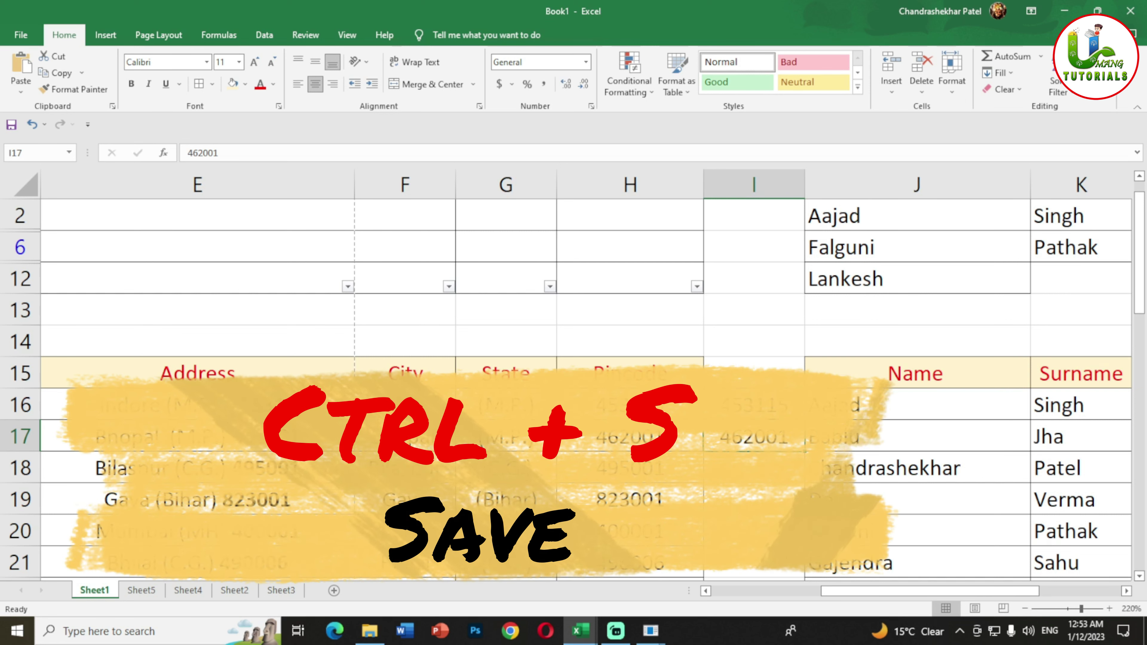
Bring up the save prompt with Ctrl+S and cancel it without saving
{"action": "key", "text": "ctrl+s"}
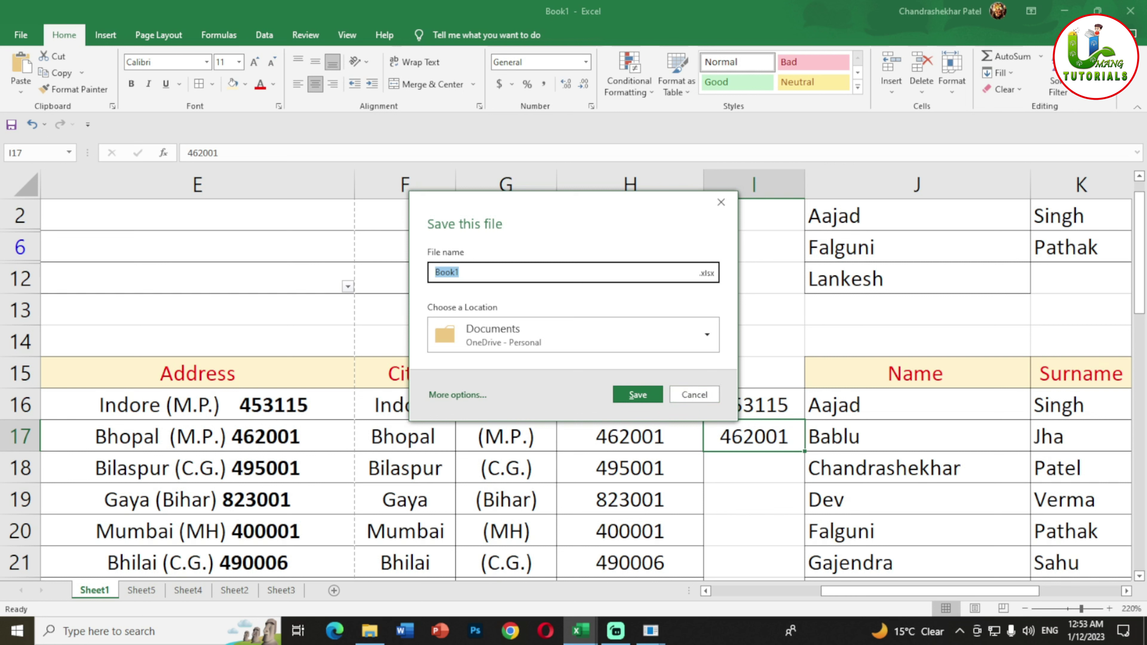
{"action": "left_click", "coordinate": [695, 395]}
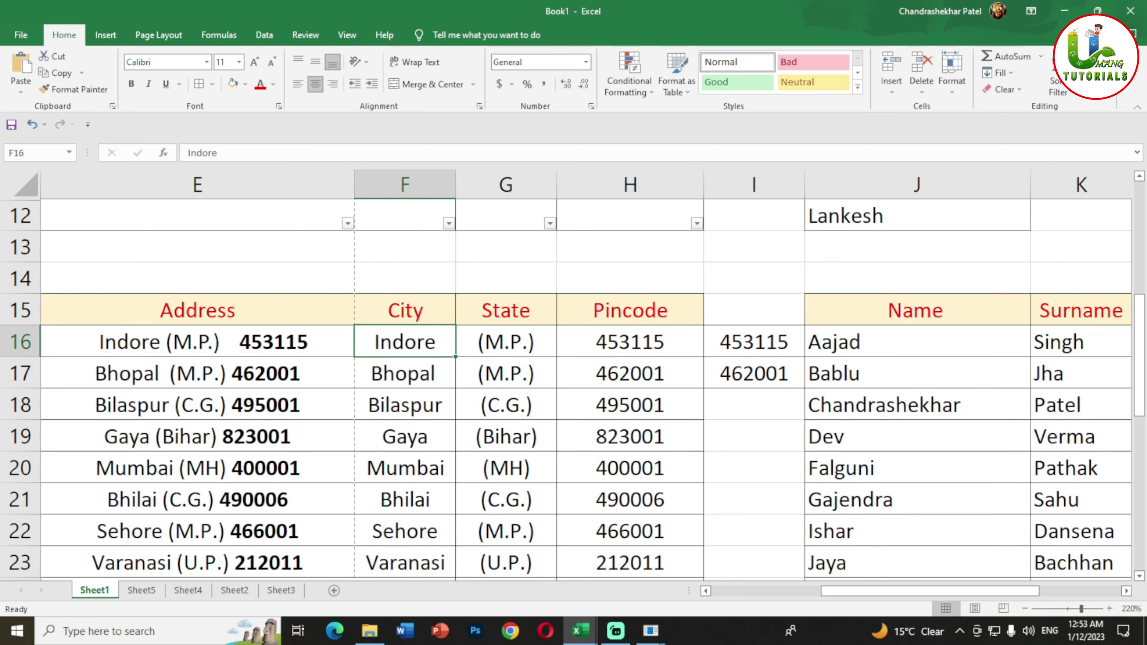
Make Indore in F16 bold and underlined, then move to Sheet2
{"action": "key", "text": "ctrl+b"}
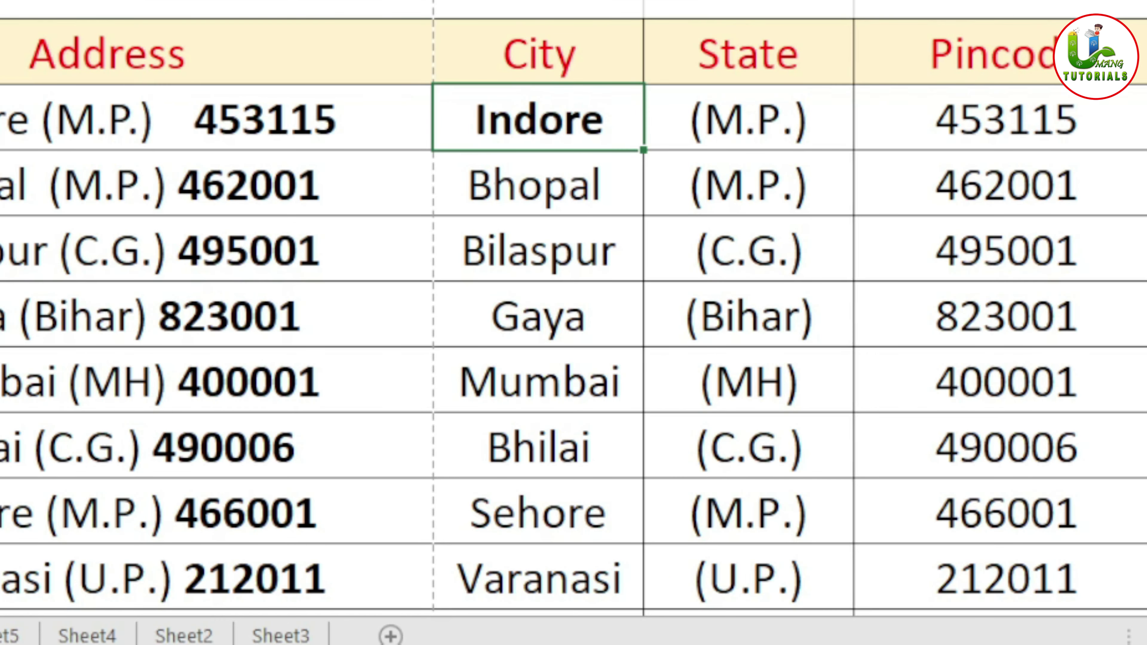
{"action": "key", "text": "ctrl+u"}
{"action": "key", "text": "ctrl+4"}
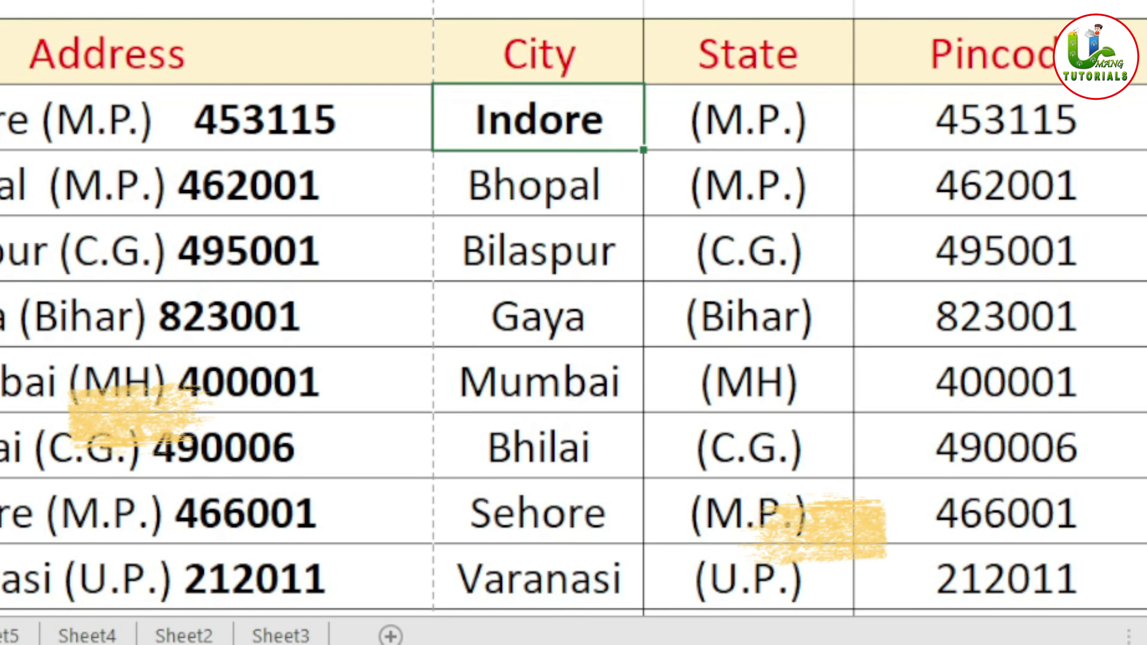
{"action": "key", "text": "ctrl+4"}
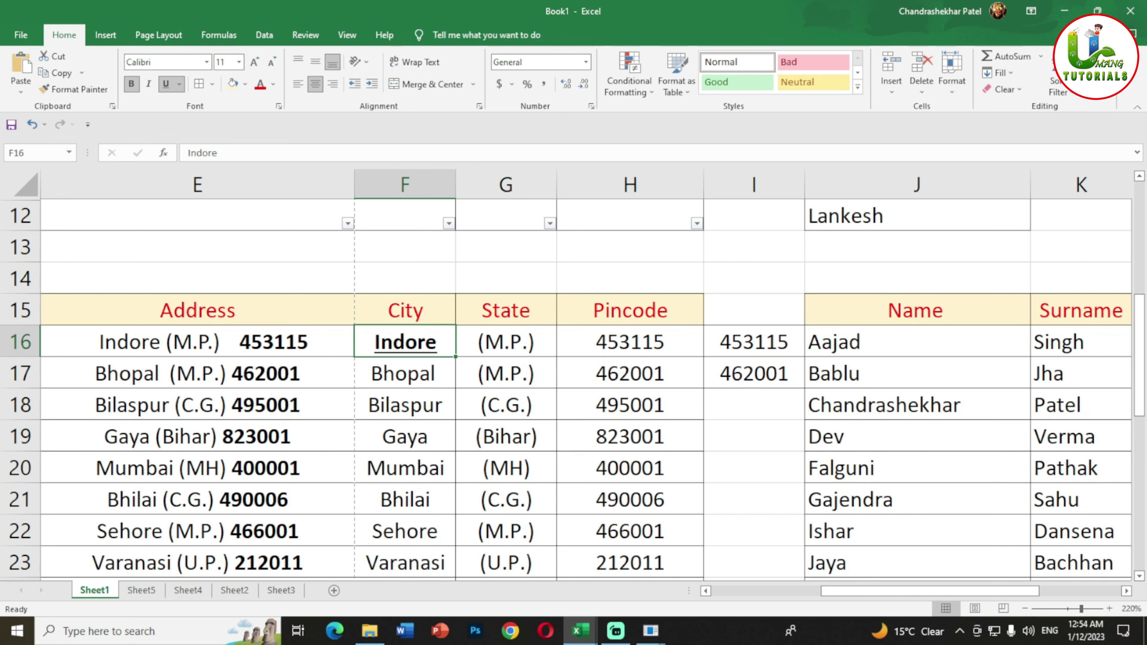
{"action": "key", "text": "ctrl+Page_Down"}
{"action": "key", "text": "ctrl+Page_Down"}
{"action": "key", "text": "ctrl+Page_Down"}
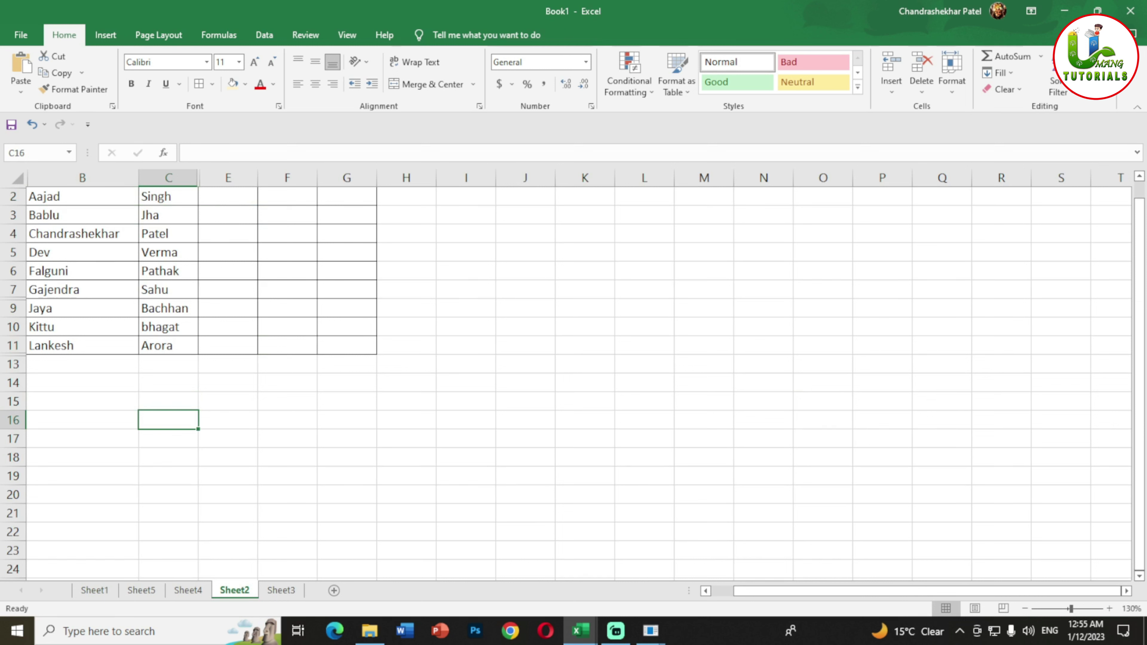
Move the name table B2:G11 down to G15 and make row 1 taller
{"action": "left_click_drag", "start_coordinate": [81, 196], "coordinate": [347, 345]}
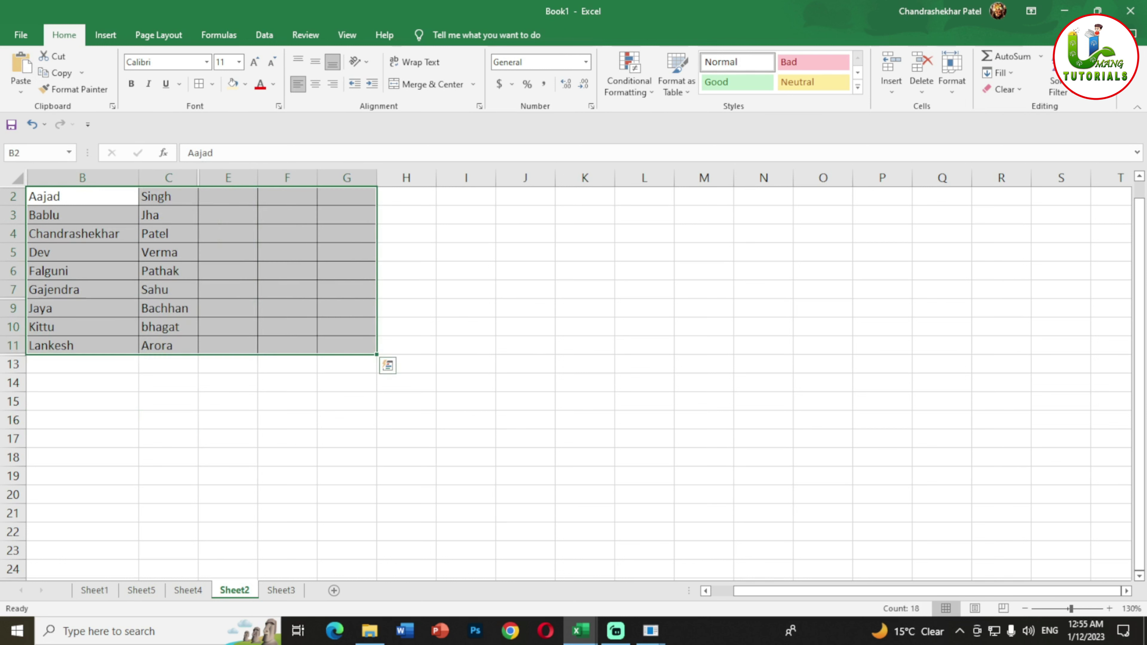
{"action": "key", "text": "ctrl+c"}
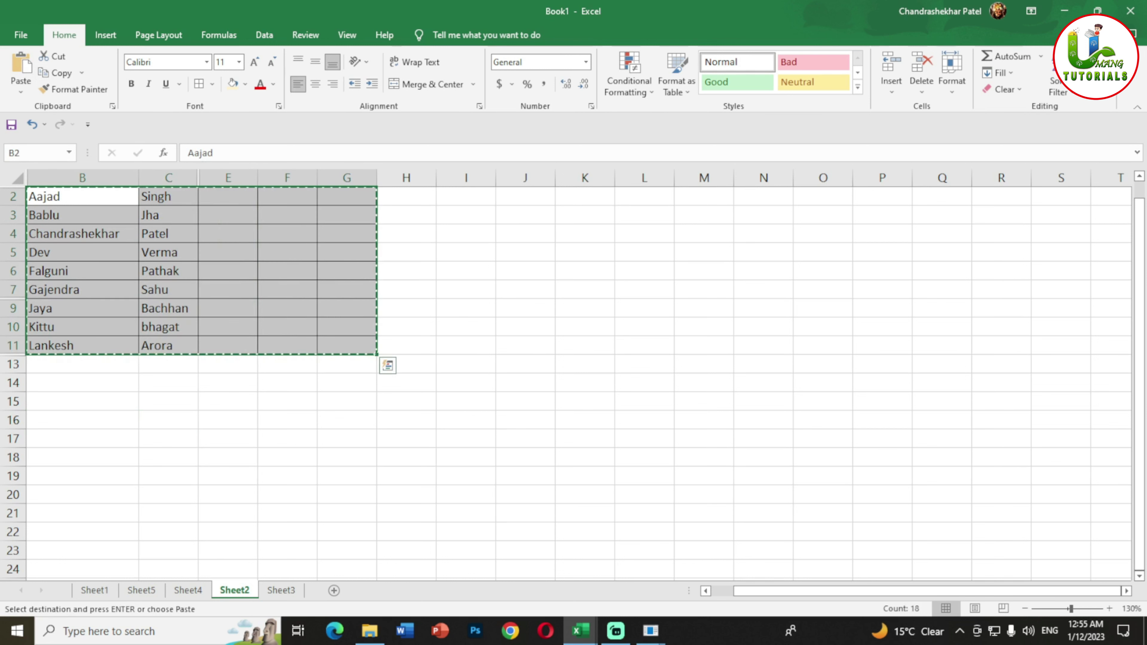
{"action": "left_click", "coordinate": [347, 401]}
{"action": "key", "text": "ctrl+v"}
{"action": "left_click", "coordinate": [347, 327]}
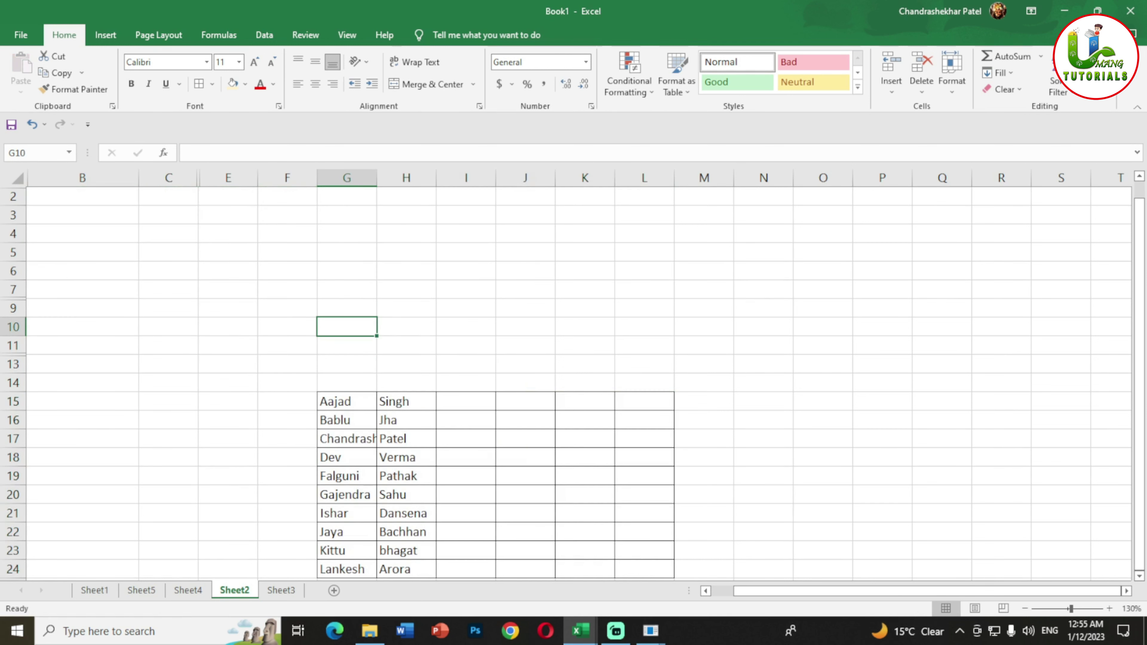
{"action": "left_click_drag", "start_coordinate": [82, 214], "coordinate": [763, 401]}
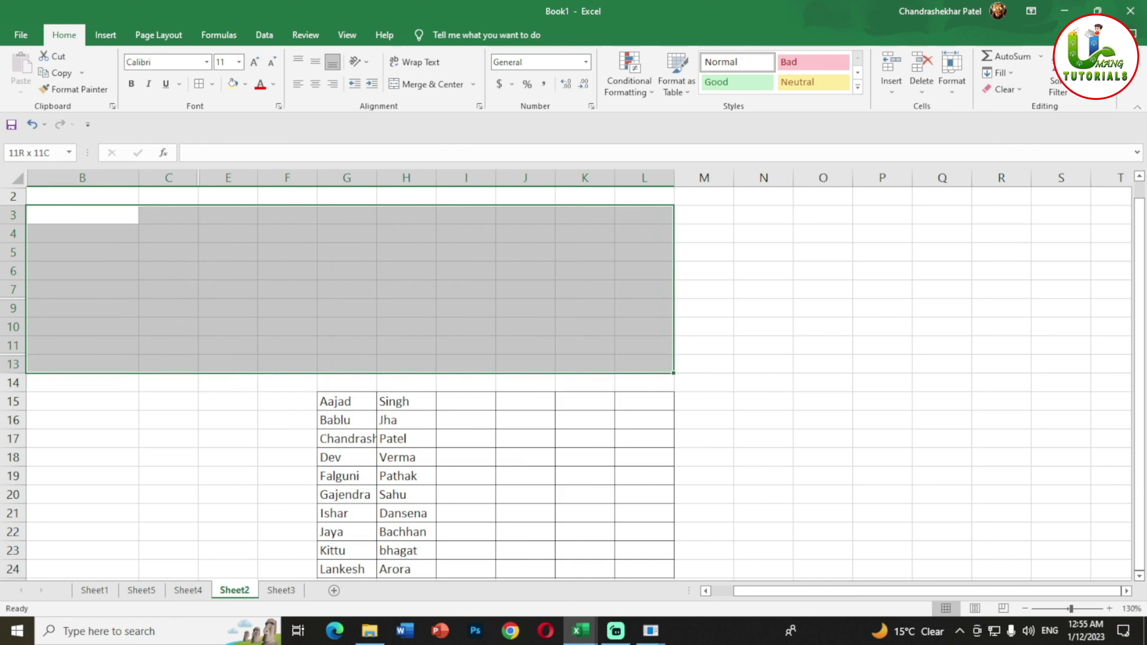
{"action": "left_click", "coordinate": [585, 326]}
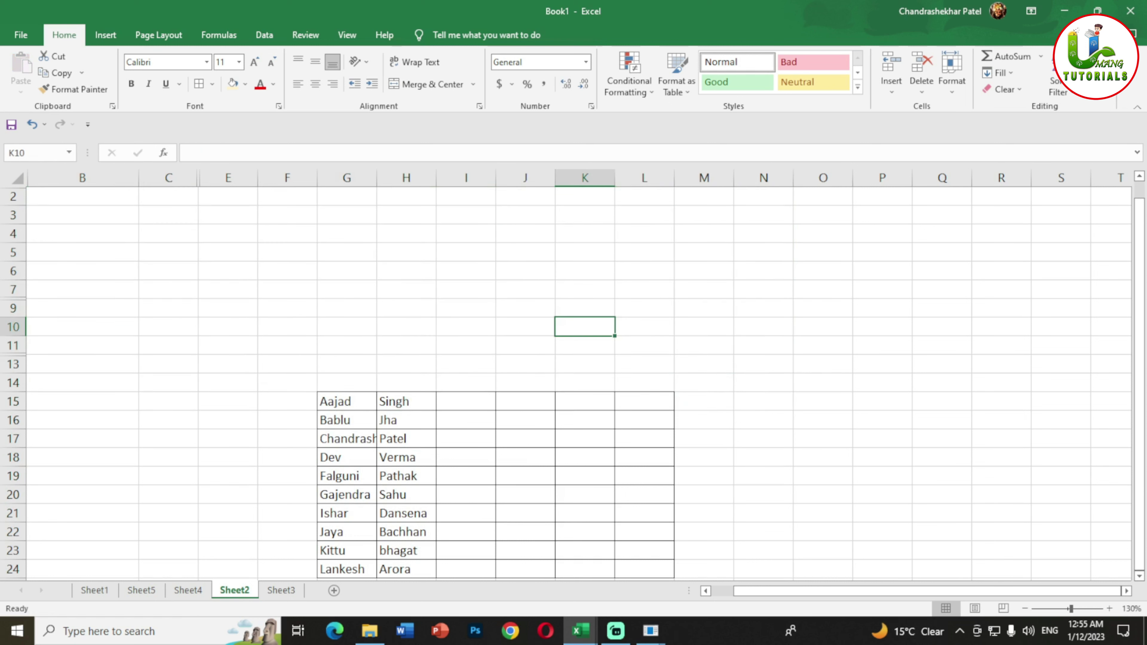
{"action": "left_click_drag", "start_coordinate": [82, 196], "coordinate": [763, 383]}
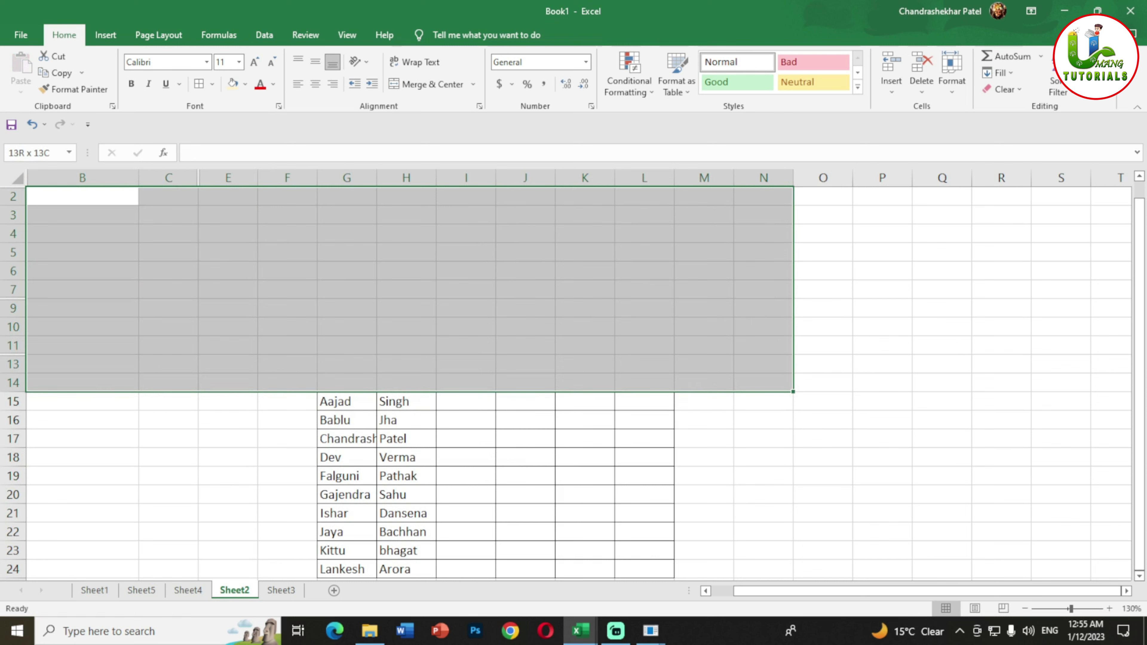
{"action": "mouse_move", "coordinate": [12, 188]}
{"action": "left_mouse_down"}
{"action": "mouse_move", "coordinate": [12, 241]}
{"action": "mouse_move", "coordinate": [13, 214]}
{"action": "mouse_move", "coordinate": [75, 177]}
{"action": "left_mouse_up"}
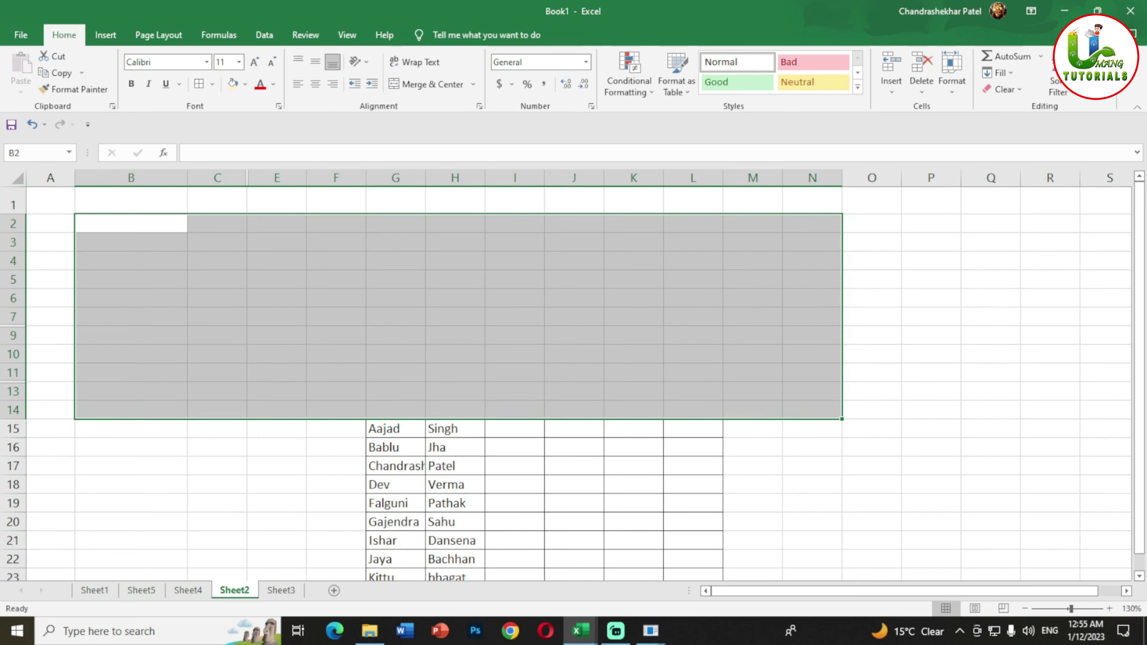
Cut the name table from G14:L25 and paste it back at B2
{"action": "left_click", "coordinate": [335, 447]}
{"action": "left_click_drag", "start_coordinate": [395, 410], "coordinate": [694, 570]}
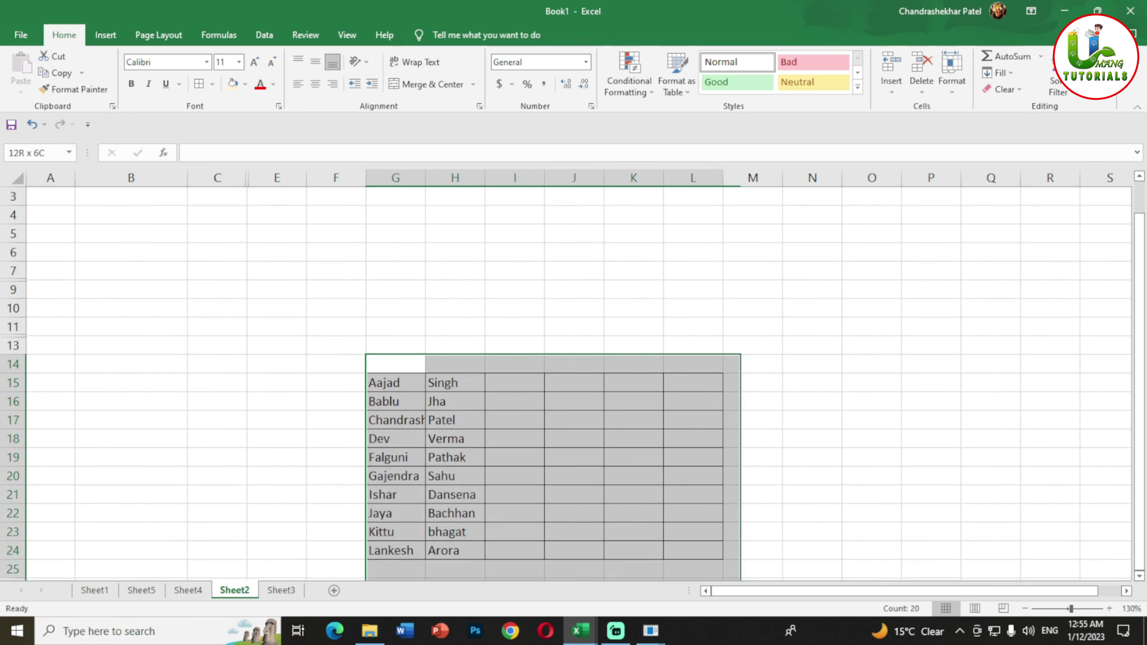
{"action": "key", "text": "ctrl+c"}
{"action": "left_click", "coordinate": [131, 214]}
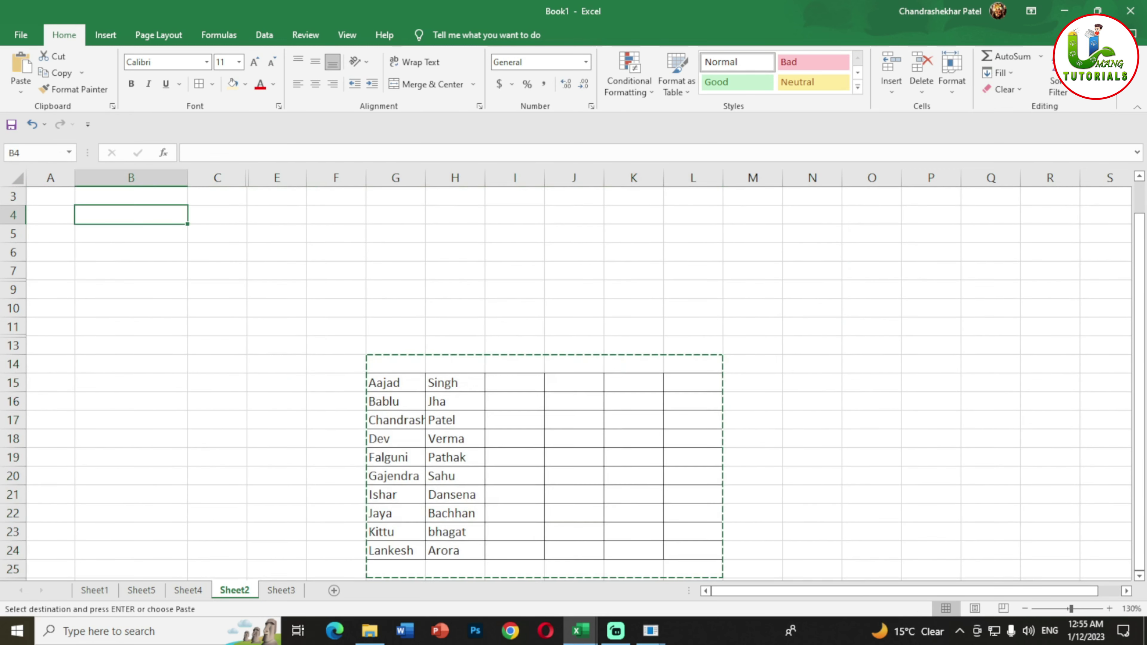
{"action": "scroll", "coordinate": [574, 381], "scroll_direction": "up", "scroll_amount": 1}
{"action": "left_click", "coordinate": [131, 223]}
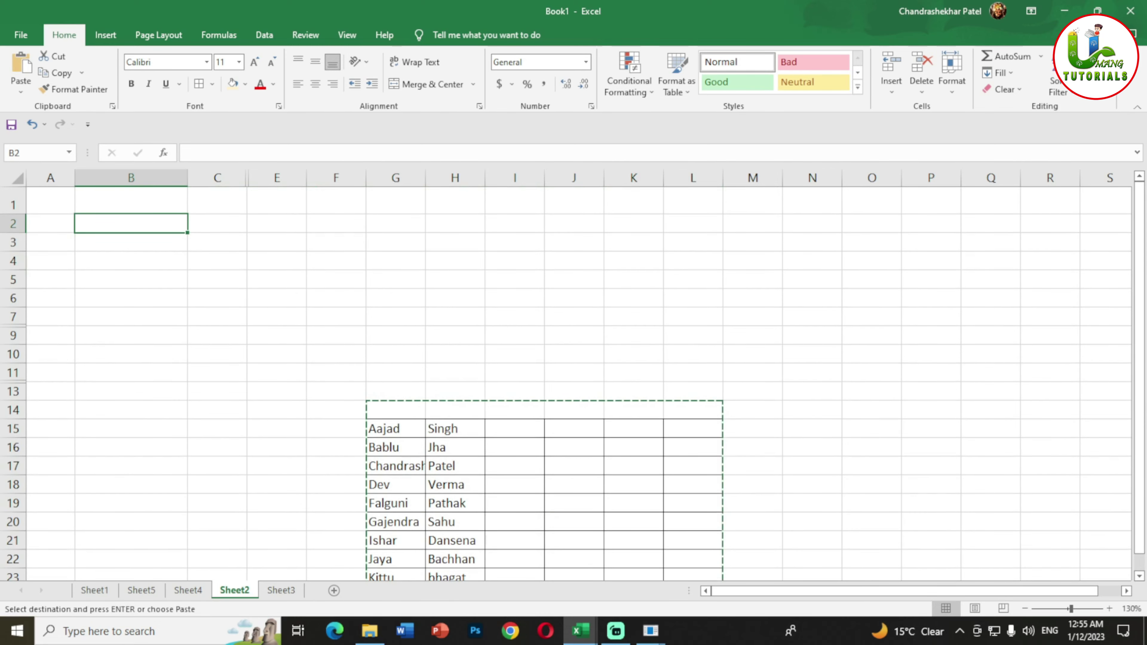
{"action": "key", "text": "ctrl+v"}
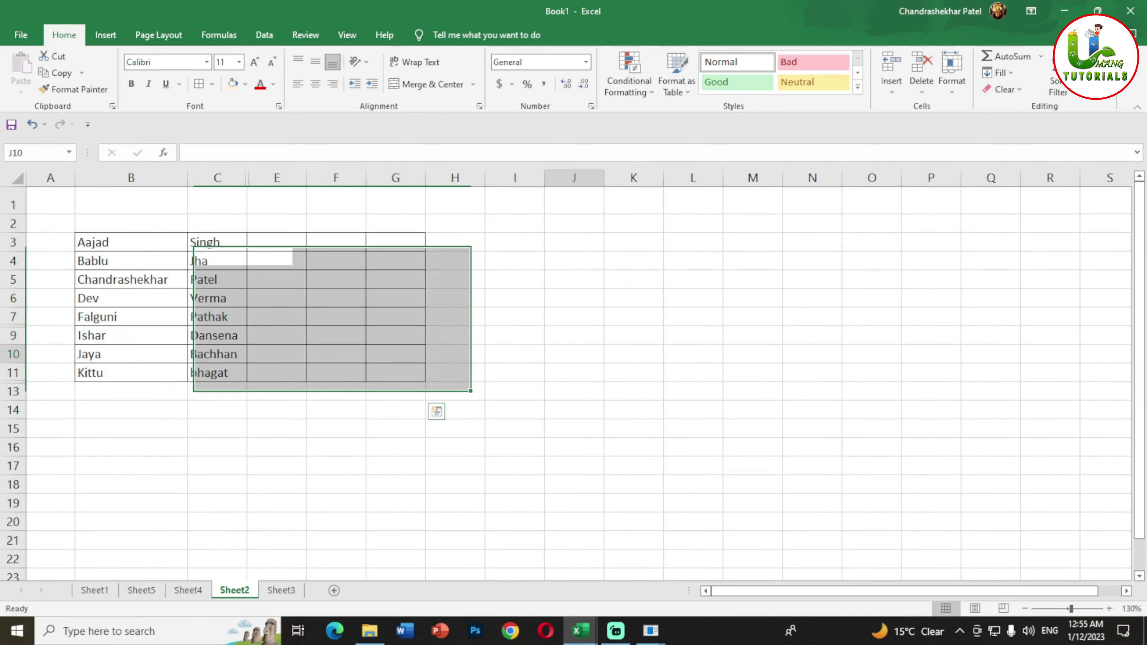
Zoom in and select cells down column A and across rows 1–2, ending on A1
{"action": "left_click_drag", "start_coordinate": [574, 354], "coordinate": [515, 335]}
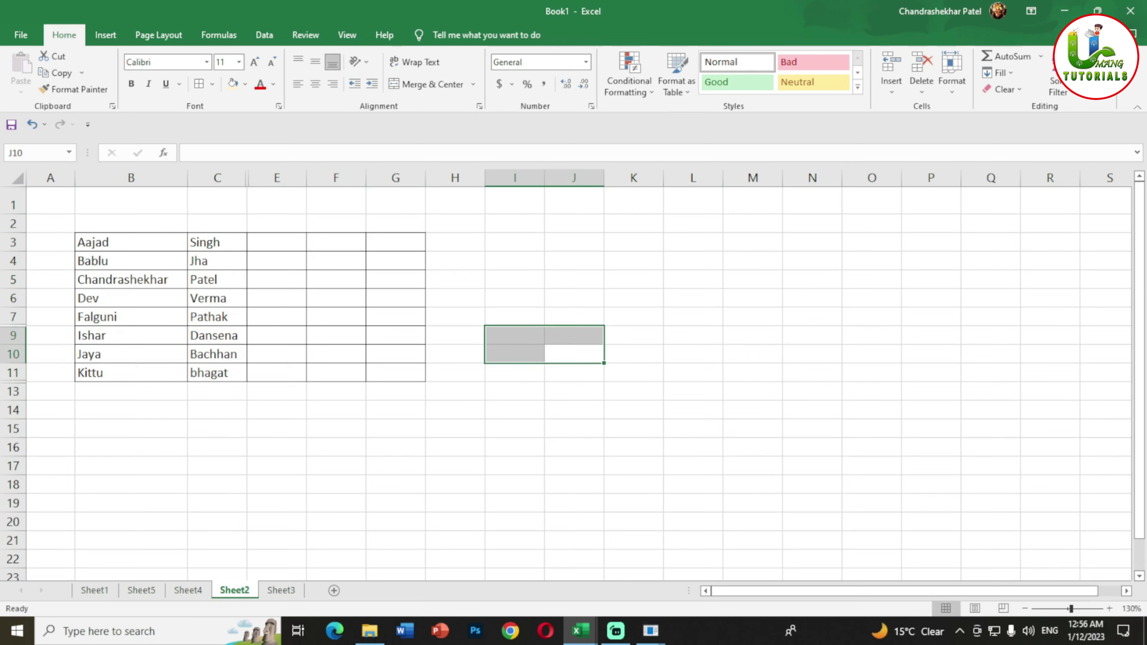
{"action": "left_click_drag", "start_coordinate": [1070, 609], "coordinate": [1076, 609]}
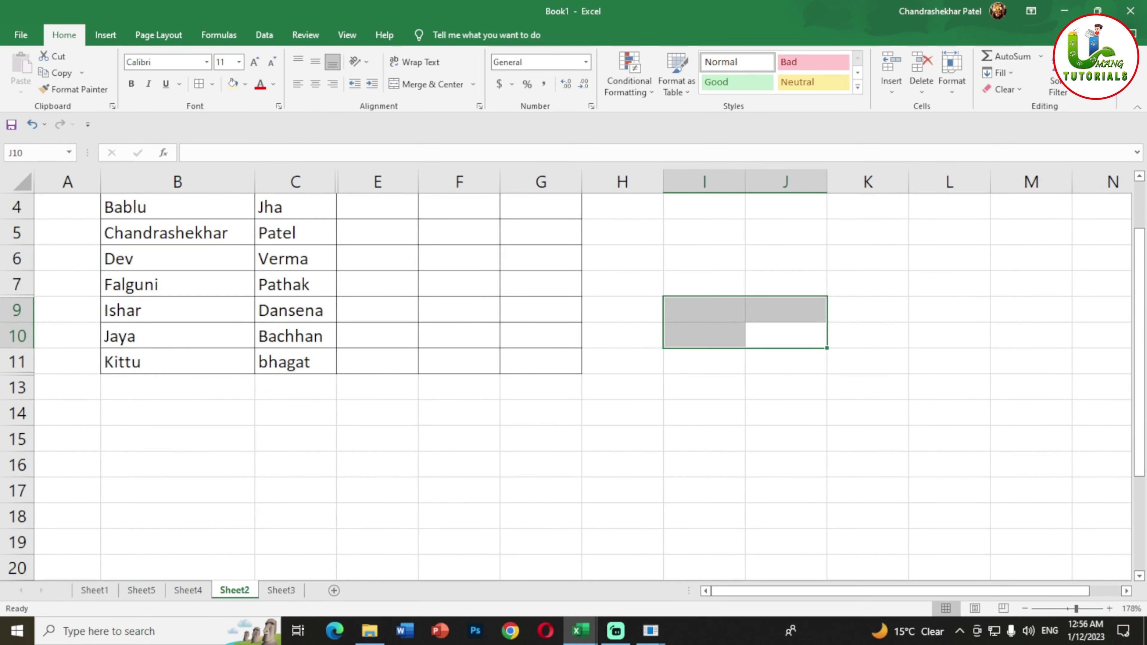
{"action": "scroll", "coordinate": [573, 375], "scroll_direction": "up", "scroll_amount": 3}
{"action": "left_click", "coordinate": [68, 212]}
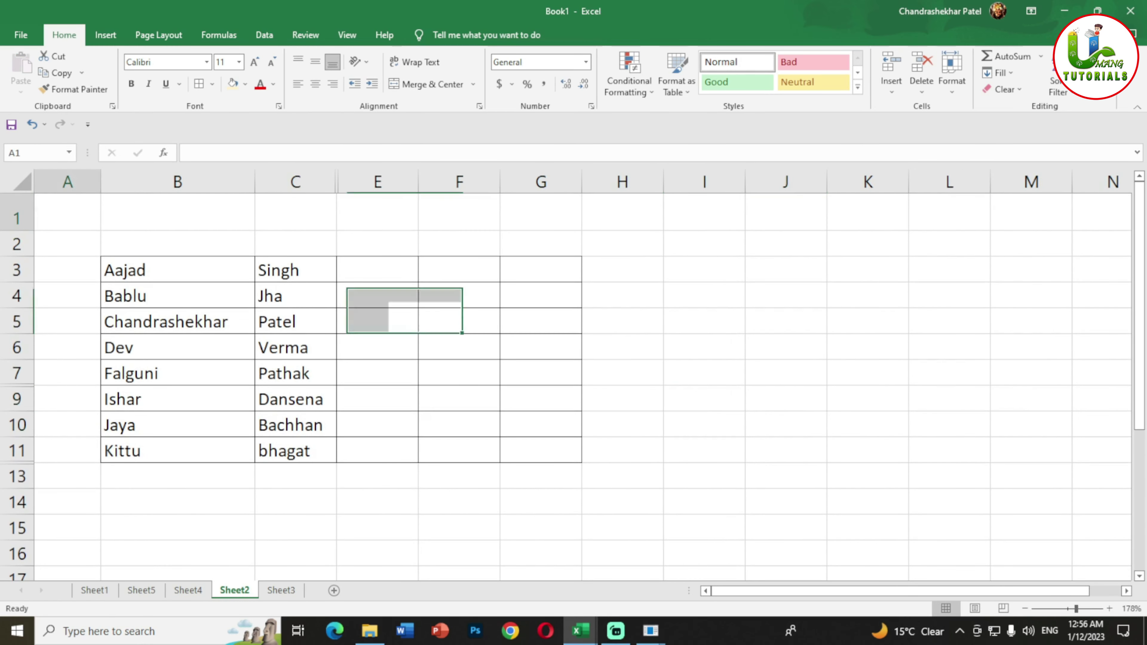
{"action": "left_click_drag", "start_coordinate": [68, 212], "coordinate": [68, 574]}
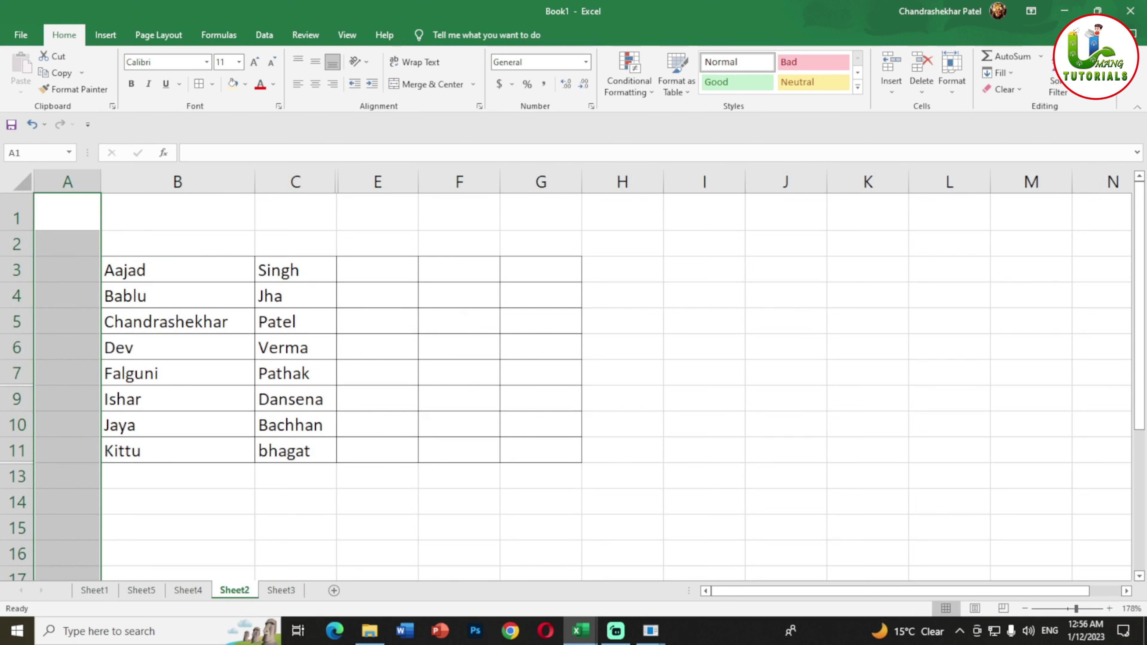
{"action": "left_click", "coordinate": [177, 211]}
{"action": "left_click_drag", "start_coordinate": [67, 212], "coordinate": [867, 245]}
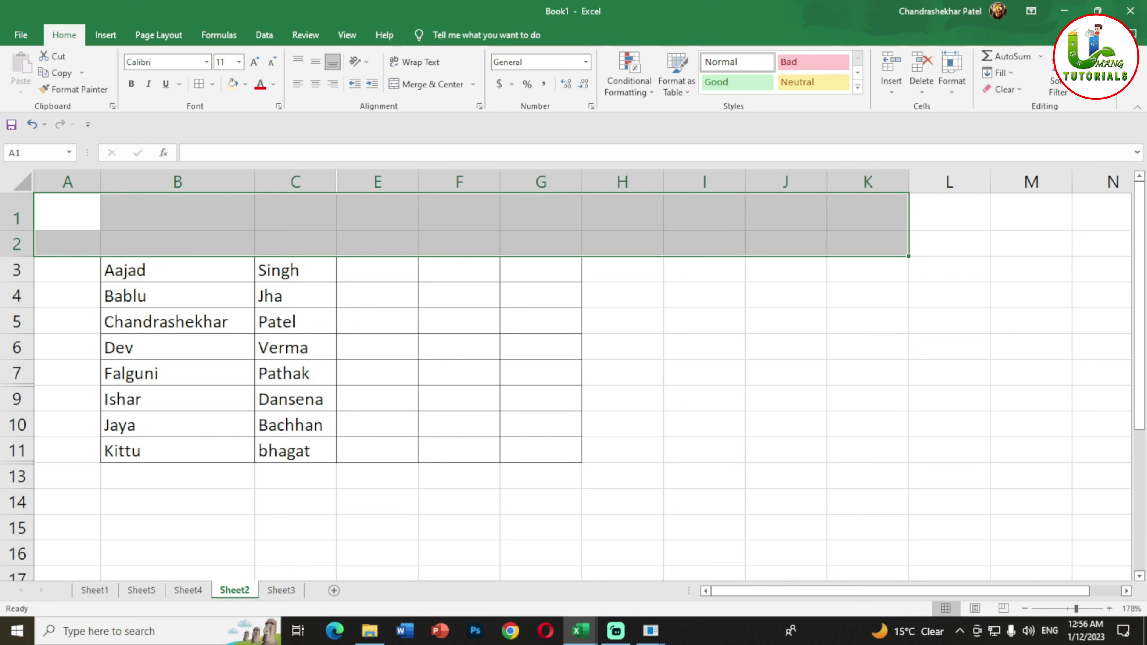
{"action": "left_click_drag", "start_coordinate": [67, 212], "coordinate": [68, 529]}
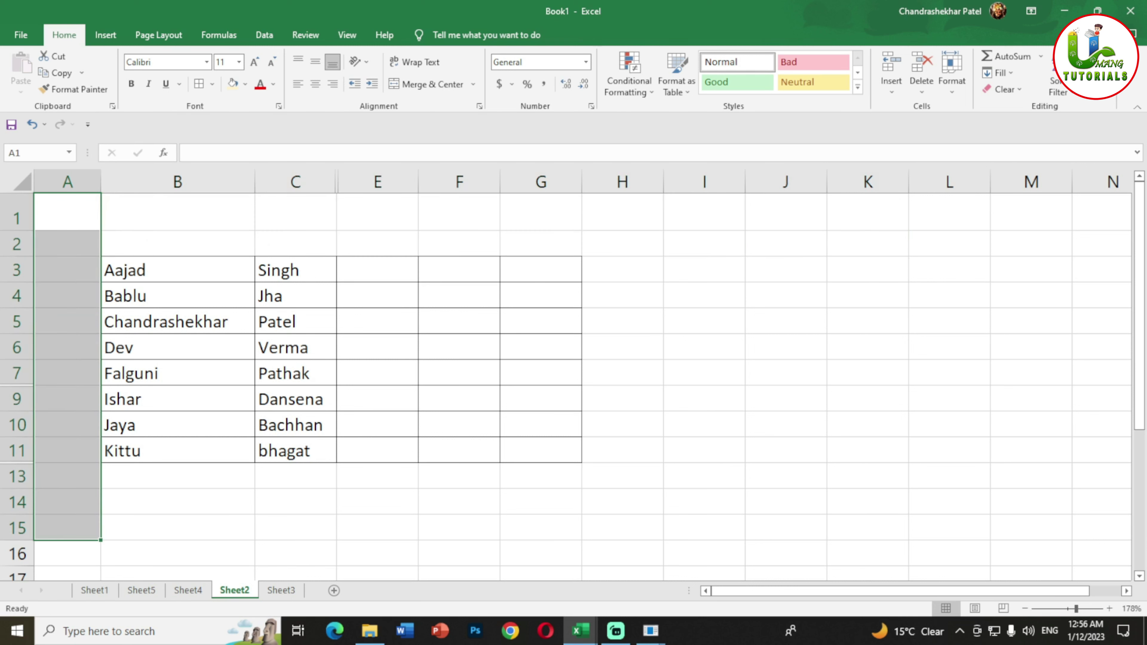
{"action": "left_click", "coordinate": [178, 211]}
{"action": "left_click", "coordinate": [68, 212]}
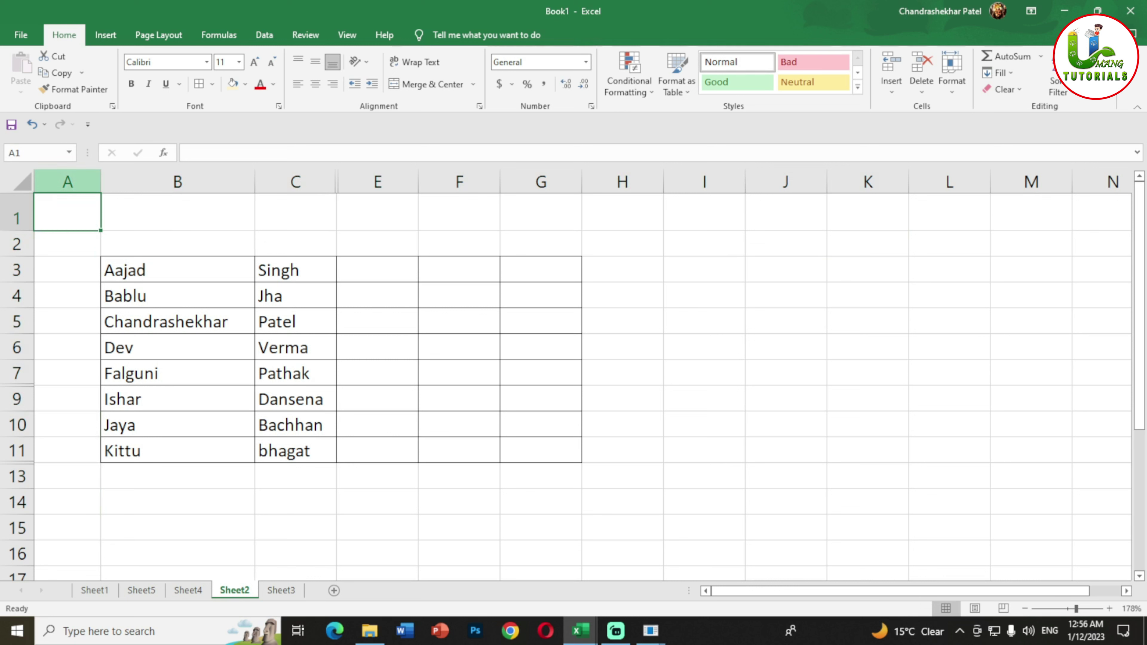
{"action": "left_click_drag", "start_coordinate": [68, 212], "coordinate": [68, 565]}
{"action": "left_click", "coordinate": [68, 212]}
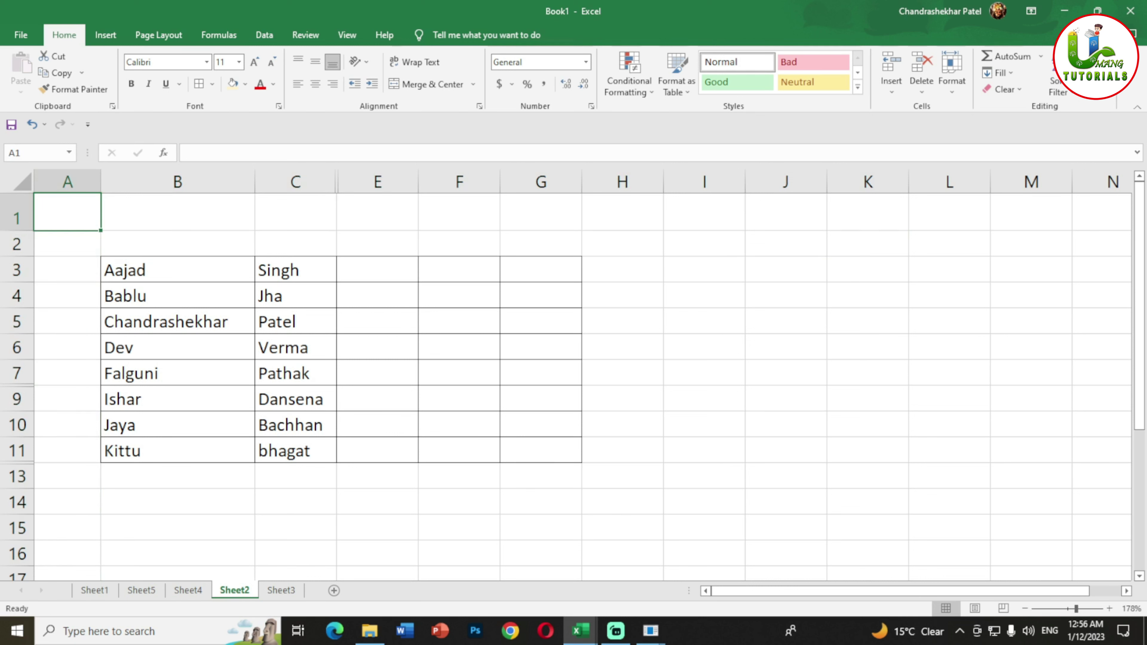
Hide column A with Ctrl+0 and rows 1 and 2 with Ctrl+9
{"action": "key", "text": "ctrl+0"}
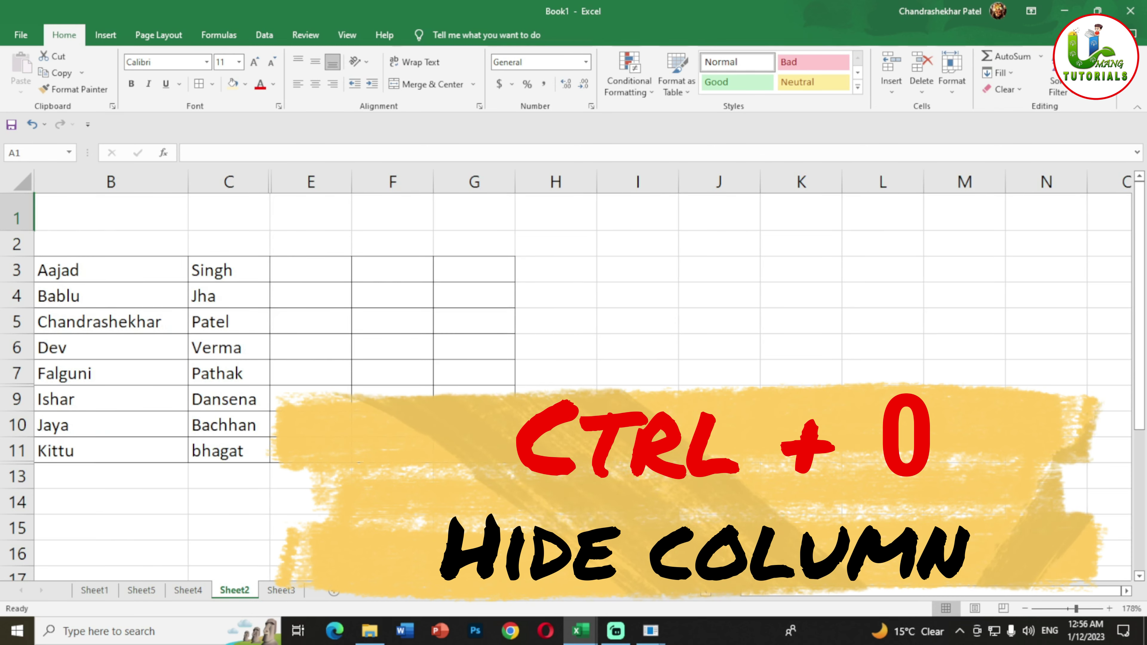
{"action": "left_click", "coordinate": [110, 211]}
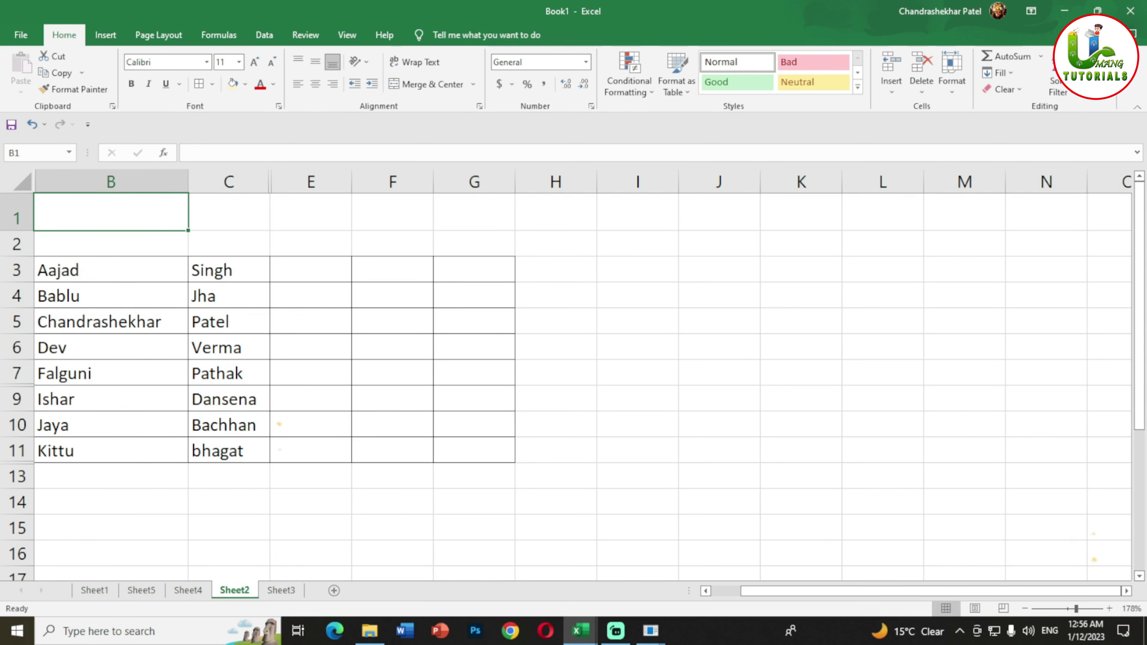
{"action": "key", "text": "ctrl+9"}
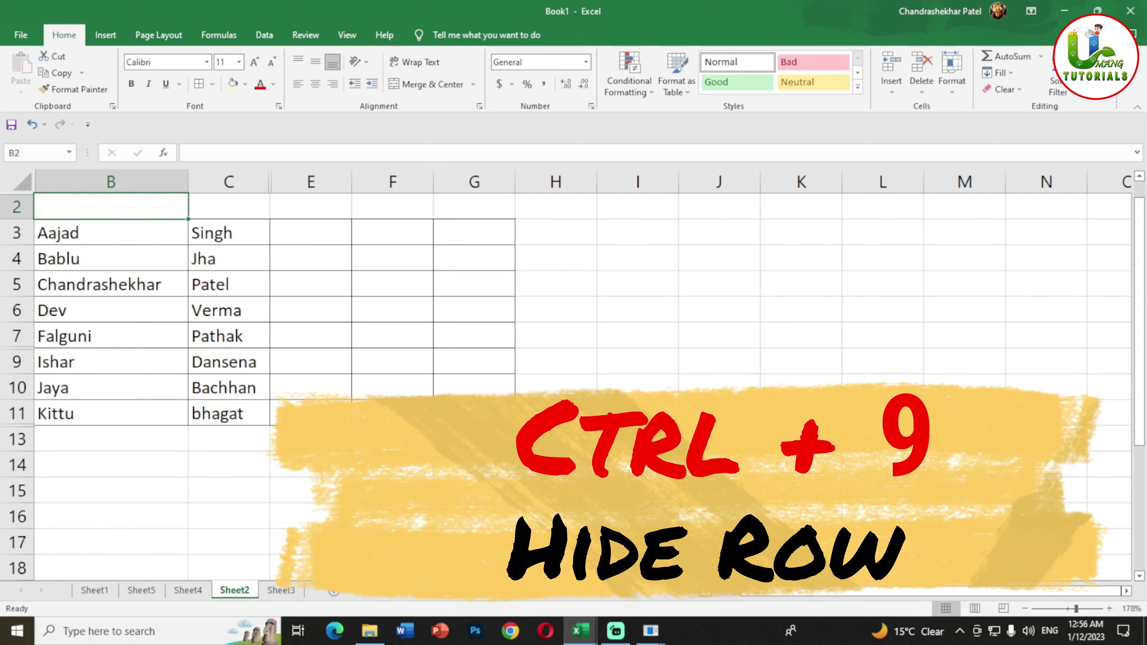
{"action": "key", "text": "ctrl+9"}
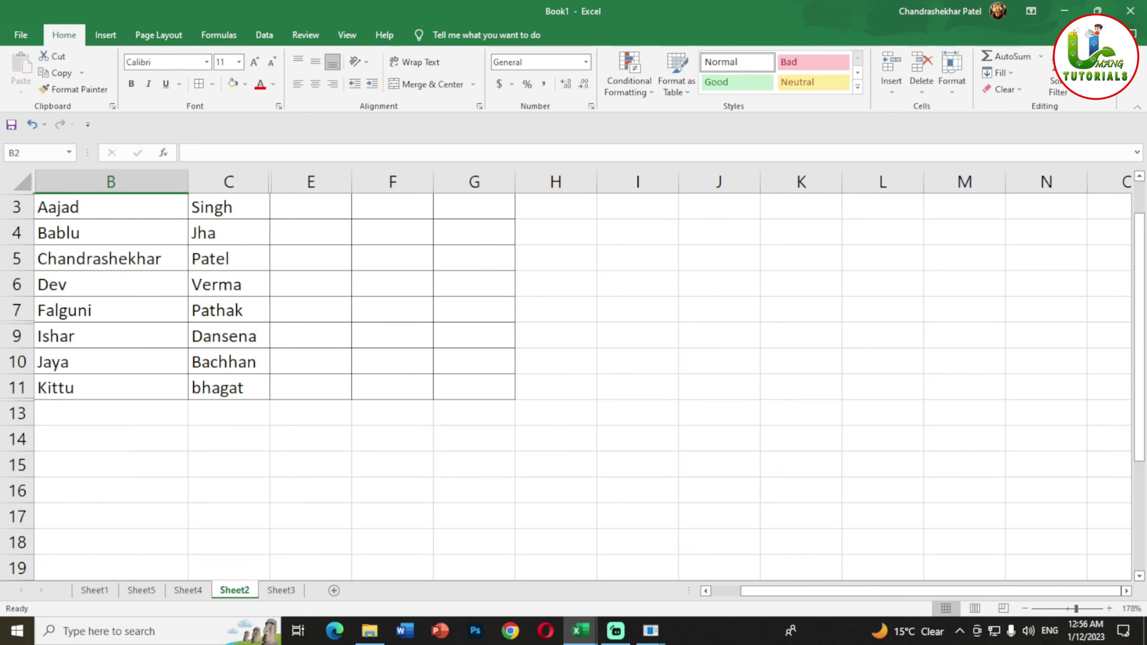
Zoom Sheet2 to 274% and scroll to columns B–C from row 3, selecting B4
{"action": "left_click_drag", "start_coordinate": [1076, 609], "coordinate": [1088, 609]}
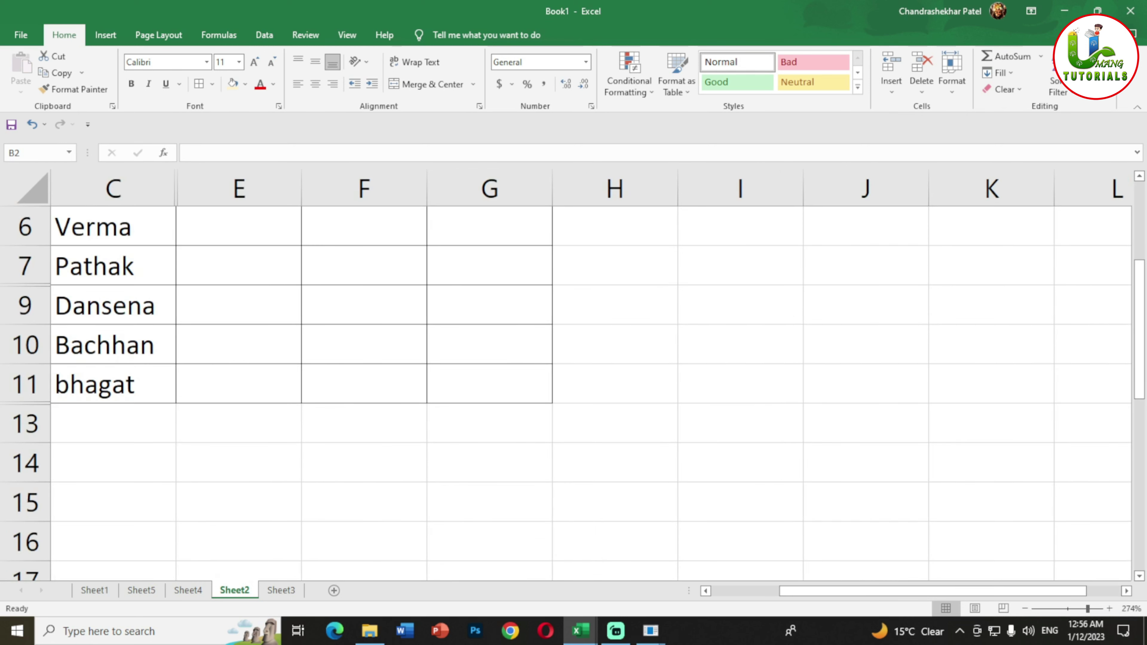
{"action": "scroll", "coordinate": [587, 375], "scroll_direction": "left", "scroll_amount": 1}
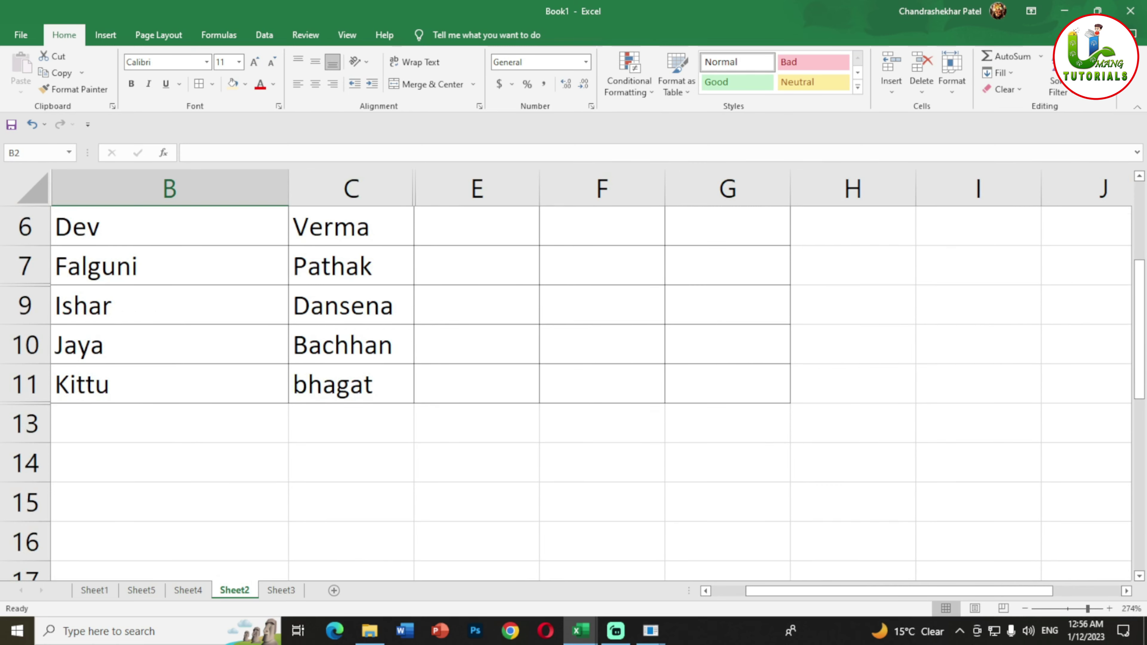
{"action": "scroll", "coordinate": [587, 375], "scroll_direction": "up", "scroll_amount": 1}
{"action": "left_click", "coordinate": [351, 266]}
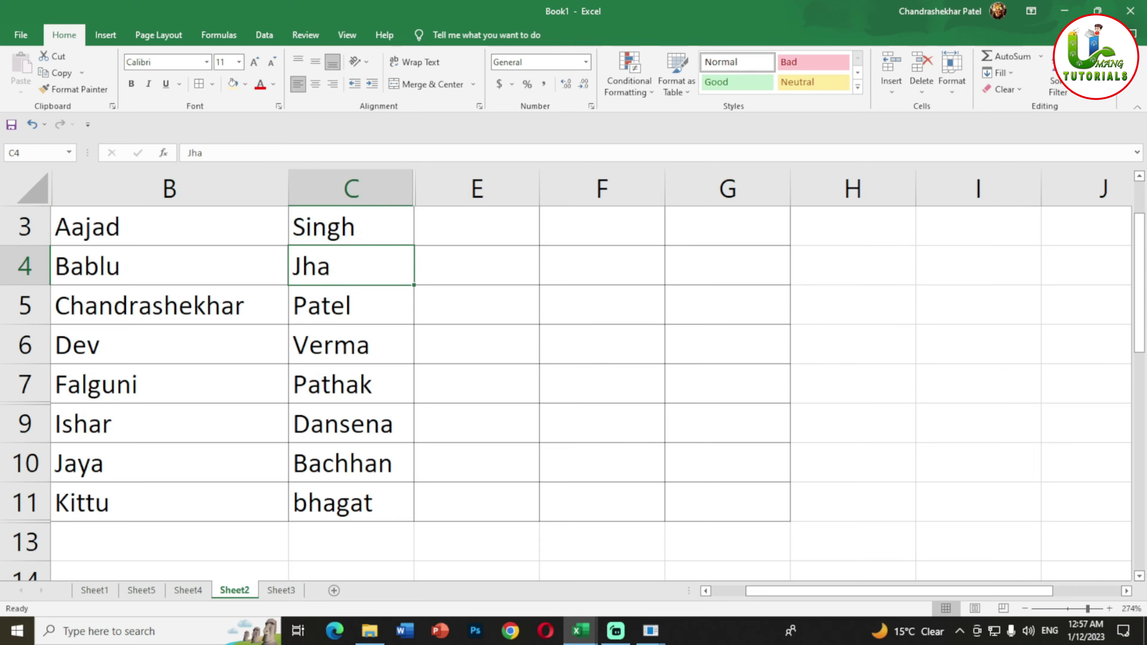
{"action": "left_click", "coordinate": [170, 265]}
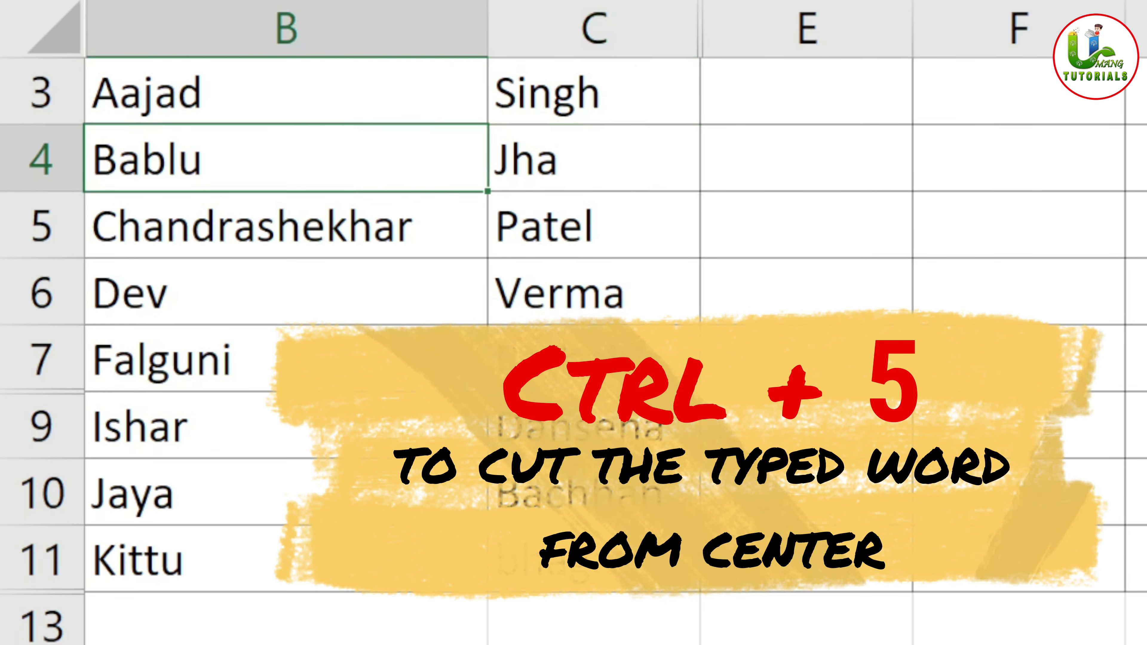
Strike through the first name in B4 and the surnames in C5 and C6
{"action": "key", "text": "ctrl+5"}
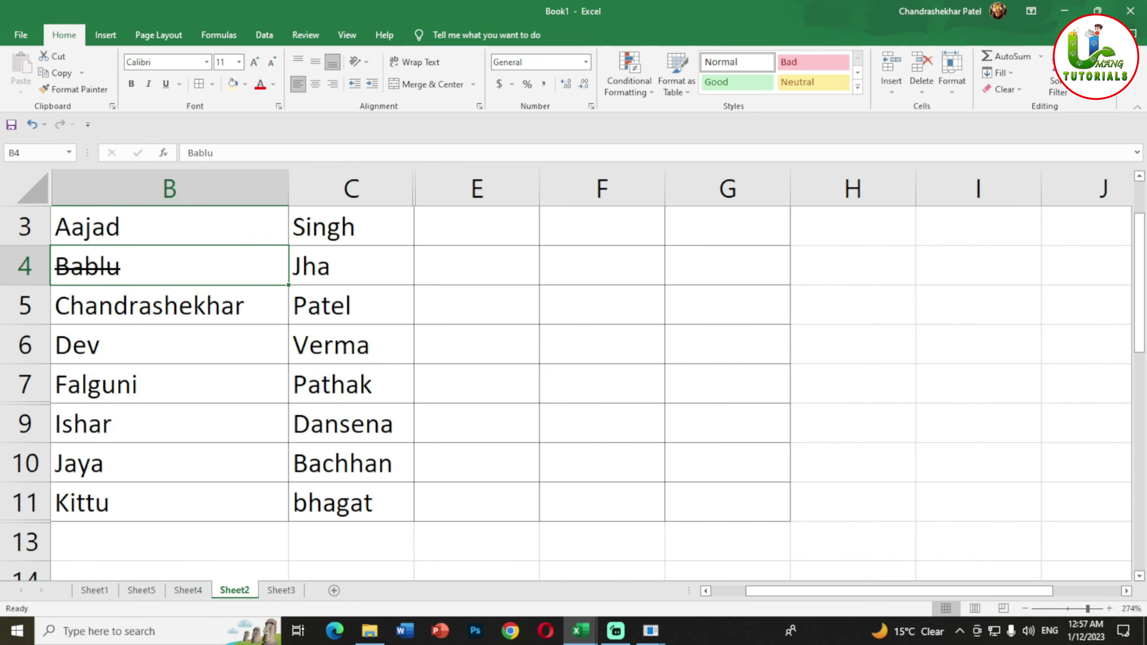
{"action": "left_click", "coordinate": [351, 305]}
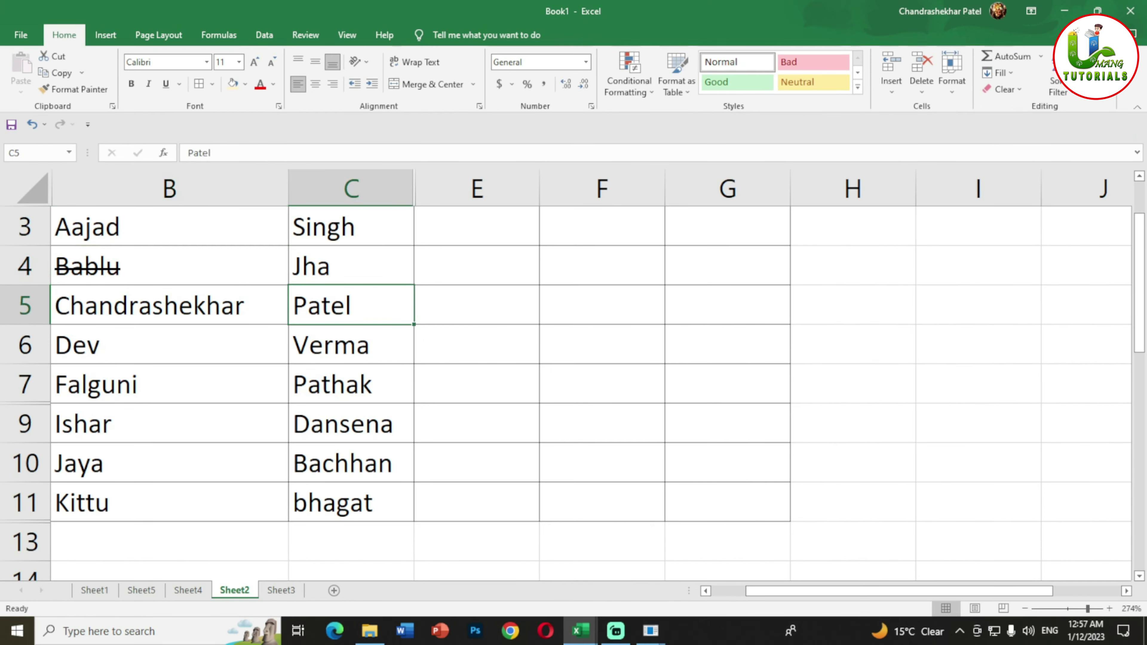
{"action": "left_click", "coordinate": [1097, 10]}
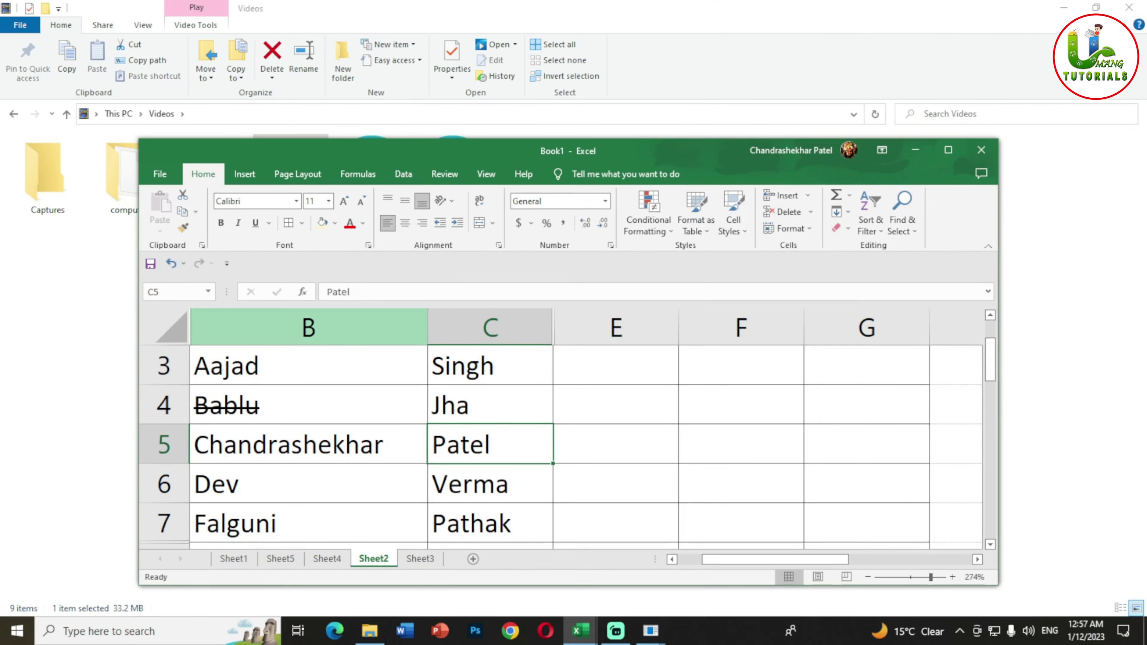
{"action": "left_click", "coordinate": [948, 149]}
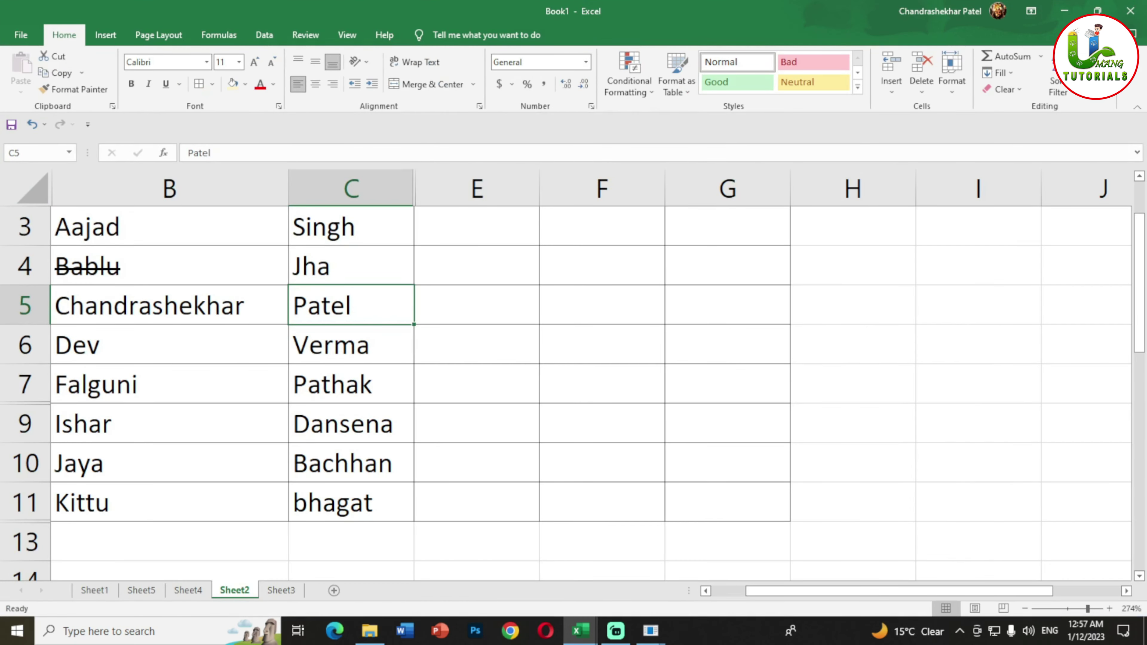
{"action": "key", "text": "ctrl+5"}
{"action": "left_click", "coordinate": [351, 344]}
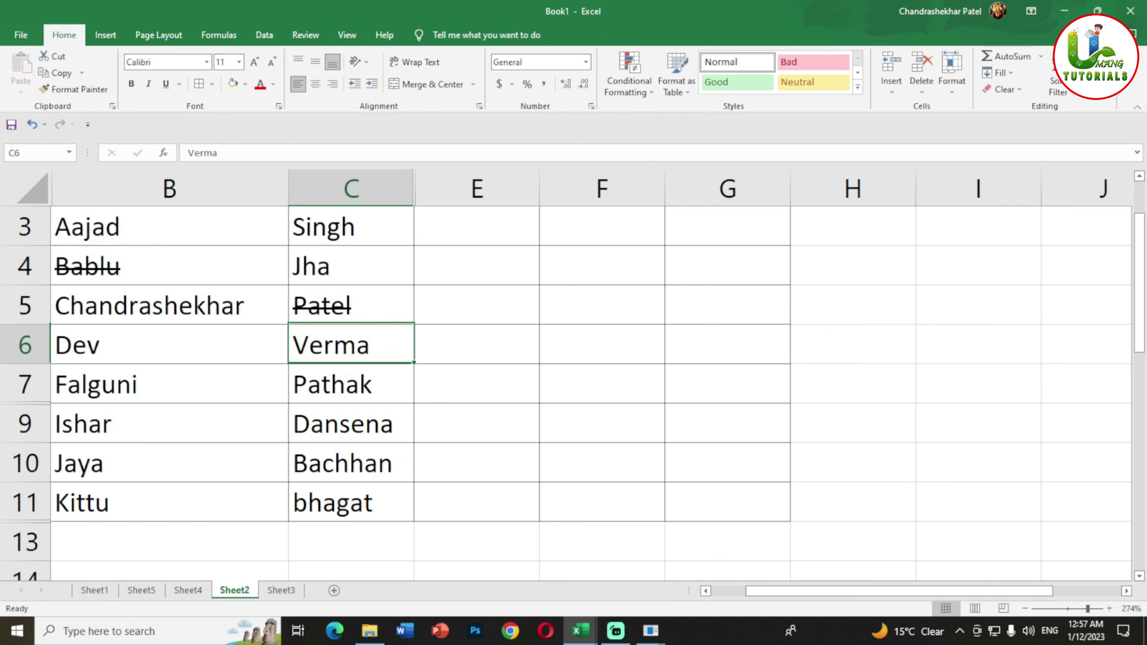
{"action": "key", "text": "super+Down"}
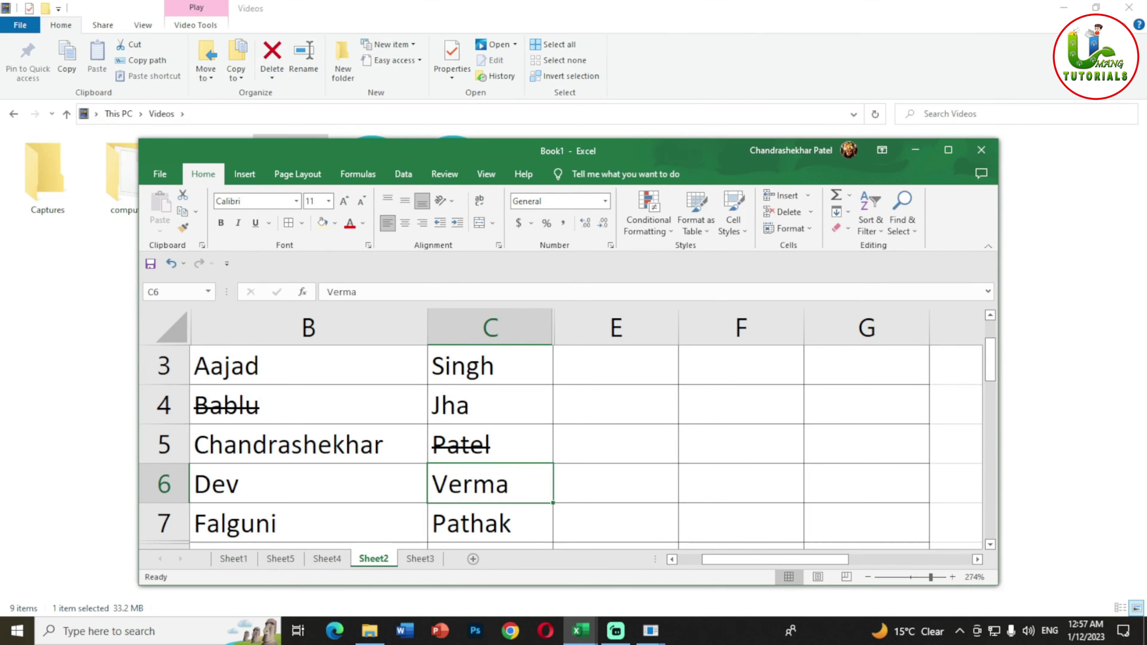
{"action": "left_click", "coordinate": [947, 150]}
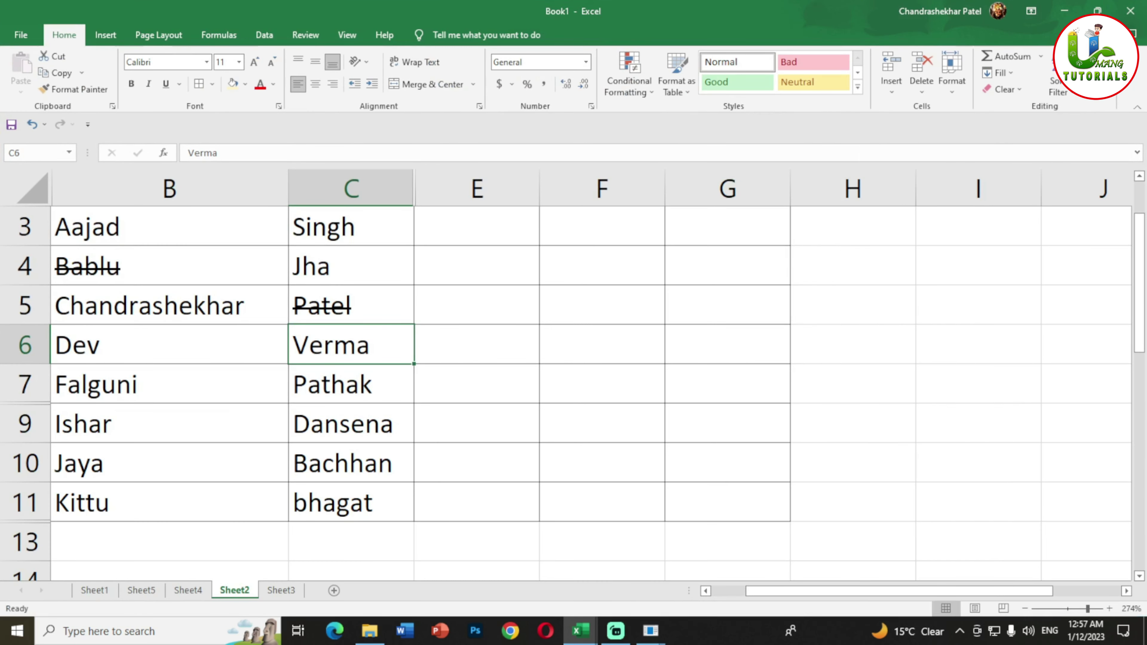
{"action": "key", "text": "ctrl+5"}
Strike through the surnames in C7 and C9 and the first name in B9
{"action": "left_click", "coordinate": [351, 385]}
{"action": "key", "text": "ctrl+5"}
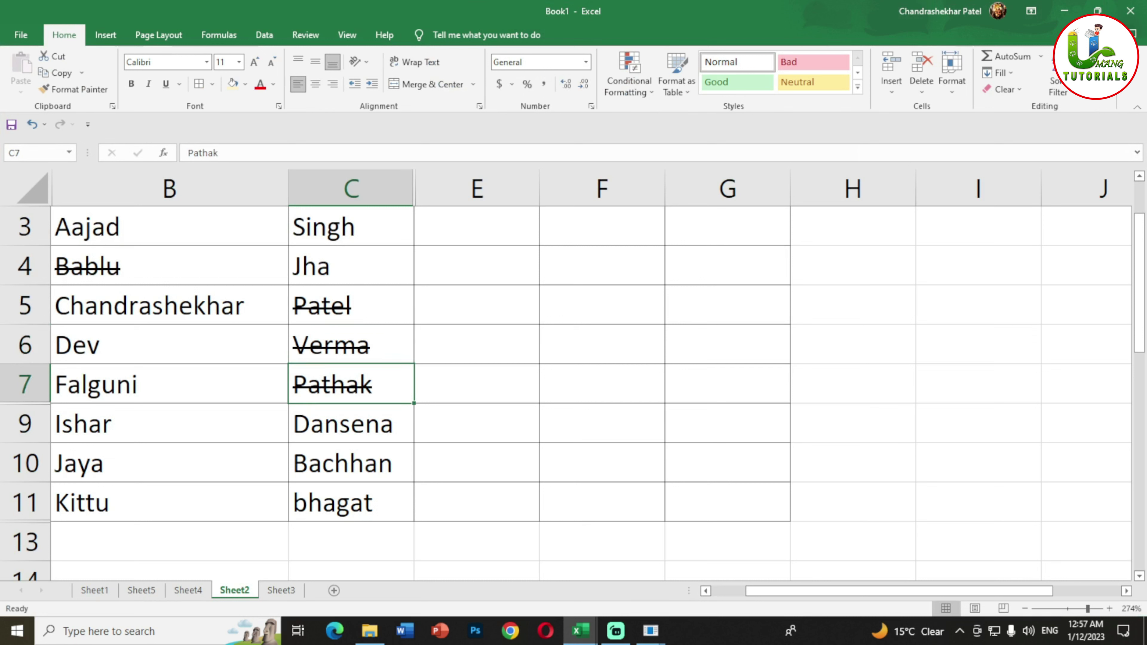
{"action": "left_click", "coordinate": [350, 423]}
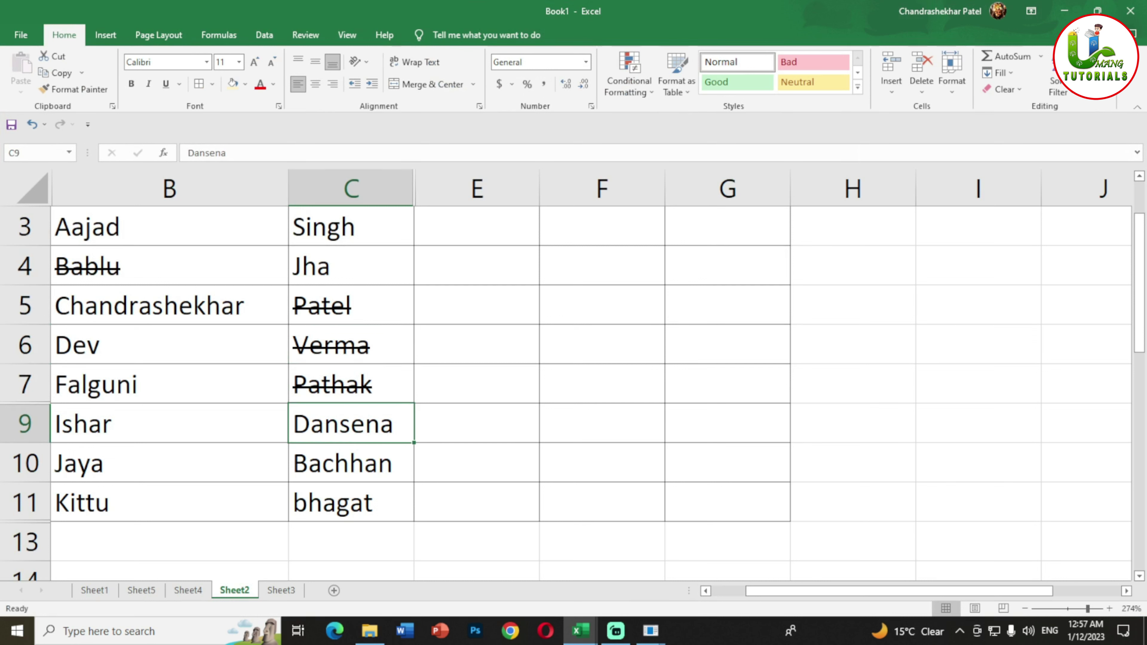
{"action": "key", "text": "ctrl+5"}
{"action": "left_click", "coordinate": [169, 423]}
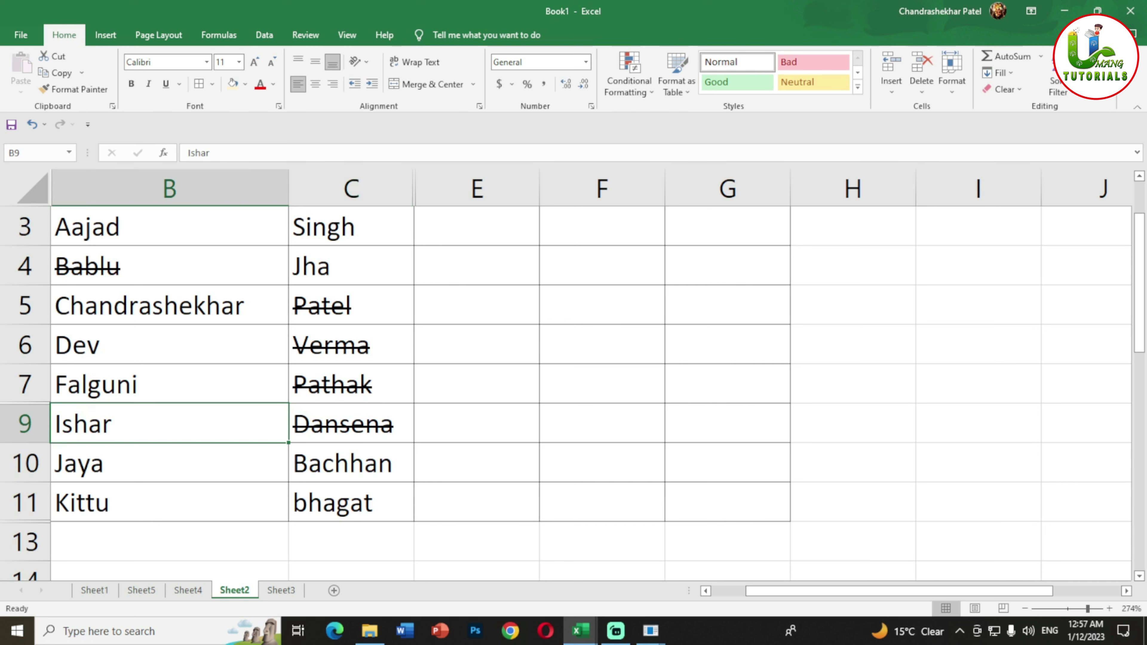
{"action": "key", "text": "ctrl+5"}
Copy the first name from B6 into F6
{"action": "left_click", "coordinate": [170, 345]}
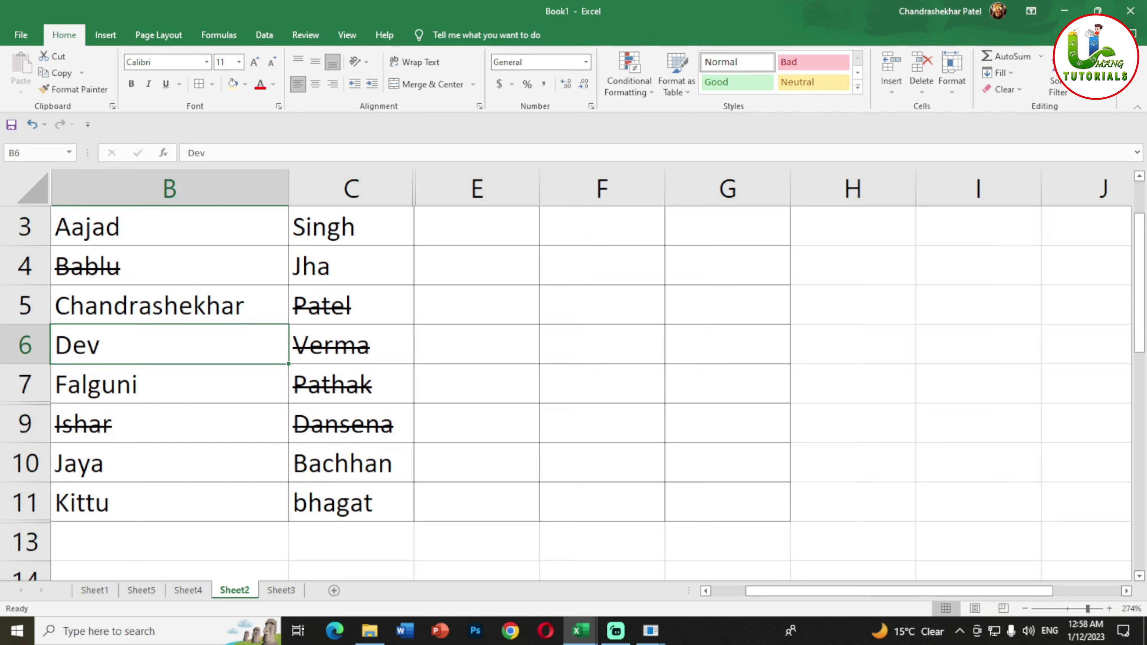
{"action": "key", "text": "ctrl+c"}
{"action": "left_click", "coordinate": [602, 344]}
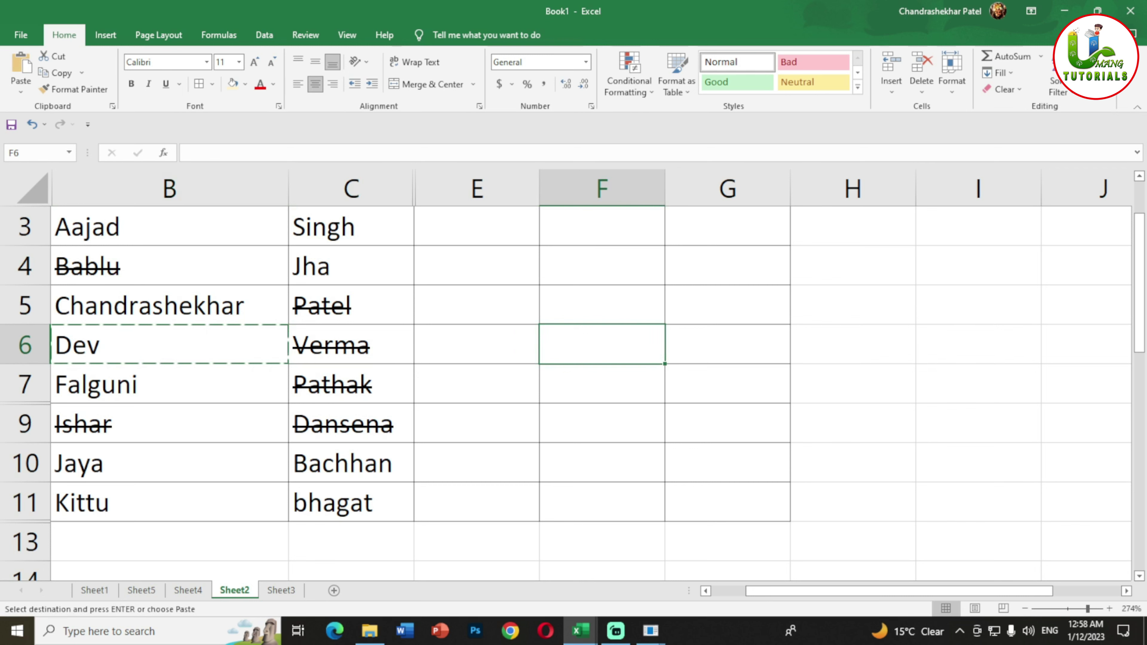
{"action": "key", "text": "ctrl+v"}
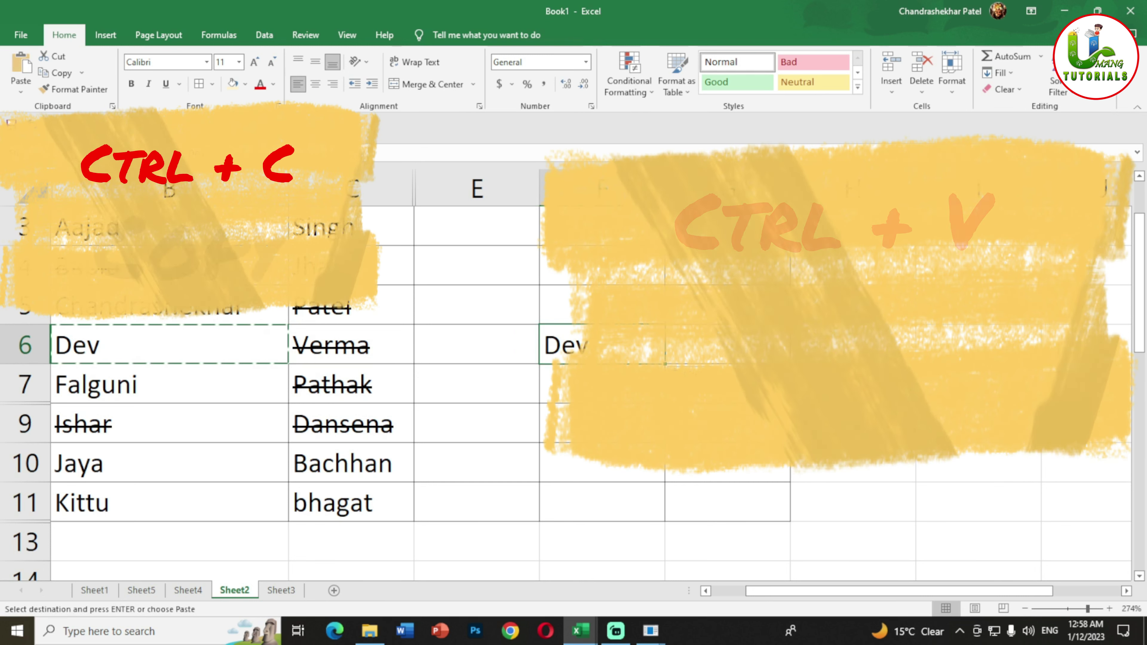
Move the surname from C7 to F7, then switch to the blank Book4 window
{"action": "left_click", "coordinate": [357, 384]}
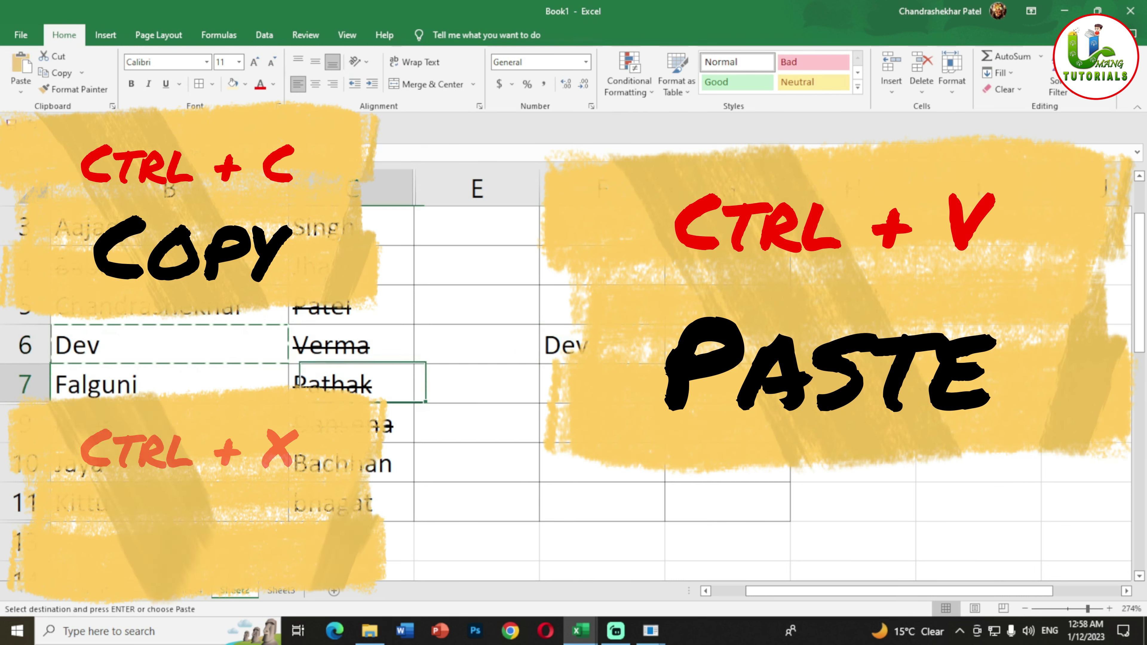
{"action": "key", "text": "ctrl+x"}
{"action": "left_click", "coordinate": [602, 383]}
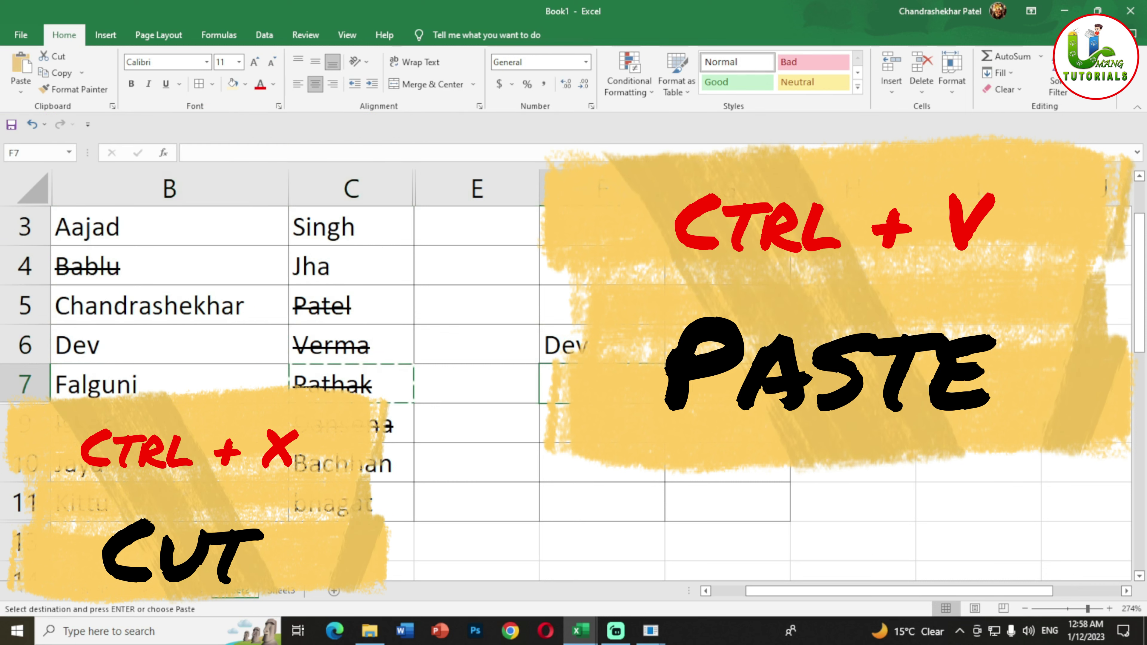
{"action": "key", "text": "ctrl+v"}
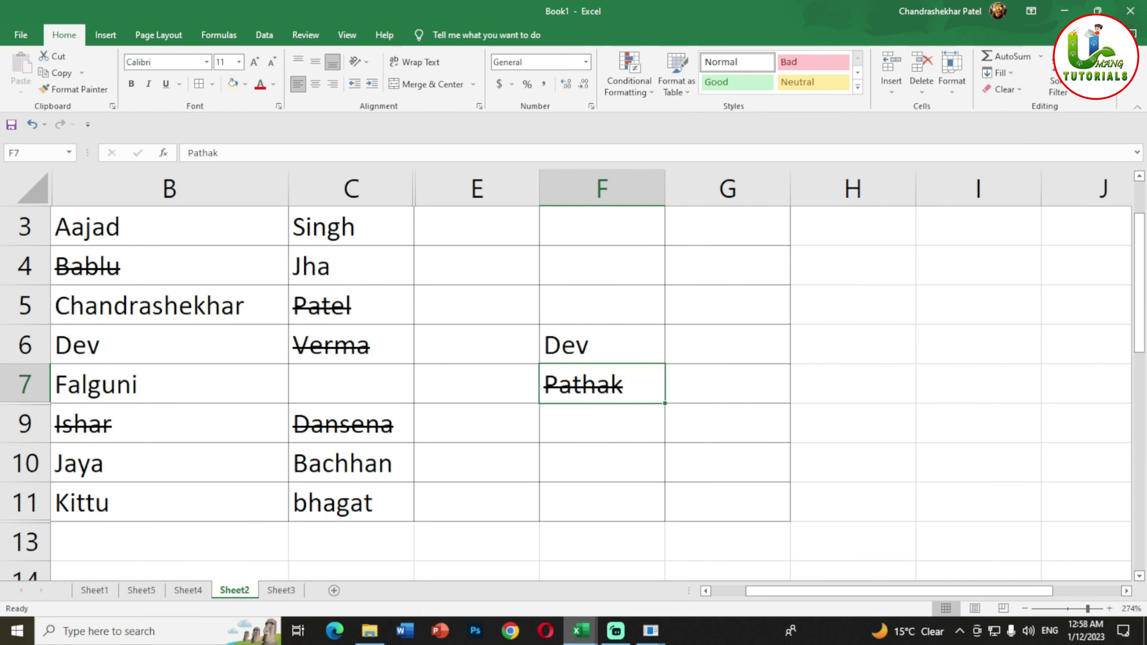
{"action": "left_click", "coordinate": [658, 567]}
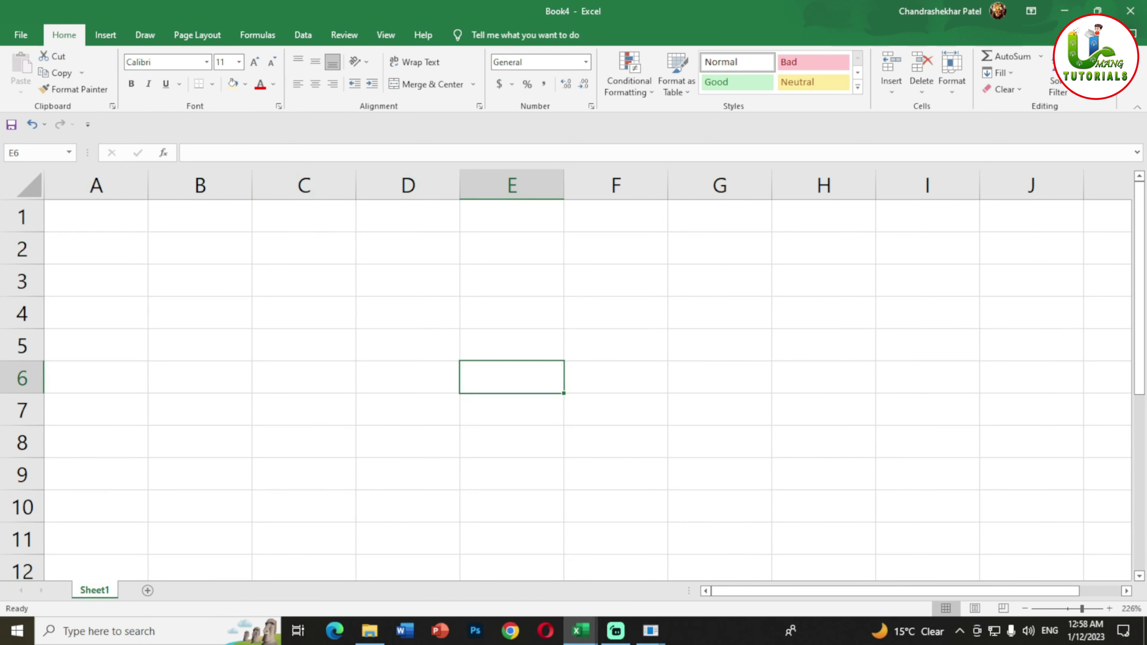
Close the blank Book4 workbook with Ctrl+W
{"action": "key", "text": "ctrl+w"}
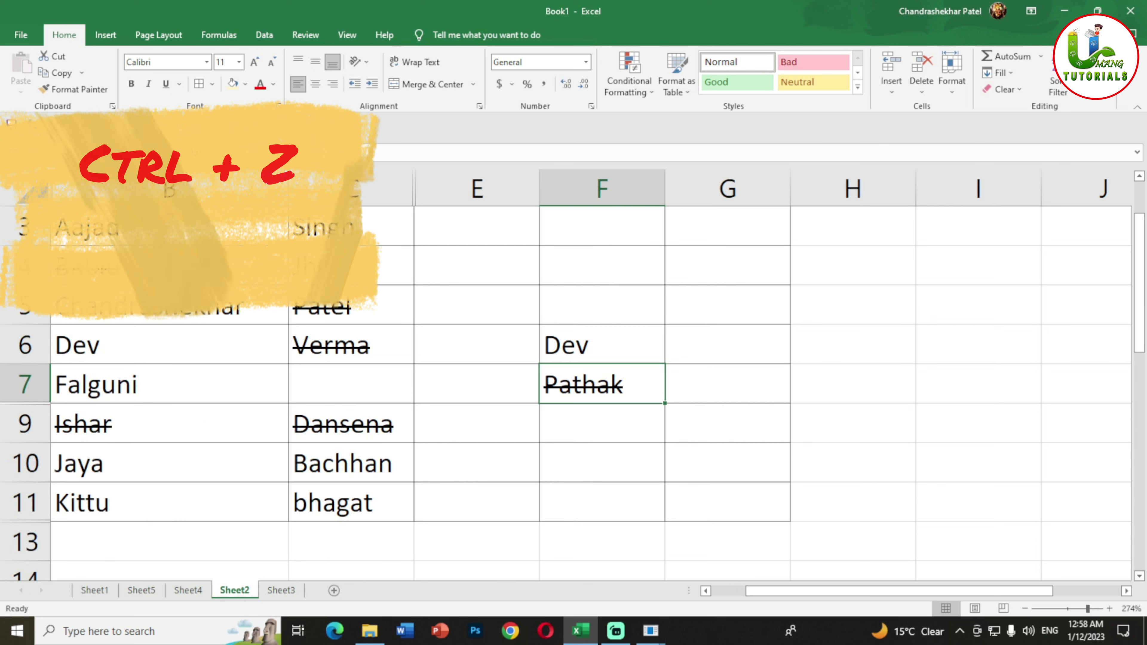
{"action": "key", "text": "ctrl+z"}
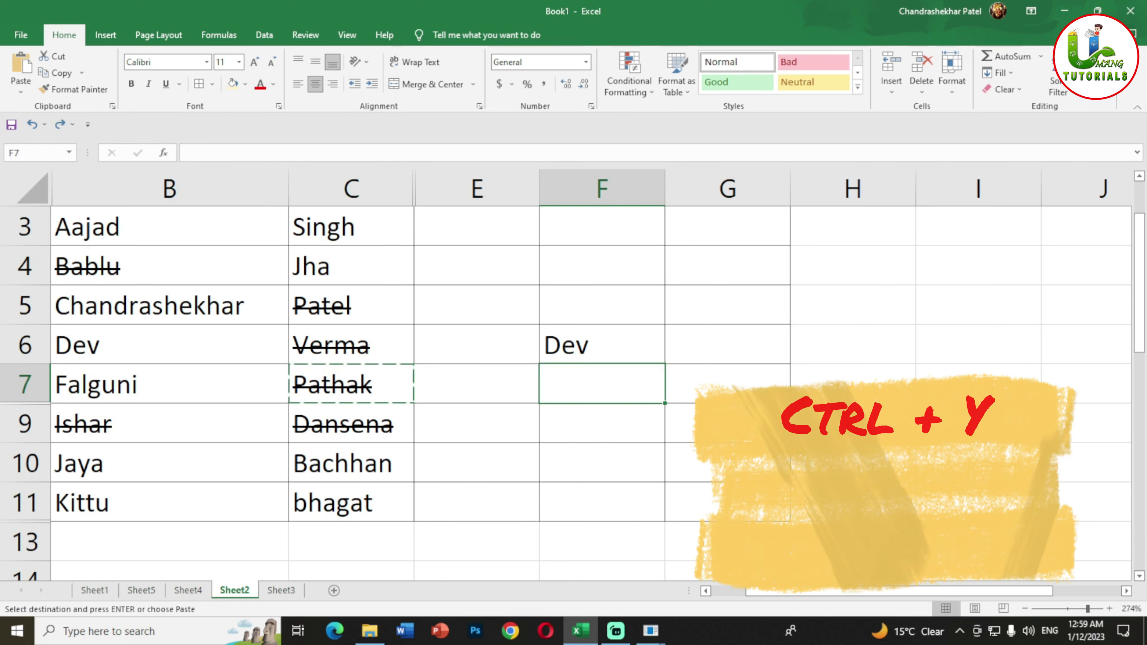
{"action": "key", "text": "ctrl+y"}
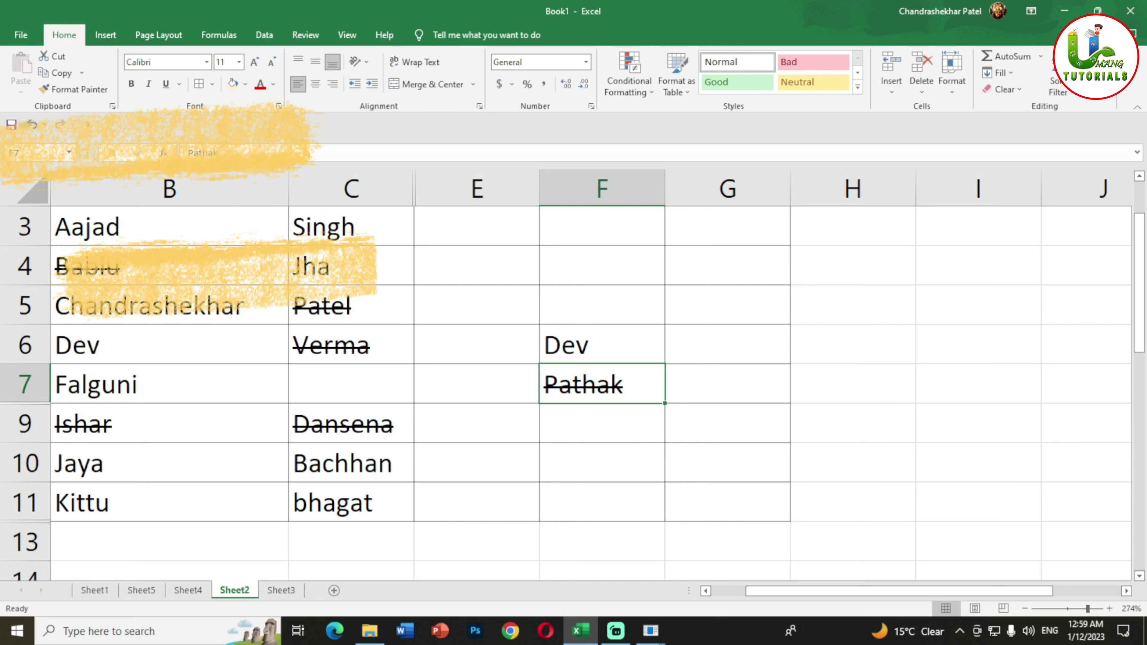
{"action": "key", "text": "F1"}
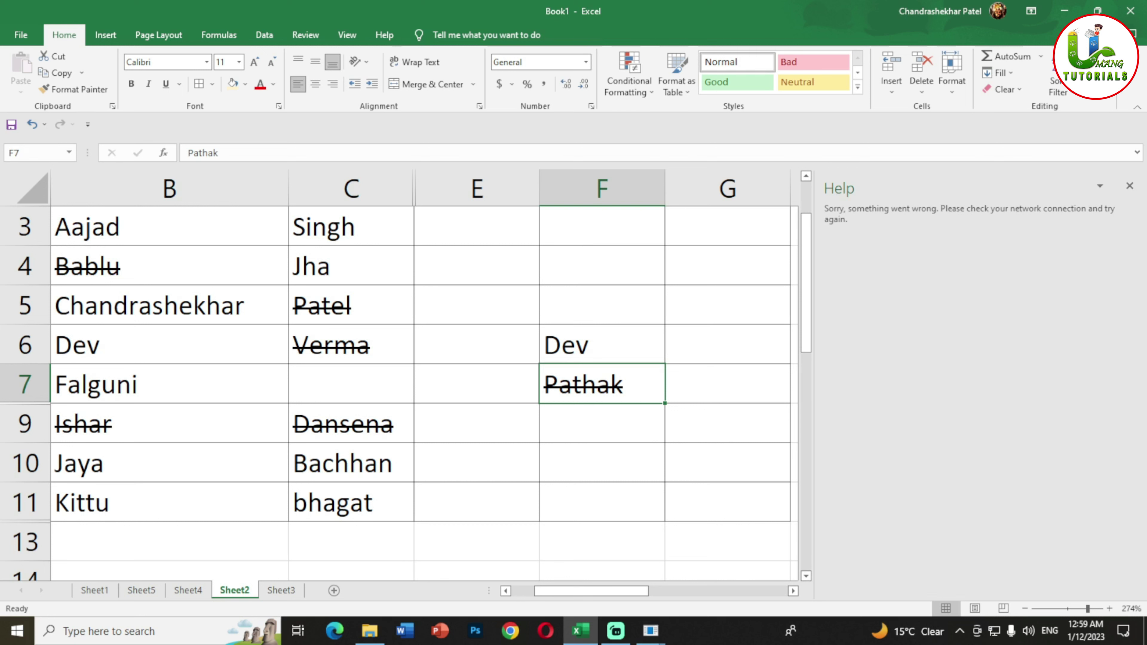
{"action": "key", "text": "ctrl+space"}
{"action": "key", "text": "Down"}
{"action": "key", "text": "Down"}
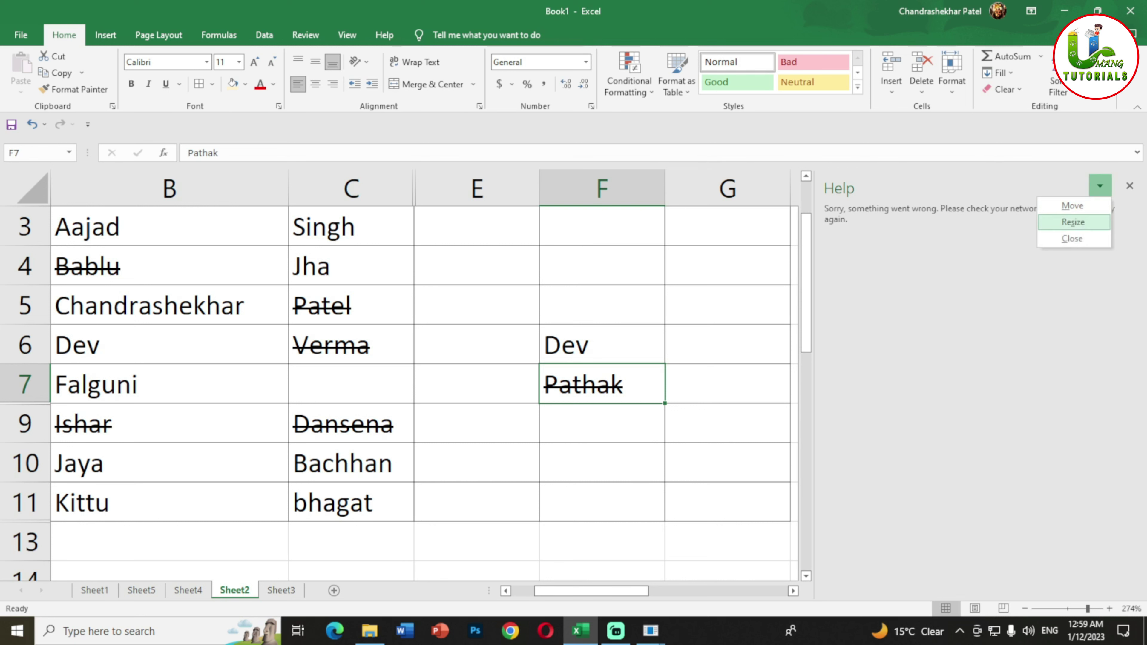
{"action": "key", "text": "Up"}
{"action": "key", "text": "Up"}
{"action": "key", "text": "Return"}
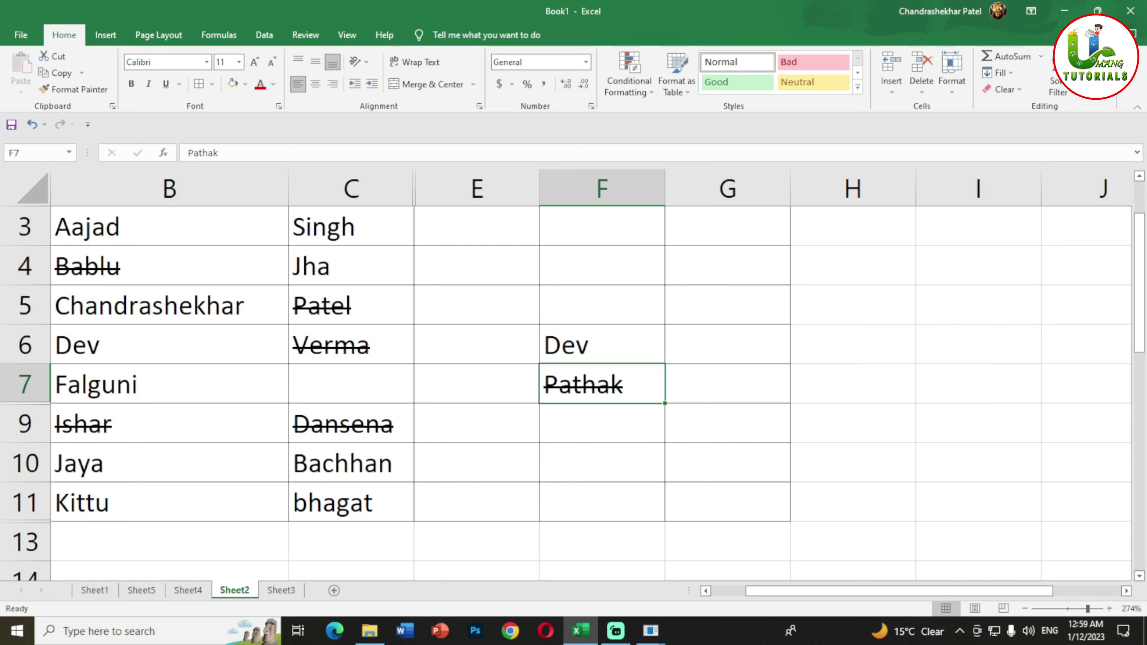
{"action": "left_click", "coordinate": [351, 226]}
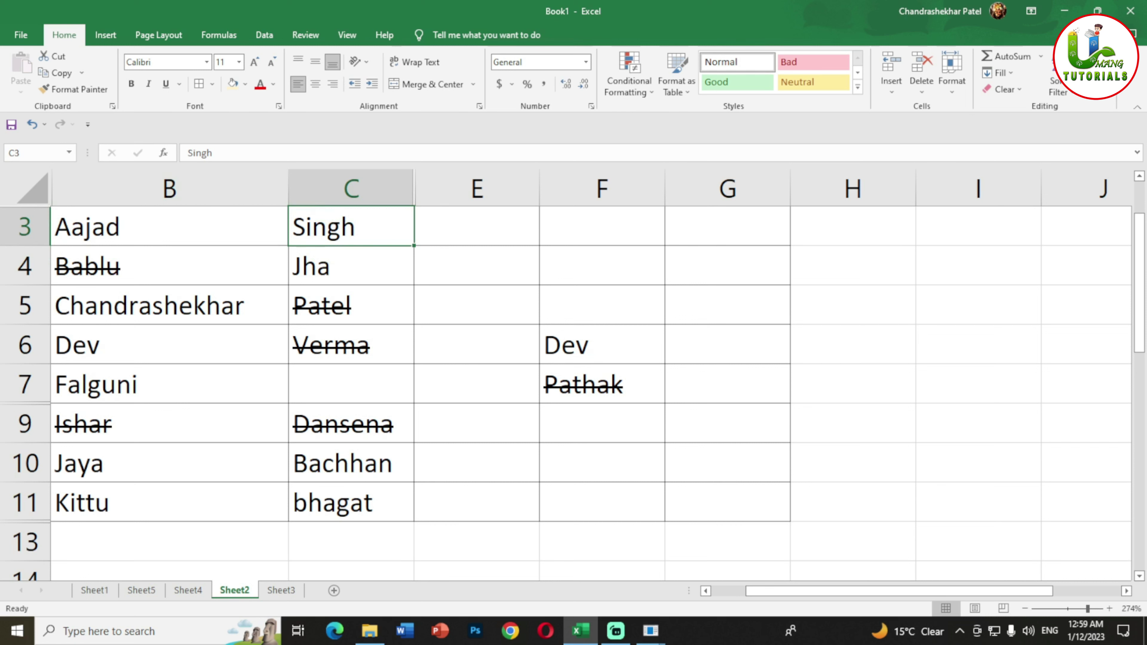
Enter 'baba' into C3 on Sheet2, then undo it to restore Singh
{"action": "left_click", "coordinate": [477, 226]}
{"action": "left_click", "coordinate": [351, 226]}
{"action": "type", "text": "baba"}
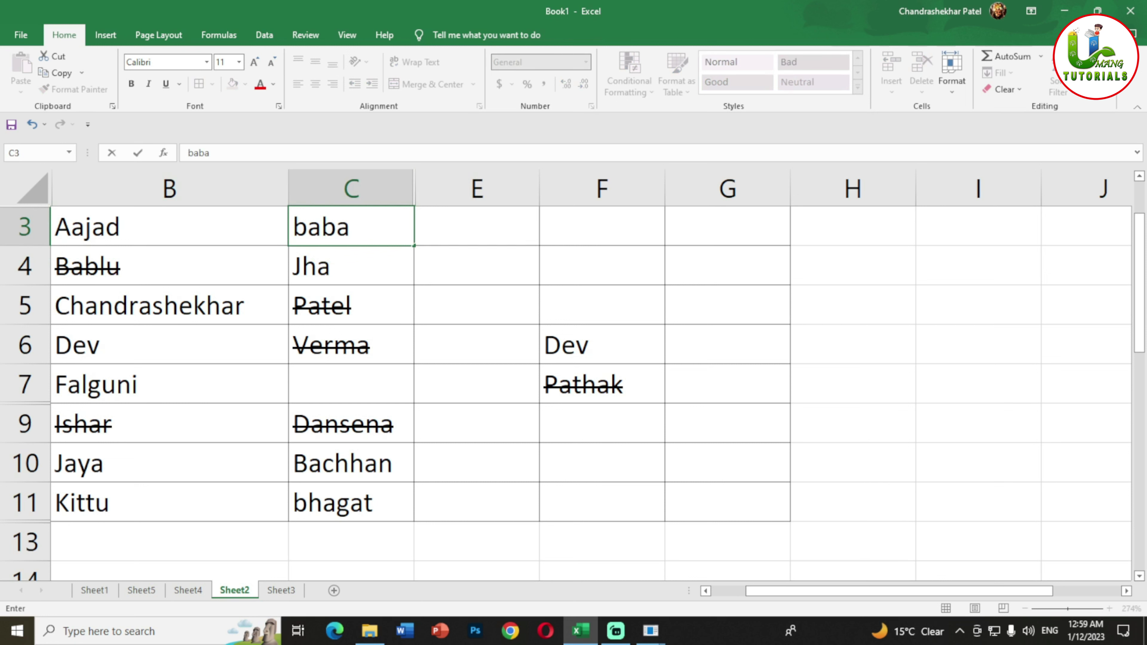
{"action": "key", "text": "Return"}
{"action": "key", "text": "Return"}
{"action": "key", "text": "Up"}
{"action": "key", "text": "Up"}
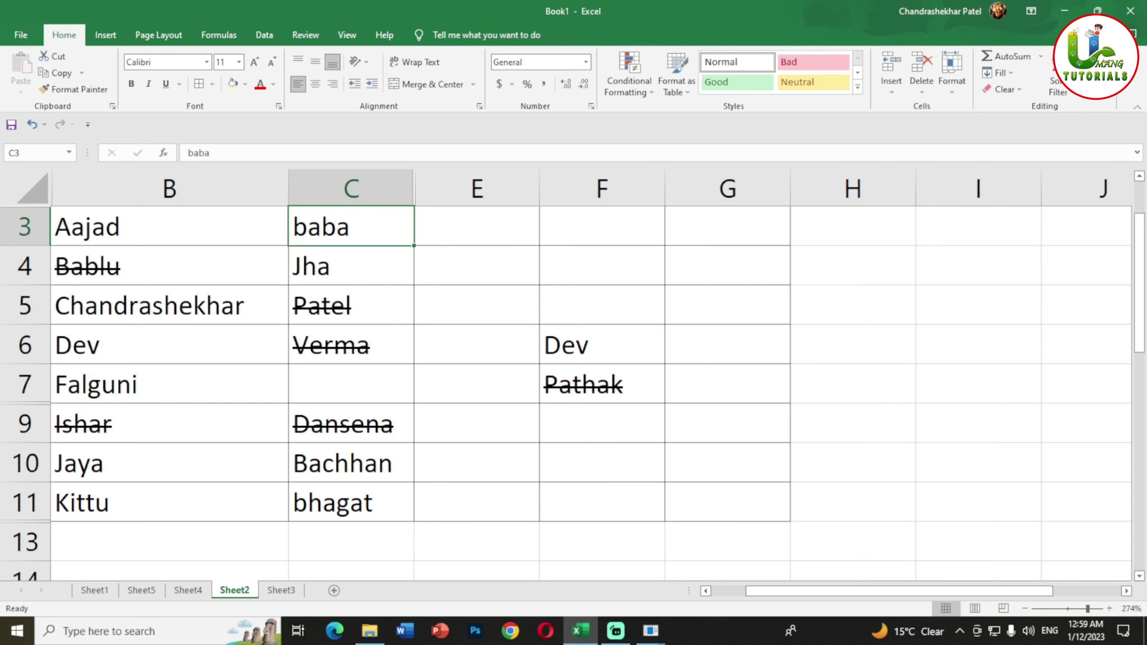
{"action": "key", "text": "ctrl+z"}
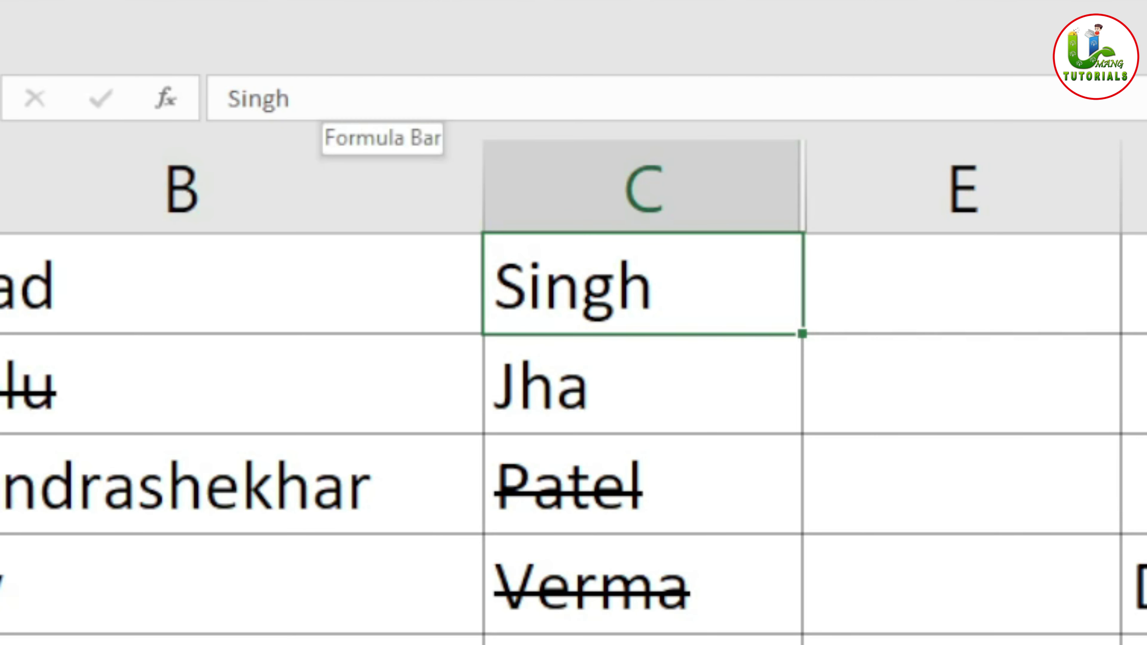
Append 'aniya' after Singh in the formula bar so C3 reads Singhaniya
{"action": "left_click", "coordinate": [323, 100]}
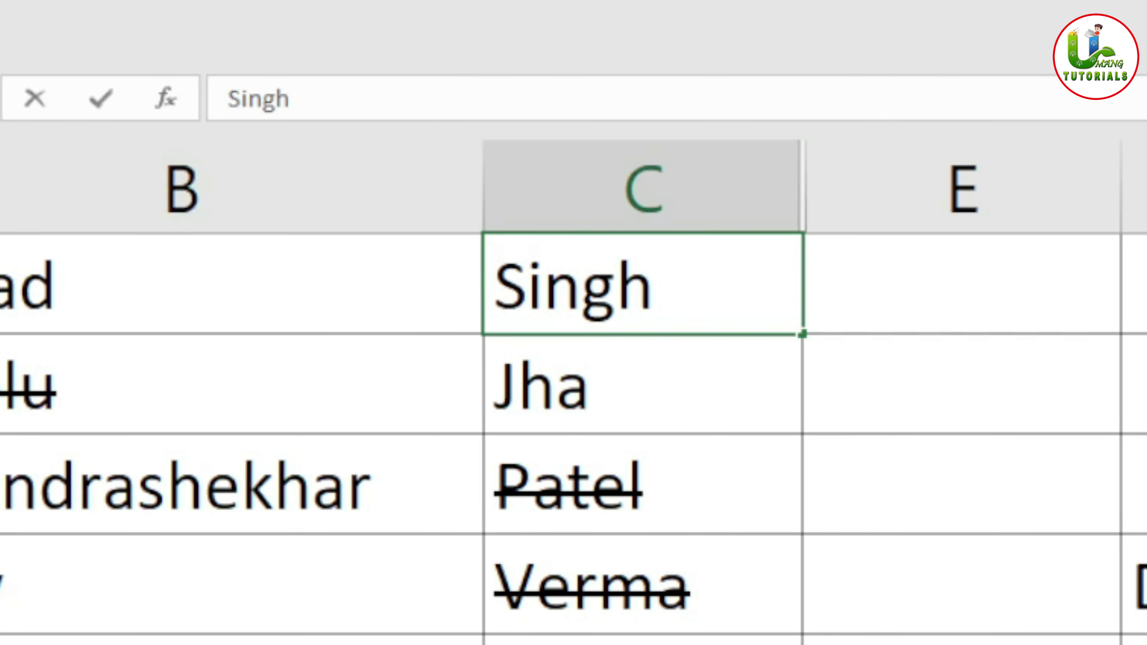
{"action": "double_click", "coordinate": [258, 99]}
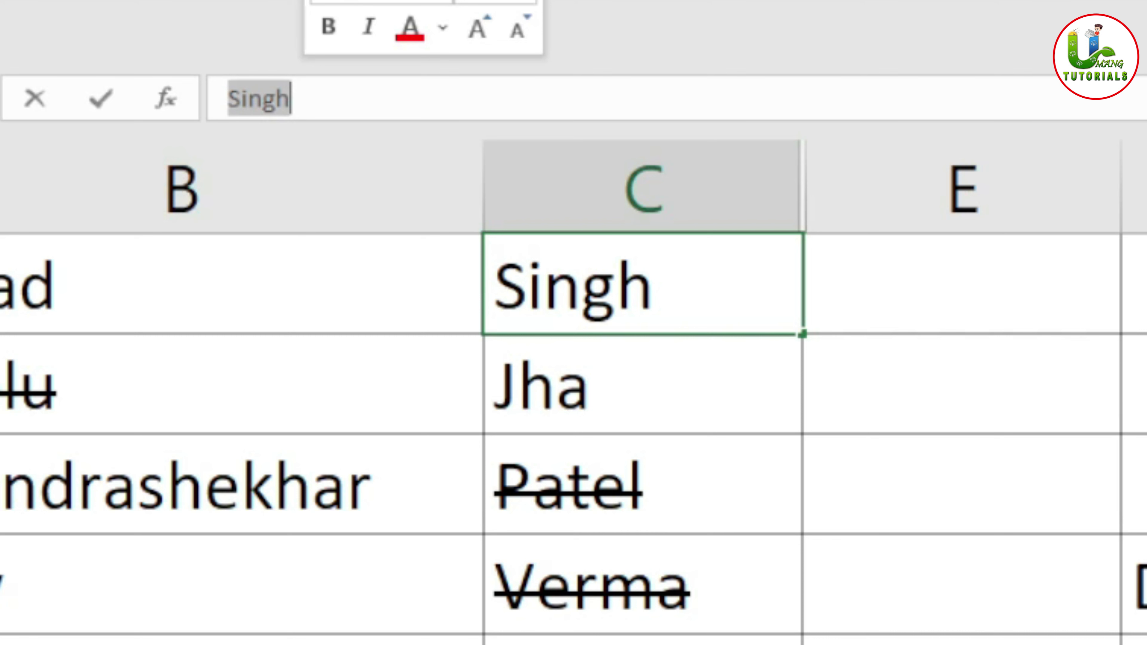
{"action": "left_click", "coordinate": [292, 98]}
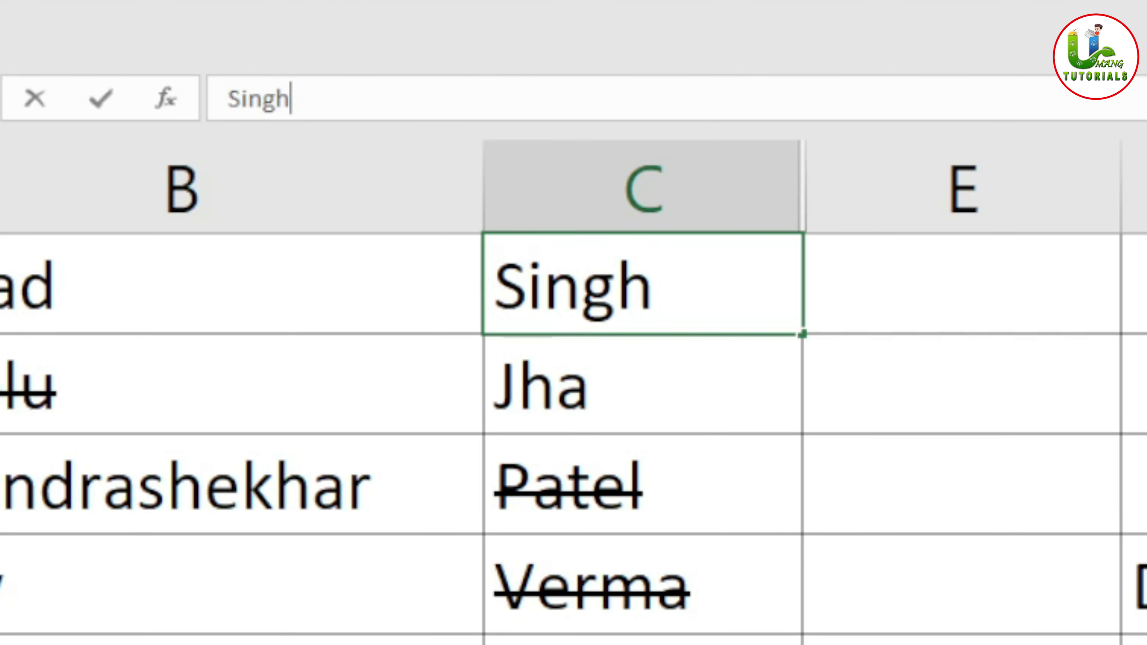
{"action": "type", "text": "aniy"}
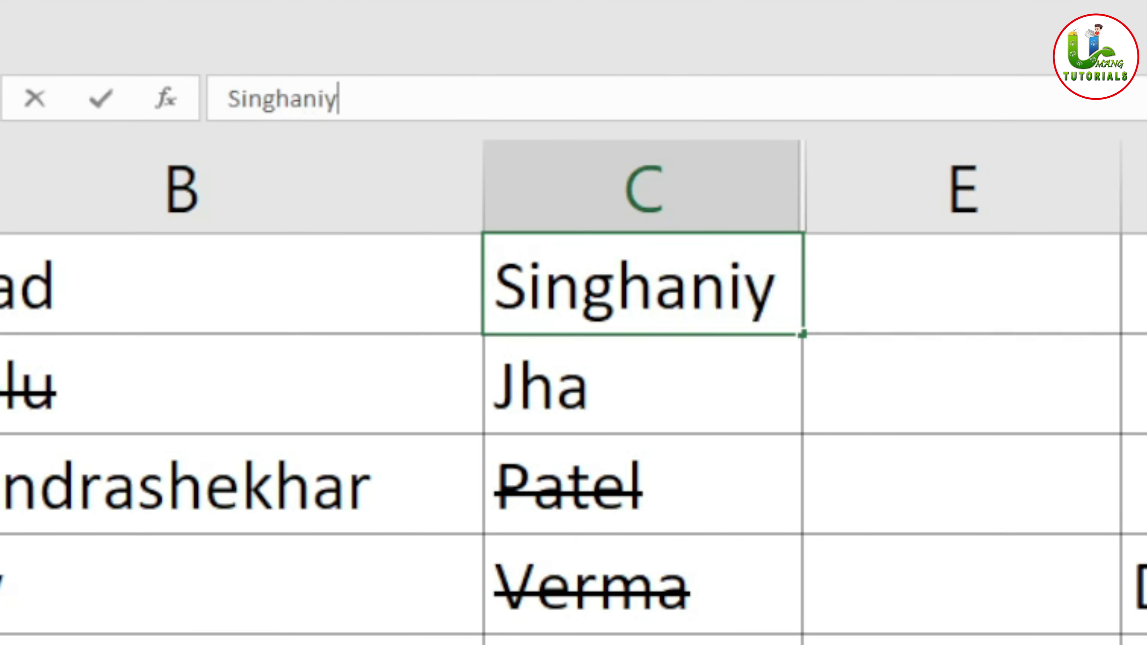
{"action": "type", "text": "a"}
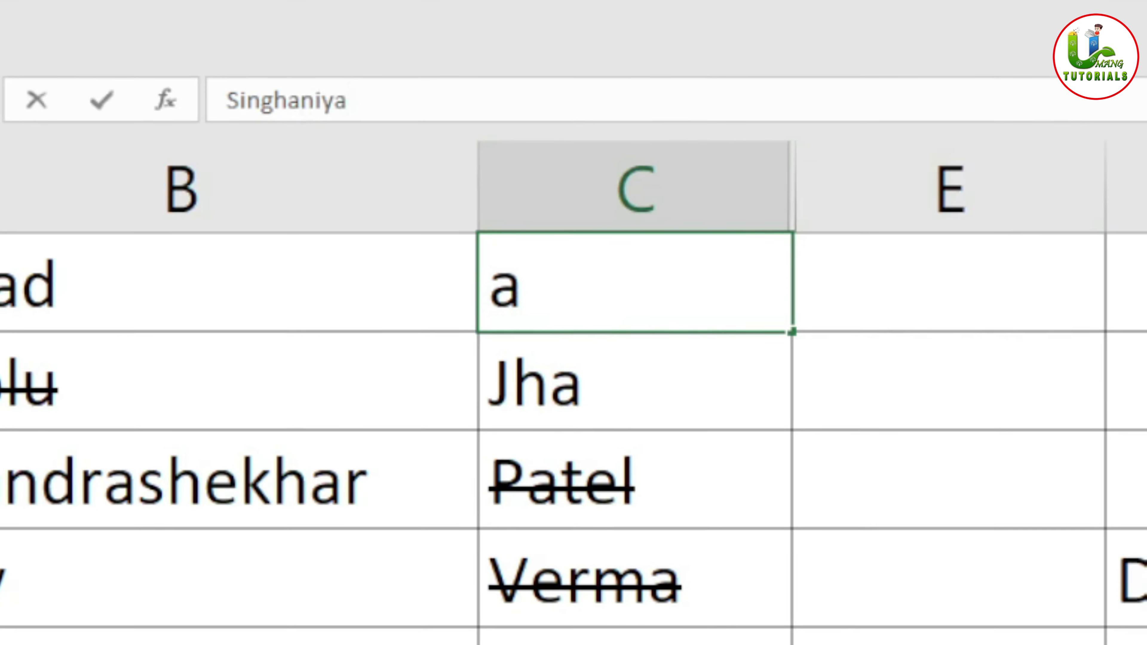
{"action": "left_click", "coordinate": [948, 282]}
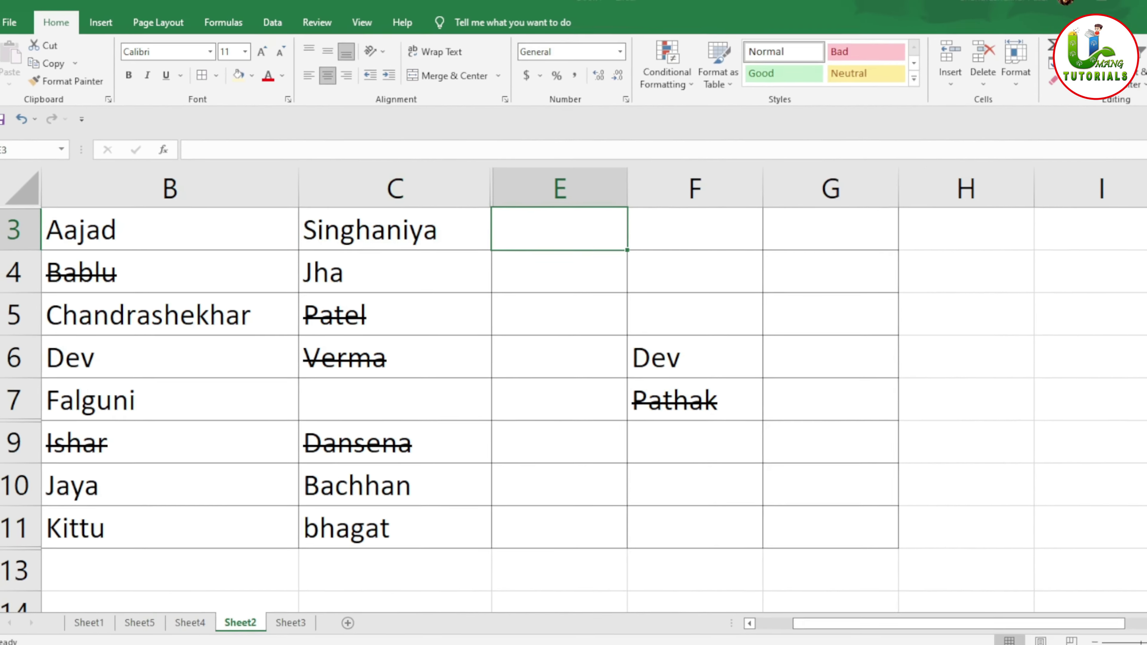
Delete the ending 'aniya' from Singhaniya in C3 via the formula bar, leaving Singh
{"action": "left_click", "coordinate": [377, 226]}
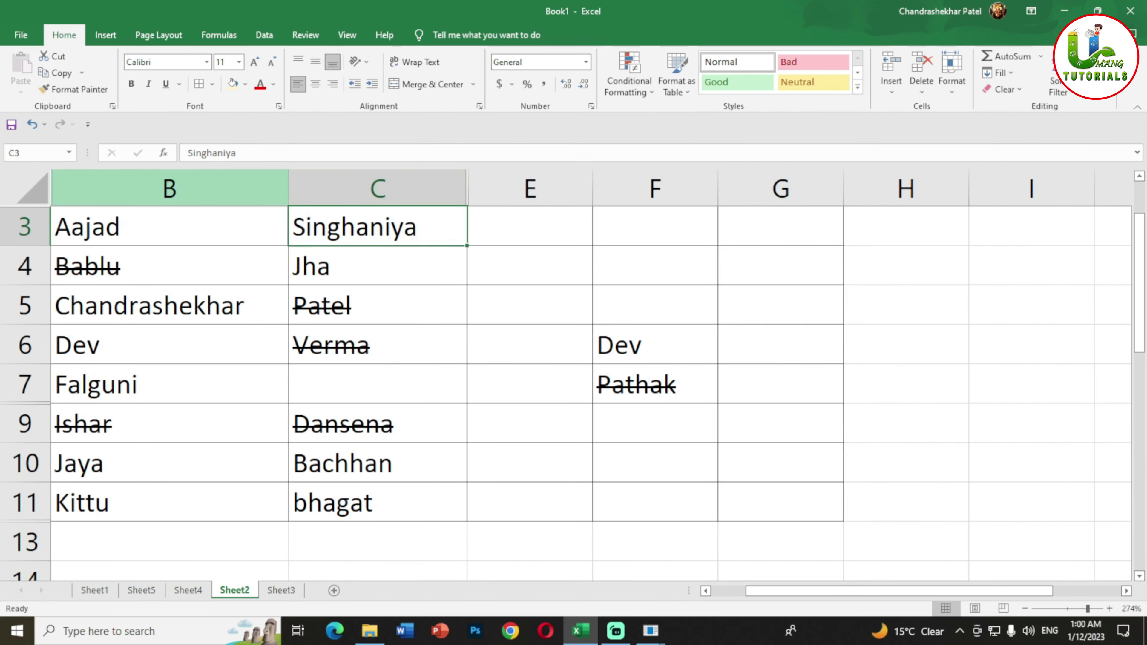
{"action": "left_click", "coordinate": [239, 153]}
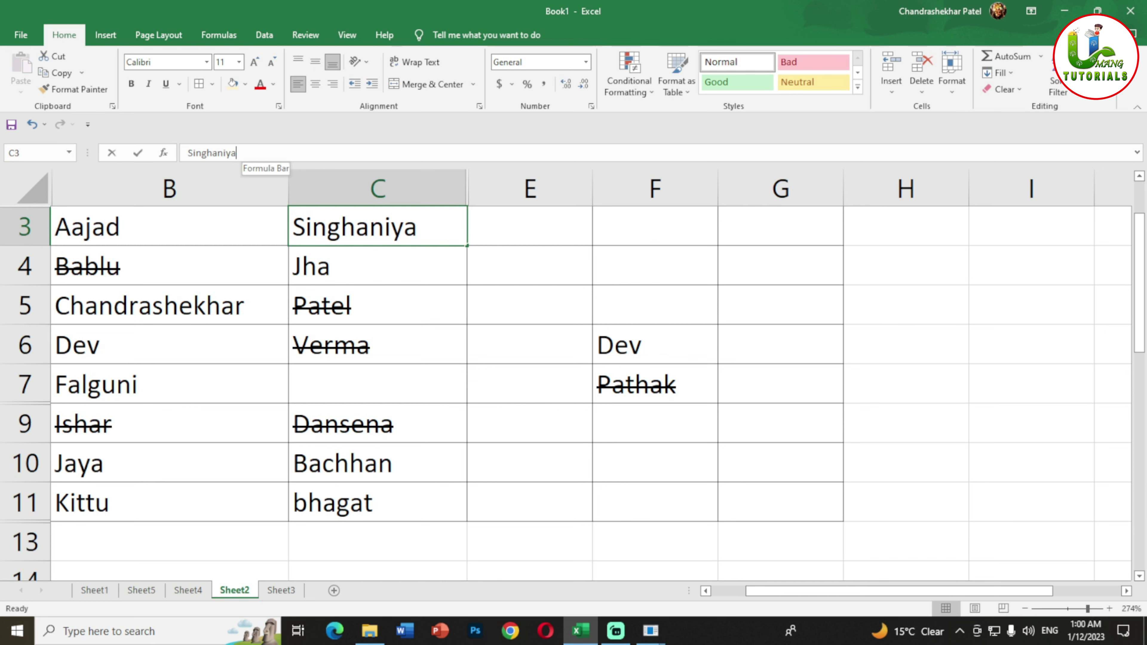
{"action": "left_click_drag", "start_coordinate": [236, 153], "coordinate": [212, 153]}
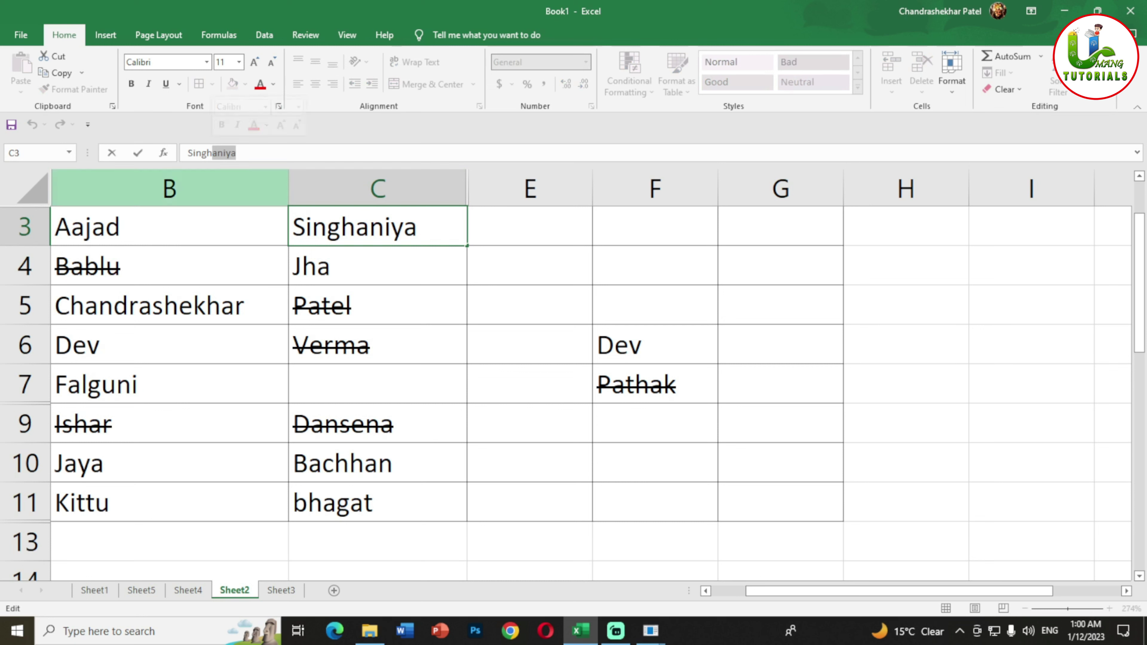
{"action": "key", "text": "BackSpace"}
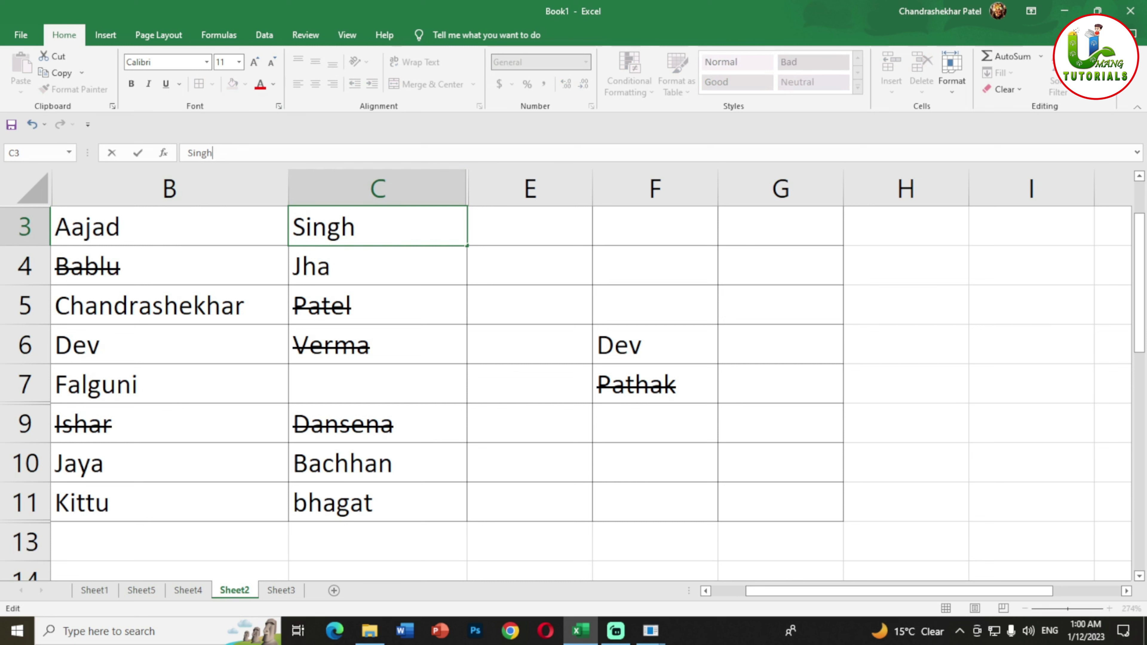
Edit C3 in-cell with F2 and add 'aniya' back to make Singhaniya
{"action": "left_click_drag", "start_coordinate": [467, 235], "coordinate": [495, 246]}
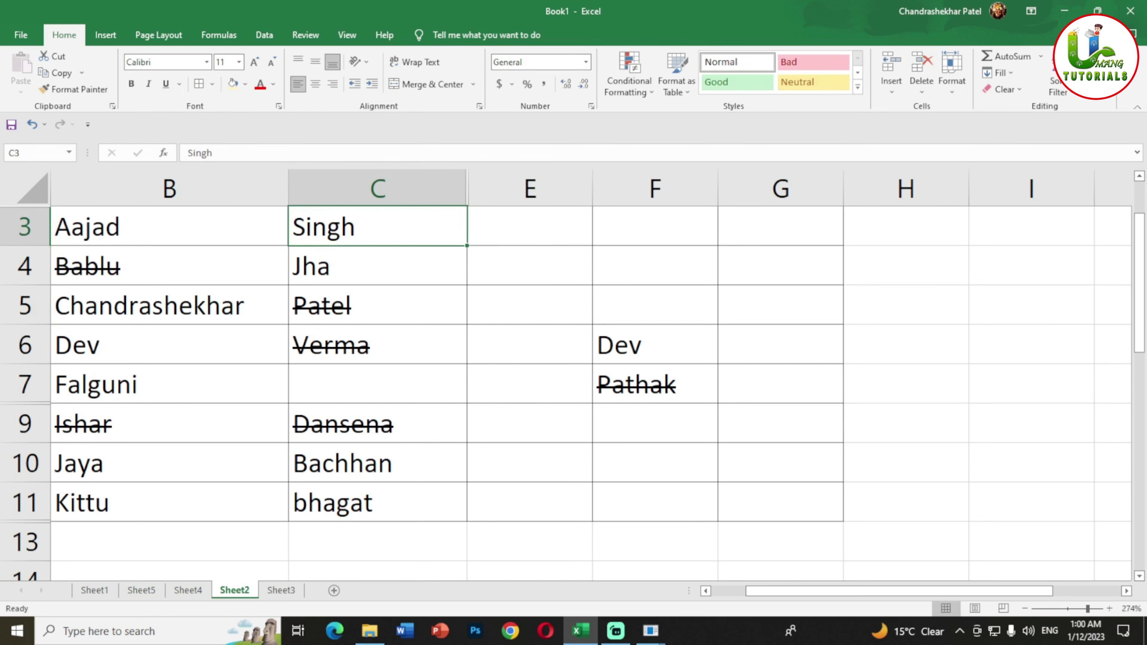
{"action": "key", "text": "F2"}
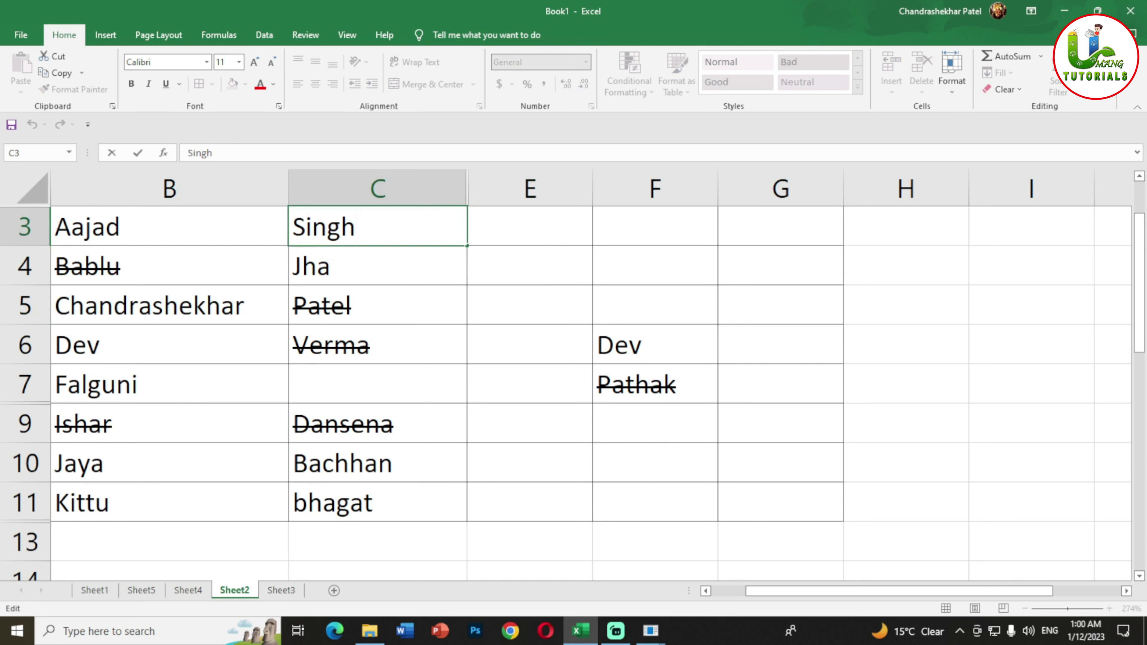
{"action": "type", "text": "aniya"}
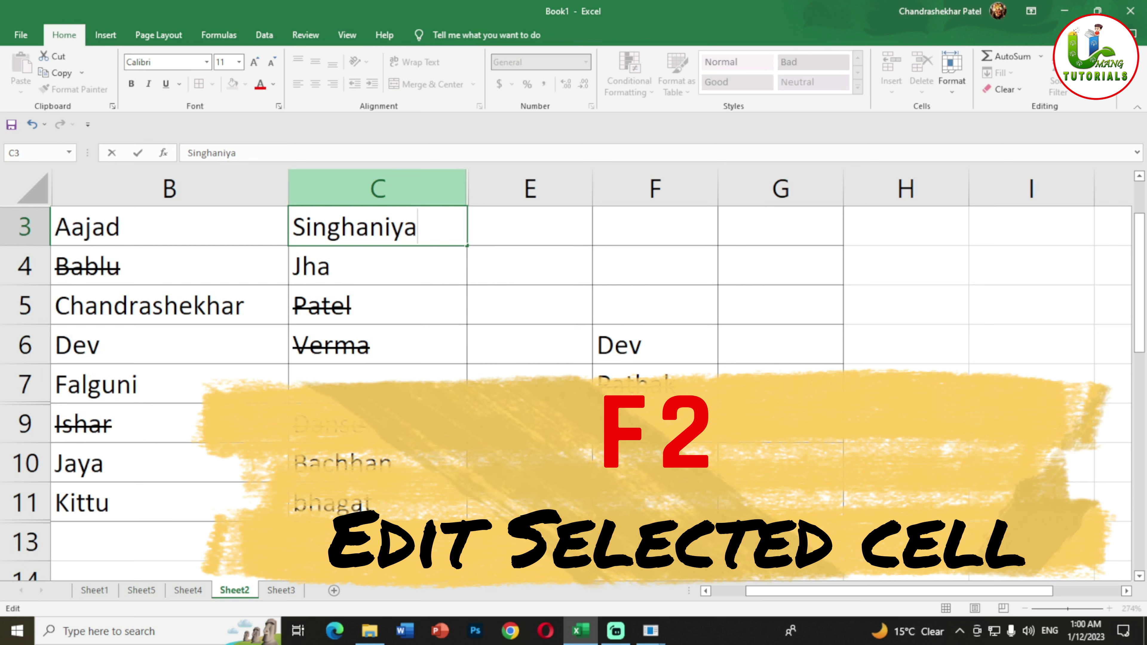
{"action": "key", "text": "Return"}
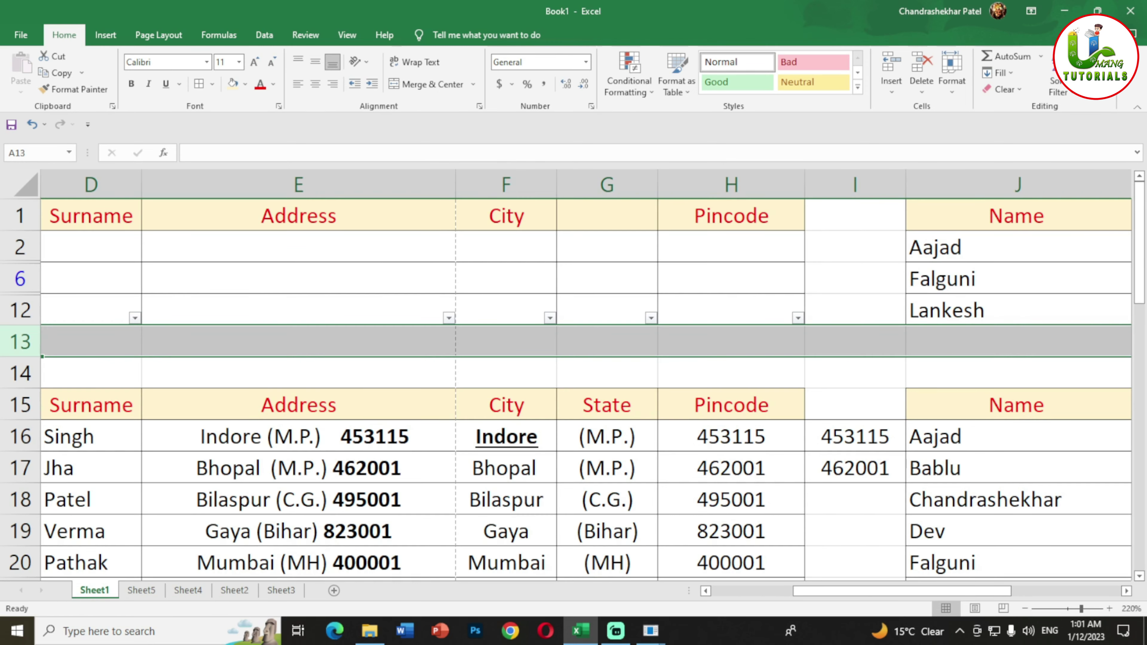
{"action": "scroll", "coordinate": [574, 380], "scroll_direction": "down", "scroll_amount": 2}
{"action": "scroll", "coordinate": [573, 380], "scroll_direction": "up", "scroll_amount": 2}
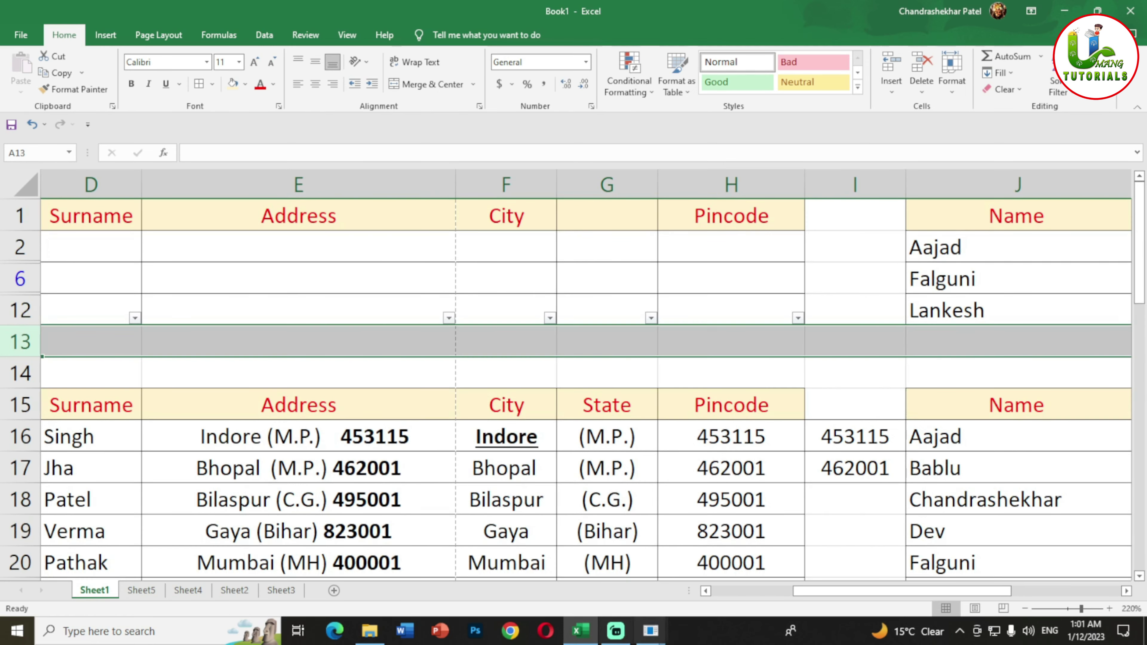
{"action": "left_click_drag", "start_coordinate": [902, 591], "coordinate": [820, 591]}
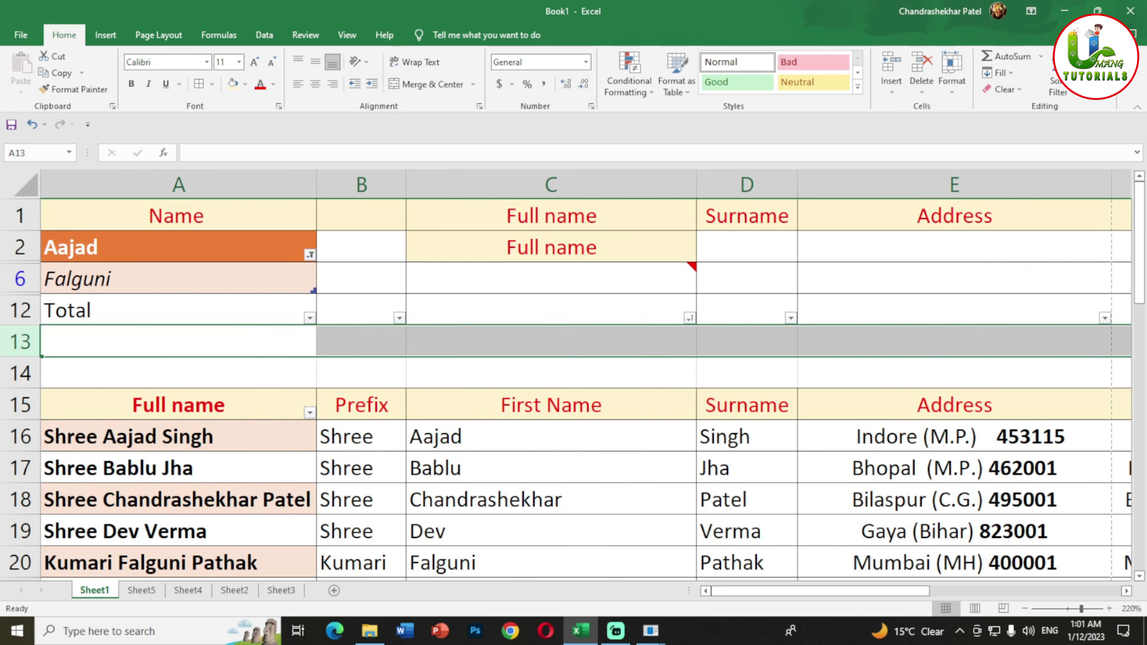
{"action": "key", "text": "ctrl+F3"}
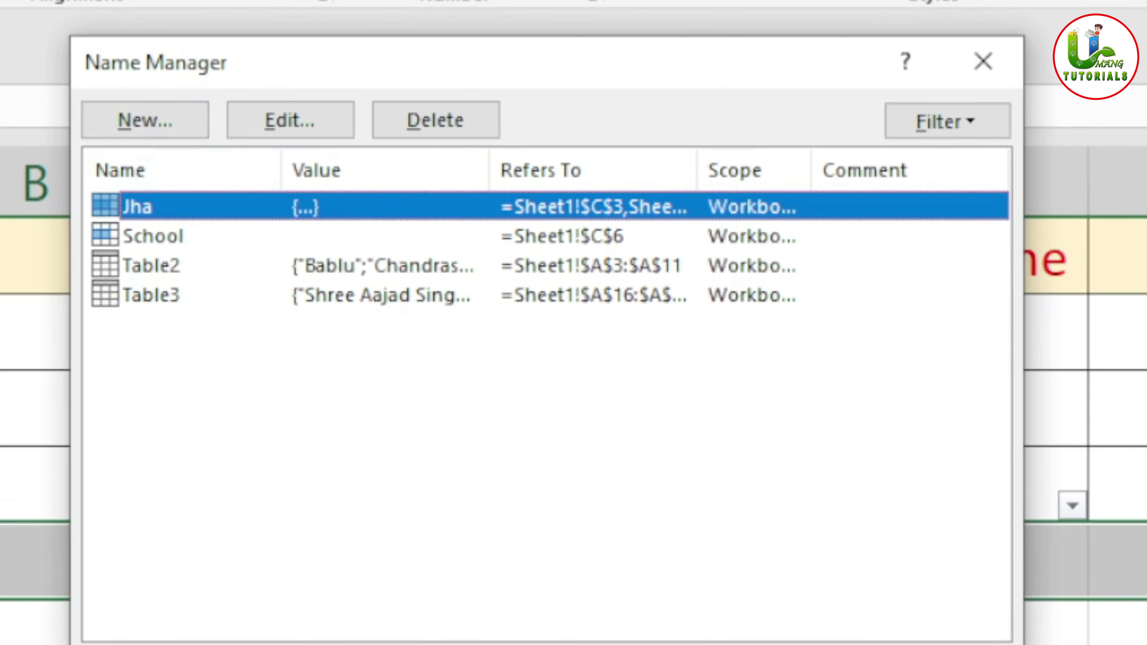
{"action": "left_click", "coordinate": [150, 266]}
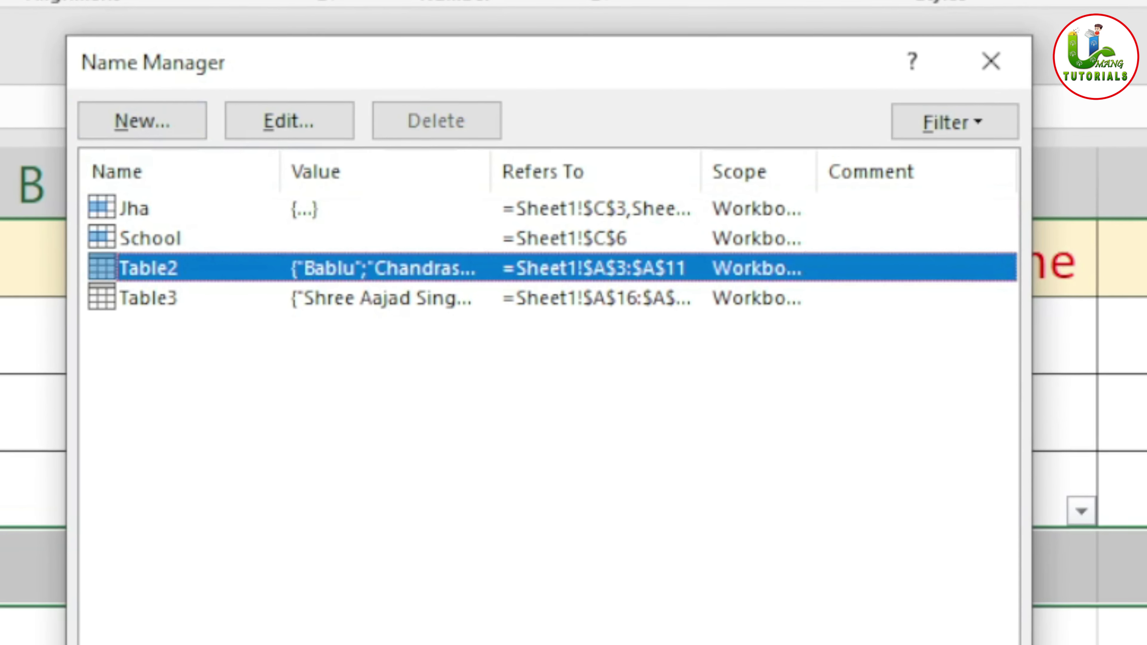
{"action": "left_click", "coordinate": [147, 299]}
{"action": "left_click", "coordinate": [132, 209]}
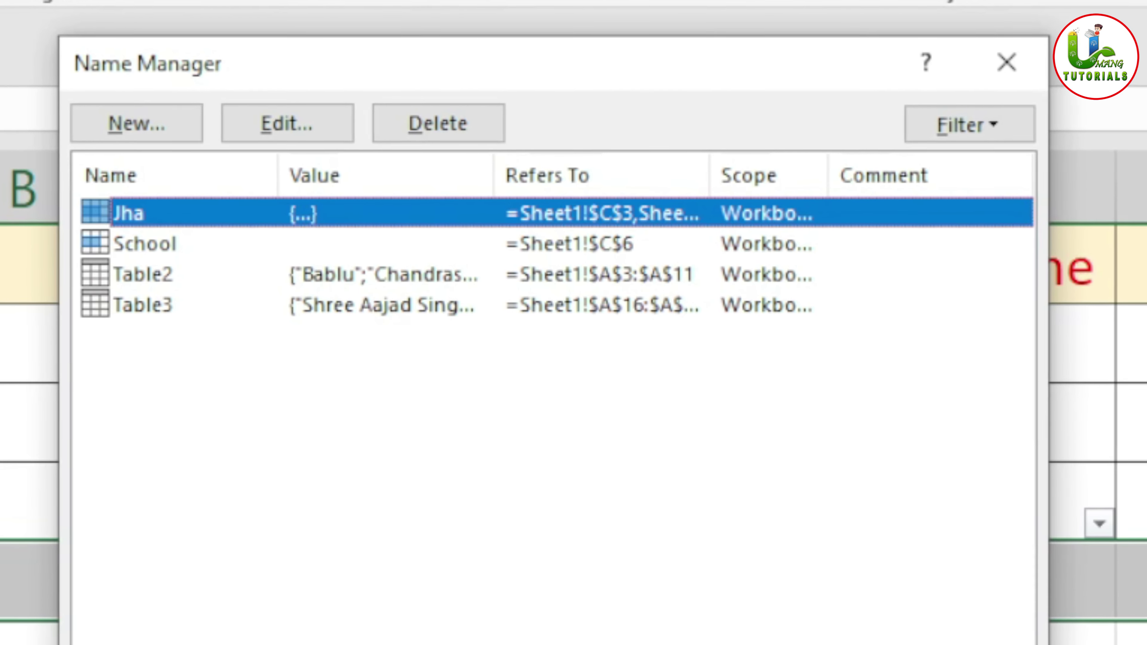
{"action": "key", "text": "alt+f"}
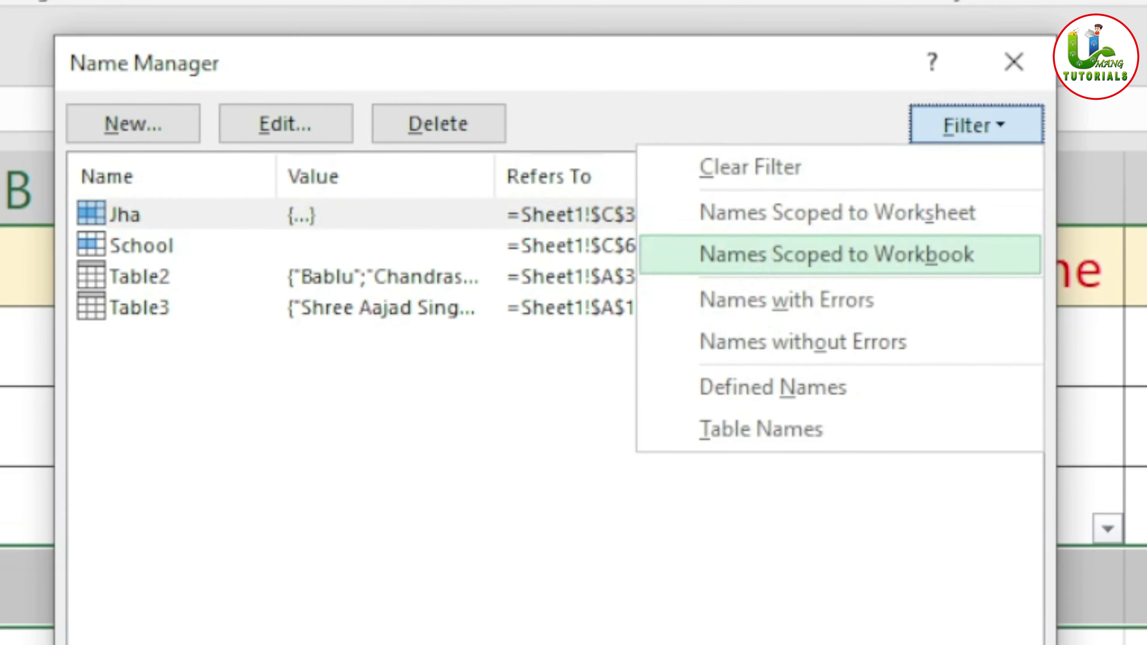
{"action": "key", "text": "Up"}
{"action": "key", "text": "Down"}
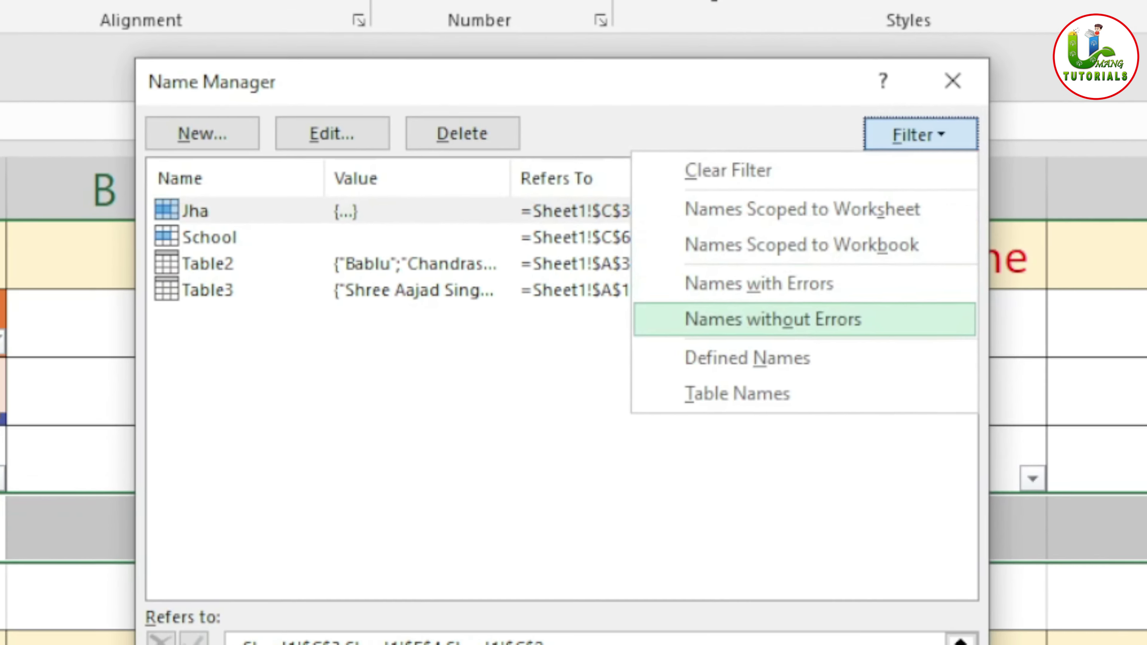
{"action": "key", "text": "Down"}
{"action": "key", "text": "Down"}
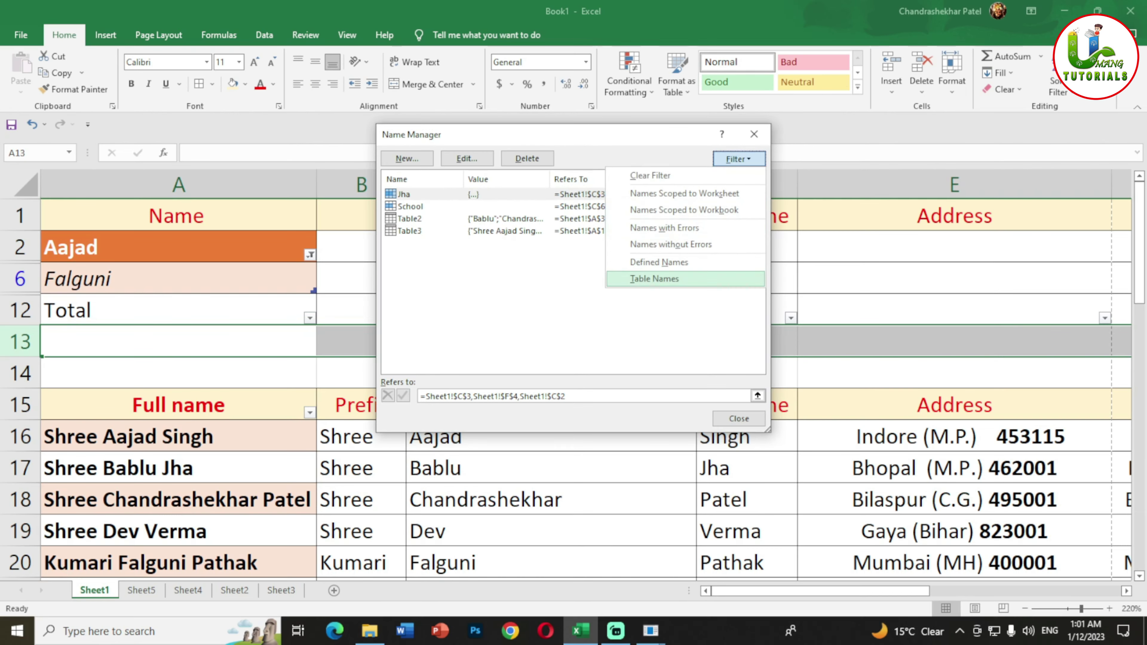
{"action": "key", "text": "Down"}
{"action": "key", "text": "Down"}
{"action": "key", "text": "Down"}
{"action": "key", "text": "Up"}
{"action": "key", "text": "Up"}
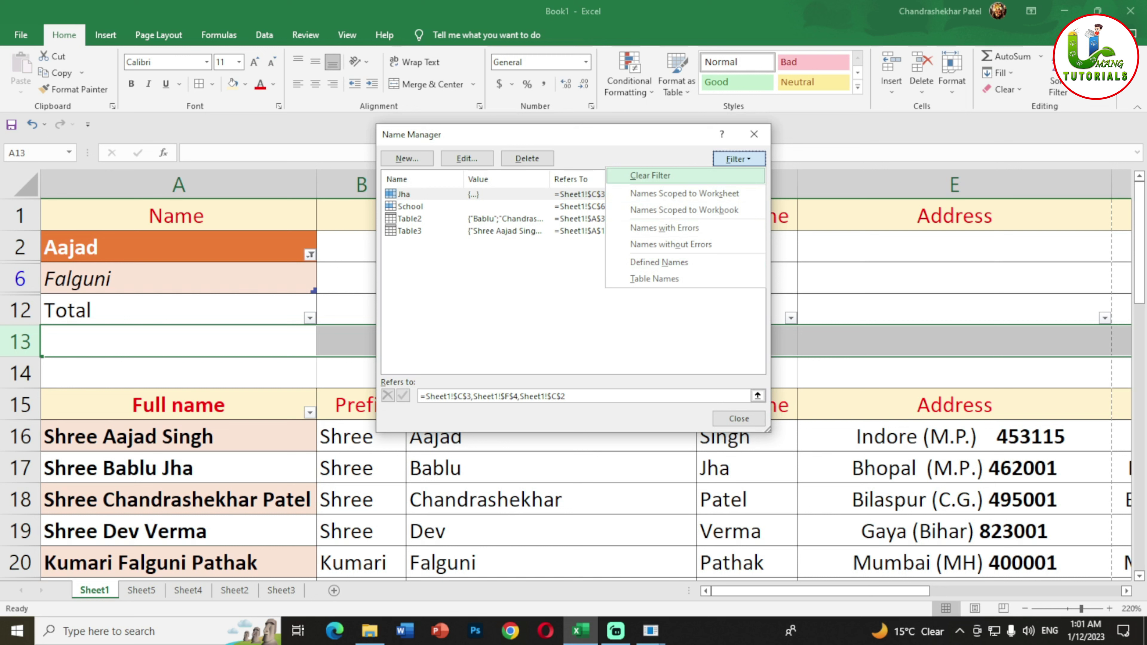
{"action": "key", "text": "Return"}
{"action": "key", "text": "Tab"}
{"action": "key", "text": "Return"}
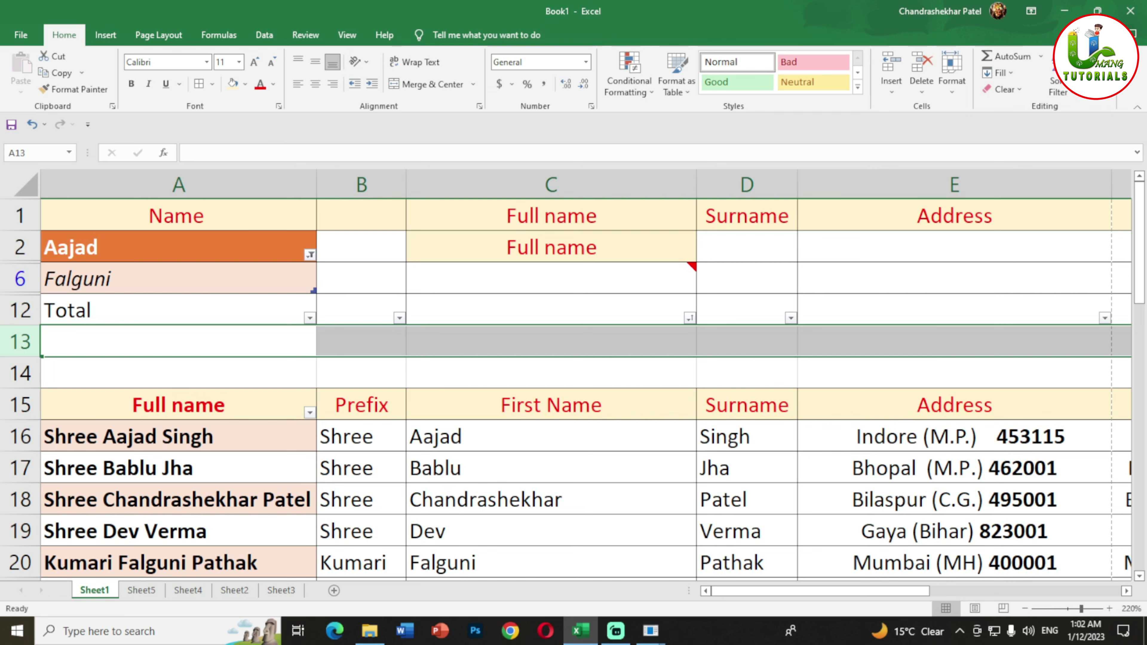
Look up the first name Aajad in C16 in the thesaurus
{"action": "scroll", "coordinate": [573, 375], "scroll_direction": "down", "scroll_amount": 1}
{"action": "left_click", "coordinate": [551, 342]}
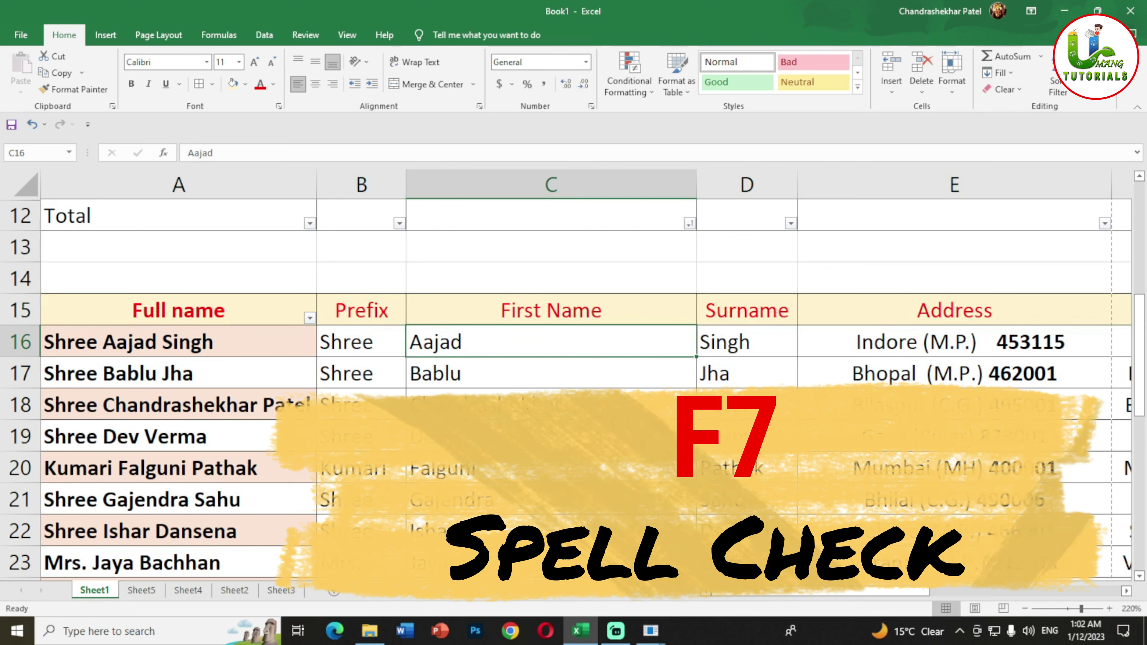
{"action": "key", "text": "shift+F7"}
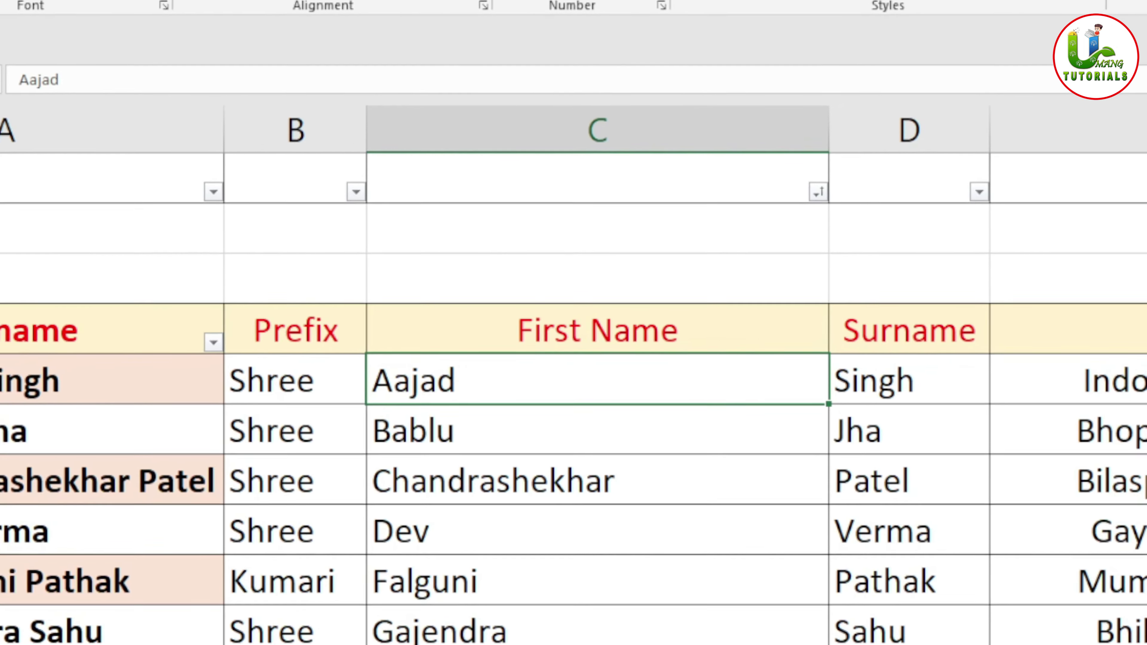
Spell-check the sheet, ignoring Aajad and Bablu, then rerun and close the check
{"action": "key", "text": "F7"}
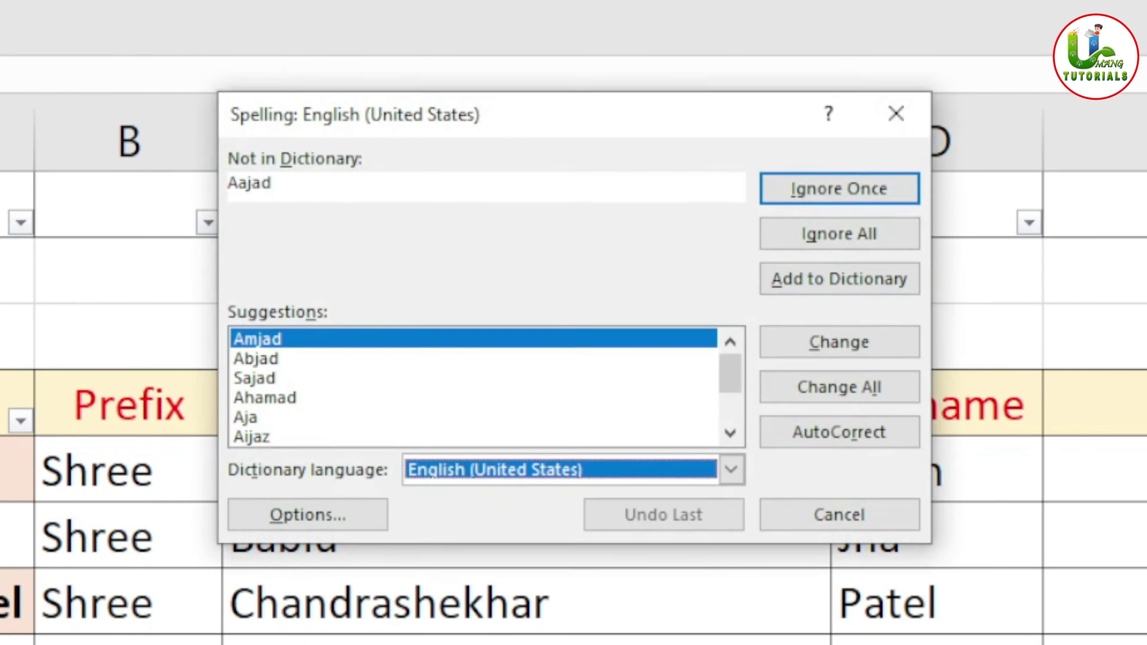
{"action": "left_click", "coordinate": [704, 207]}
{"action": "left_click", "coordinate": [704, 207]}
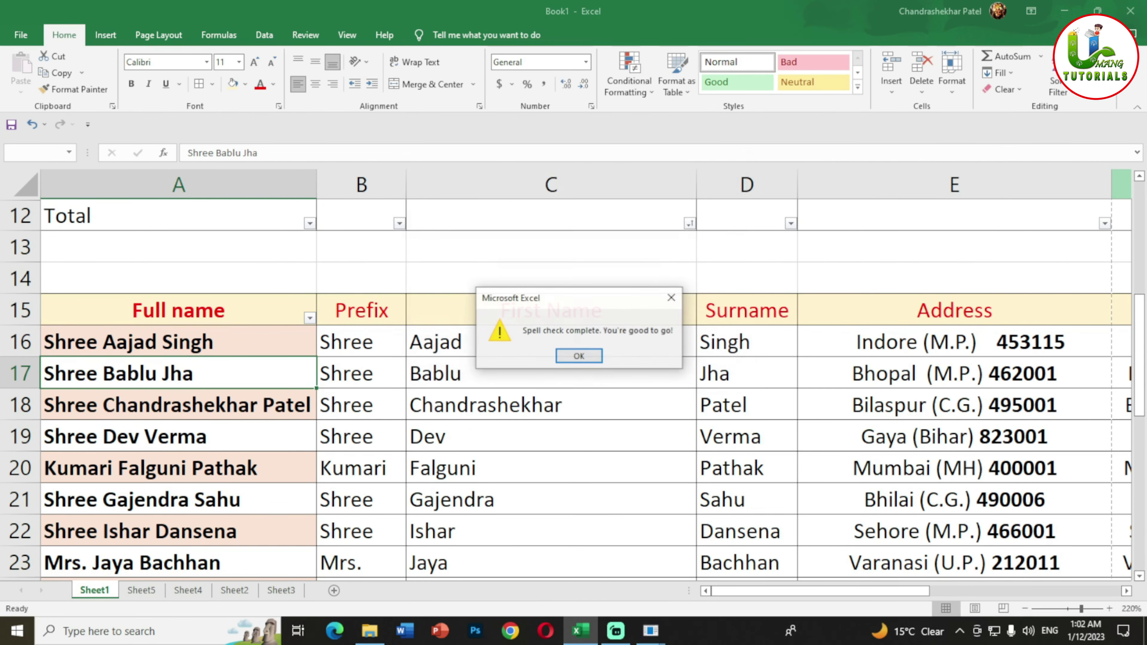
{"action": "key", "text": "Return"}
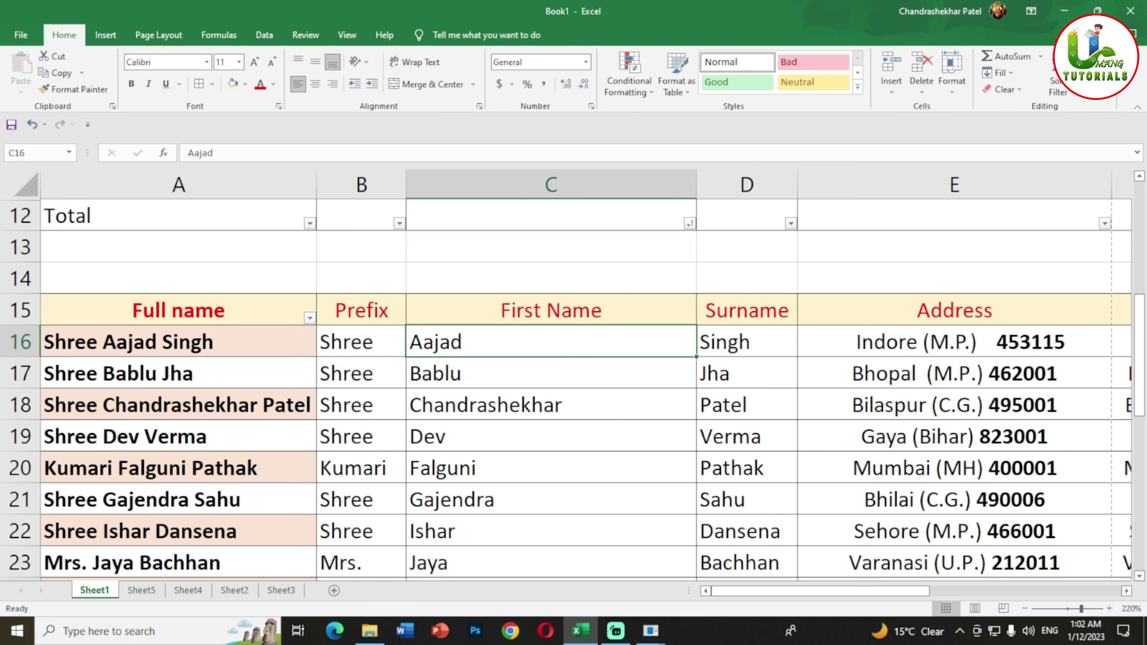
{"action": "key", "text": "F7"}
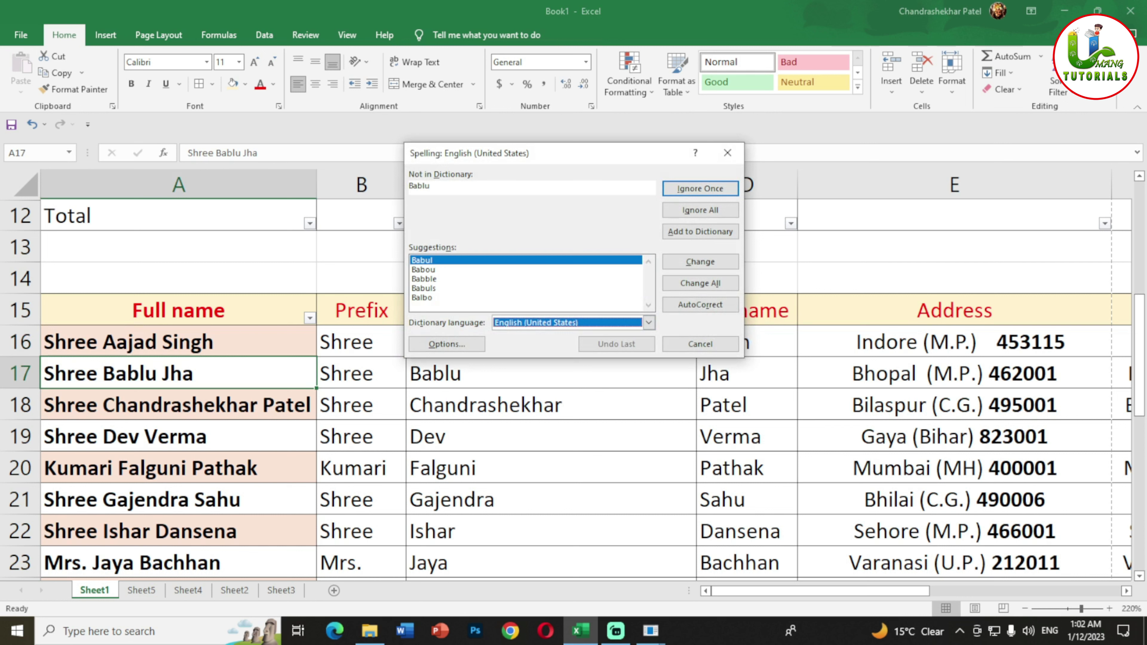
{"action": "key", "text": "Escape"}
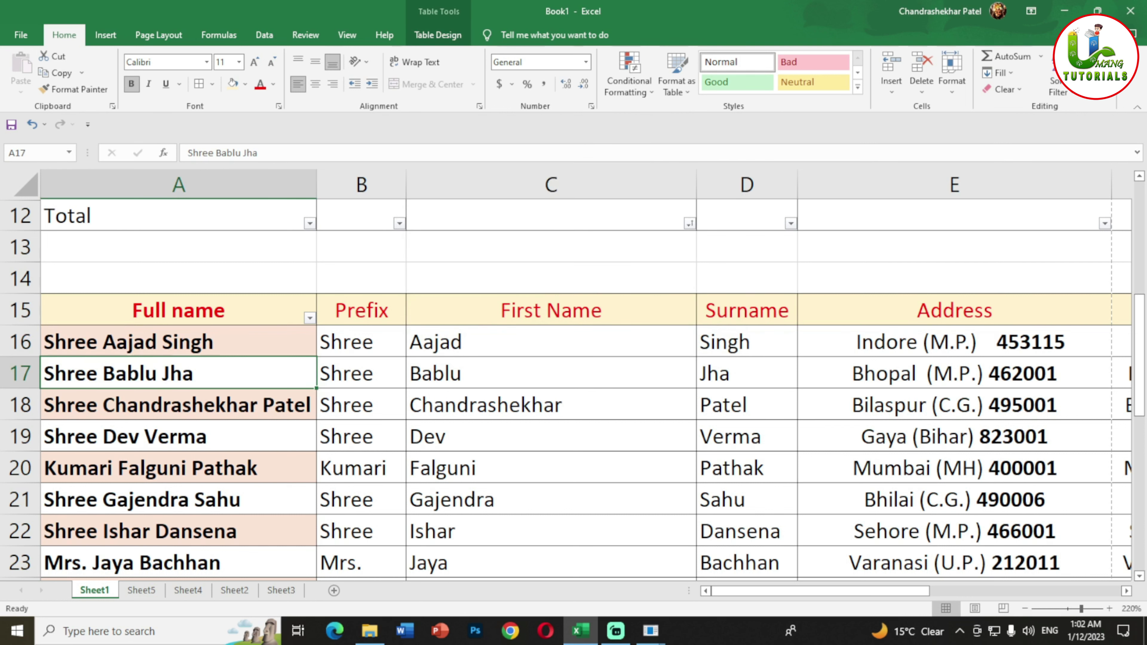
Select the first names Aajad through Ishar in C16:C22
{"action": "left_click_drag", "start_coordinate": [551, 342], "coordinate": [550, 531]}
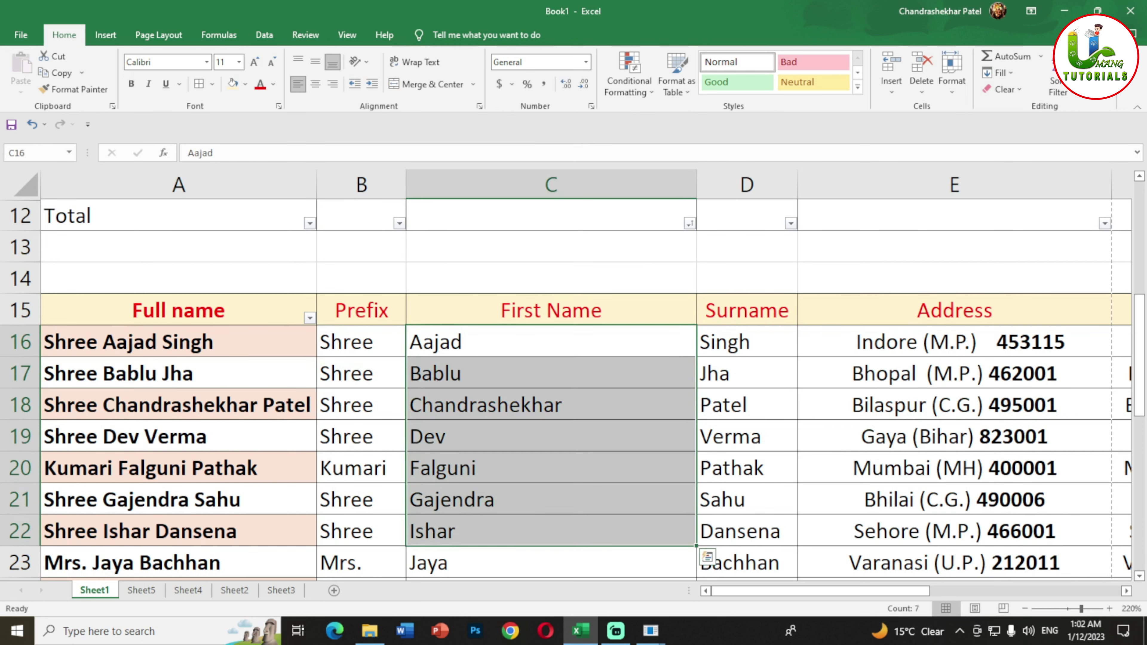
{"action": "scroll", "coordinate": [704, 542], "scroll_direction": "down", "scroll_amount": 4}
{"action": "scroll", "coordinate": [573, 389], "scroll_direction": "up", "scroll_amount": 3}
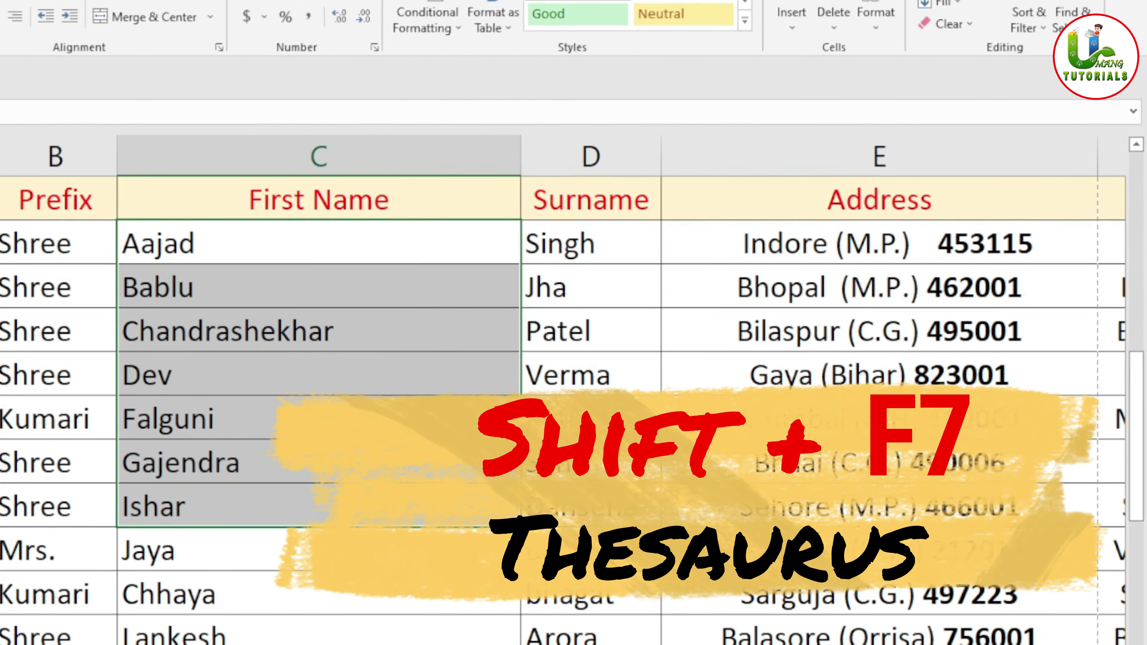
Search the Thesaurus pane for 'teacher' to list synonyms like educator and tutor
{"action": "key", "text": "shift+F7"}
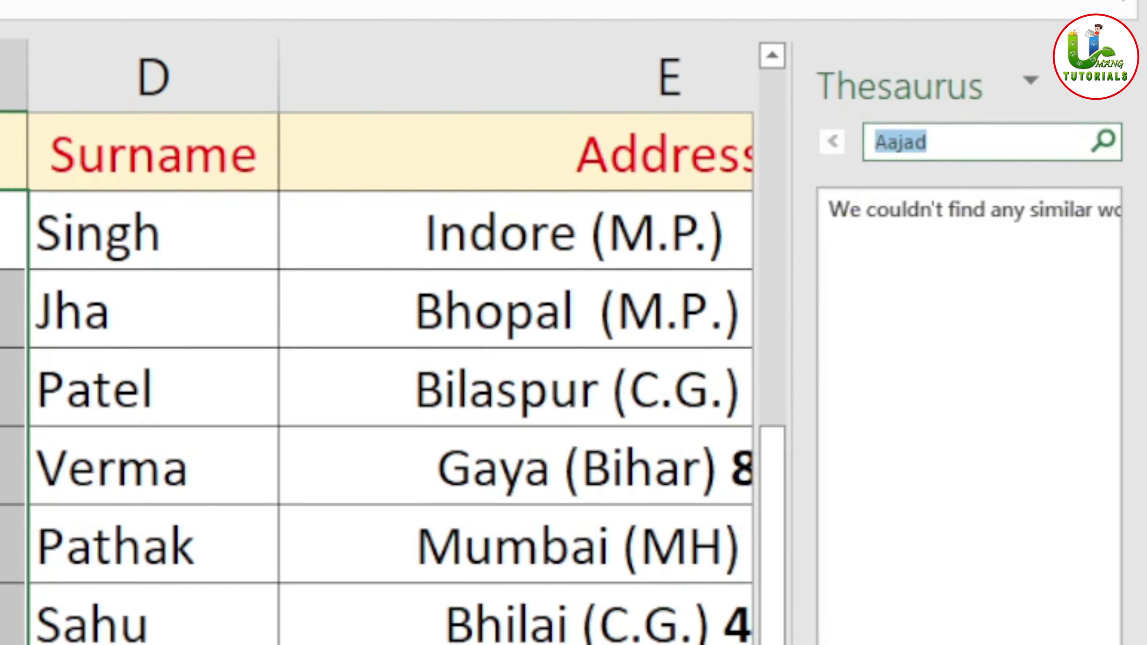
{"action": "type", "text": "teac"}
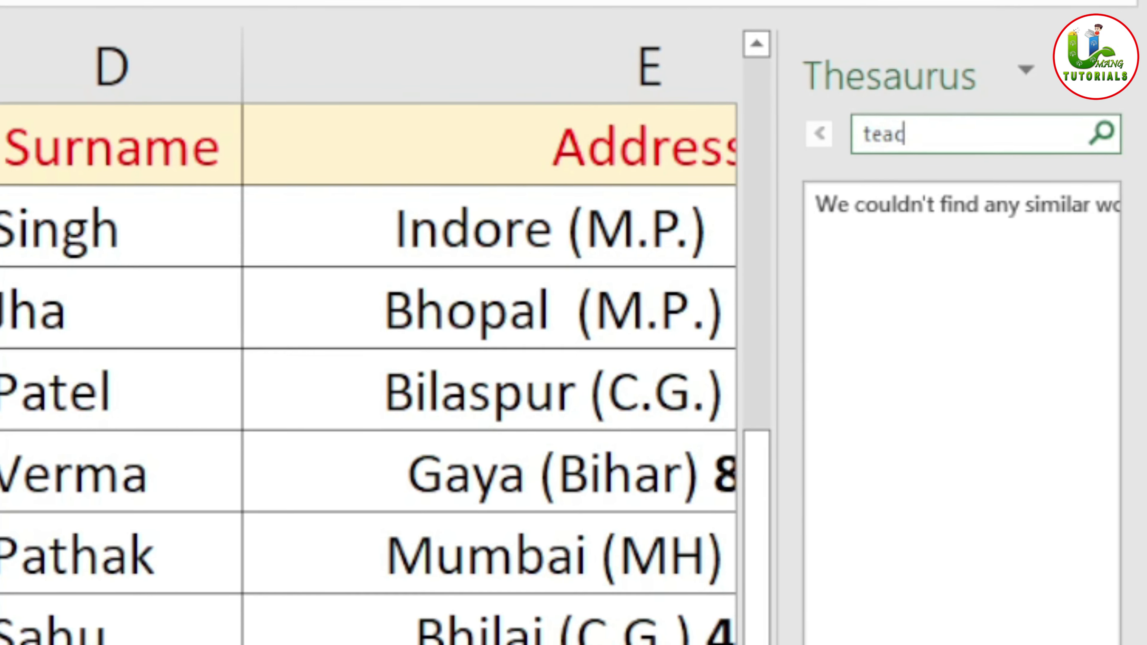
{"action": "type", "text": "her"}
{"action": "key", "text": "Return"}
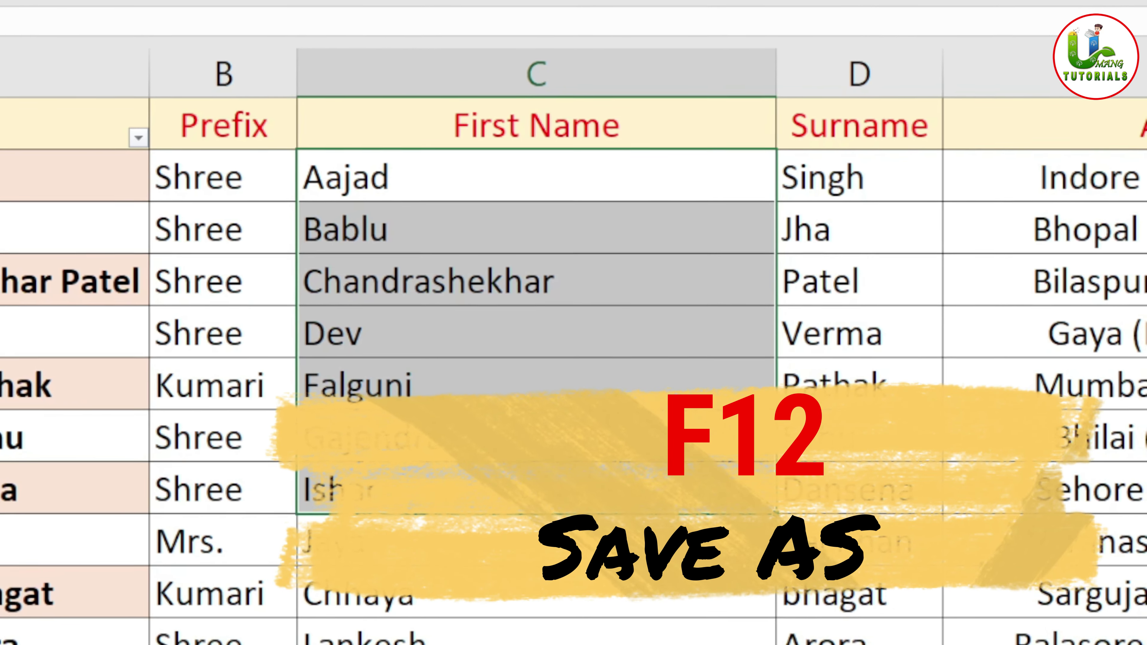
{"action": "key", "text": "F12"}
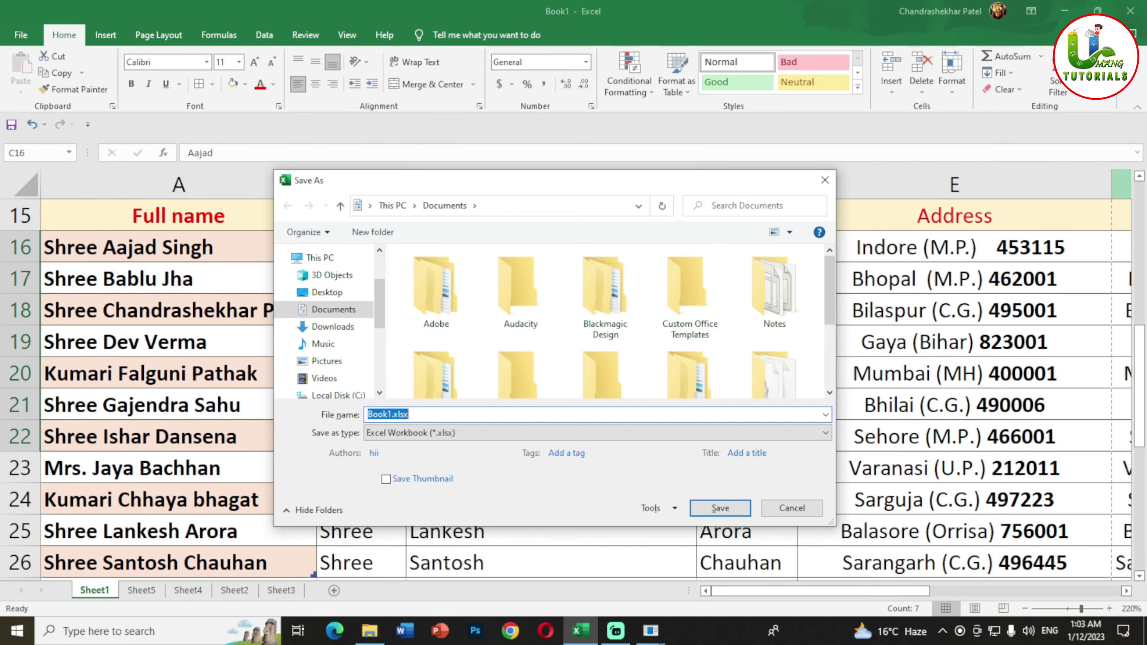
{"action": "left_click", "coordinate": [792, 508]}
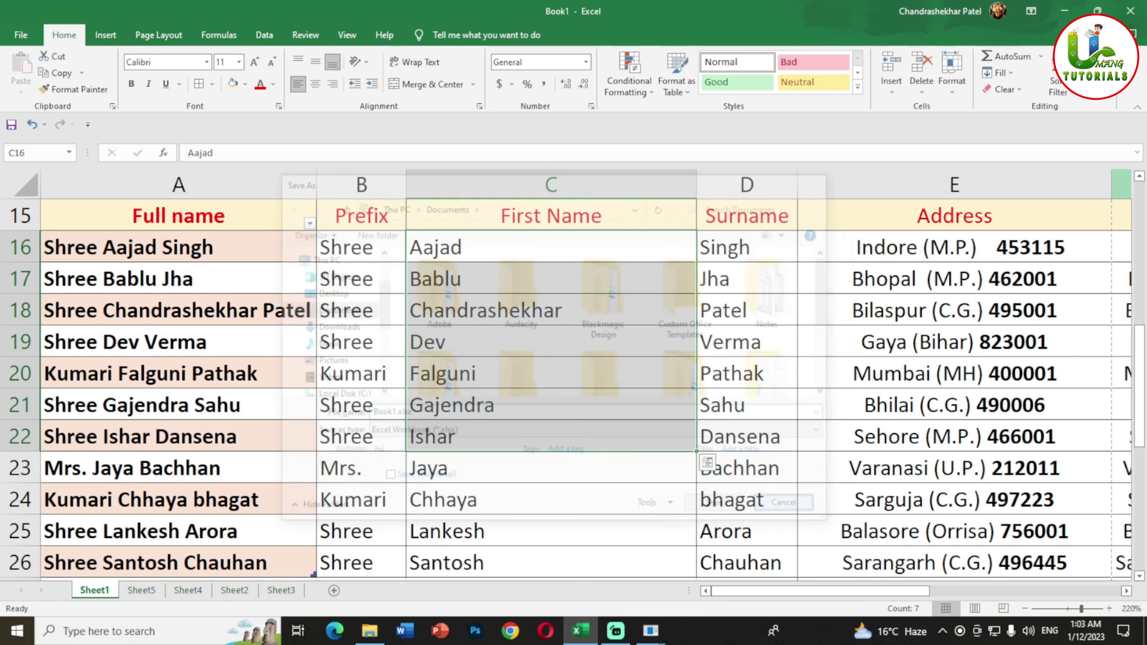
{"action": "left_click", "coordinate": [551, 310]}
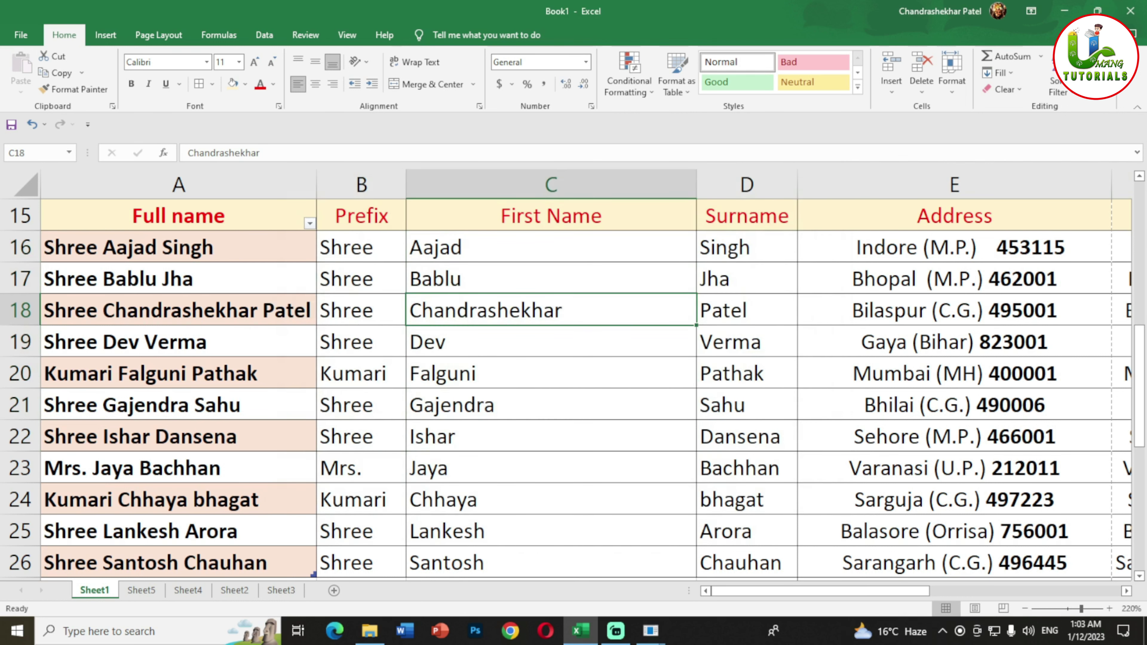
{"action": "left_click", "coordinate": [551, 278]}
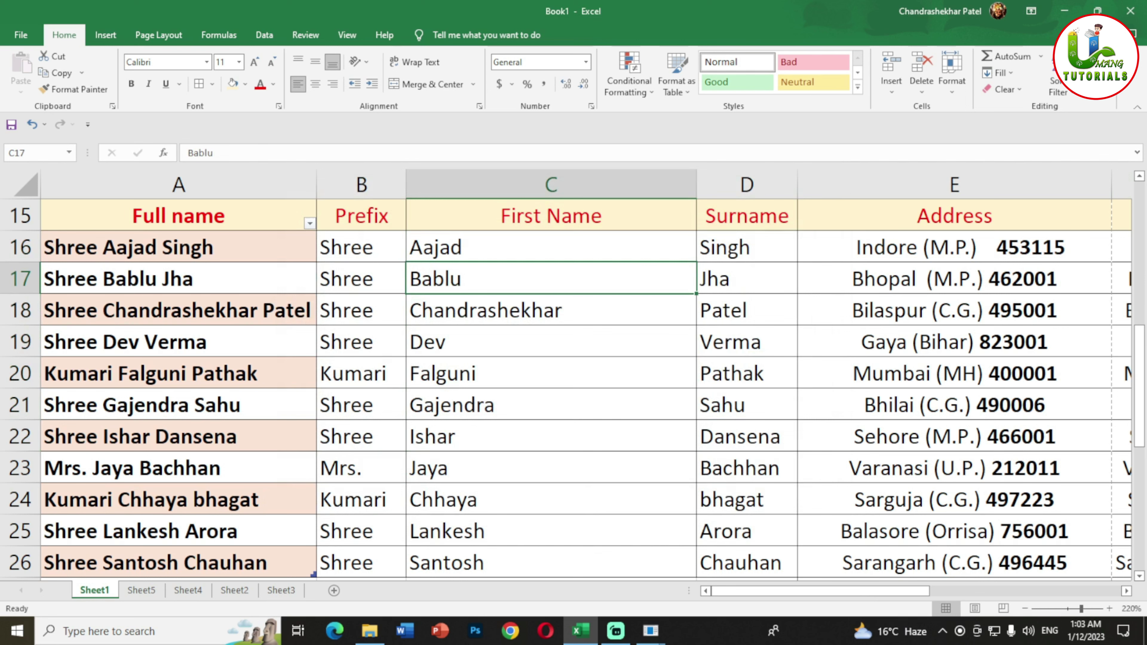
Add the comment 'Hostel Warden' to Santosh in C26
{"action": "scroll", "coordinate": [551, 389], "scroll_direction": "down", "scroll_amount": 1}
{"action": "left_click", "coordinate": [551, 467]}
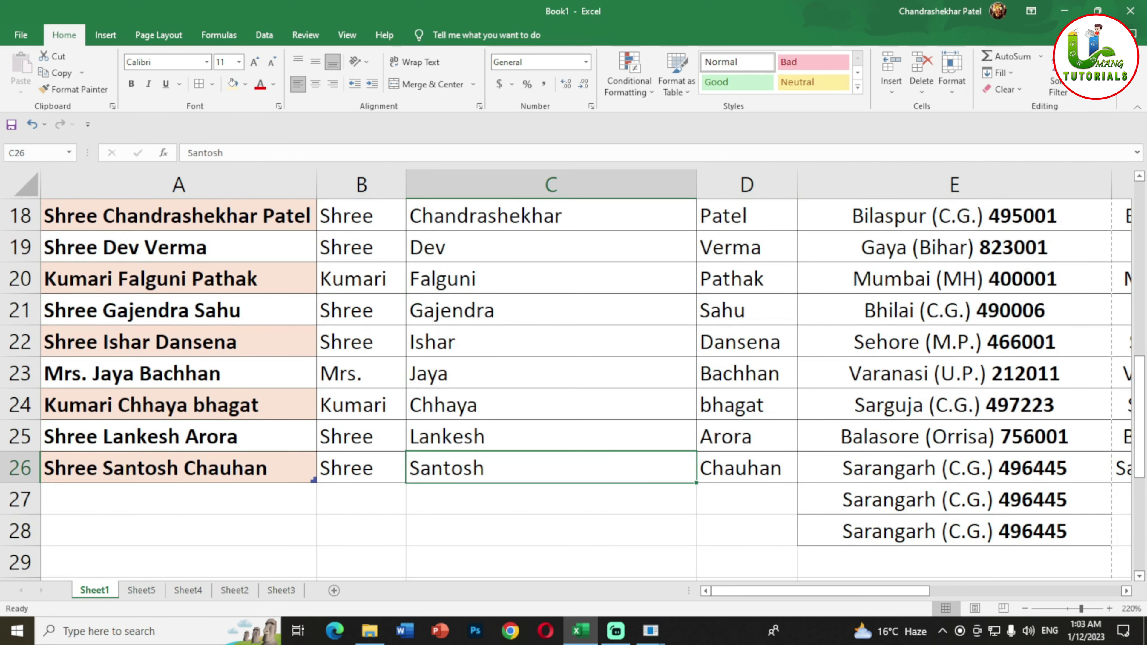
{"action": "scroll", "coordinate": [550, 389], "scroll_direction": "down", "scroll_amount": 1}
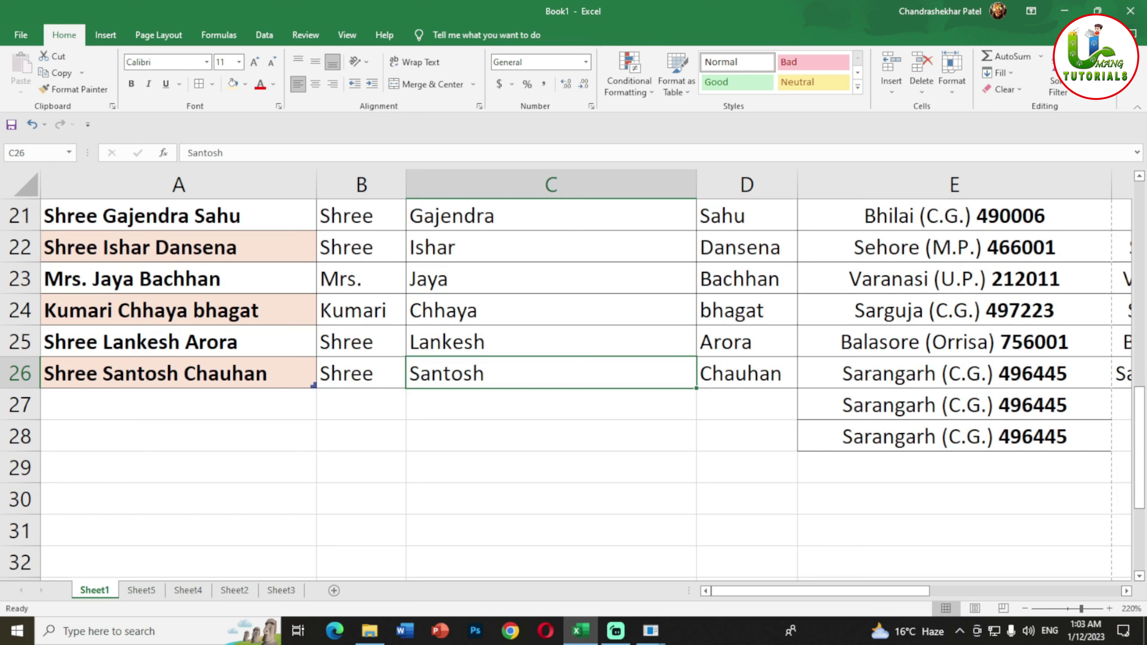
{"action": "key", "text": "shift+F2"}
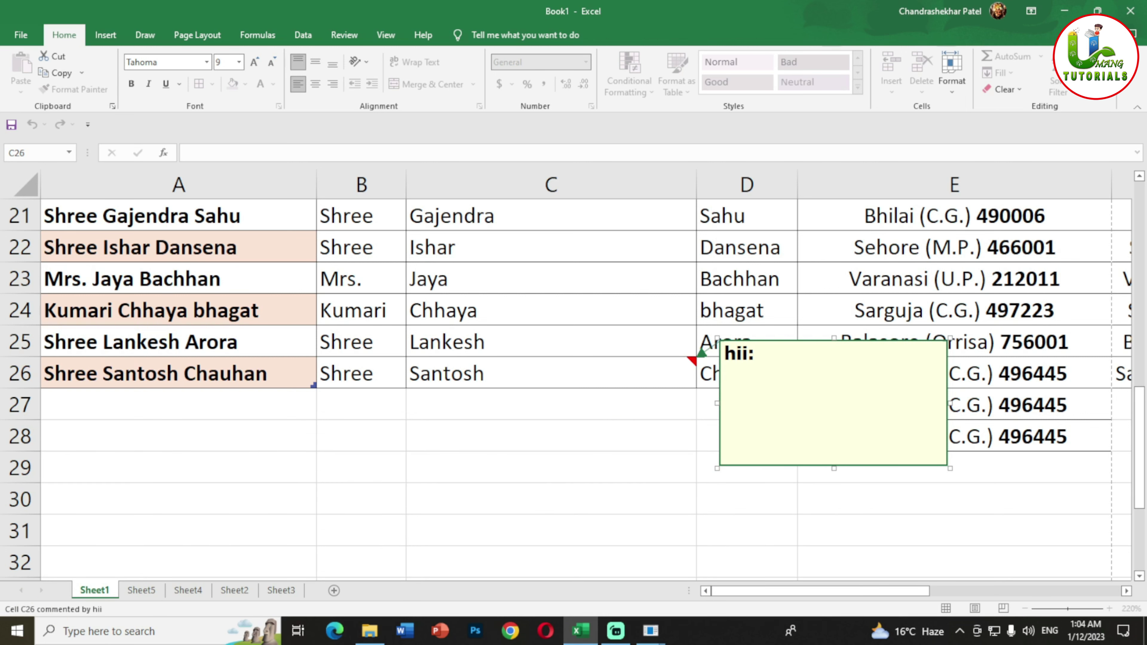
{"action": "type", "text": "Host"}
{"action": "type", "text": "el War"}
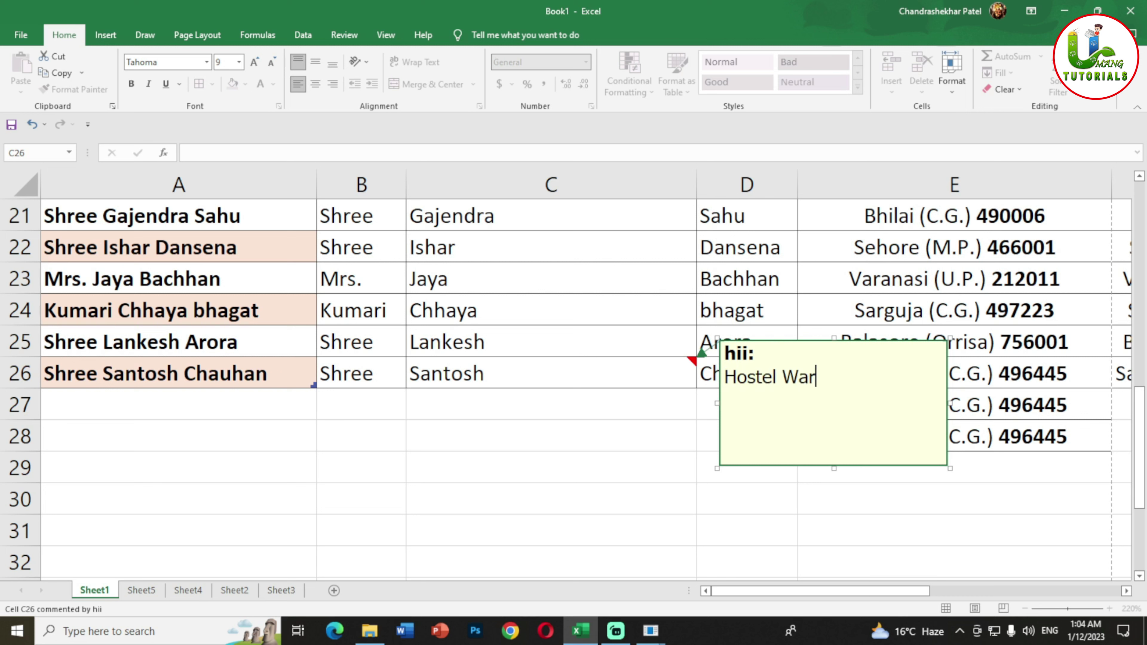
{"action": "type", "text": "den"}
{"action": "left_click", "coordinate": [551, 498]}
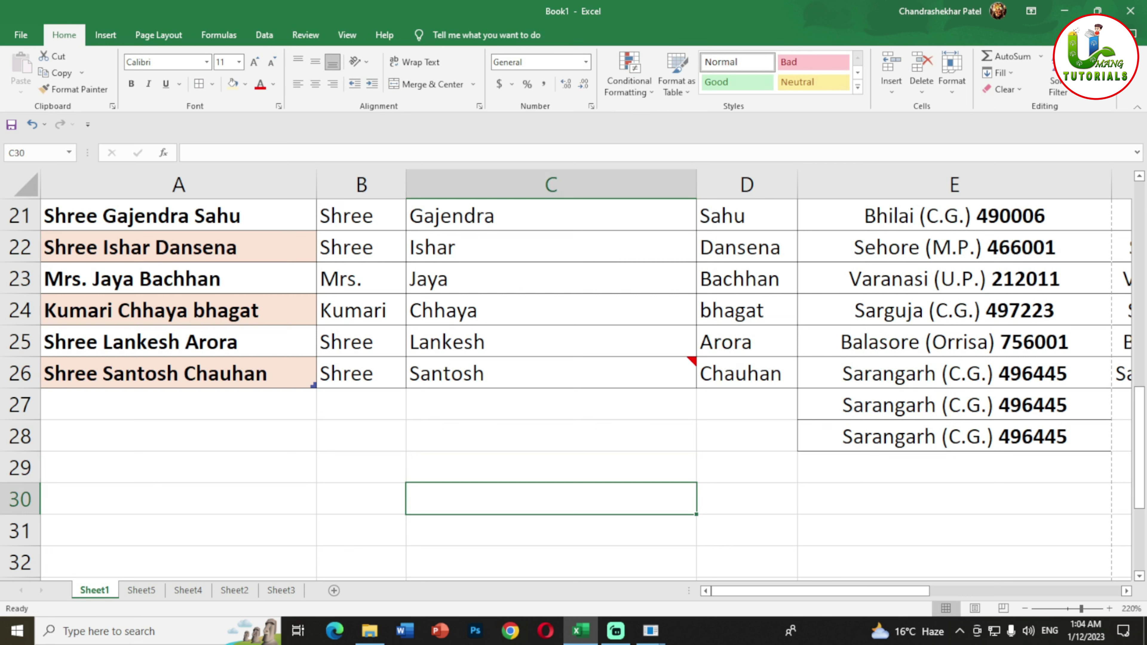
{"action": "mouse_move", "coordinate": [692, 361]}
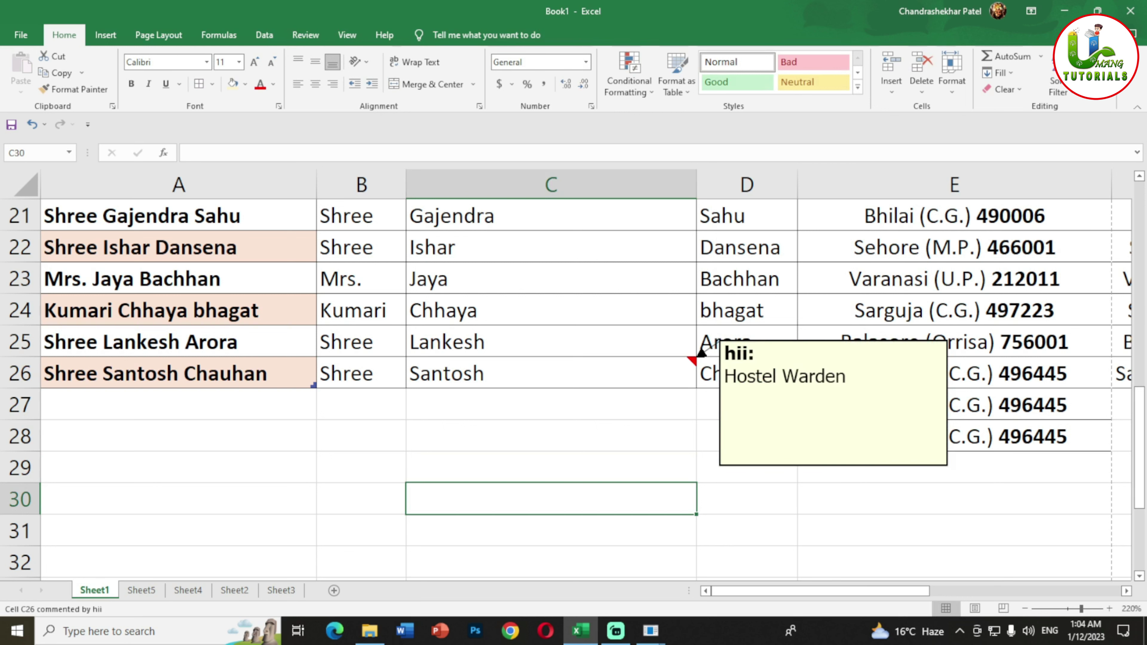
Comment 'Teacher' on C18 and 'CDPO' on C23, then select C18 to view its comment
{"action": "scroll", "coordinate": [574, 375], "scroll_direction": "up", "scroll_amount": 1}
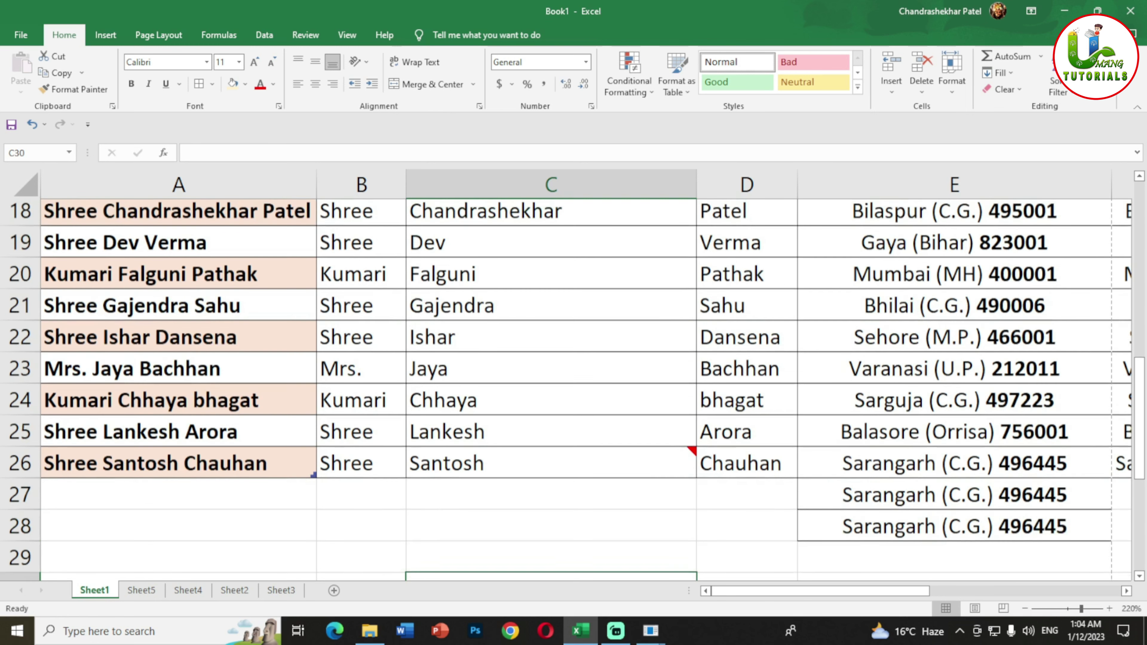
{"action": "left_click", "coordinate": [551, 216]}
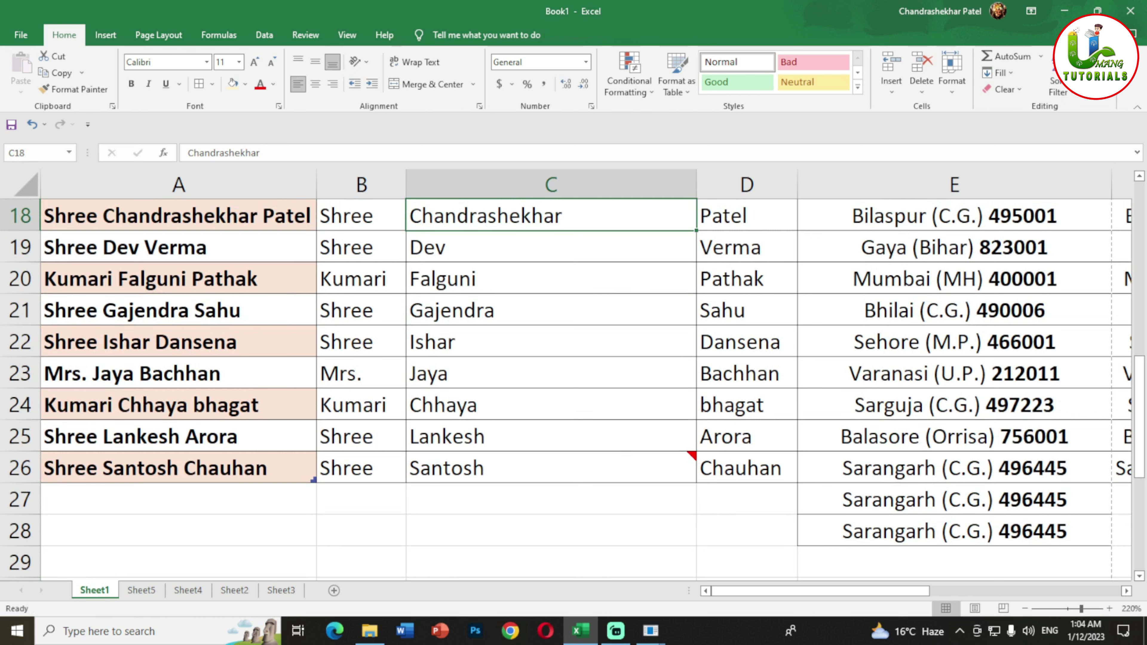
{"action": "key", "text": "shift+F2"}
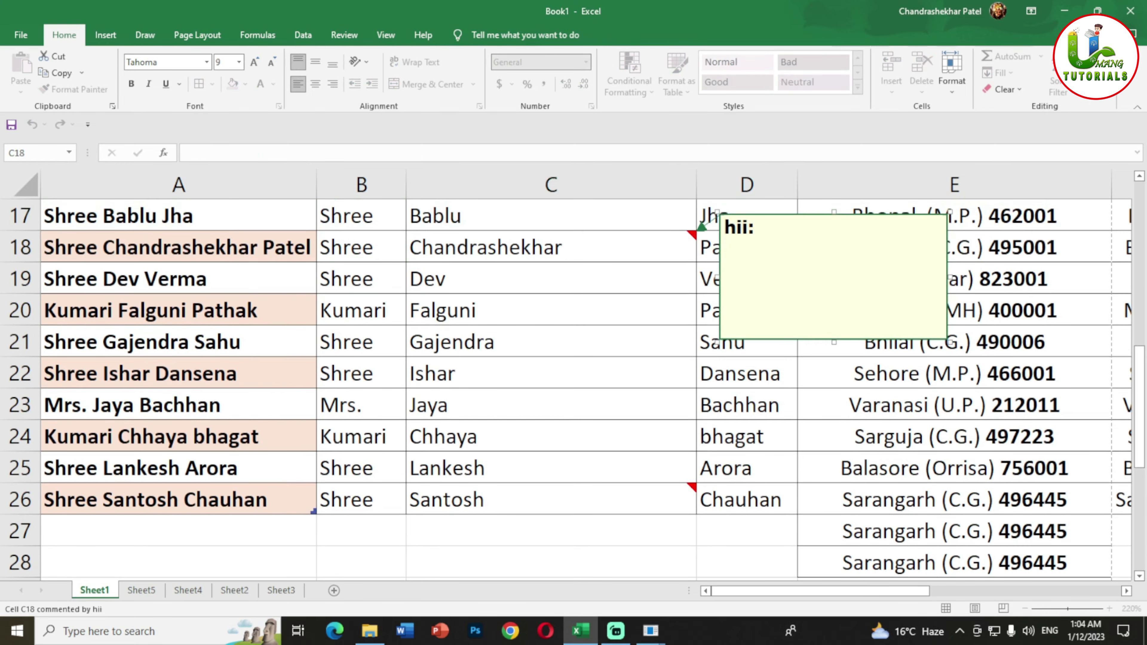
{"action": "type", "text": "T"}
{"action": "type", "text": "eacher"}
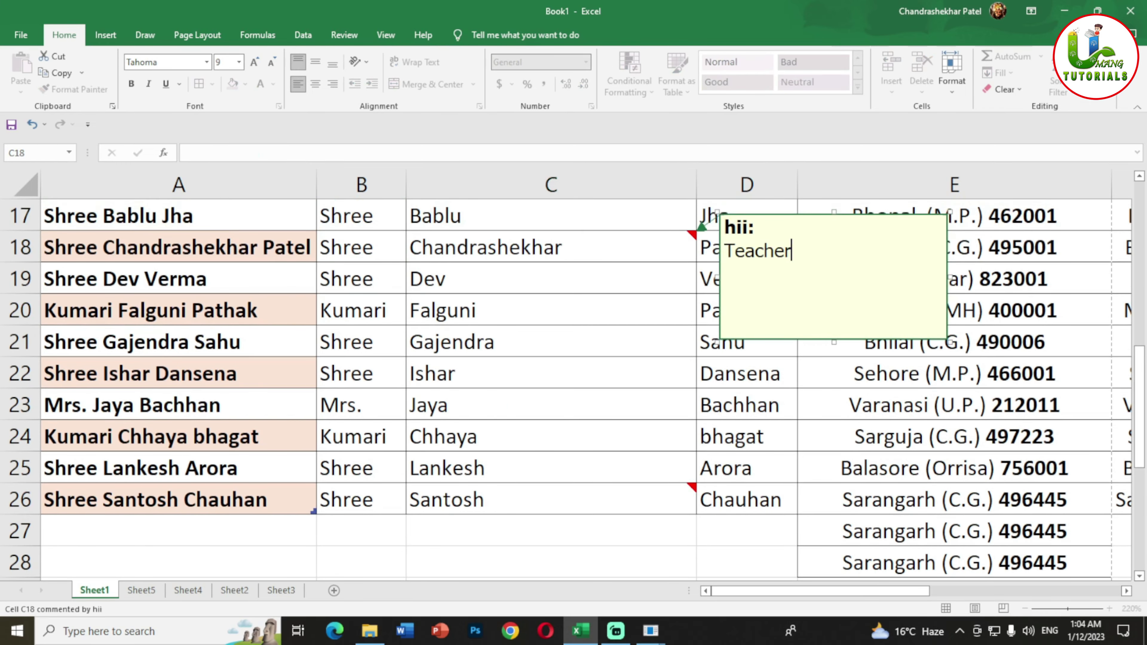
{"action": "left_click", "coordinate": [551, 341]}
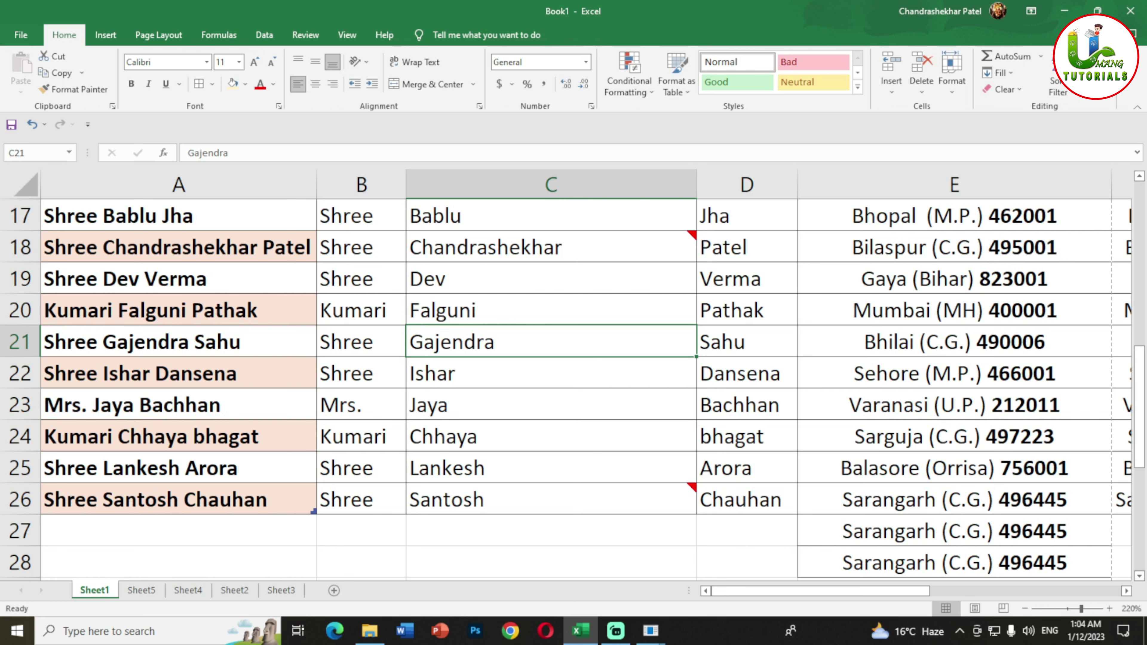
{"action": "left_click", "coordinate": [551, 405]}
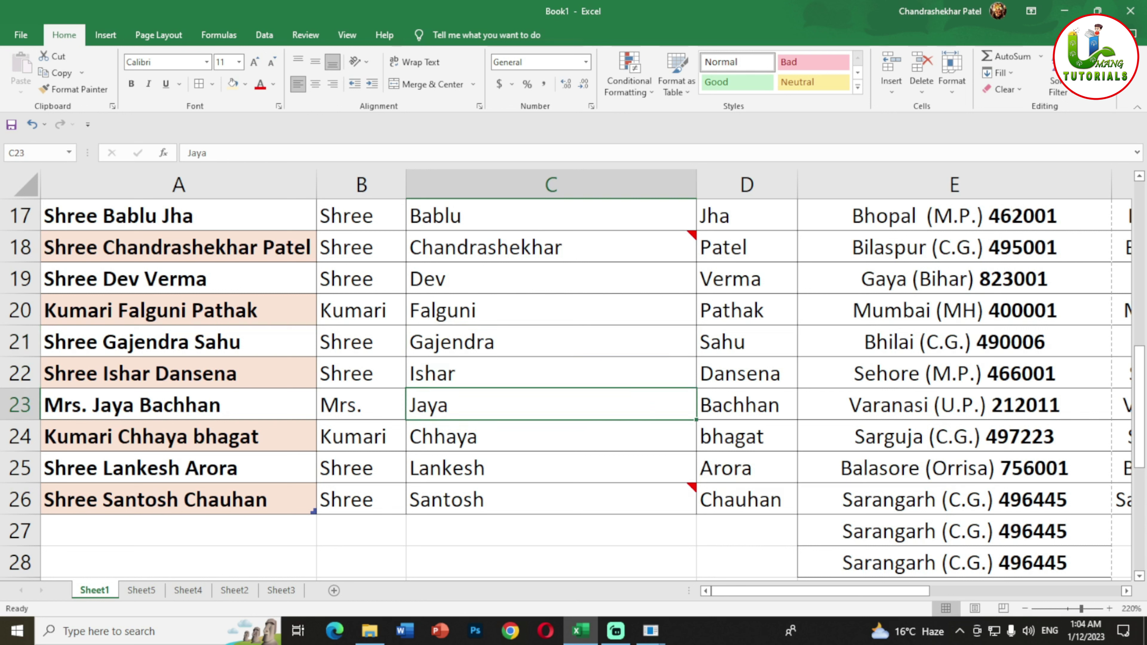
{"action": "key", "text": "shift+F2"}
{"action": "mouse_move", "coordinate": [692, 392]}
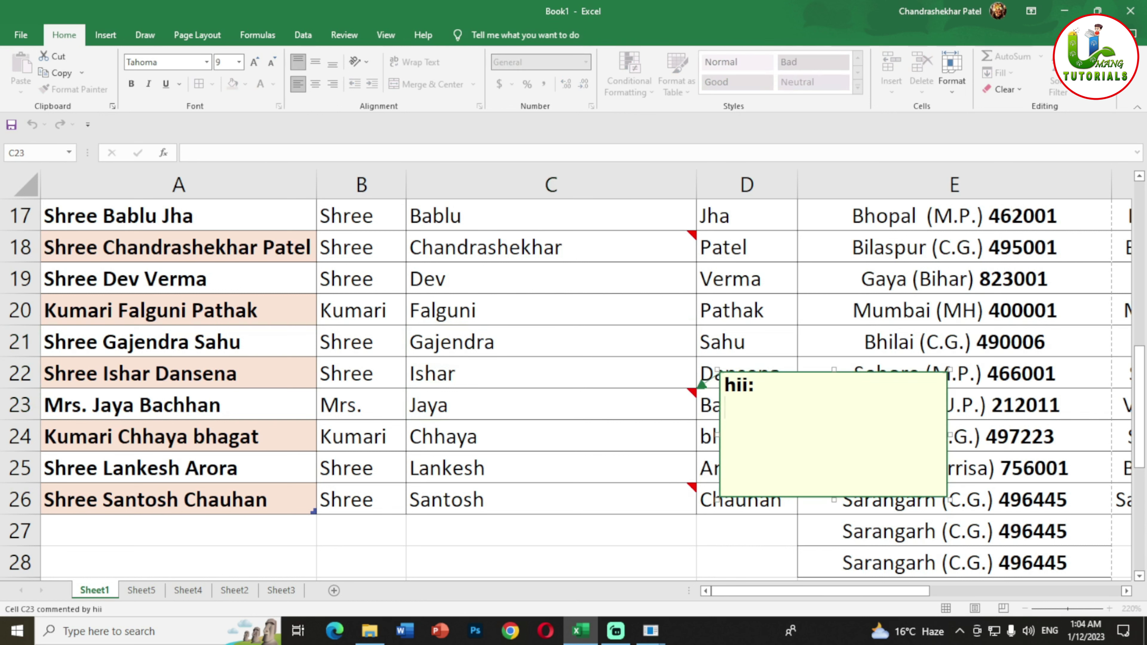
{"action": "type", "text": "CDPO"}
{"action": "left_click", "coordinate": [551, 561]}
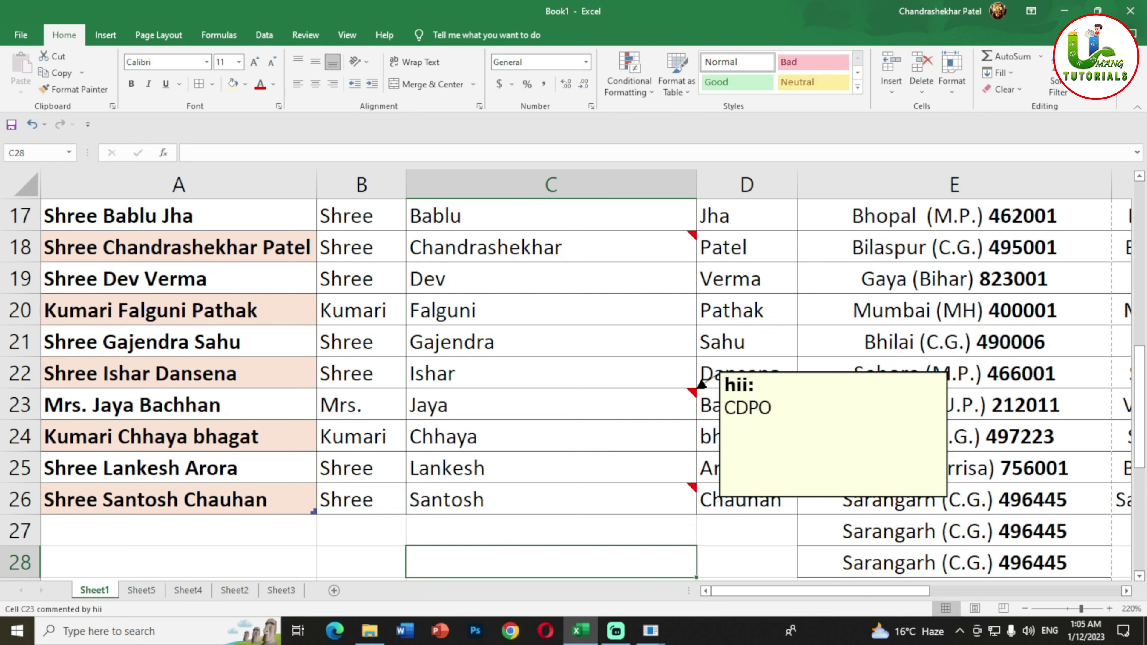
{"action": "mouse_move", "coordinate": [663, 247]}
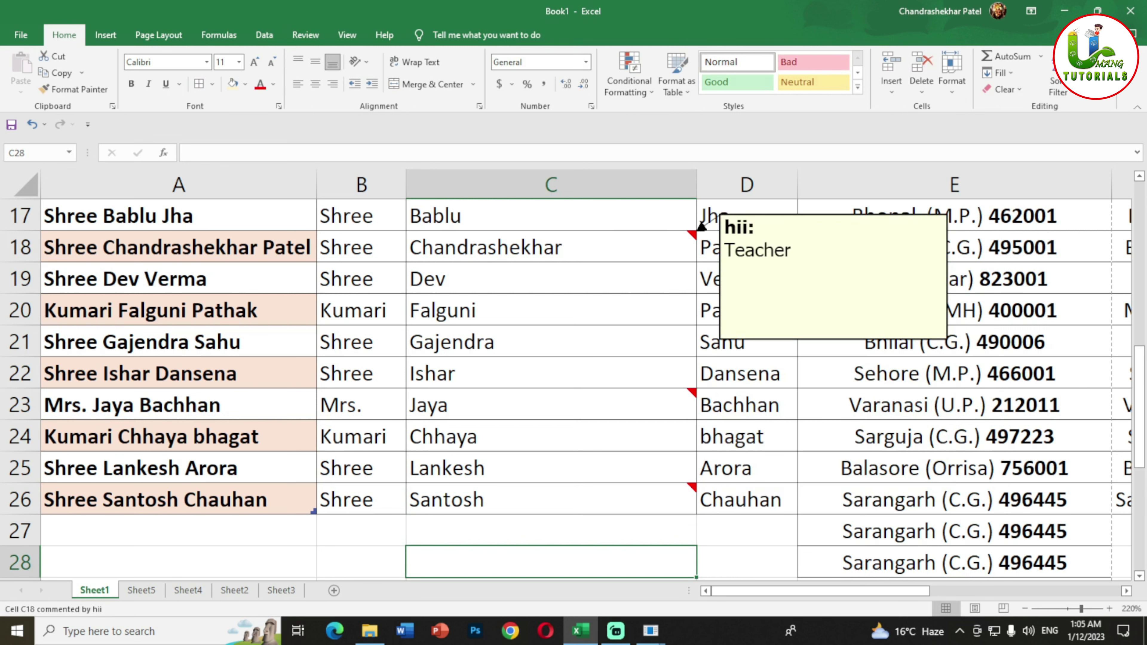
{"action": "left_click", "coordinate": [684, 244]}
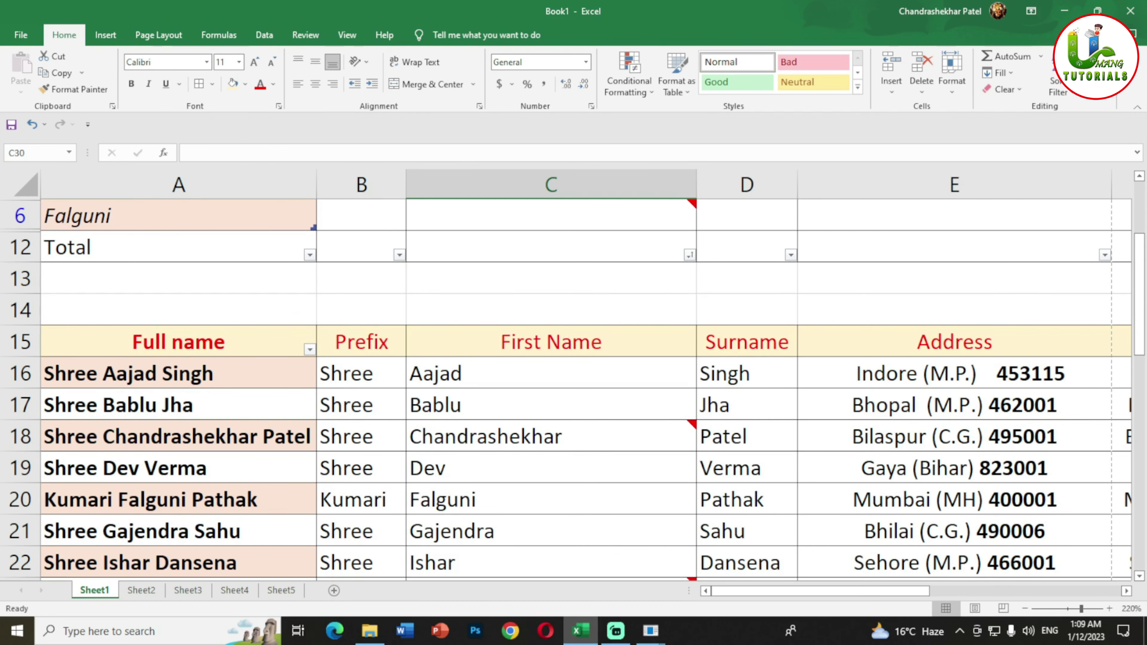
Select A55, then cycle back and forth through Sheet1 to Sheet5 with Ctrl+Page Up/Down
{"action": "scroll", "coordinate": [574, 389], "scroll_direction": "down", "scroll_amount": 7}
{"action": "scroll", "coordinate": [574, 389], "scroll_direction": "down", "scroll_amount": 7}
{"action": "left_click", "coordinate": [178, 436]}
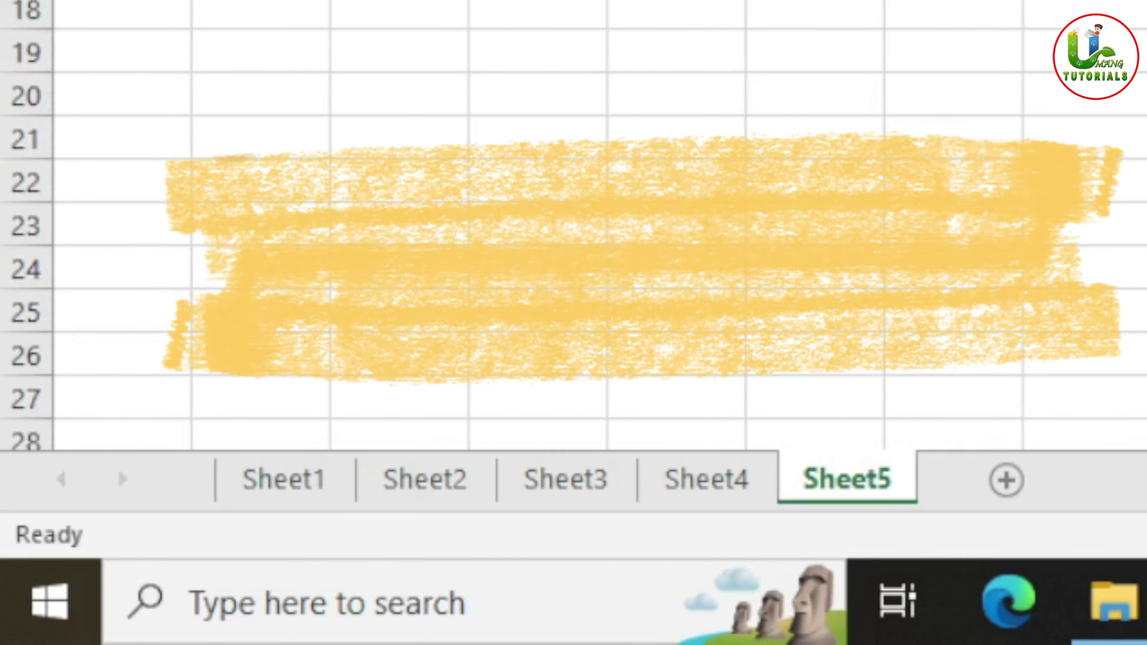
{"action": "key", "text": "ctrl+Page_Up"}
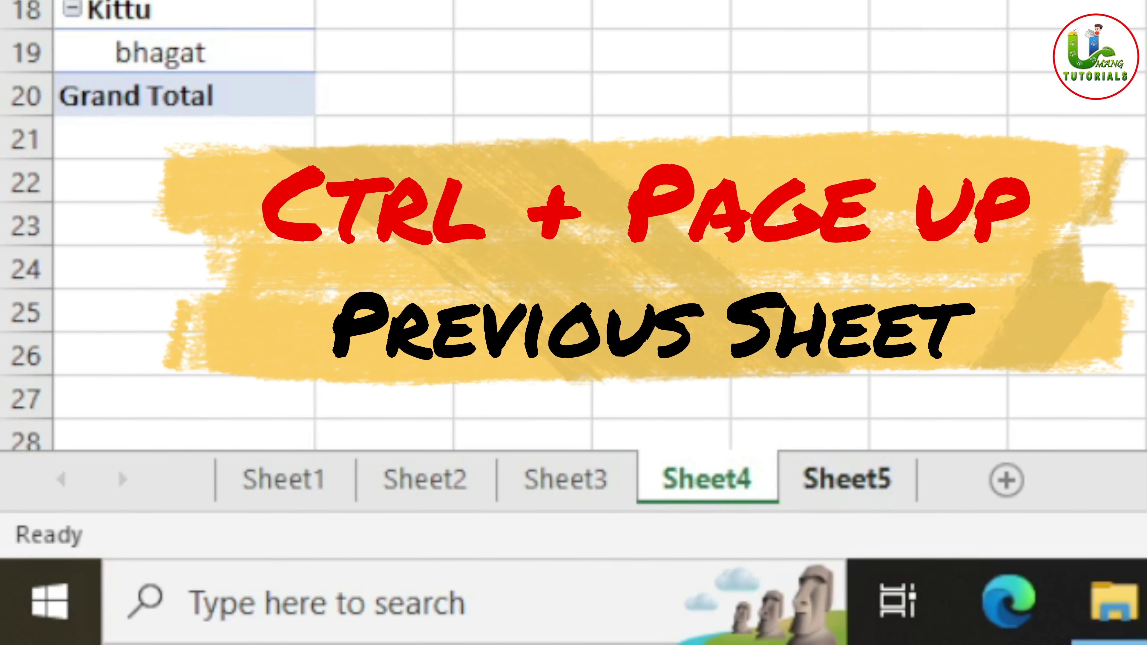
{"action": "key", "text": "ctrl+Page_Up"}
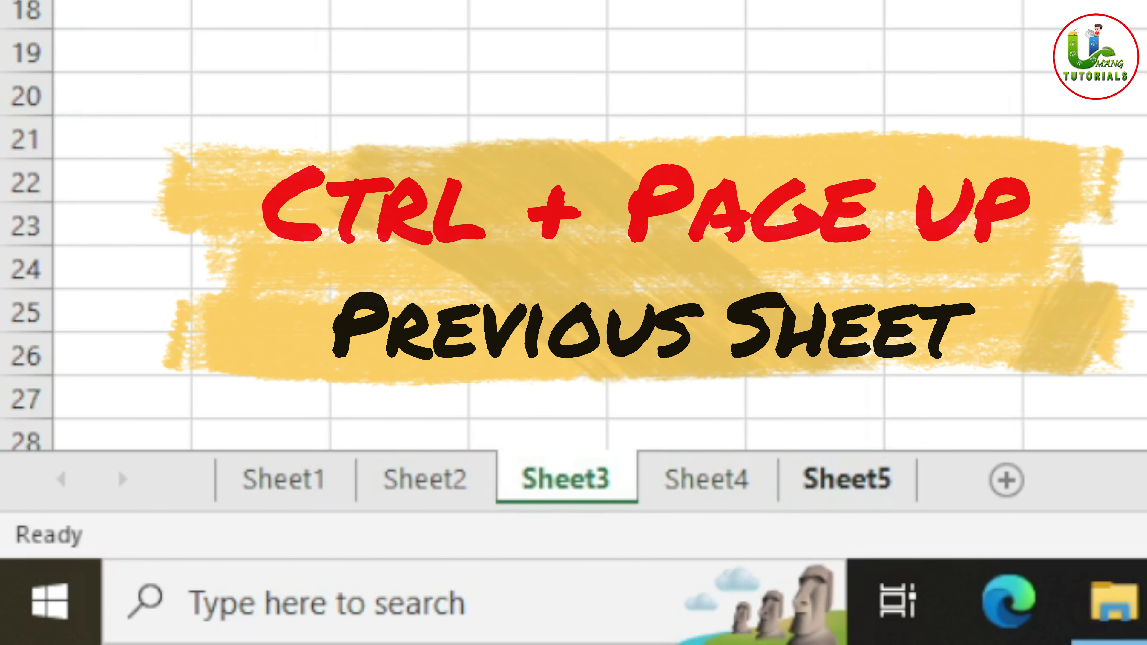
{"action": "key", "text": "ctrl+Page_Up"}
{"action": "key", "text": "ctrl+Page_Up"}
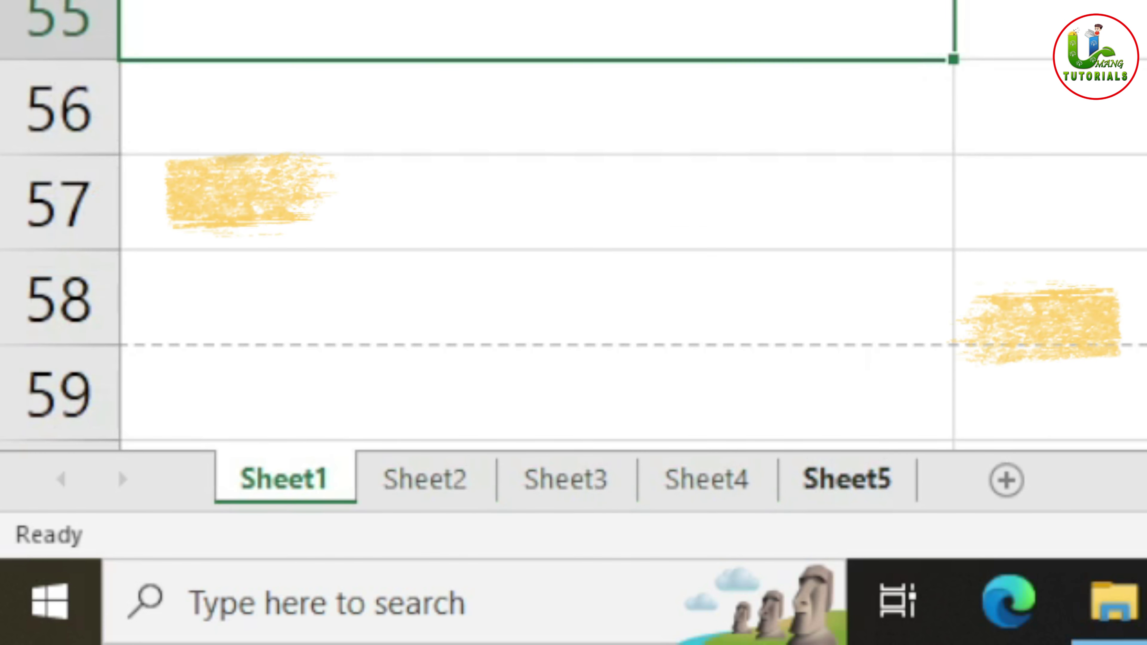
{"action": "key", "text": "ctrl+Page_Down"}
{"action": "key", "text": "ctrl+Page_Down"}
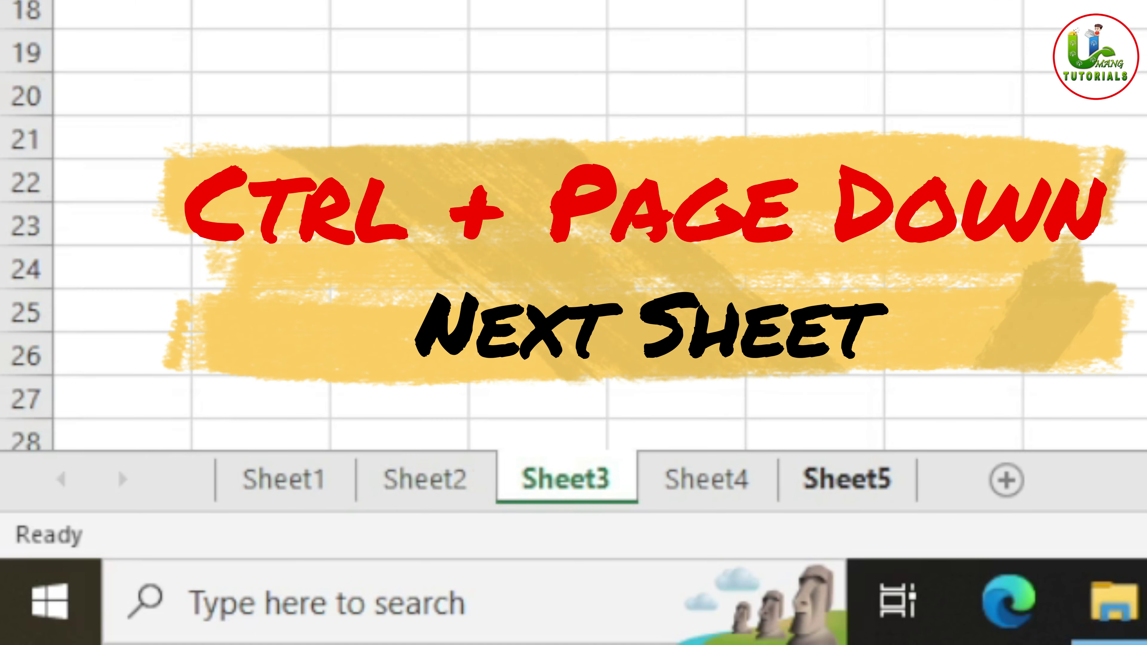
{"action": "key", "text": "ctrl+Page_Down"}
{"action": "key", "text": "ctrl+Page_Down"}
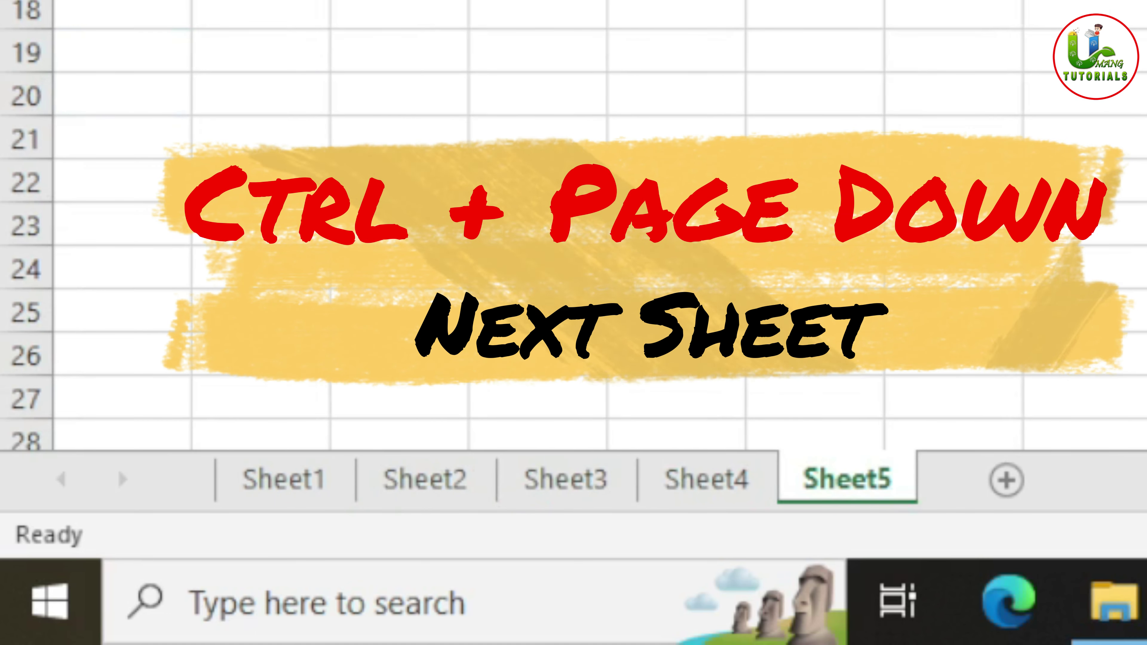
{"action": "key", "text": "ctrl+Page_Up"}
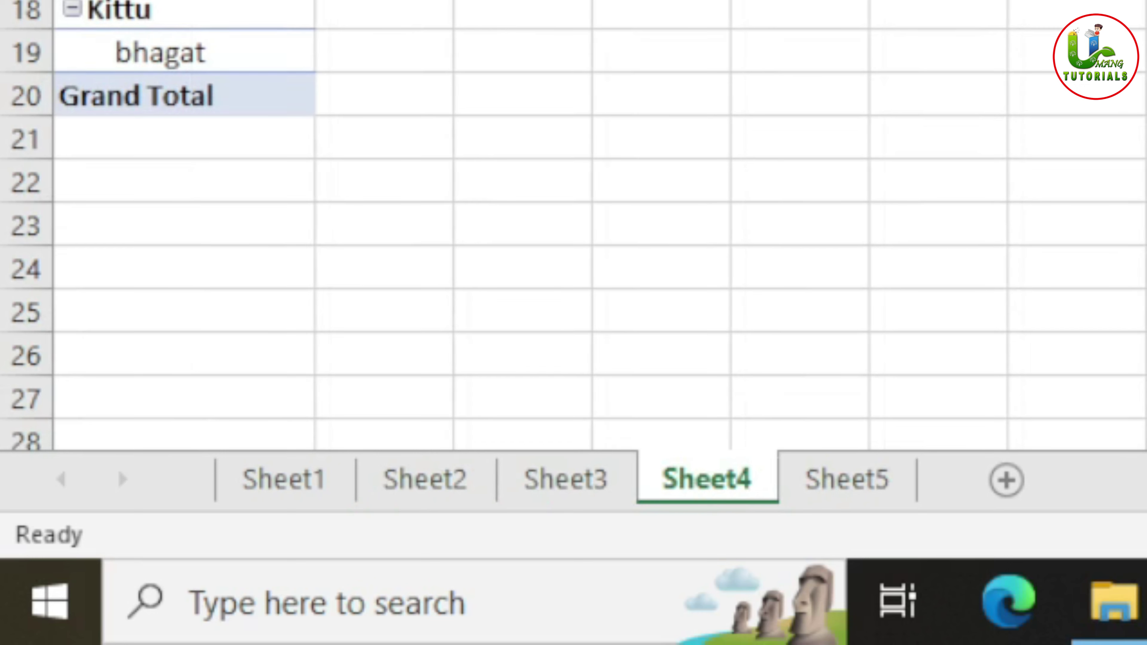
{"action": "key", "text": "ctrl+Page_Up"}
{"action": "key", "text": "ctrl+Page_Up"}
{"action": "key", "text": "ctrl+Page_Up"}
{"action": "key", "text": "ctrl+Page_Down"}
{"action": "key", "text": "ctrl+Page_Down"}
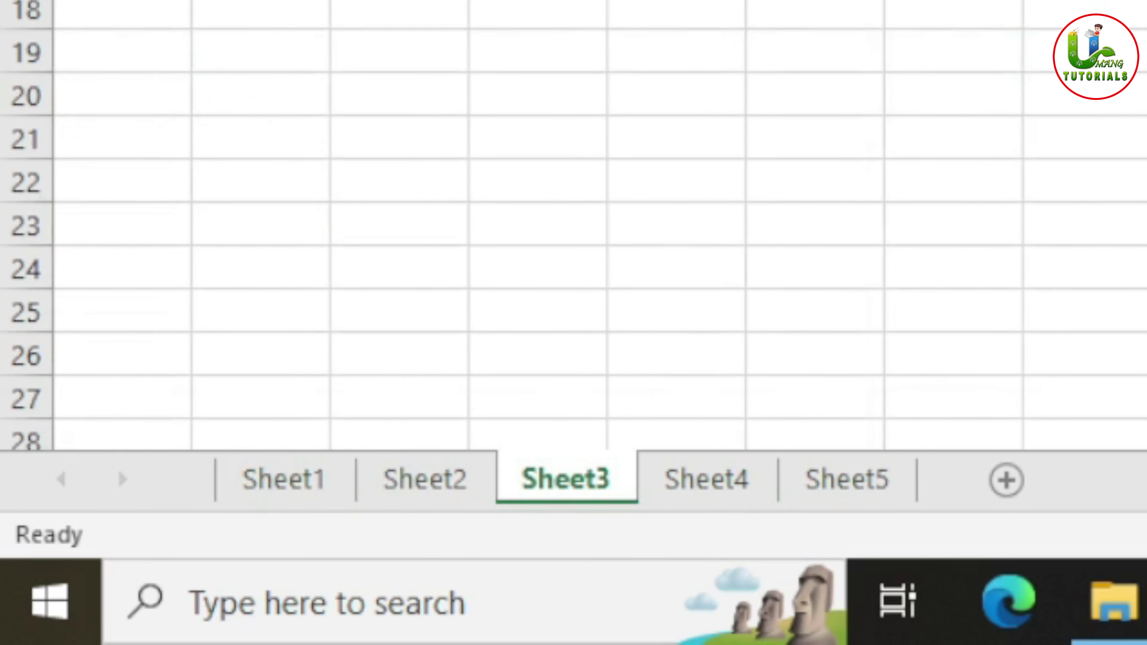
{"action": "key", "text": "ctrl+Page_Down"}
{"action": "key", "text": "ctrl+Page_Down"}
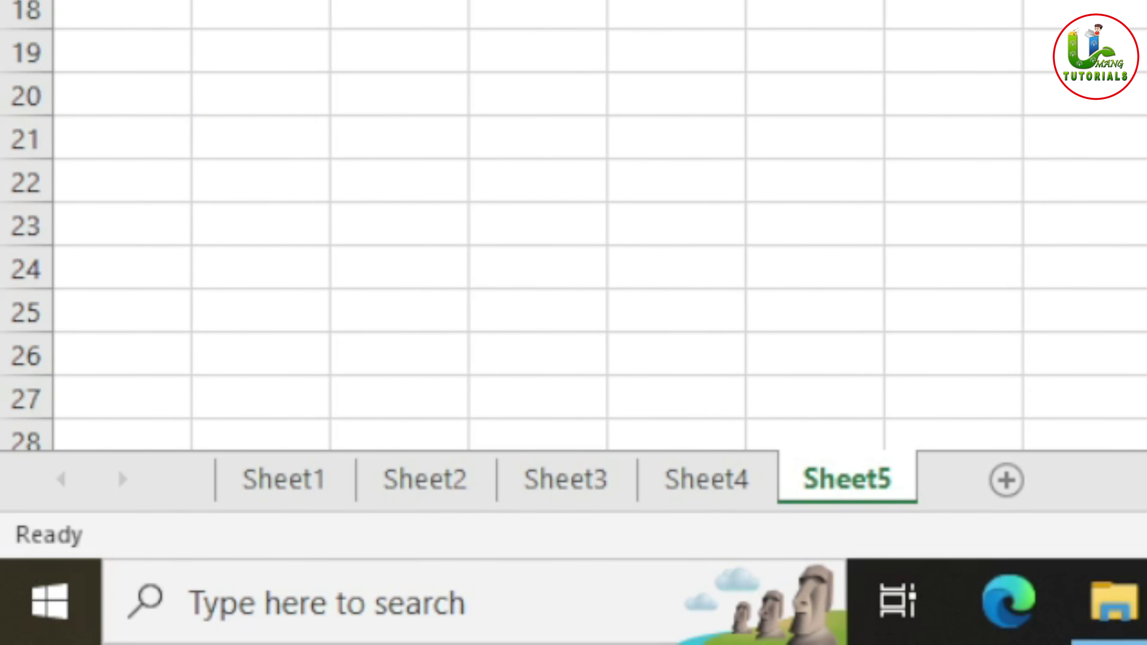
{"action": "key", "text": "ctrl+Page_Up"}
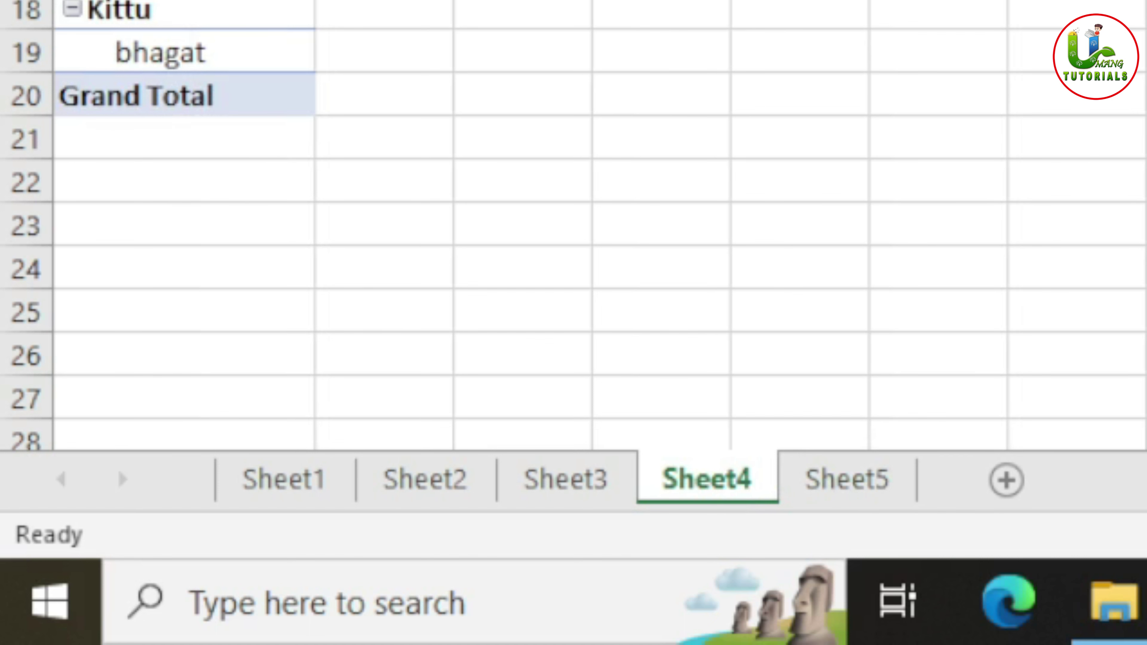
{"action": "key", "text": "ctrl+Page_Up"}
{"action": "key", "text": "ctrl+Page_Up"}
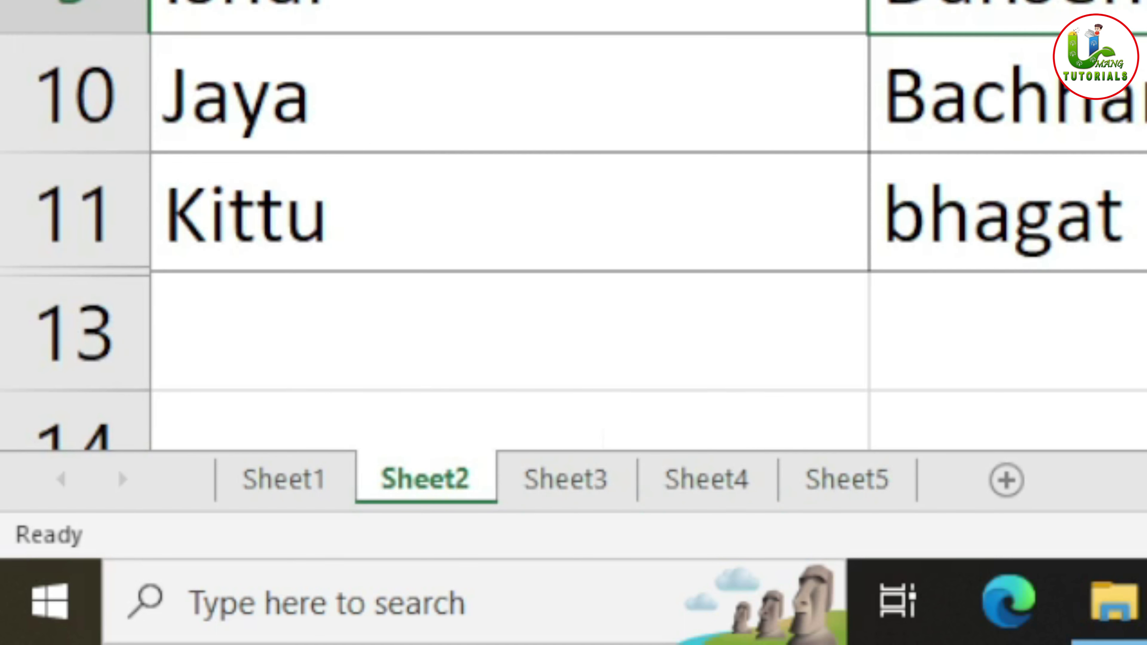
{"action": "key", "text": "ctrl+Page_Up"}
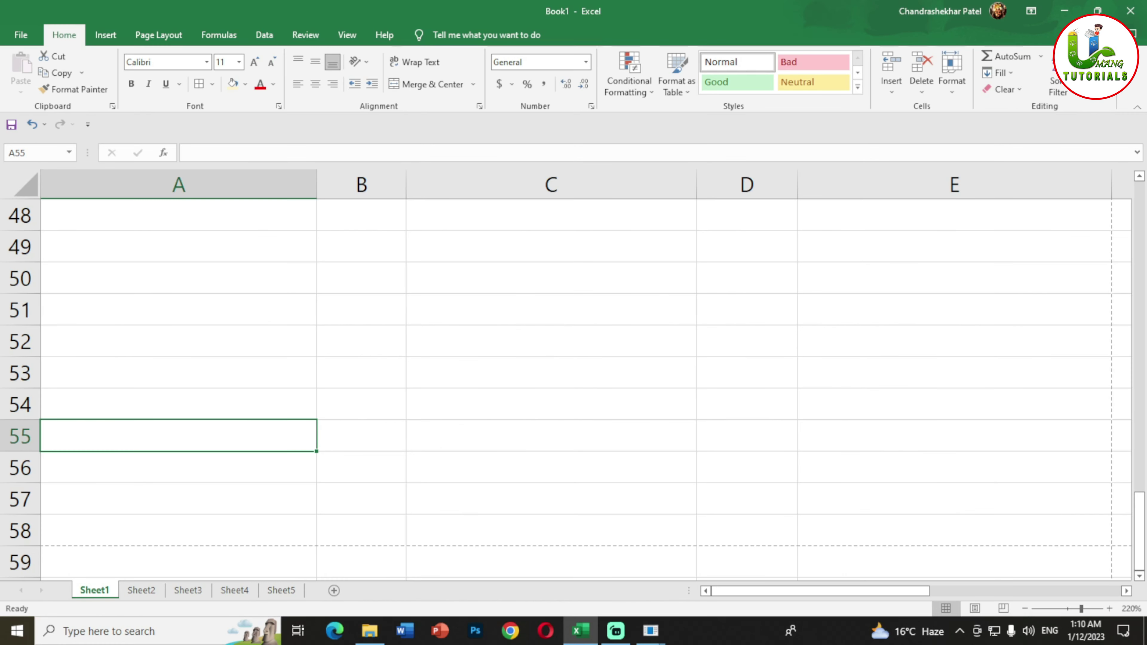
Keep stepping between Sheet1 and Sheet4, finishing on Sheet1's Full name table
{"action": "key", "text": "ctrl+Page_Down"}
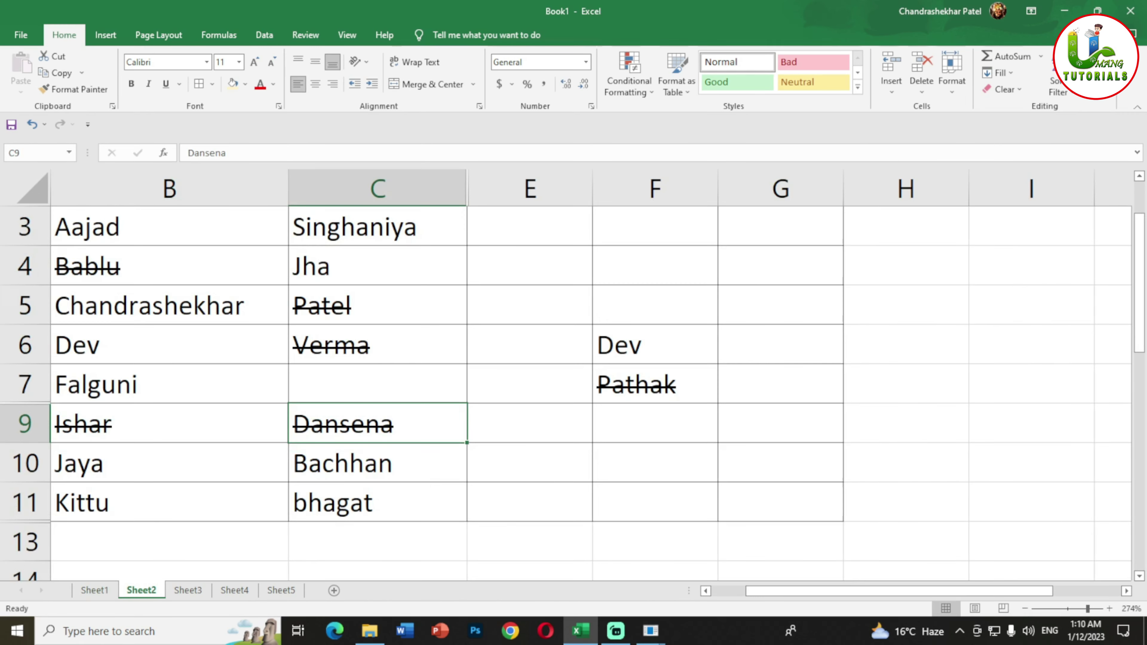
{"action": "key", "text": "ctrl+Page_Down"}
{"action": "key", "text": "ctrl+Page_Down"}
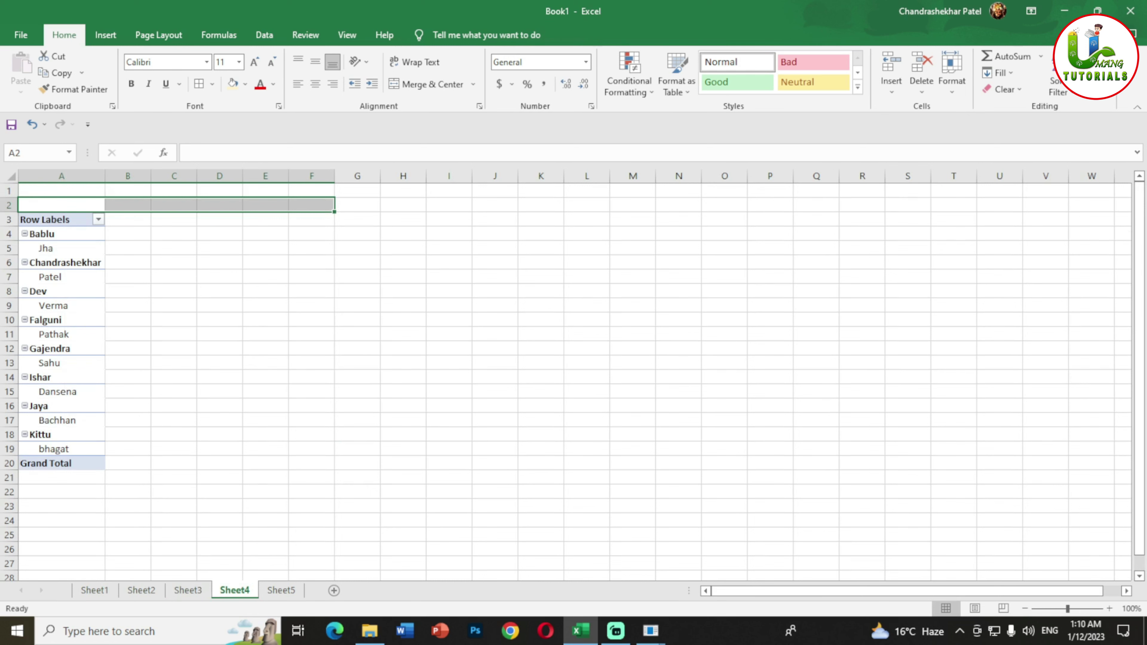
{"action": "key", "text": "ctrl+Page_Up"}
{"action": "key", "text": "ctrl+Page_Up"}
{"action": "key", "text": "ctrl+Page_Up"}
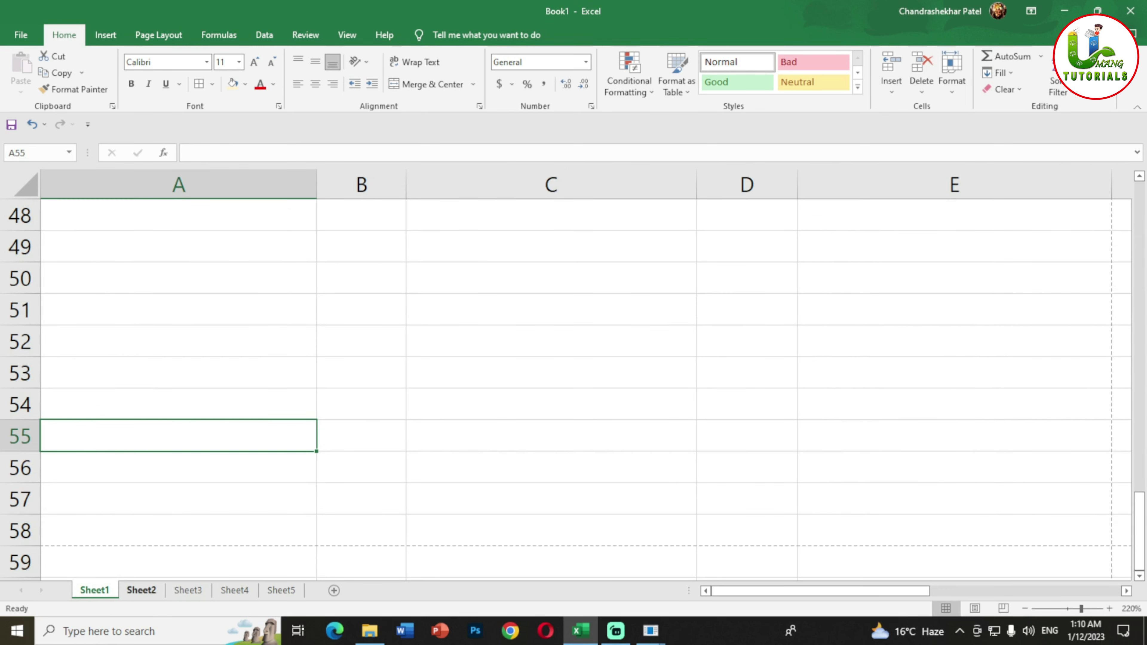
{"action": "scroll", "coordinate": [587, 388], "scroll_direction": "up", "scroll_amount": 6}
{"action": "scroll", "coordinate": [587, 389], "scroll_direction": "up", "scroll_amount": 10}
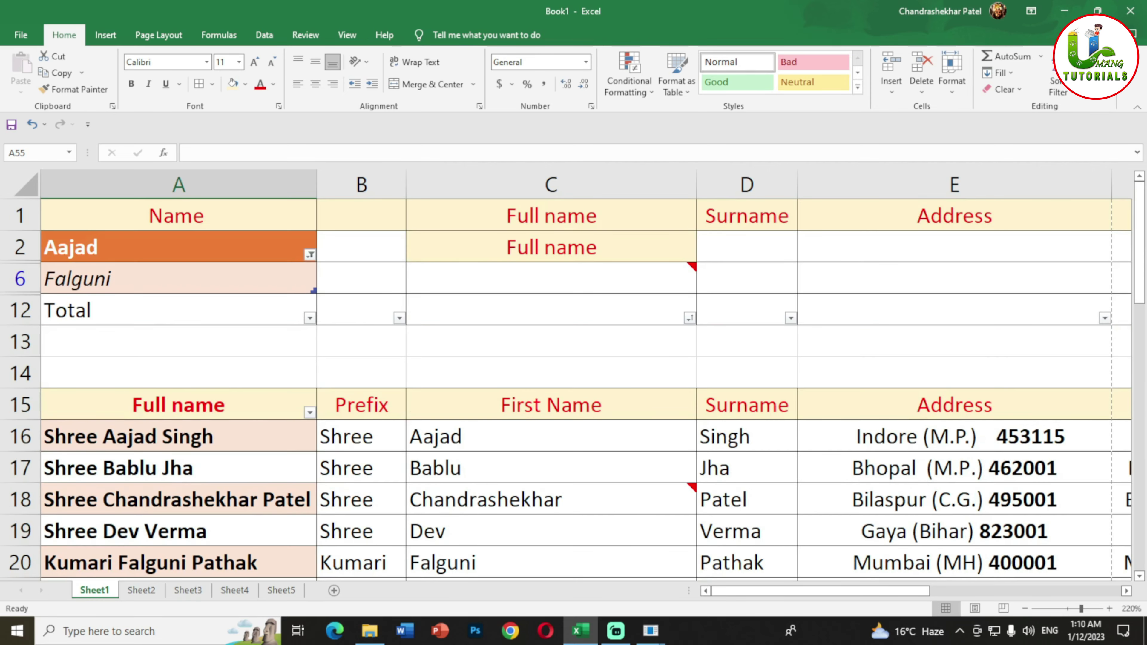
{"action": "scroll", "coordinate": [587, 388], "scroll_direction": "down", "scroll_amount": 2}
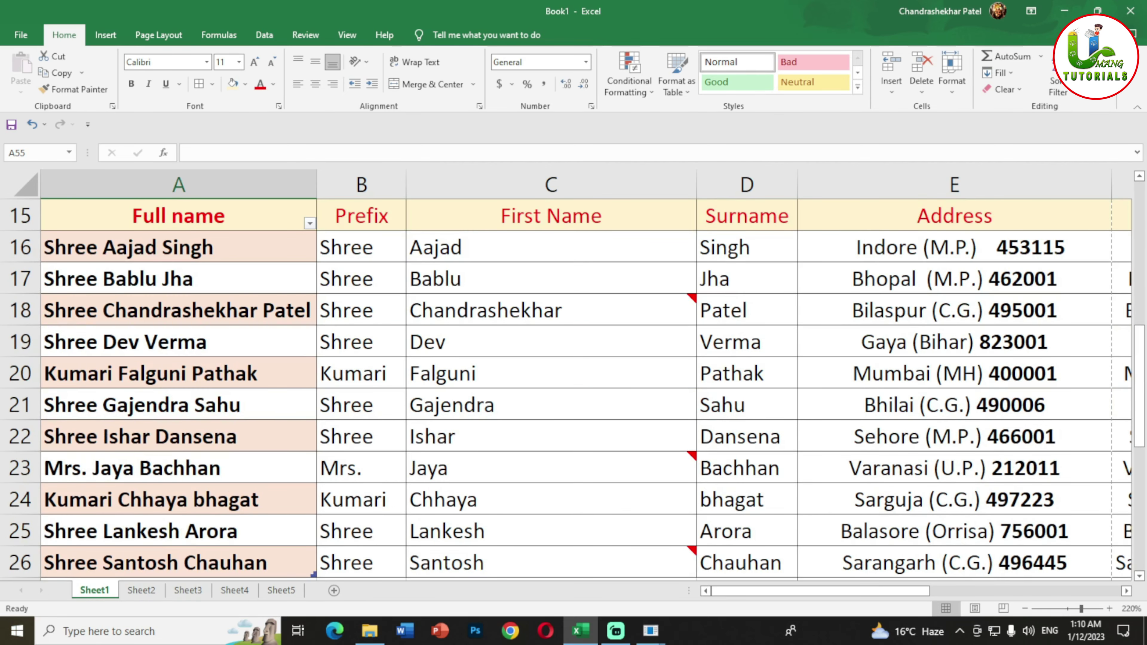
{"action": "key", "text": "ctrl+Page_Down"}
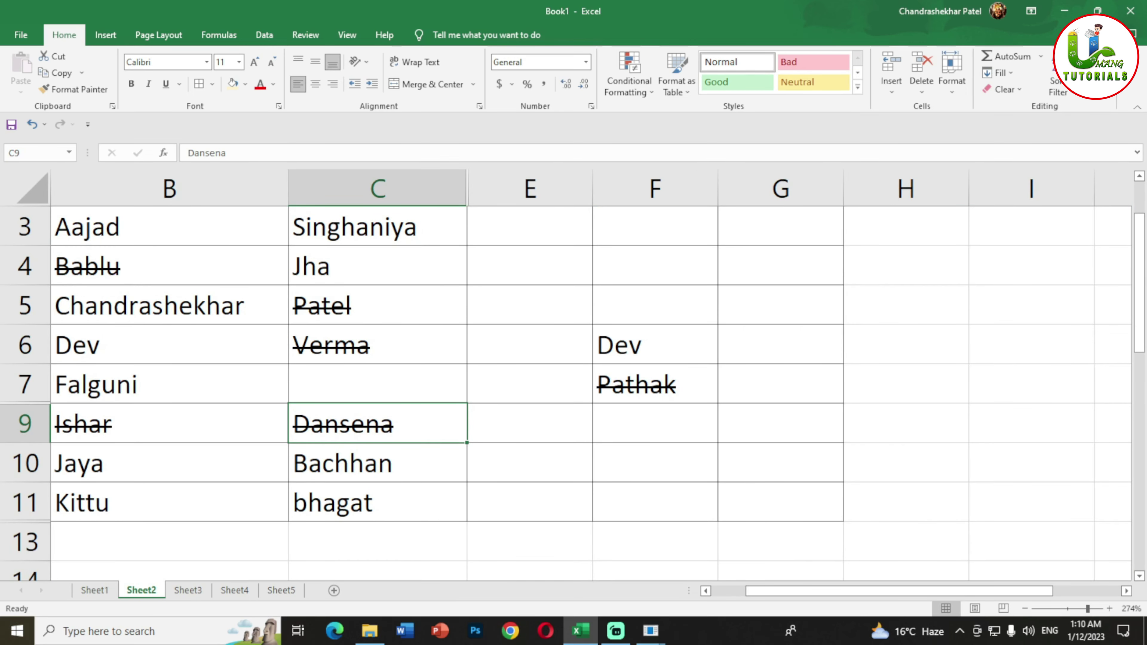
{"action": "key", "text": "ctrl+Page_Down"}
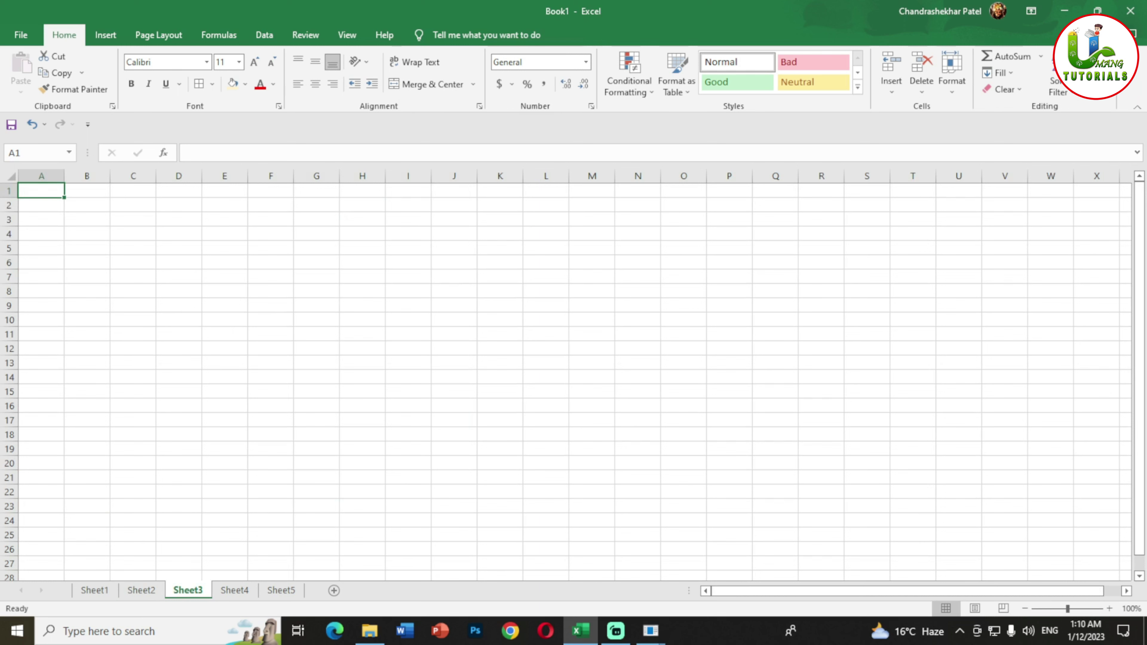
{"action": "key", "text": "ctrl+Page_Up"}
{"action": "key", "text": "ctrl+Page_Up"}
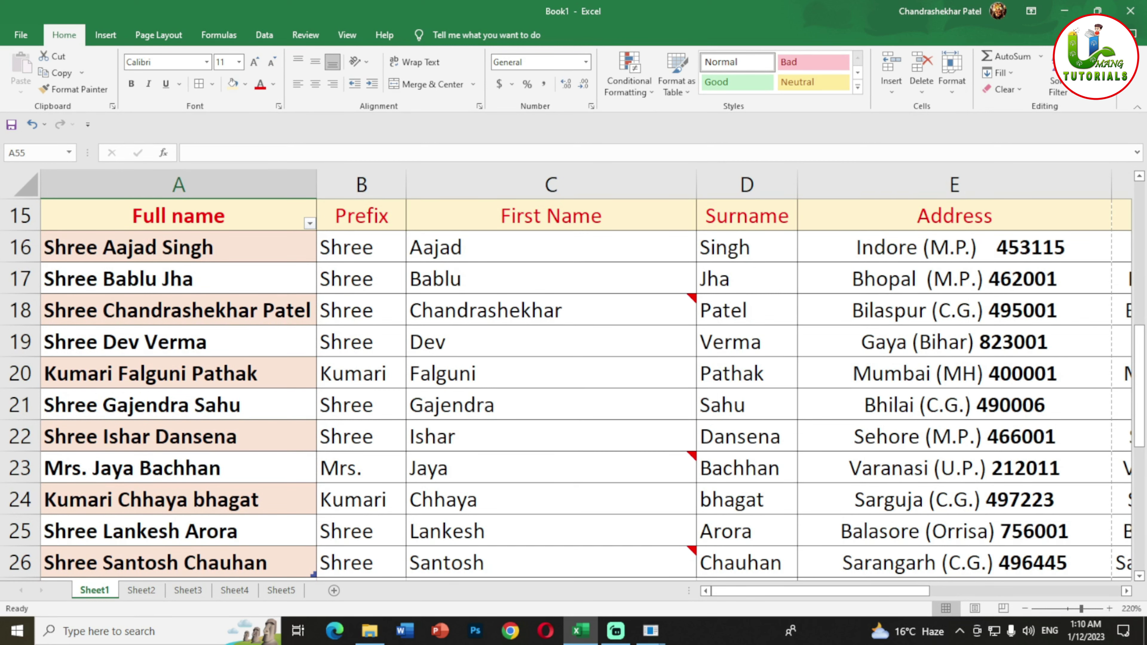
{"action": "key", "text": "ctrl+Page_Down"}
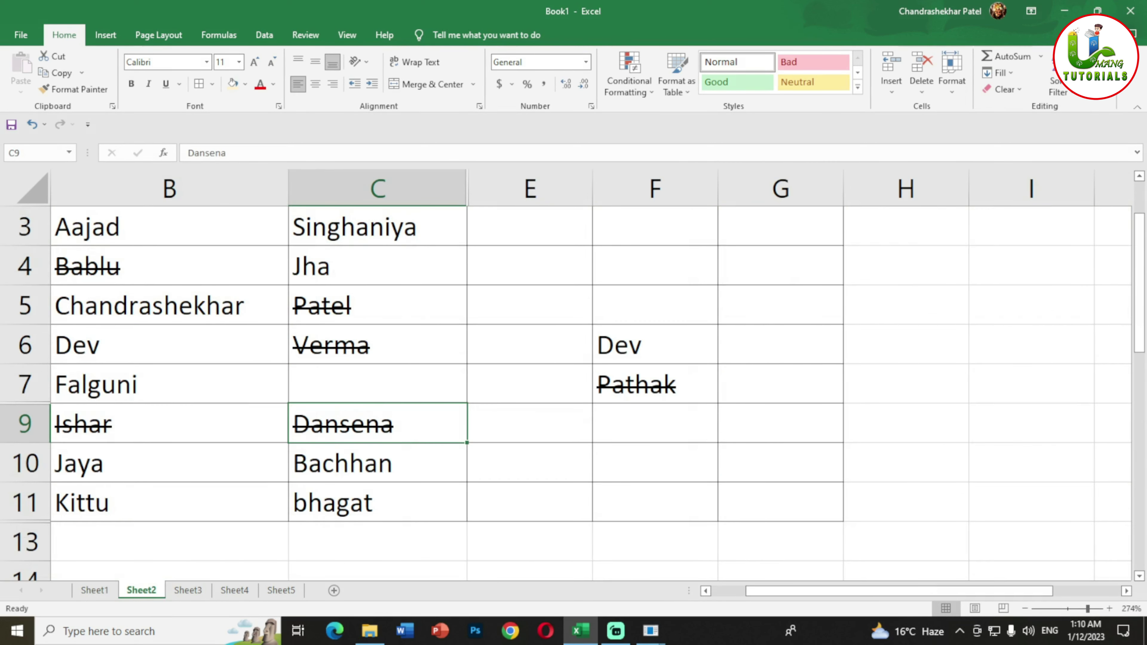
{"action": "key", "text": "ctrl+Page_Up"}
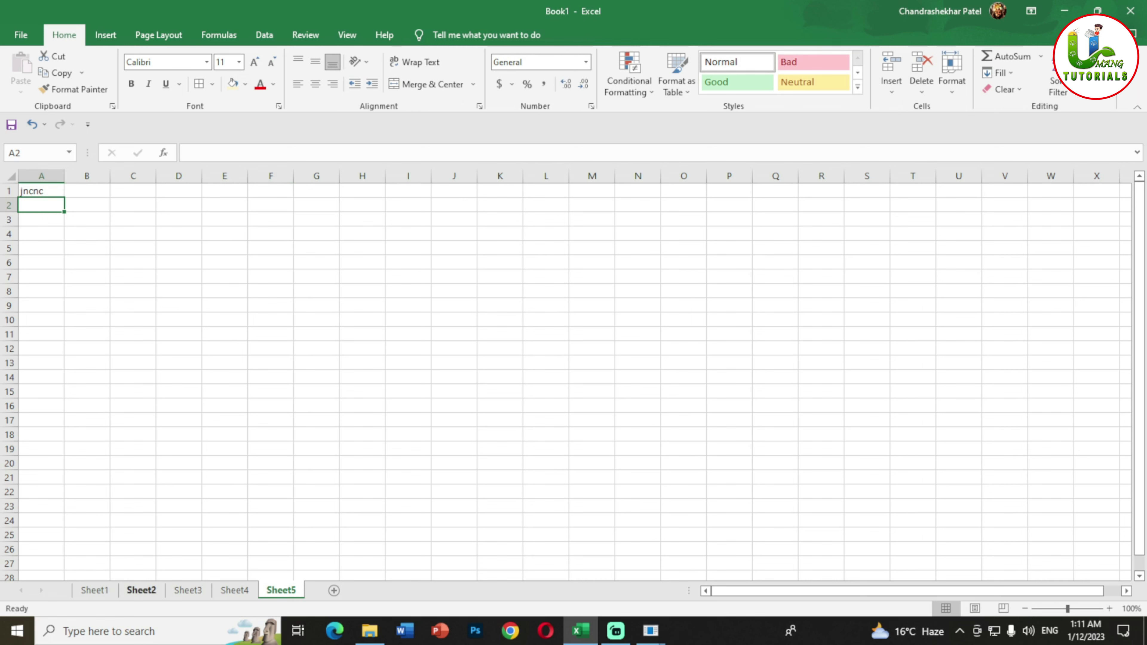
{"action": "left_click", "coordinate": [94, 590]}
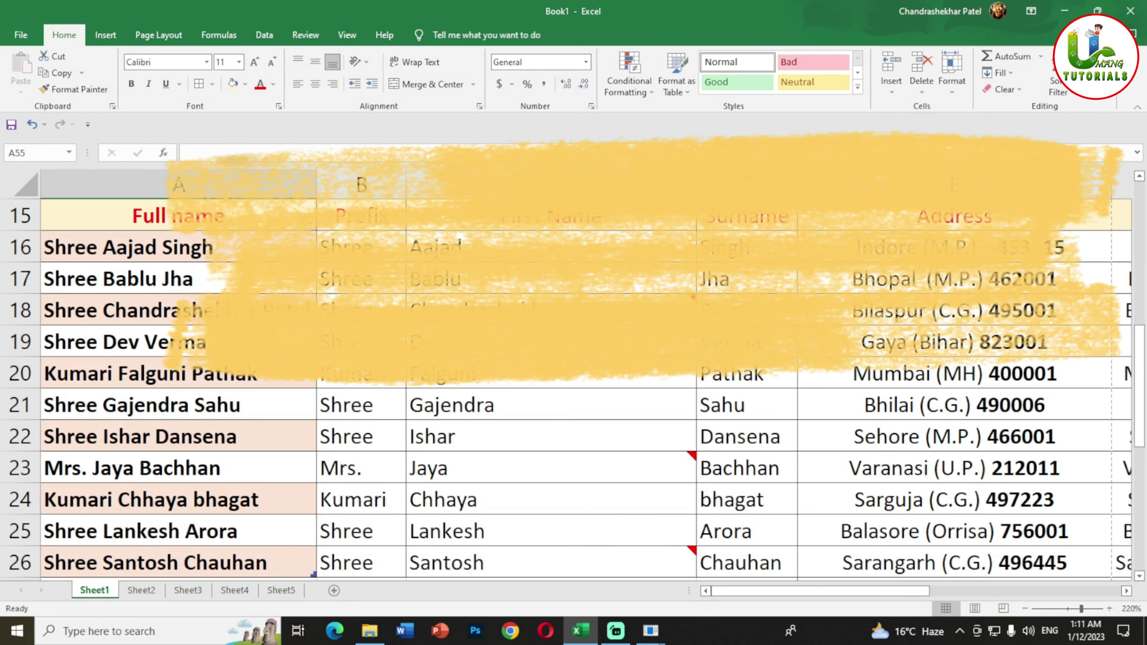
{"action": "key", "text": "ctrl+F9"}
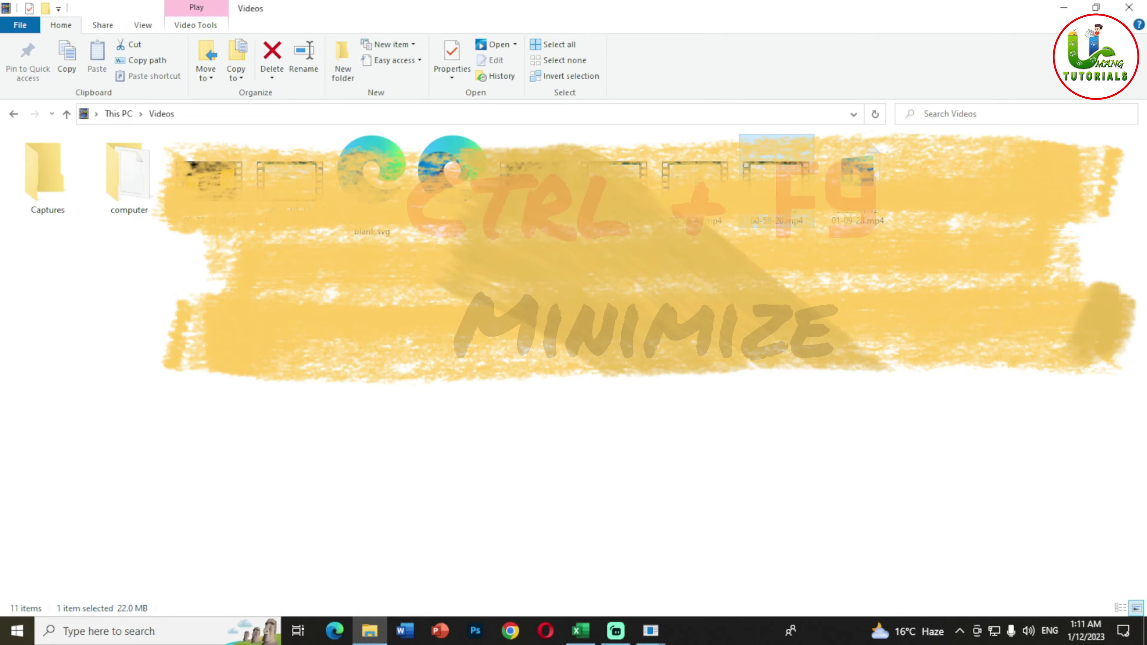
{"action": "key", "text": "alt"}
{"action": "key", "text": "alt+Tab"}
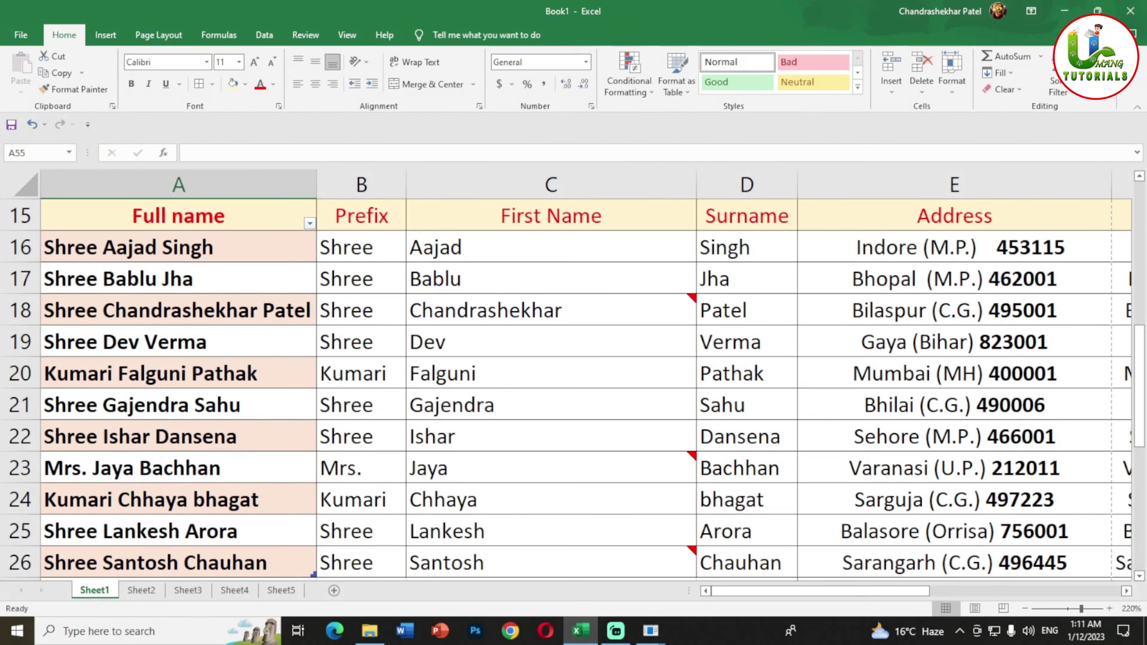
{"action": "key", "text": "ctrl+F10"}
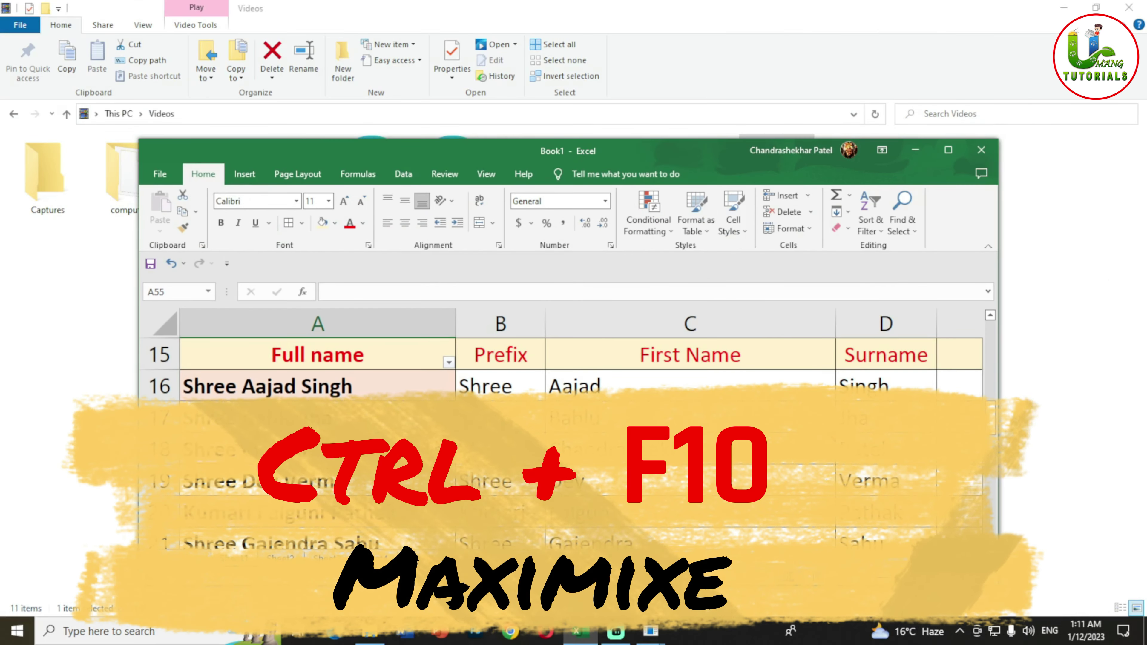
{"action": "key", "text": "ctrl+F10"}
{"action": "key", "text": "ctrl+F10"}
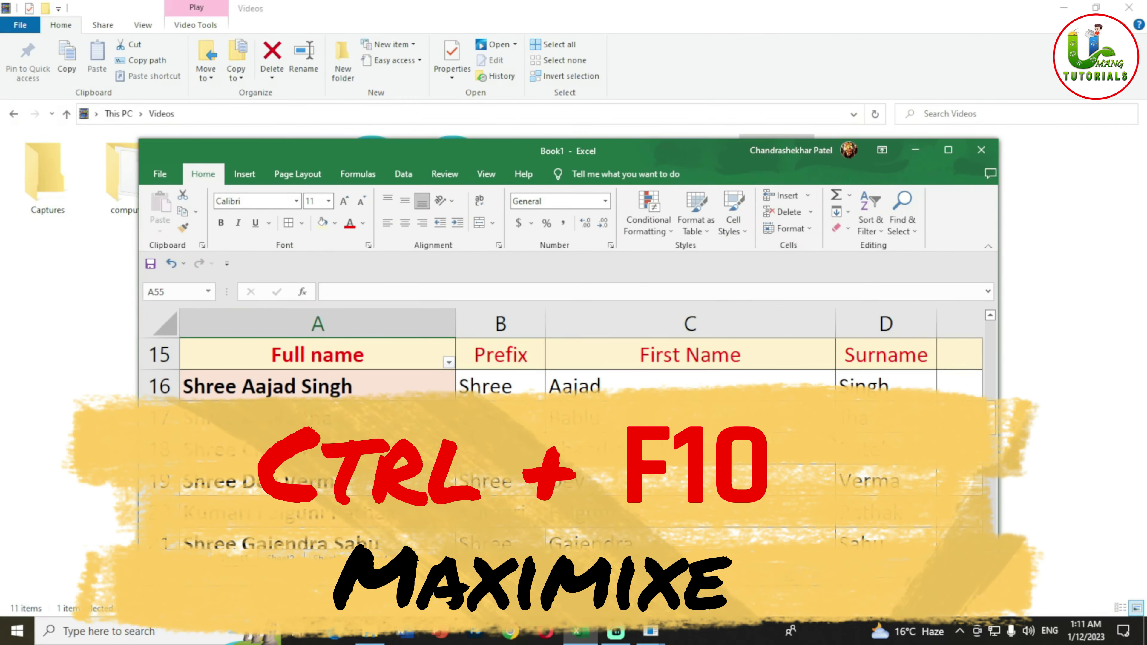
{"action": "key", "text": "ctrl+F10"}
{"action": "key", "text": "ctrl+F10"}
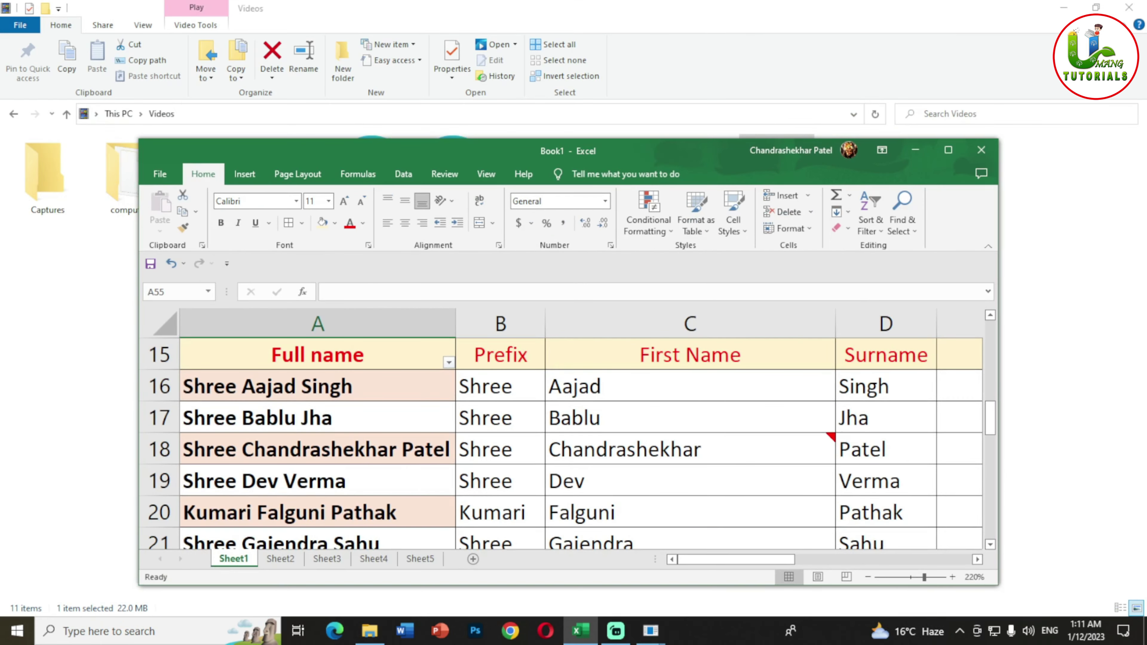
{"action": "key", "text": "ctrl+F10"}
{"action": "key", "text": "ctrl+F10"}
{"action": "key", "text": "ctrl+F10"}
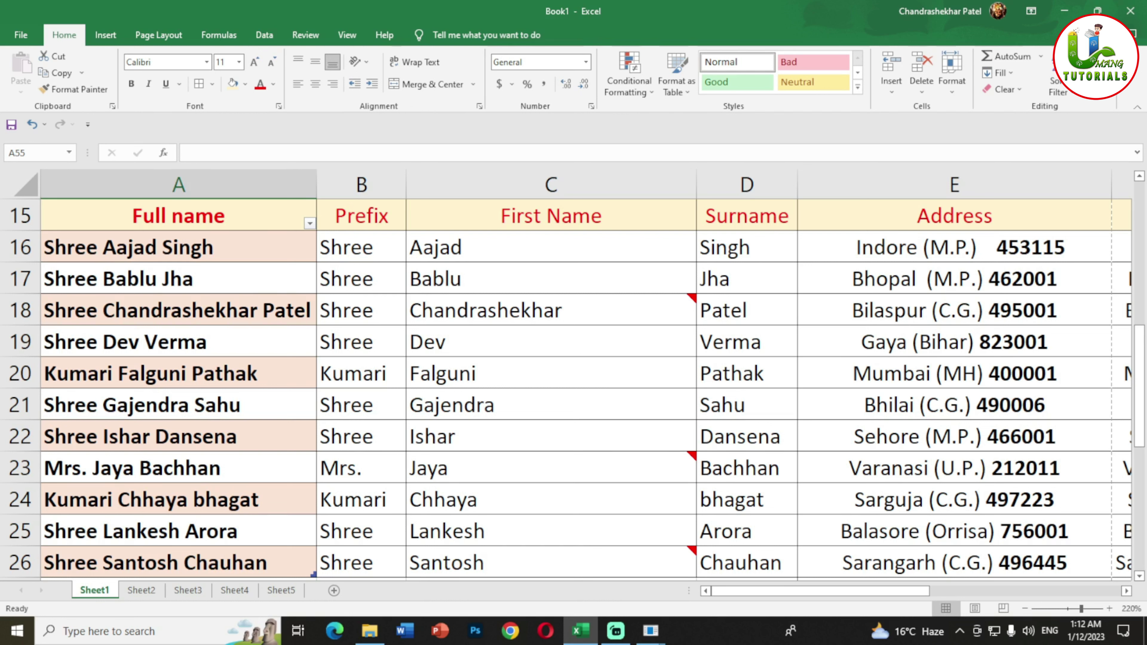
{"action": "left_click", "coordinate": [179, 247]}
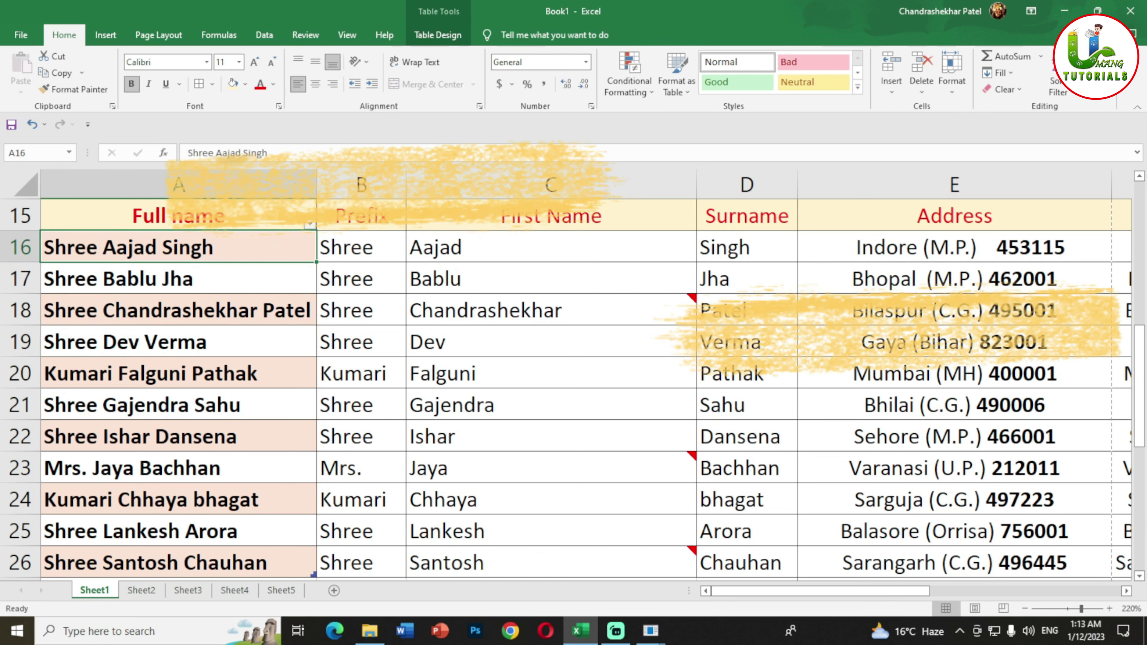
{"action": "key", "text": "ctrl+space"}
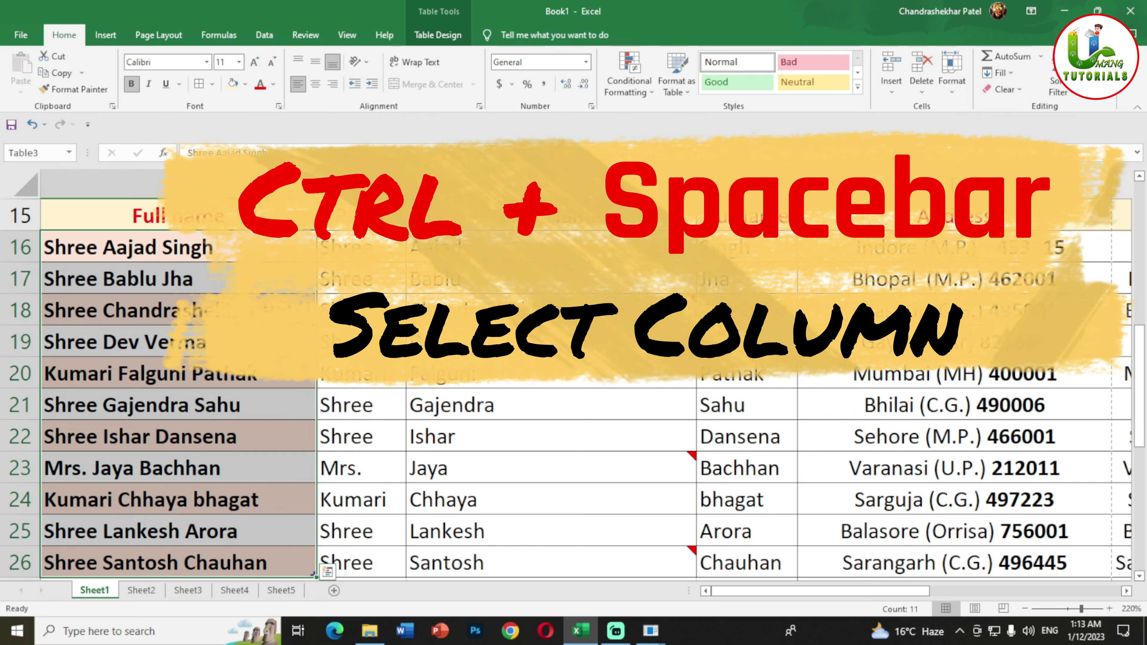
{"action": "left_click", "coordinate": [551, 341]}
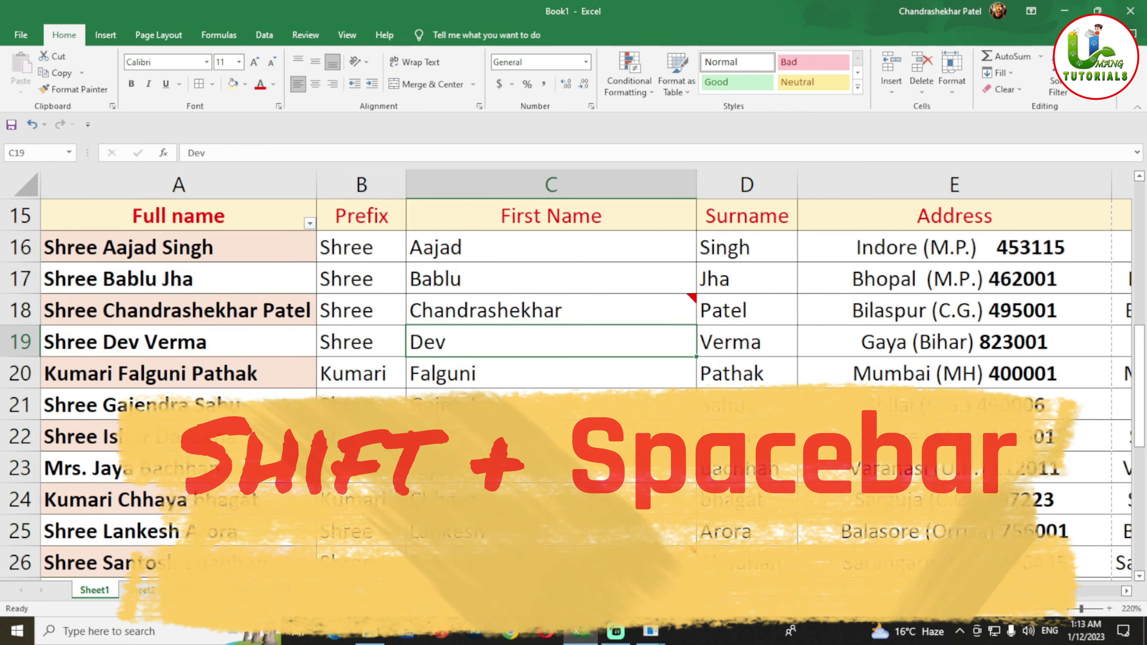
{"action": "key", "text": "shift+space"}
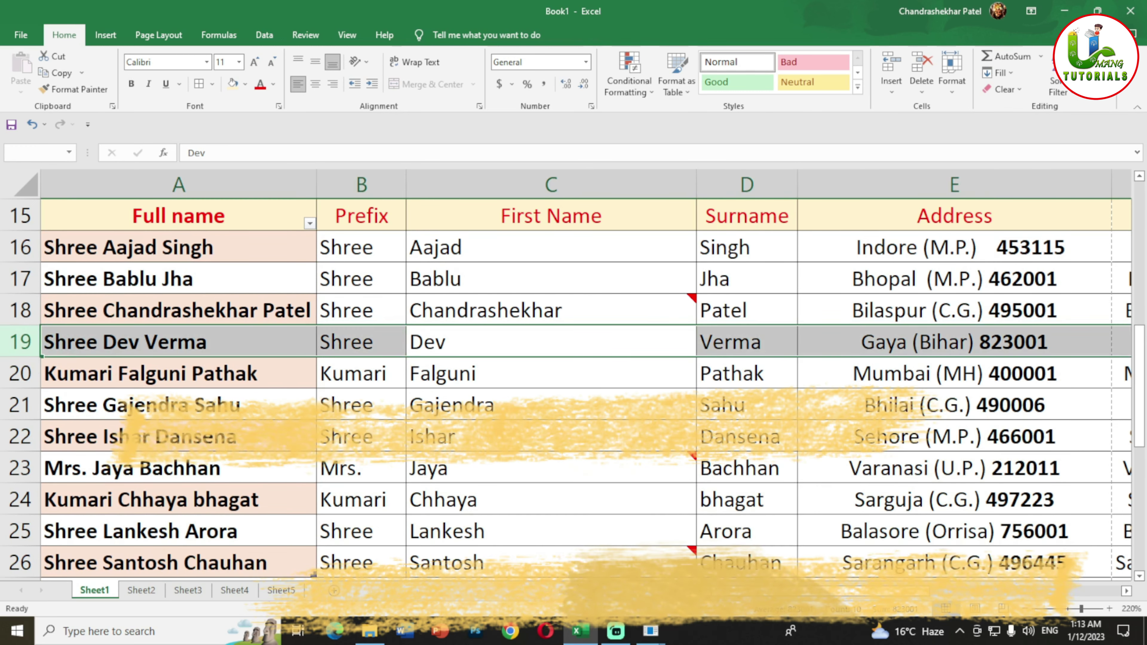
{"action": "left_click", "coordinate": [551, 405]}
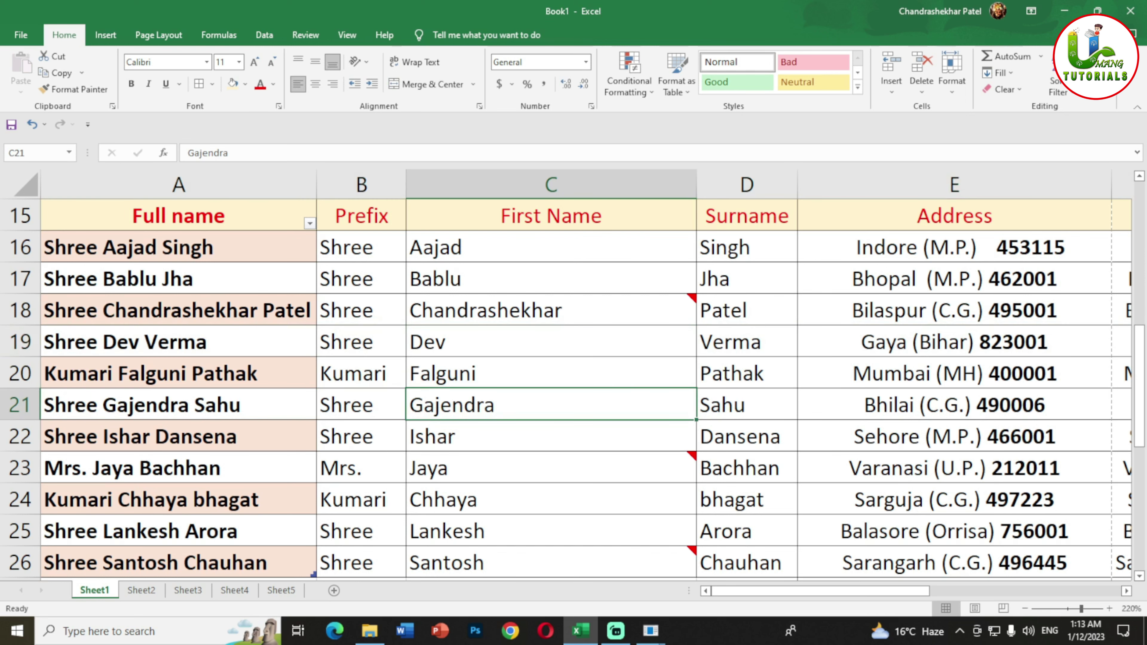
{"action": "key", "text": "shift+space"}
{"action": "left_click", "coordinate": [551, 404]}
{"action": "key", "text": "shift+space"}
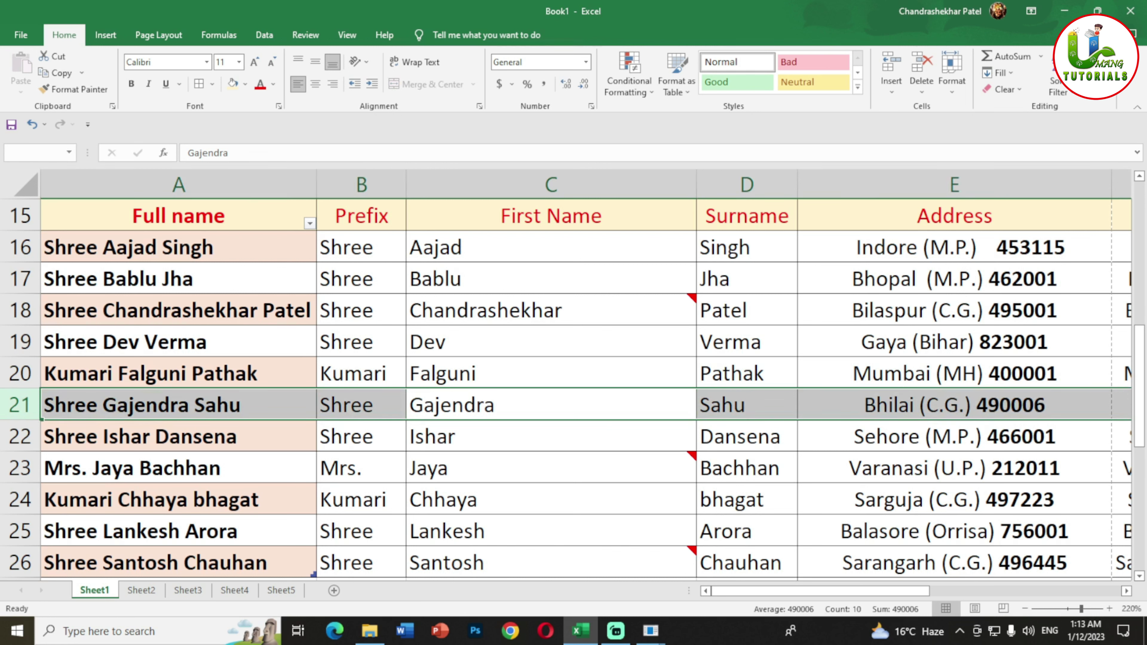
{"action": "left_click", "coordinate": [551, 404]}
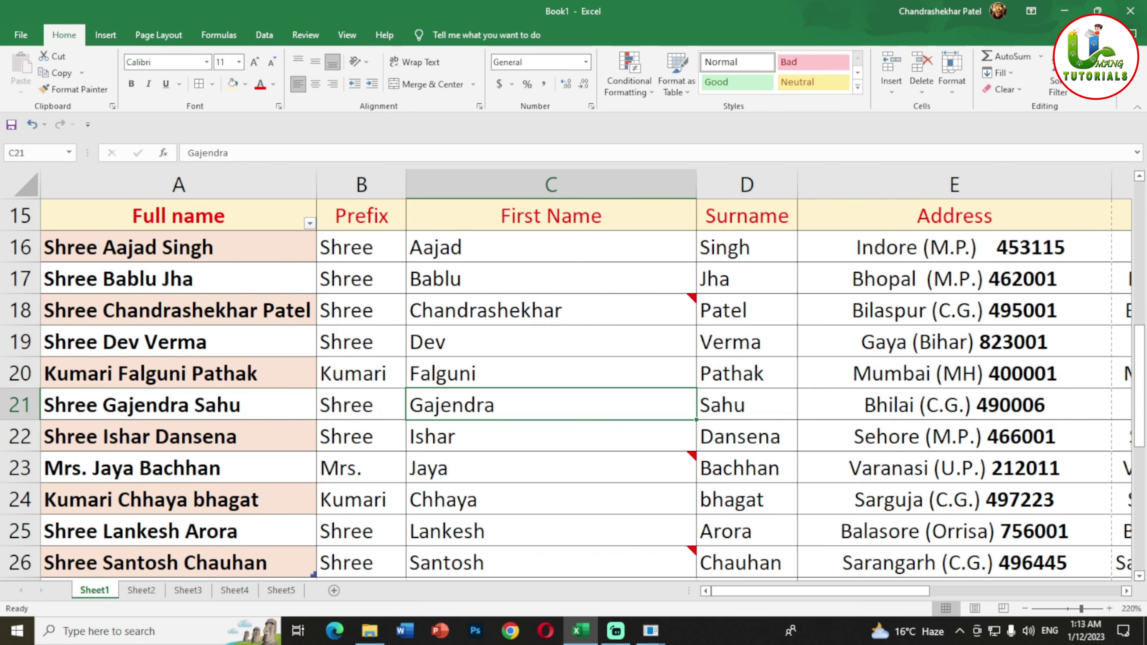
{"action": "key", "text": "ctrl+space"}
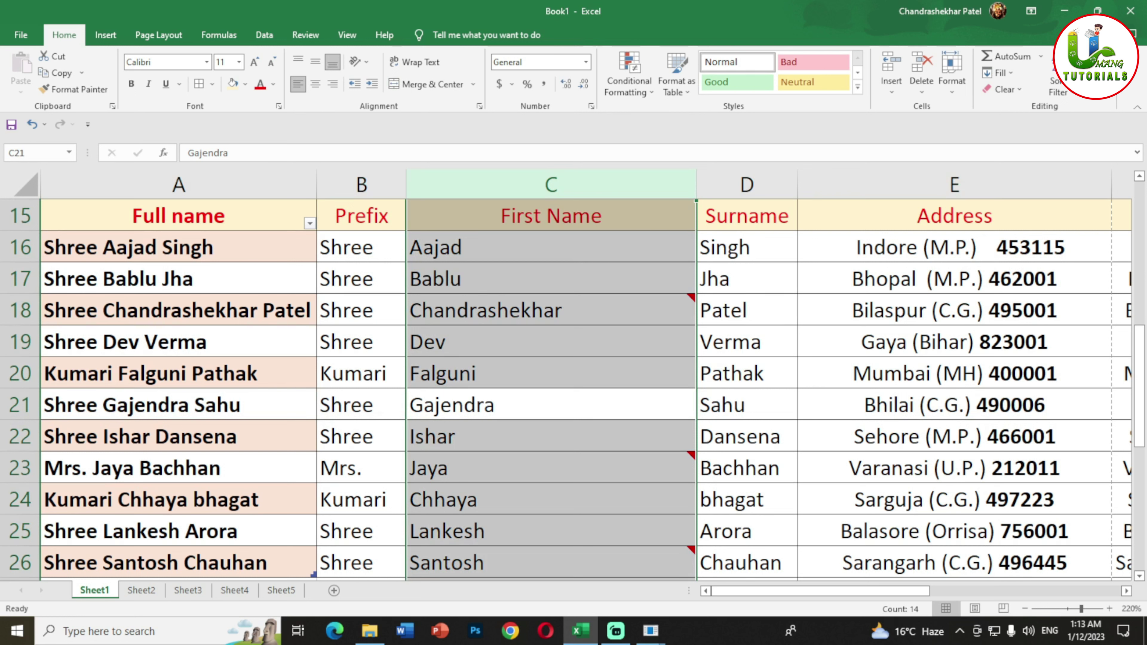
{"action": "scroll", "coordinate": [587, 388], "scroll_direction": "down", "scroll_amount": 5}
{"action": "scroll", "coordinate": [587, 388], "scroll_direction": "down", "scroll_amount": 6}
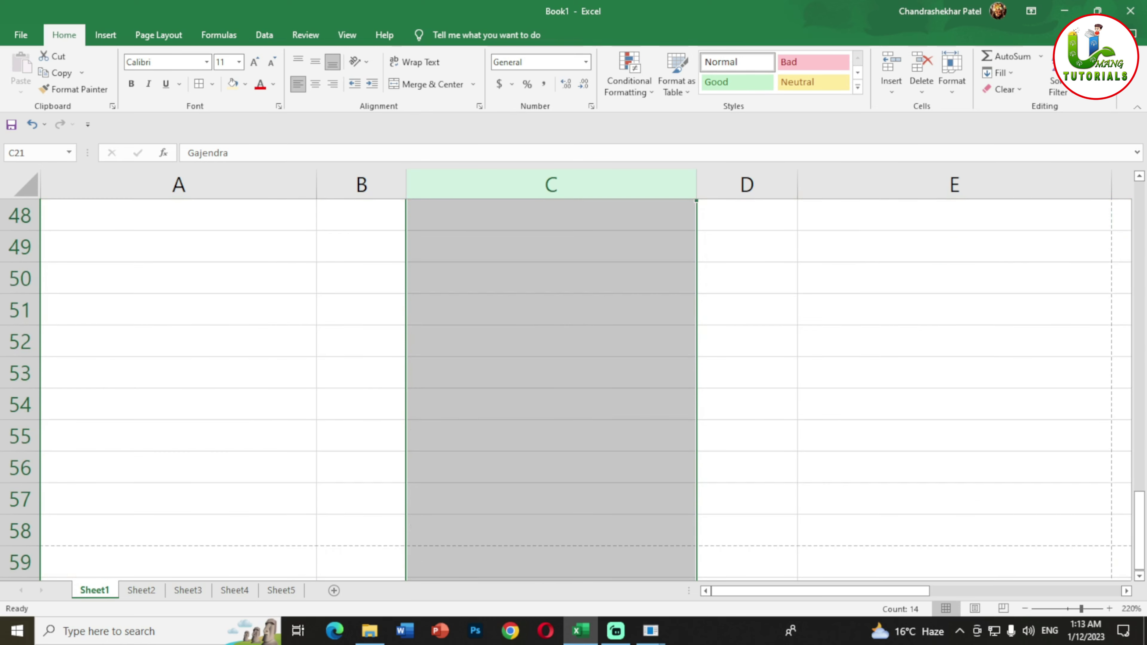
{"action": "scroll", "coordinate": [587, 389], "scroll_direction": "up", "scroll_amount": 6}
{"action": "scroll", "coordinate": [587, 389], "scroll_direction": "up", "scroll_amount": 7}
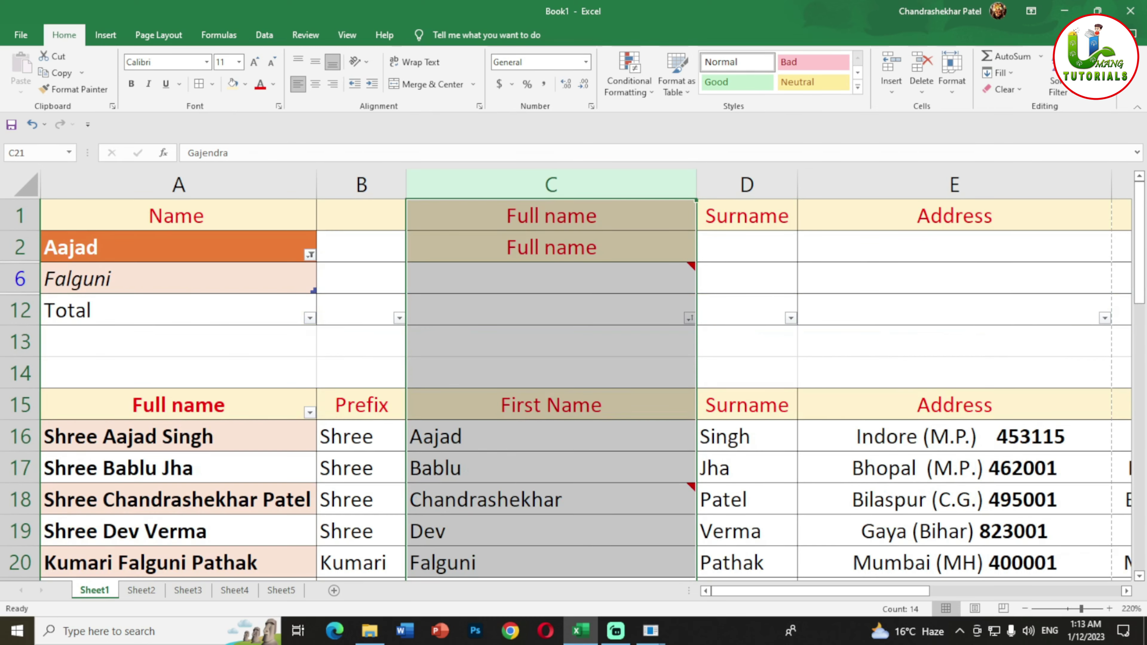
{"action": "scroll", "coordinate": [587, 389], "scroll_direction": "down", "scroll_amount": 2}
{"action": "scroll", "coordinate": [587, 388], "scroll_direction": "down", "scroll_amount": 1}
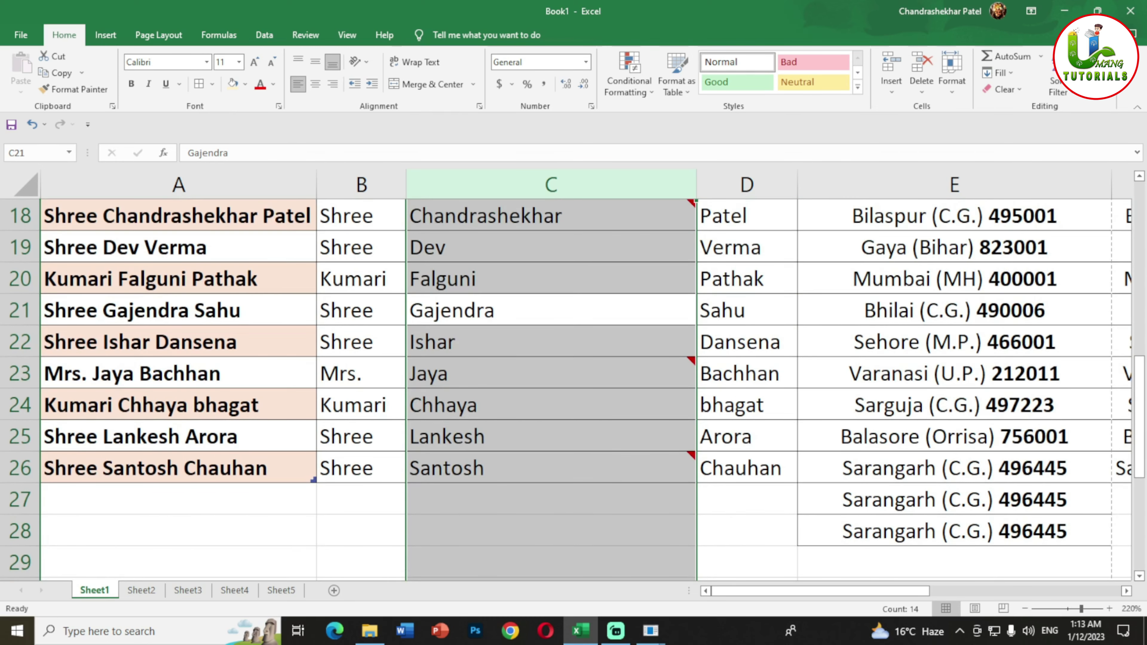
{"action": "left_click", "coordinate": [550, 311]}
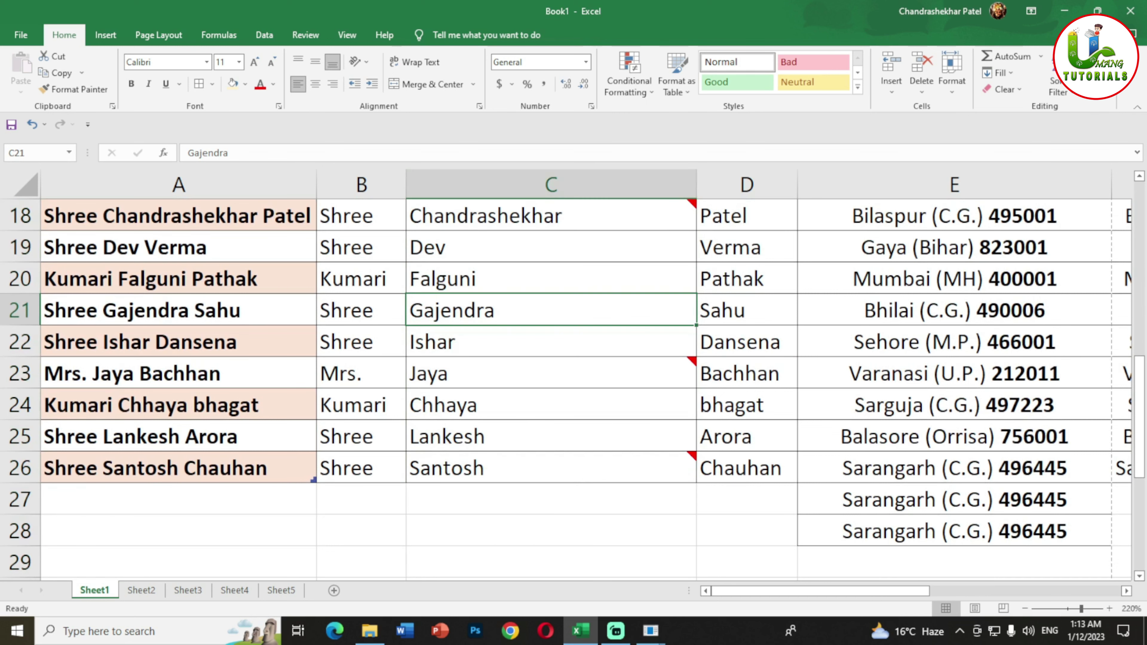
{"action": "key", "text": "shift+space"}
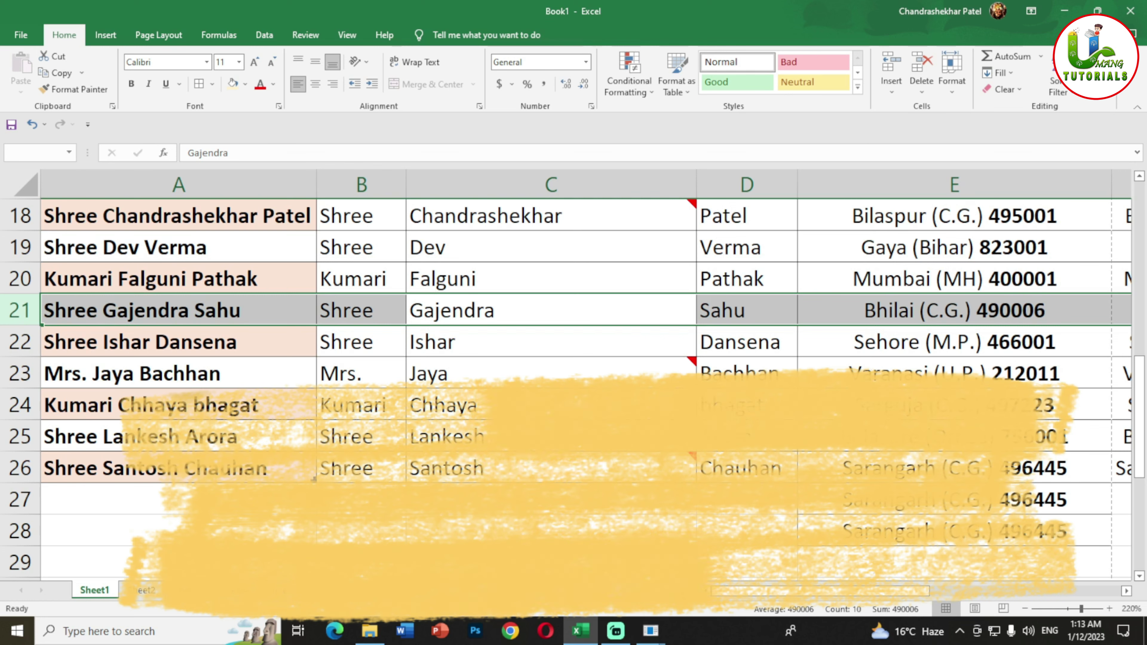
{"action": "key", "text": "ctrl+shift+space"}
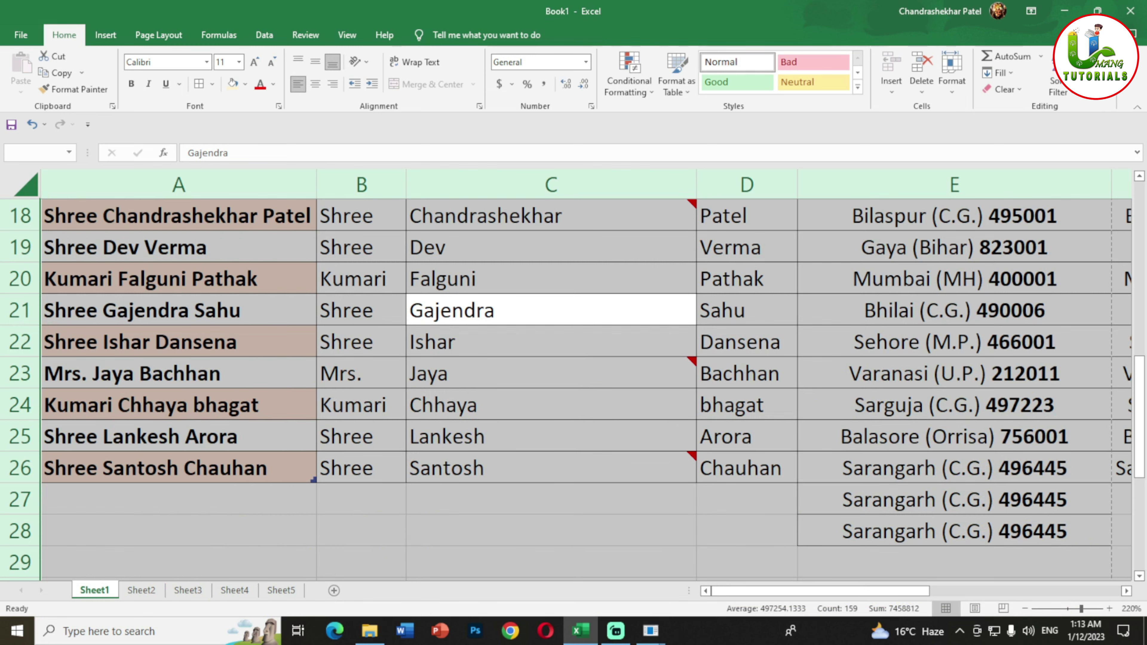
{"action": "left_click", "coordinate": [550, 310]}
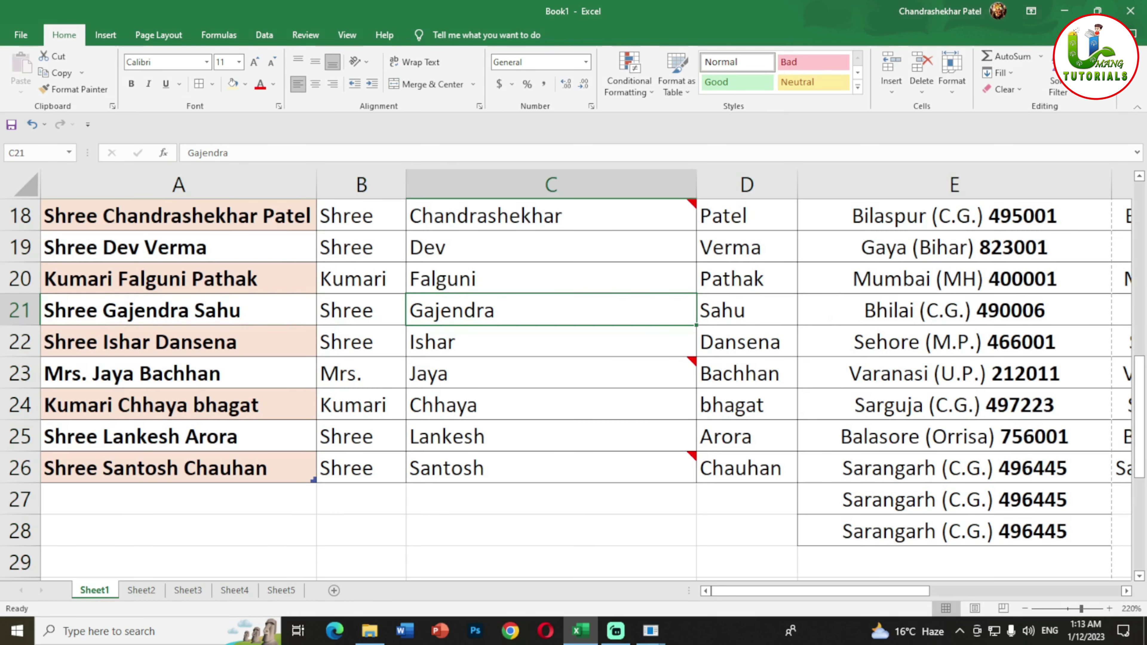
{"action": "key", "text": "ctrl+space"}
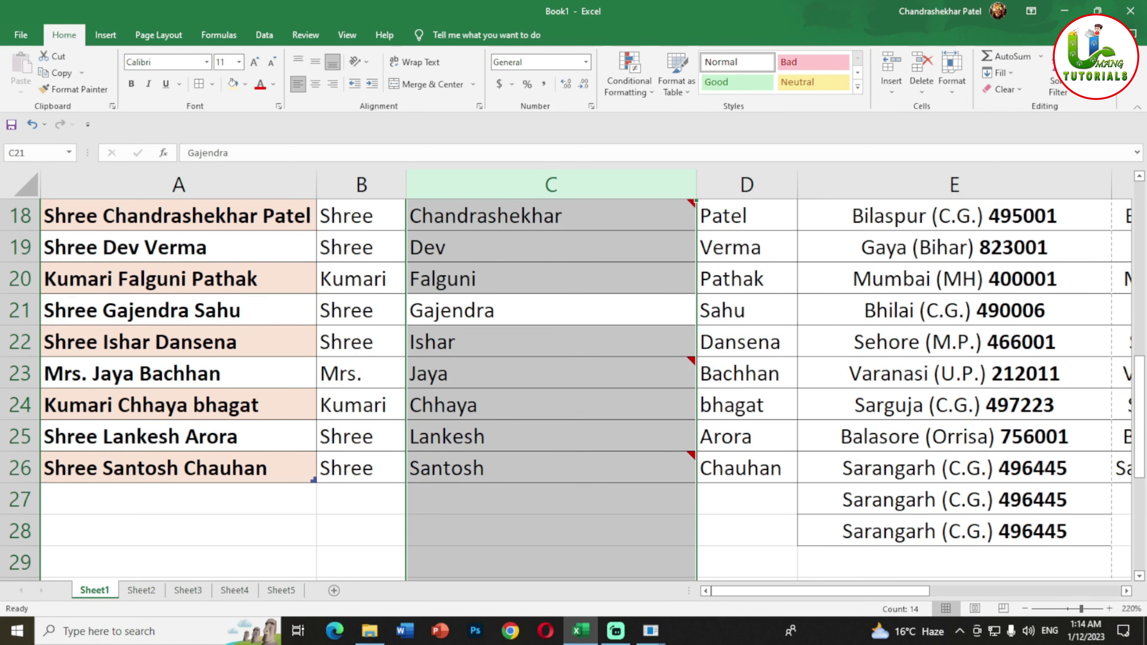
{"action": "key", "text": "ctrl+shift+space"}
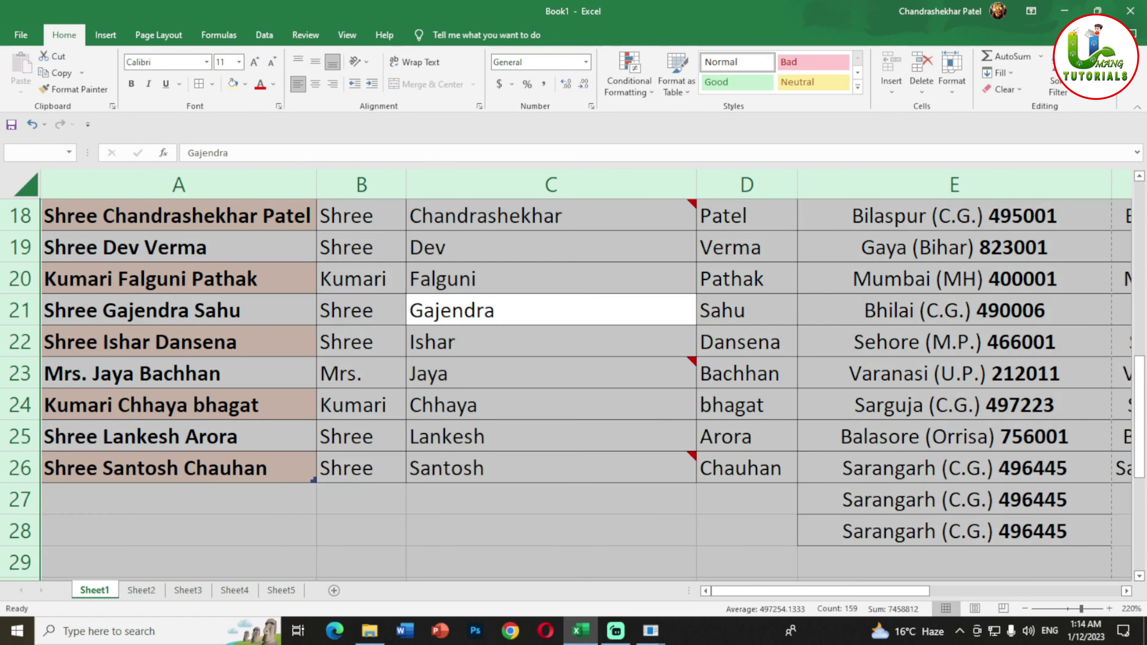
{"action": "left_click", "coordinate": [551, 342]}
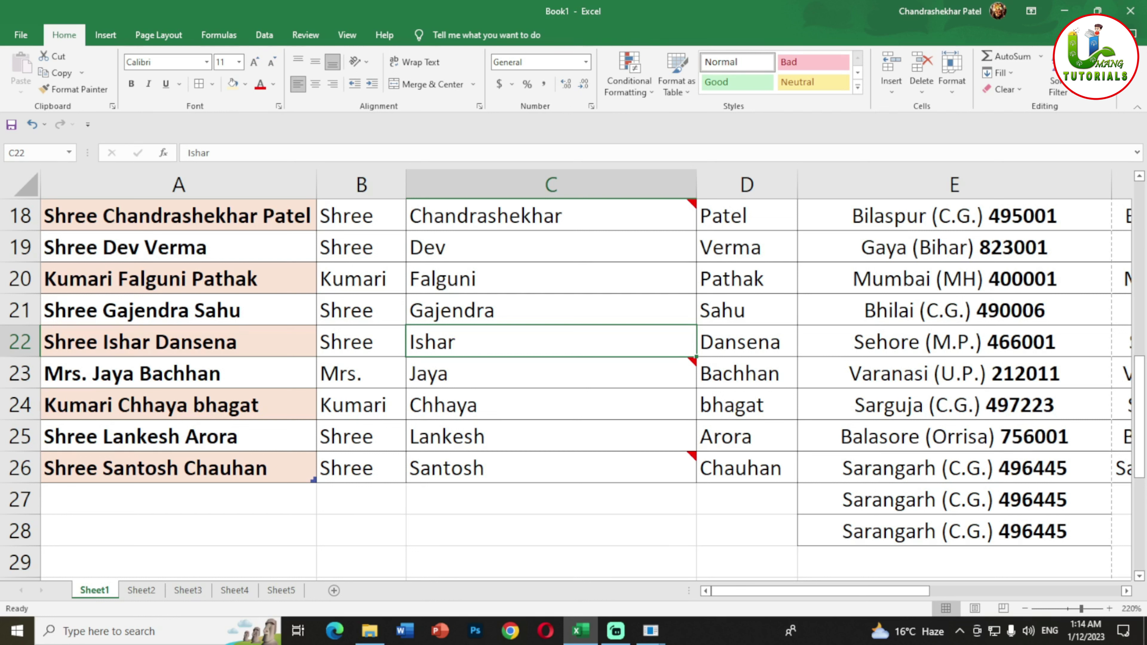
Add a 'CDPO' comment to Ishar's cell C22 and bring up Insert Function
{"action": "key", "text": "shift+F2"}
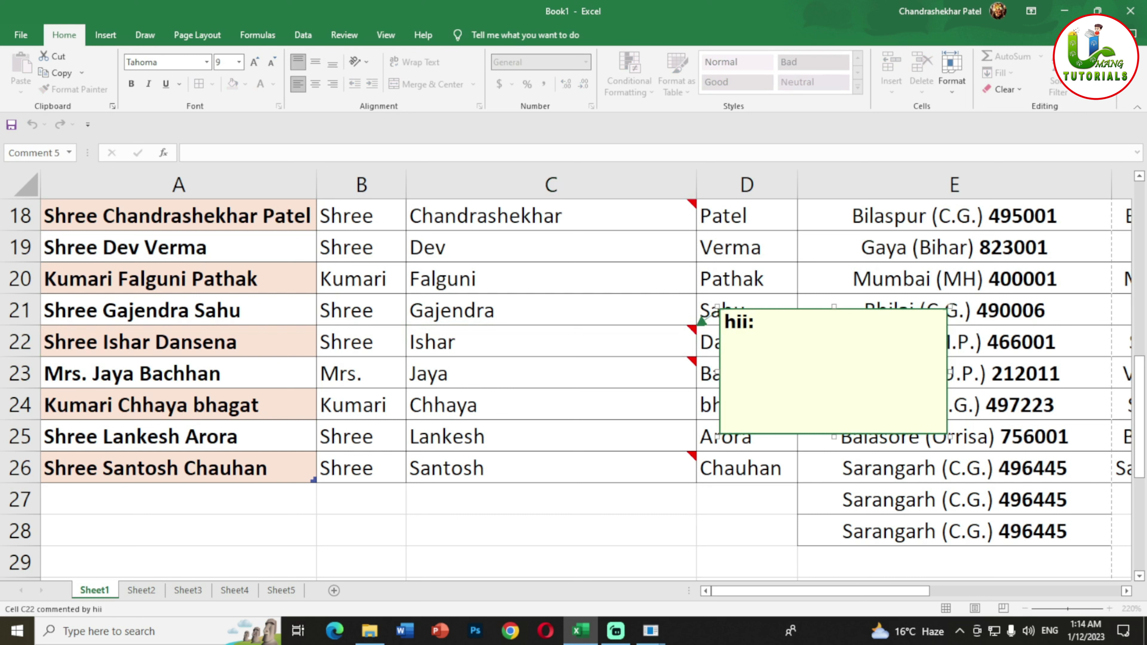
{"action": "type", "text": "CDPO"}
{"action": "key", "text": "Escape"}
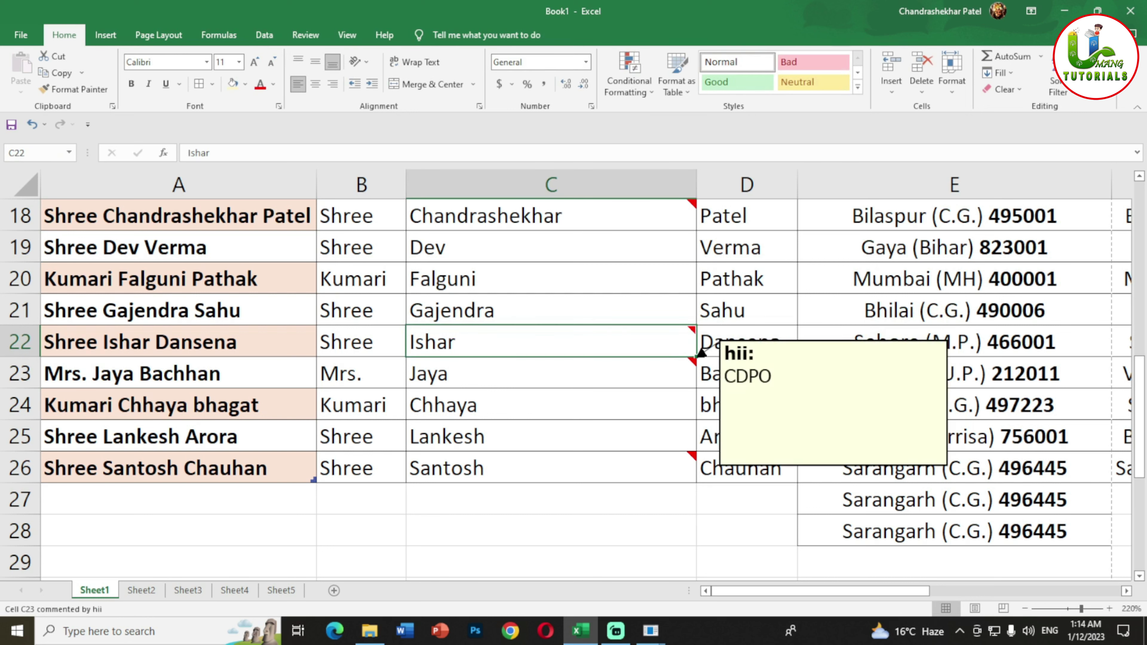
{"action": "key", "text": "shift+F3"}
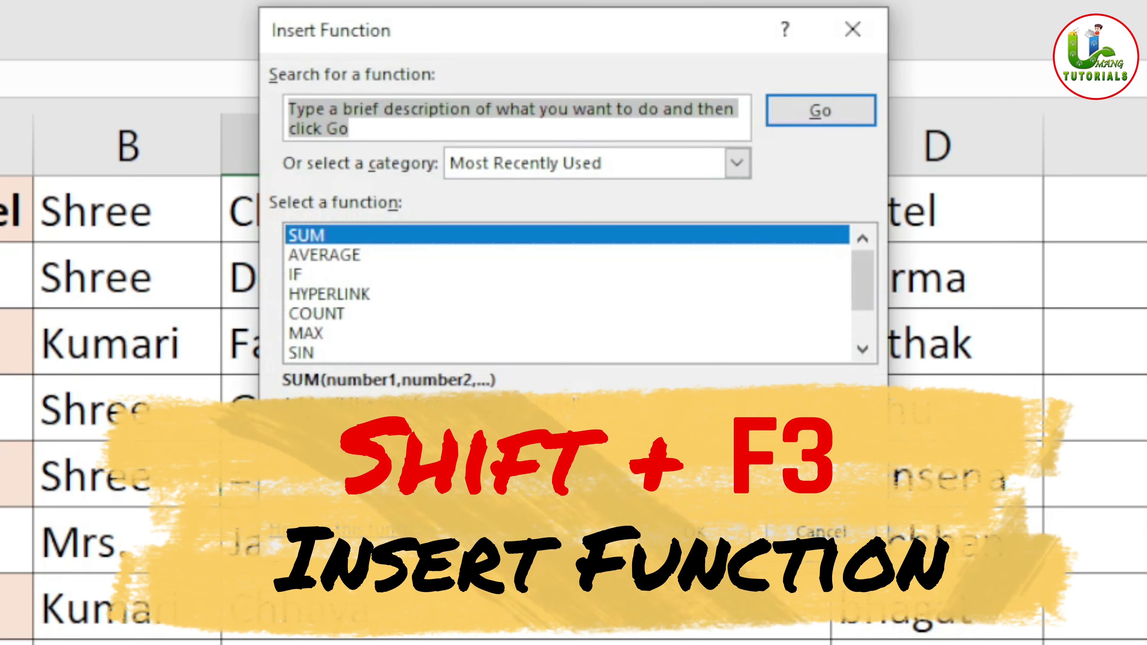
Cancel Insert Function and total H16:H28 with SUM in H29, giving 6543696
{"action": "key", "text": "Escape"}
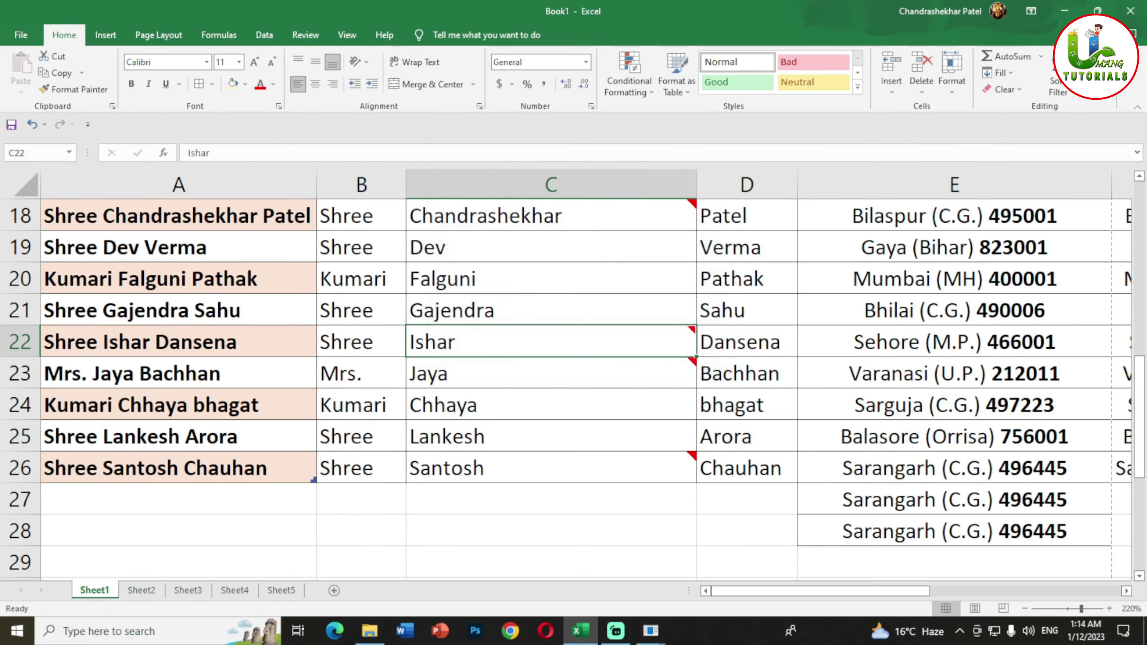
{"action": "left_click_drag", "start_coordinate": [722, 590], "coordinate": [804, 590]}
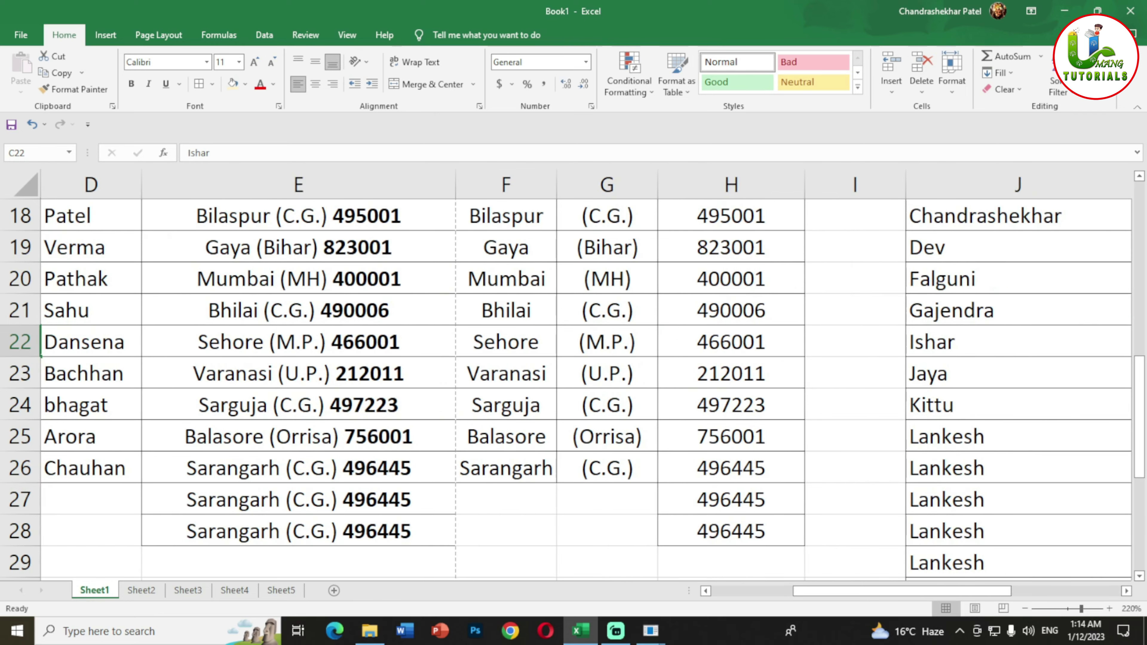
{"action": "scroll", "coordinate": [587, 375], "scroll_direction": "up", "scroll_amount": 4}
{"action": "mouse_move", "coordinate": [731, 373]}
{"action": "left_mouse_down"}
{"action": "mouse_move", "coordinate": [731, 563]}
{"action": "mouse_move", "coordinate": [731, 498]}
{"action": "left_mouse_up"}
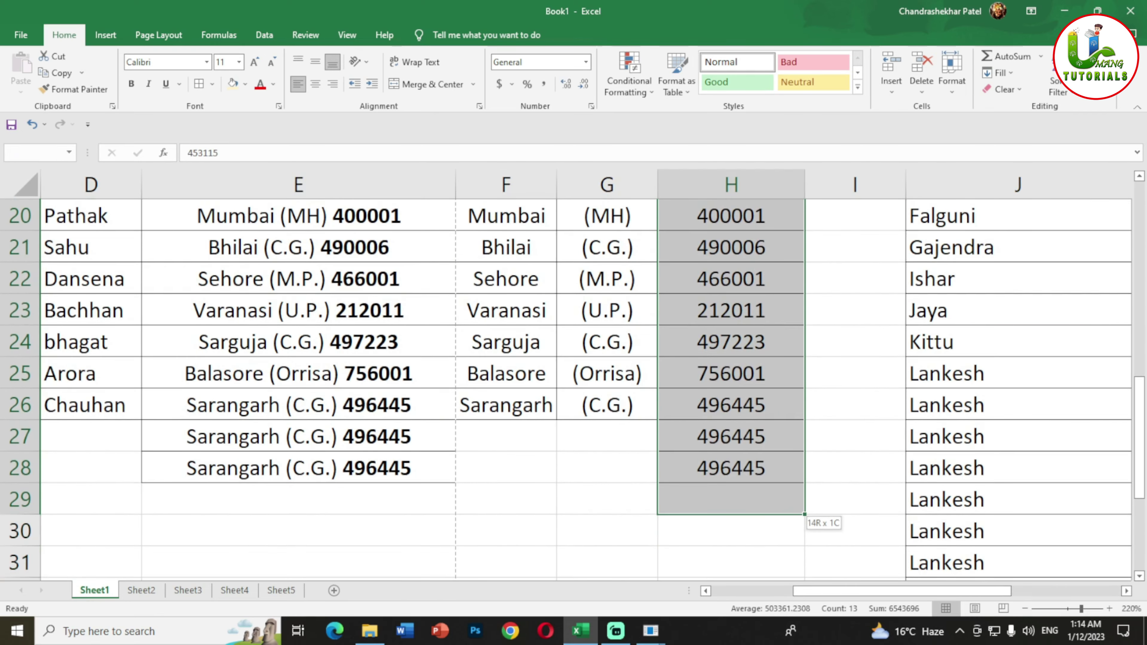
{"action": "left_click", "coordinate": [731, 498]}
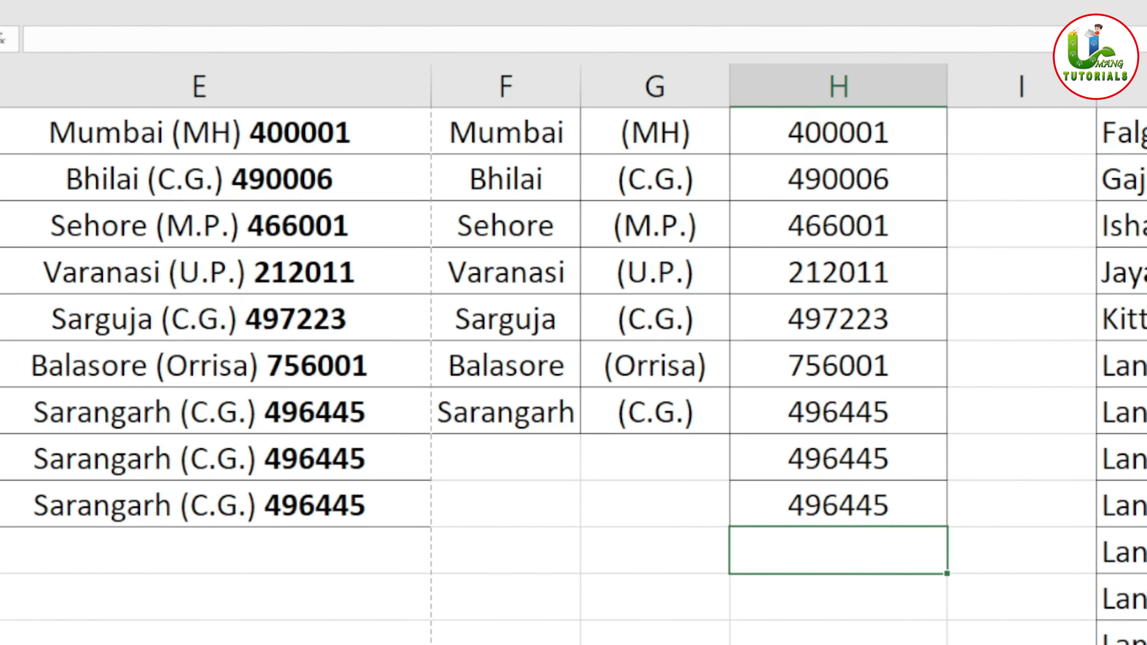
{"action": "key", "text": "shift+F3"}
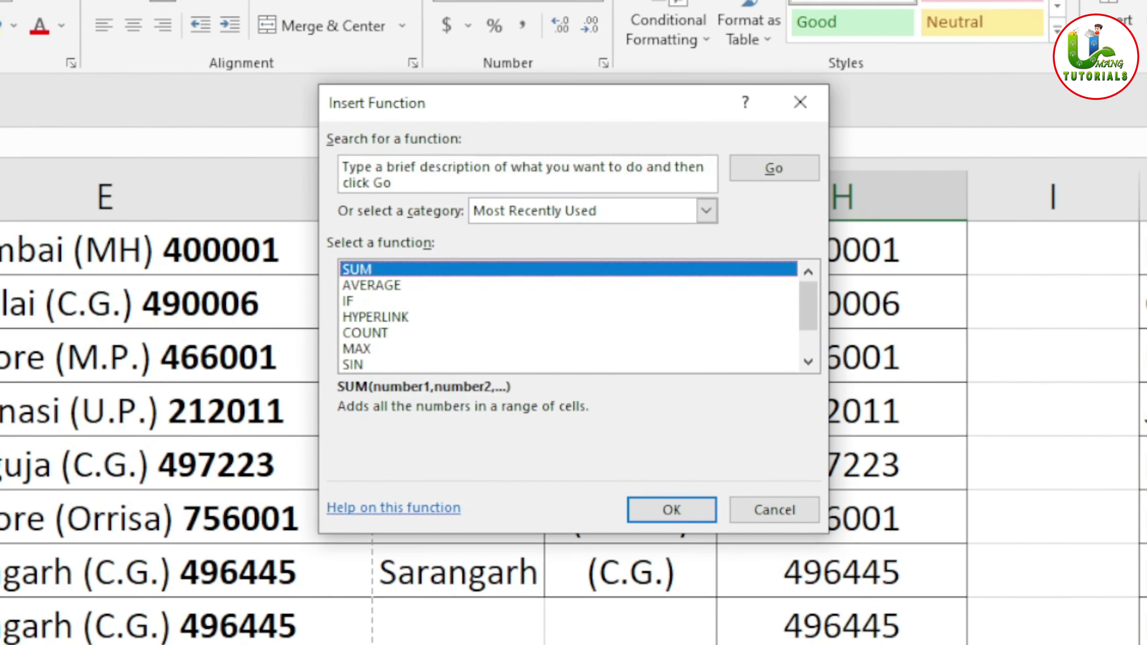
{"action": "key", "text": "Return"}
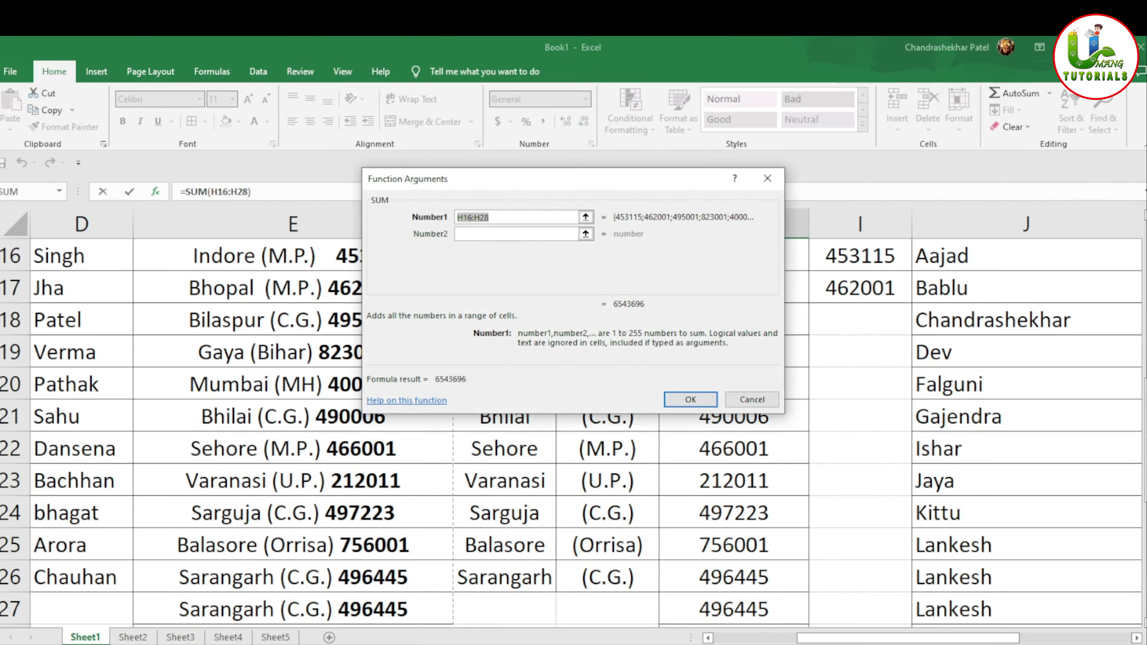
{"action": "key", "text": "Return"}
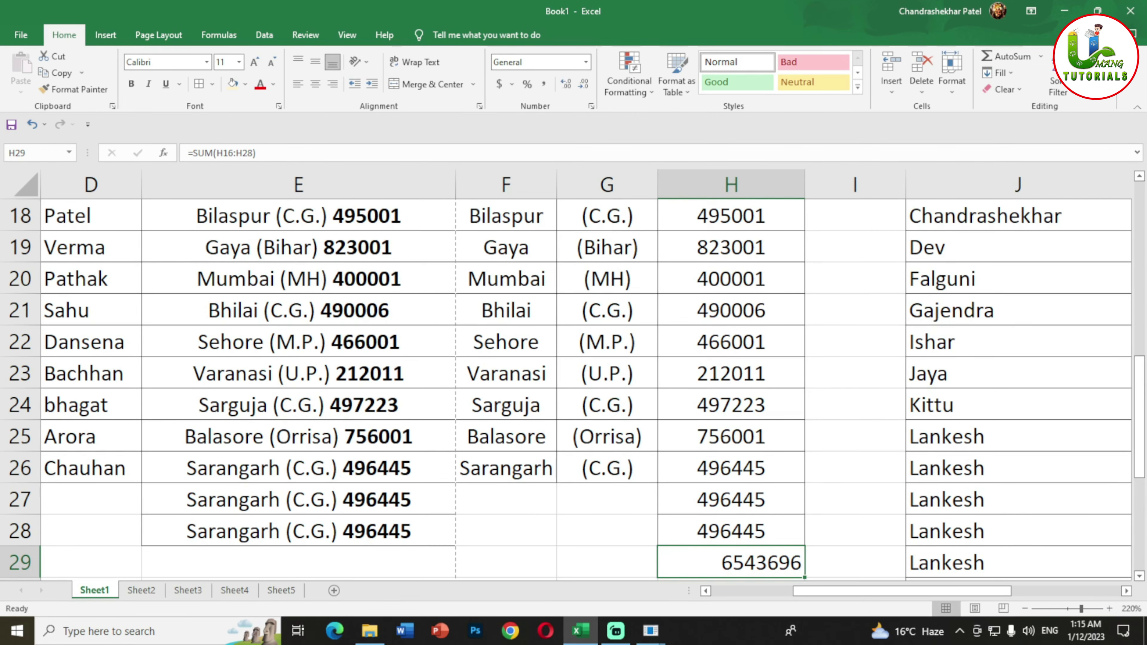
Reopen the SUM formula in H29, then delete it so H29 is blank
{"action": "left_click_drag", "start_coordinate": [731, 216], "coordinate": [731, 531]}
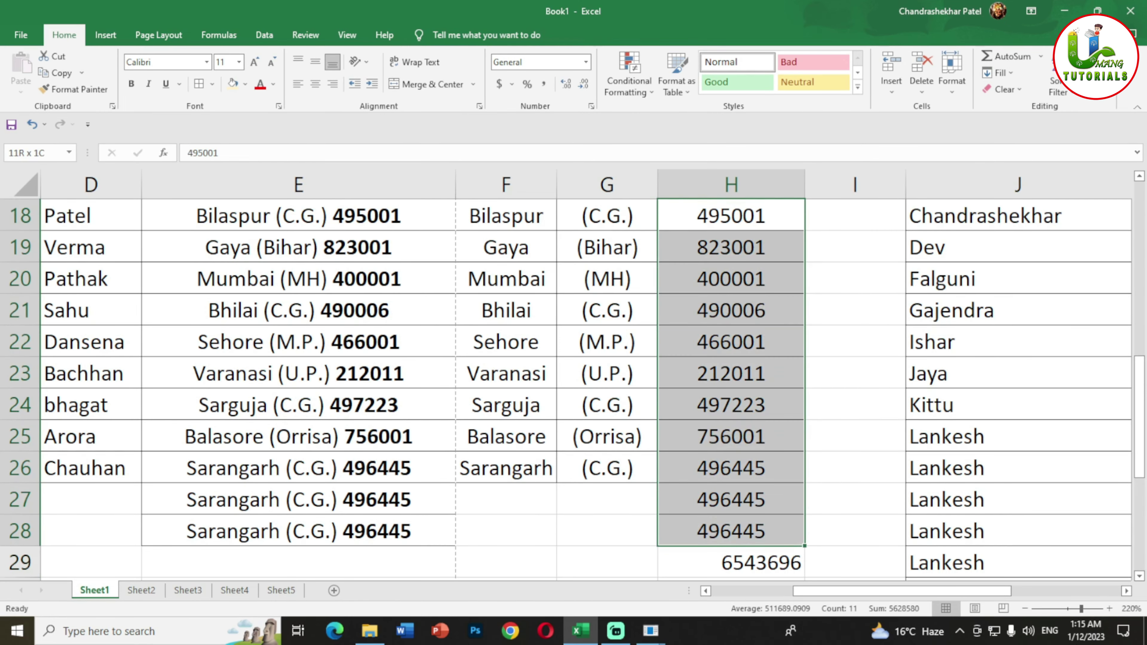
{"action": "left_click", "coordinate": [732, 562]}
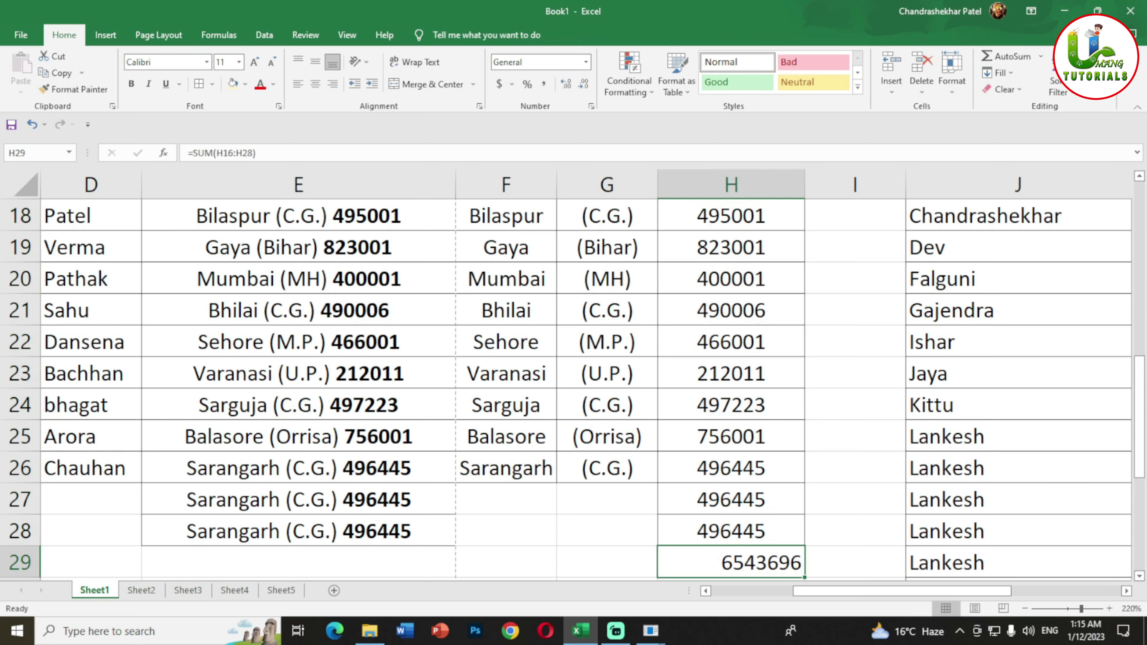
{"action": "key", "text": "F2"}
{"action": "key", "text": "shift+F3"}
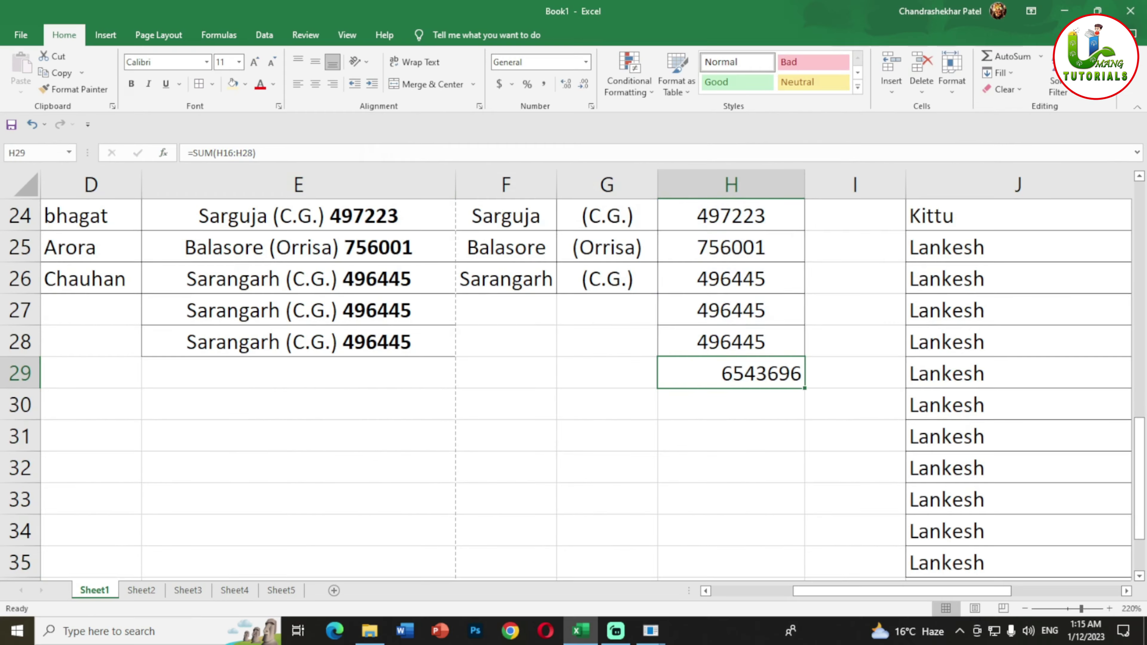
{"action": "key", "text": "F2"}
{"action": "key", "text": "shift+Home"}
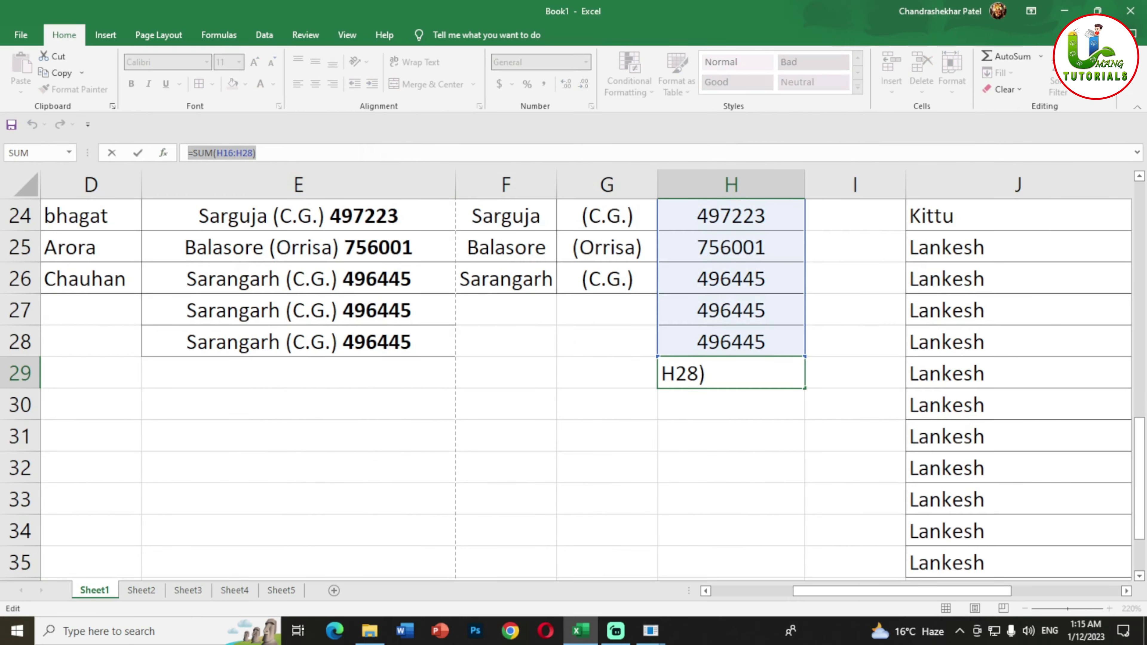
{"action": "key", "text": "BackSpace"}
Insert =AVERAGE(H16:H28) in H29, giving 503361.2308
{"action": "left_click", "coordinate": [730, 436]}
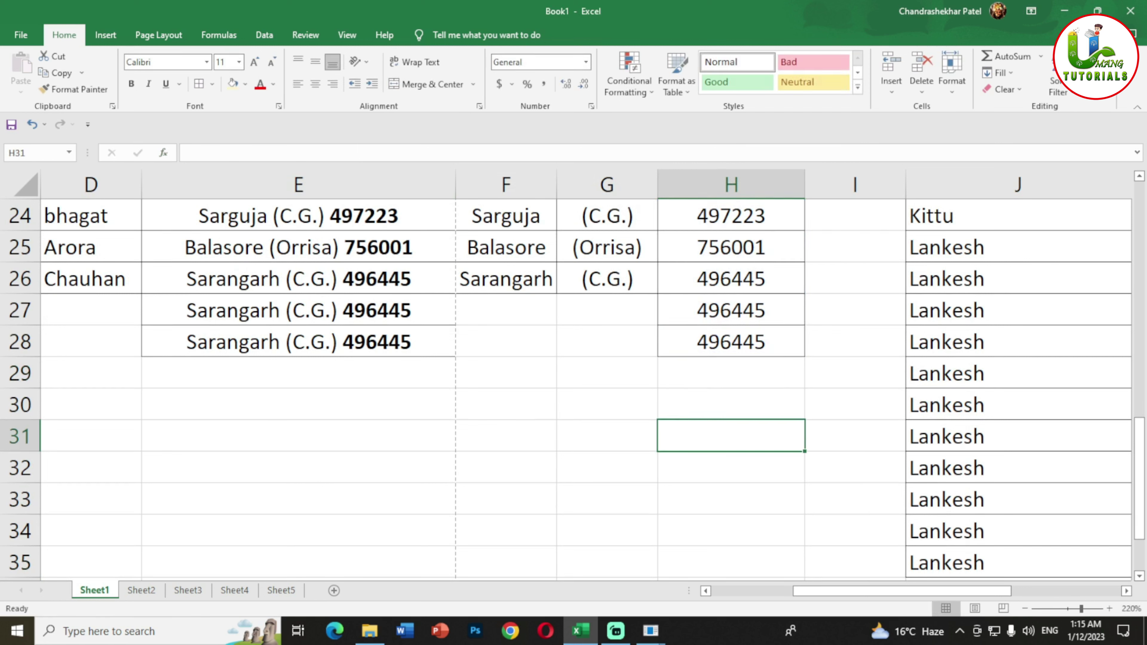
{"action": "left_click", "coordinate": [731, 373]}
{"action": "key", "text": "shift+F3"}
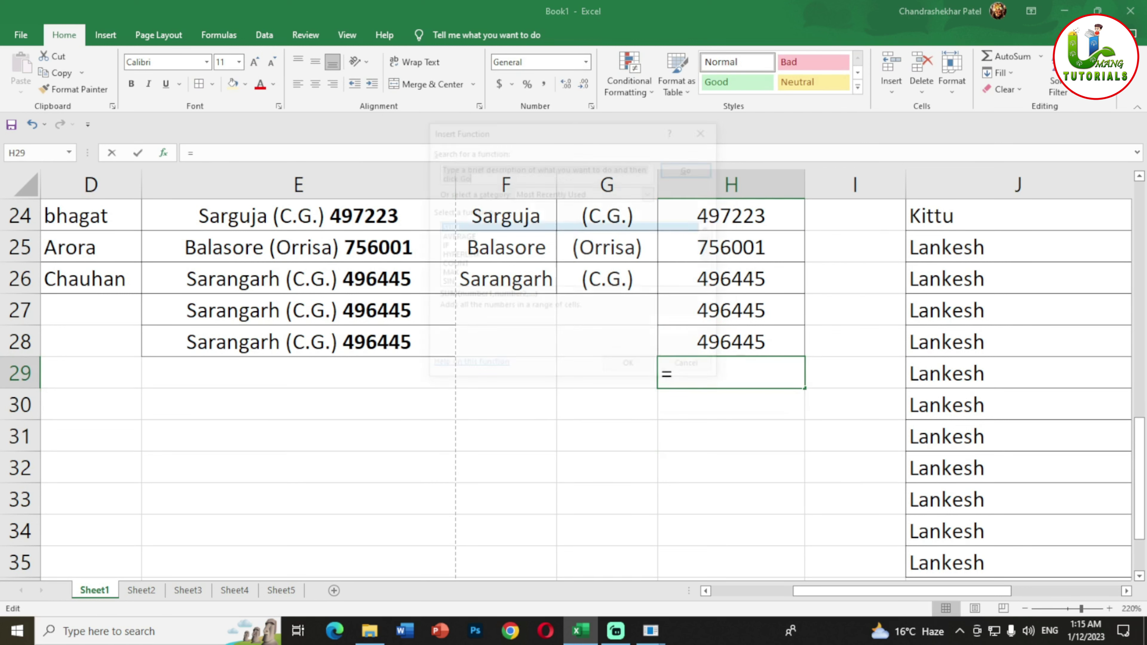
{"action": "key", "text": "Down"}
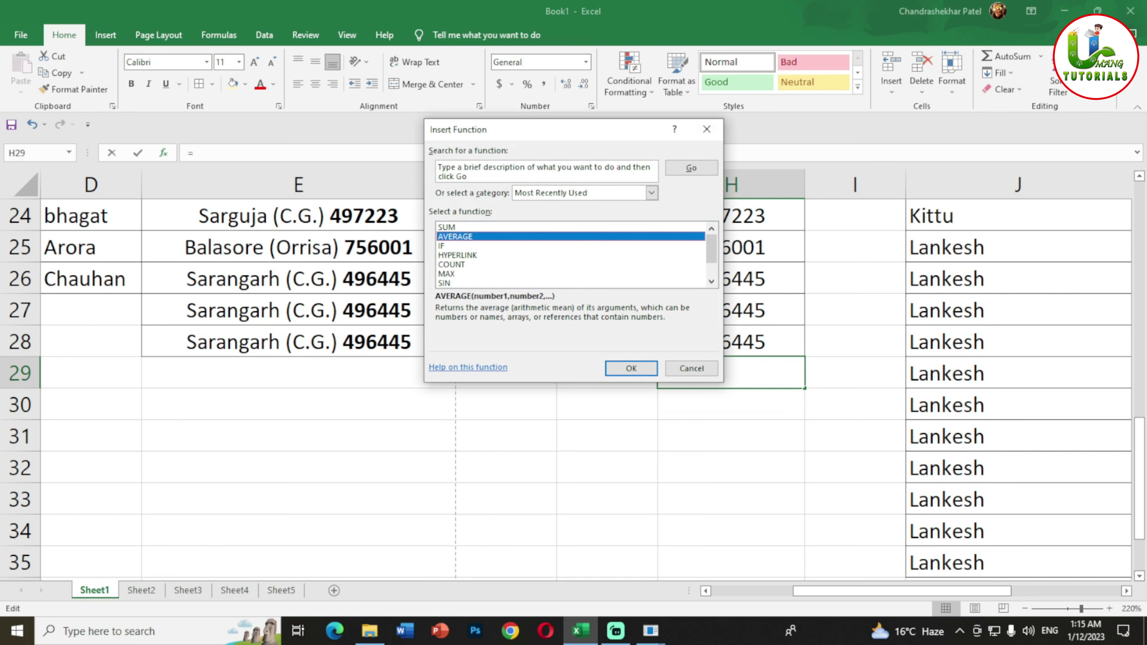
{"action": "key", "text": "Return"}
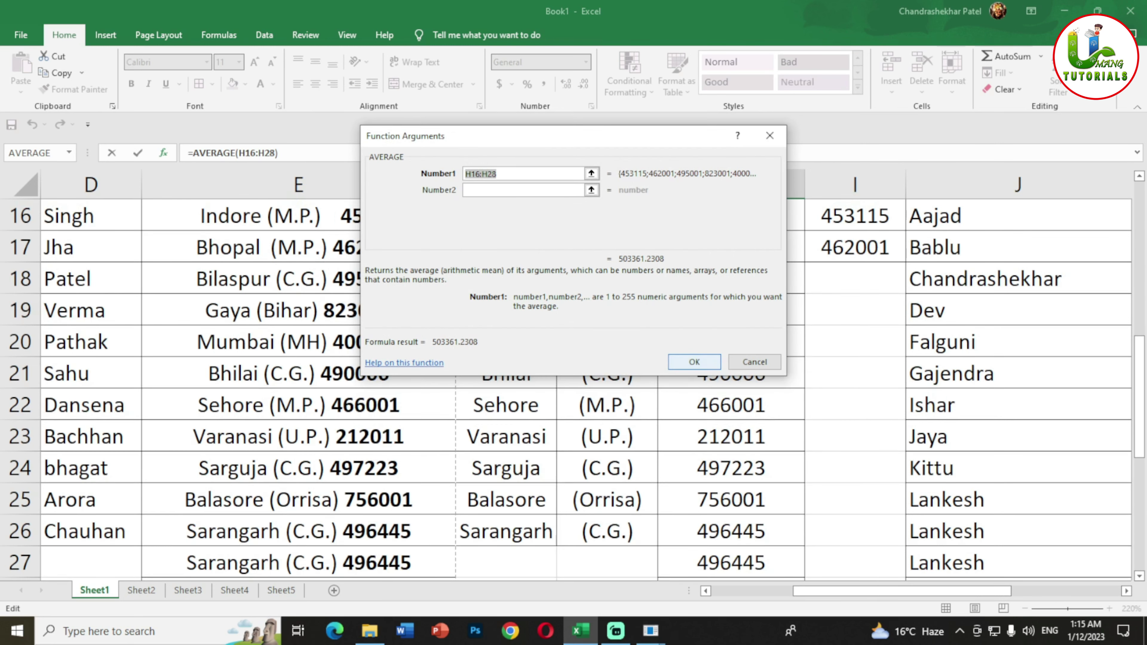
{"action": "key", "text": "Return"}
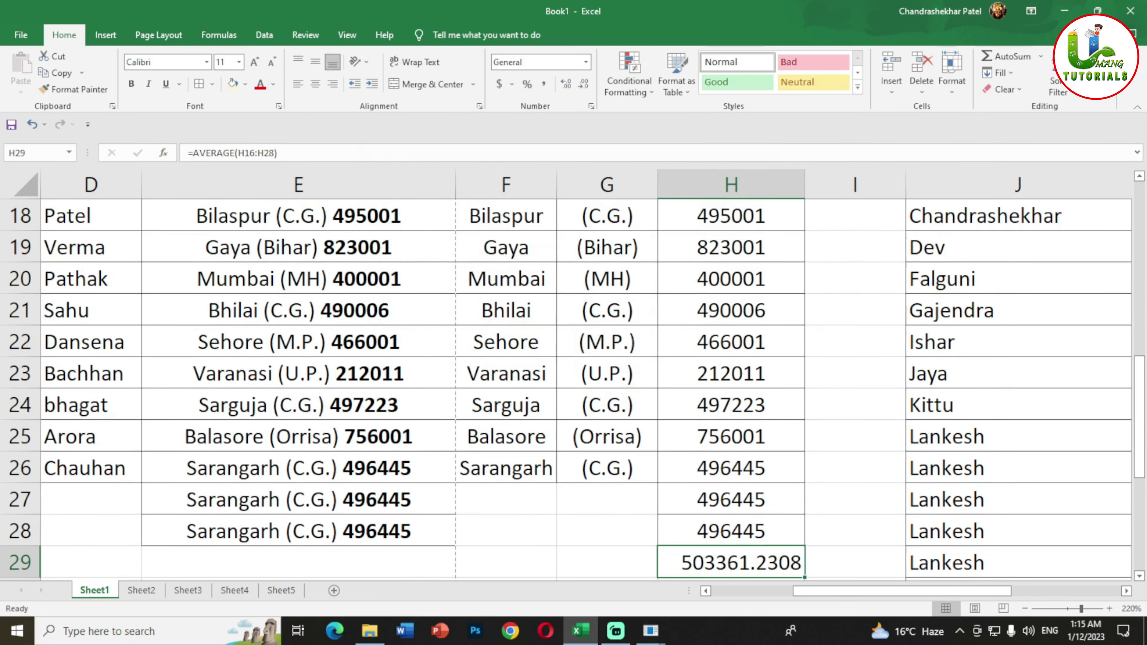
Select the AVERAGE formula text and finish editing, leaving H29 empty
{"action": "scroll", "coordinate": [573, 388], "scroll_direction": "down", "scroll_amount": 2}
{"action": "scroll", "coordinate": [573, 388], "scroll_direction": "up", "scroll_amount": 1}
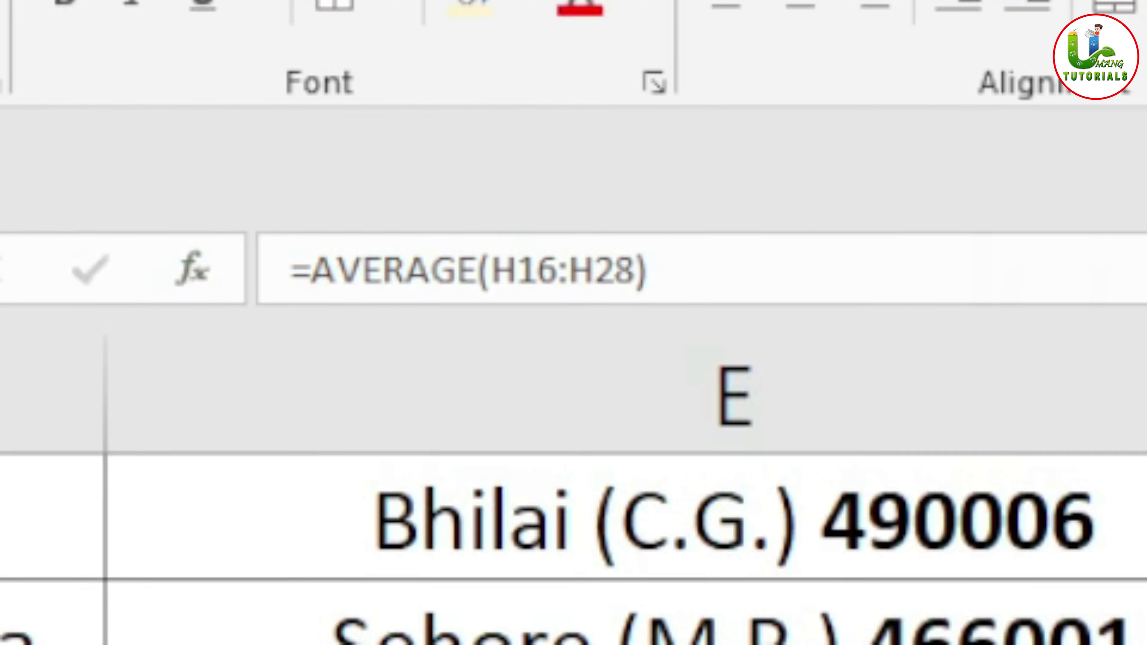
{"action": "left_click_drag", "start_coordinate": [276, 152], "coordinate": [237, 153]}
{"action": "key", "text": "shift+Home"}
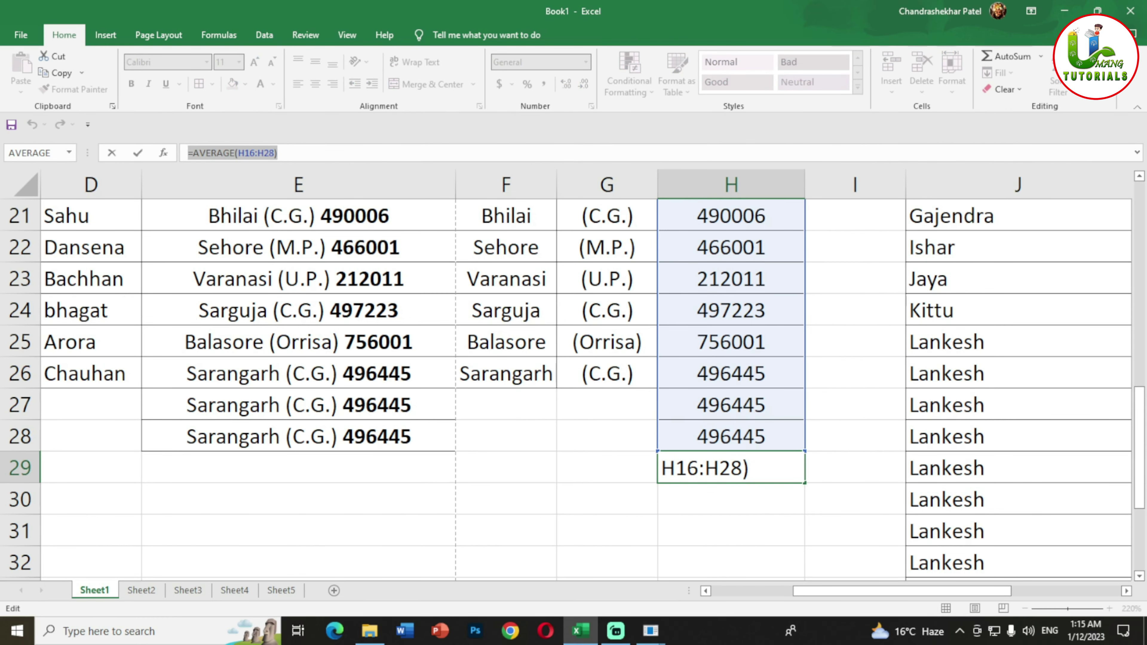
{"action": "left_click", "coordinate": [506, 467]}
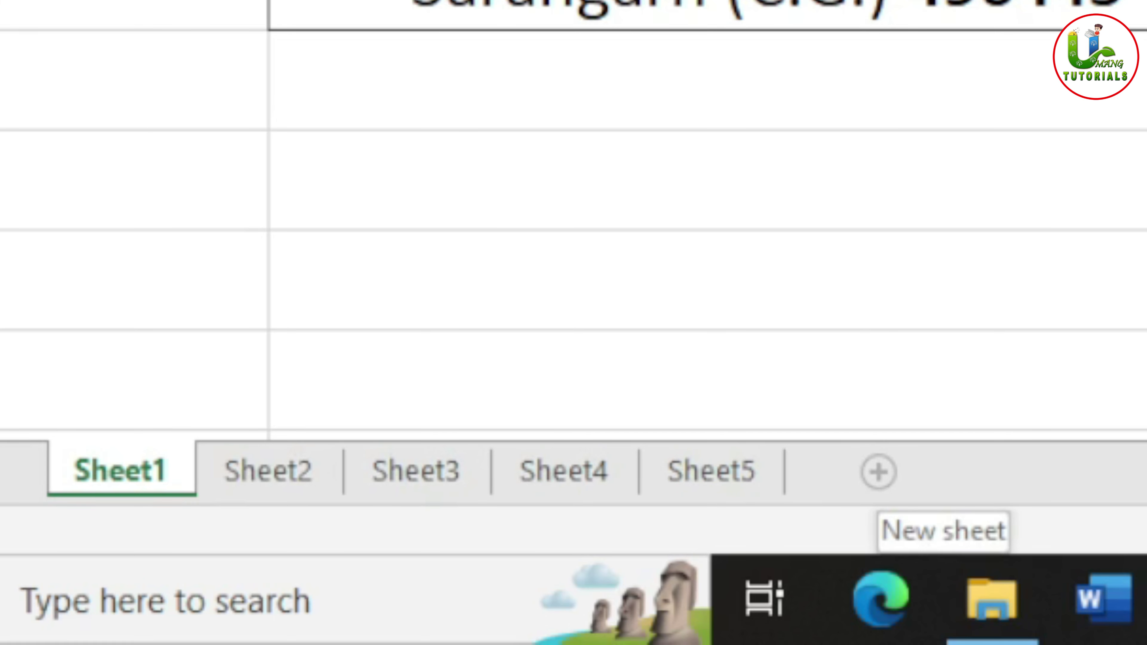
Insert two new blank worksheets, Sheet6 and Sheet7, with Shift+F11
{"action": "left_click", "coordinate": [704, 80]}
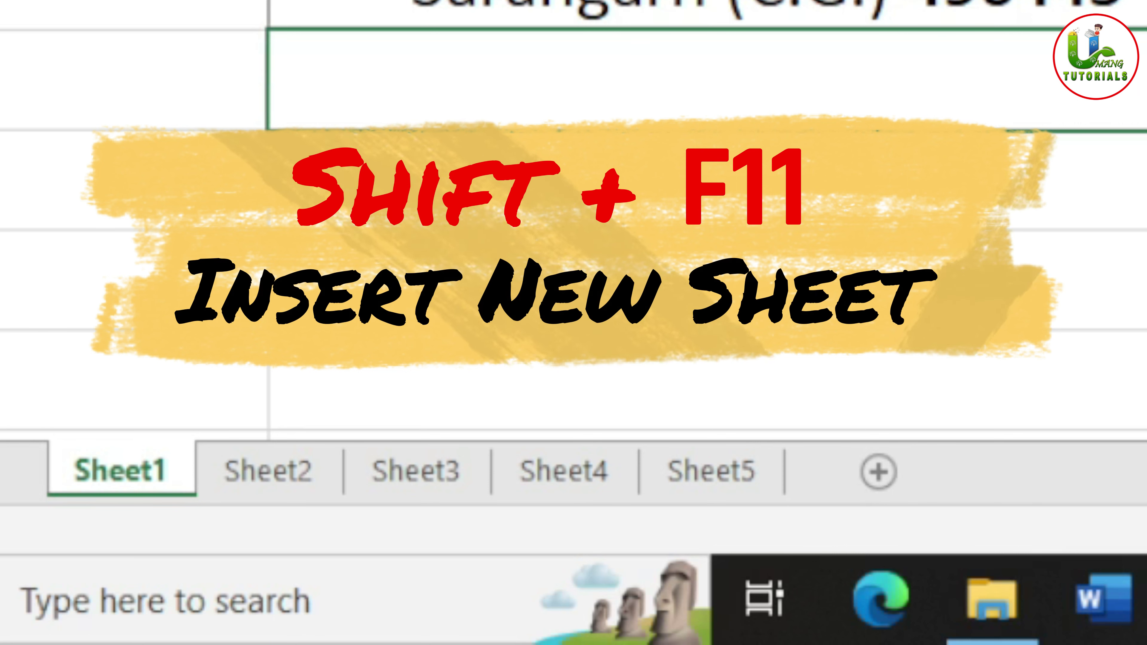
{"action": "key", "text": "shift+F11"}
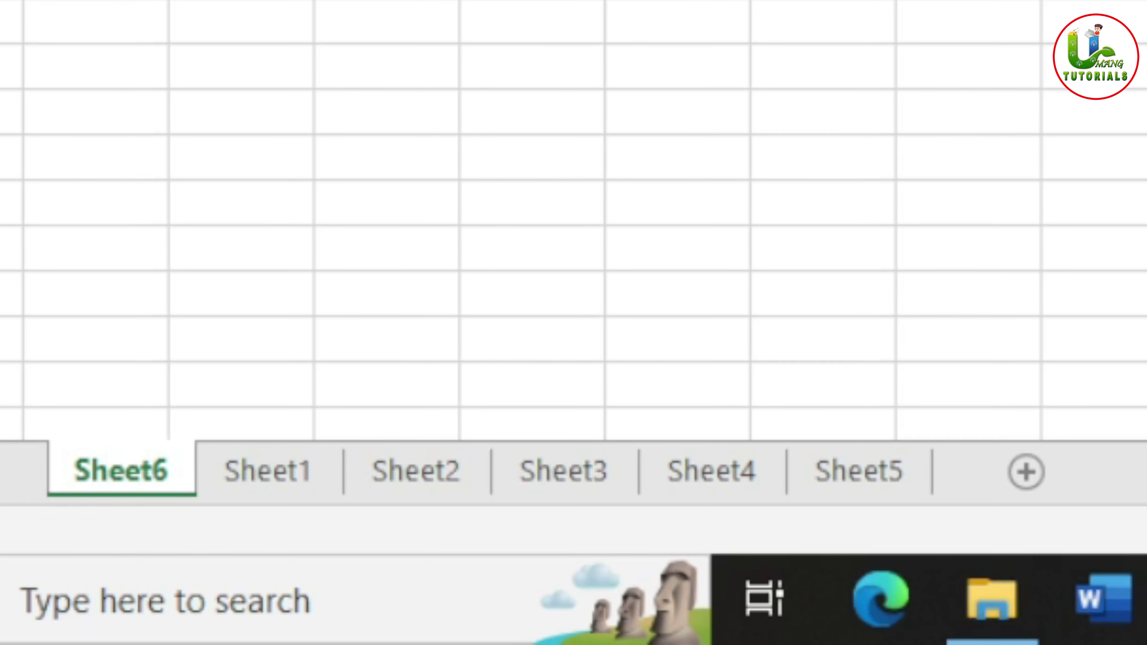
{"action": "key", "text": "shift+F11"}
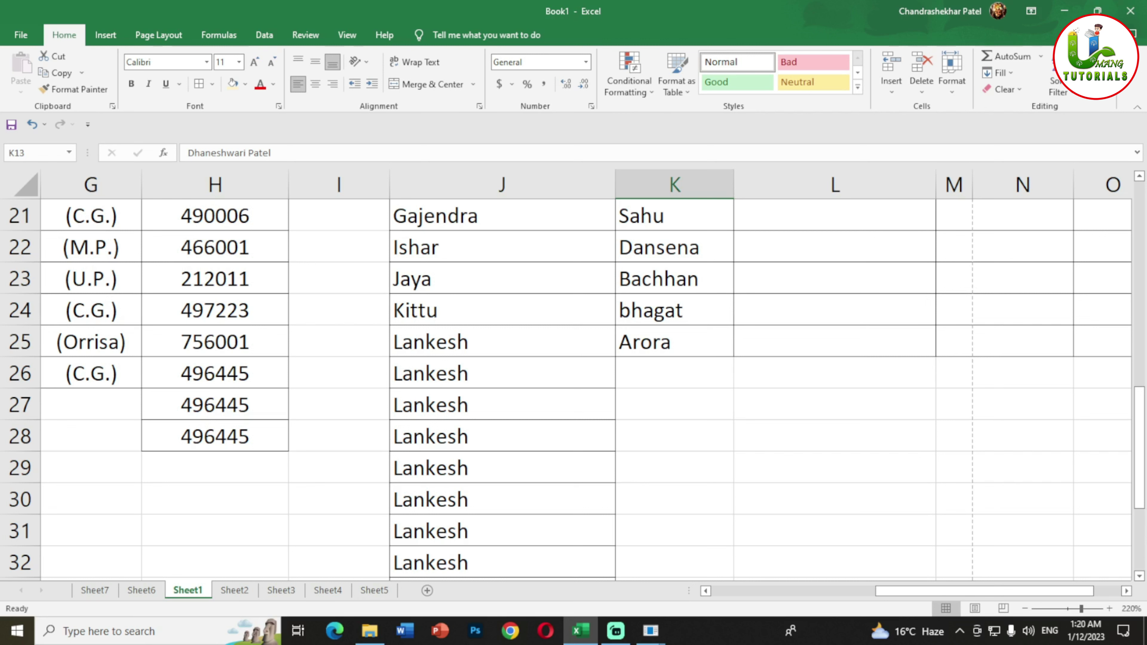
Enter today's date, 1/12/2023, in cell A30 with the Ctrl+; shortcut
{"action": "scroll", "coordinate": [574, 389], "scroll_direction": "down", "scroll_amount": 1}
{"action": "scroll", "coordinate": [573, 389], "scroll_direction": "down", "scroll_amount": 2}
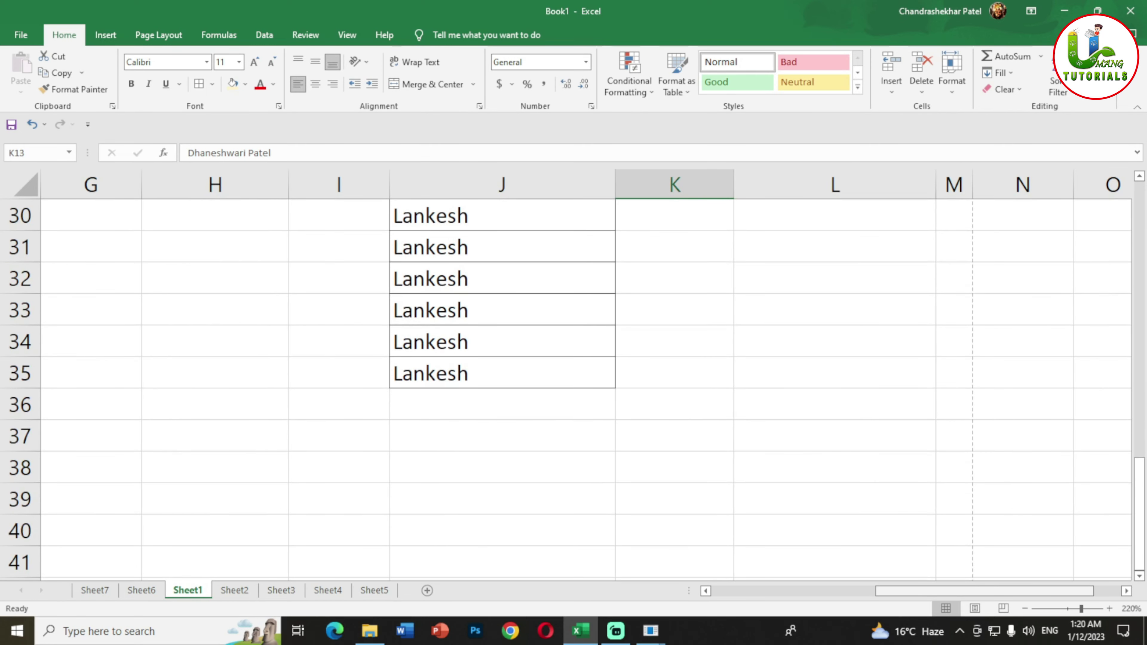
{"action": "scroll", "coordinate": [574, 375], "scroll_direction": "left", "scroll_amount": 3}
{"action": "scroll", "coordinate": [574, 388], "scroll_direction": "up", "scroll_amount": 3}
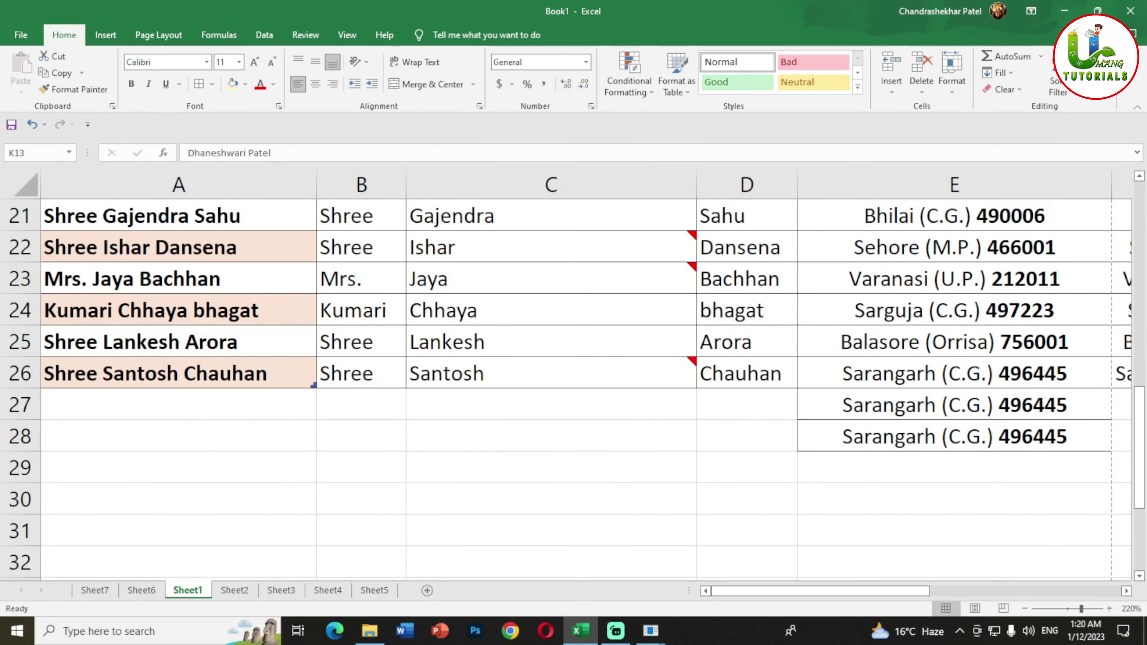
{"action": "scroll", "coordinate": [573, 388], "scroll_direction": "down", "scroll_amount": 1}
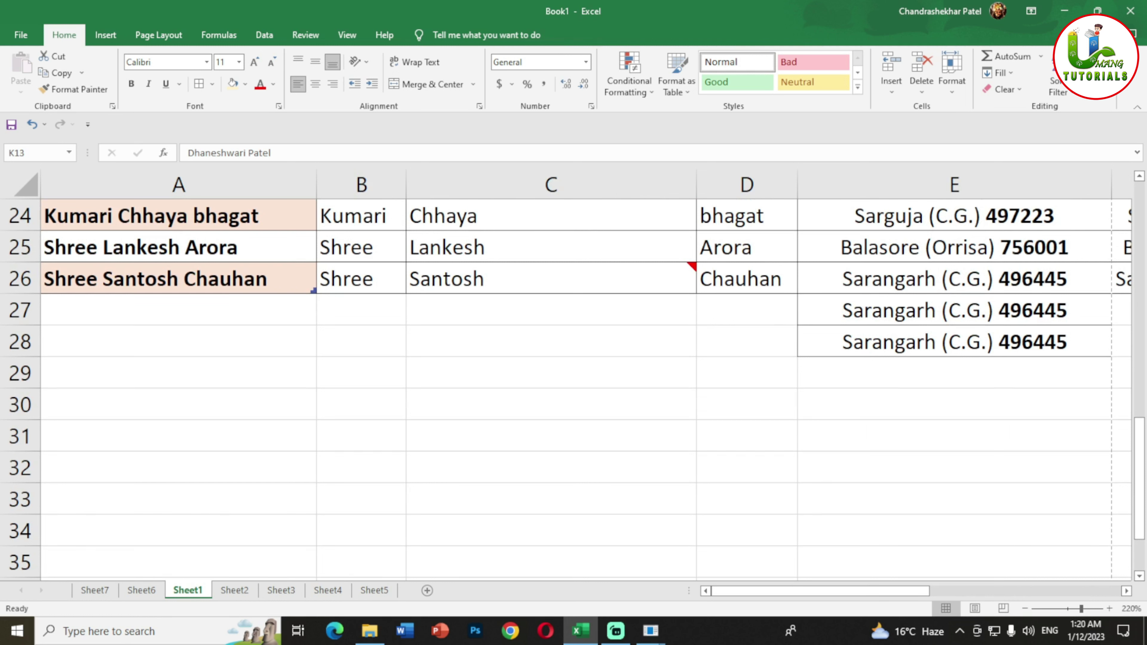
{"action": "left_click", "coordinate": [178, 404]}
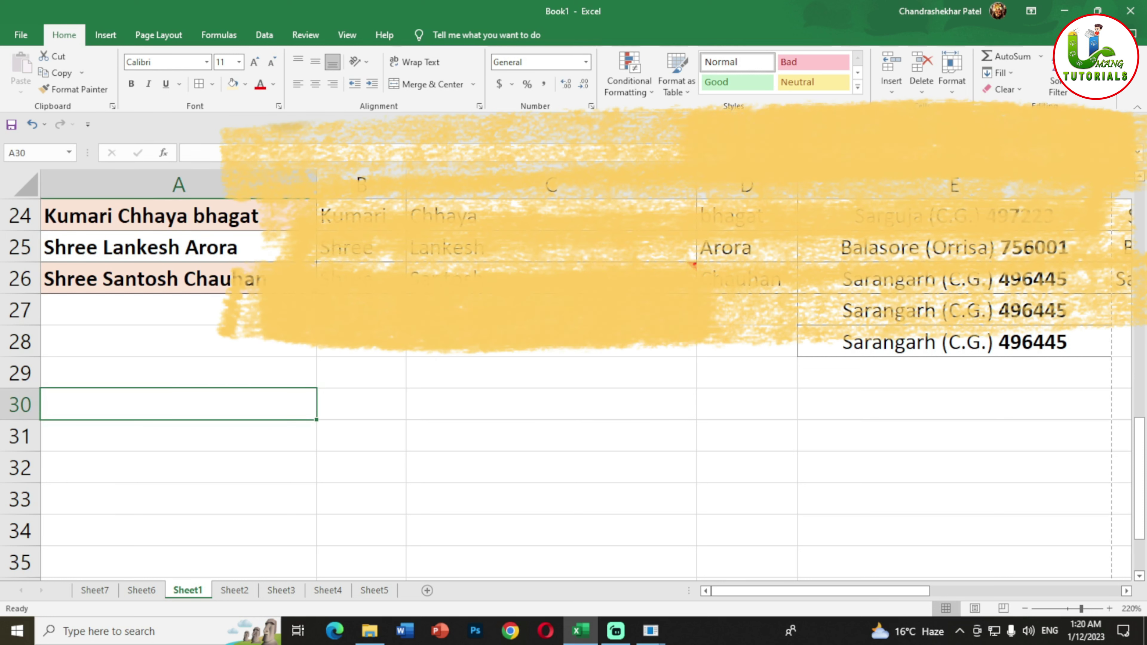
{"action": "key", "text": "ctrl+semicolon"}
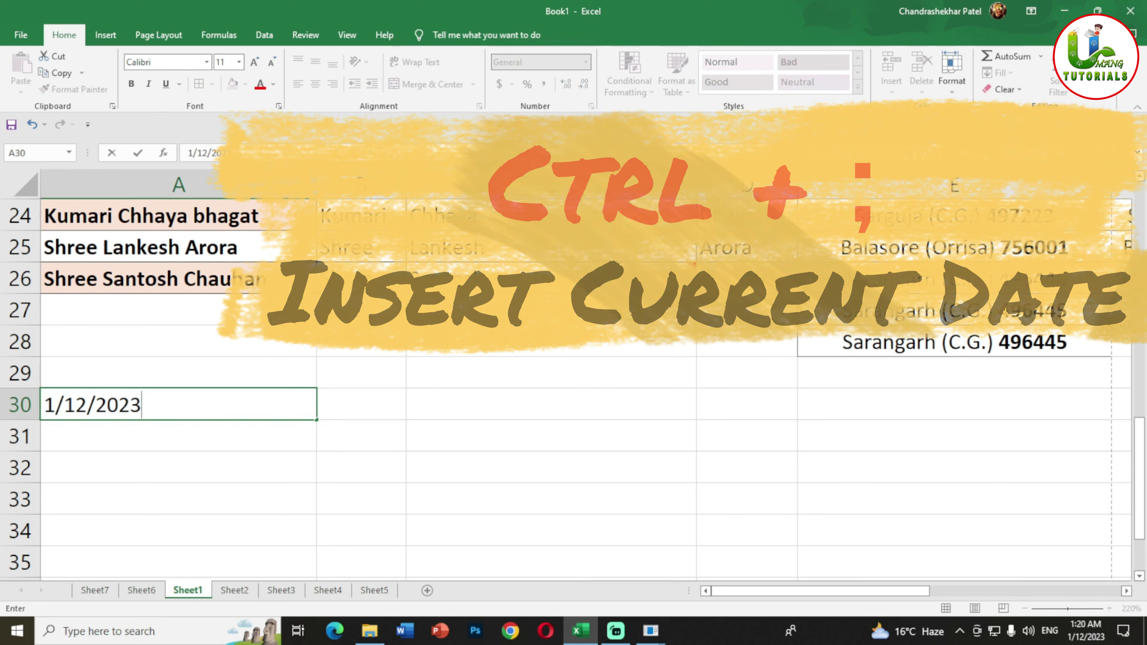
{"action": "key", "text": "Return"}
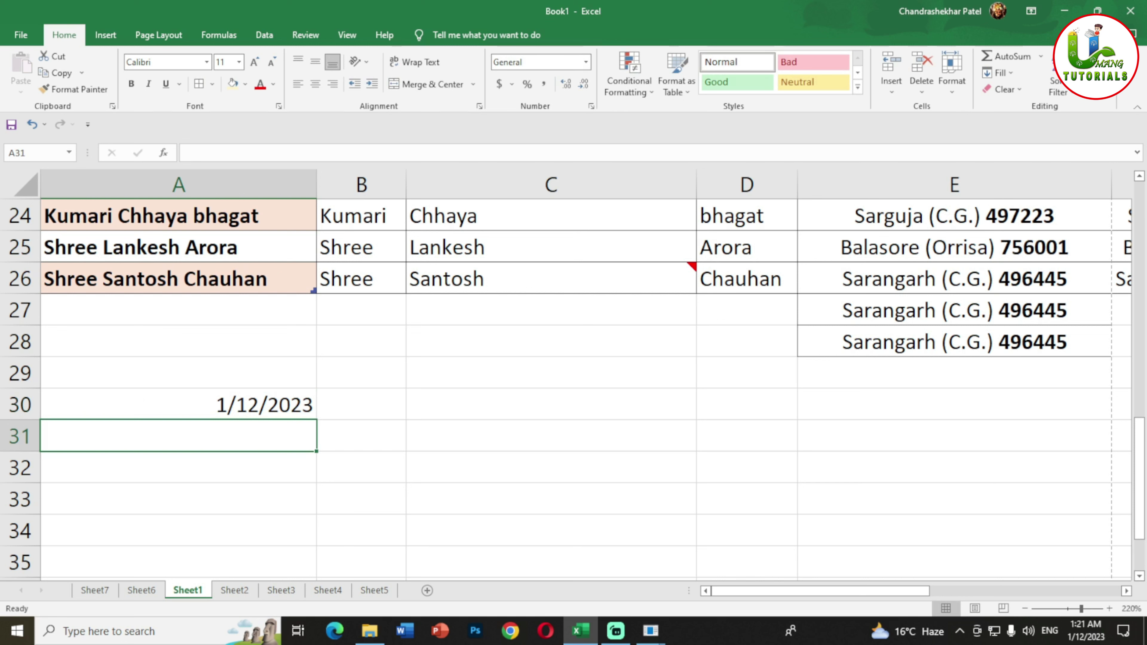
Insert the current time, 1:21 AM, into cell A31
{"action": "key", "text": "ctrl+shift+semicolon"}
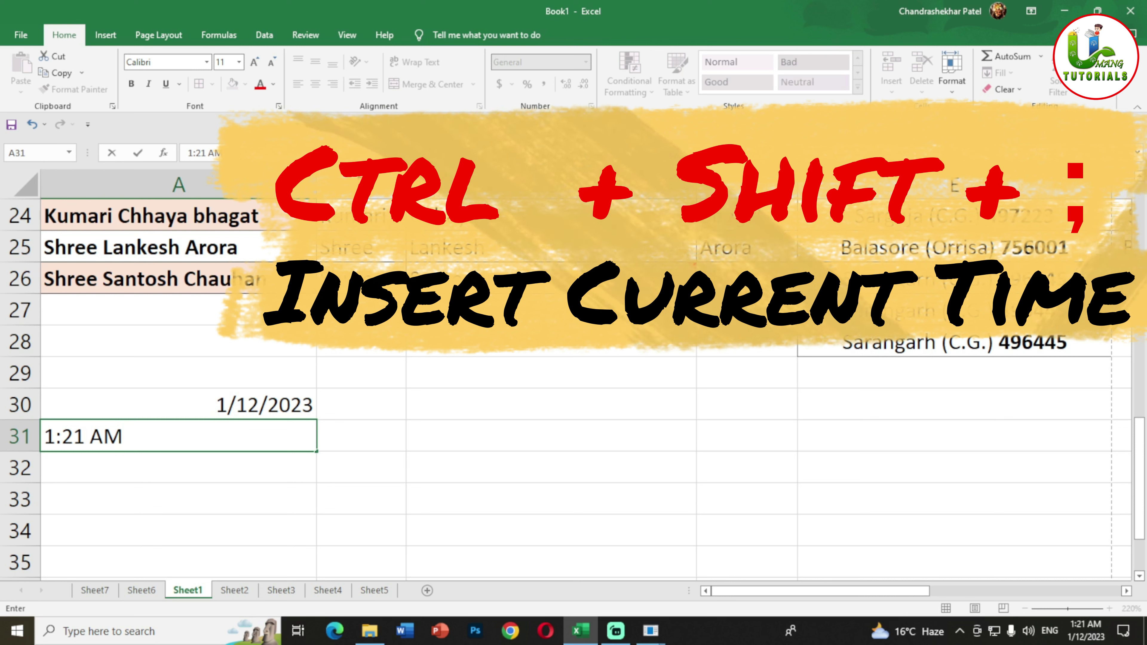
{"action": "key", "text": "F2"}
{"action": "key", "text": "ctrl+shift+Left"}
{"action": "key", "text": "ctrl+shift+Left"}
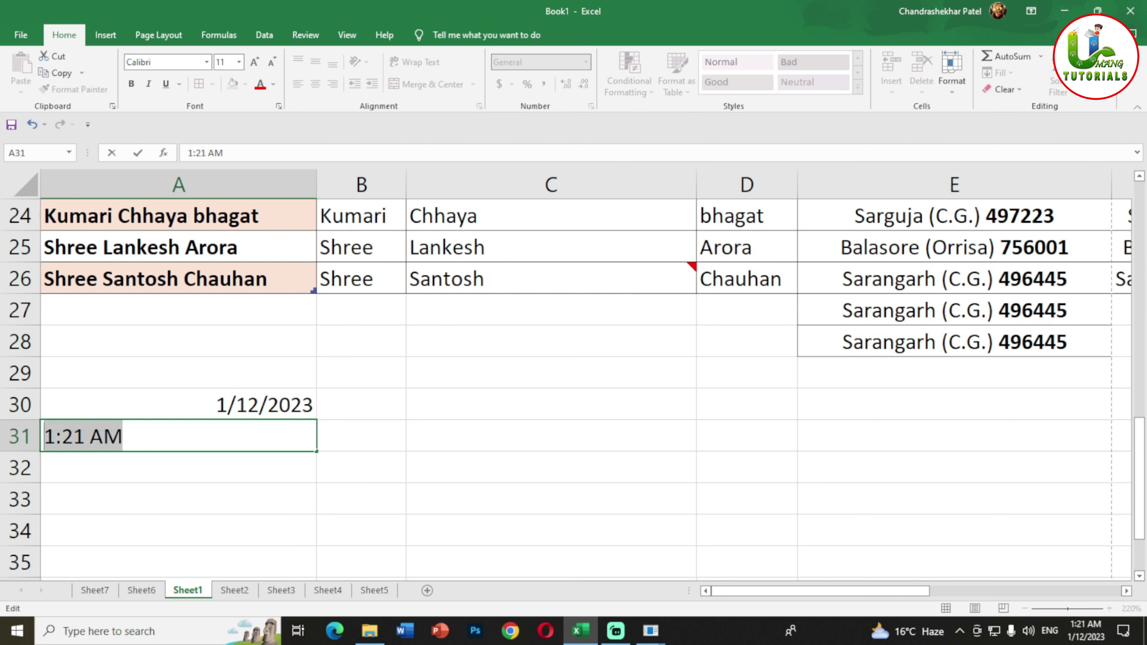
{"action": "left_click_drag", "start_coordinate": [181, 404], "coordinate": [361, 404]}
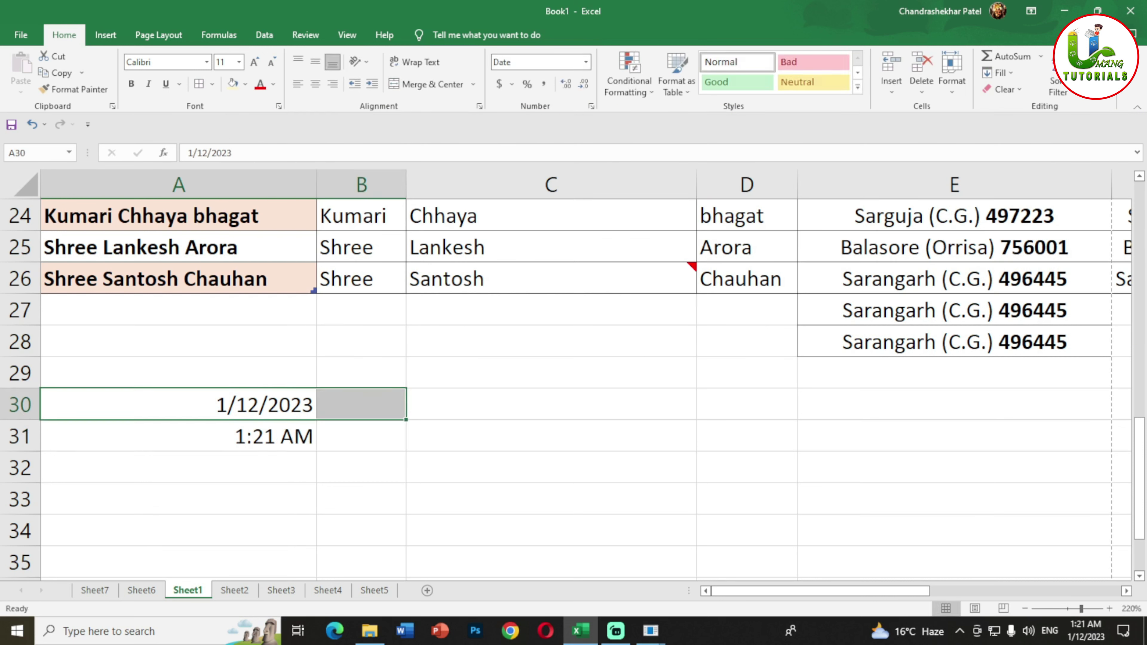
{"action": "left_click", "coordinate": [550, 466]}
{"action": "left_click", "coordinate": [179, 372]}
Fill C30 with the date 1/12/2023 and C31 with the time 1:21 AM
{"action": "left_click", "coordinate": [551, 404]}
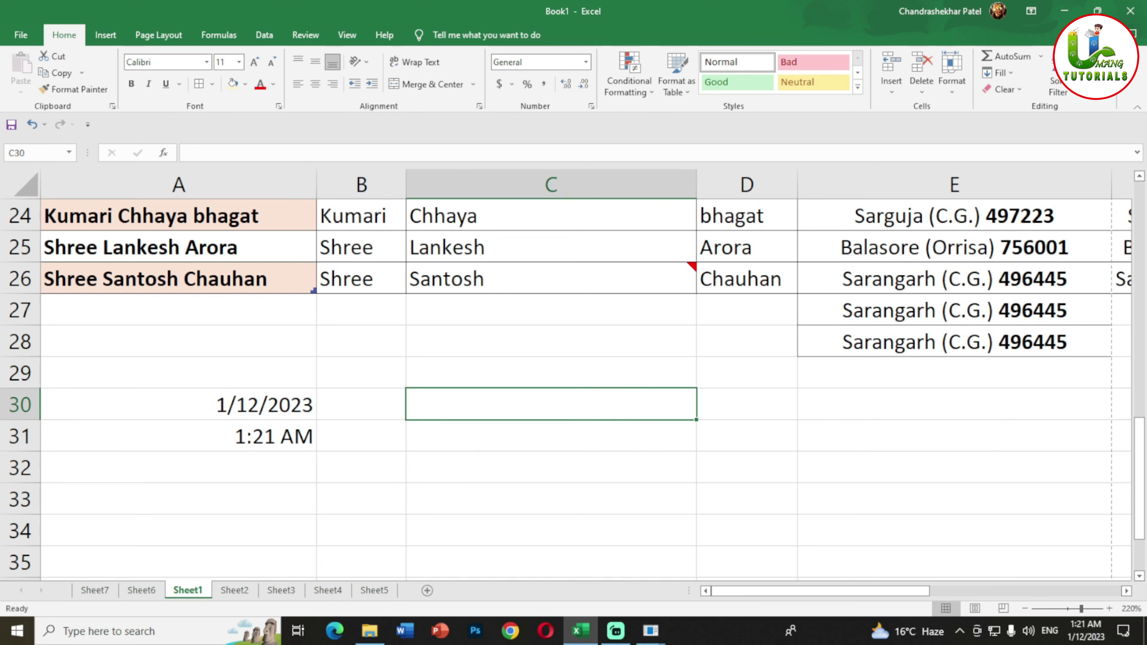
{"action": "key", "text": "ctrl+semicolon"}
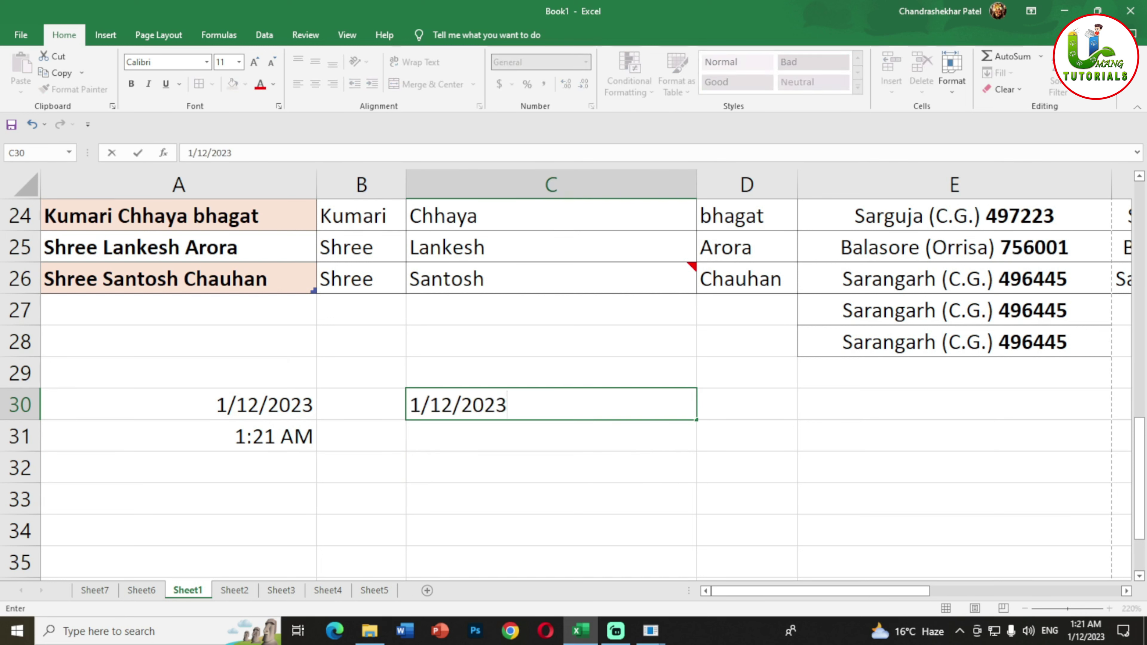
{"action": "key", "text": "Return"}
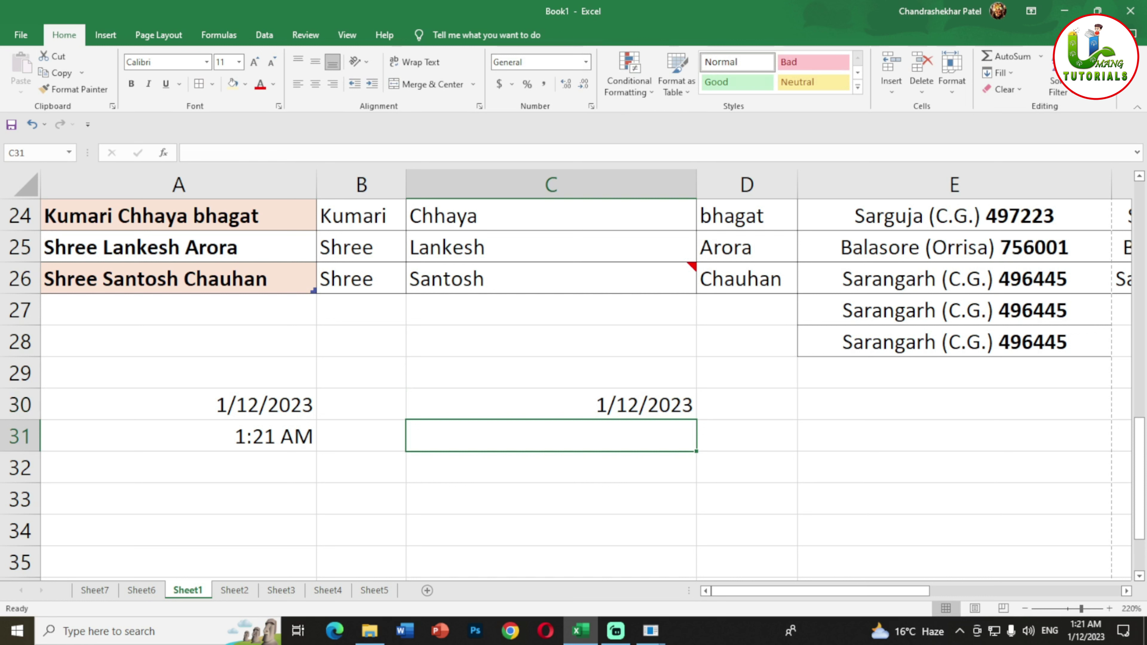
{"action": "key", "text": "ctrl+shift+semicolon"}
{"action": "key", "text": "Return"}
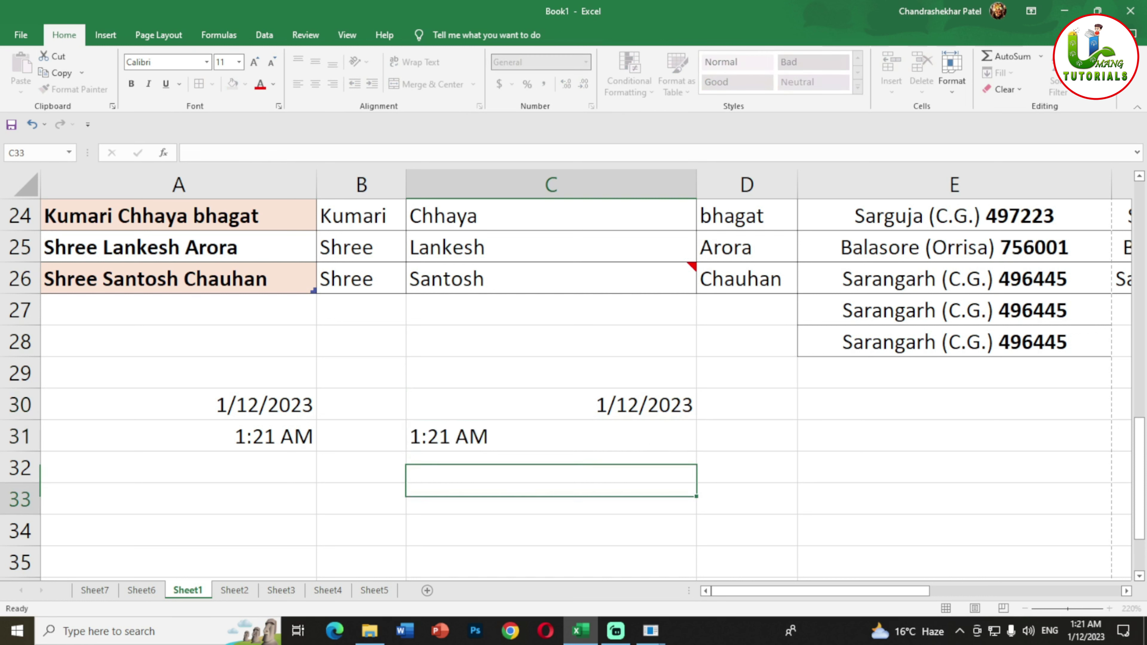
{"action": "key", "text": "Return"}
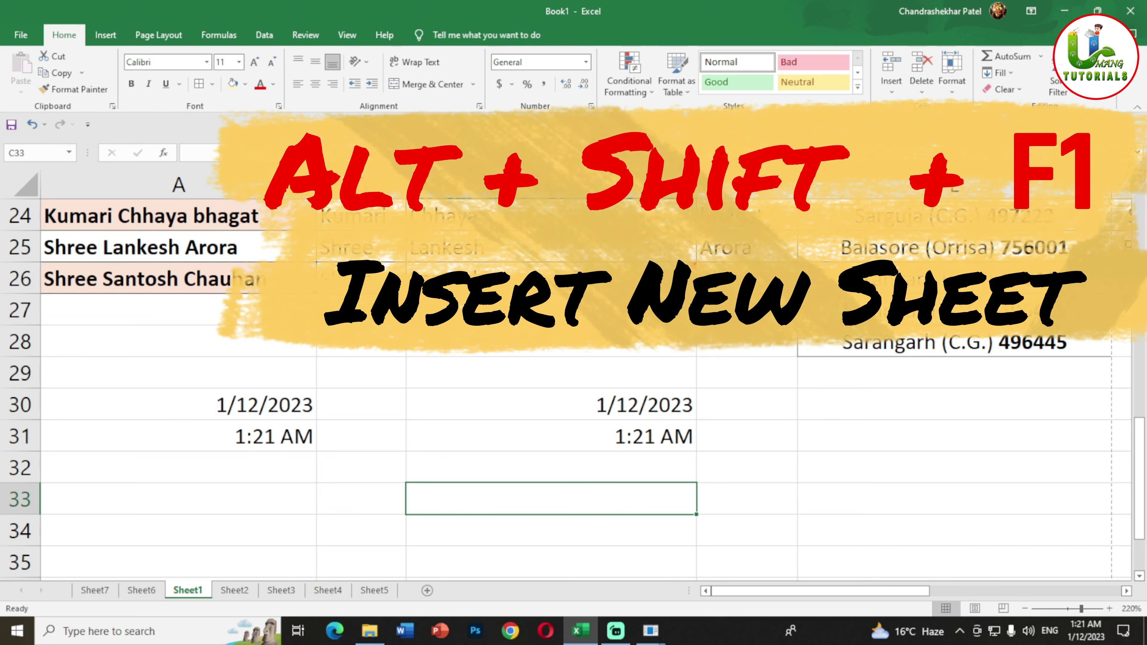
Insert a new blank worksheet, Sheet8, with Alt+Shift+F1
{"action": "key", "text": "alt+shift+F1"}
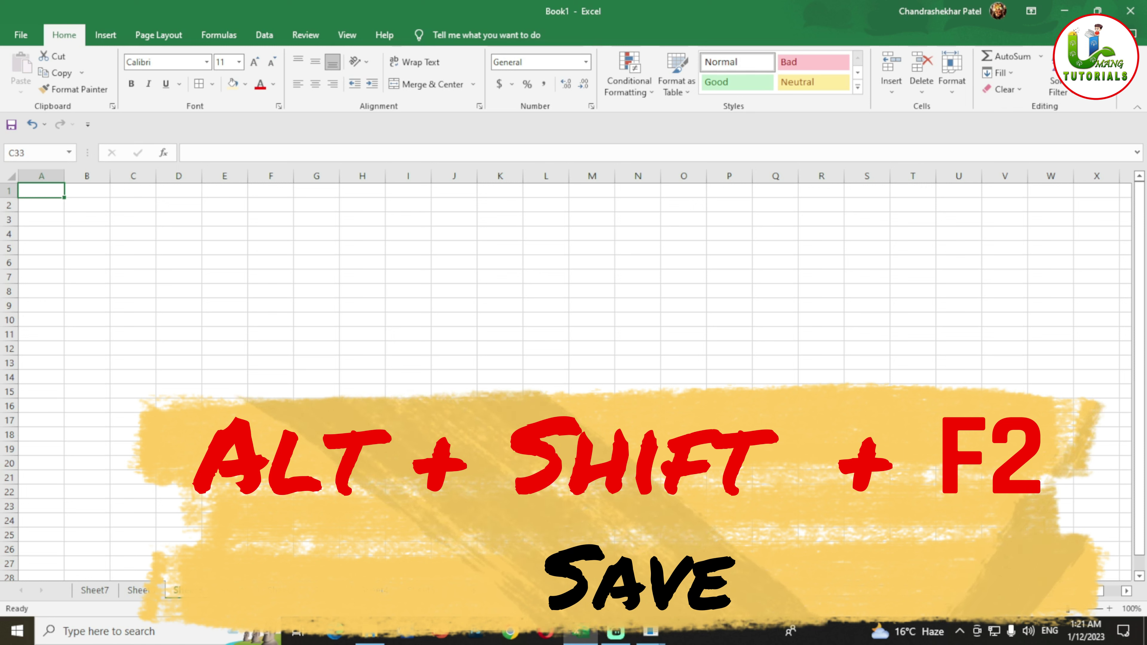
Bring up the Save dialog for the workbook Book1 with Alt+Shift+F2
{"action": "key", "text": "alt+shift+F2"}
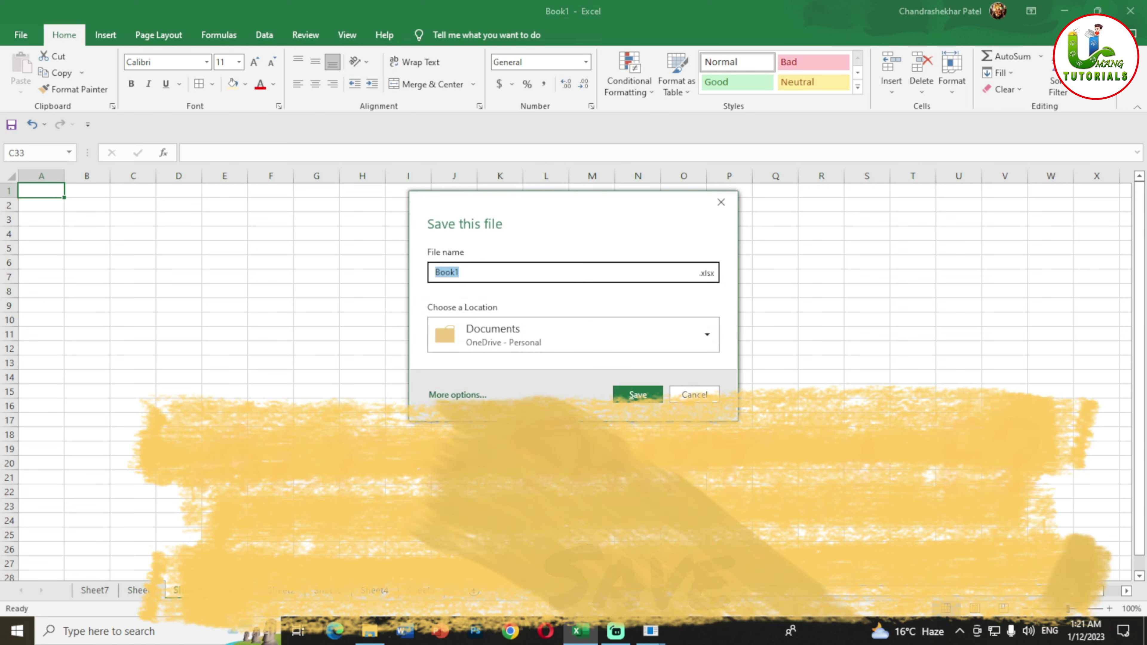